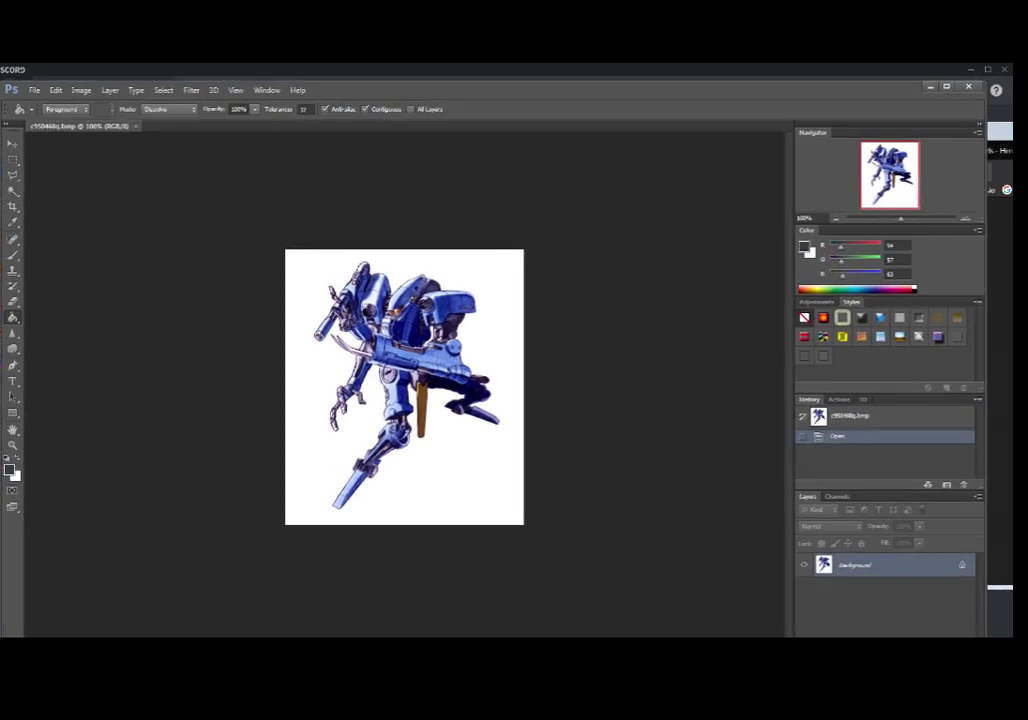
click(56, 126)
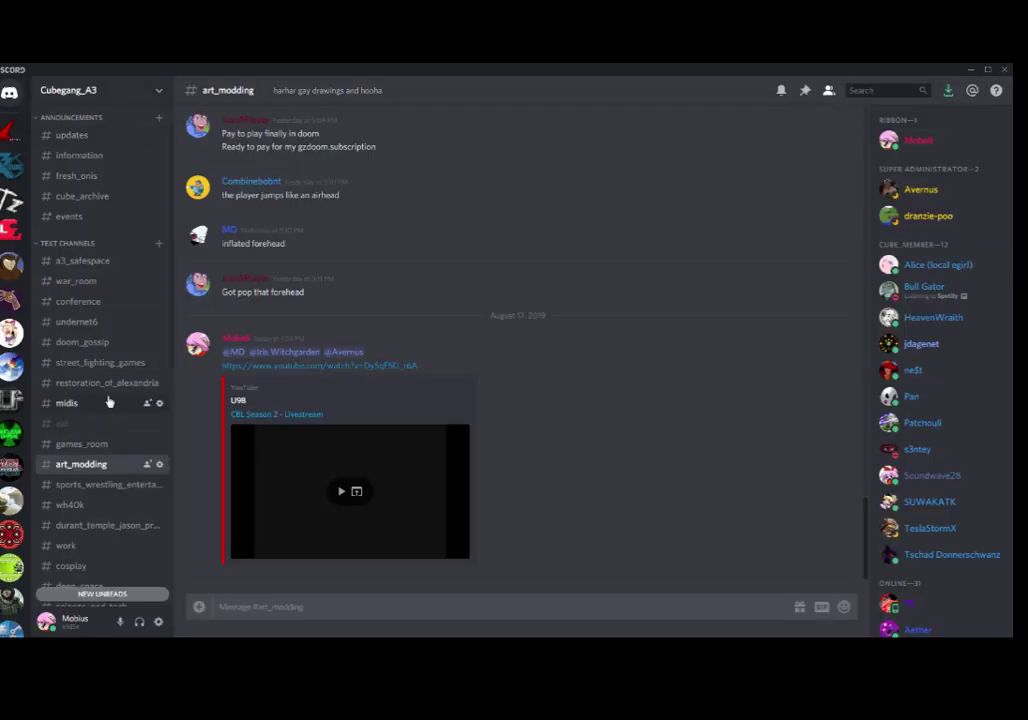
scroll(119, 400, down, 5)
scroll(119, 400, up, 5)
key(alt+Tab)
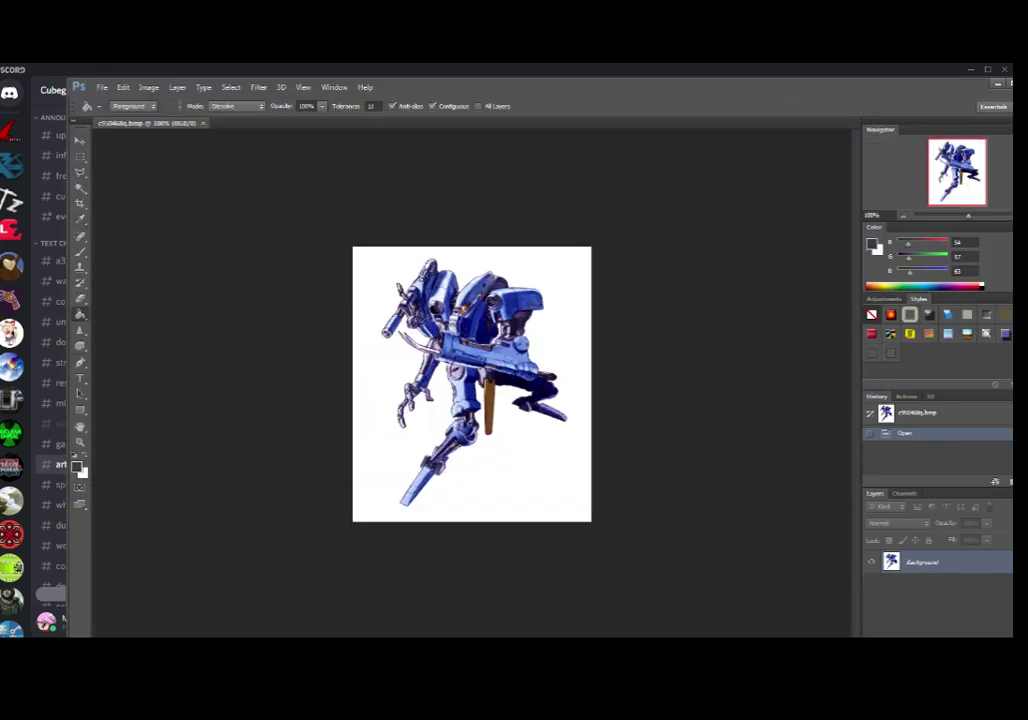
Step: Duplicate the Background layer as Background copy and hide the original Background layer
right_click(910, 562)
click(930, 443)
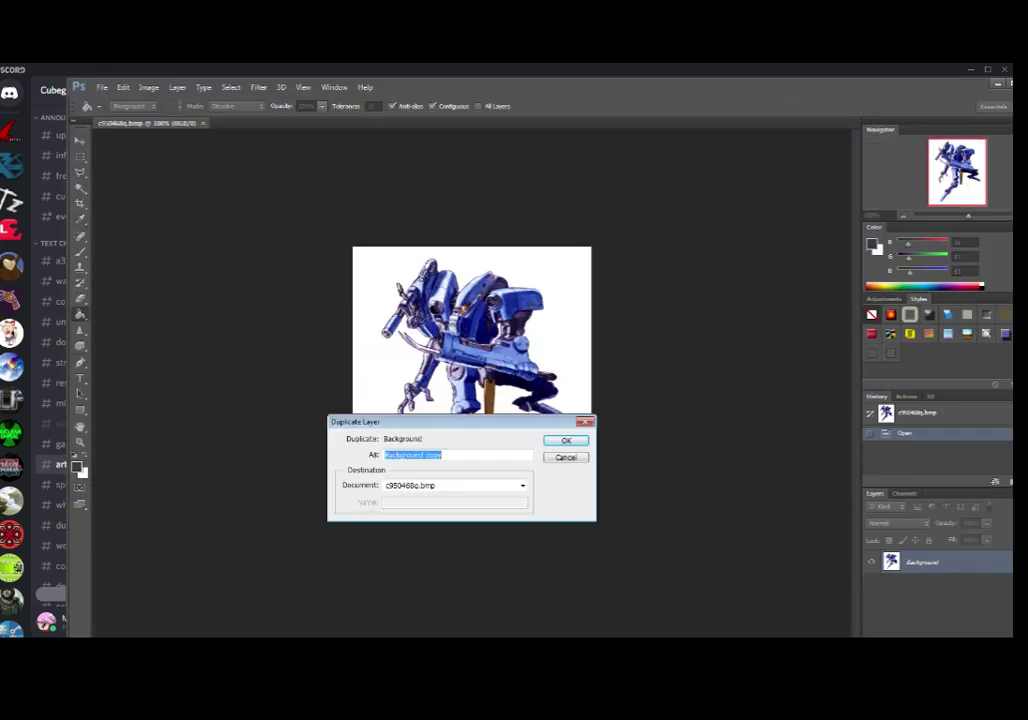
key(Return)
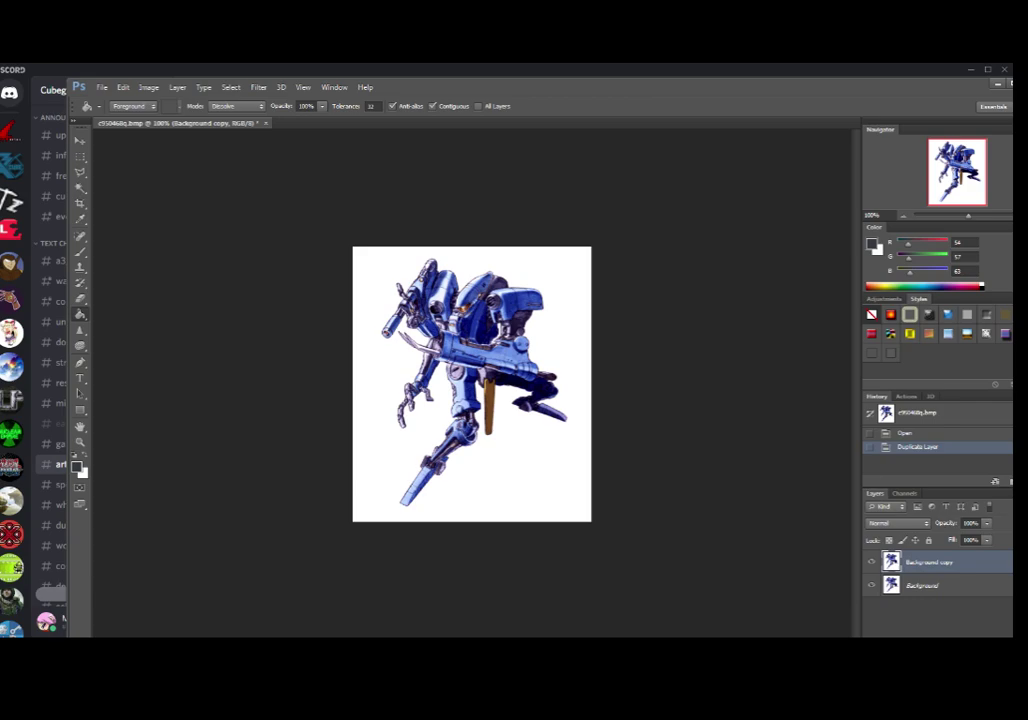
click(923, 586)
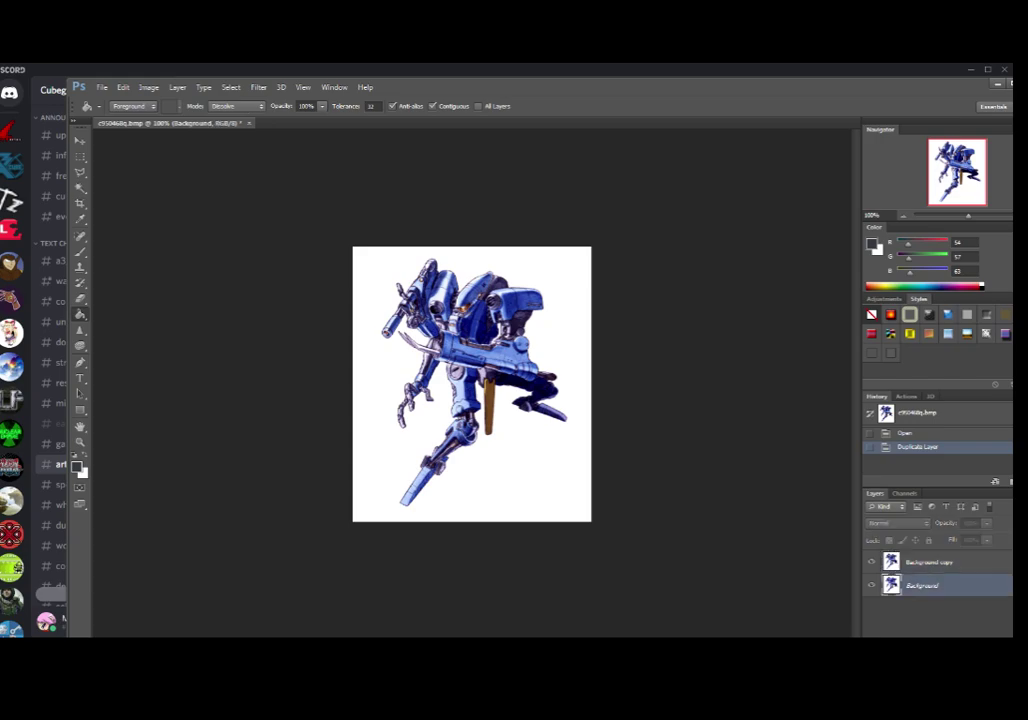
click(871, 585)
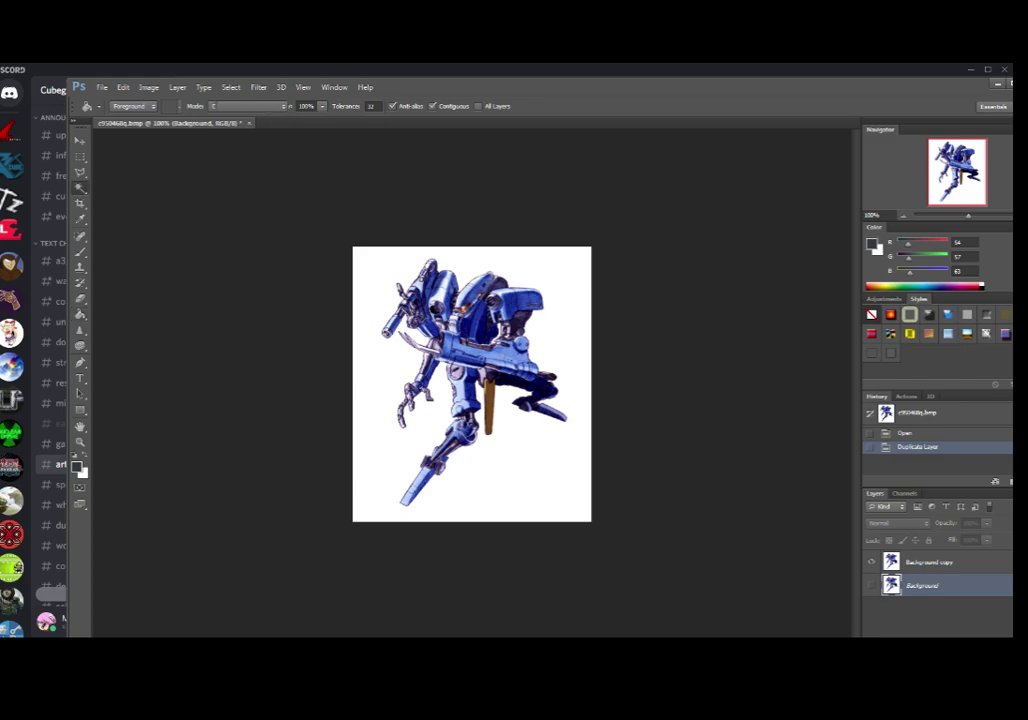
Step: Select the white backdrop around the mech with the Magic Wand, clear it from the Background copy layer and deselect
key(w)
click(532, 462)
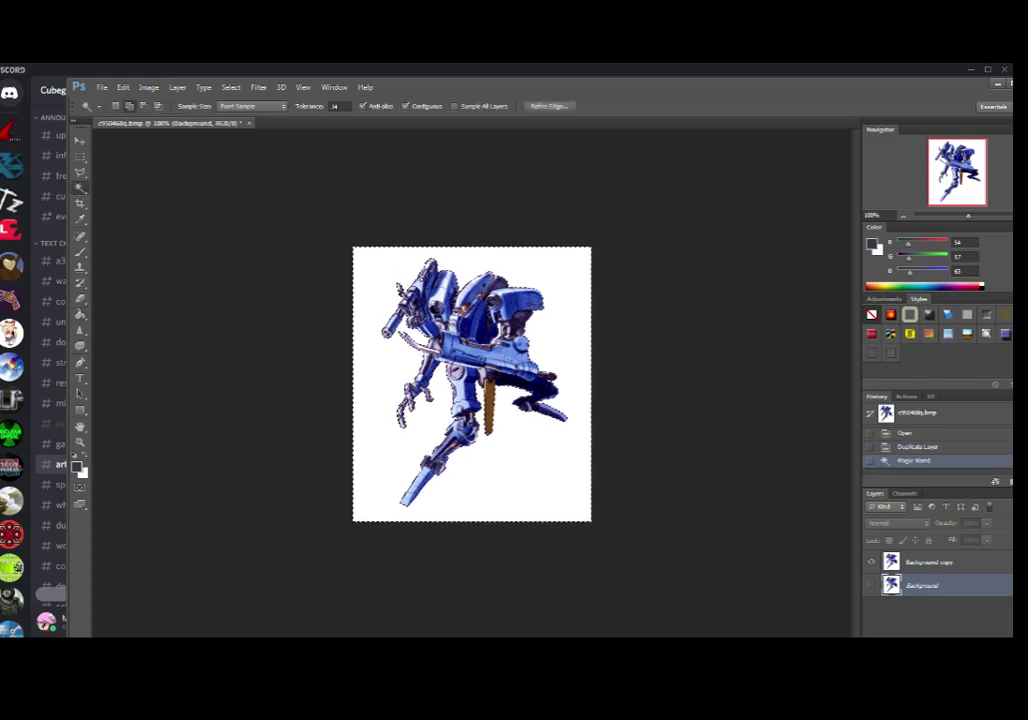
key(shift)
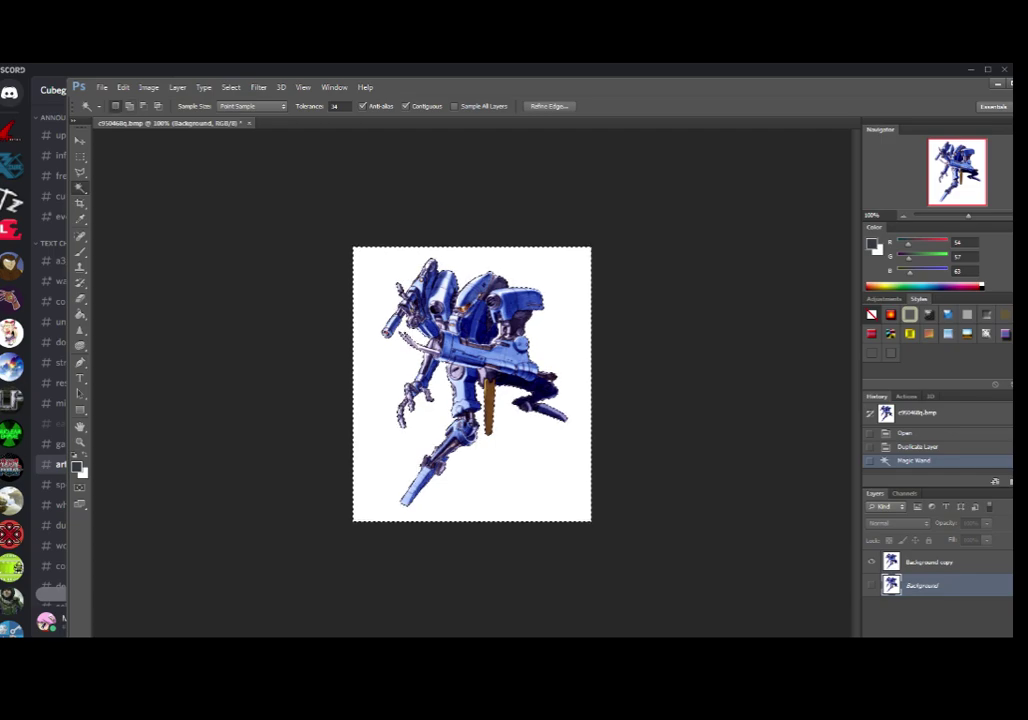
click(930, 562)
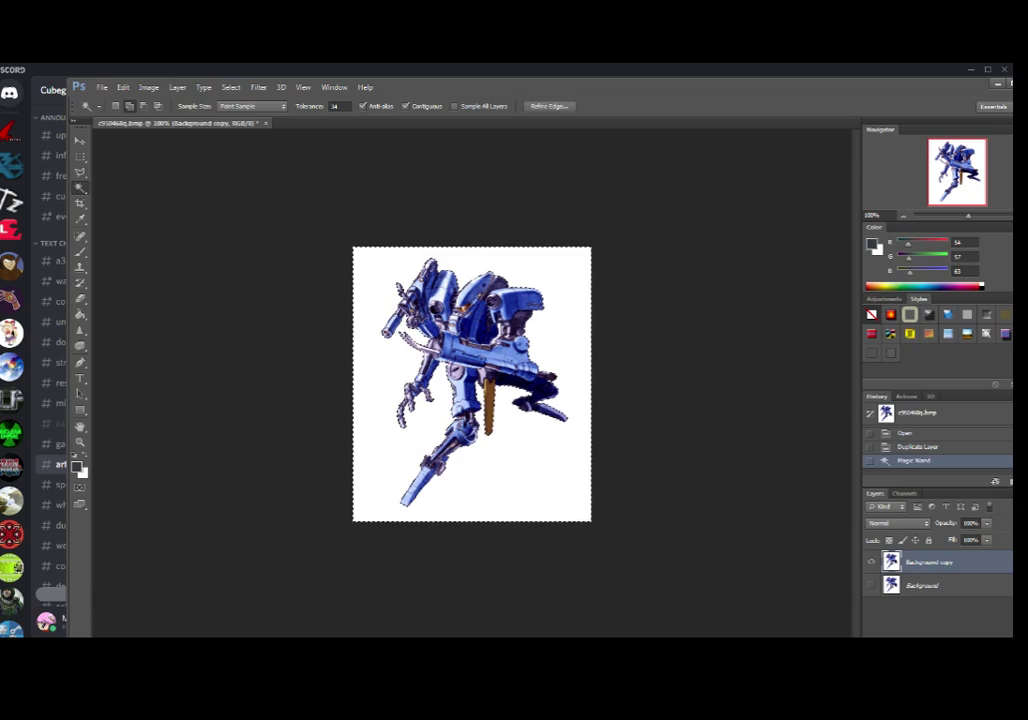
key(Delete)
key(ctrl+d)
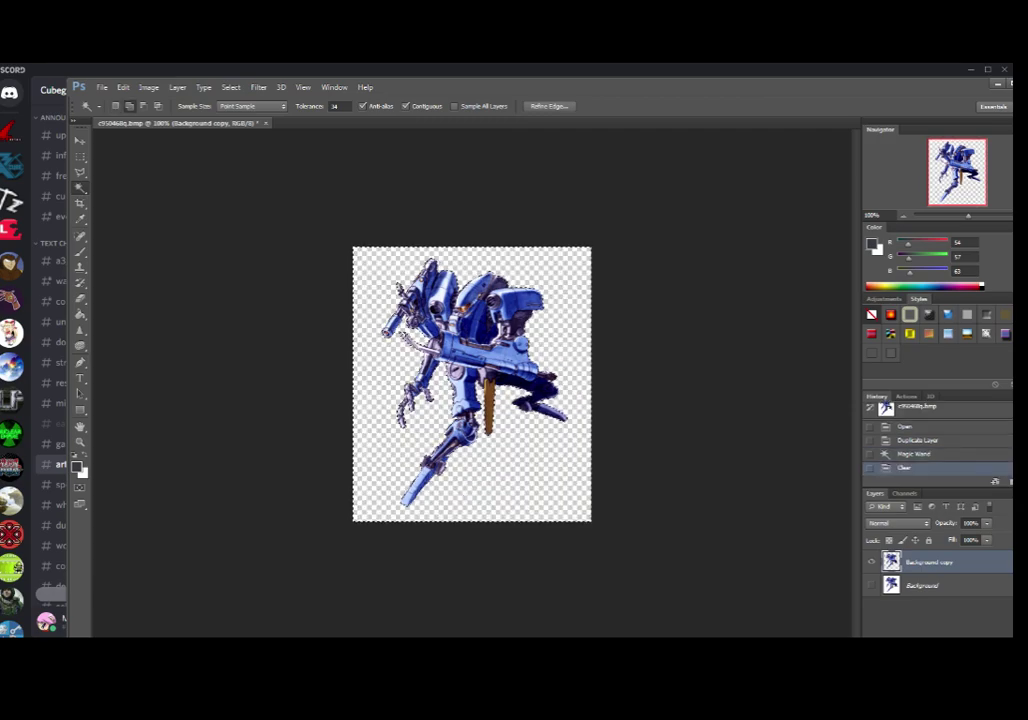
click(231, 87)
key(Escape)
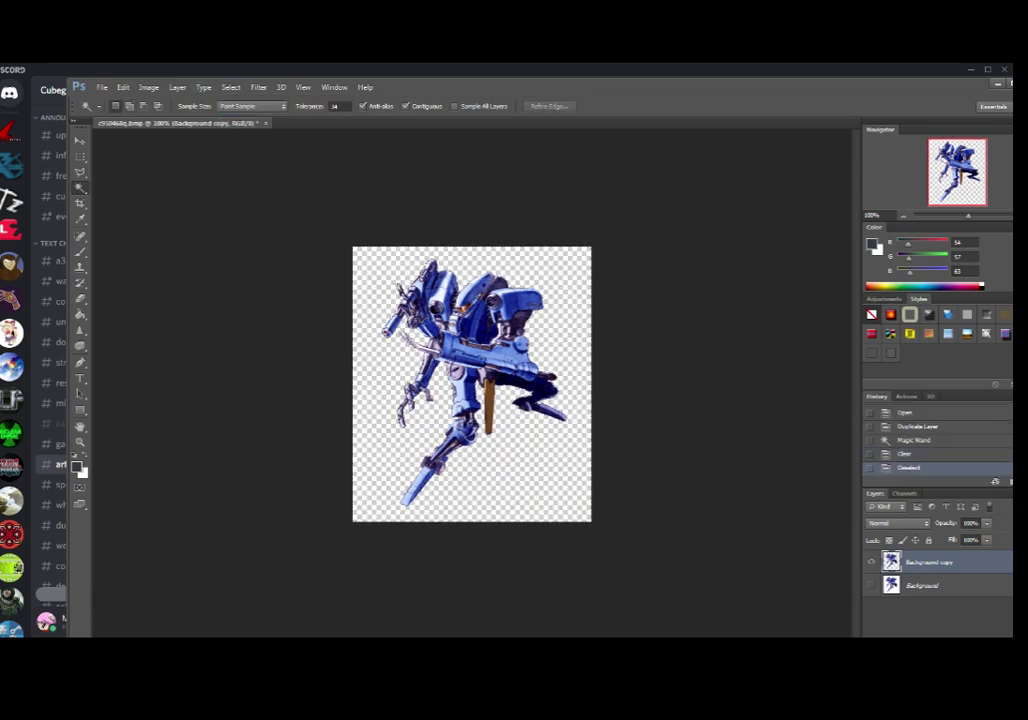
Step: Show the Background layer and fill its white backdrop with the dark gray foreground color using the Paint Bucket
scroll(472, 384, up, 5)
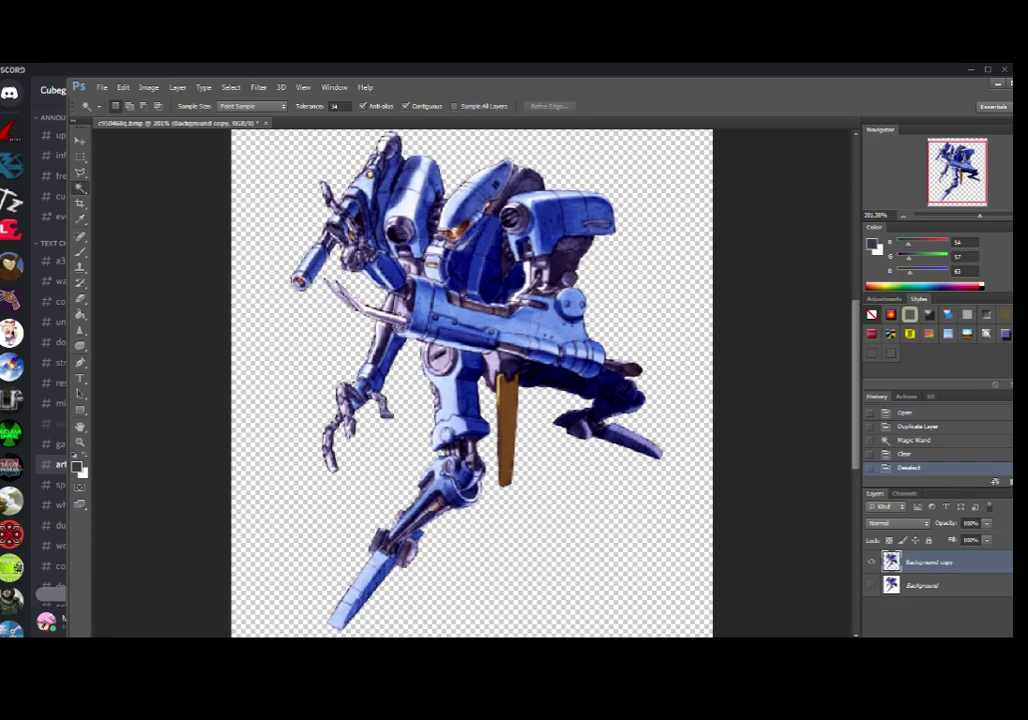
scroll(472, 384, up, 1)
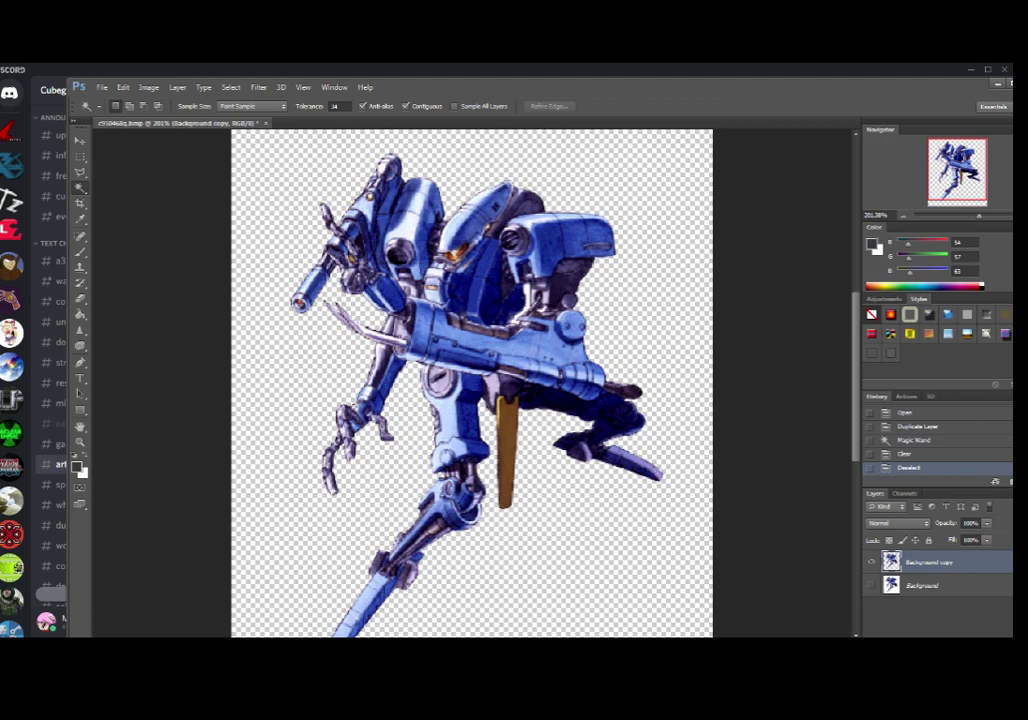
click(871, 585)
click(871, 585)
click(871, 585)
click(923, 585)
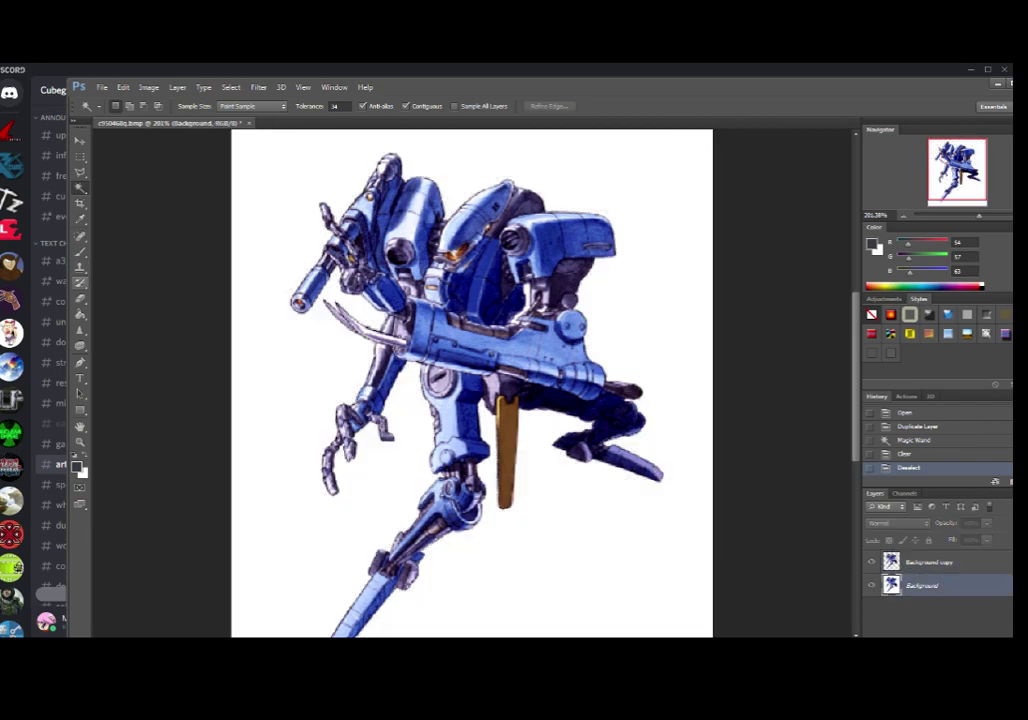
click(80, 315)
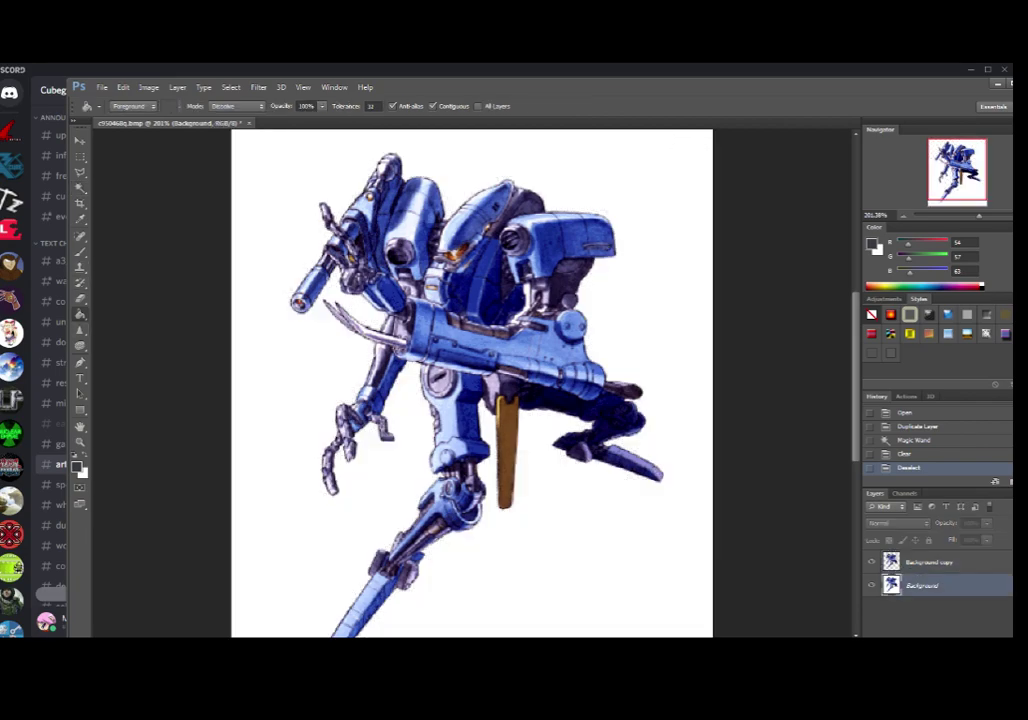
click(290, 540)
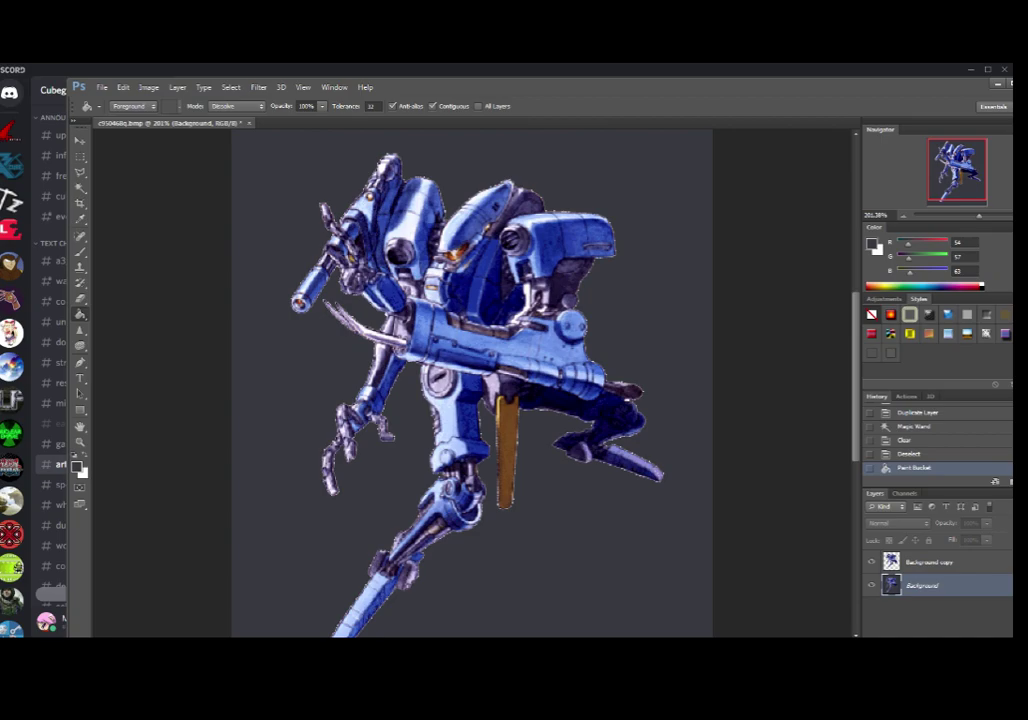
Step: Toggle the visibility of both layers to compare the mech cutout with the filled Background layer
click(871, 562)
click(871, 562)
click(871, 562)
click(871, 585)
click(871, 562)
click(871, 585)
click(871, 585)
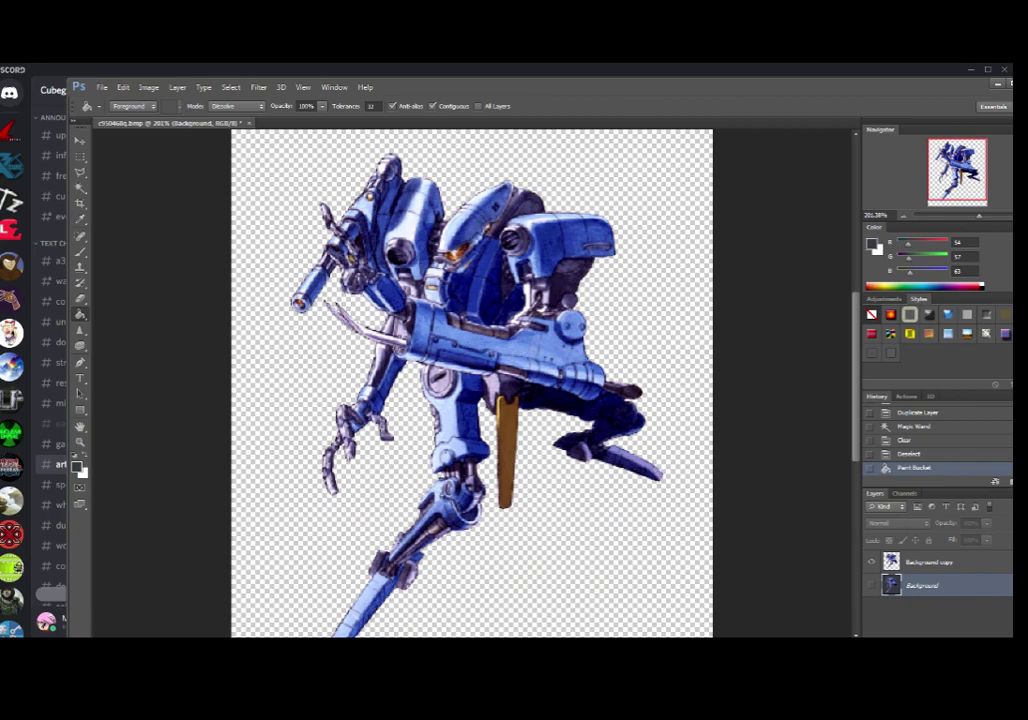
click(871, 585)
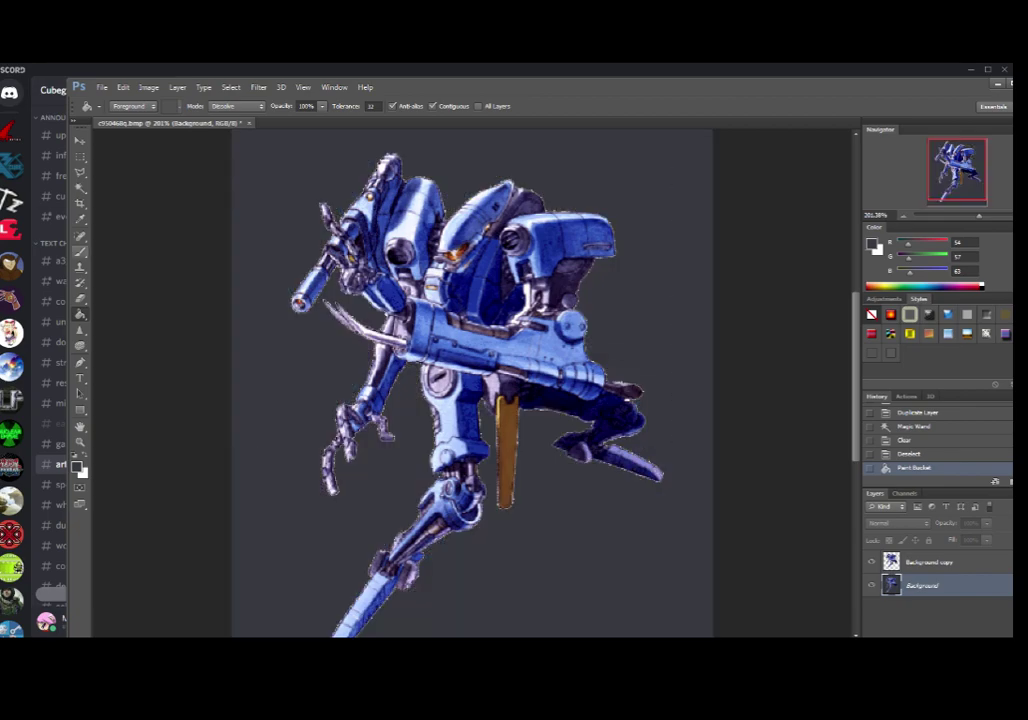
Step: Select the leftover white gap between the mech's torso and shoulder with the Magic Wand and clear it from Background copy
key(w)
click(610, 520)
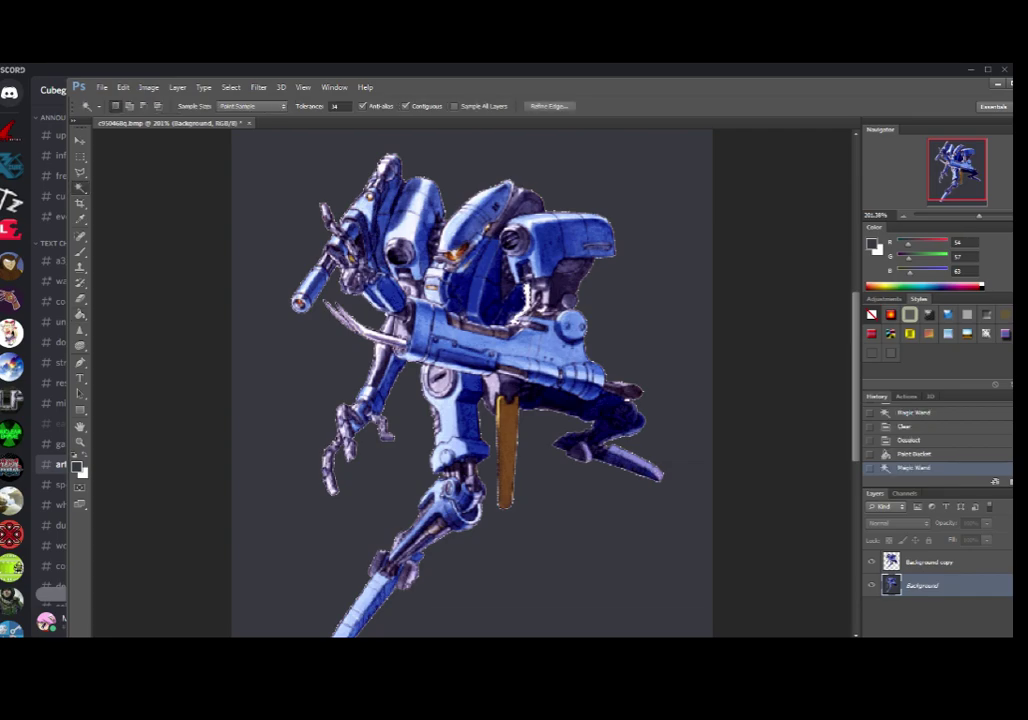
key(Delete)
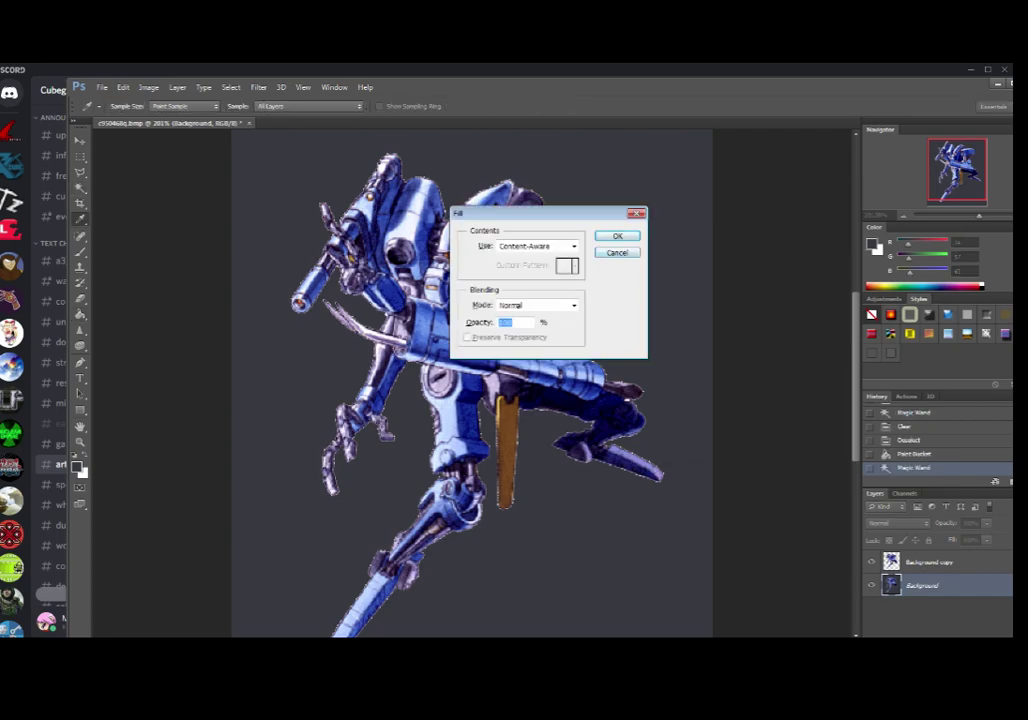
click(617, 253)
click(929, 562)
key(Delete)
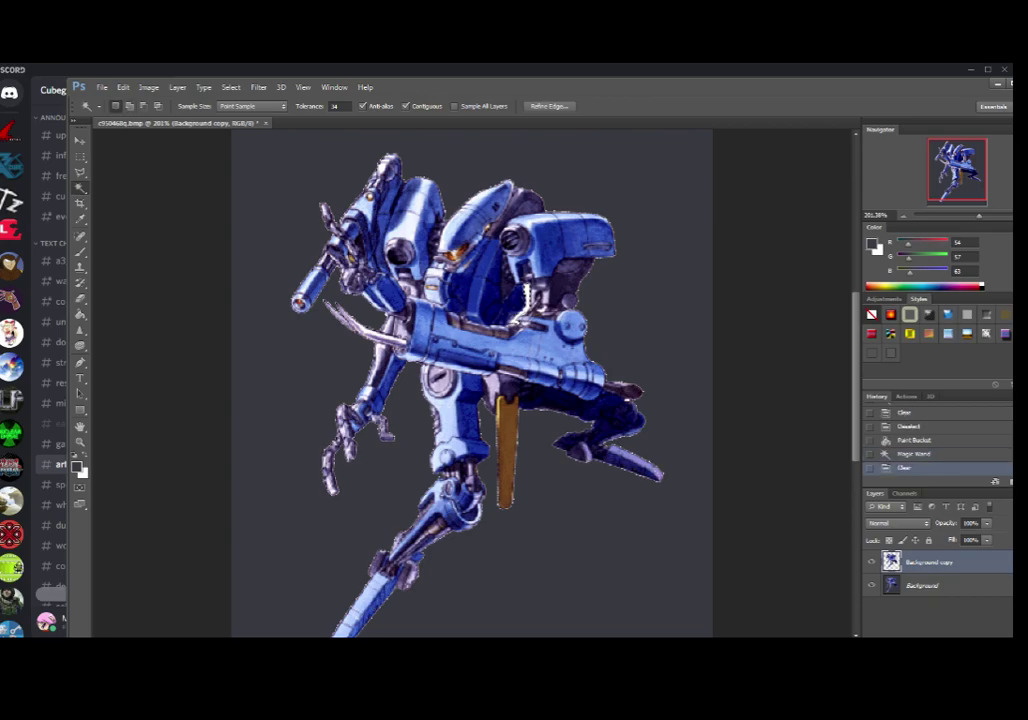
click(871, 585)
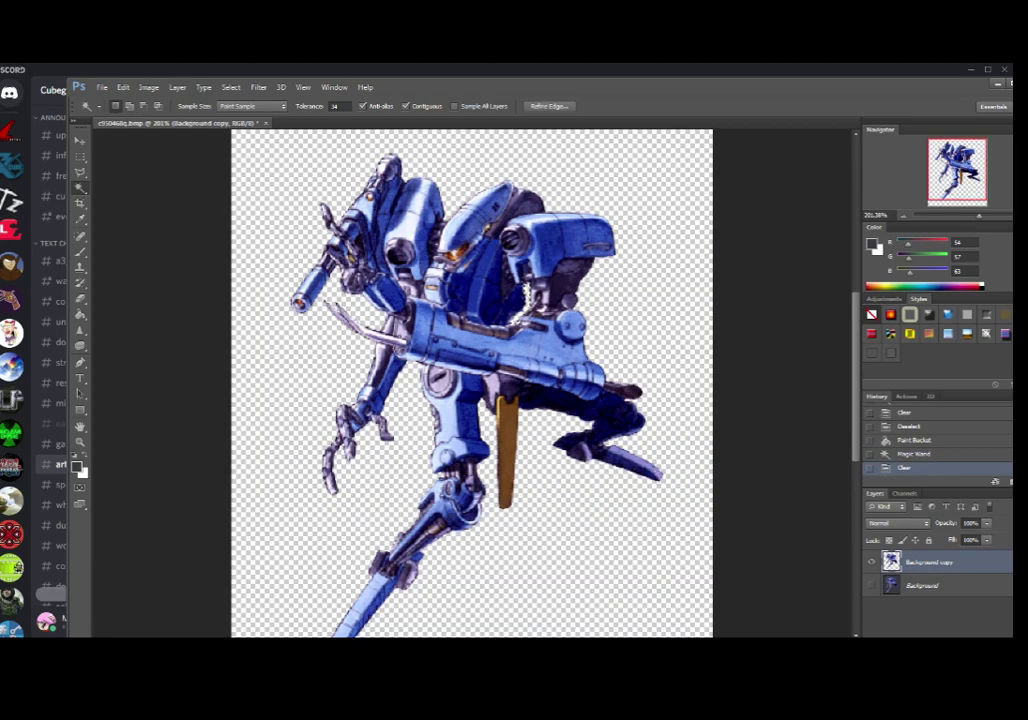
click(871, 585)
click(871, 585)
click(871, 585)
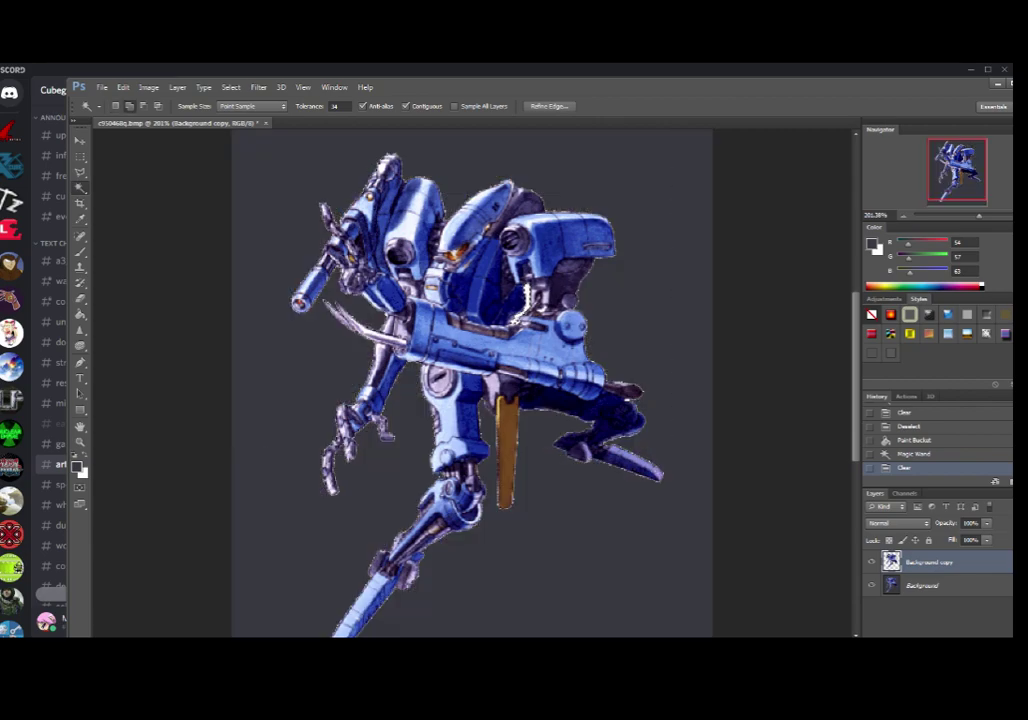
Step: Fill the selected gap on the Background layer with the dark gray foreground color, deselect, and make Background copy active
key(g)
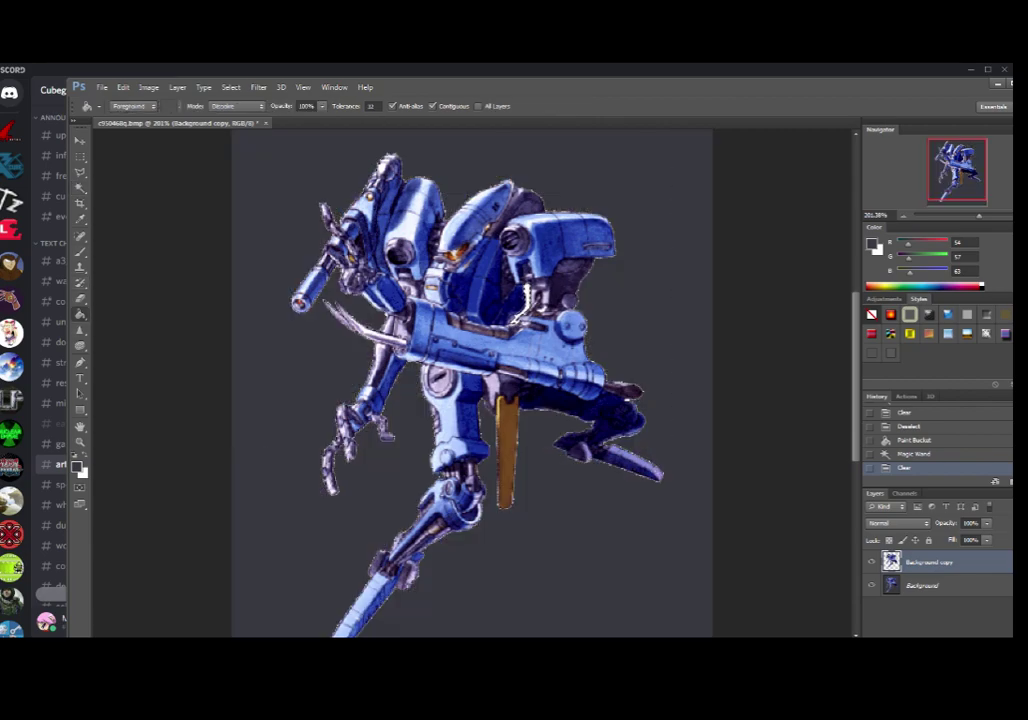
click(522, 306)
key(Delete)
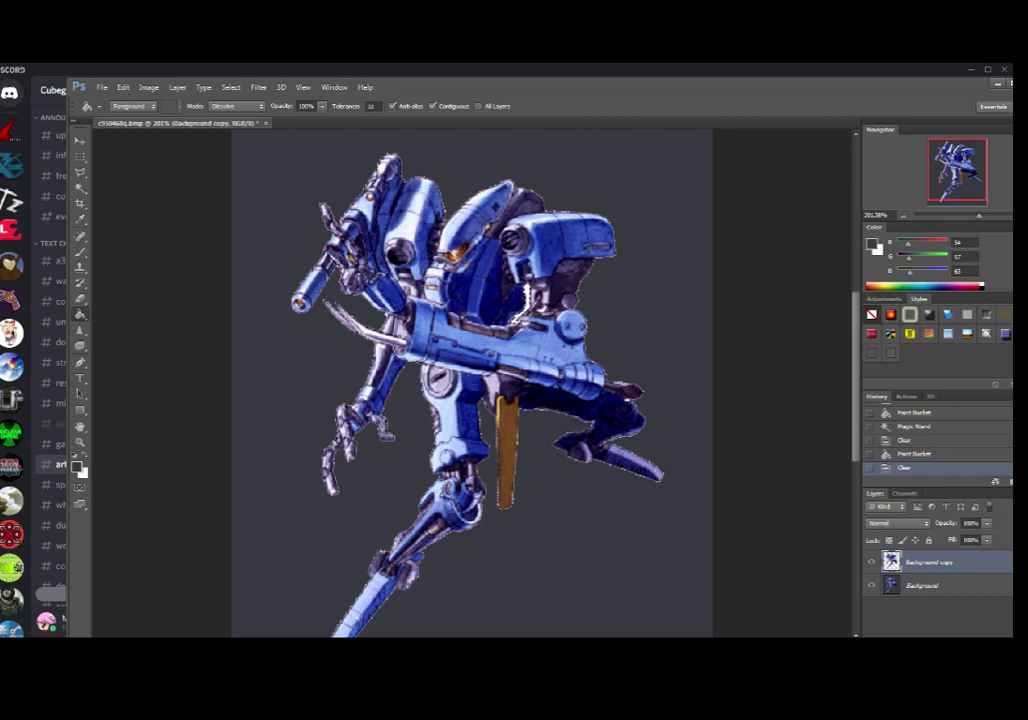
key(alt+bracketleft)
click(527, 292)
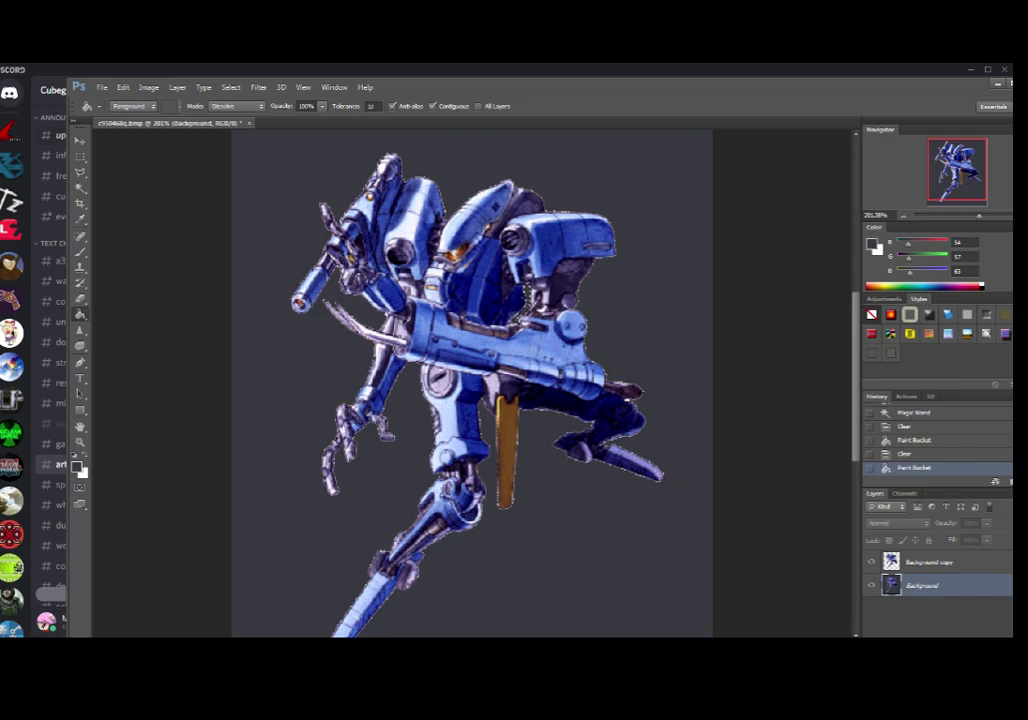
click(258, 87)
mouse_move(231, 87)
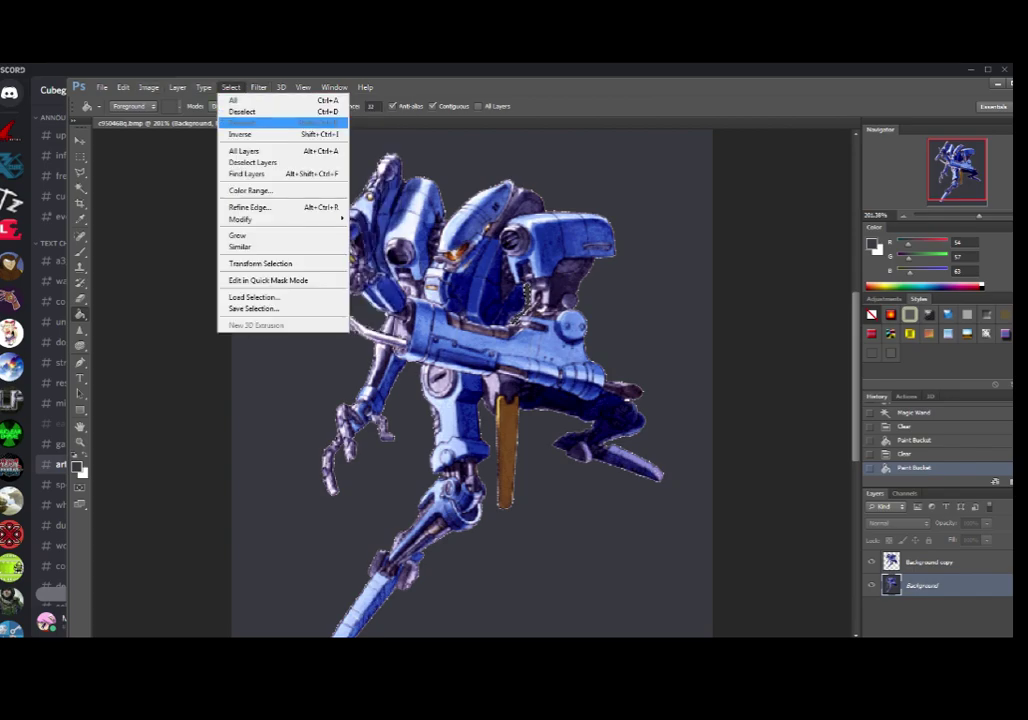
click(243, 111)
click(930, 562)
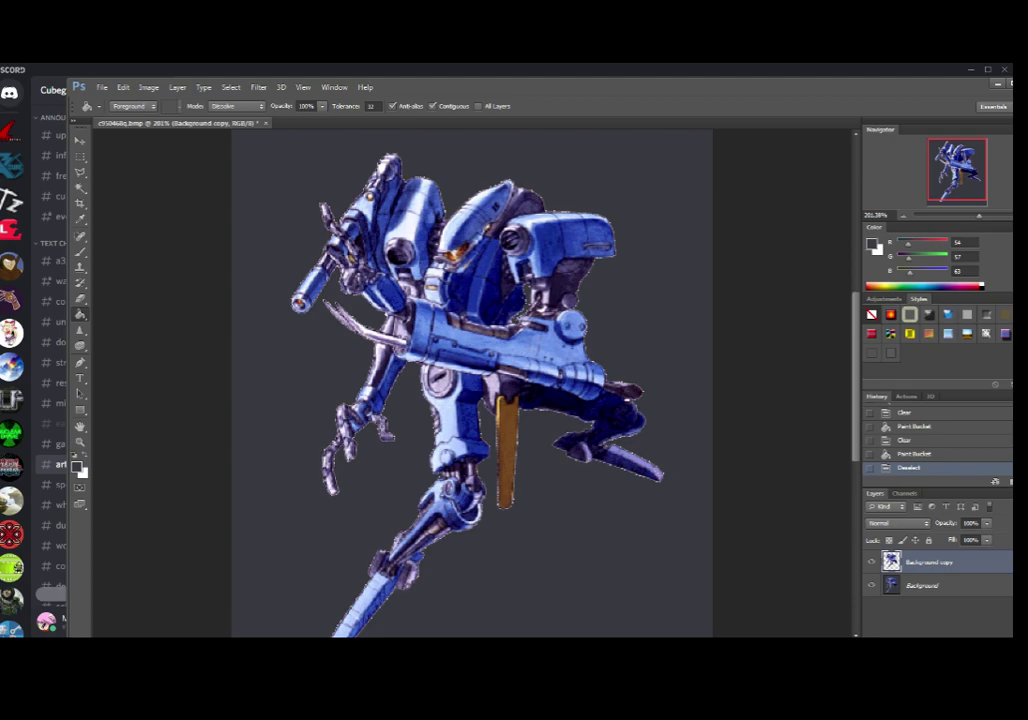
click(871, 586)
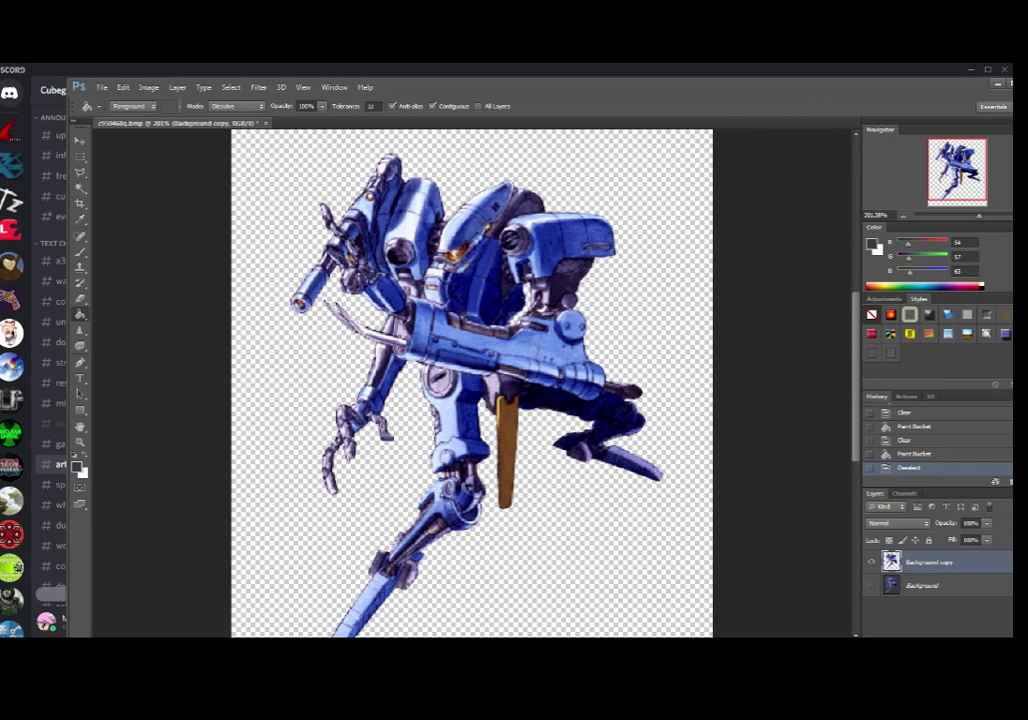
click(871, 585)
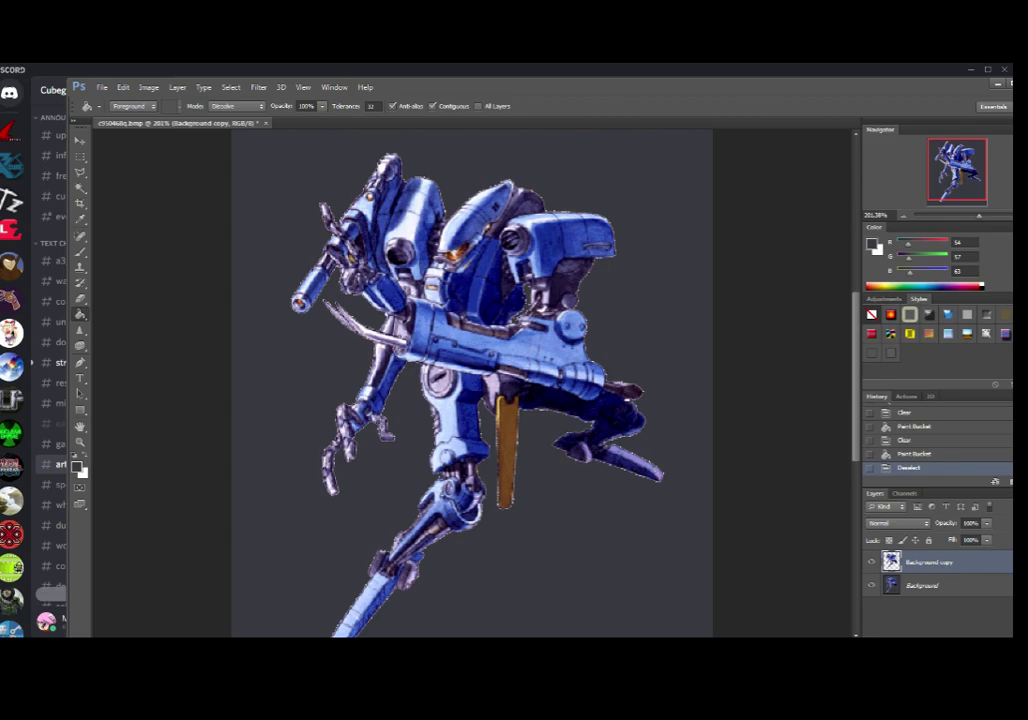
Step: Switch to Discord, view the edited mech image posted in the street_fighting_games channel, and close the Discord window
click(60, 362)
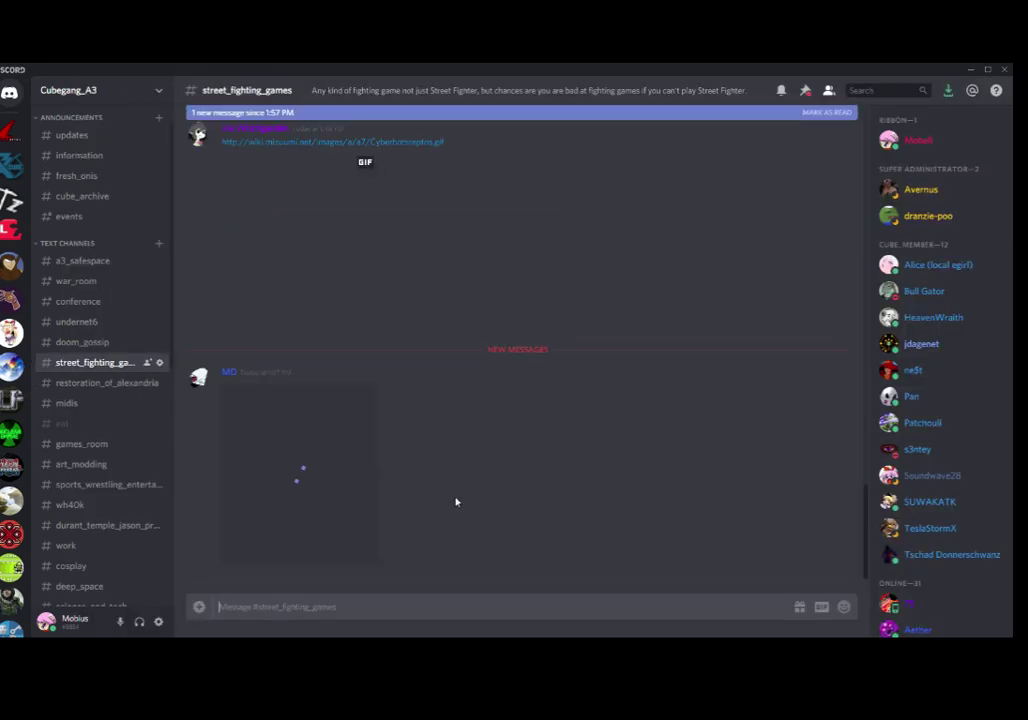
click(360, 513)
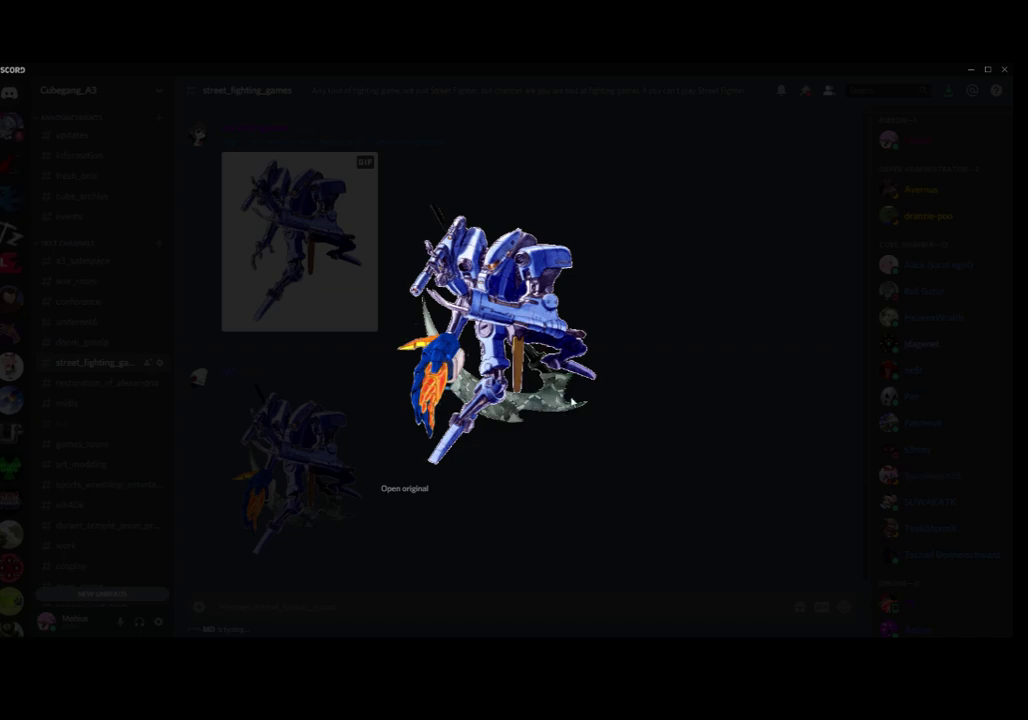
click(629, 491)
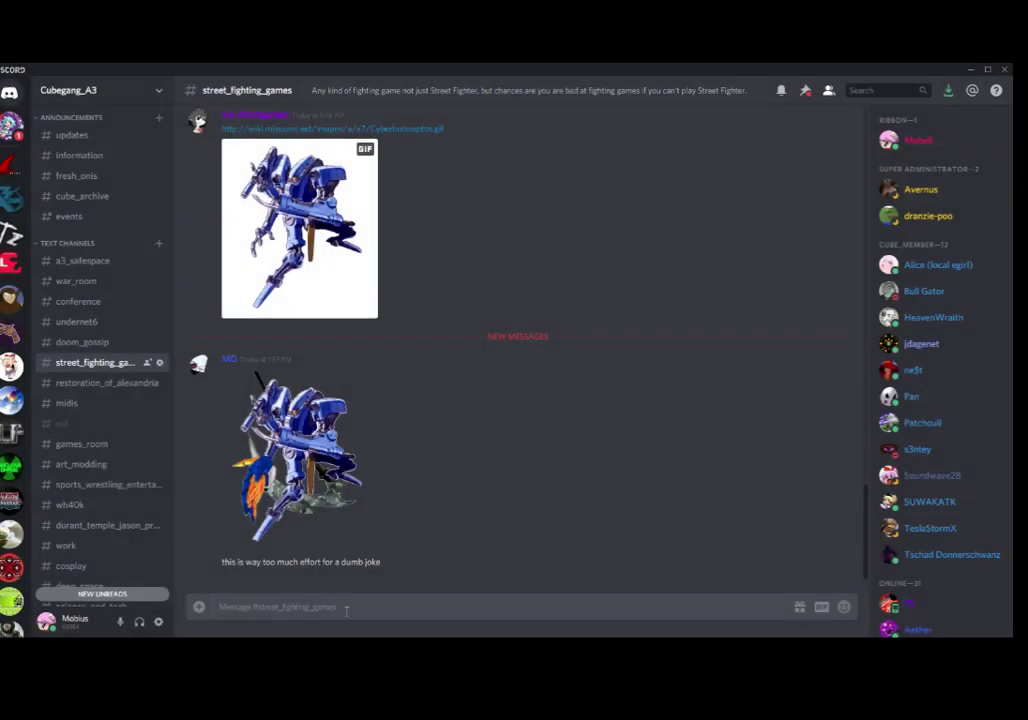
click(1005, 76)
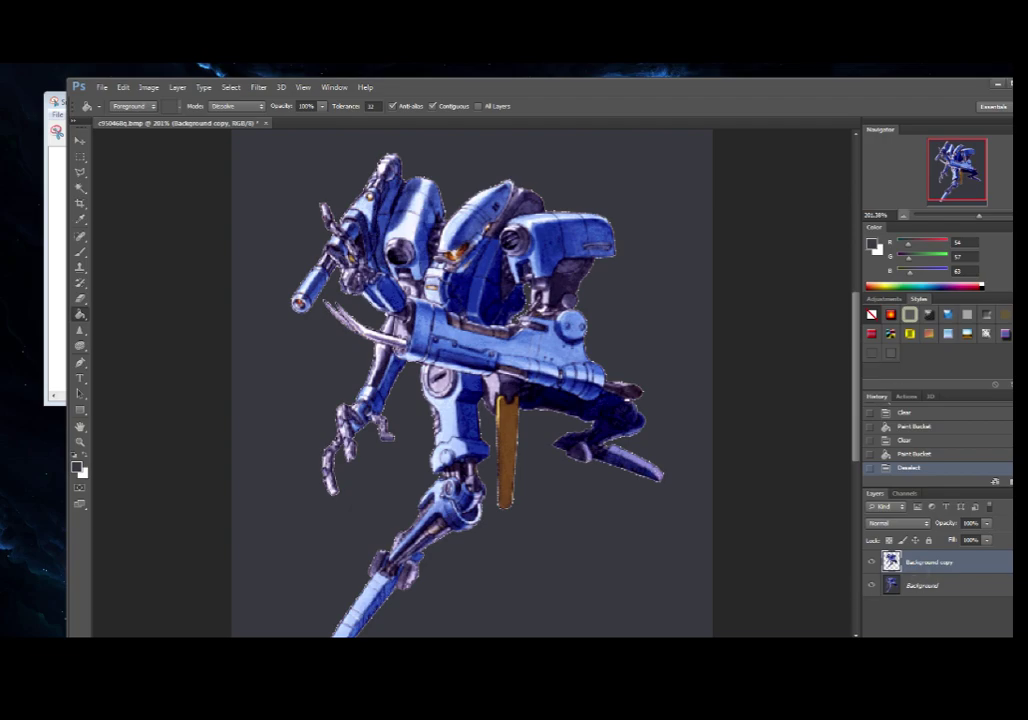
Step: Fill the stray light pixels along the shoulder armor's outer edge on the Background layer with dark gray using the Paint Bucket
scroll(472, 384, up, 6)
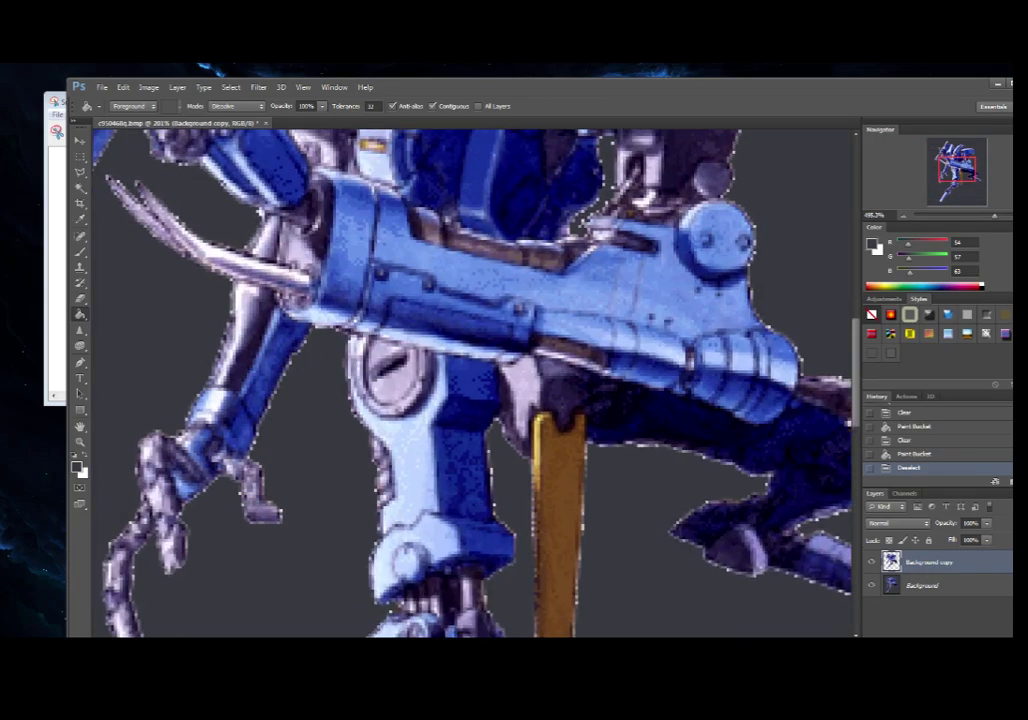
drag(957, 170, 964, 156)
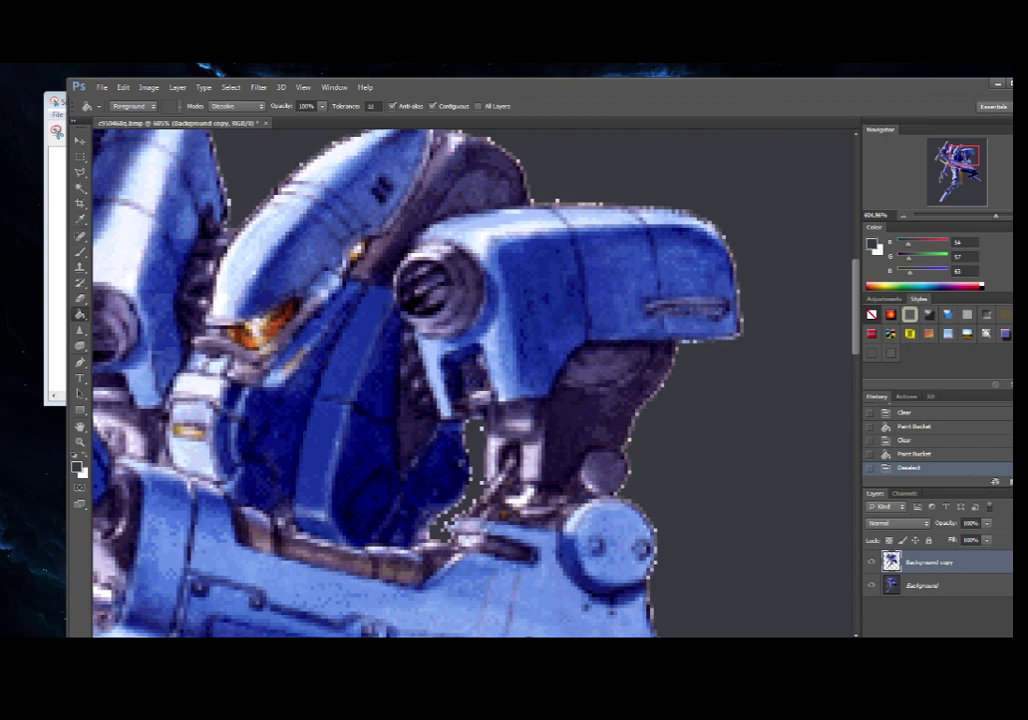
click(924, 586)
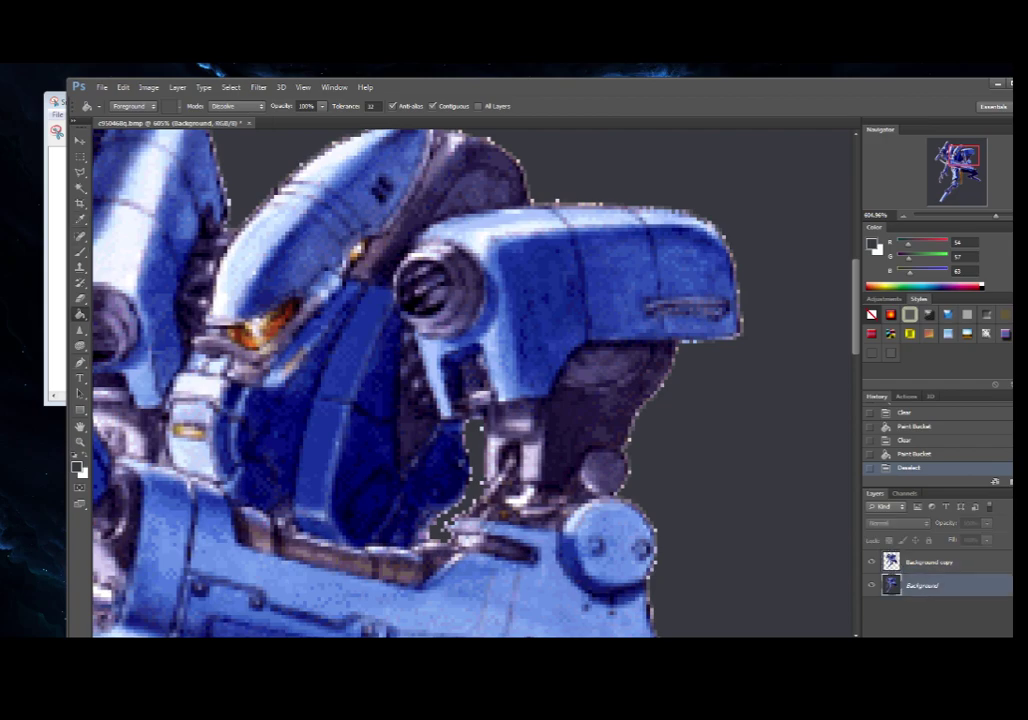
click(735, 345)
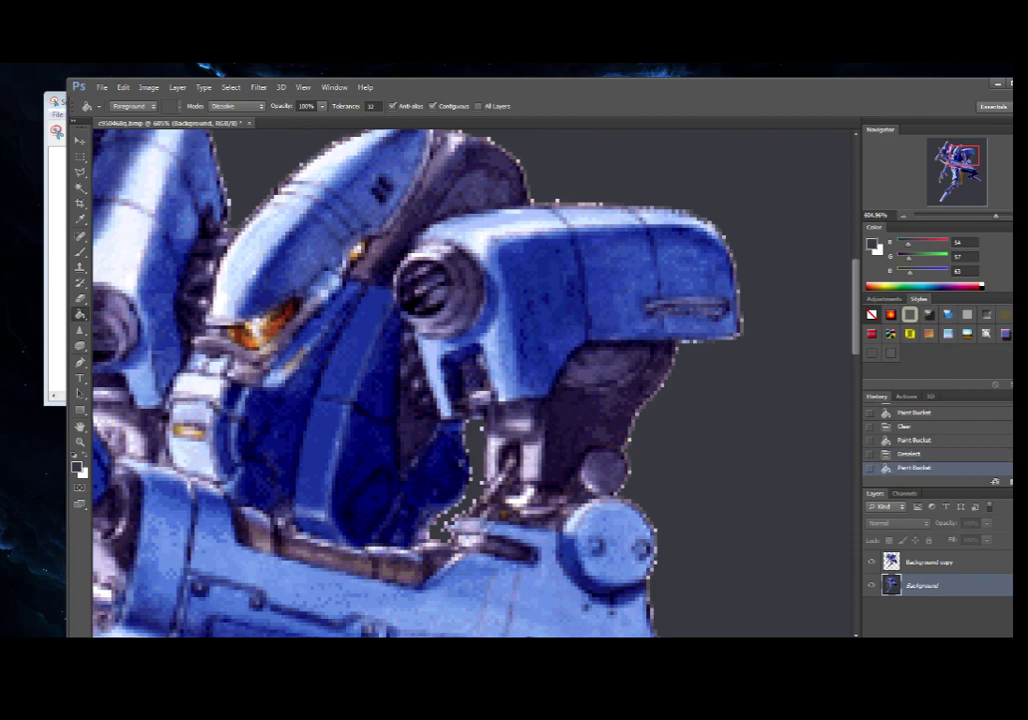
click(735, 337)
click(738, 334)
click(739, 329)
click(739, 323)
click(738, 316)
scroll(476, 387, down, 6)
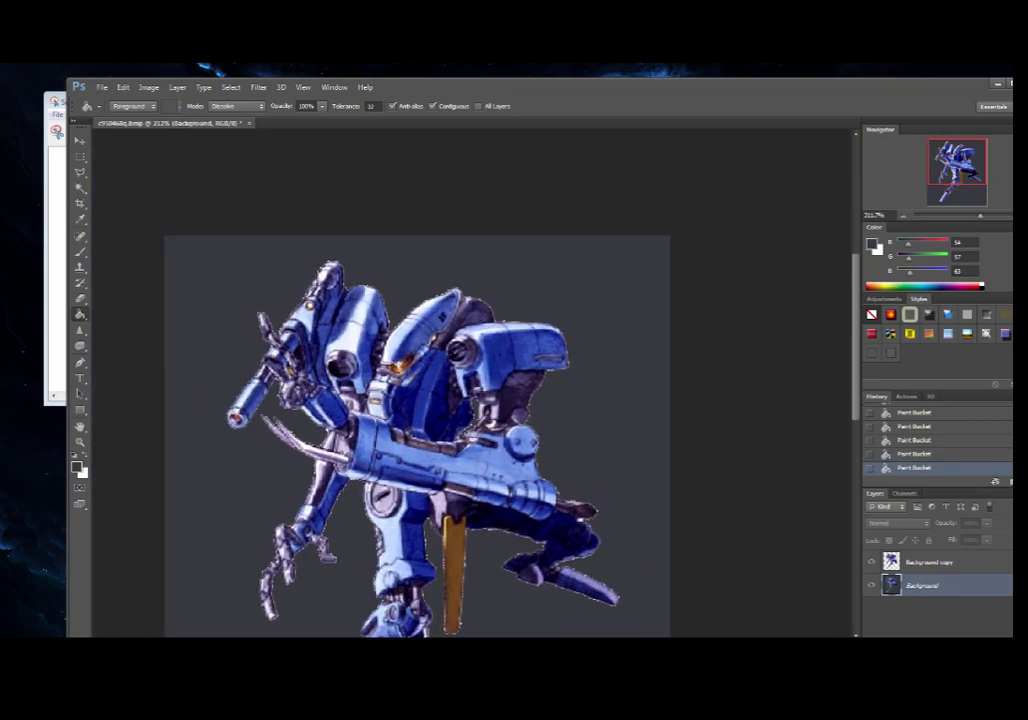
Step: Toggle the Background layer's visibility to compare the mech's edges against transparency and the dark gray backdrop
click(871, 585)
click(871, 585)
click(871, 585)
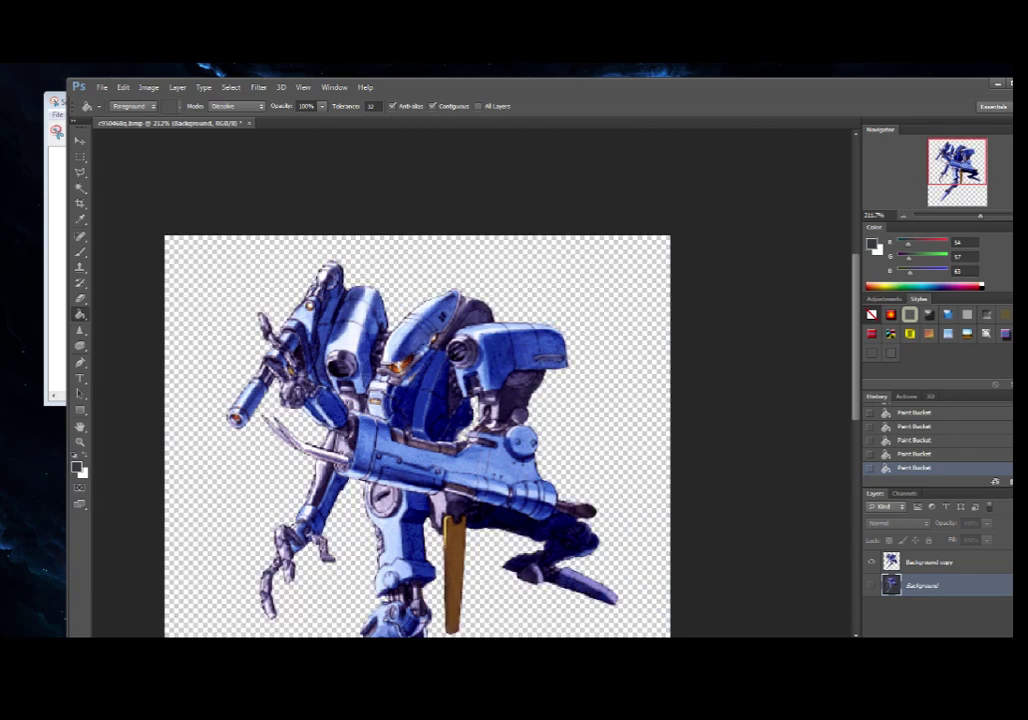
scroll(470, 382, down, 3)
scroll(470, 382, up, 6)
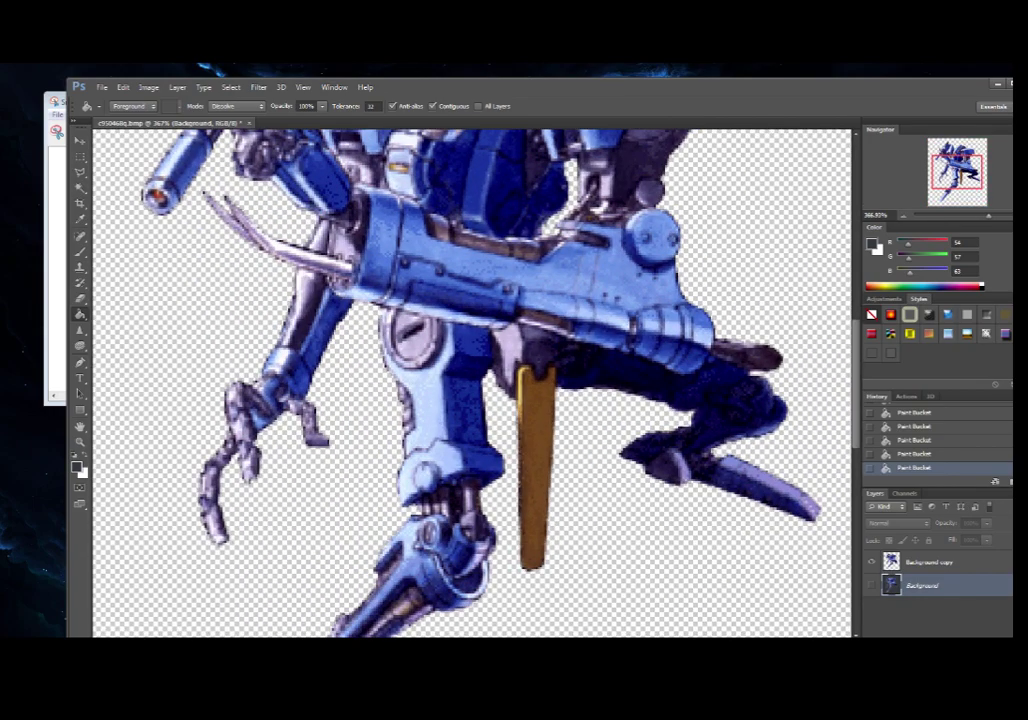
click(871, 585)
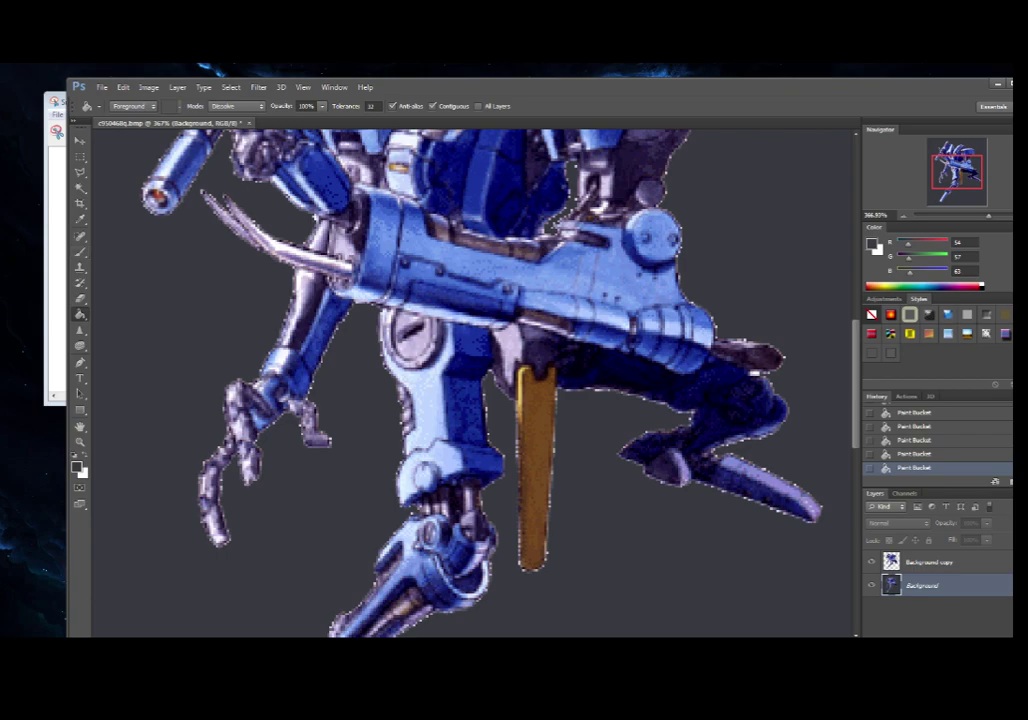
Step: Try to select the dark gray area beside the knee and orange strut on the Background layer with the Magic Wand
drag(989, 216, 1005, 216)
scroll(472, 383, down, 6)
scroll(472, 383, up, 6)
scroll(472, 383, right, 4)
drag(967, 172, 957, 182)
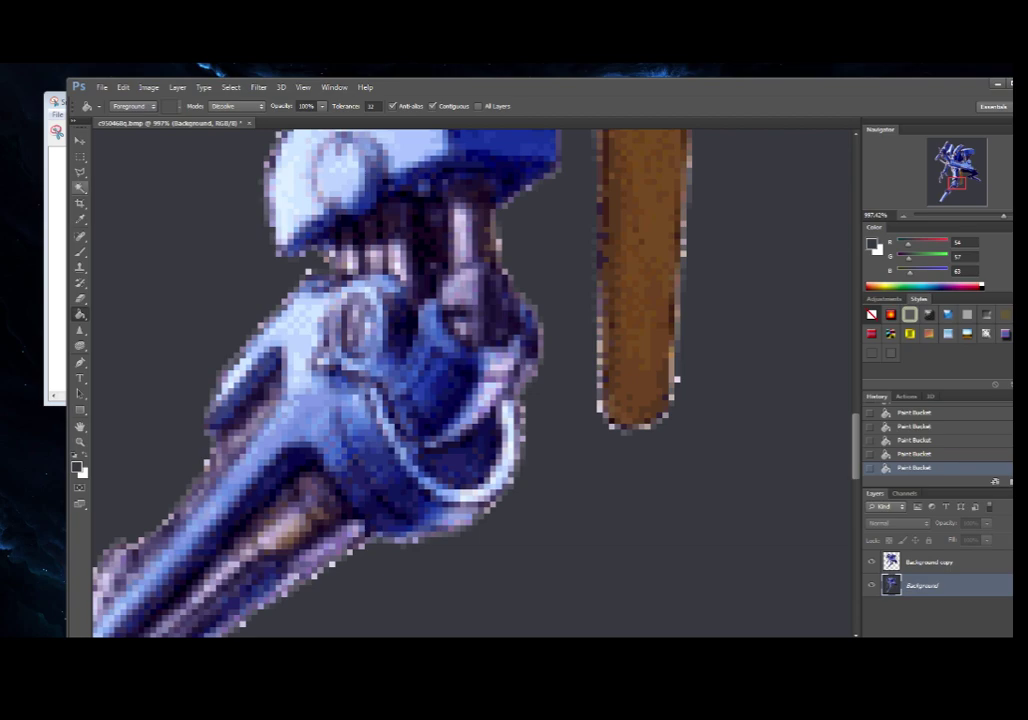
key(w)
click(712, 376)
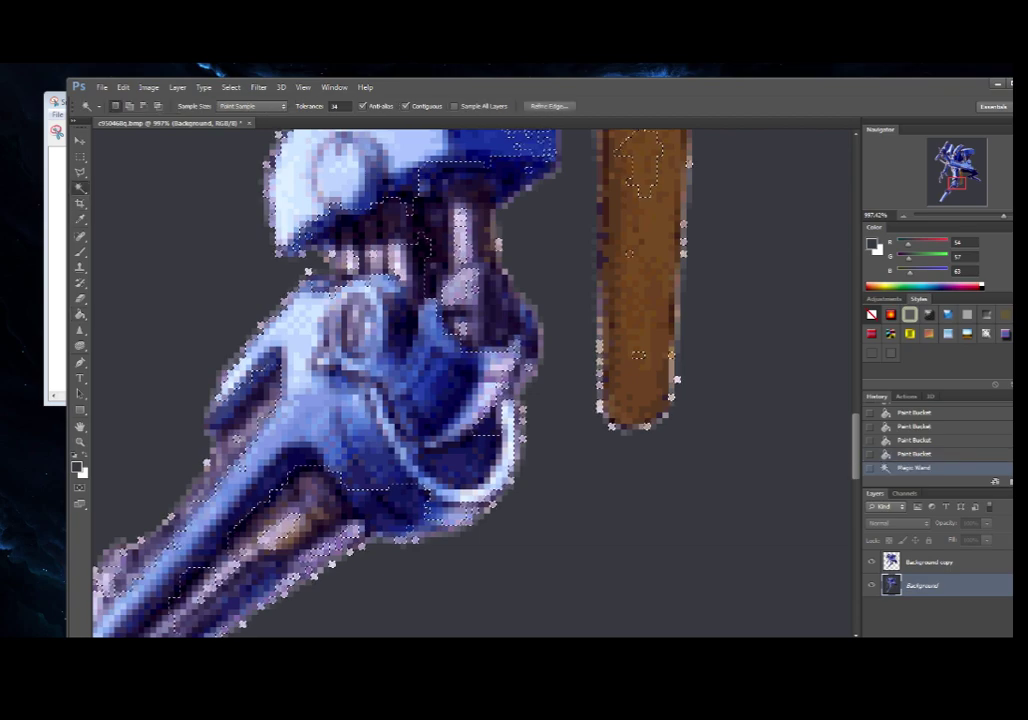
key(shift)
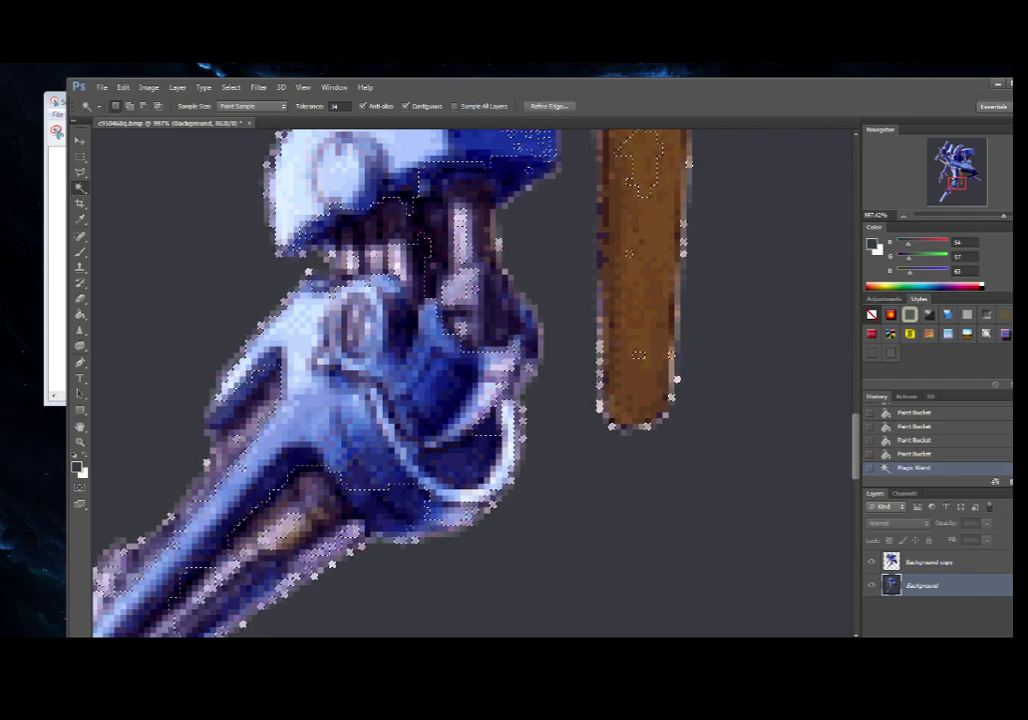
Step: Drop the selection, select the area surrounding the mech on Background copy with the Magic Wand, and clear it
click(930, 562)
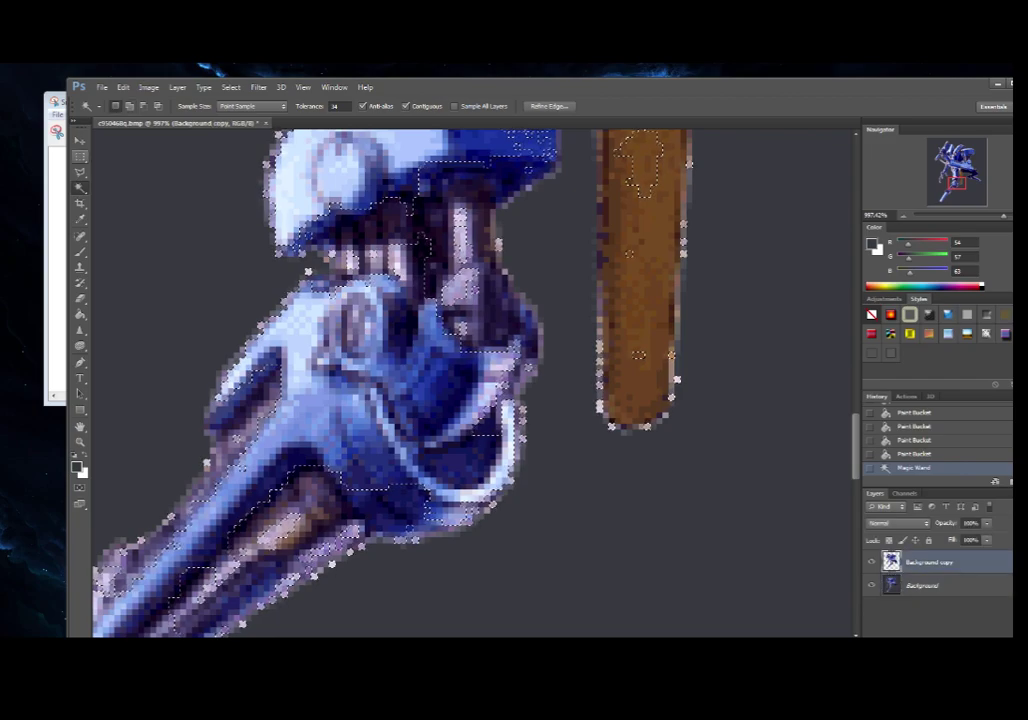
click(80, 157)
key(w)
click(231, 87)
click(242, 111)
click(735, 365)
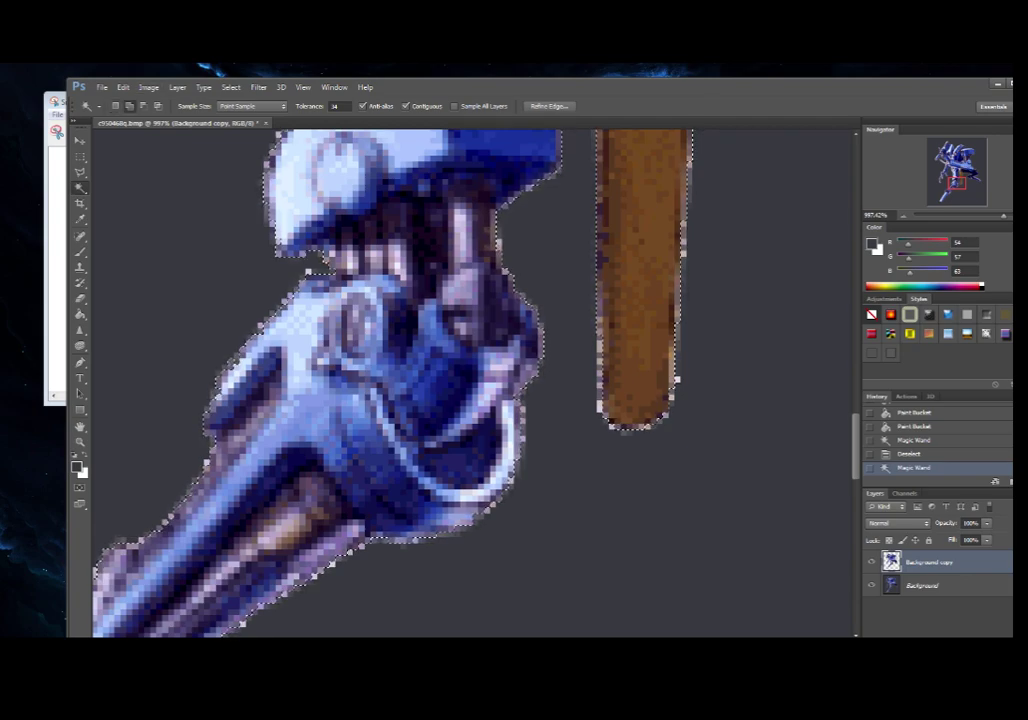
drag(1004, 216, 996, 216)
scroll(466, 382, down, 4)
key(Delete)
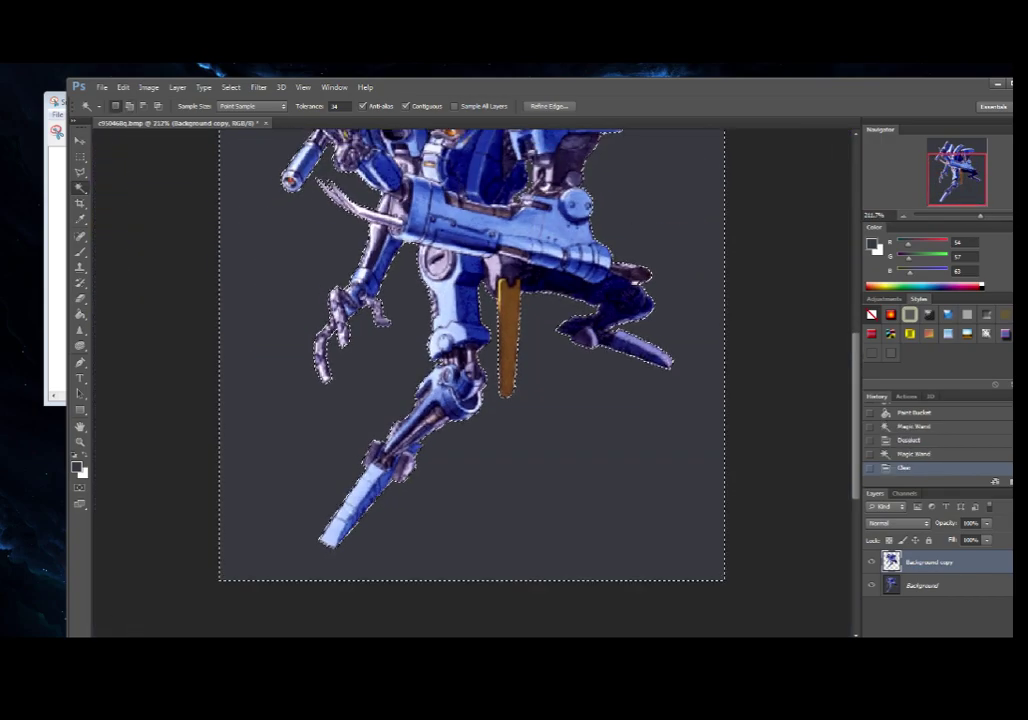
Step: Remove the selection and hide the Background layer to show the mech cutout on transparency
click(932, 617)
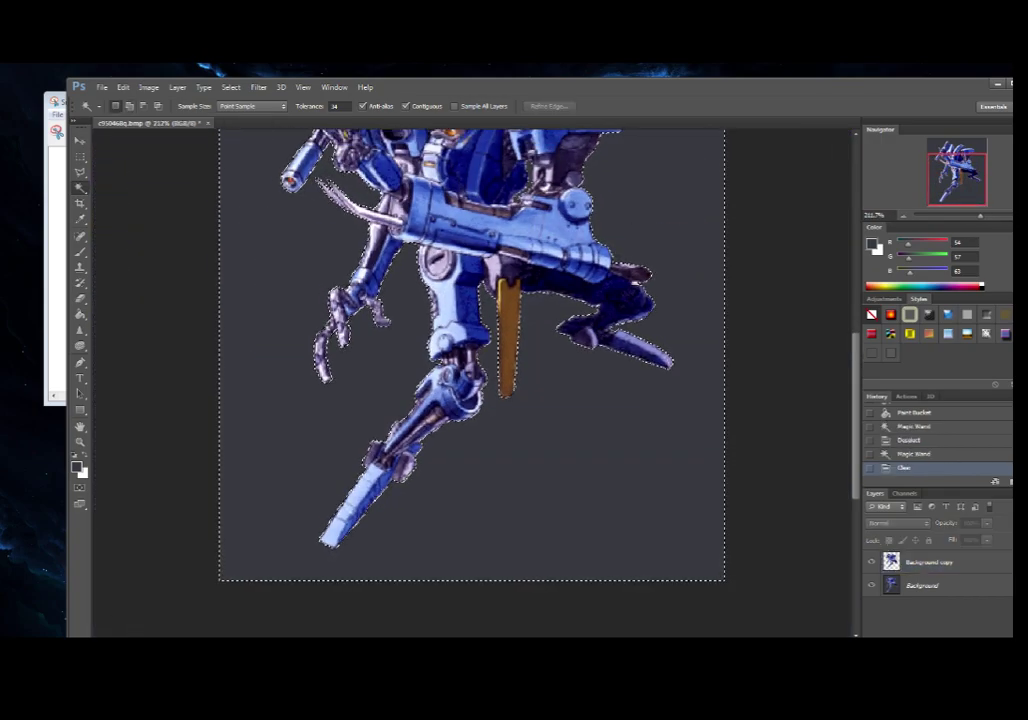
scroll(471, 380, up, 3)
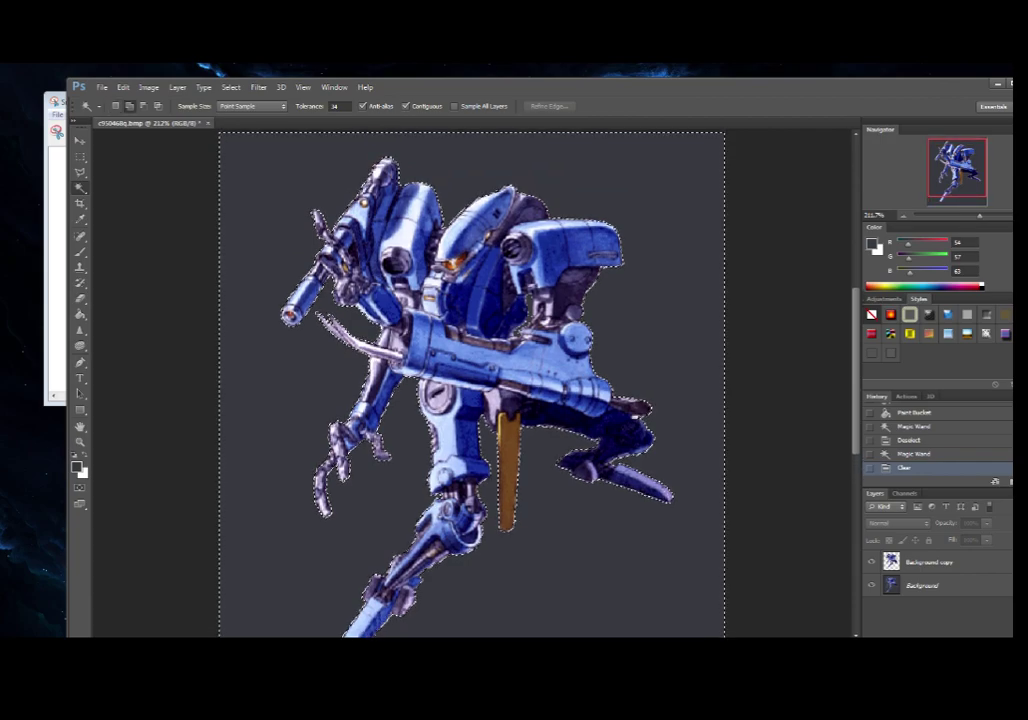
click(123, 87)
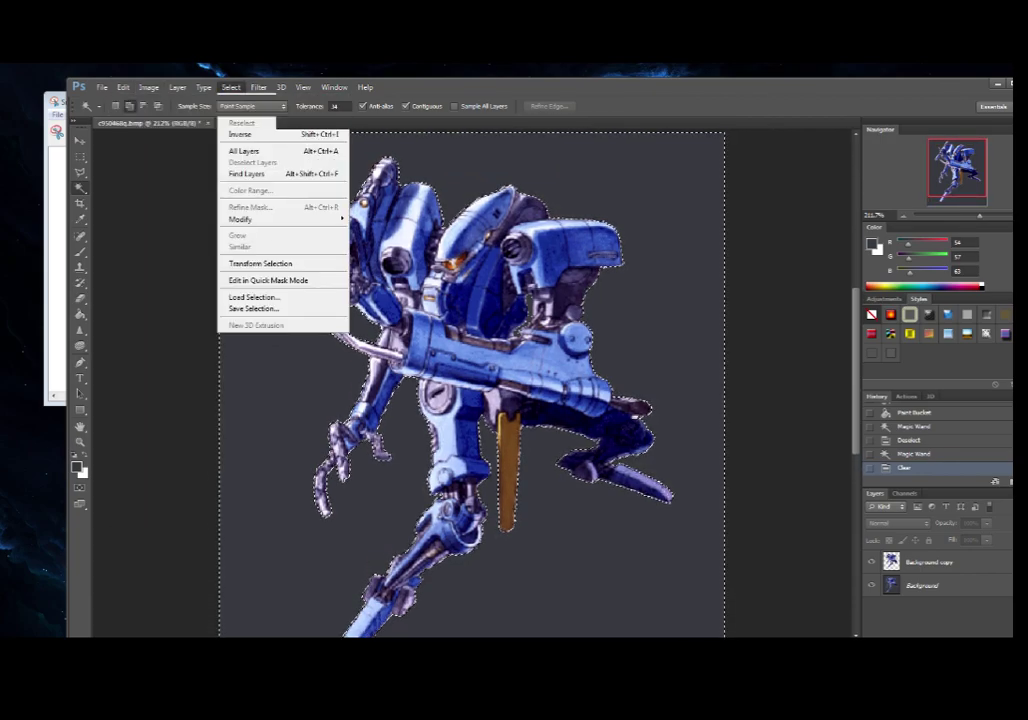
click(240, 112)
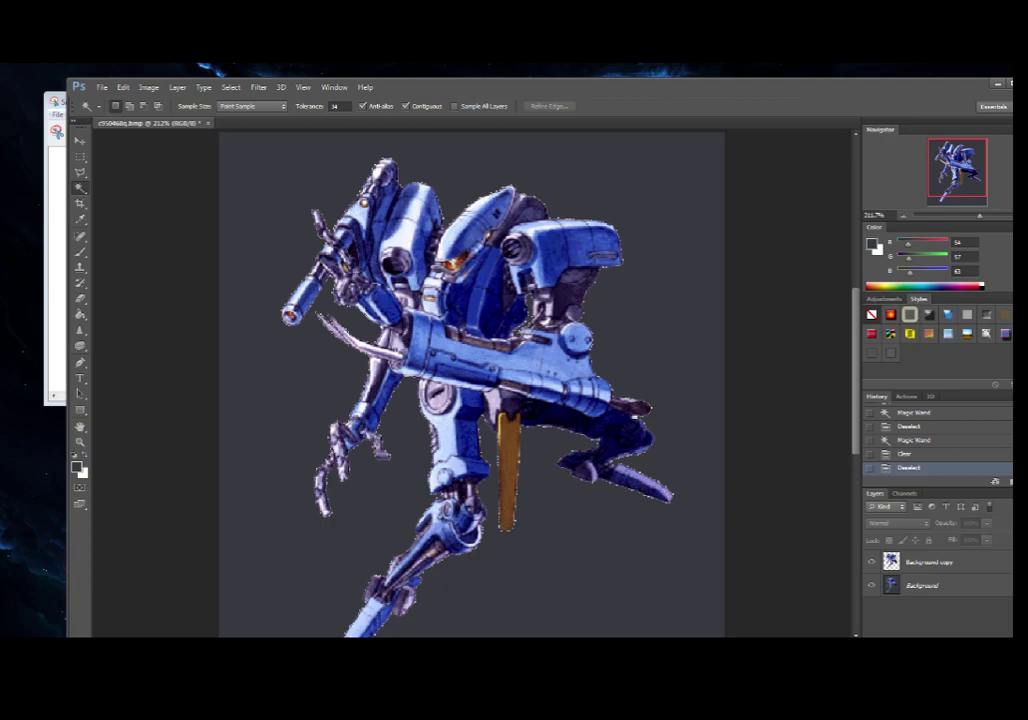
click(871, 586)
click(871, 586)
click(871, 586)
Step: Try filling the transparent area of Background copy with dark gray using the Paint Bucket, and undo the fill
click(930, 563)
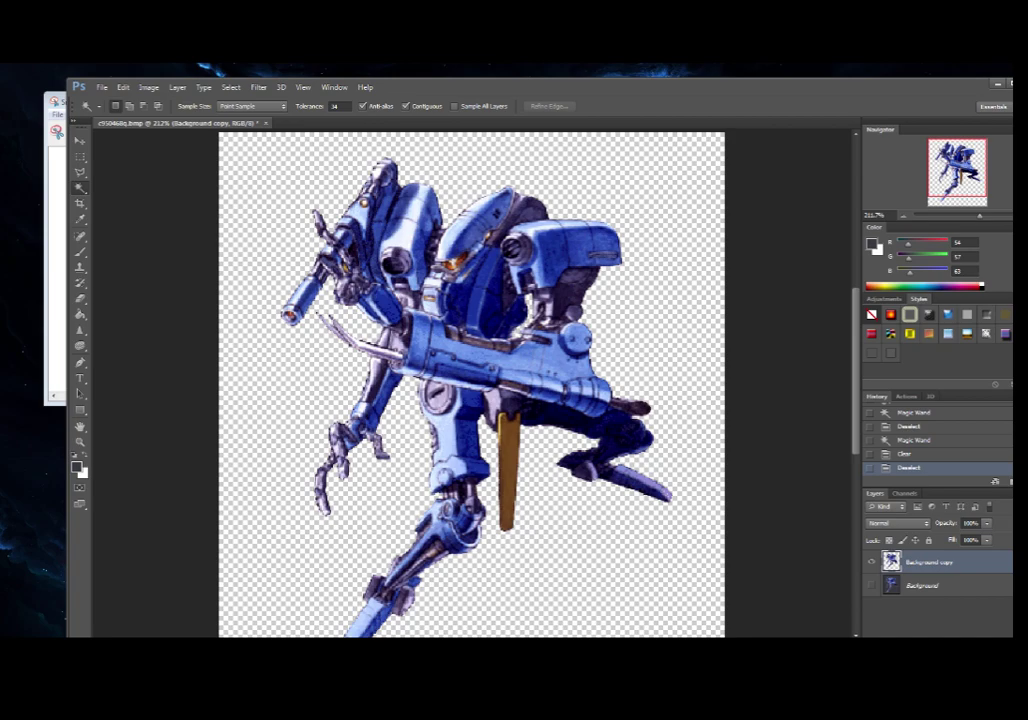
click(80, 314)
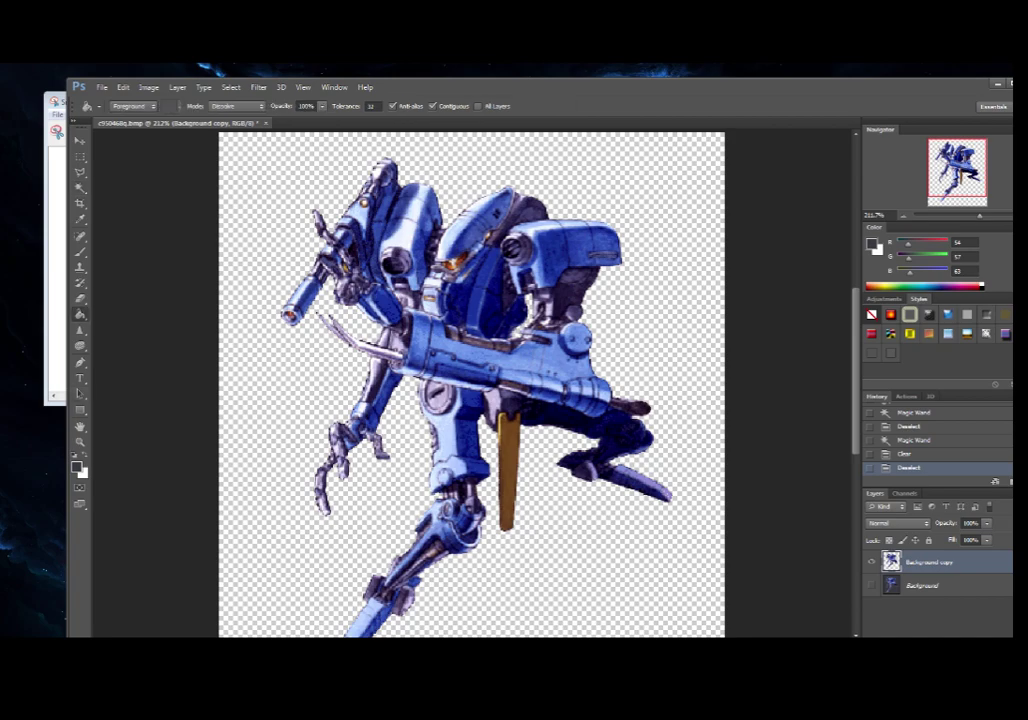
click(275, 375)
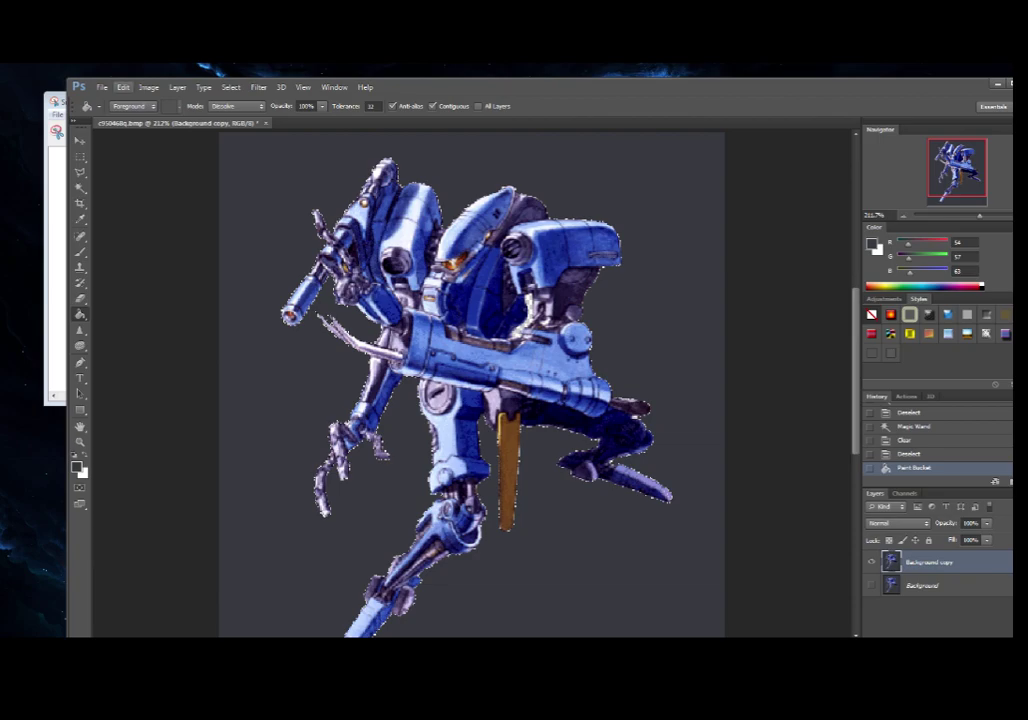
click(123, 87)
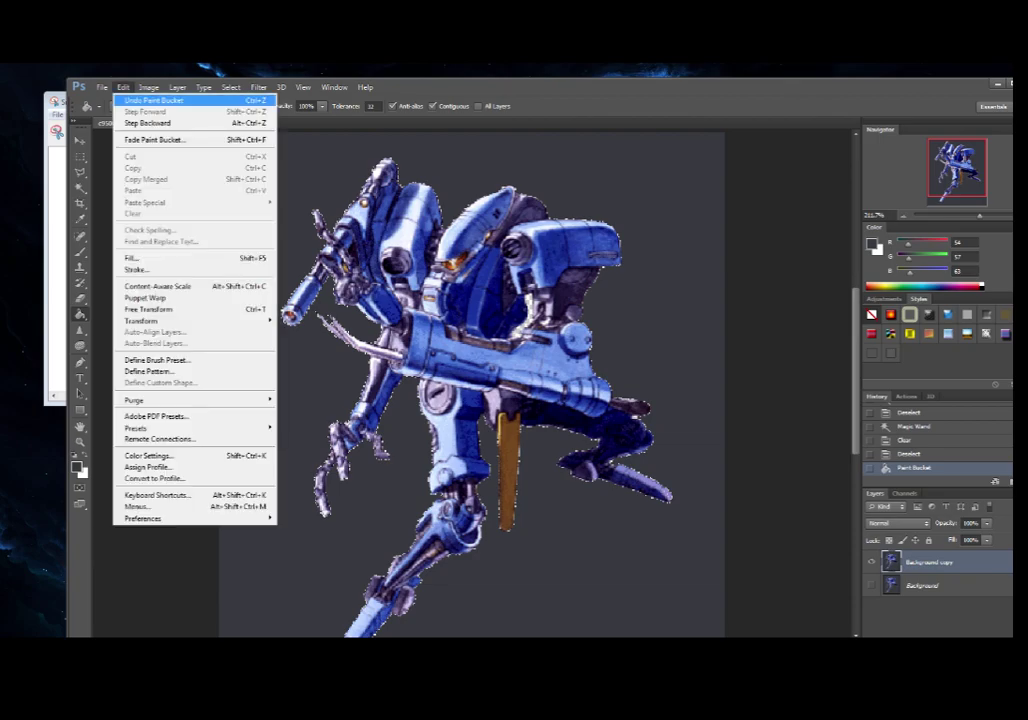
click(152, 100)
Step: Show and duplicate the Background layer, placing Background copy beneath the duplicate
click(871, 585)
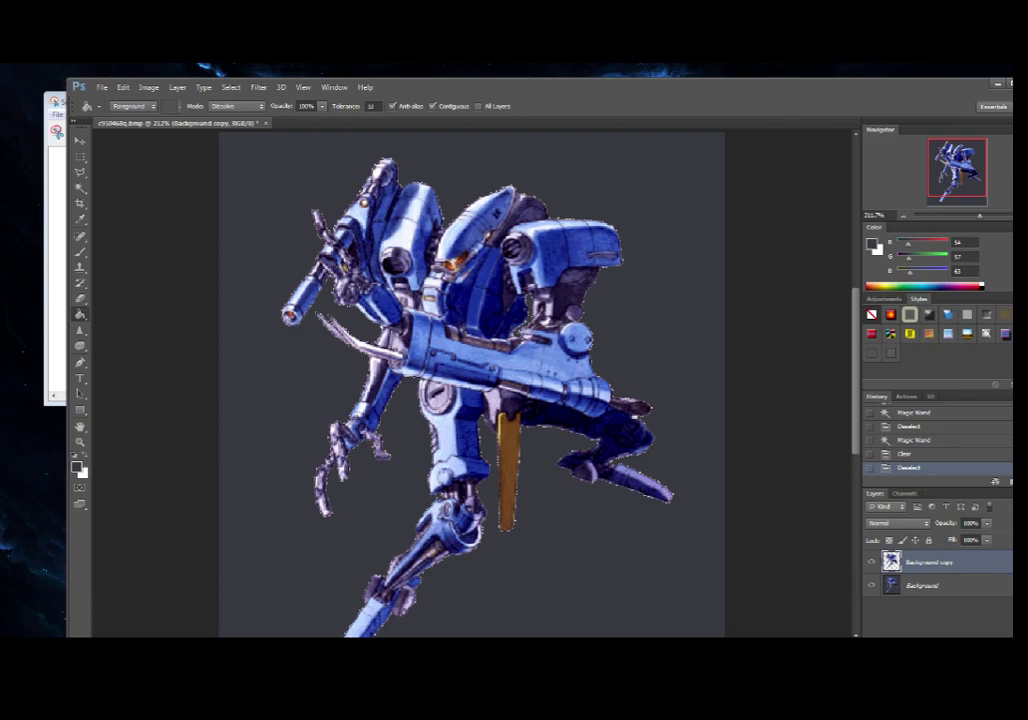
click(924, 585)
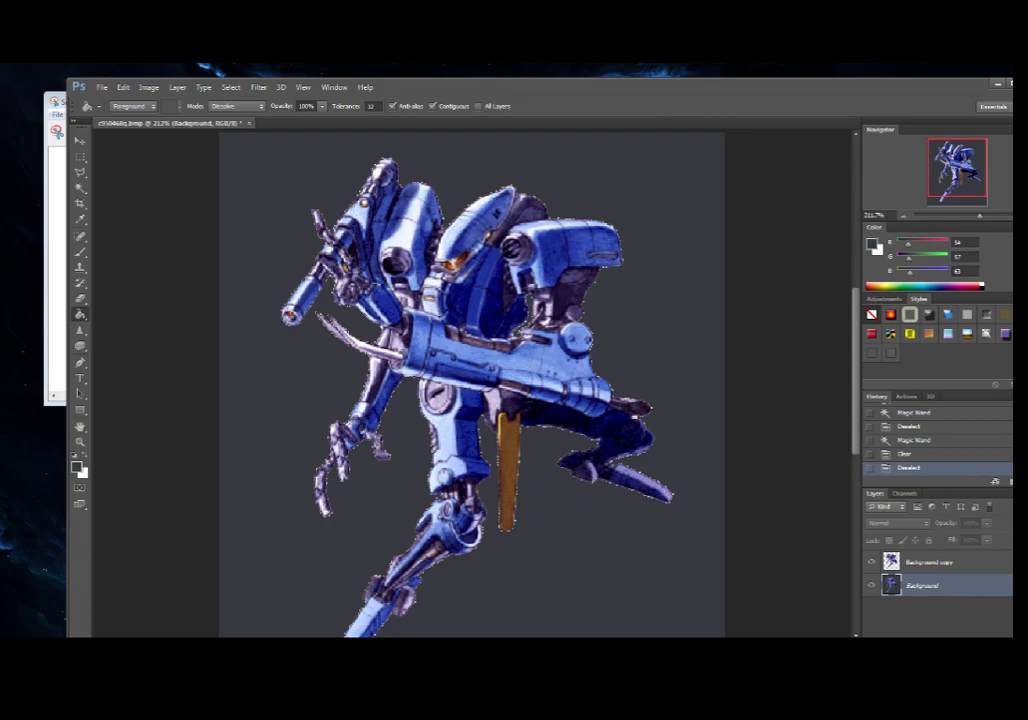
right_click(963, 588)
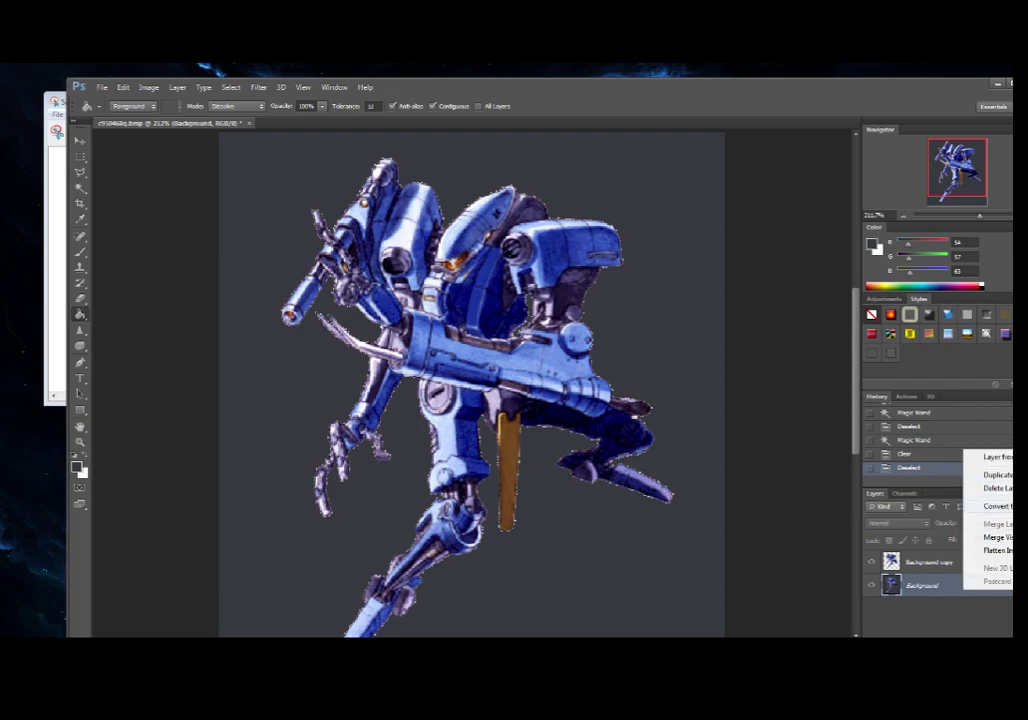
click(997, 475)
key(Return)
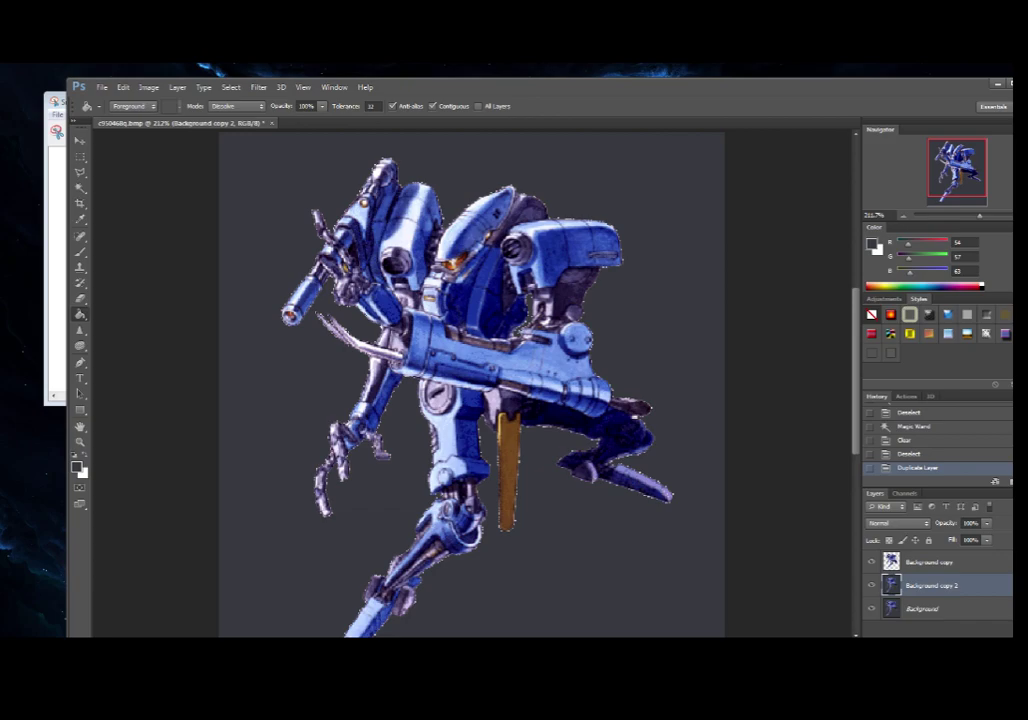
drag(930, 562, 932, 596)
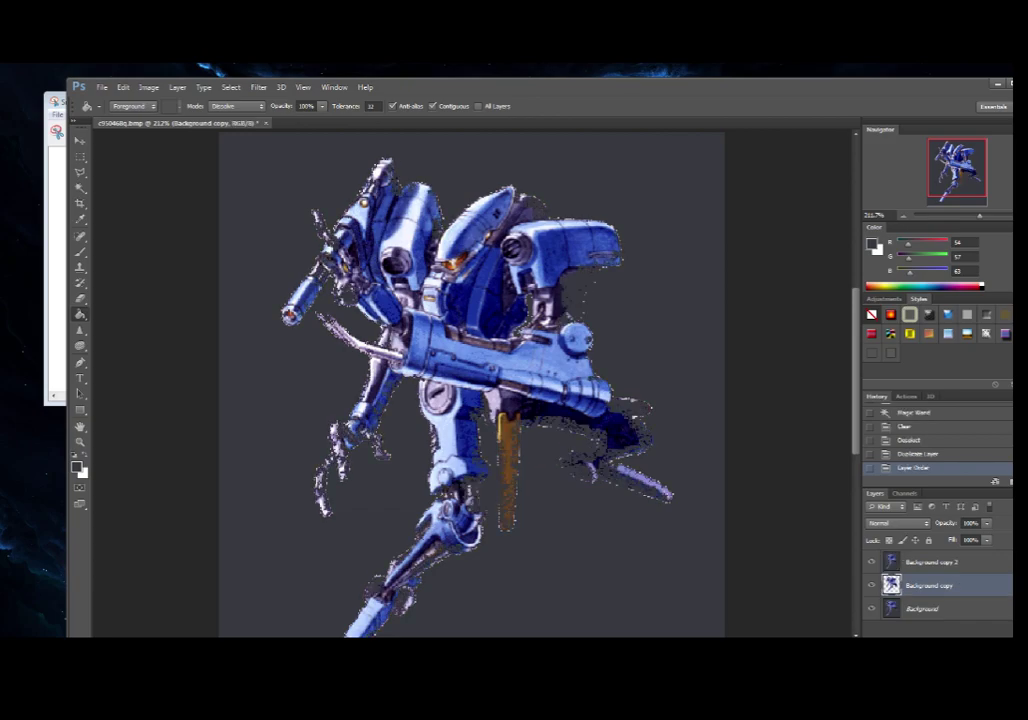
Step: Toggle the visibility of Background copy and Background copy 2 to compare the mech's edges with and without each layer
click(871, 586)
click(871, 586)
click(871, 562)
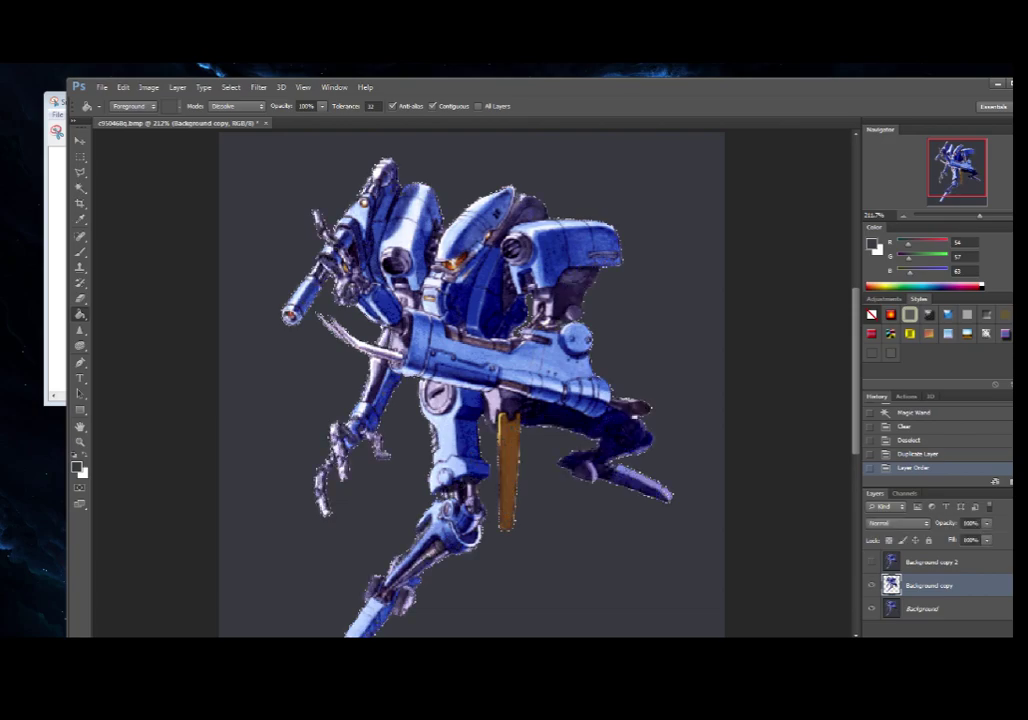
click(871, 562)
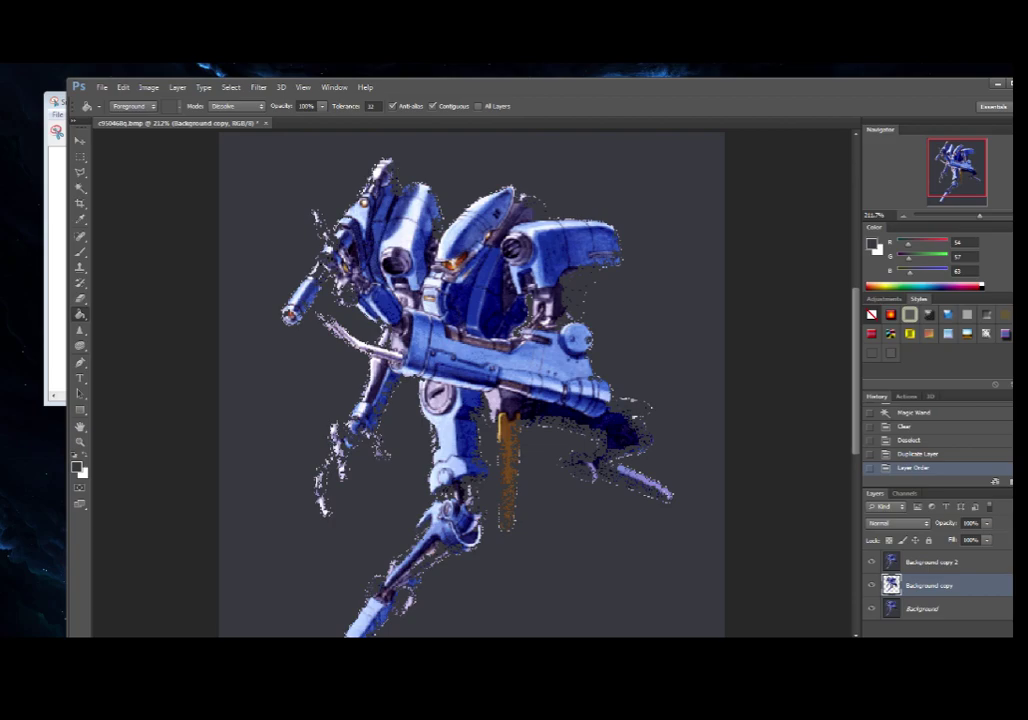
click(871, 562)
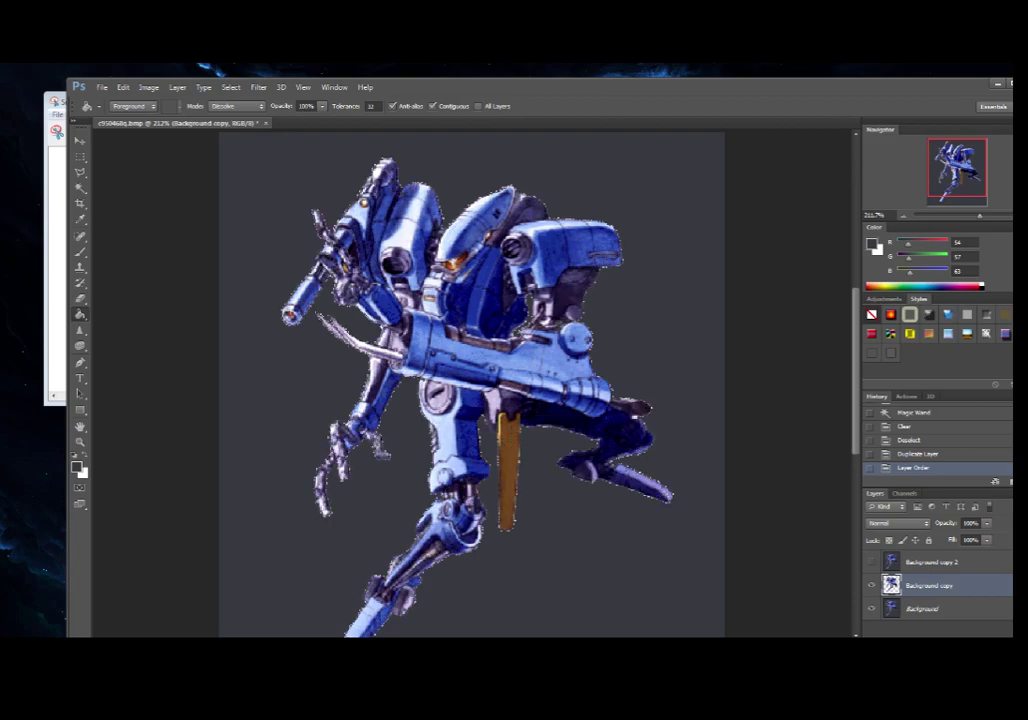
click(871, 562)
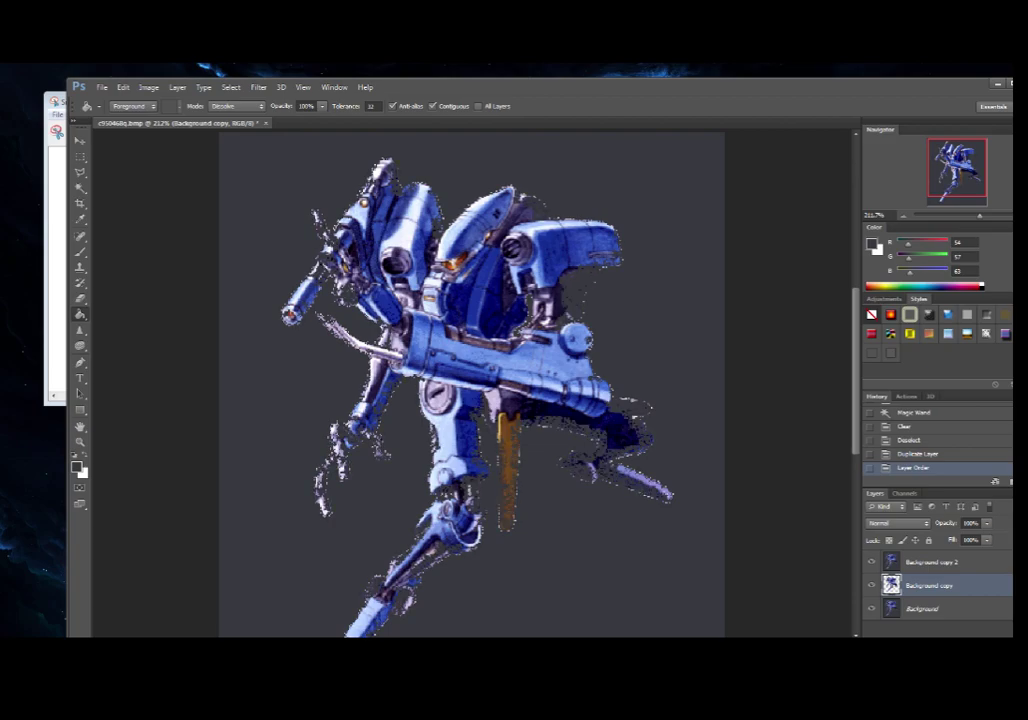
Step: Hide the Background layer and make Background copy 2 active for work with the Eraser tool
click(871, 608)
click(932, 562)
click(80, 299)
Step: Try erasing the dark gray around the mech's raised arm and above its head on Background copy 2, and undo it
mouse_move(428, 186)
mouse_down()
mouse_move(479, 187)
mouse_move(424, 159)
mouse_move(368, 172)
mouse_move(548, 182)
mouse_up()
click(123, 87)
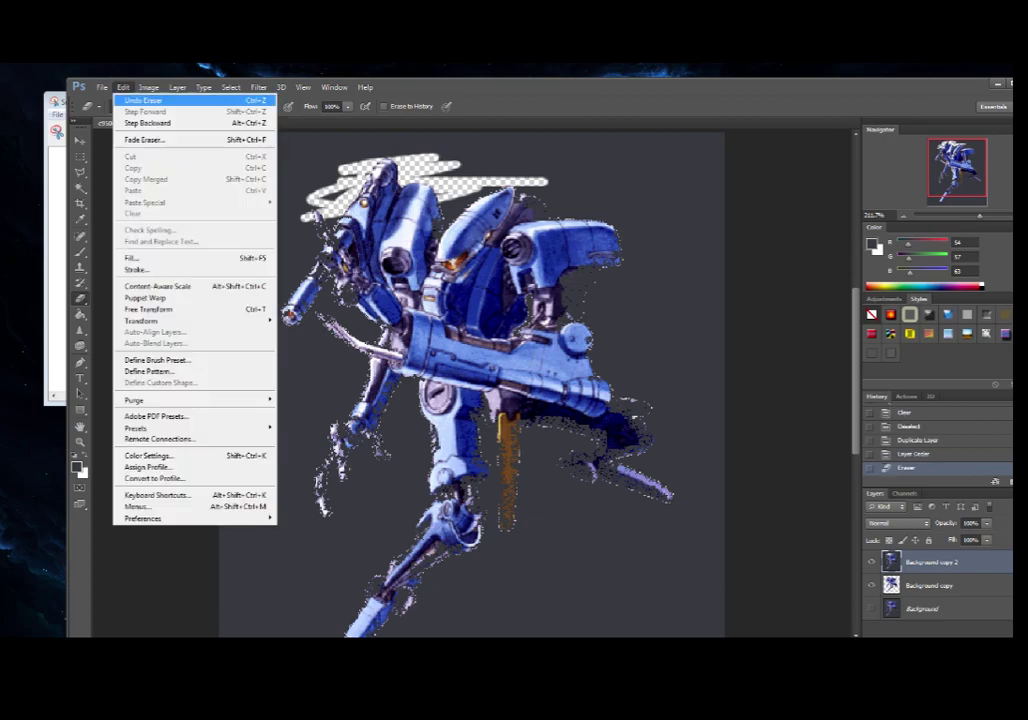
click(140, 99)
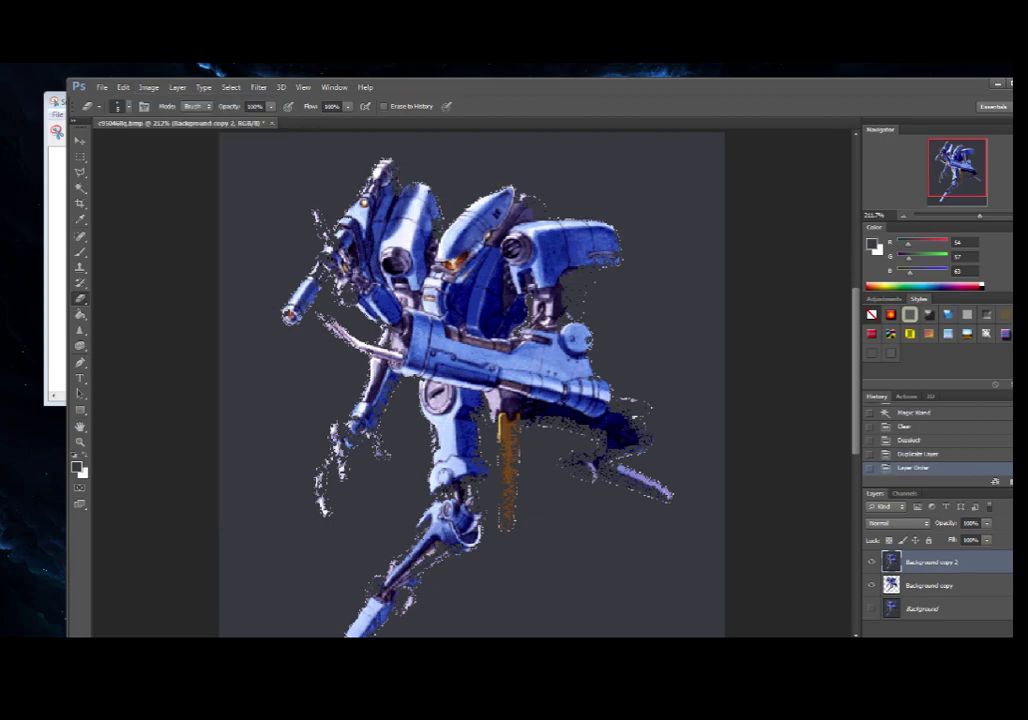
Step: Erase dark gray above the mech's head and around its legs on Background copy 2, and delete that layer
mouse_move(474, 203)
mouse_down()
mouse_move(537, 185)
mouse_move(520, 191)
mouse_up()
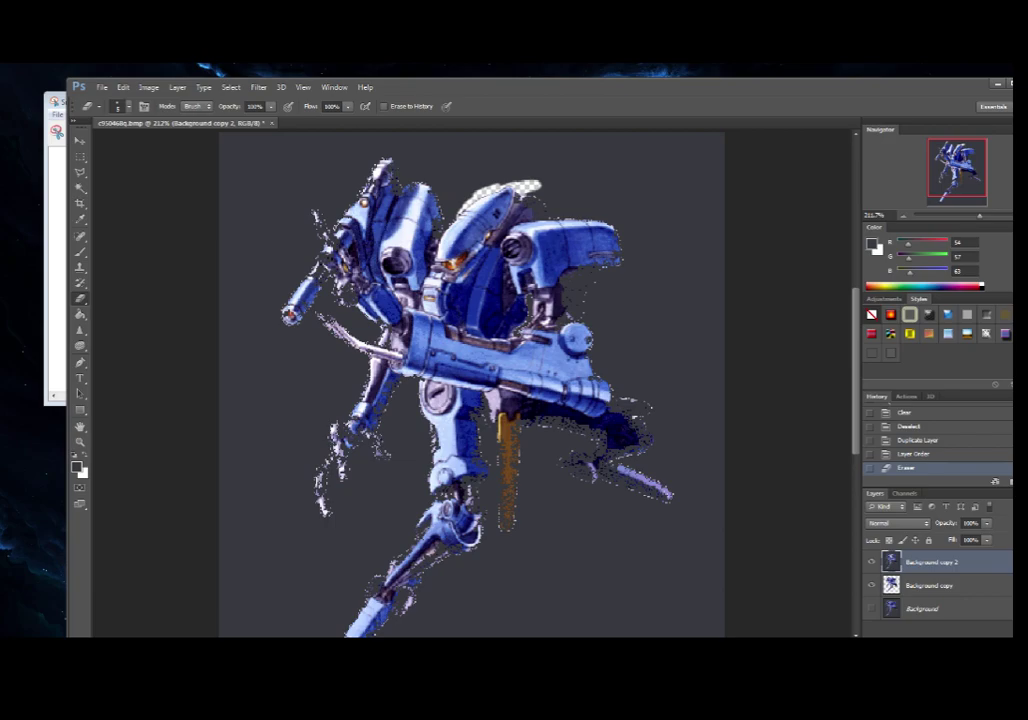
mouse_move(604, 434)
mouse_down()
mouse_move(572, 428)
mouse_move(562, 438)
mouse_move(546, 422)
mouse_up()
mouse_move(494, 427)
mouse_down()
mouse_move(493, 556)
mouse_move(432, 560)
mouse_move(425, 537)
mouse_move(420, 577)
mouse_move(490, 564)
mouse_move(342, 619)
mouse_move(482, 591)
mouse_move(384, 575)
mouse_move(334, 612)
mouse_up()
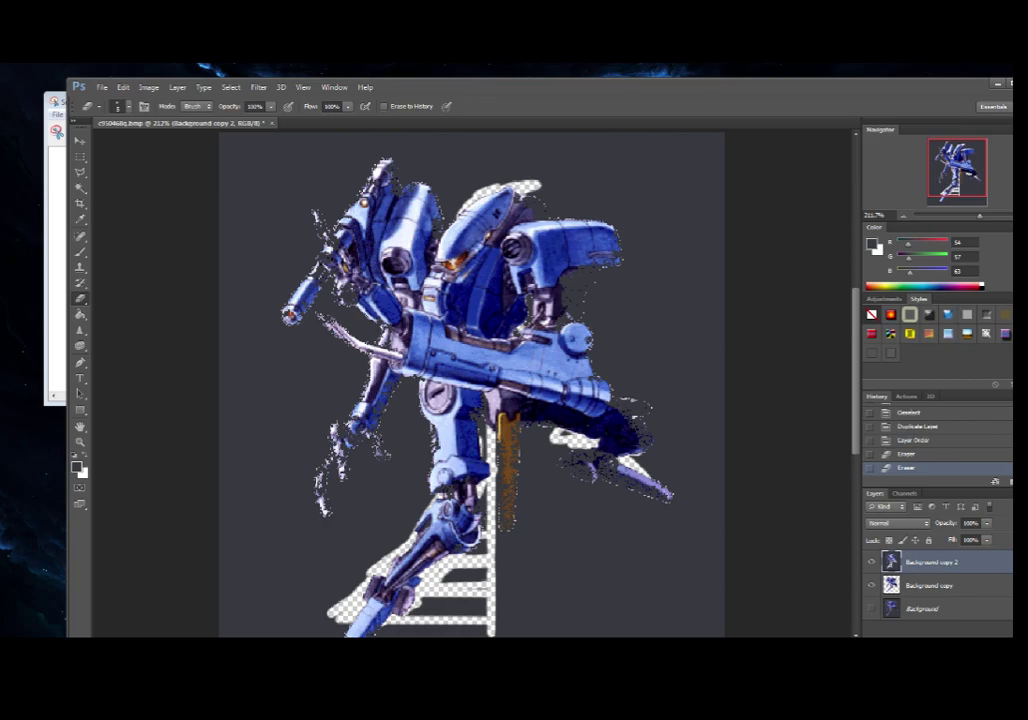
key(Delete)
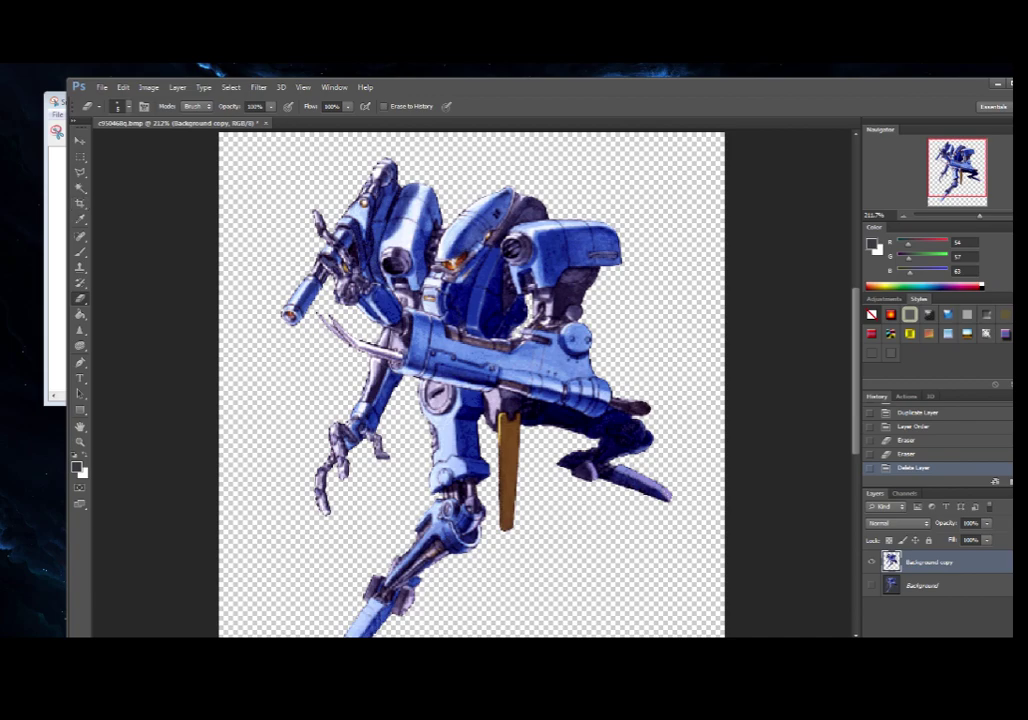
Step: Fill the transparent background of Background copy with dark gray, including the enclosed gap between the torso and the shoulder joint
key(g)
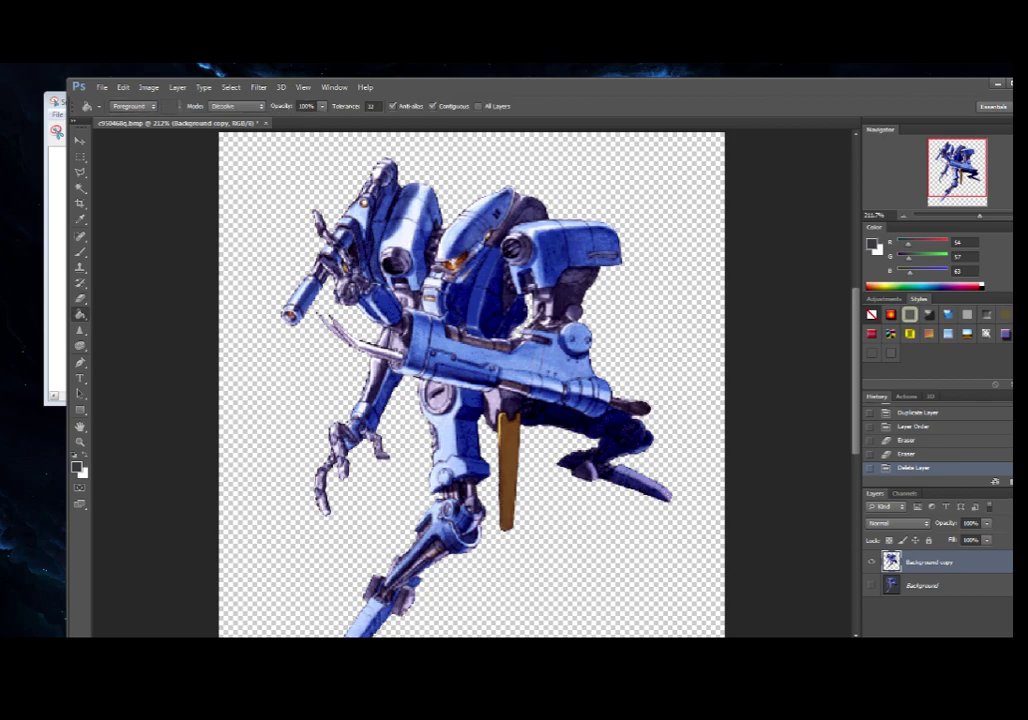
click(600, 335)
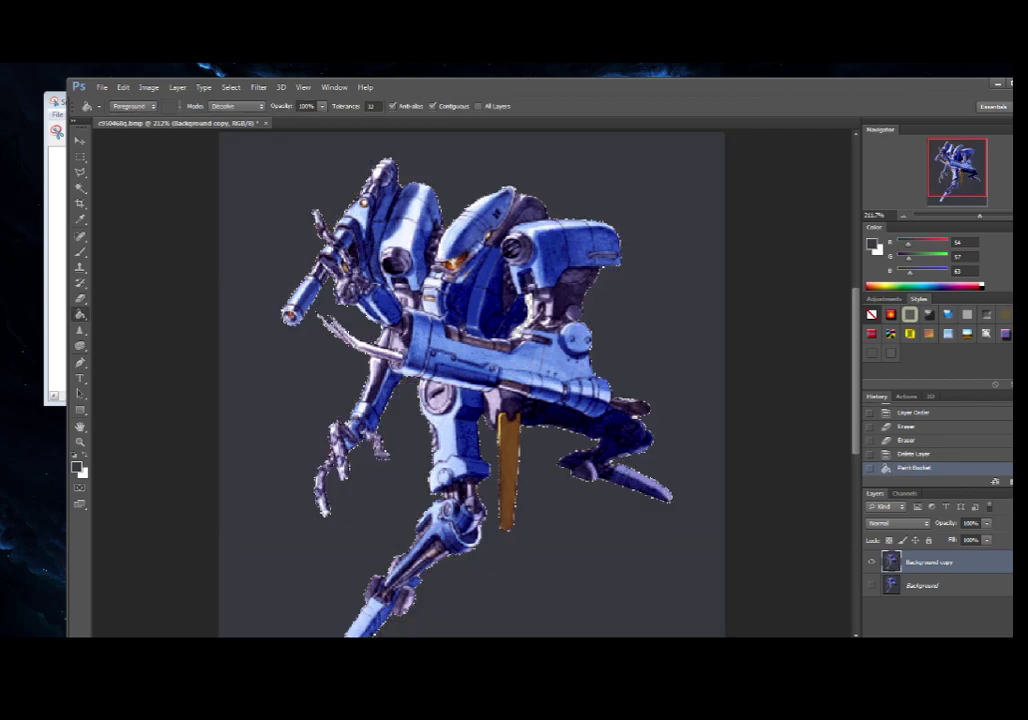
drag(980, 216, 993, 216)
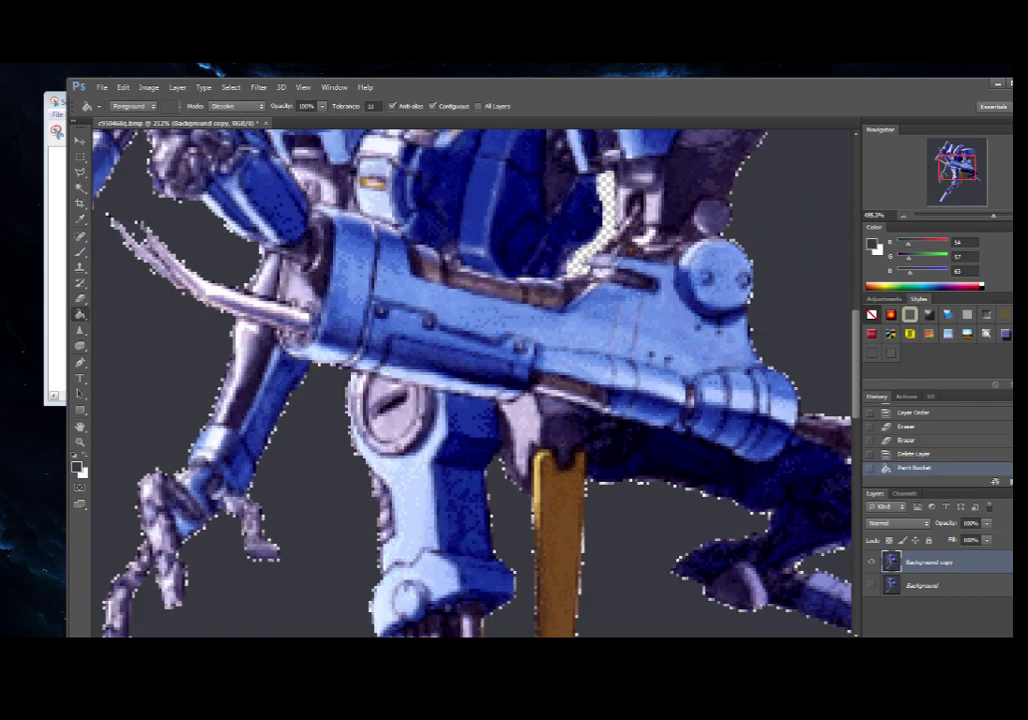
click(603, 195)
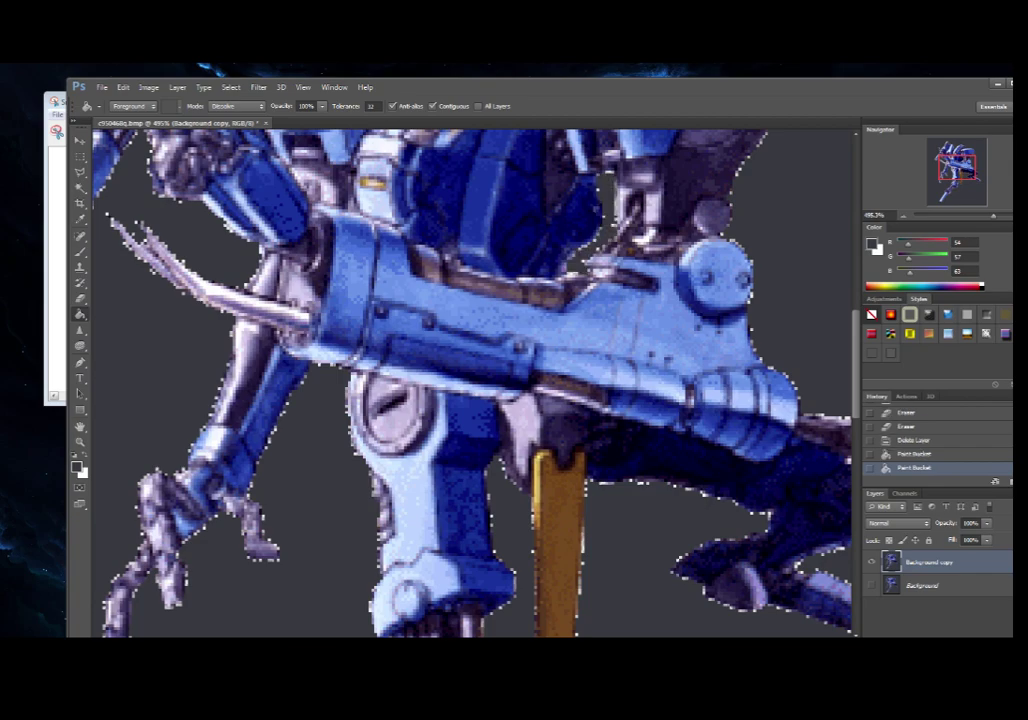
Step: Set the Eraser to 2 px and erase a test spot in the dark gray beside the mech's shoulder
drag(957, 167, 966, 156)
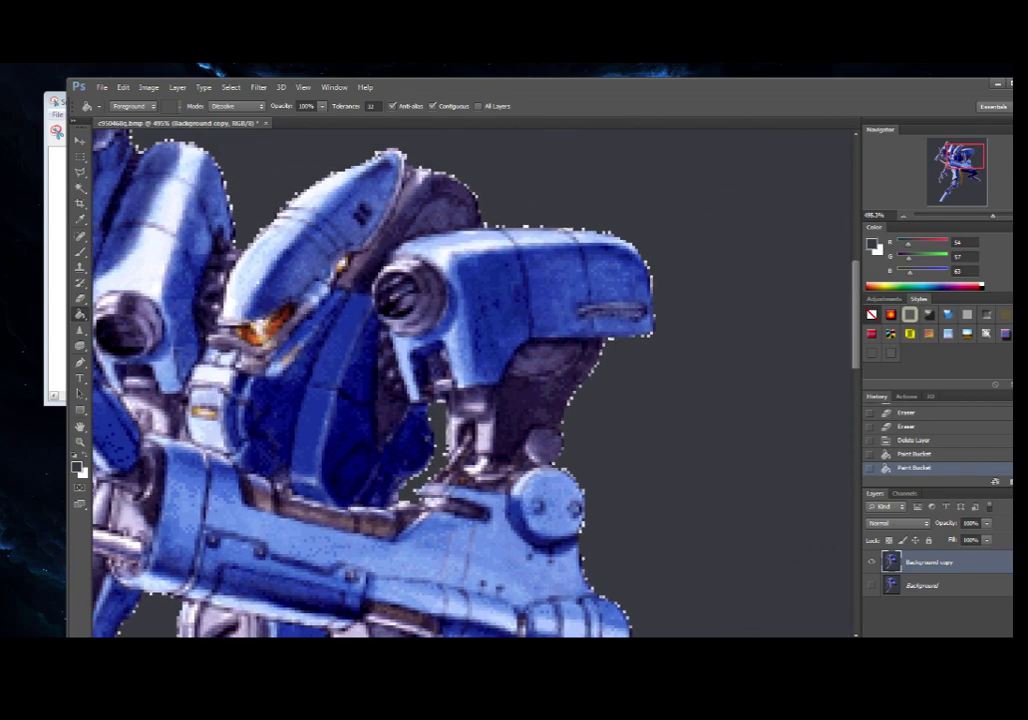
key(e)
click(128, 107)
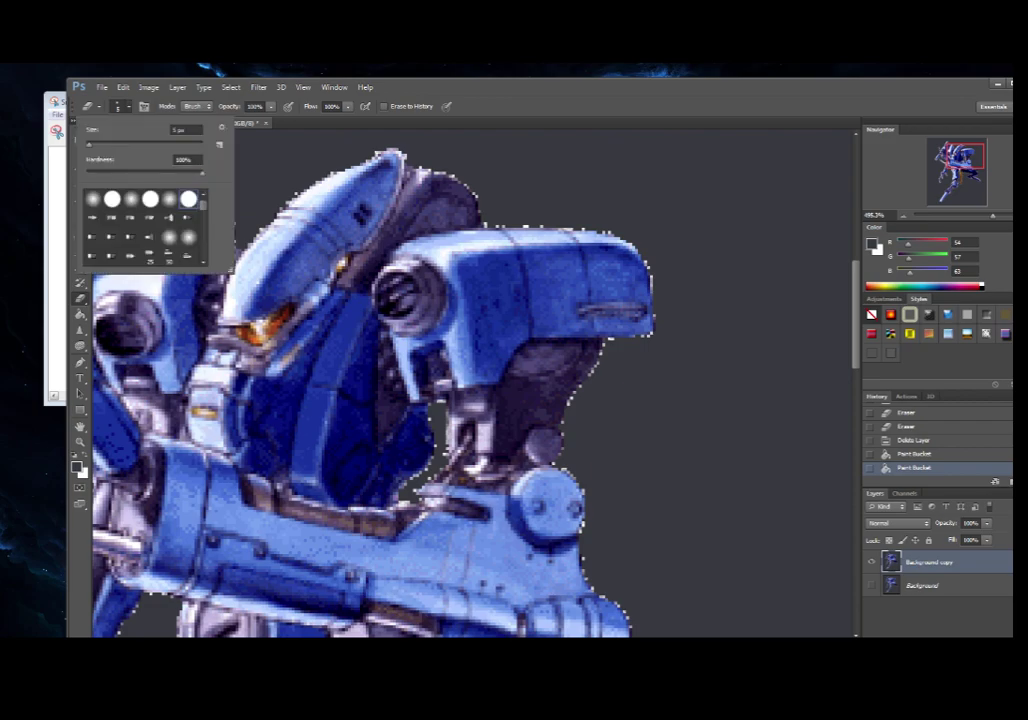
key(Return)
click(689, 385)
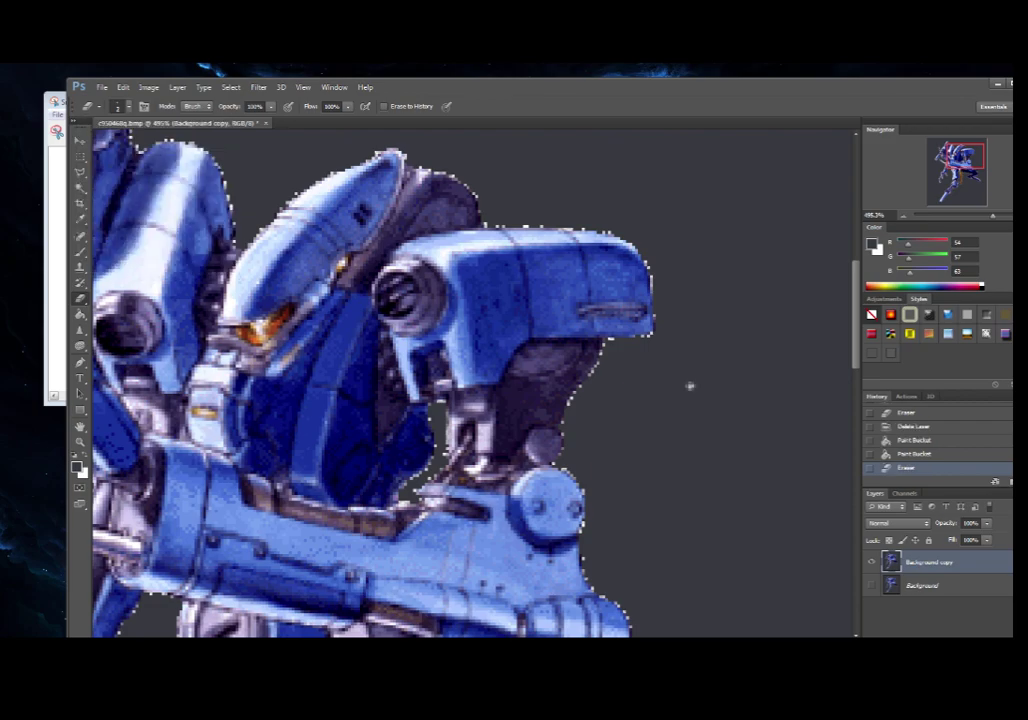
Step: Set the Eraser to 1 px and erase the light fringe pixels along the edge of the mech's rear armor
scroll(752, 385, up, 5)
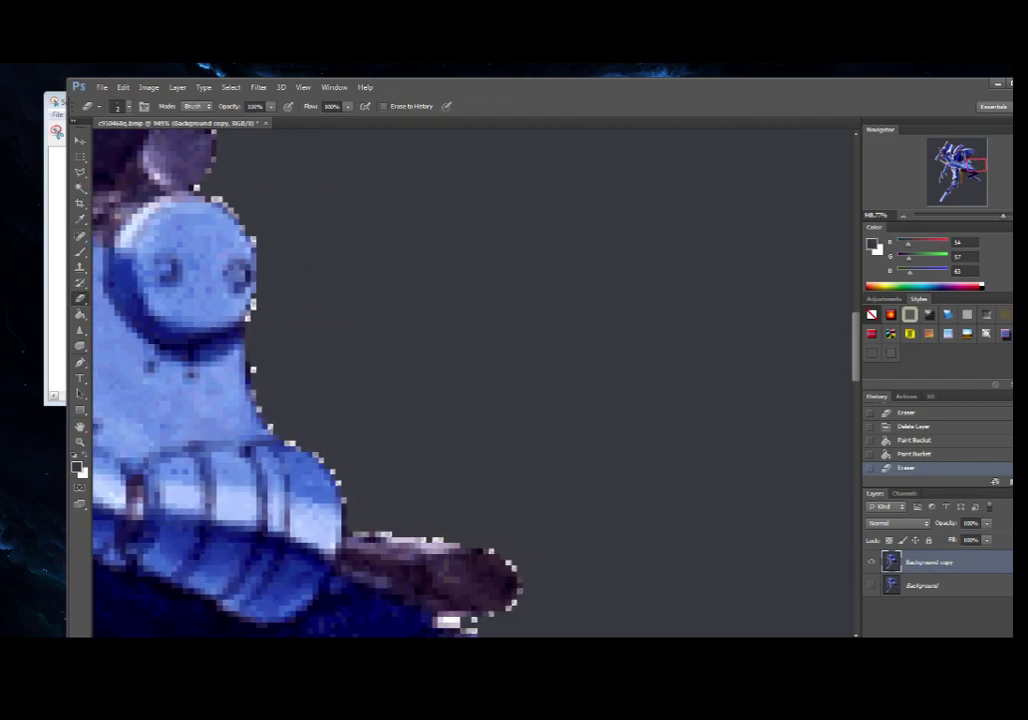
drag(480, 430, 558, 222)
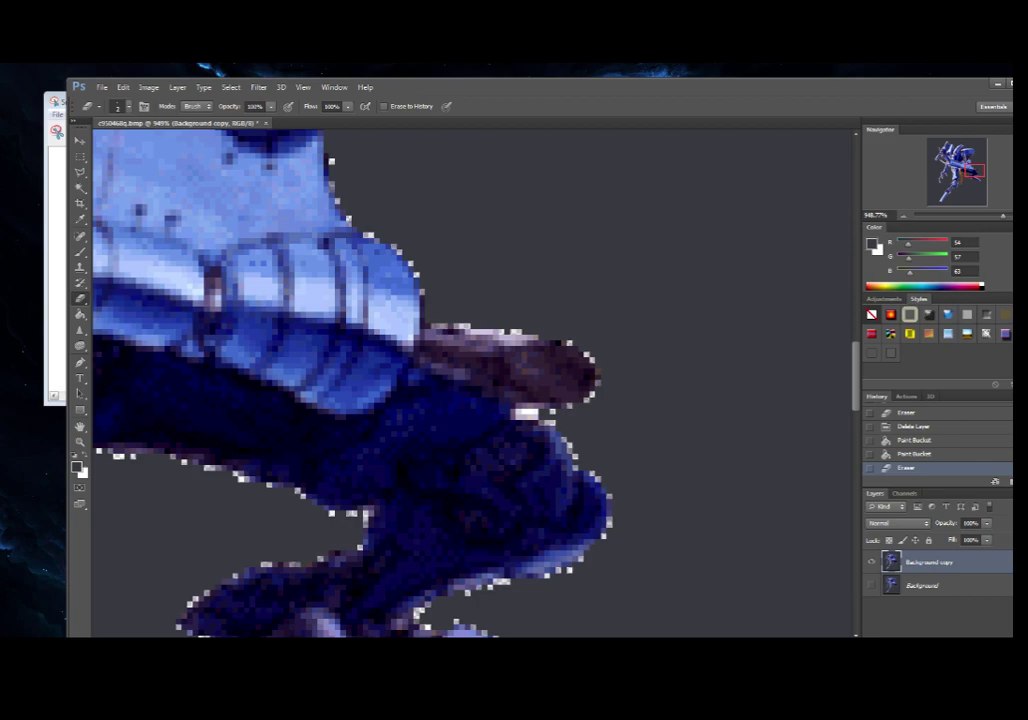
click(127, 107)
double_click(184, 130)
text(1)
click(379, 153)
click(334, 163)
click(335, 159)
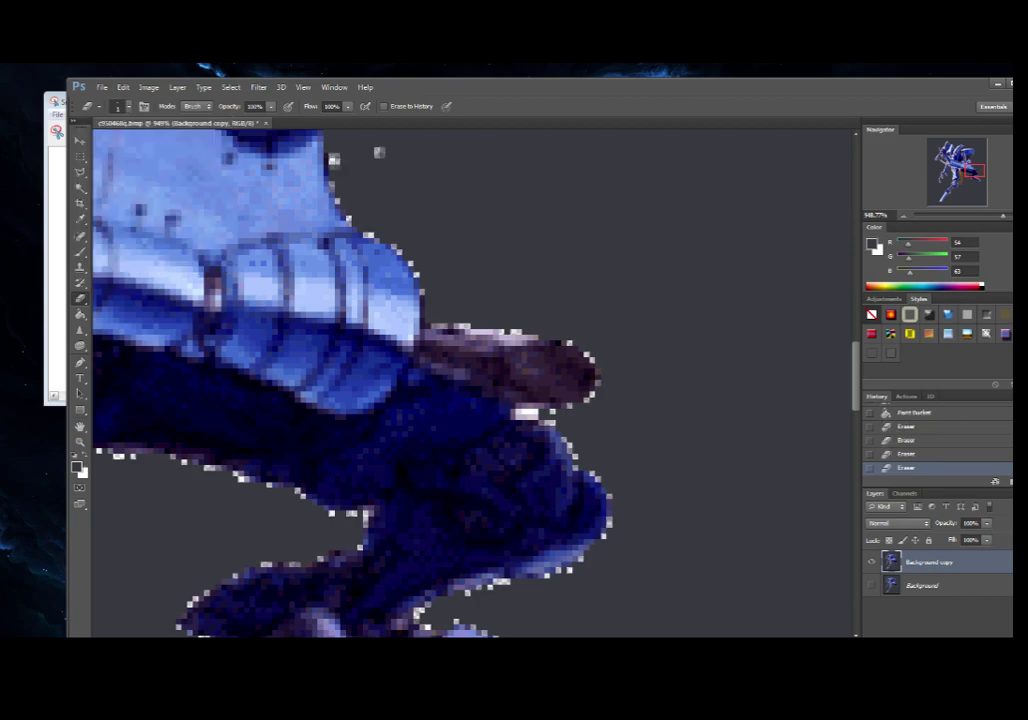
click(379, 152)
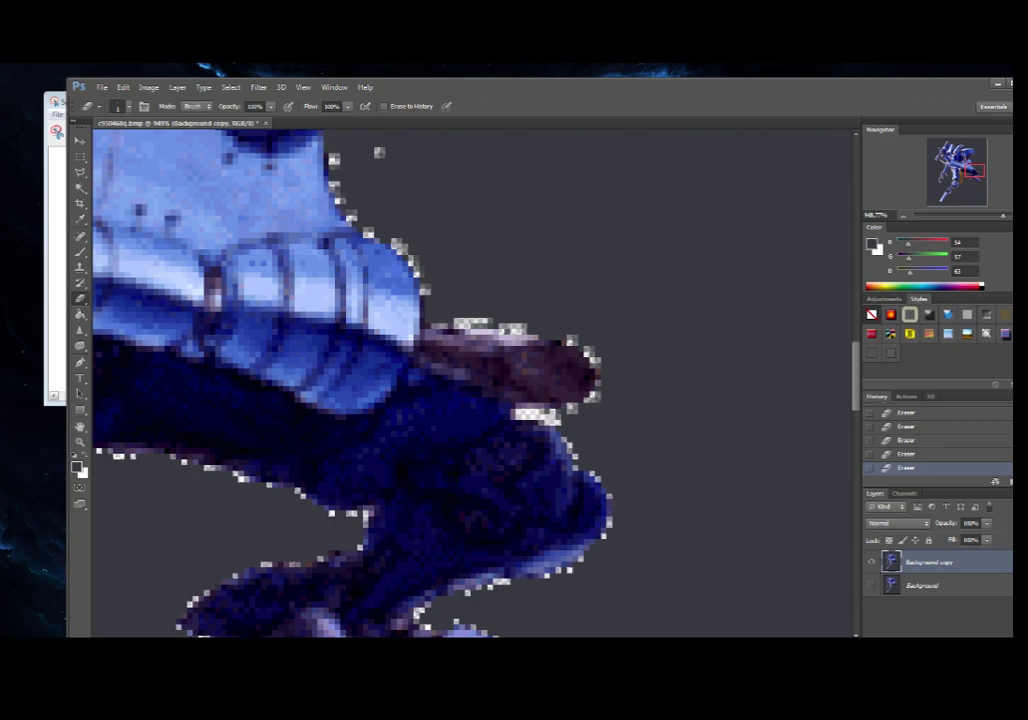
Step: Delete the Background copy layer and close the dark gray mech document without saving
click(871, 562)
right_click(930, 562)
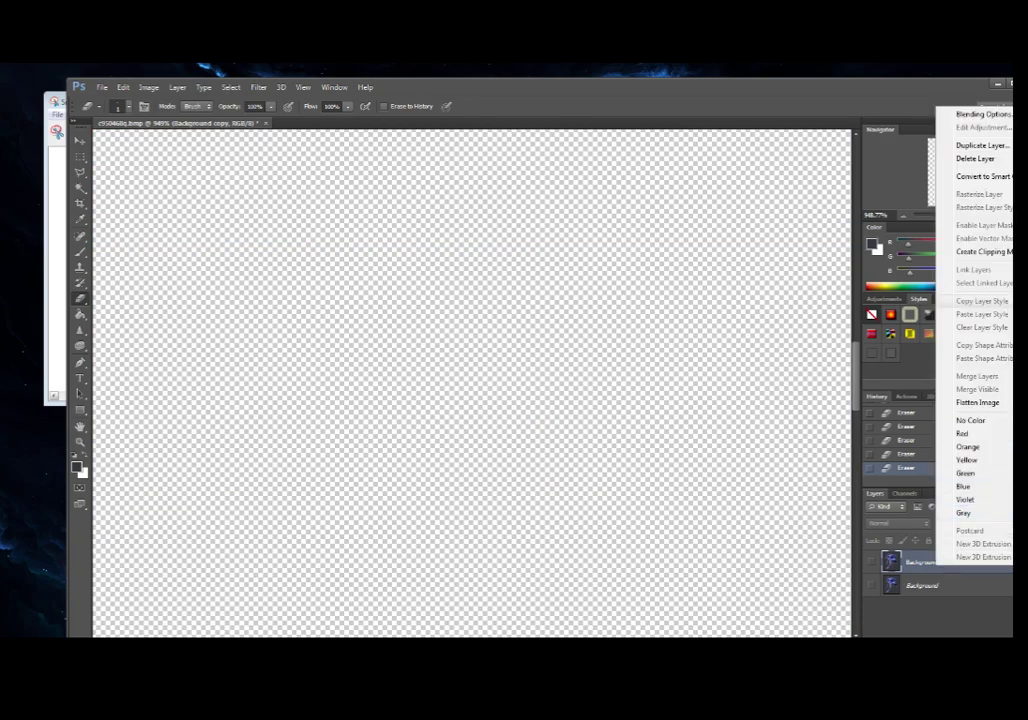
click(975, 141)
click(566, 457)
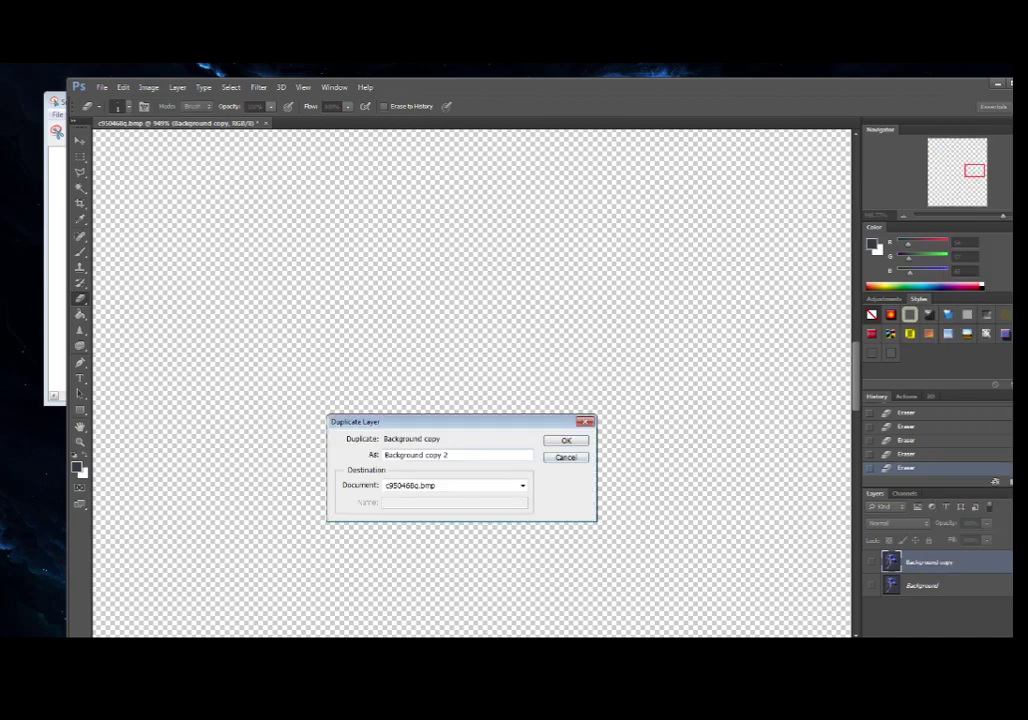
key(Delete)
right_click(939, 566)
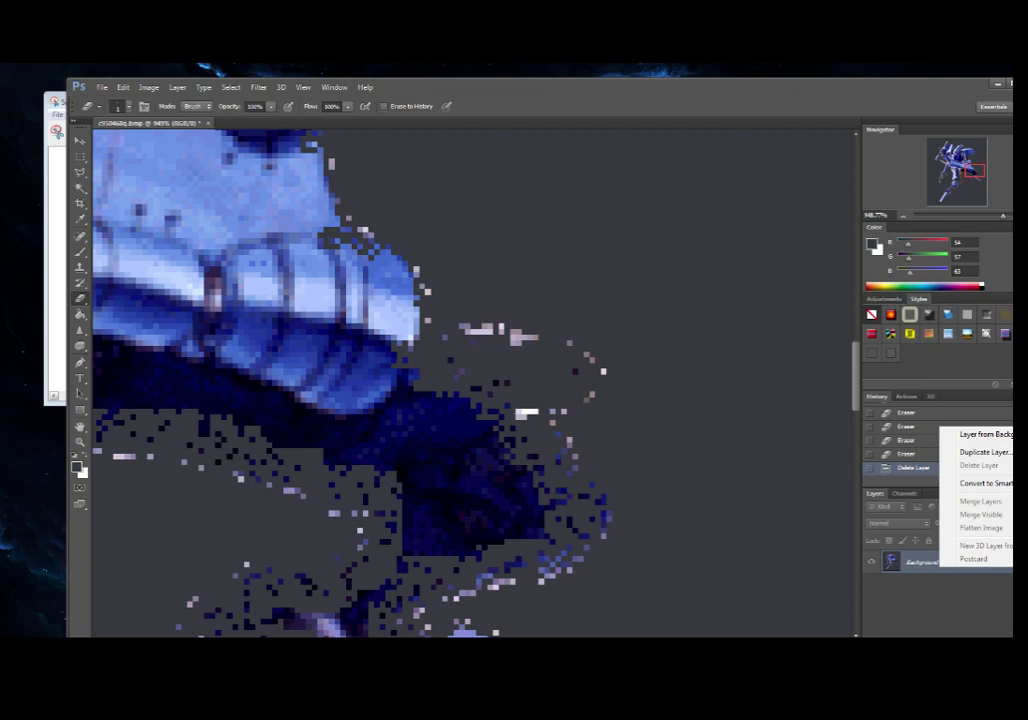
key(Escape)
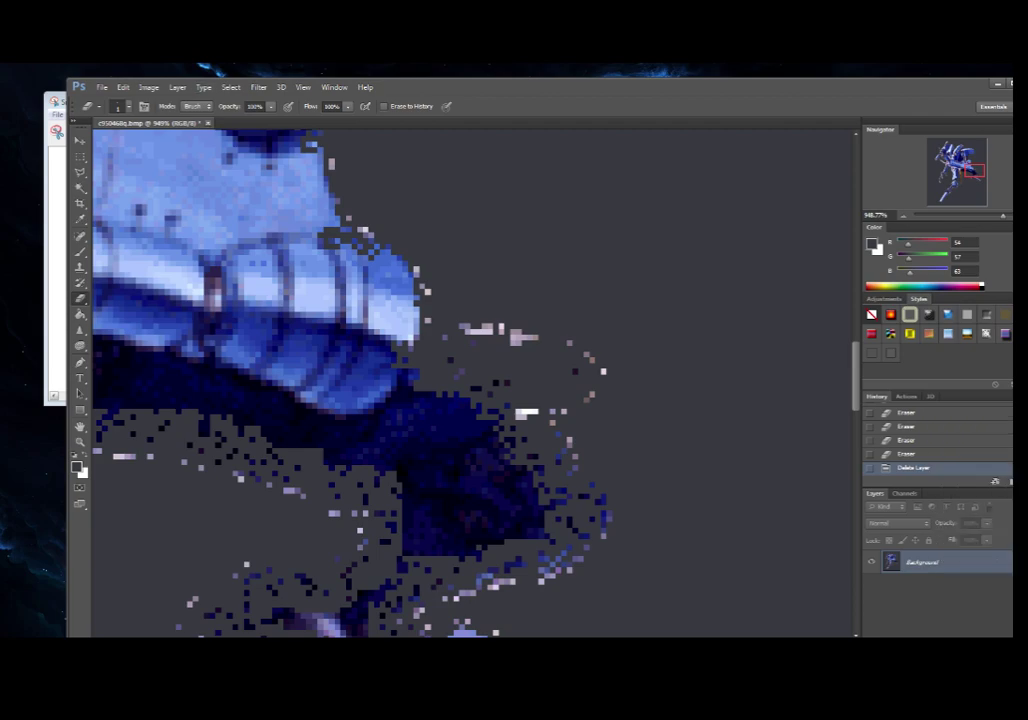
key(ctrl+w)
key(n)
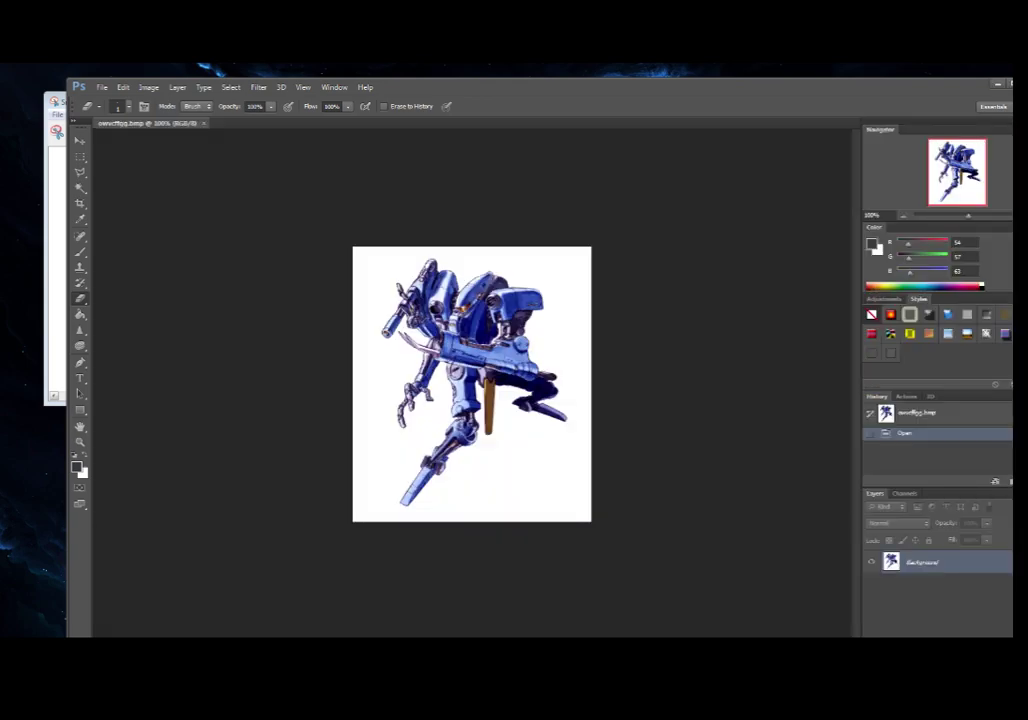
Step: Duplicate the Background layer of the white-background mech image
right_click(943, 565)
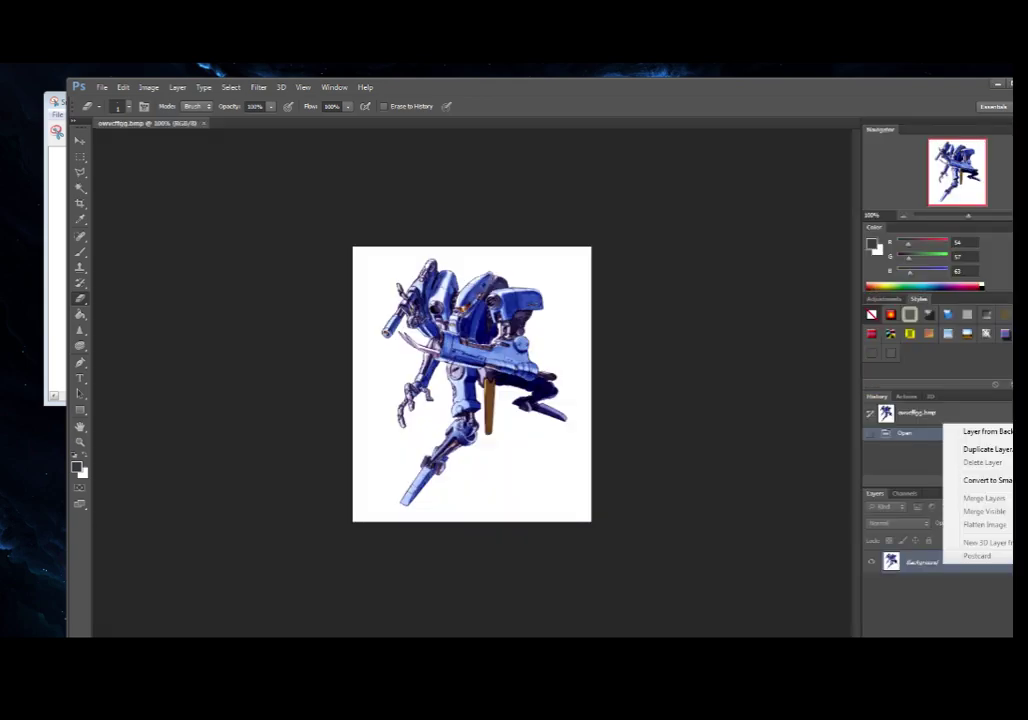
click(986, 448)
key(Return)
key(Return)
scroll(472, 384, down, 2)
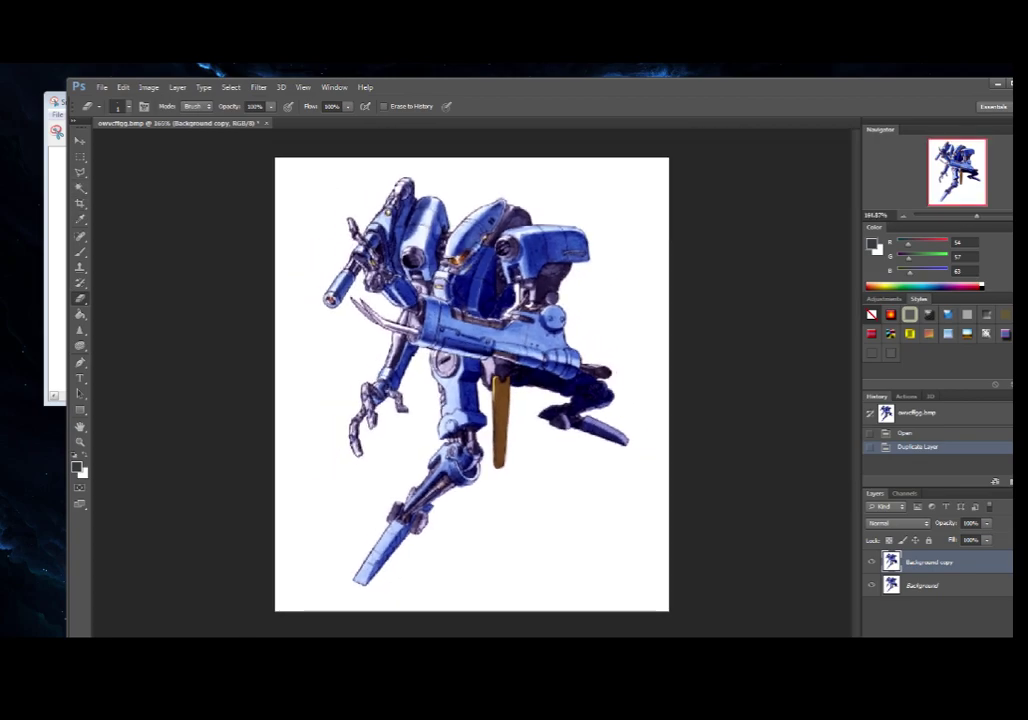
Step: Fill the white background of Background copy with the dark gray foreground color using the Paint Bucket
key(l)
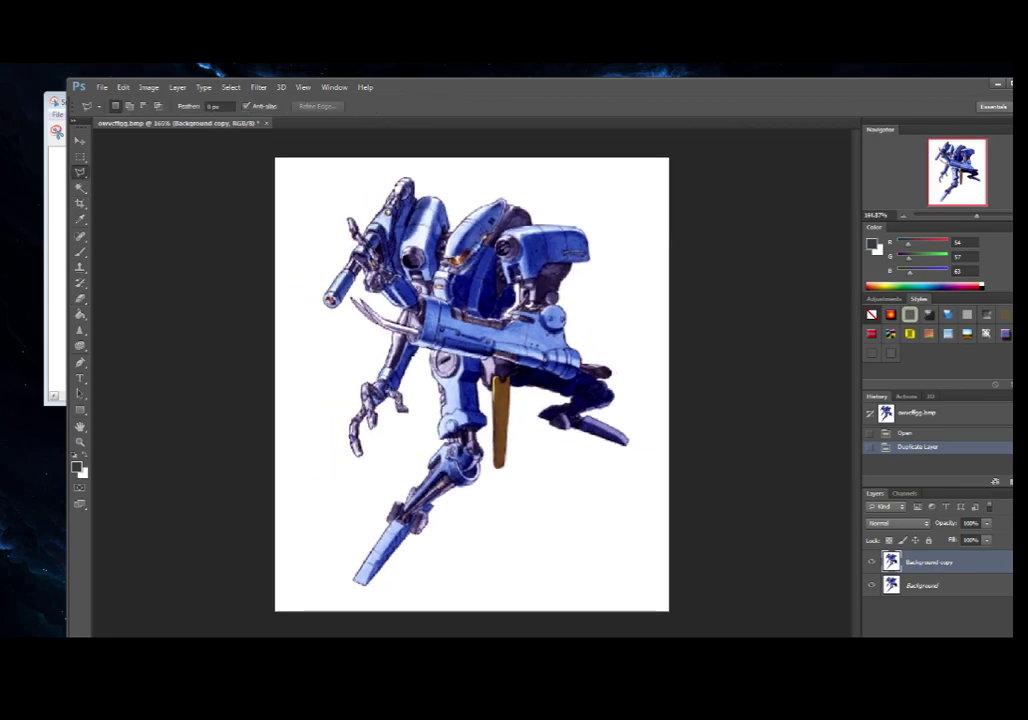
scroll(472, 384, up, 6)
scroll(472, 384, down, 3)
scroll(472, 384, down, 3)
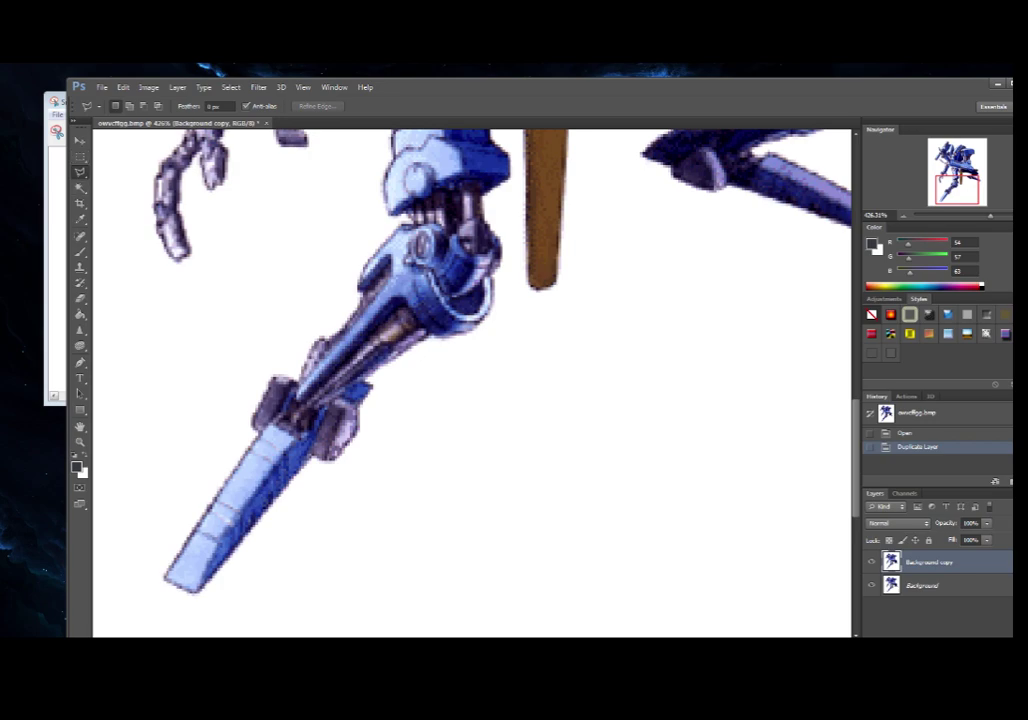
click(79, 172)
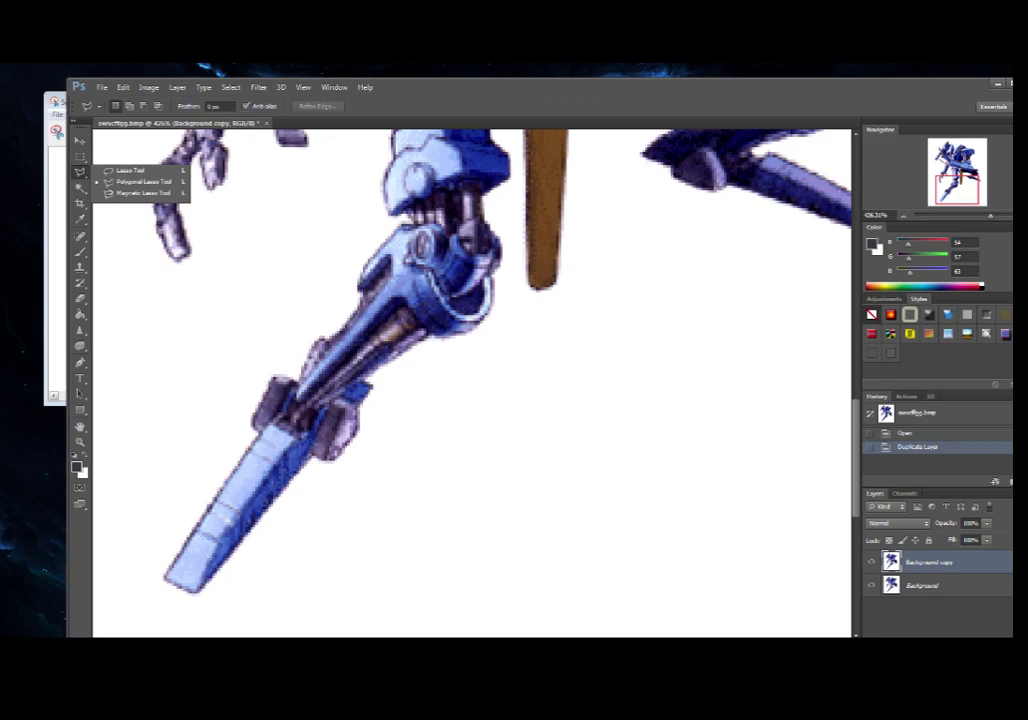
scroll(462, 380, up, 3)
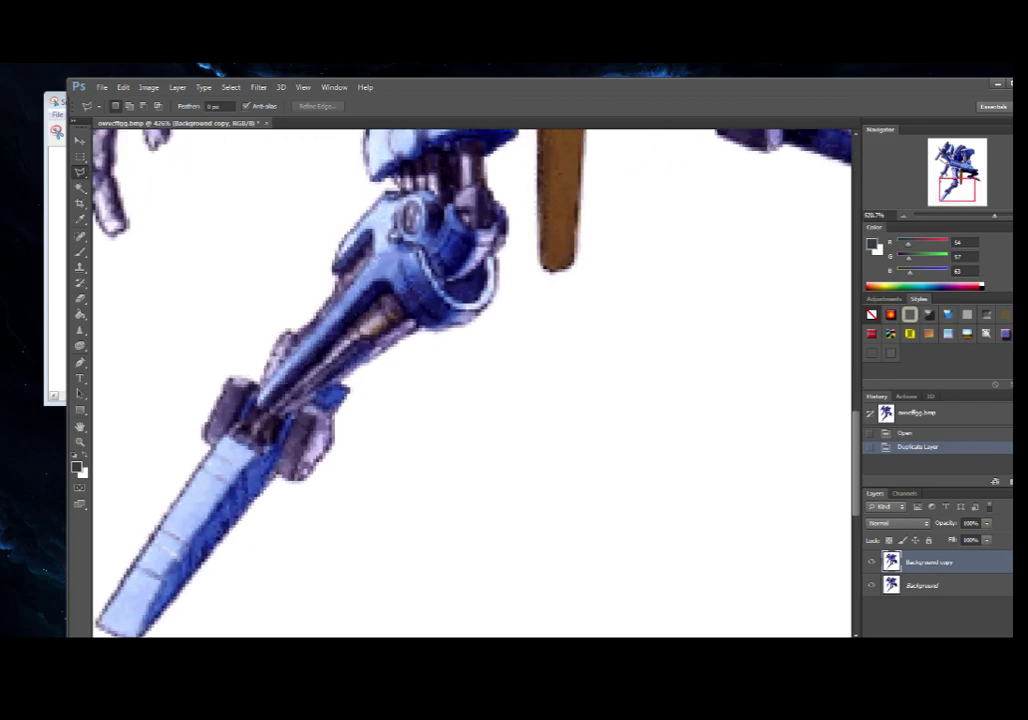
mouse_move(462, 380)
mouse_down()
mouse_move(501, 261)
mouse_move(629, 256)
mouse_up()
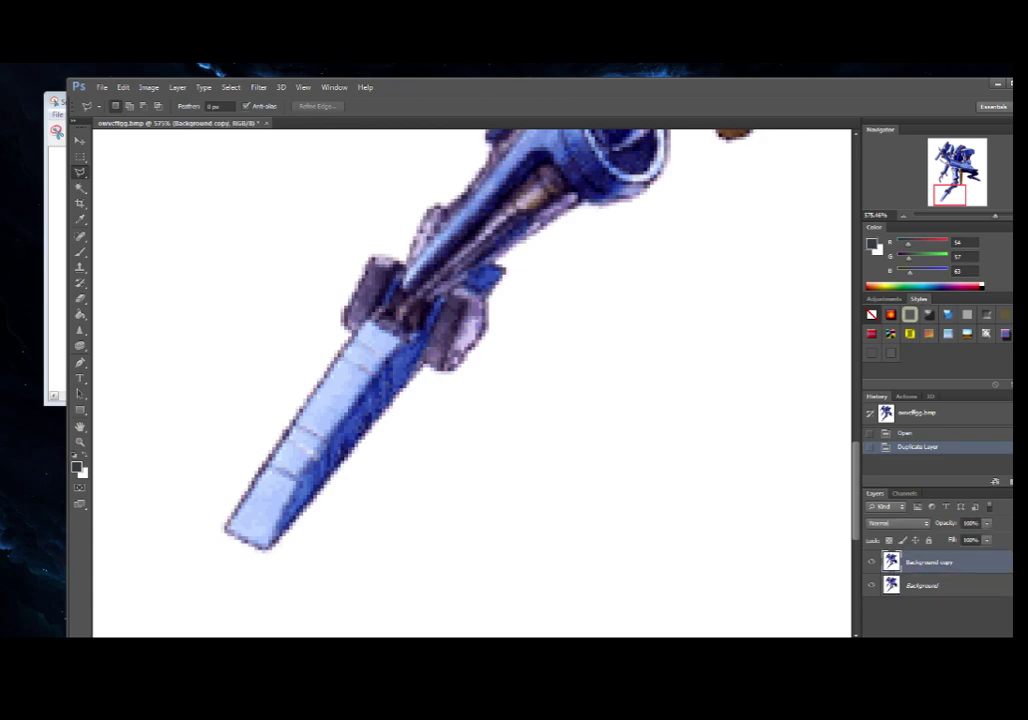
click(80, 314)
click(210, 300)
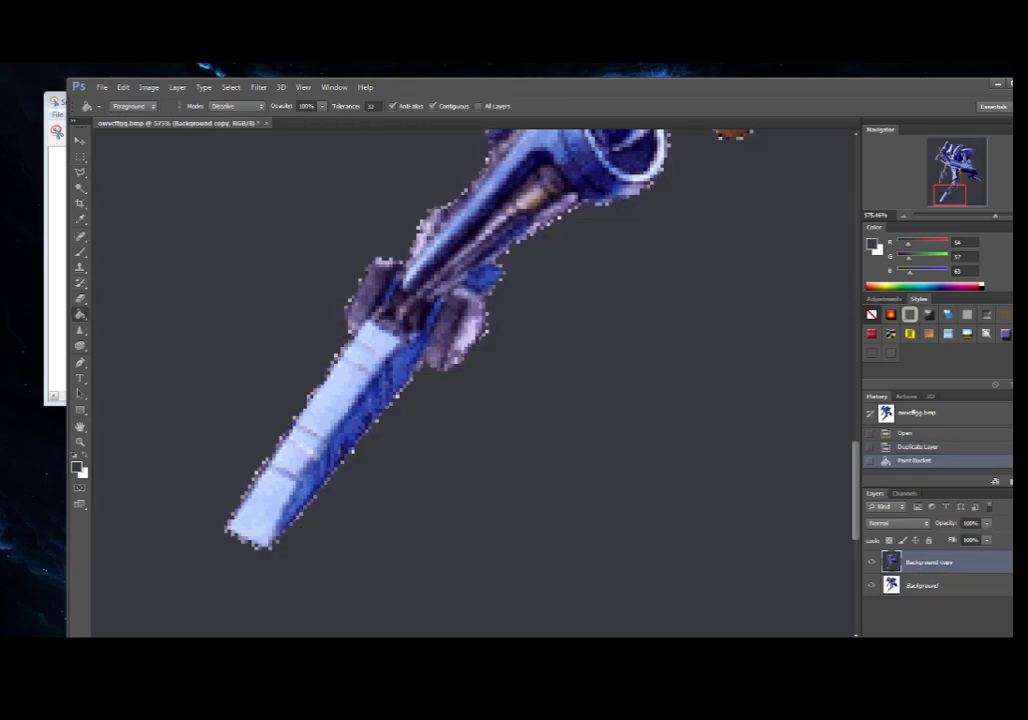
key(m)
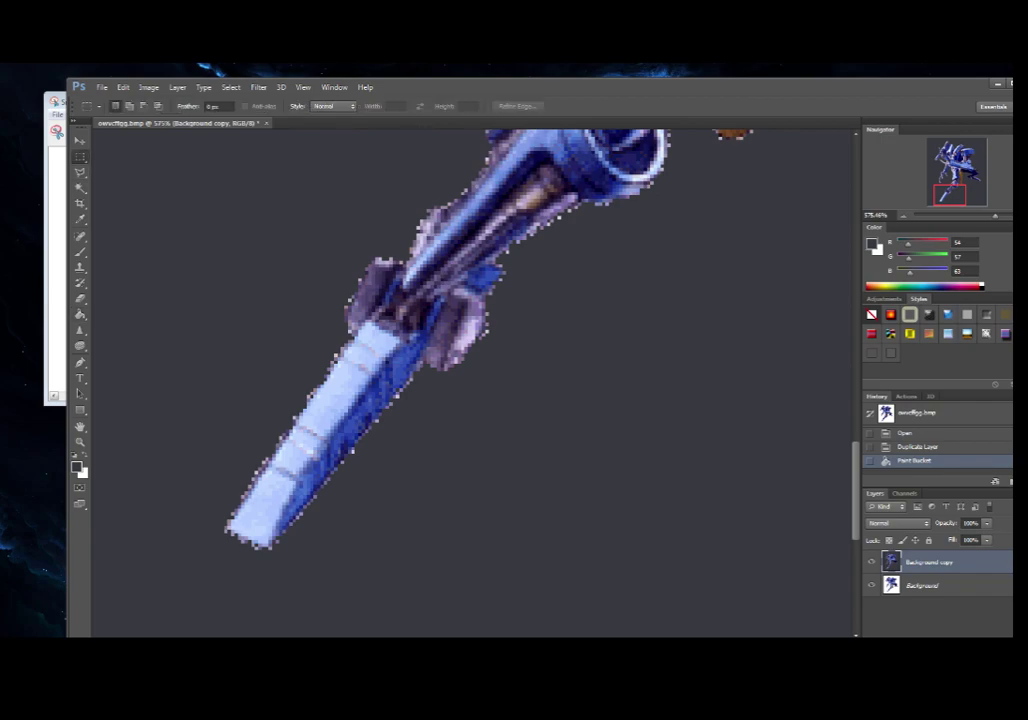
drag(268, 546, 275, 552)
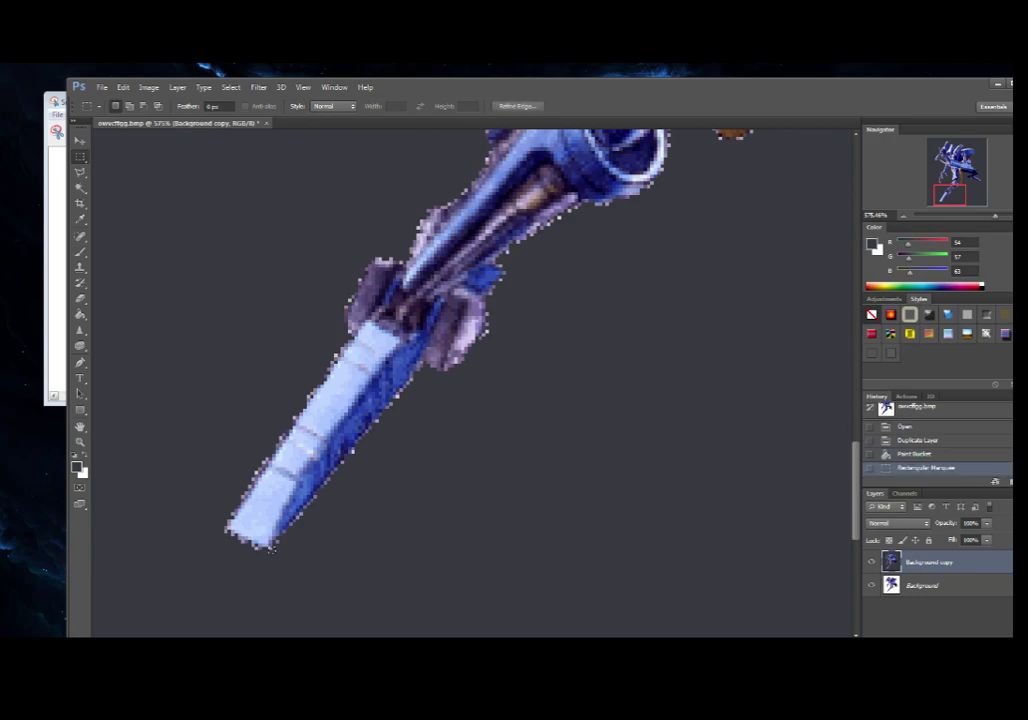
key(l)
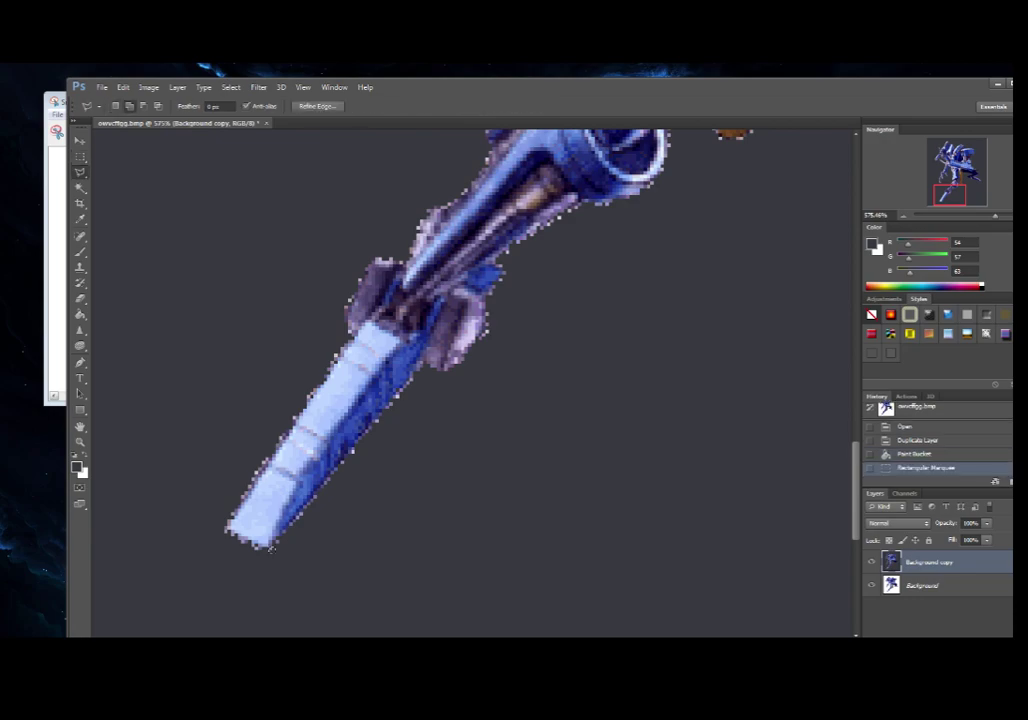
click(231, 87)
click(250, 109)
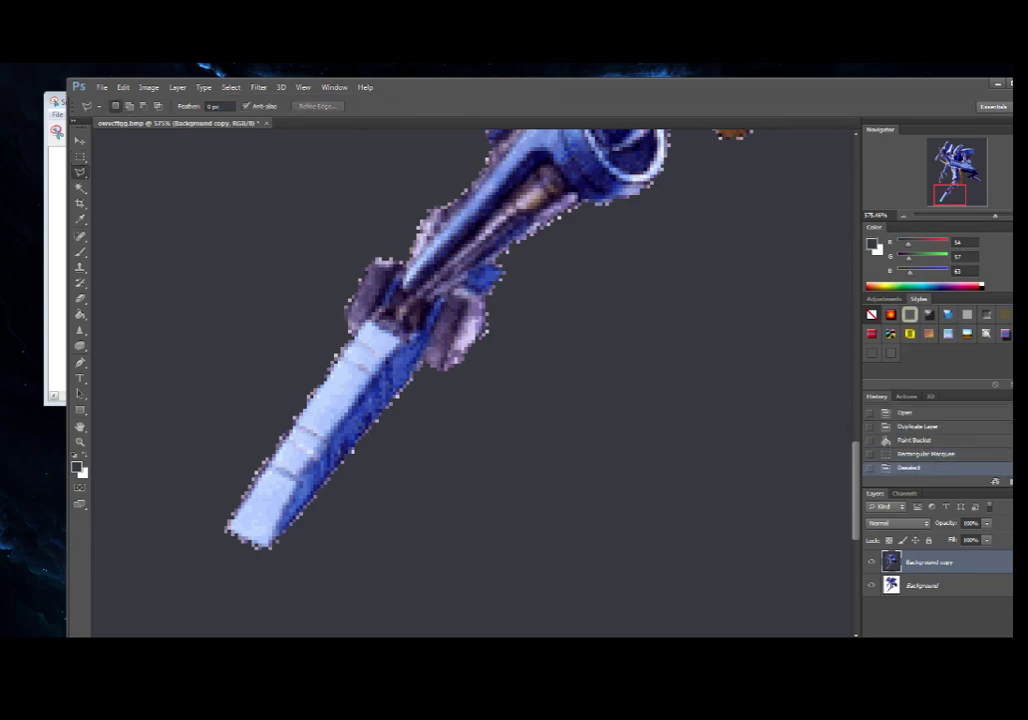
Step: Outline the light fringe along the right edge of the mech's lower leg and knee with the Polygonal Lasso and clear the enclosed area
click(278, 548)
click(397, 393)
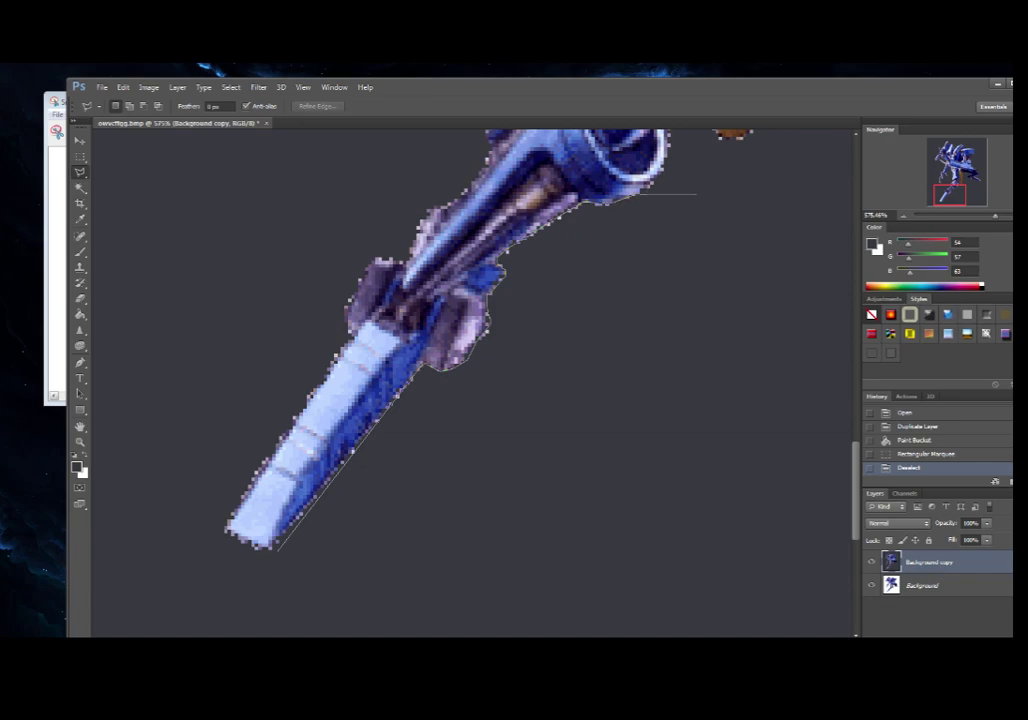
scroll(470, 380, up, 3)
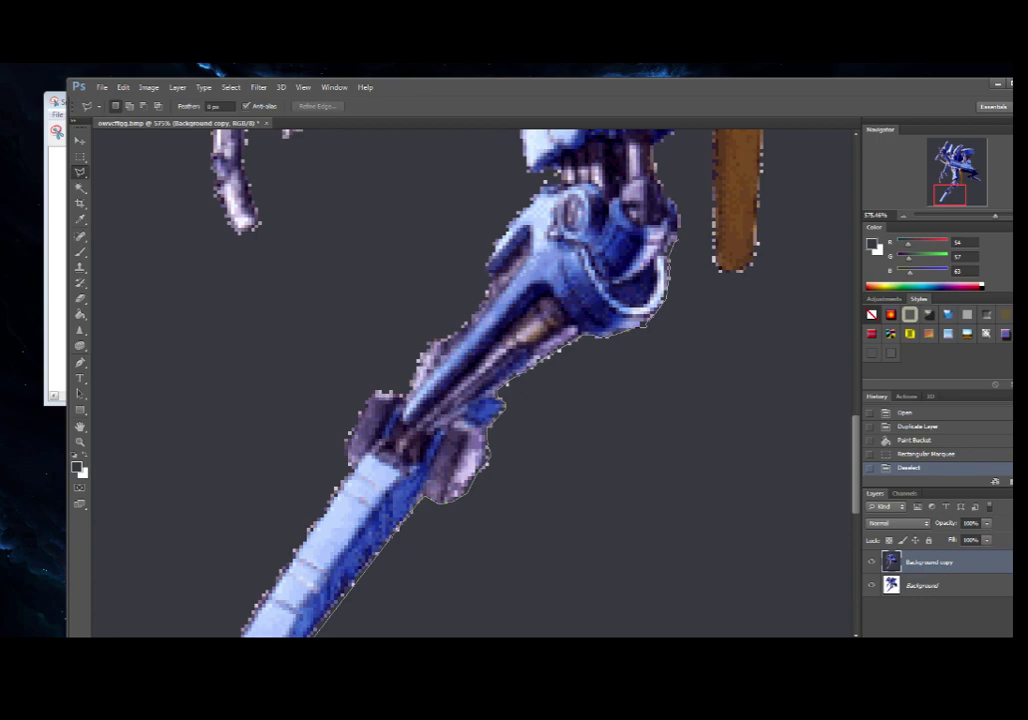
mouse_move(680, 210)
mouse_down()
mouse_move(720, 315)
mouse_move(713, 578)
mouse_move(551, 546)
mouse_up()
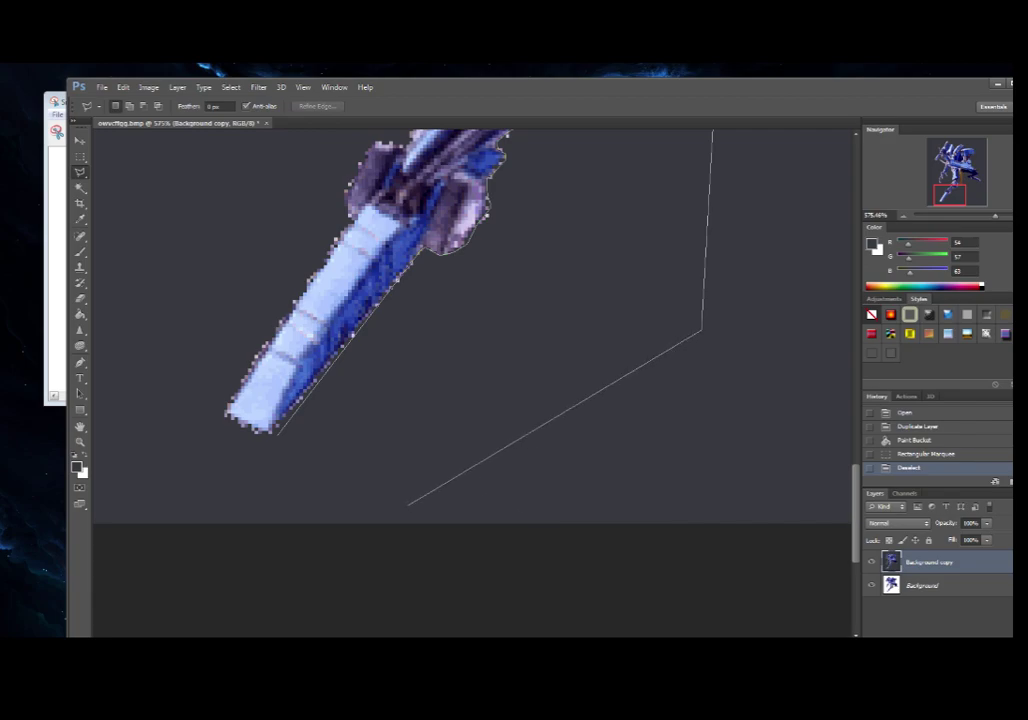
click(376, 498)
click(258, 446)
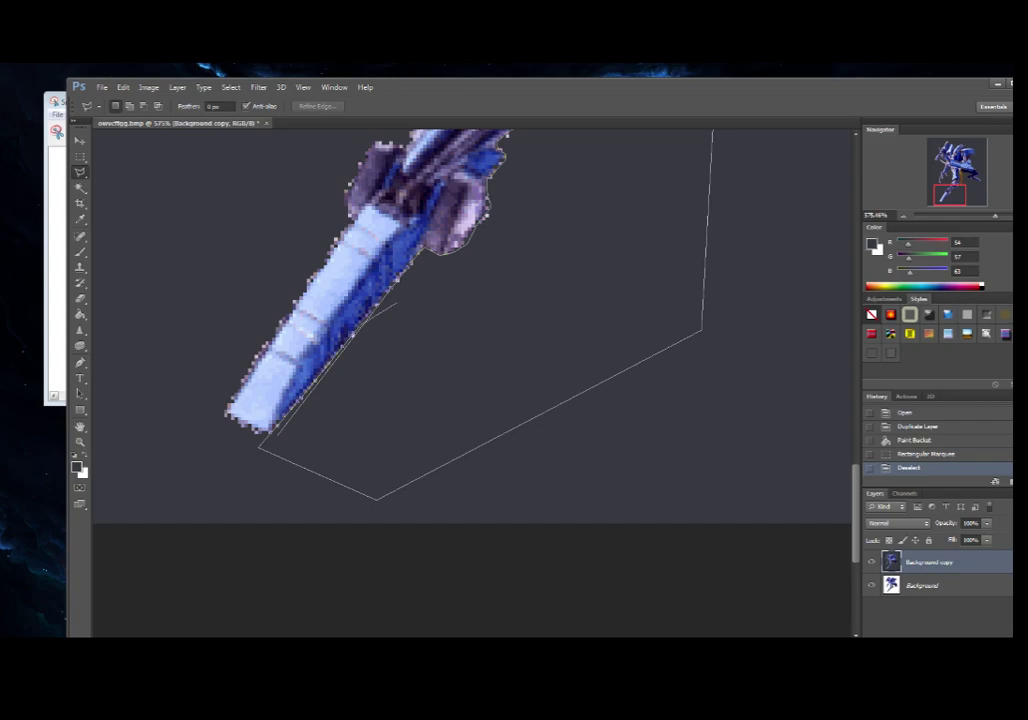
double_click(312, 250)
key(Delete)
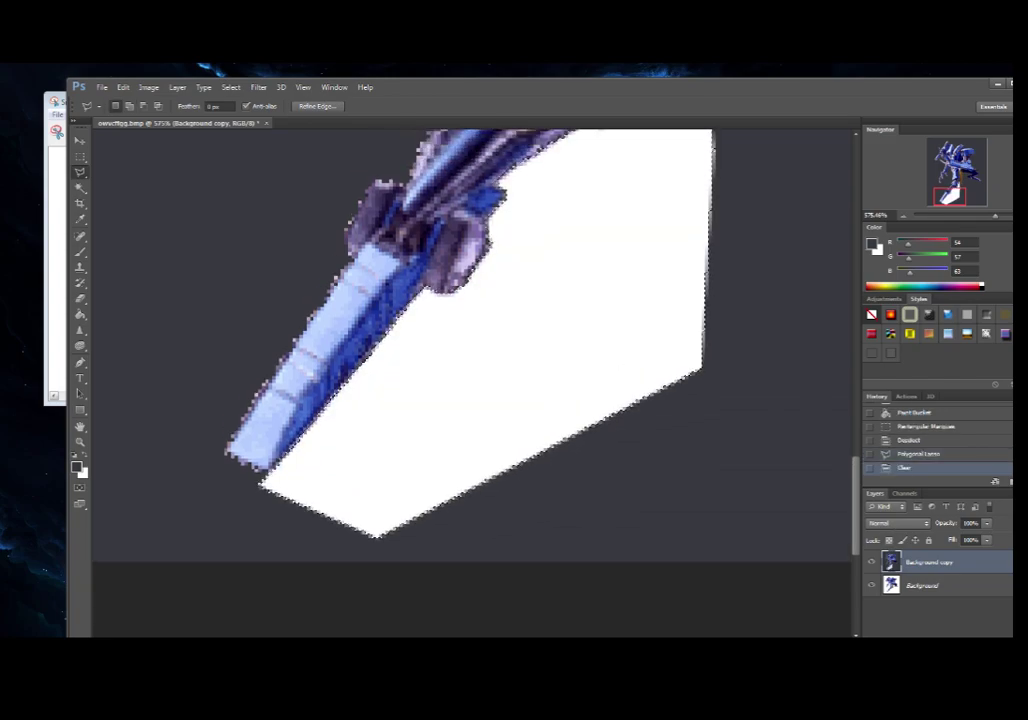
Step: Fill the cleared area beside the lower leg with the dark gray foreground color using the Paint Bucket, and deselect it
scroll(472, 375, up, 1)
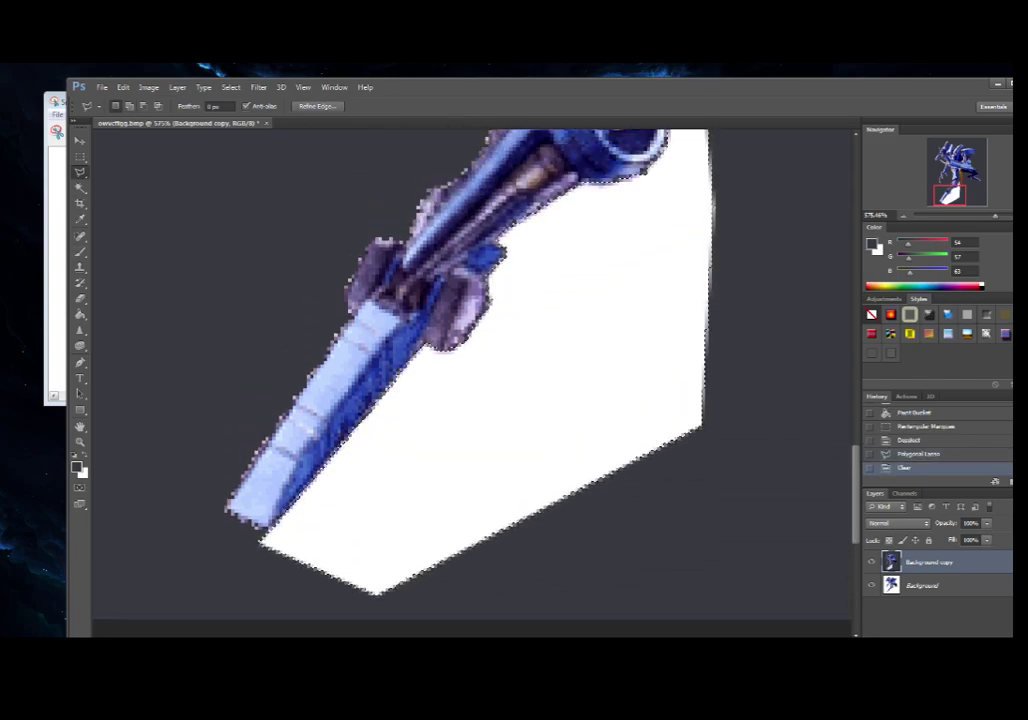
click(80, 315)
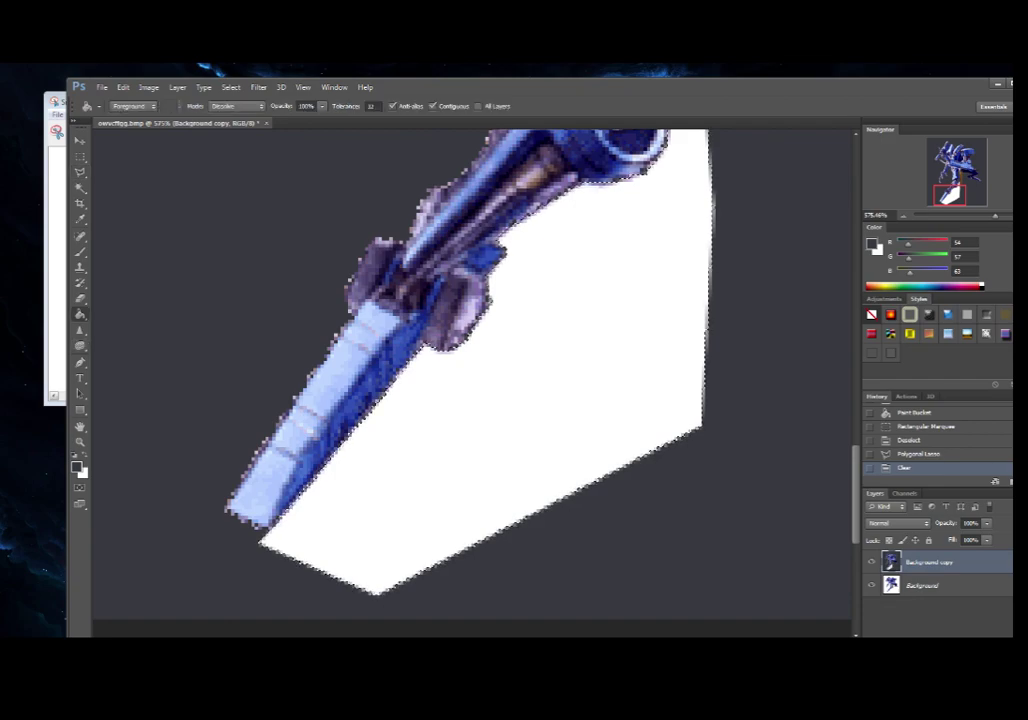
click(530, 390)
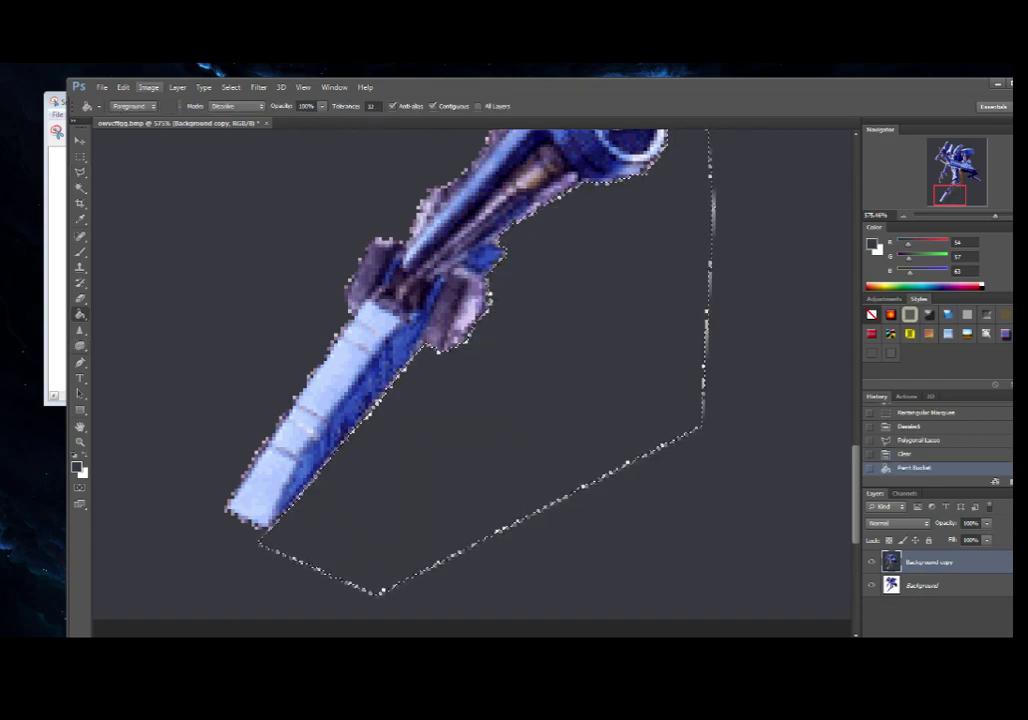
click(231, 87)
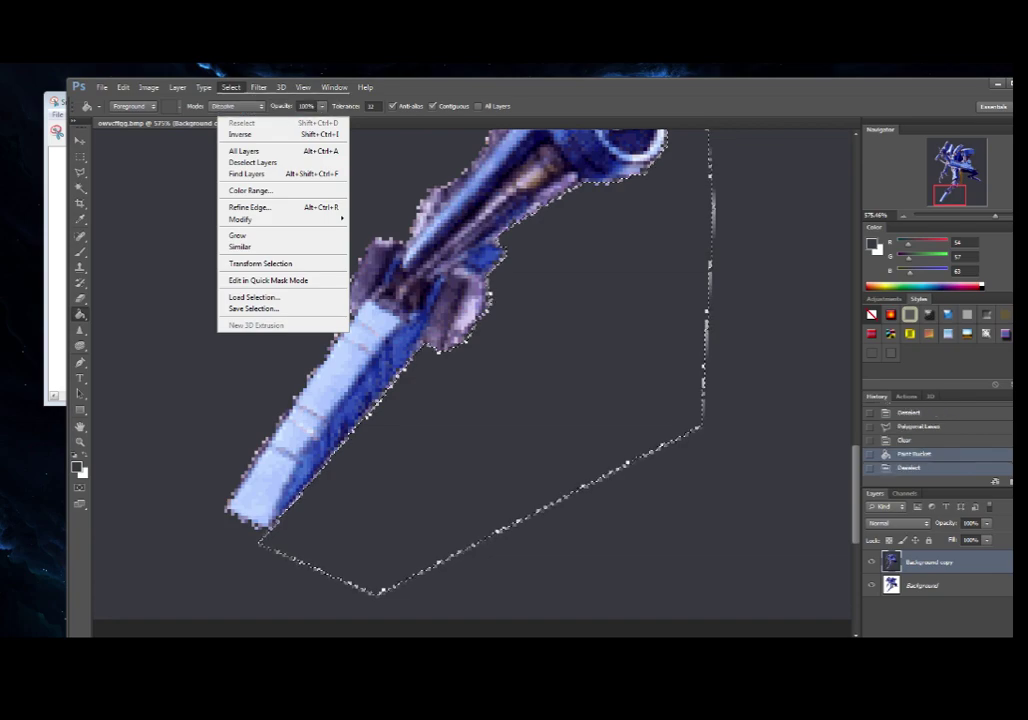
click(242, 111)
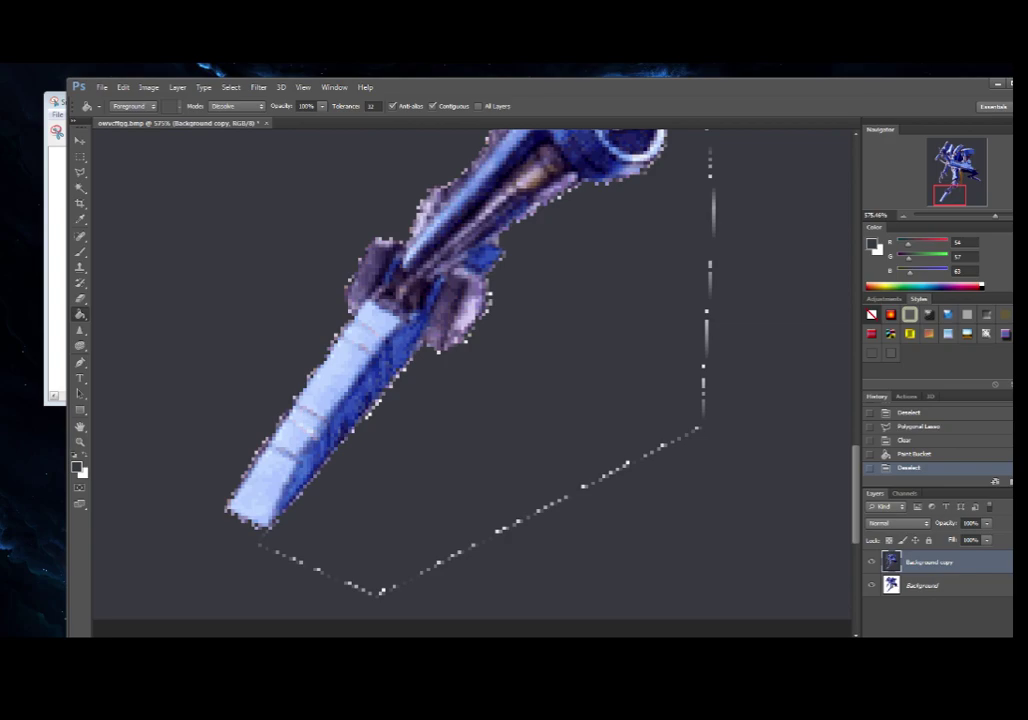
Step: Hide Background copy, show only the Background layer, and fill its white area with the dark gray foreground color
click(871, 585)
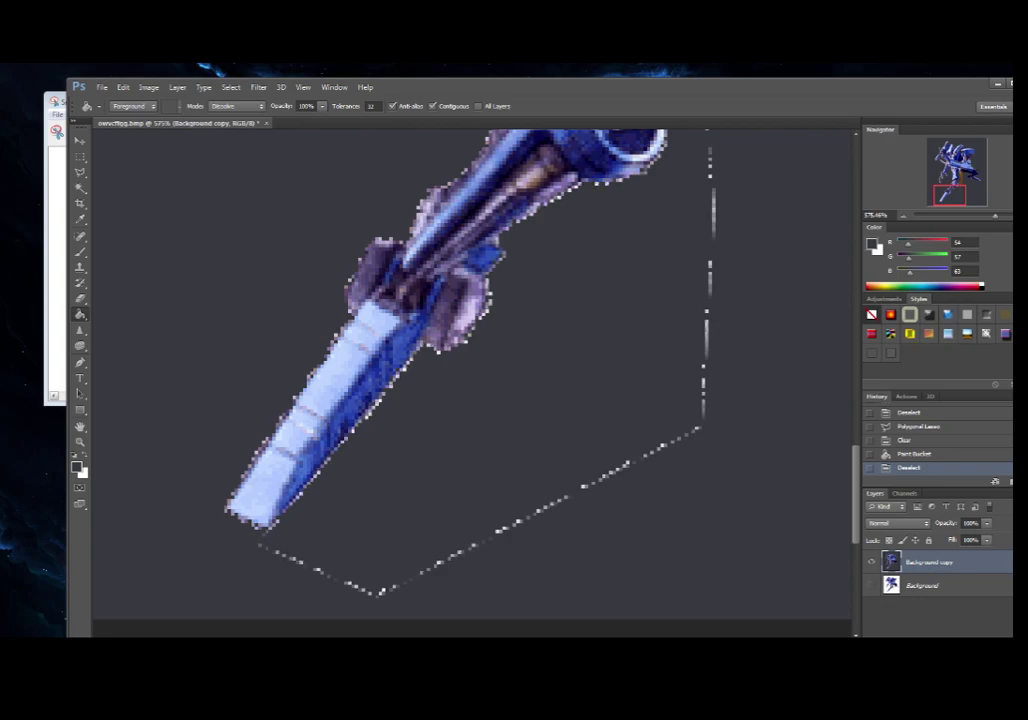
click(871, 562)
click(871, 585)
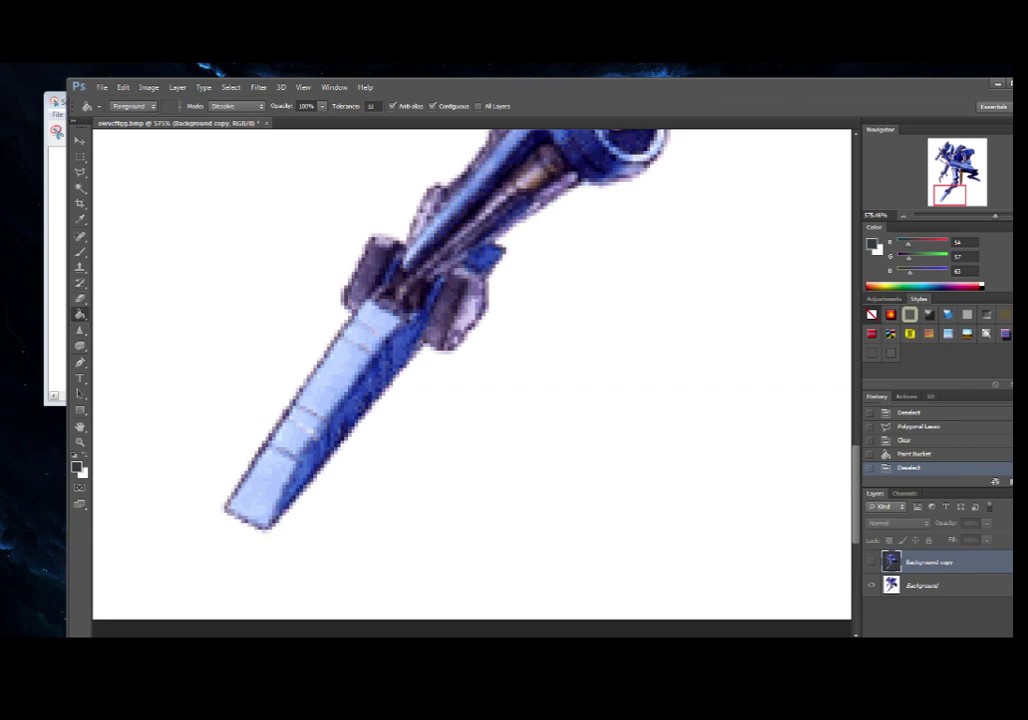
click(922, 586)
click(740, 365)
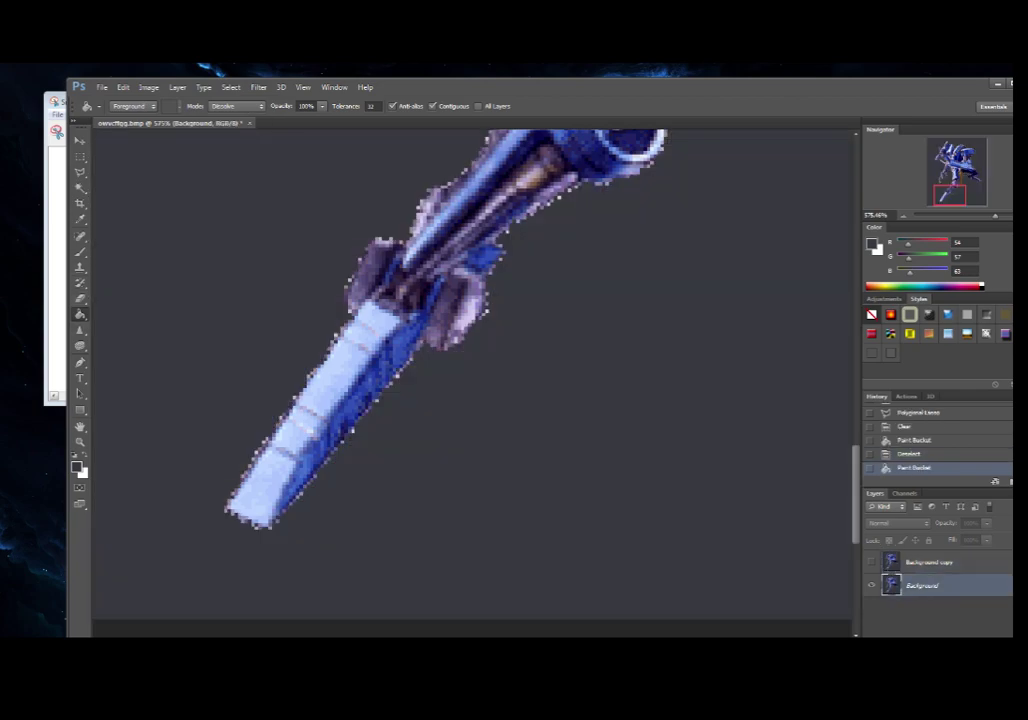
Step: Make Background copy the active, visible layer again and hide the Background layer
click(930, 562)
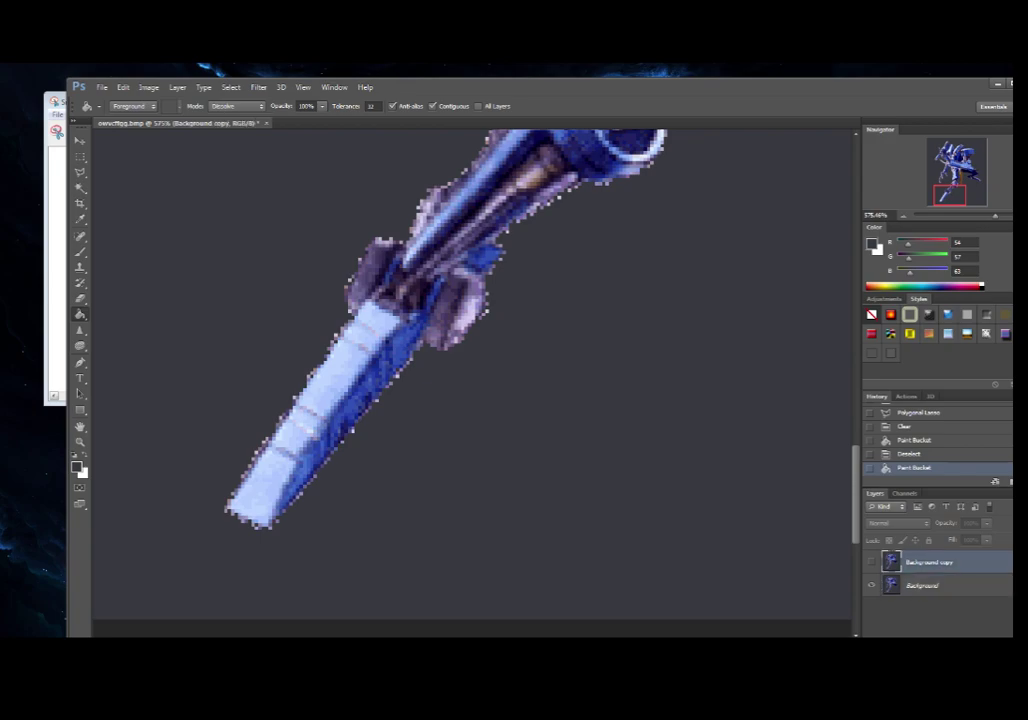
key(ctrl+alt+z)
key(ctrl+alt+z)
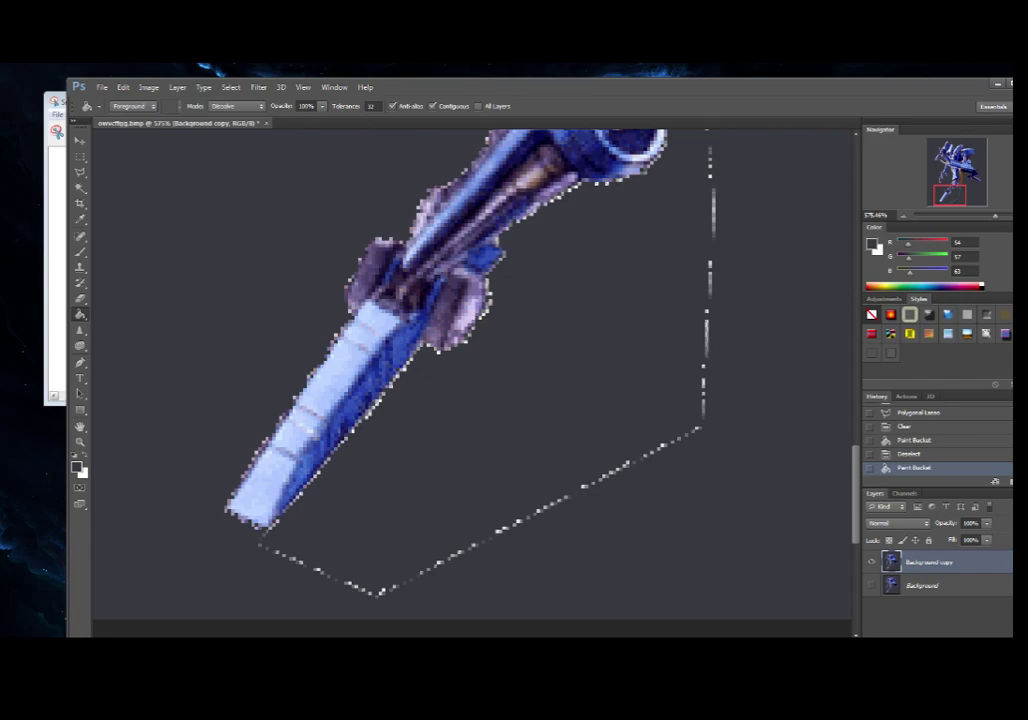
scroll(472, 380, up, 14)
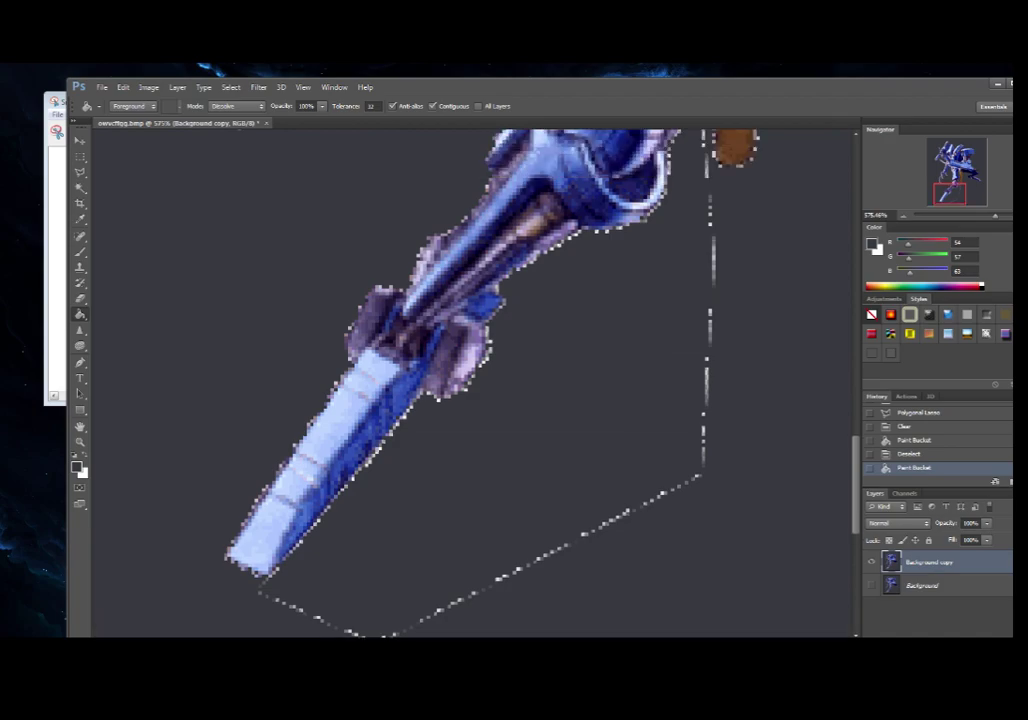
scroll(472, 380, down, 13)
Step: Duplicate Background copy as Background copy 2 and hide the Background copy layer
right_click(916, 562)
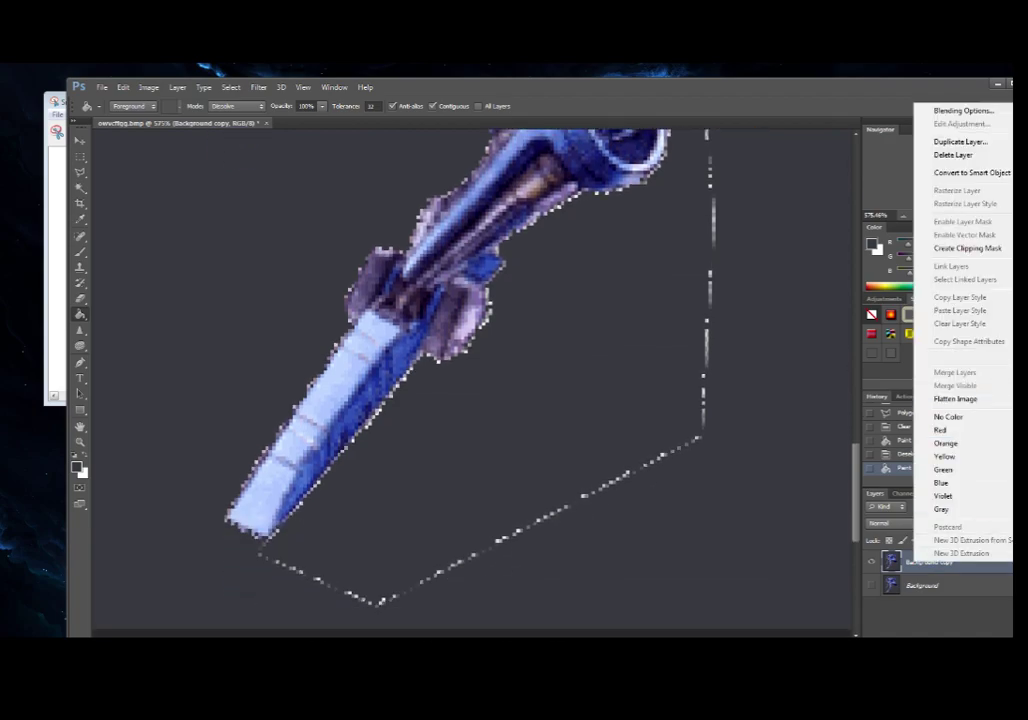
click(960, 140)
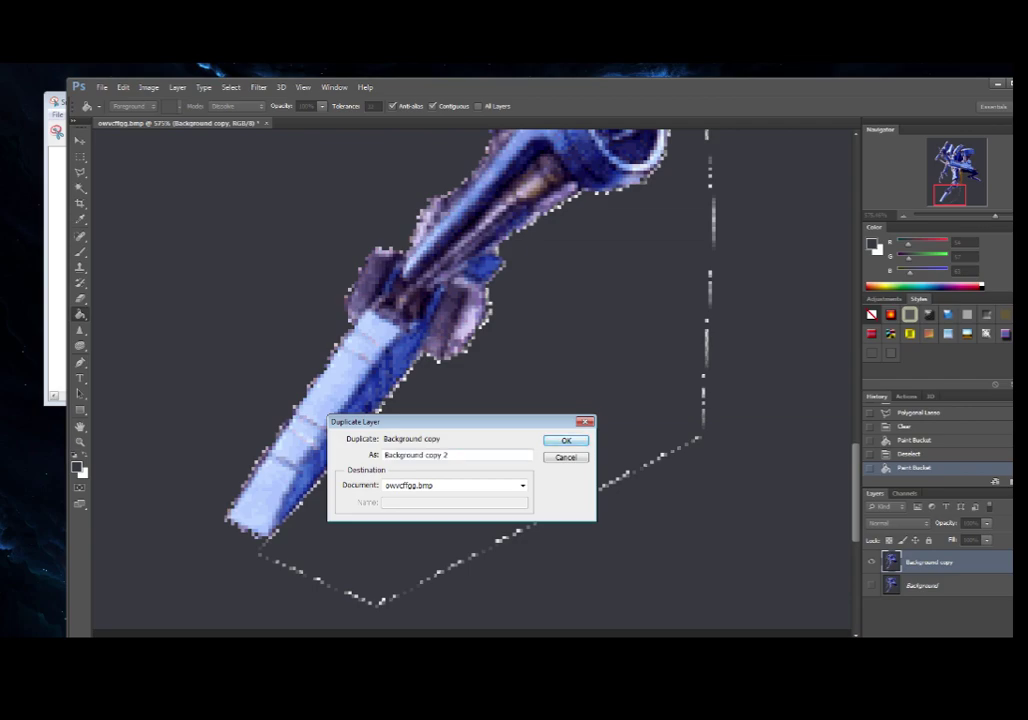
key(Return)
scroll(470, 380, up, 5)
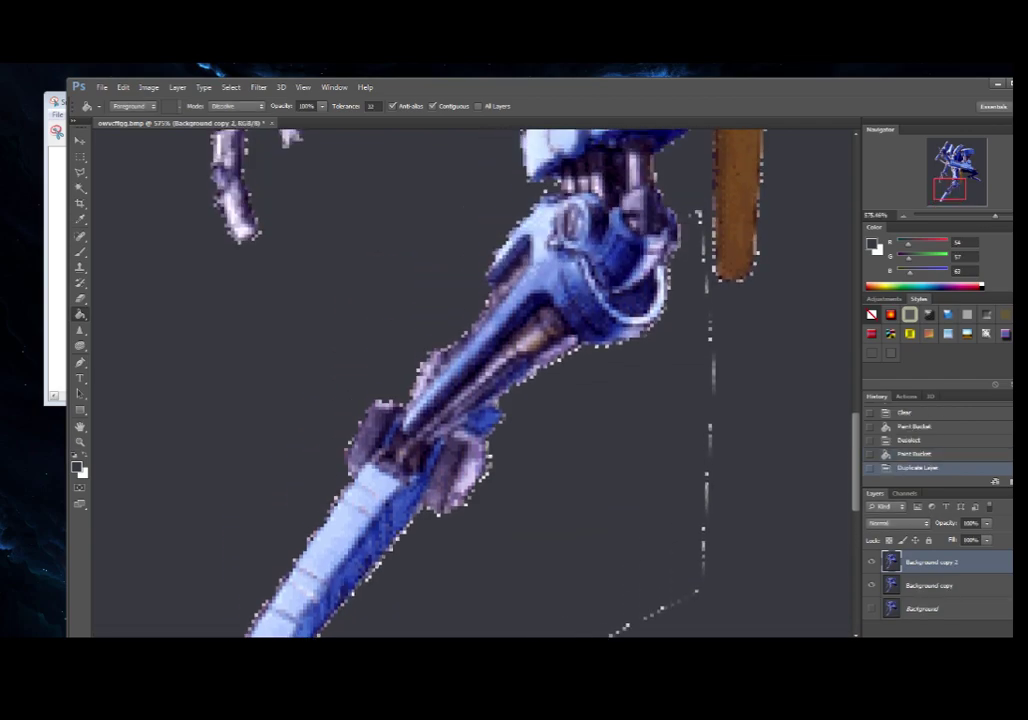
click(871, 586)
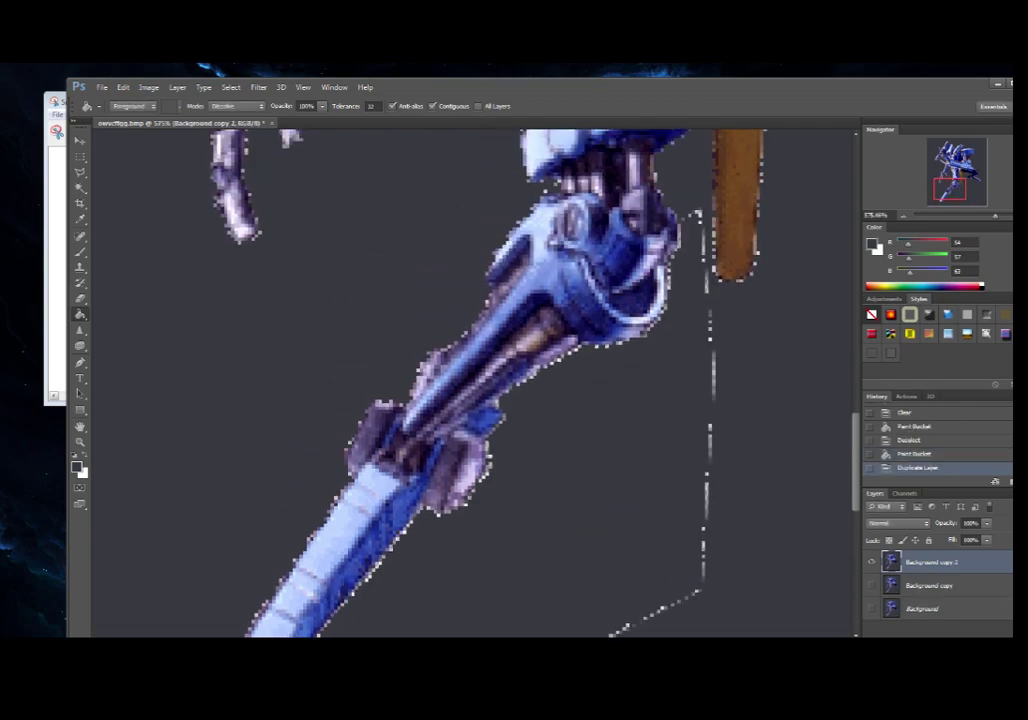
Step: Select the whole canvas on Background copy 2, clear the mech from it, and fill the layer with the dark gray foreground color
scroll(470, 380, down, 2)
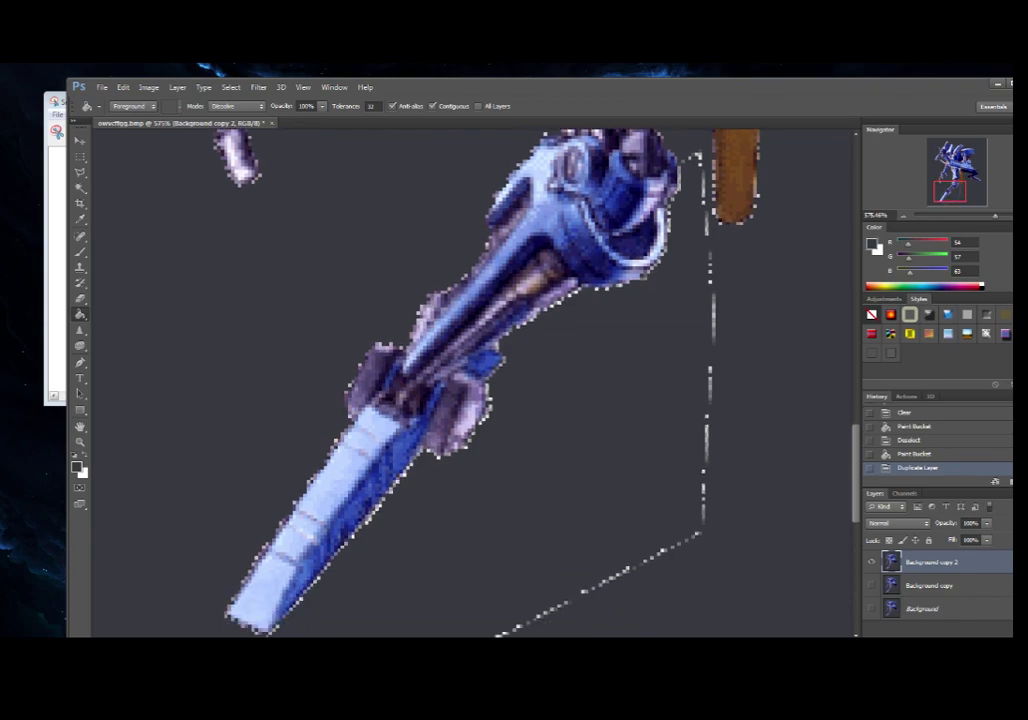
scroll(472, 384, down, 6)
scroll(472, 384, up, 1)
scroll(472, 384, down, 2)
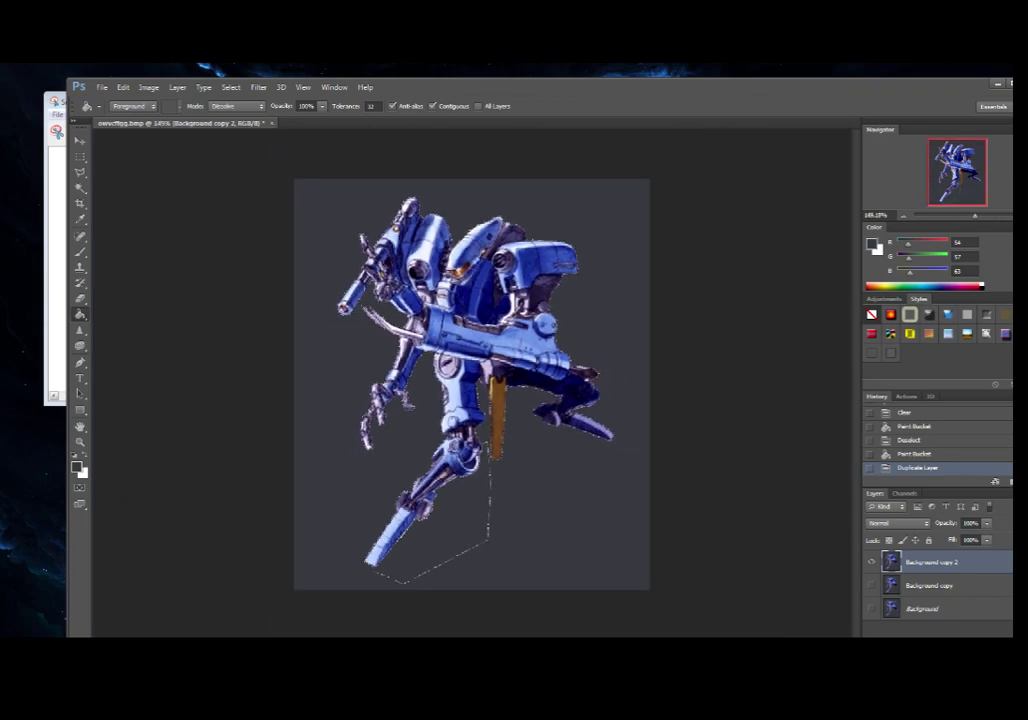
key(m)
drag(360, 252, 652, 591)
key(Delete)
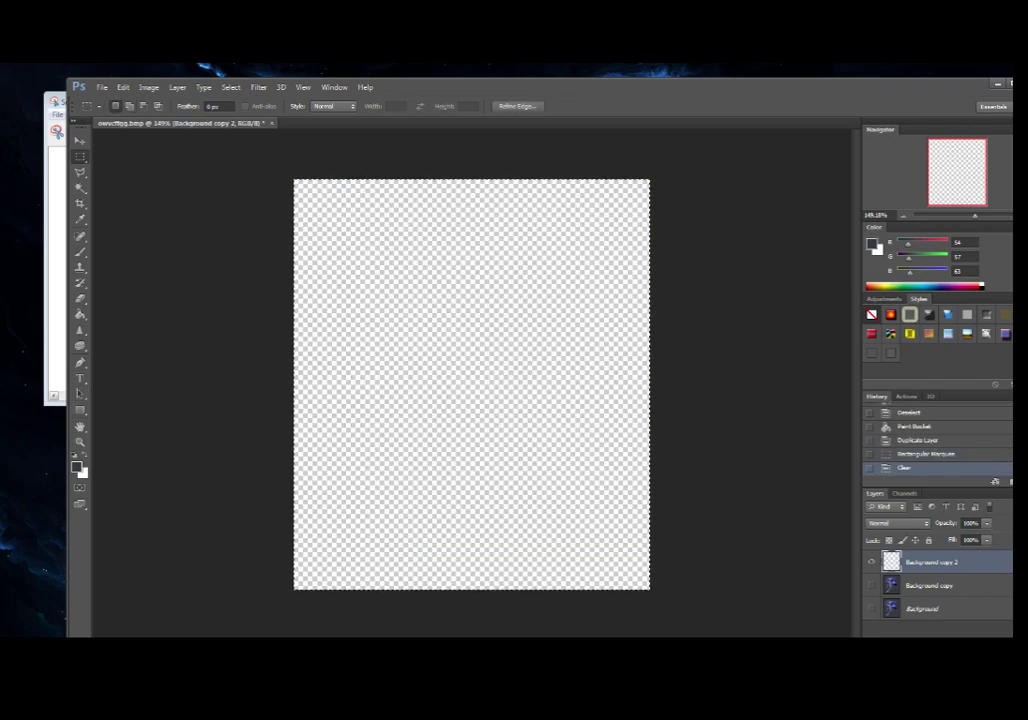
click(80, 315)
click(370, 325)
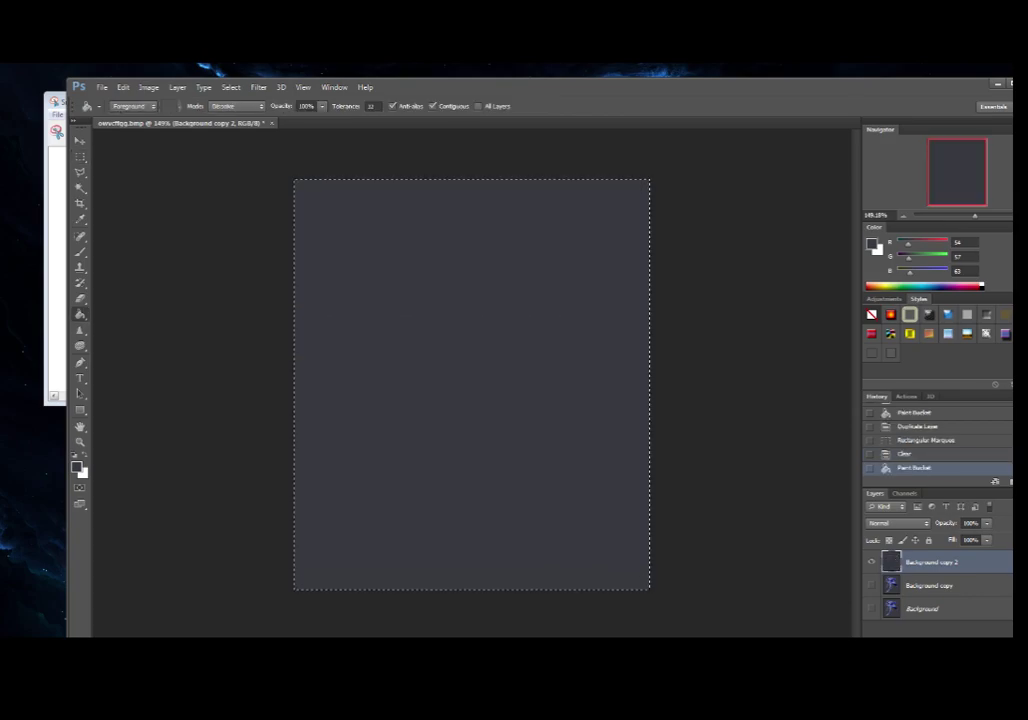
Step: Move Background copy 2 beneath Background copy and make the Background copy layer visible and active
key(ctrl+bracketleft)
click(930, 562)
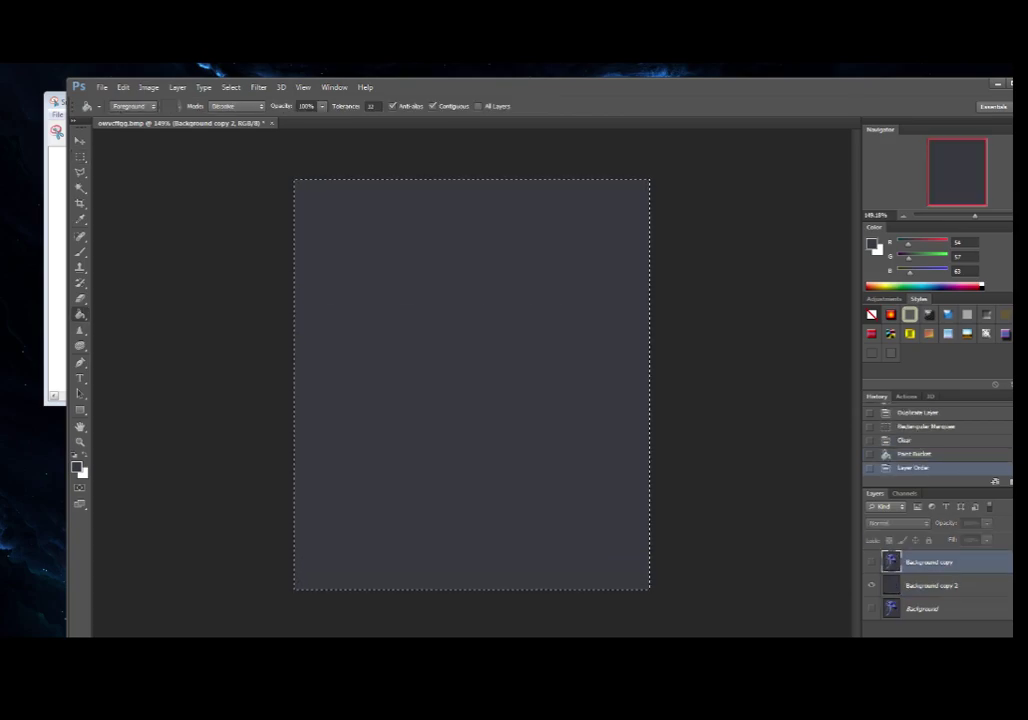
click(871, 562)
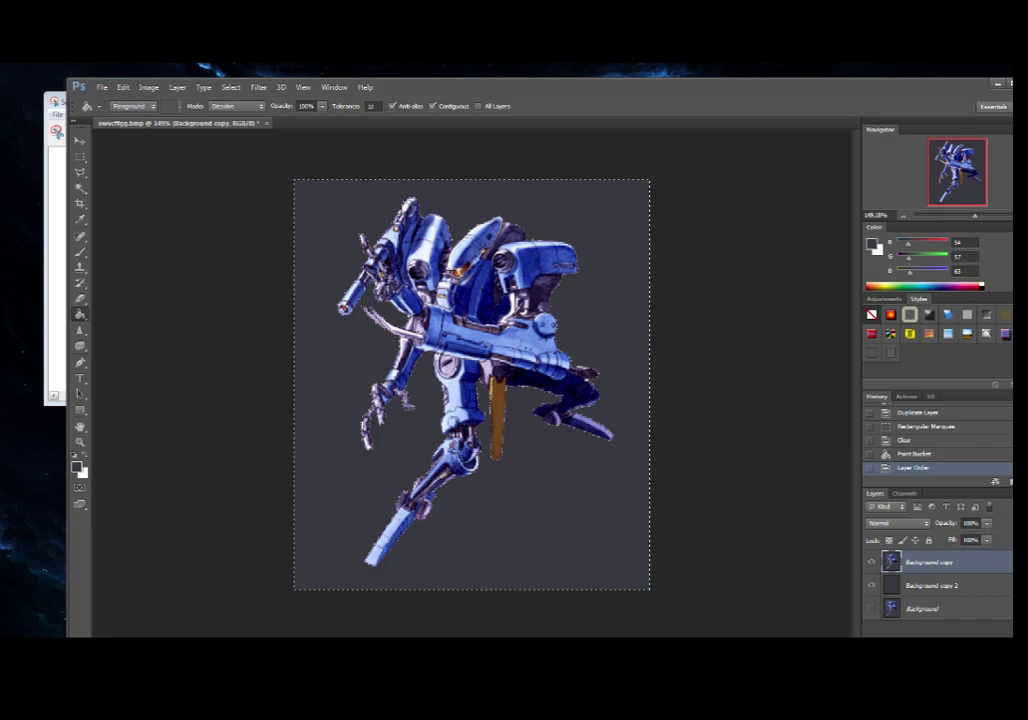
Step: Compare the lower leg's lasso-cleaned edge on Background copy with the uncleaned edge on Background by switching layer visibility
scroll(472, 385, down, 3)
scroll(472, 385, up, 8)
drag(472, 500, 473, 208)
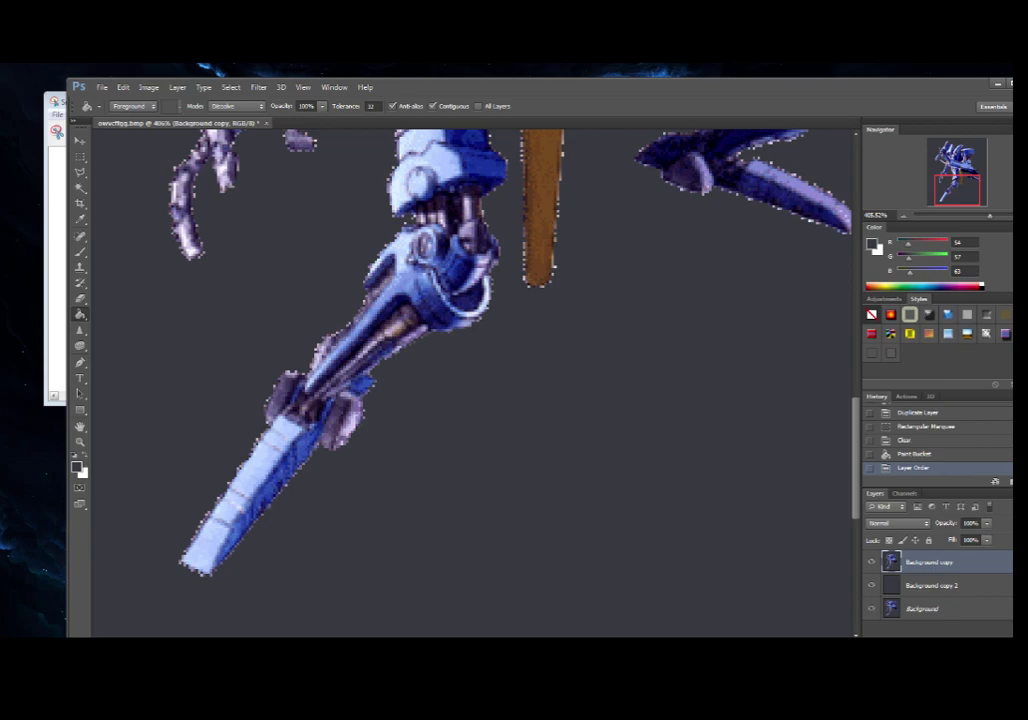
click(871, 562)
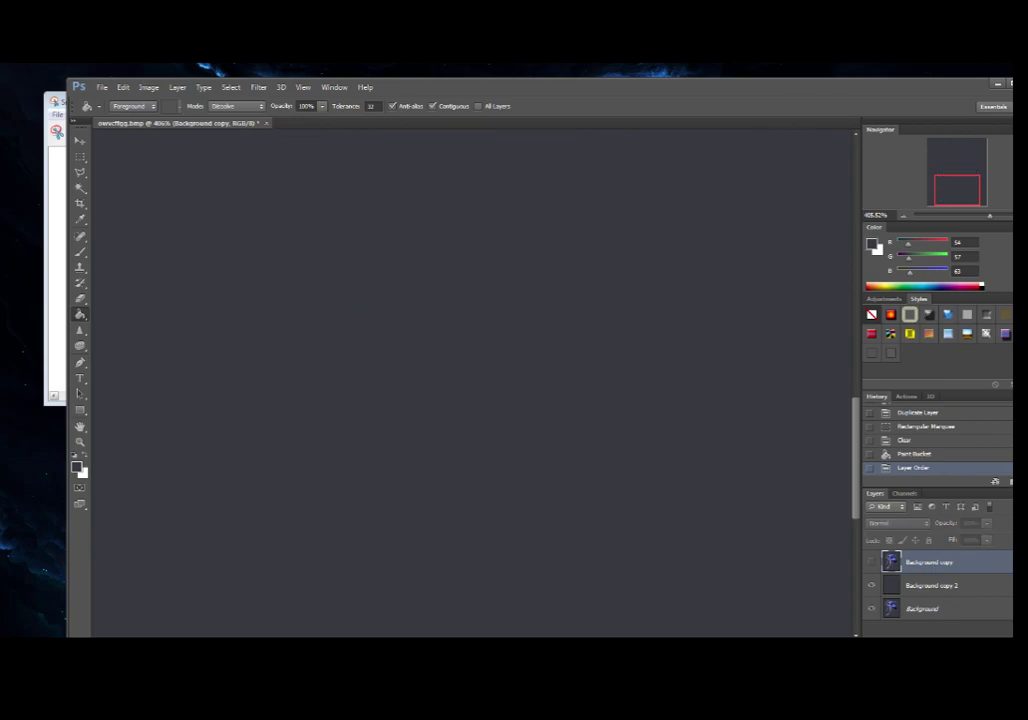
click(871, 585)
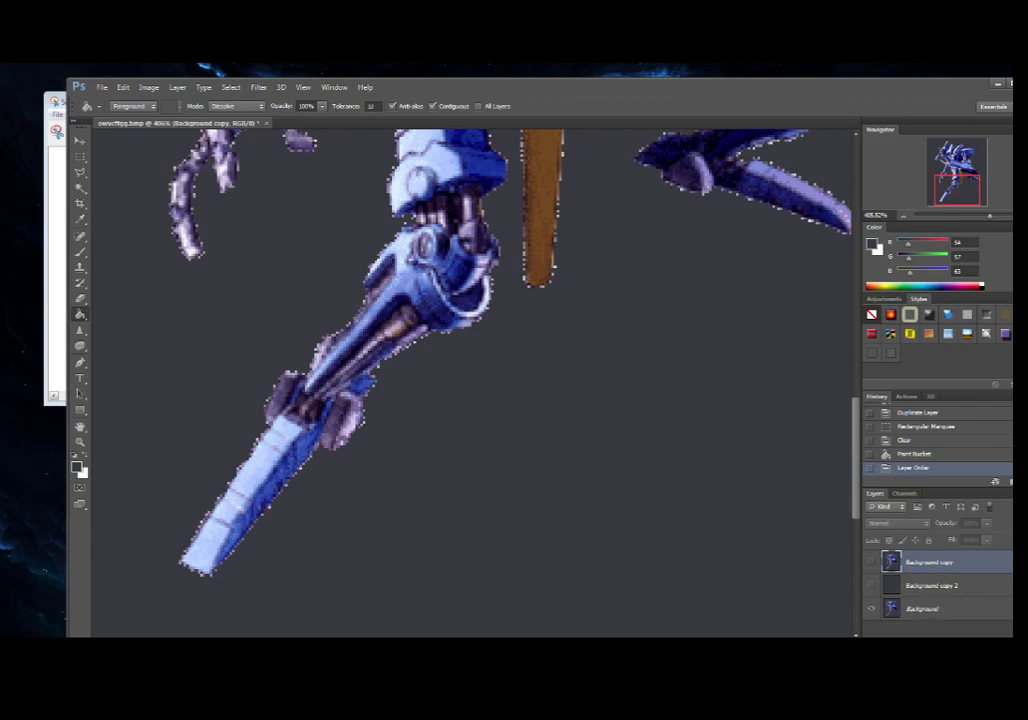
click(871, 562)
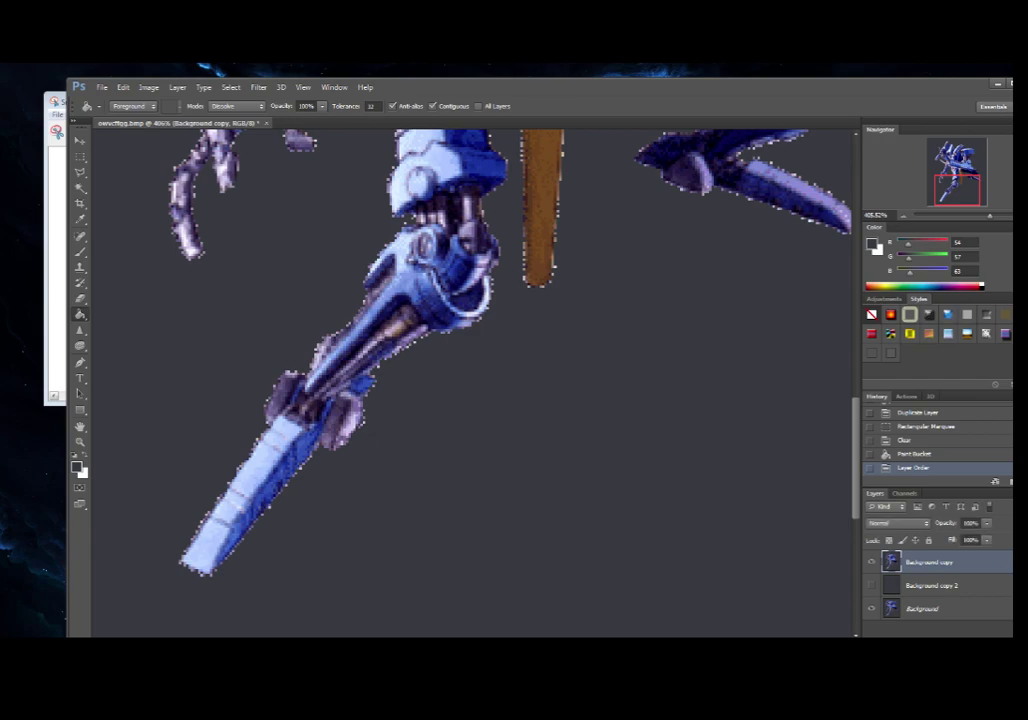
click(871, 586)
click(871, 562)
click(871, 585)
click(871, 608)
click(871, 585)
click(871, 585)
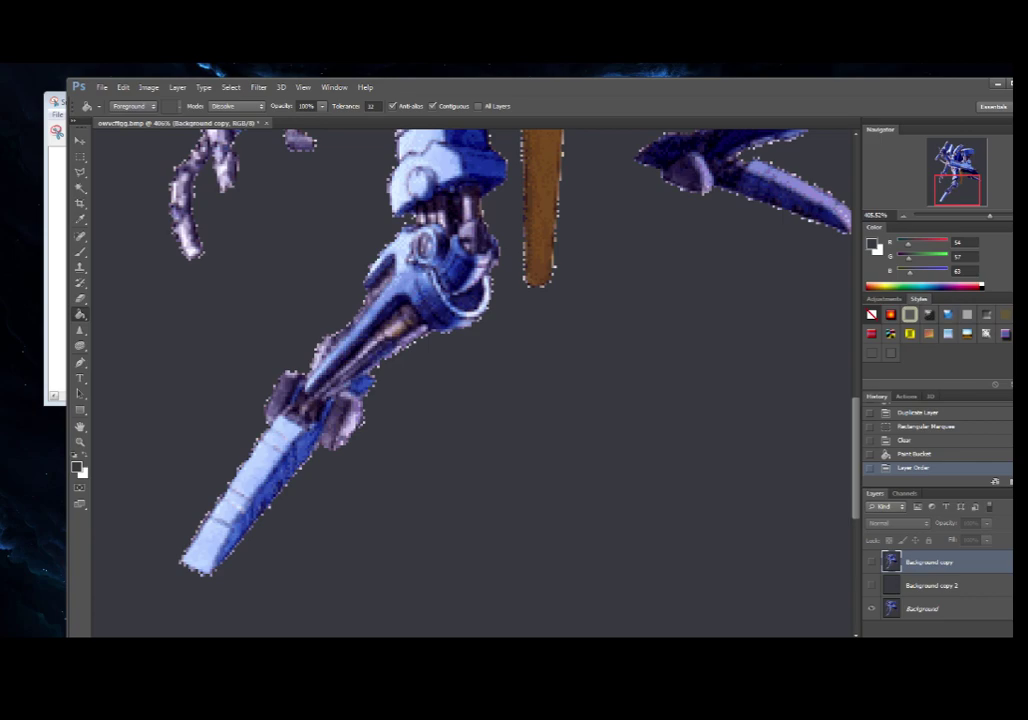
Step: Examine the lower leg on Background copy with and without the dark gray layer behind it, and on Background alone
click(871, 608)
click(871, 585)
click(871, 562)
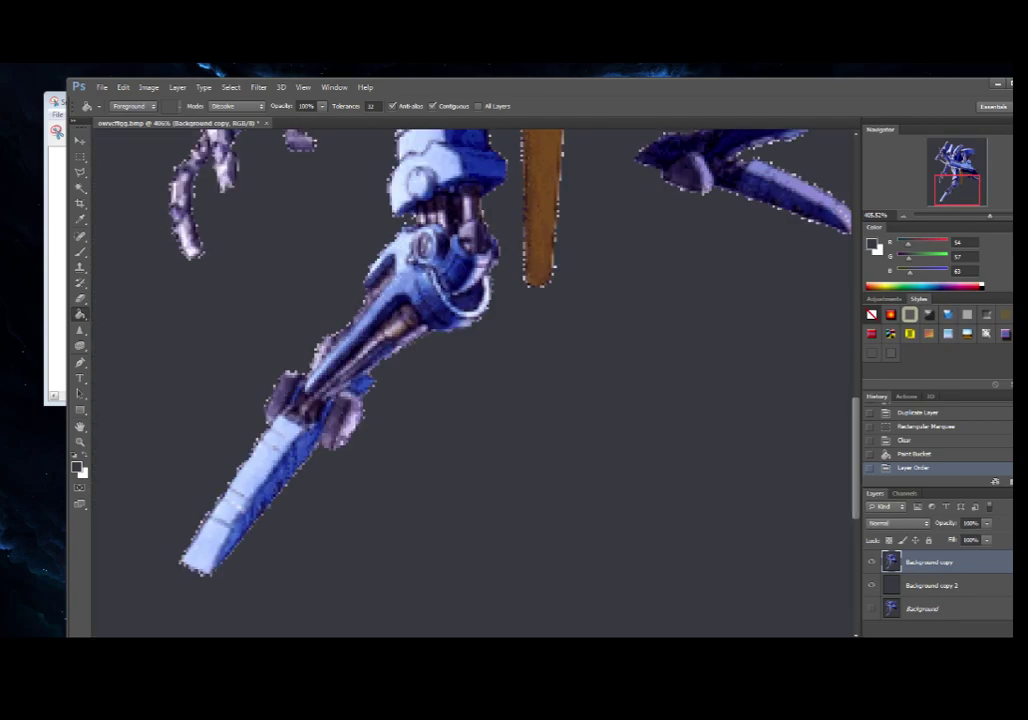
click(871, 585)
click(930, 628)
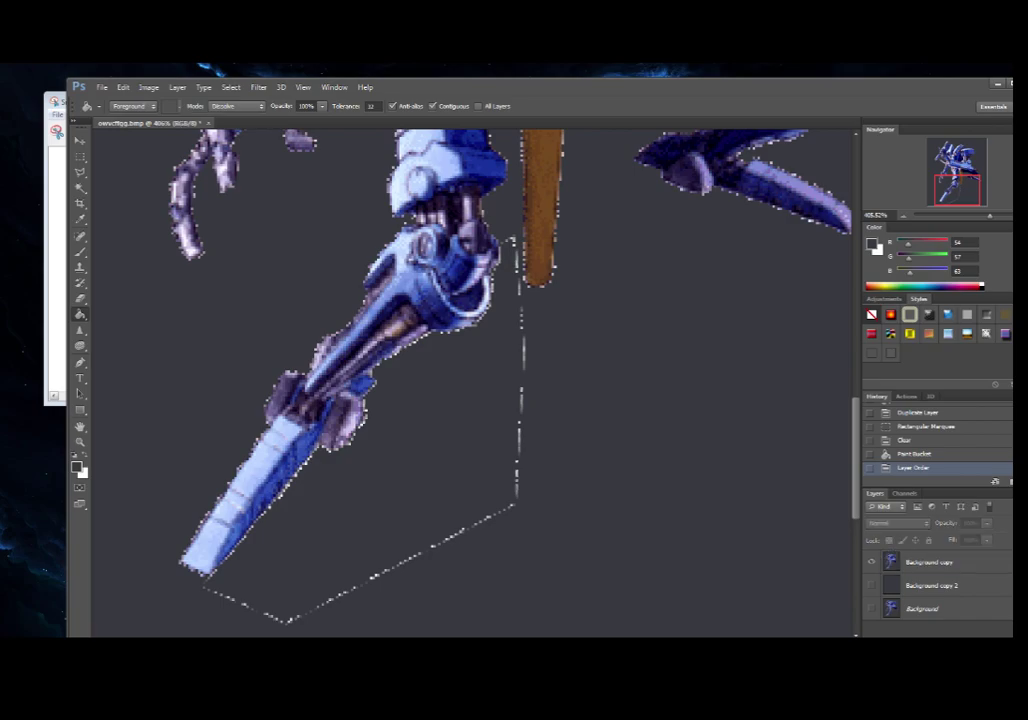
click(871, 562)
click(871, 608)
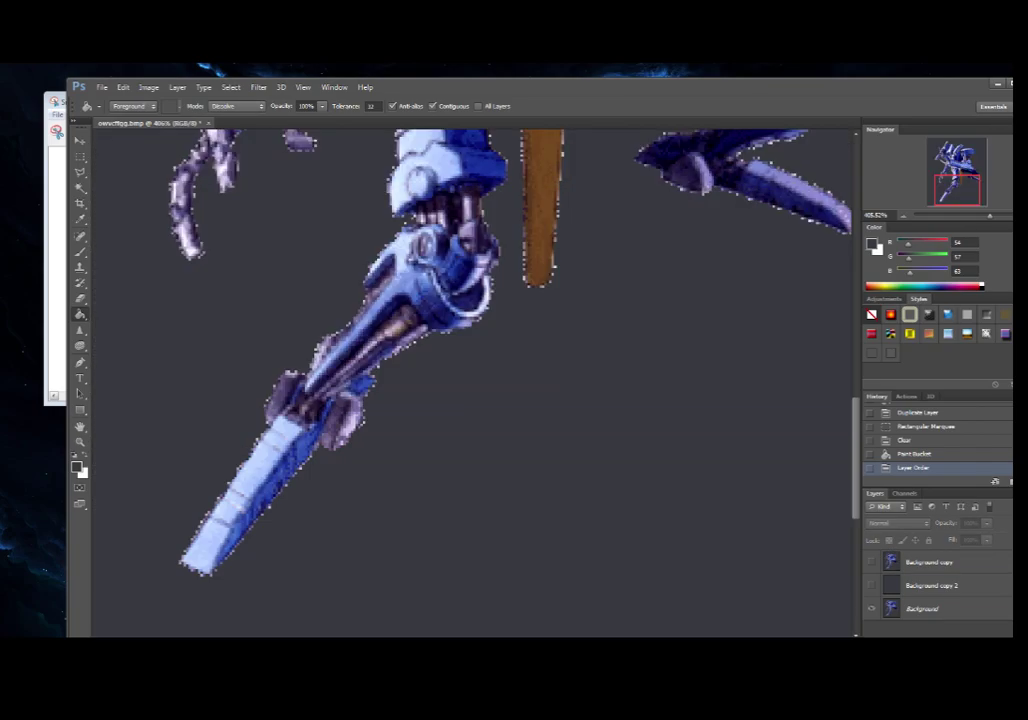
Step: Hide the Background layer and show Background copy over the dark gray Background copy 2 layer
click(871, 608)
click(871, 585)
click(871, 562)
scroll(474, 382, left, 4)
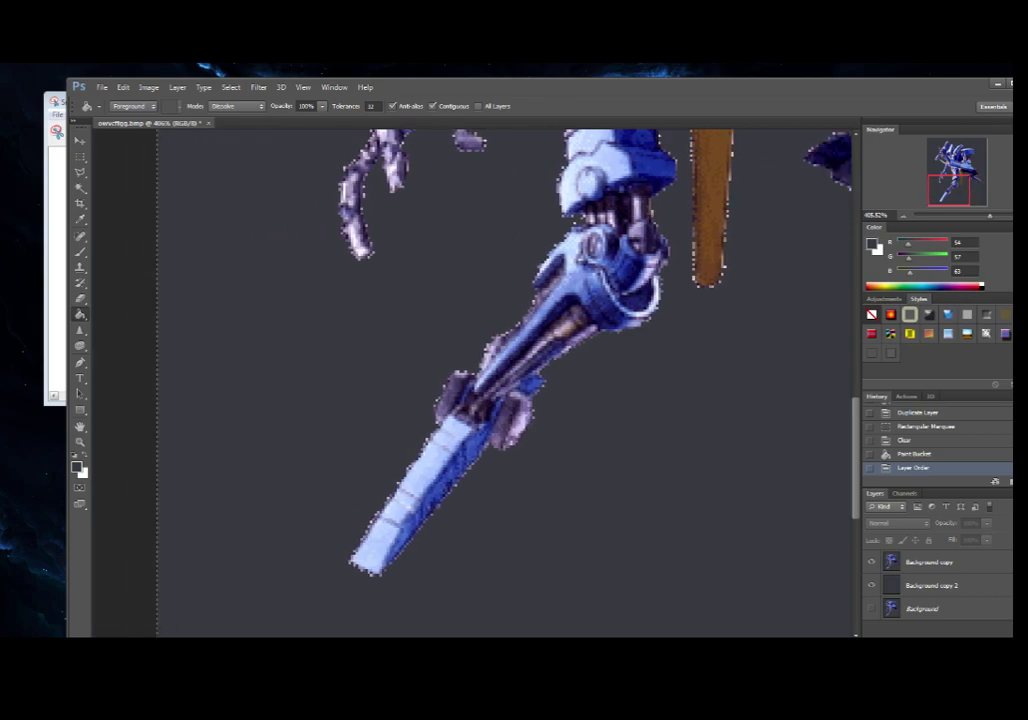
Step: With the Polygonal Lasso, trace the left edge of the mech's foot up around the ankle guard
click(80, 172)
click(139, 217)
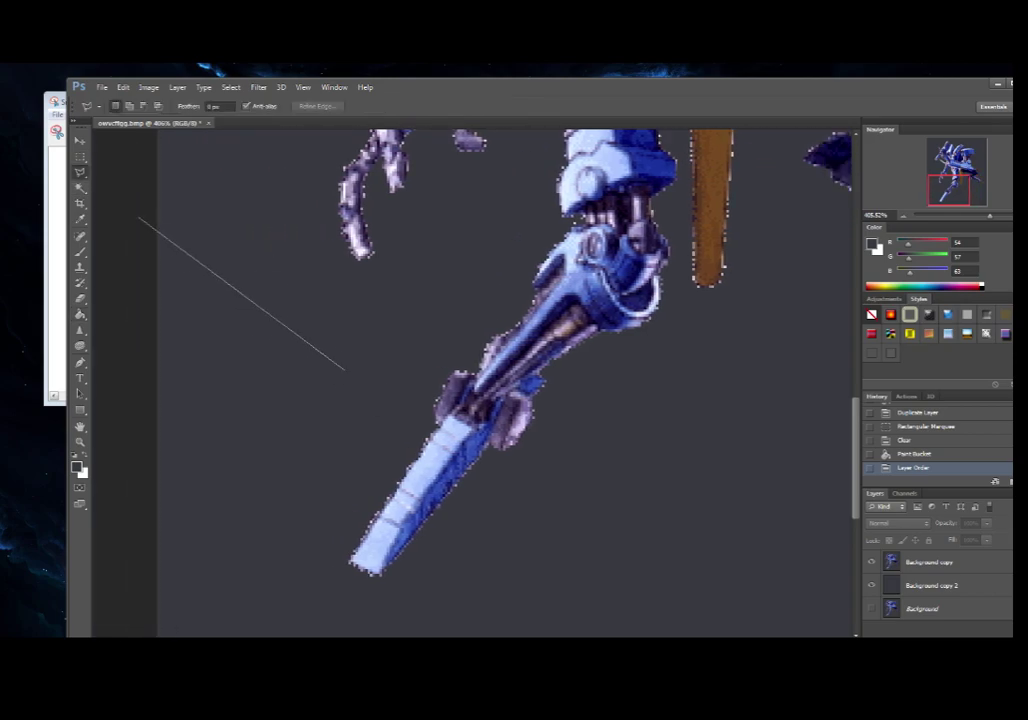
double_click(172, 184)
click(555, 301)
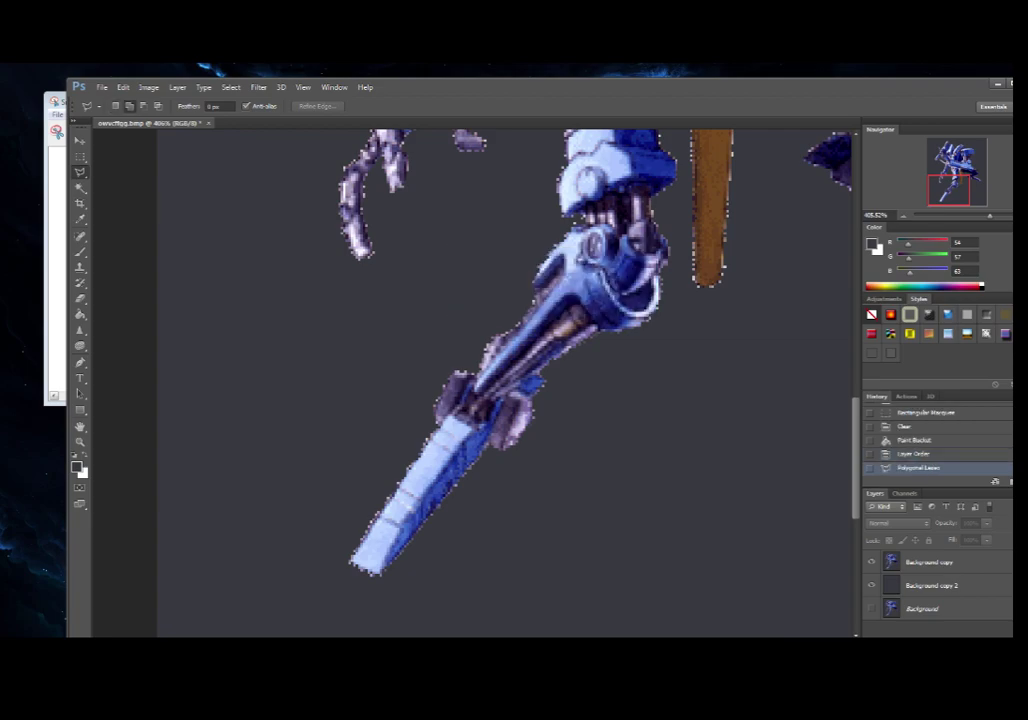
scroll(475, 380, right, 1)
scroll(472, 375, down, 1)
scroll(472, 375, up, 4)
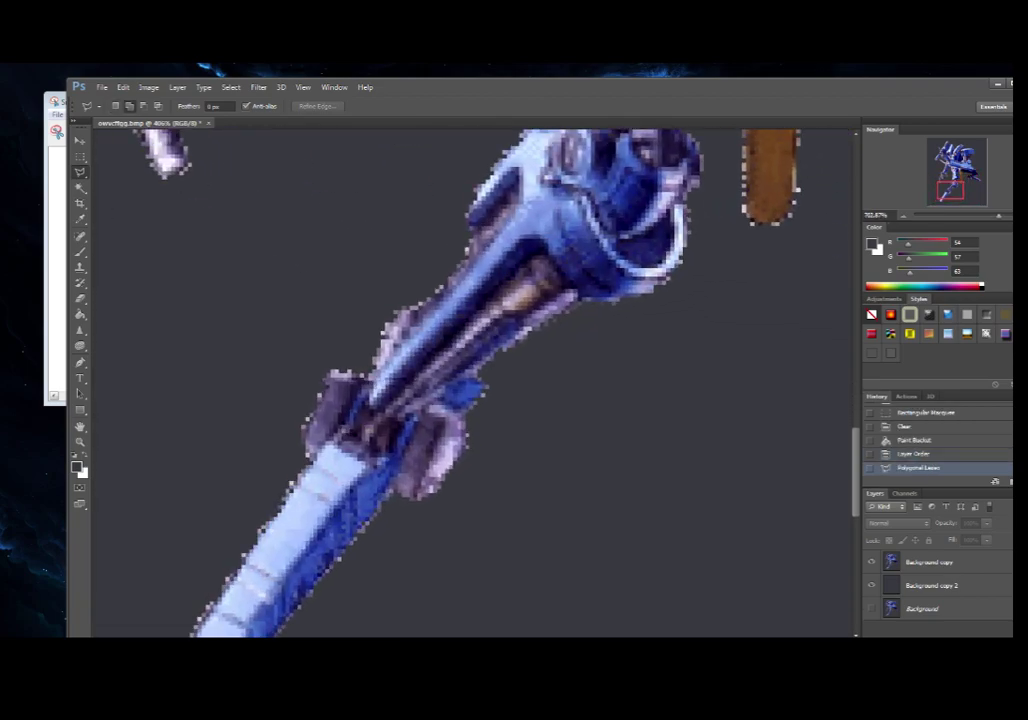
drag(472, 375, 594, 273)
key(shift)
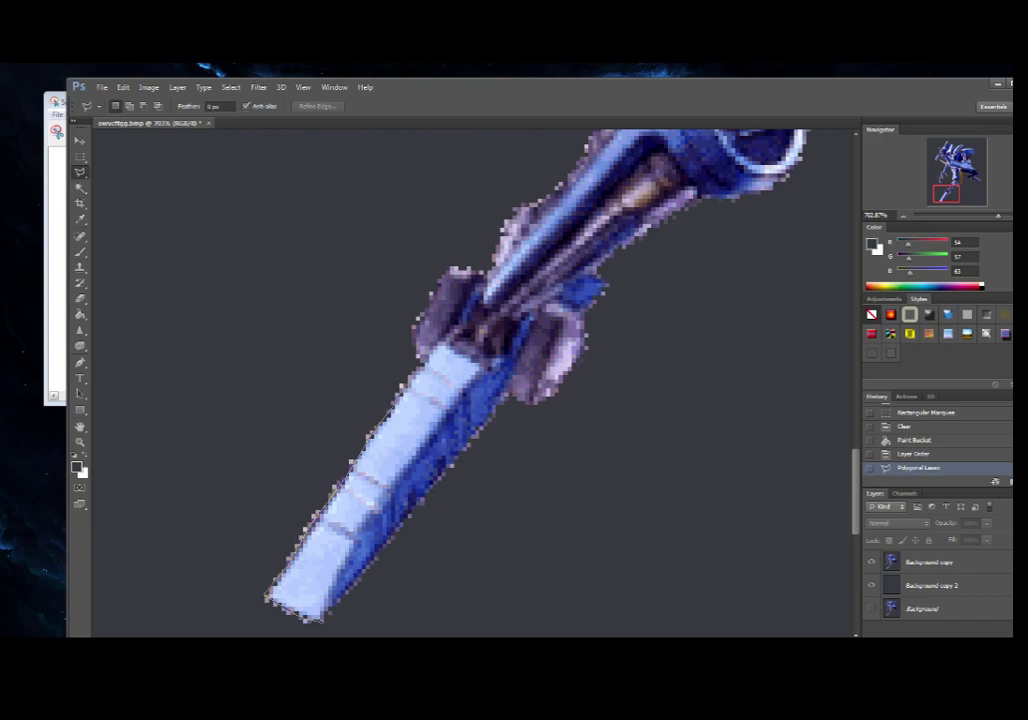
click(424, 362)
click(407, 336)
click(447, 271)
Step: Continue the lasso outline from the ankle guard up the shin's left edge to the knee joint
scroll(567, 172, up, 1)
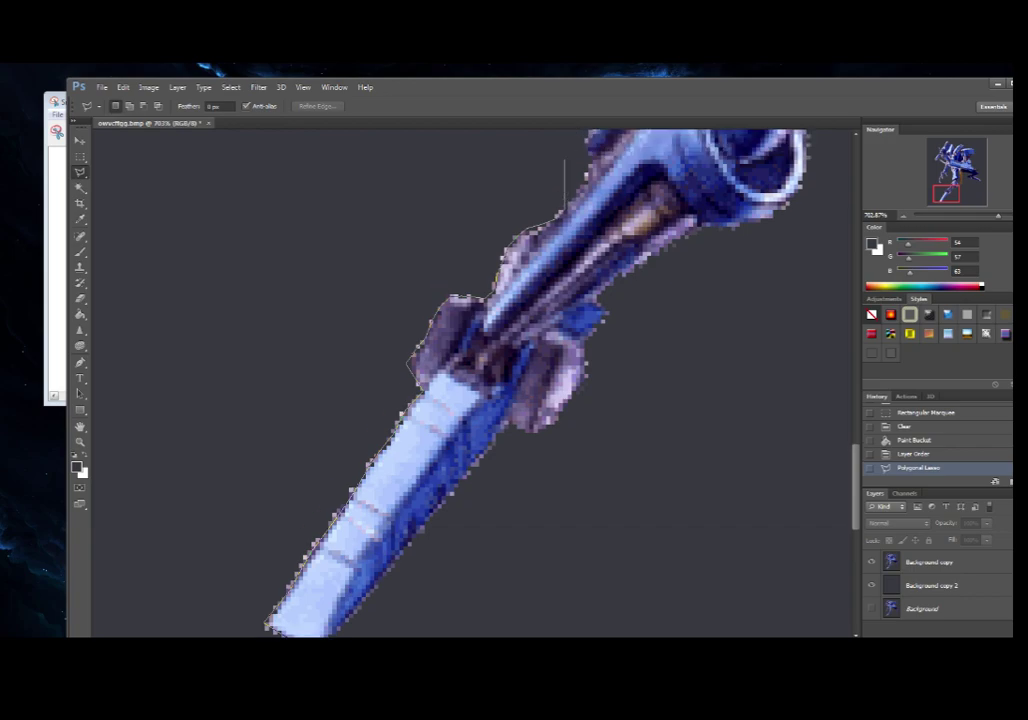
scroll(460, 380, up, 2)
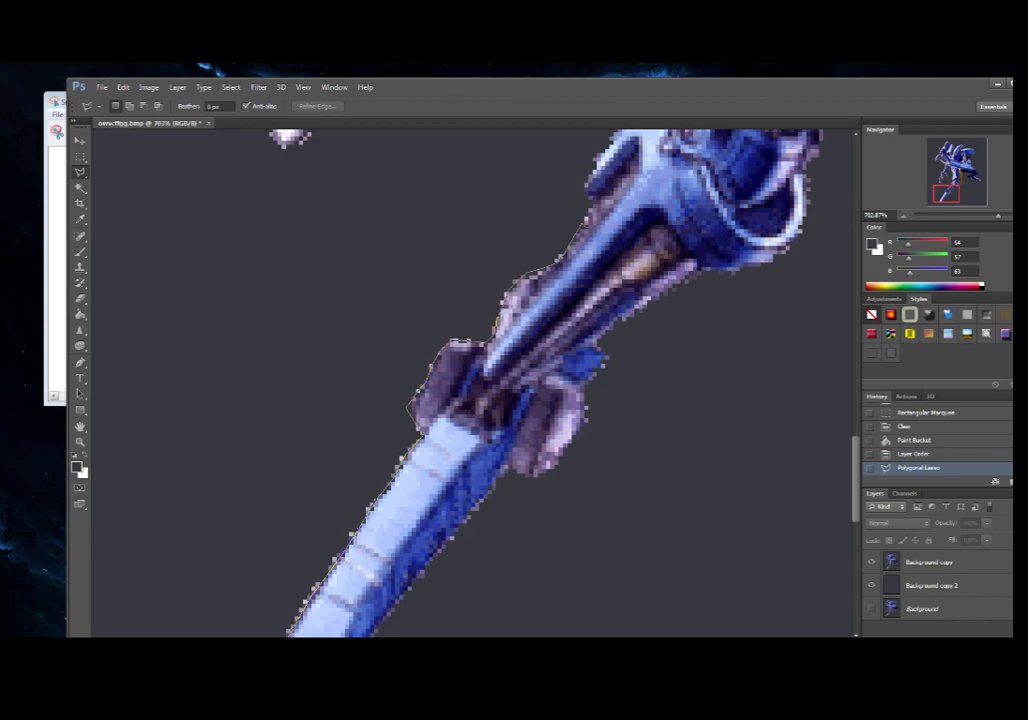
click(587, 210)
scroll(562, 178, up, 3)
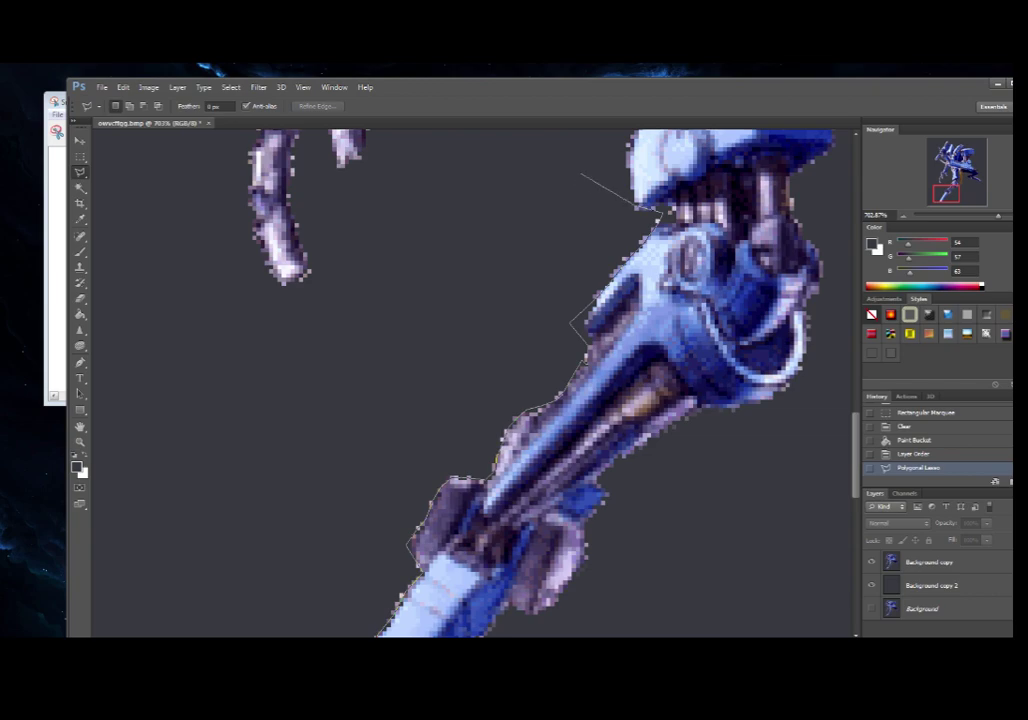
scroll(562, 200, up, 3)
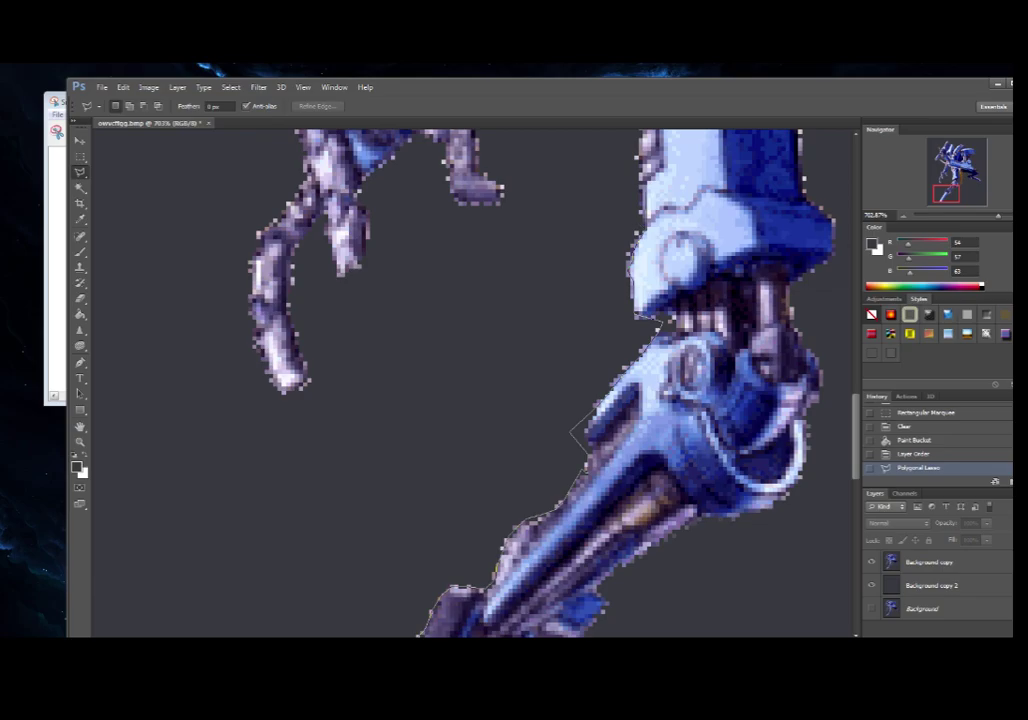
Step: Extend the lasso outline up the thigh's left edge and across the gap beneath the gun to the forearm
scroll(645, 235, up, 8)
scroll(645, 235, down, 12)
scroll(645, 235, up, 10)
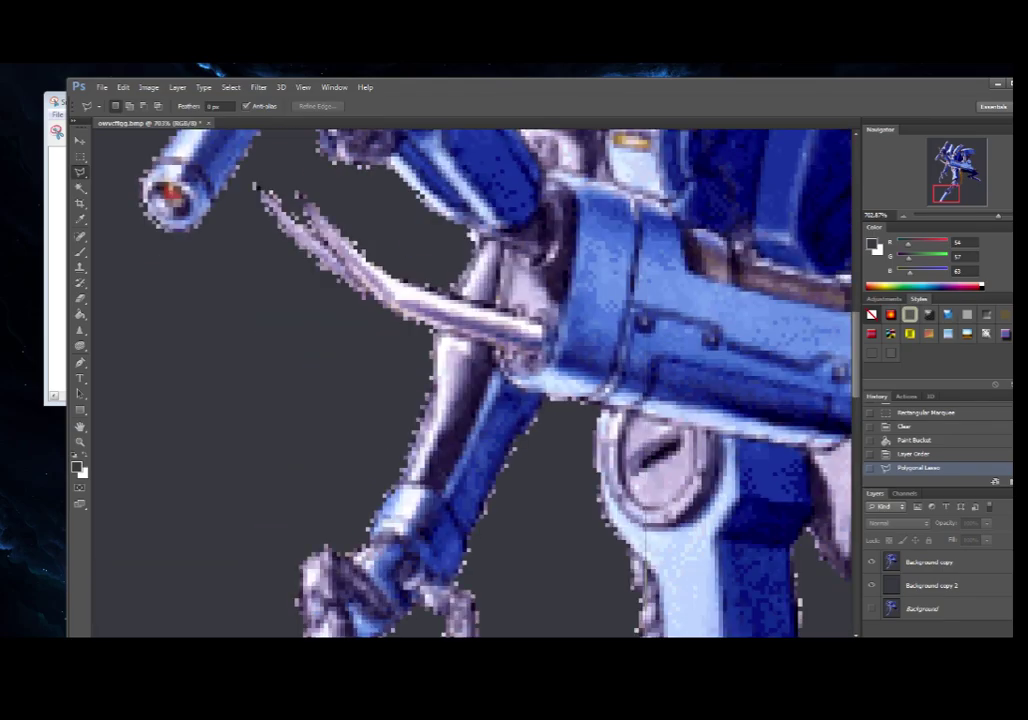
scroll(645, 235, down, 12)
scroll(645, 235, up, 8)
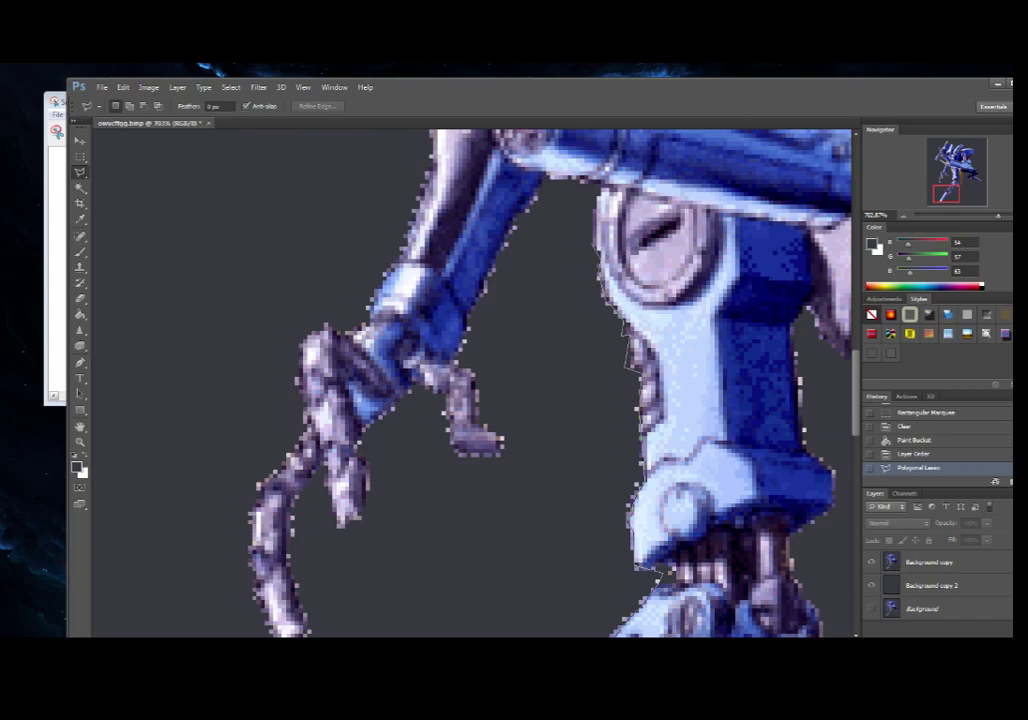
click(600, 260)
click(581, 242)
click(595, 197)
click(562, 196)
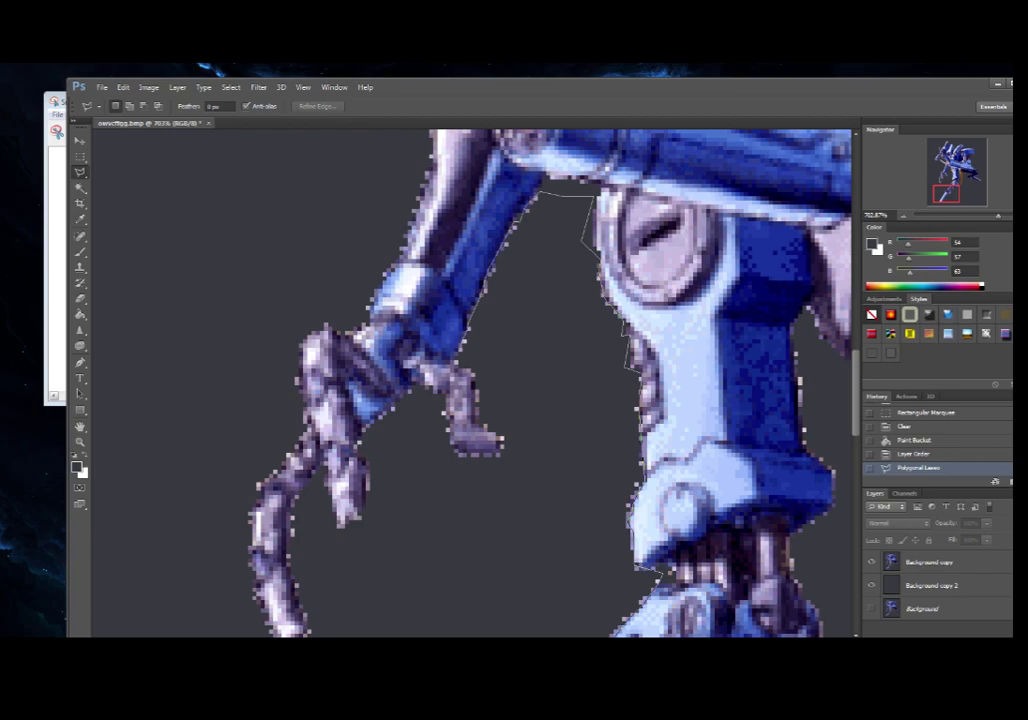
Step: Take the lasso outline down the forearm and nearest claw finger, then around the foot tip to close the selection
click(482, 368)
click(482, 426)
scroll(450, 475, down, 5)
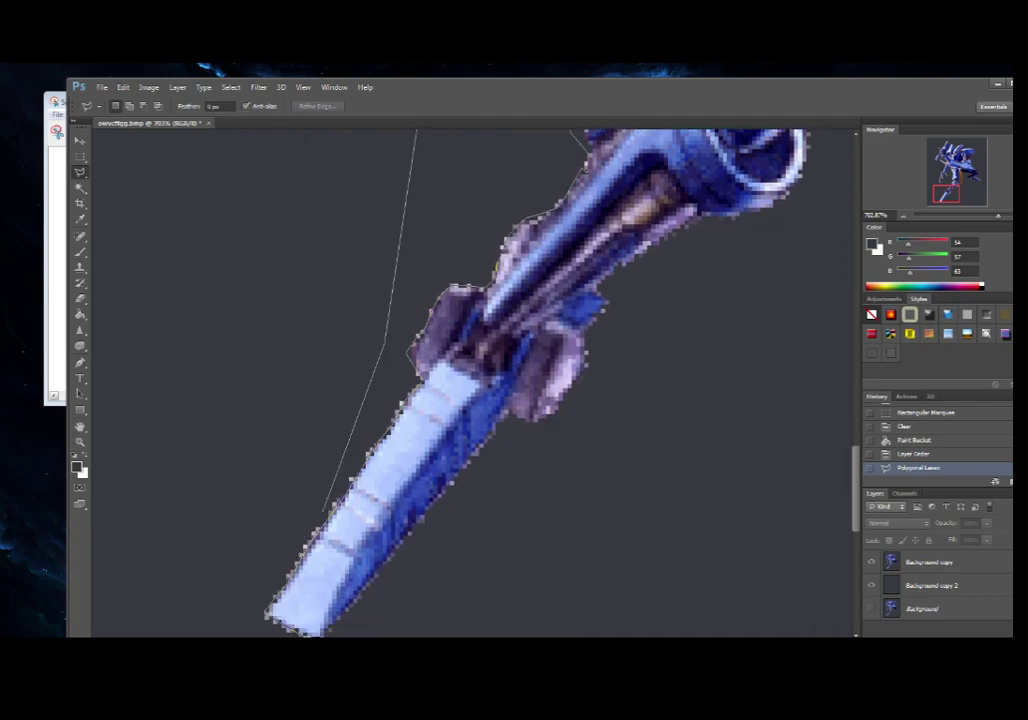
click(245, 599)
click(262, 437)
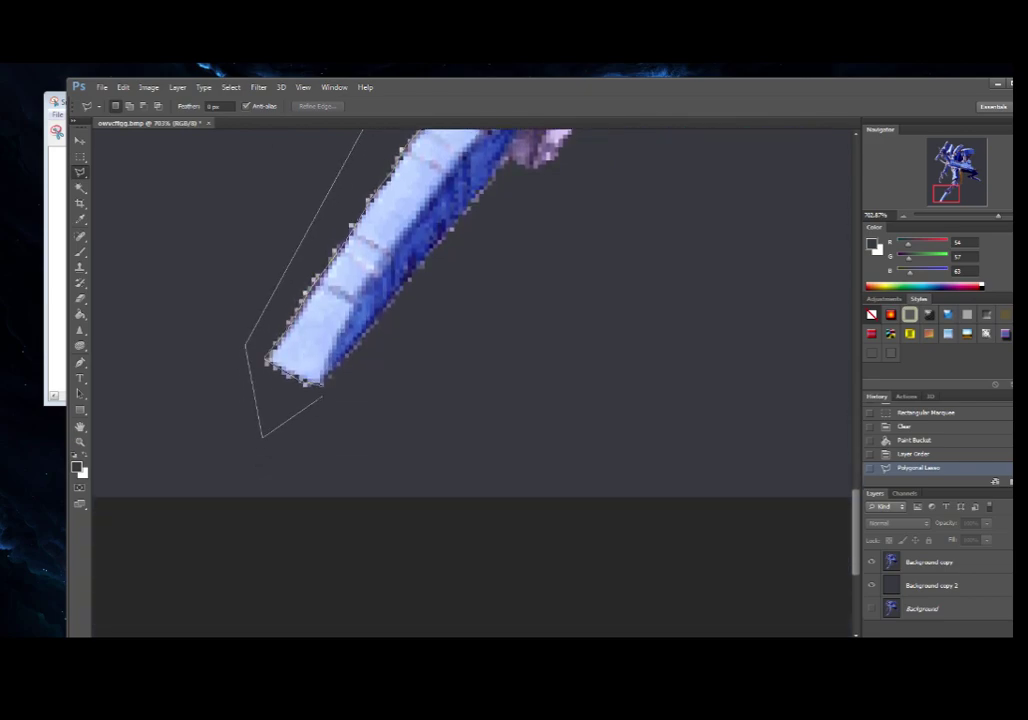
click(322, 386)
scroll(322, 388, up, 2)
scroll(475, 380, up, 5)
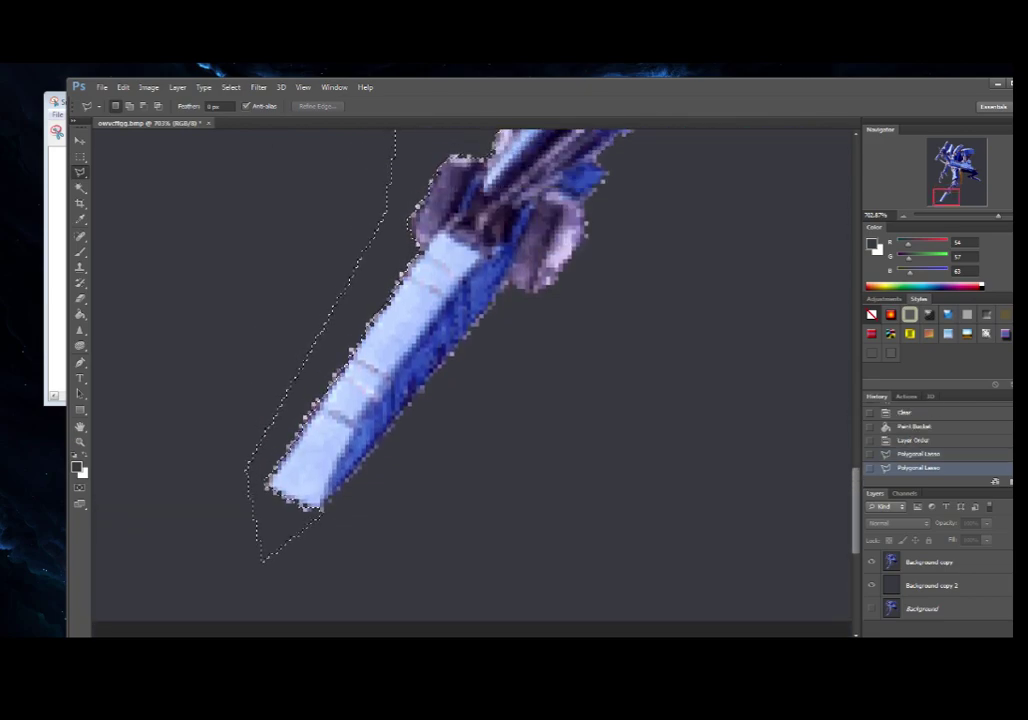
Step: Clear the lassoed area between the forearm and leg on the Background copy layer and deselect it
scroll(475, 380, up, 5)
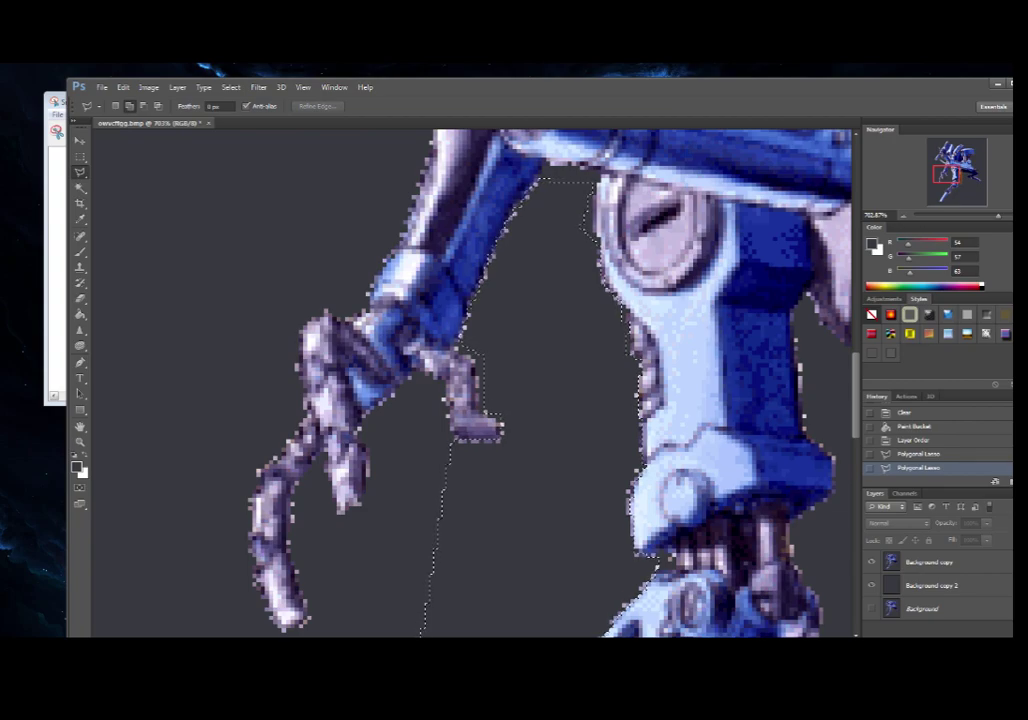
click(930, 562)
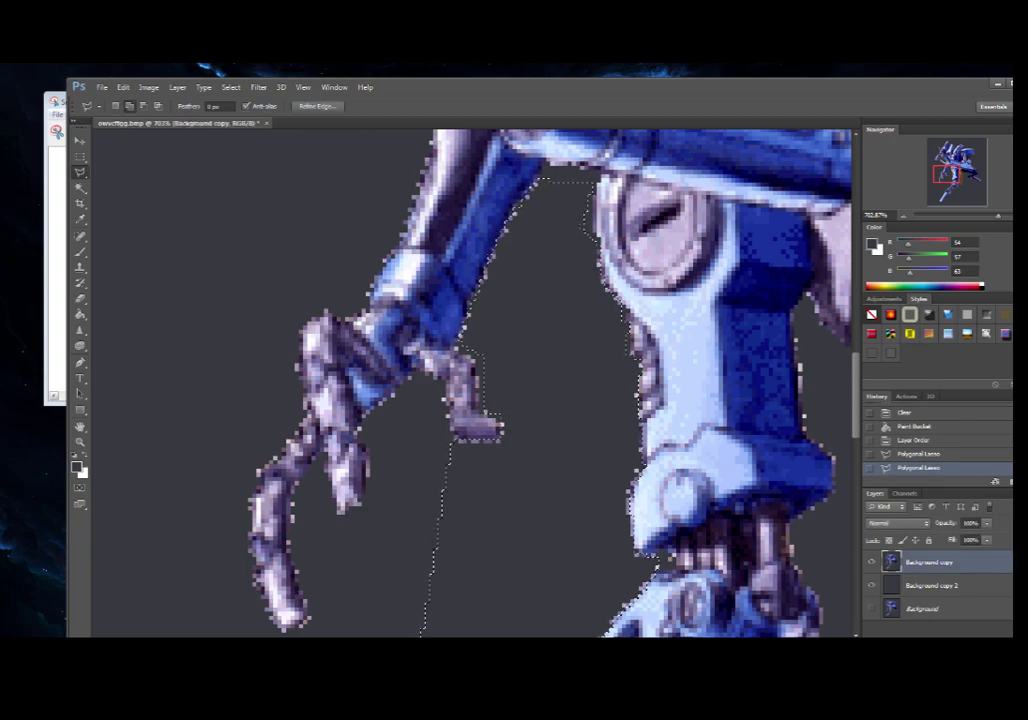
key(Delete)
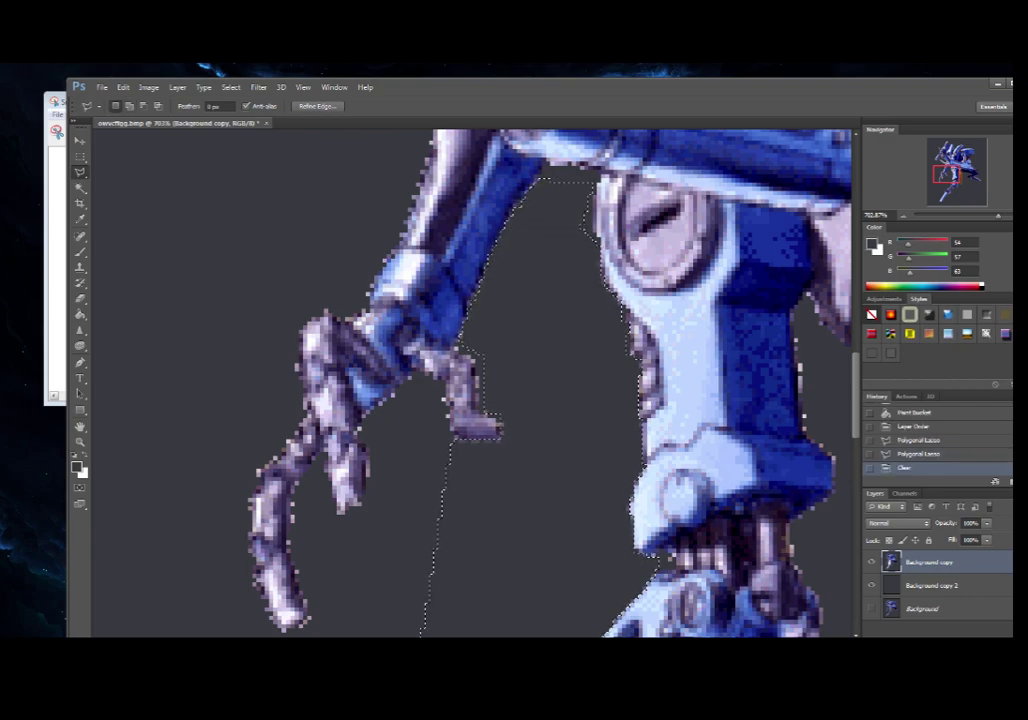
click(231, 88)
click(240, 110)
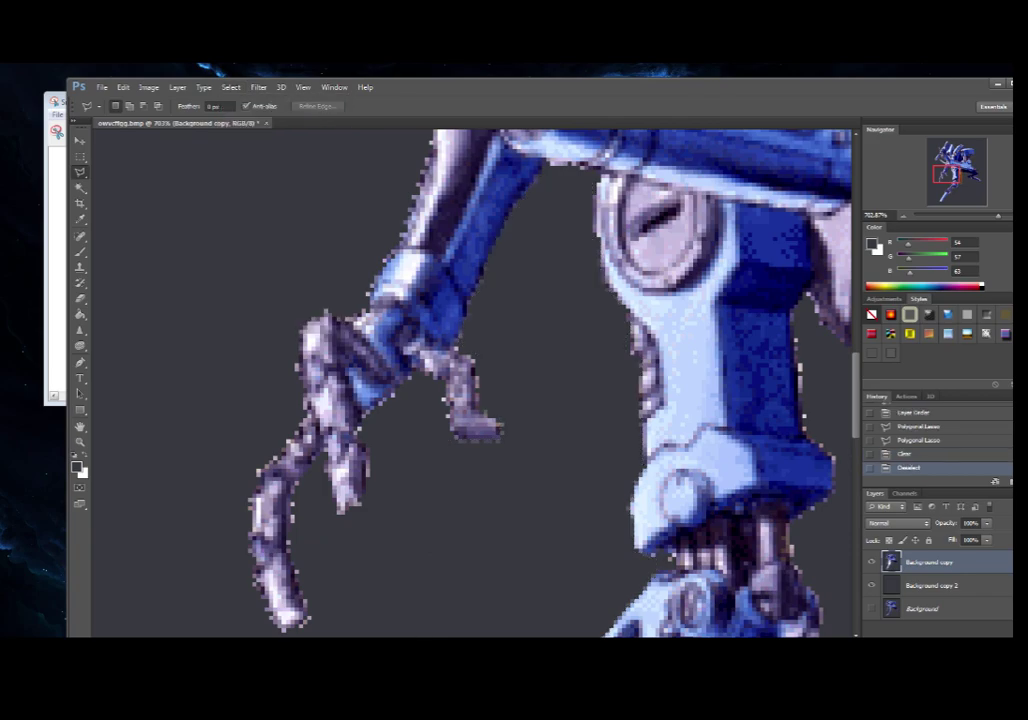
Step: Compare the whole mech on Background copy with the Background version by switching layer visibility
key(ctrl+0)
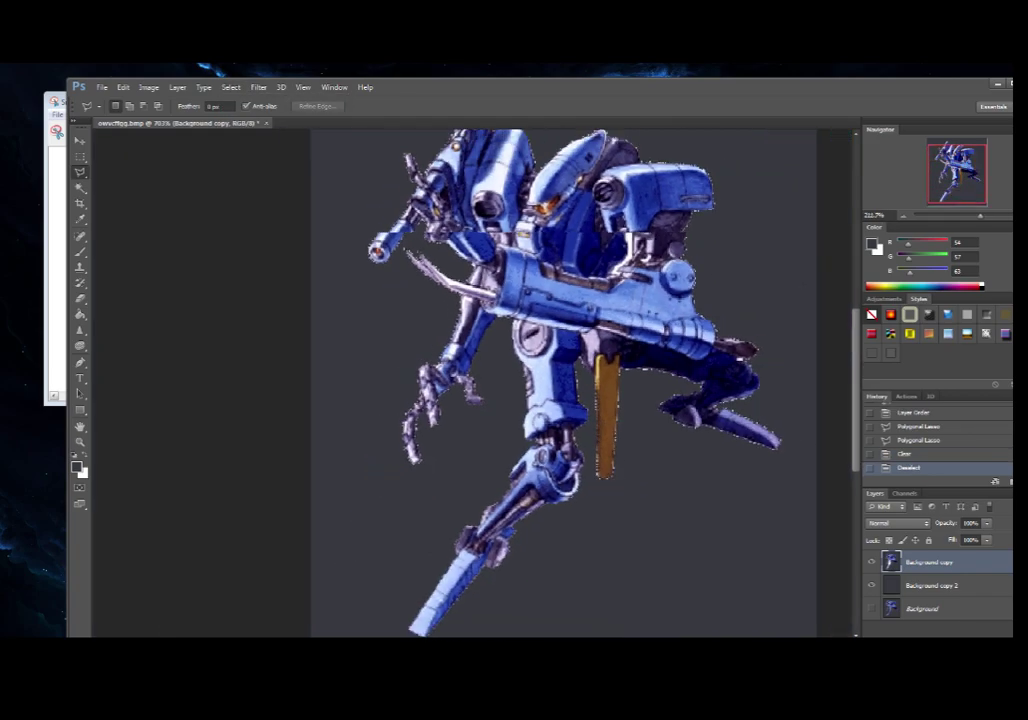
scroll(494, 203, up, 1)
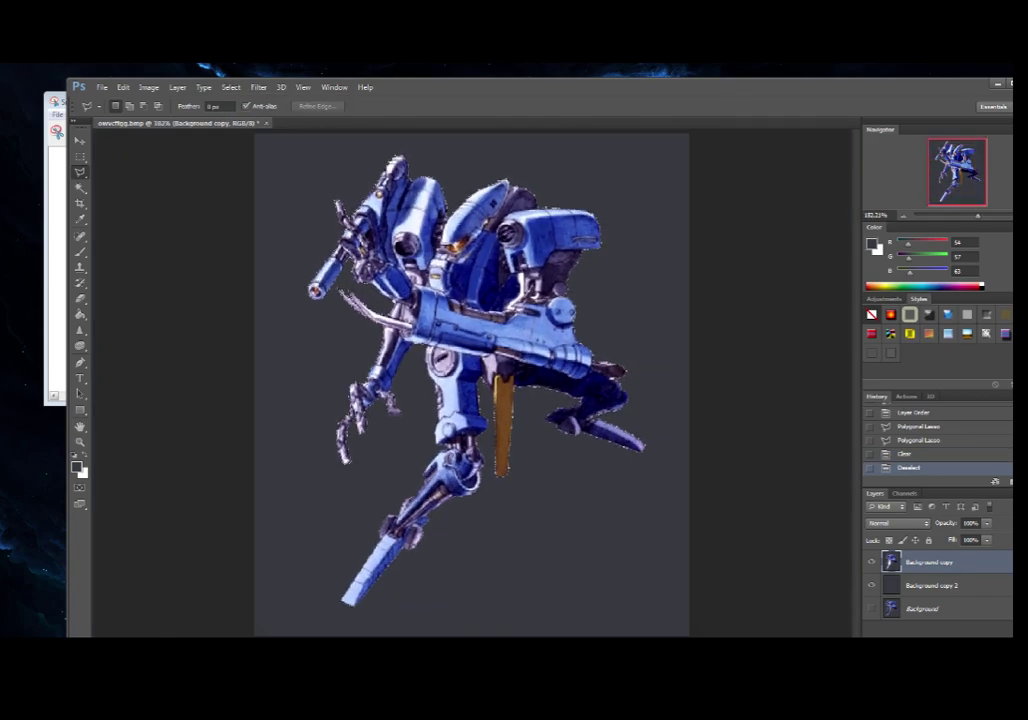
click(871, 608)
click(871, 585)
click(871, 562)
click(871, 562)
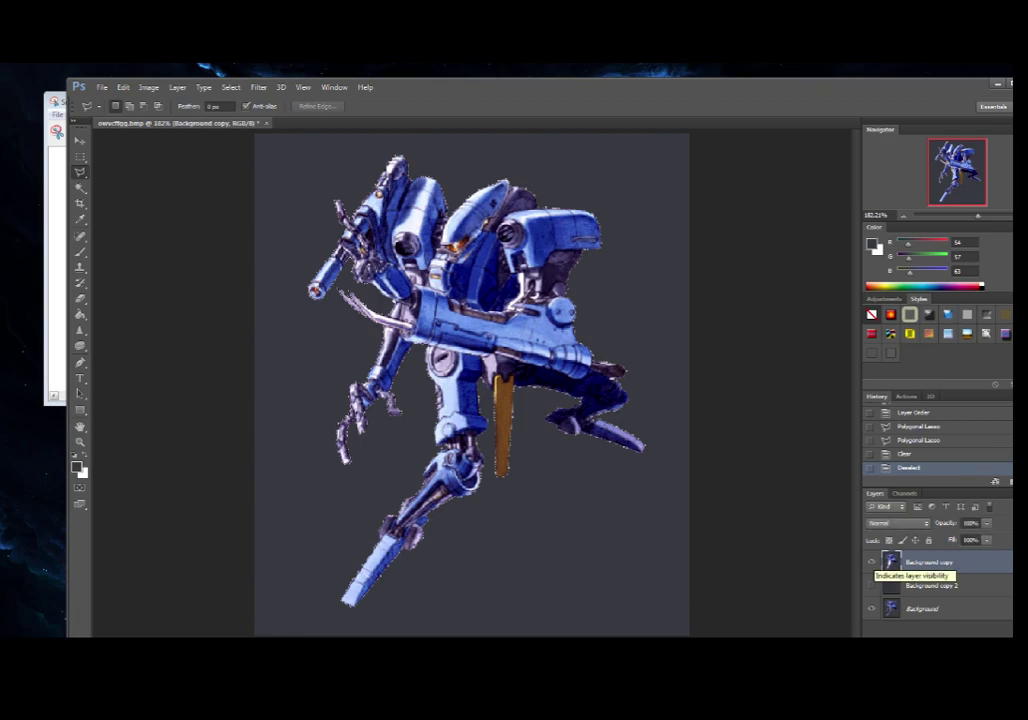
click(871, 562)
click(924, 609)
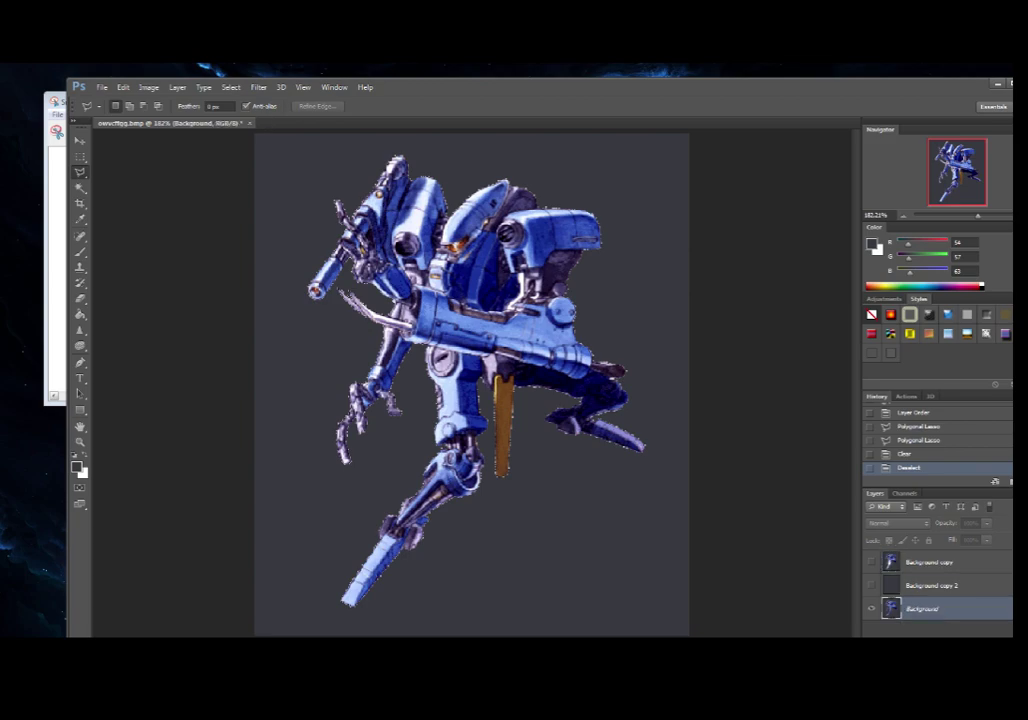
Step: Examine Background copy over Background, over transparency and over dark gray Background copy 2, ending with Background hidden
click(871, 585)
click(871, 608)
click(871, 562)
click(871, 562)
click(871, 608)
click(871, 562)
click(871, 585)
click(871, 562)
click(871, 562)
click(871, 562)
click(871, 562)
click(871, 608)
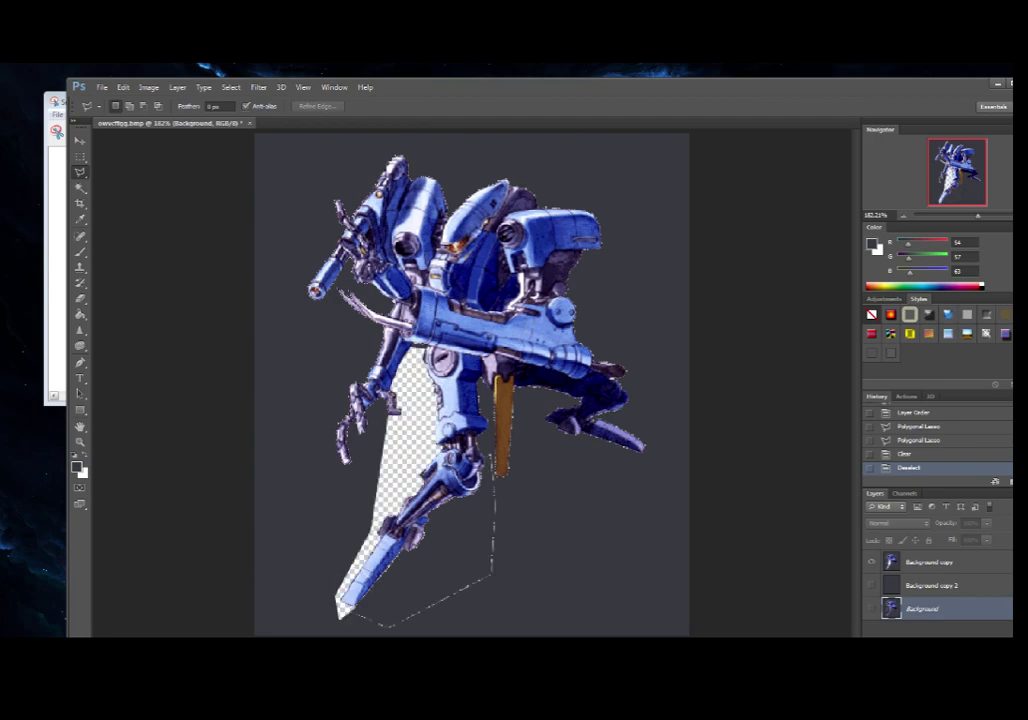
click(871, 585)
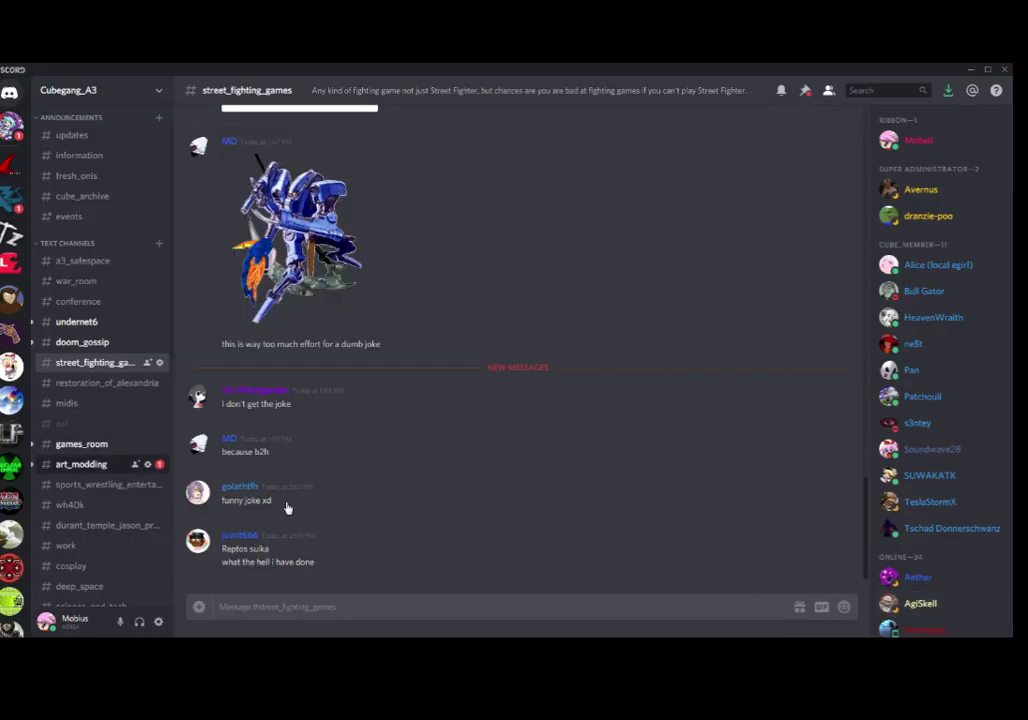
Step: In Discord's art_modding channel, view the mech cutout posted with "when you're done" and the messages around it
click(82, 464)
click(330, 453)
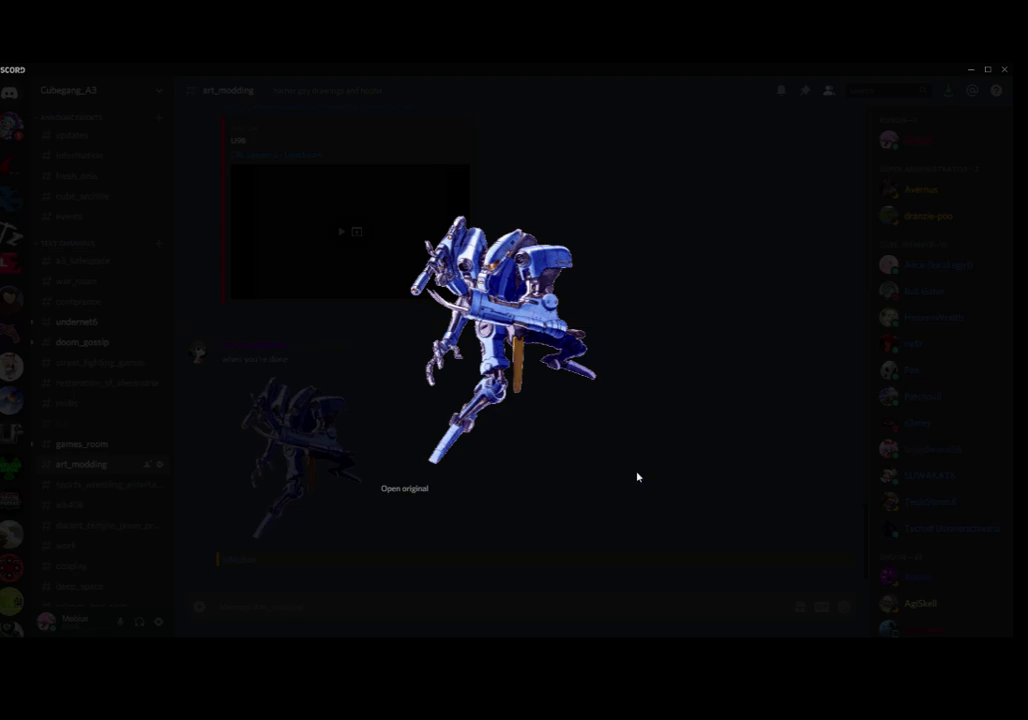
click(636, 476)
scroll(520, 410, up, 3)
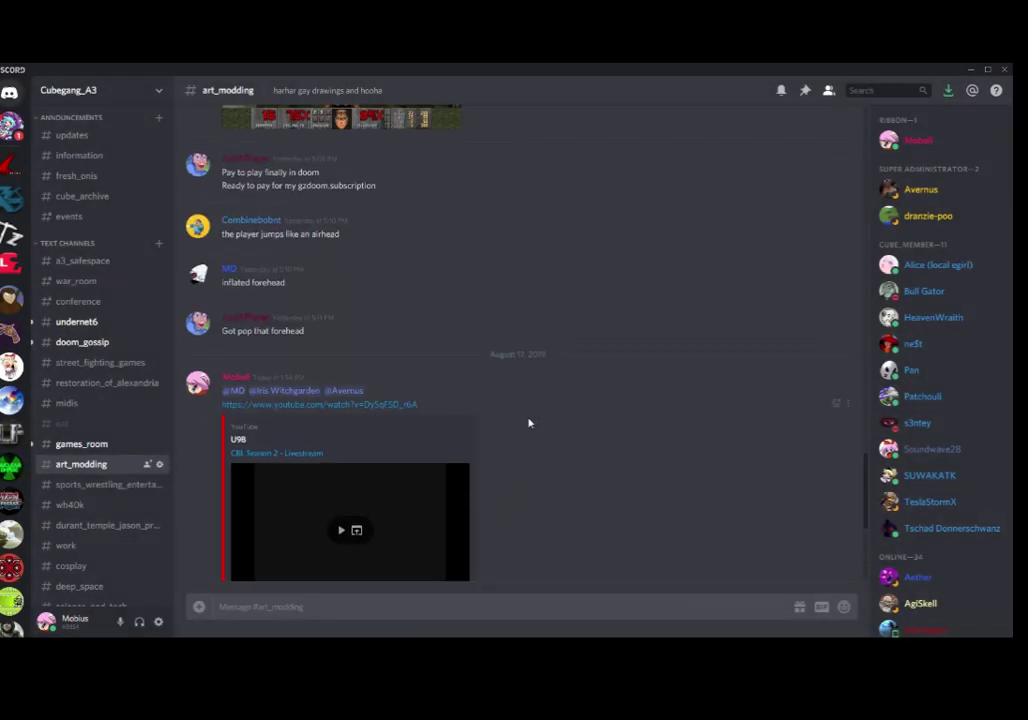
scroll(528, 422, down, 3)
scroll(406, 409, down, 2)
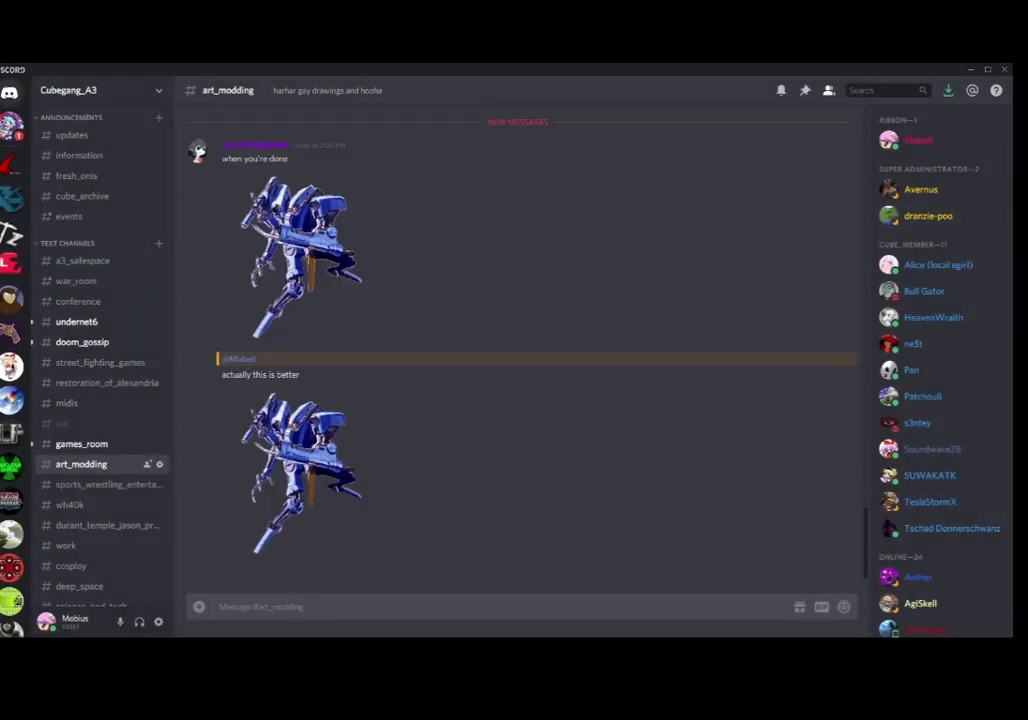
Step: Enlarge the mech image captioned "actually this is better", close it and return to Photoshop
click(306, 464)
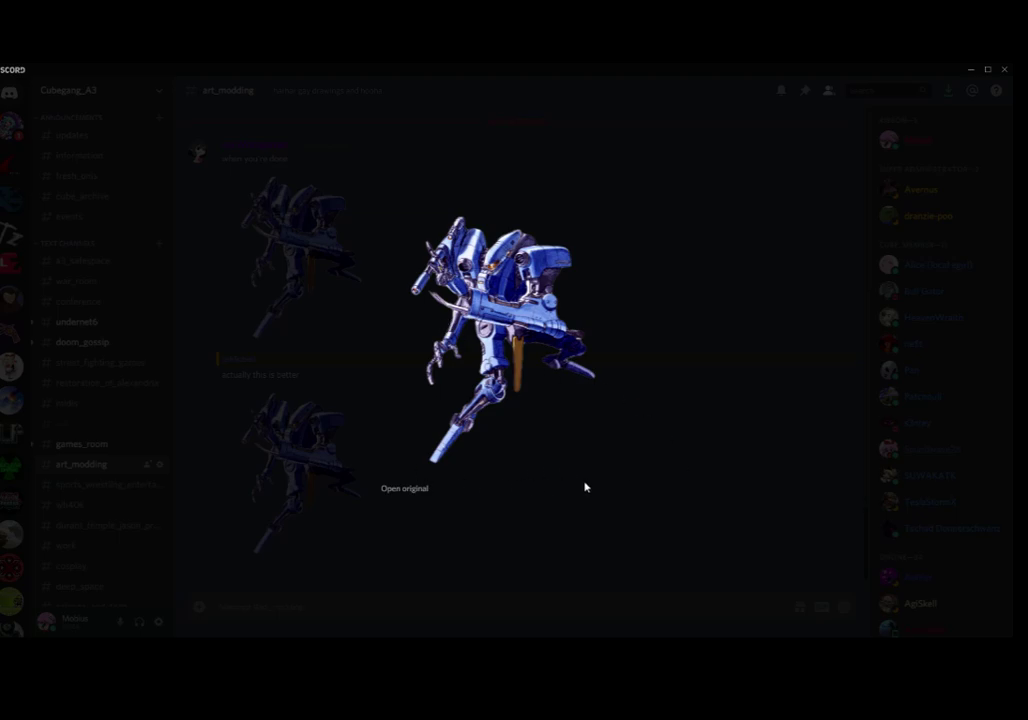
click(475, 587)
click(400, 604)
key(alt+Tab)
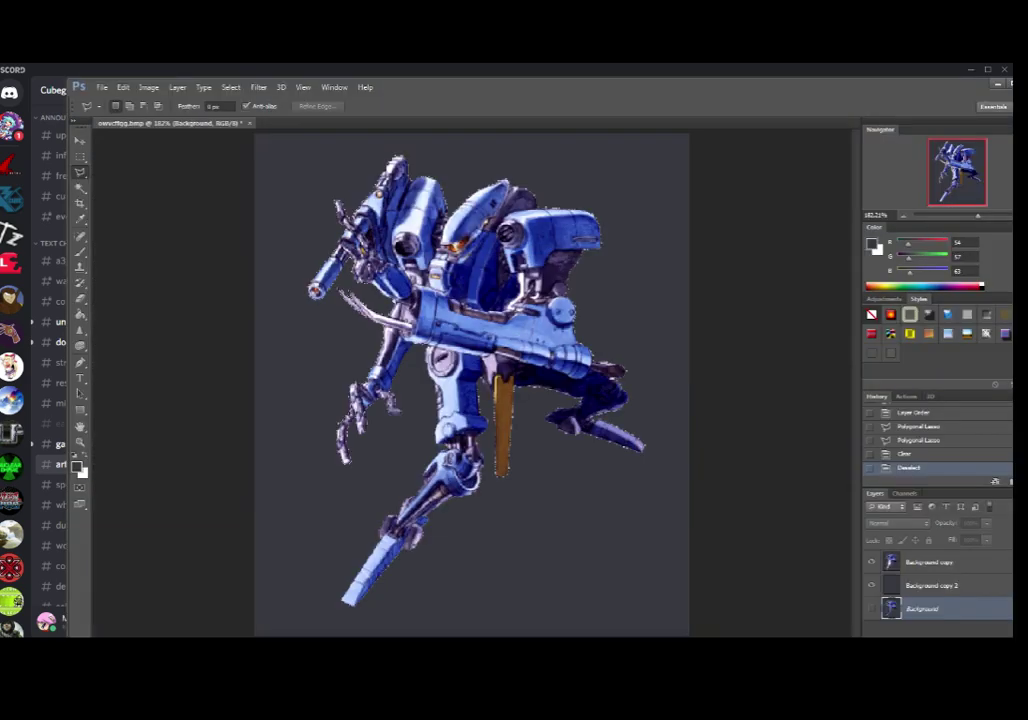
Step: With the Polygonal Lasso, trace from the palm of the lower claw hand around its middle and long outer fingers
scroll(480, 372, down, 3)
scroll(480, 372, up, 8)
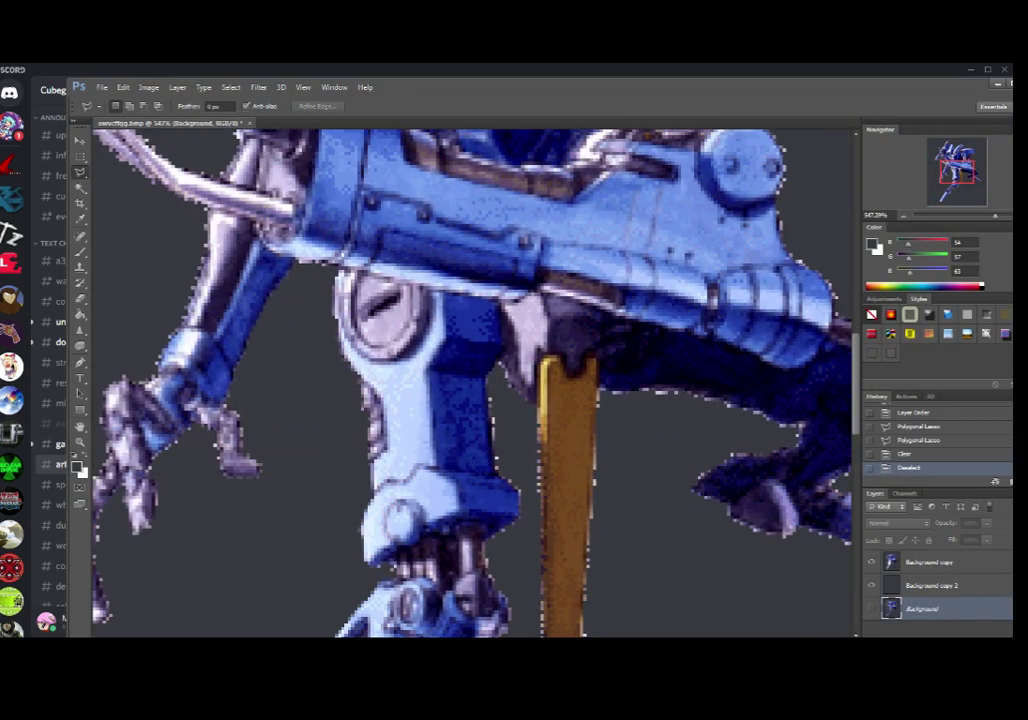
scroll(480, 372, left, 1)
scroll(480, 372, left, 4)
scroll(470, 380, down, 1)
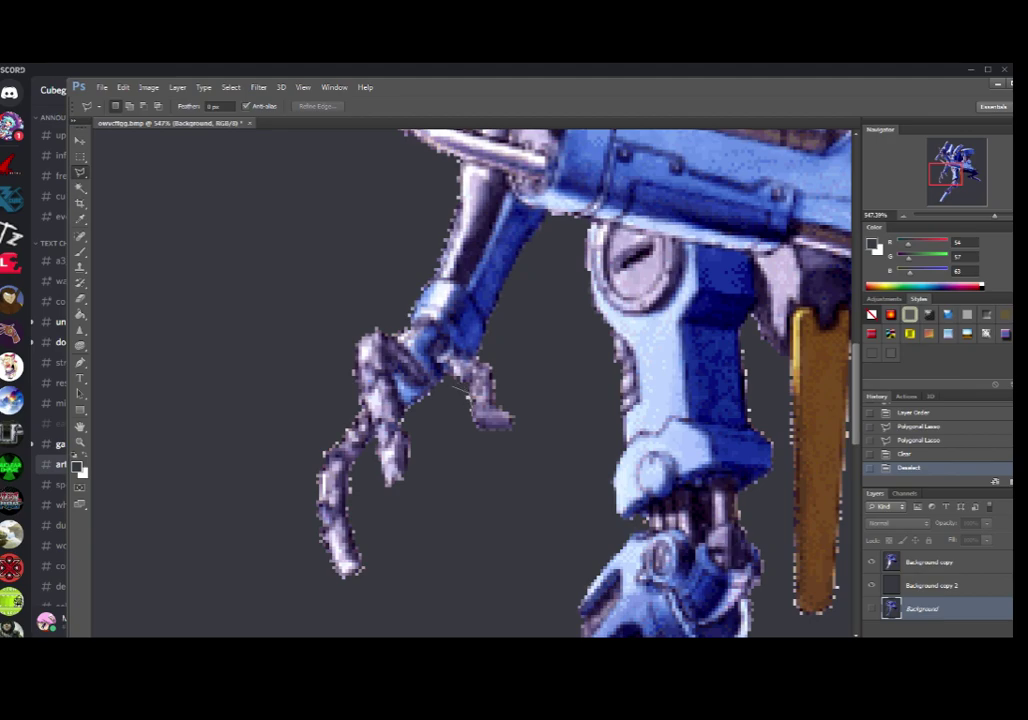
click(430, 391)
click(403, 419)
click(412, 433)
click(412, 467)
click(407, 492)
click(366, 482)
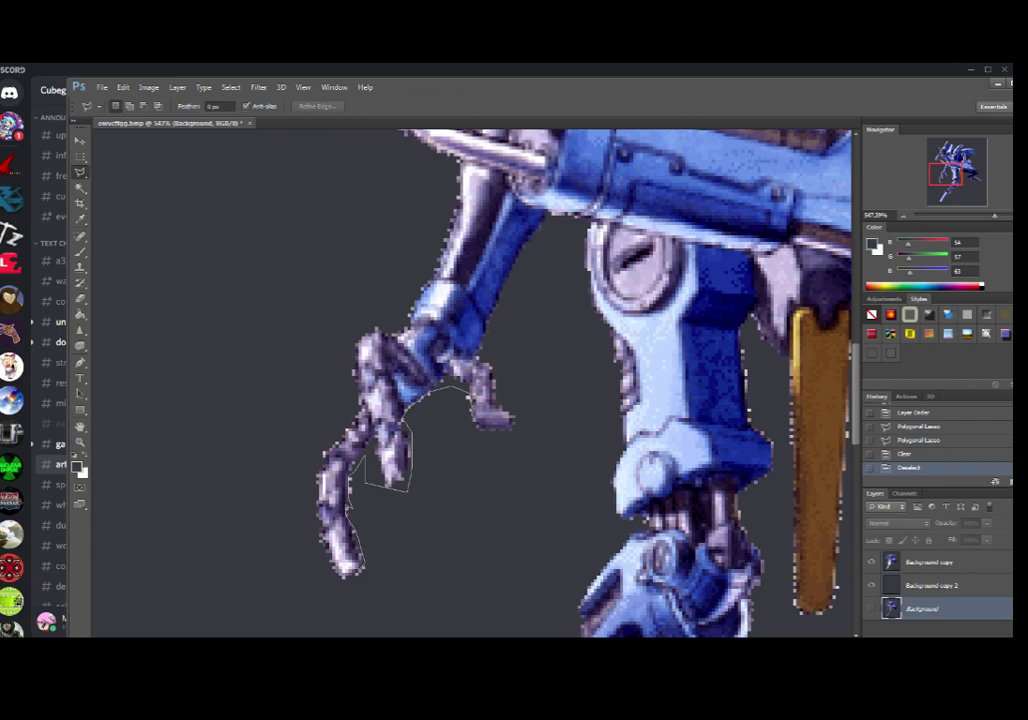
click(364, 570)
click(349, 588)
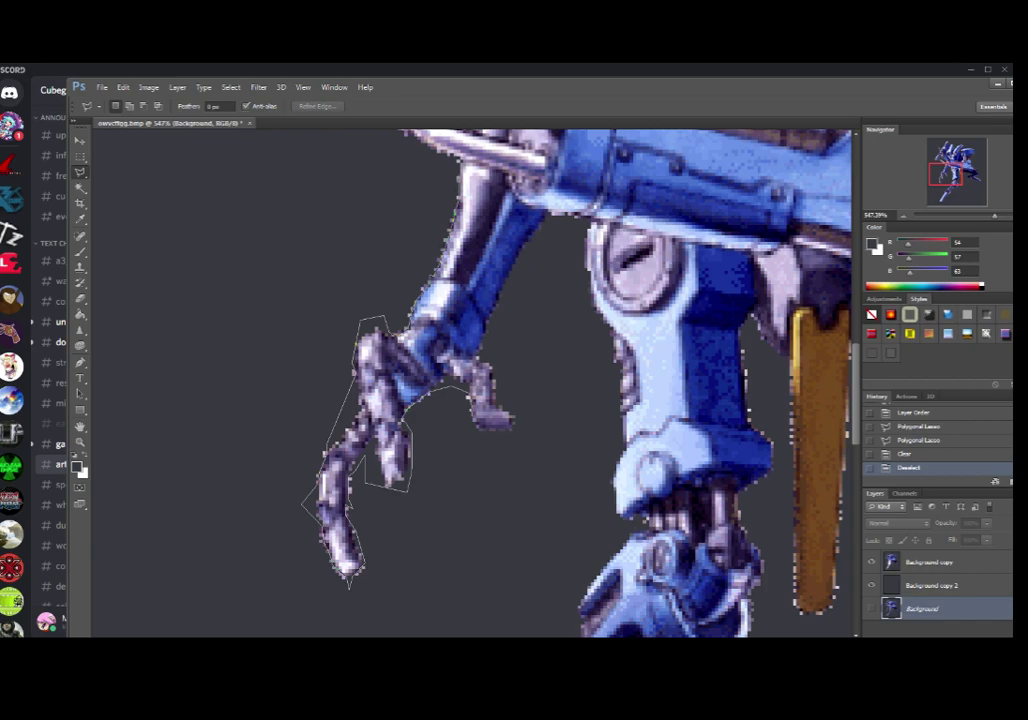
Step: Carry the lasso outline up the forearm's left edge and loop widely around the claw hand to close the selection
click(455, 170)
click(295, 210)
click(188, 475)
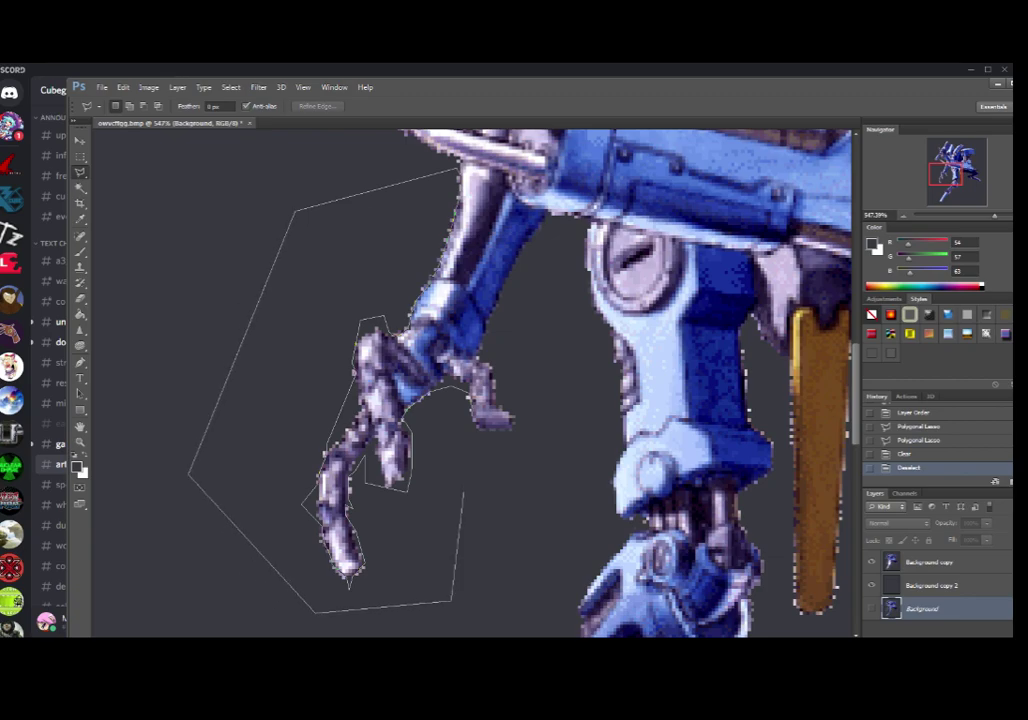
click(470, 398)
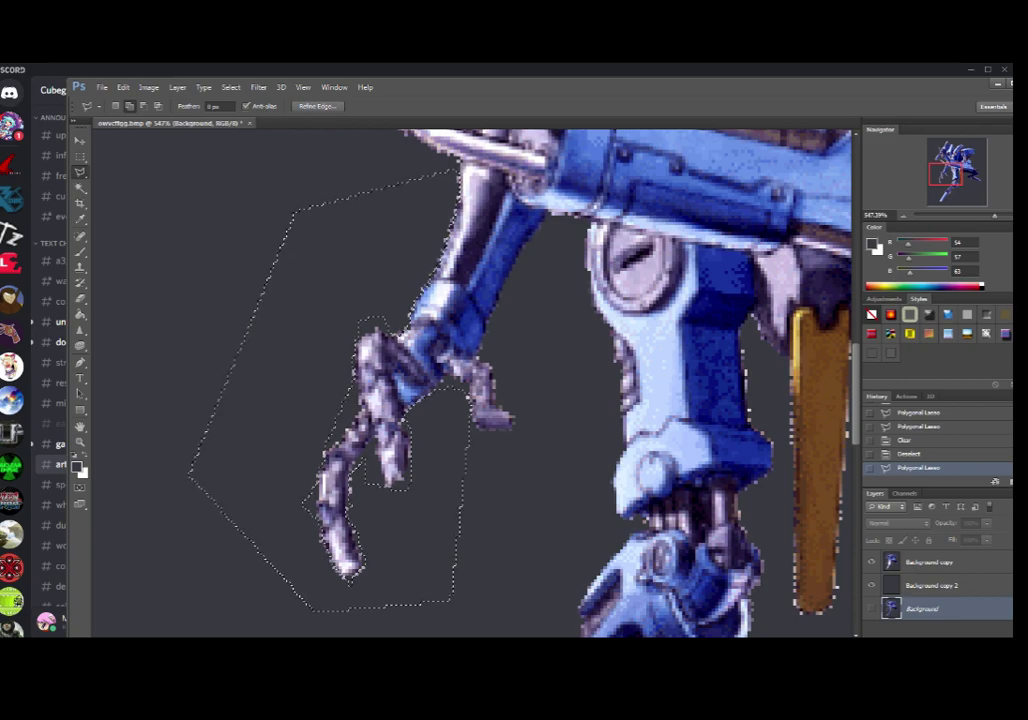
Step: Clear the lassoed area around the lower claw hand from the Background copy layer and deselect
click(941, 562)
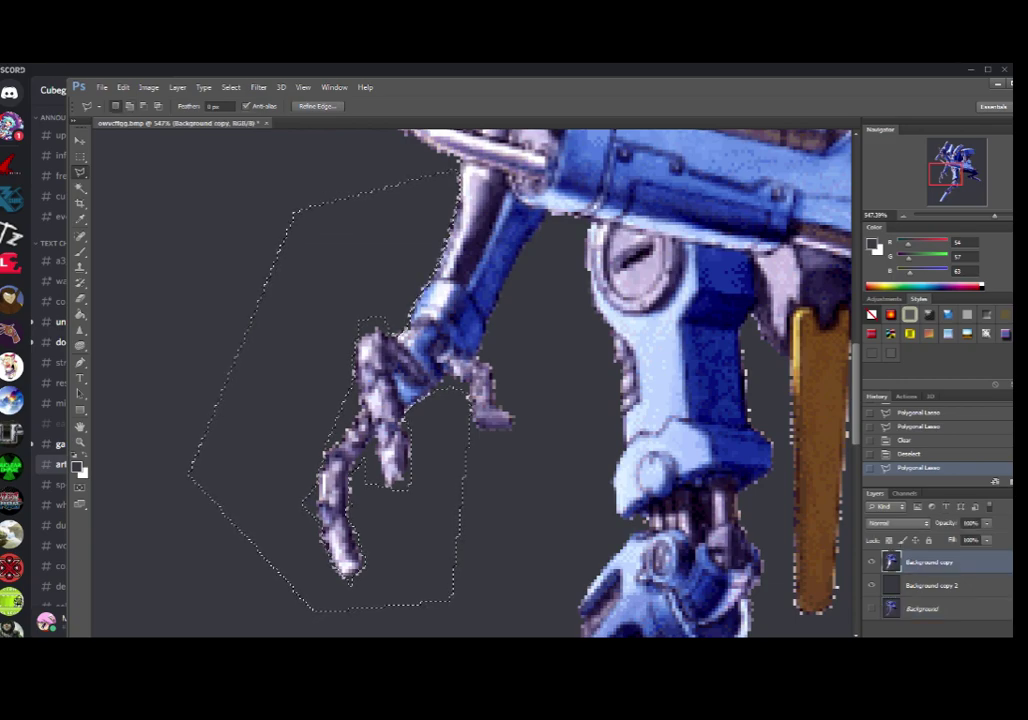
key(Delete)
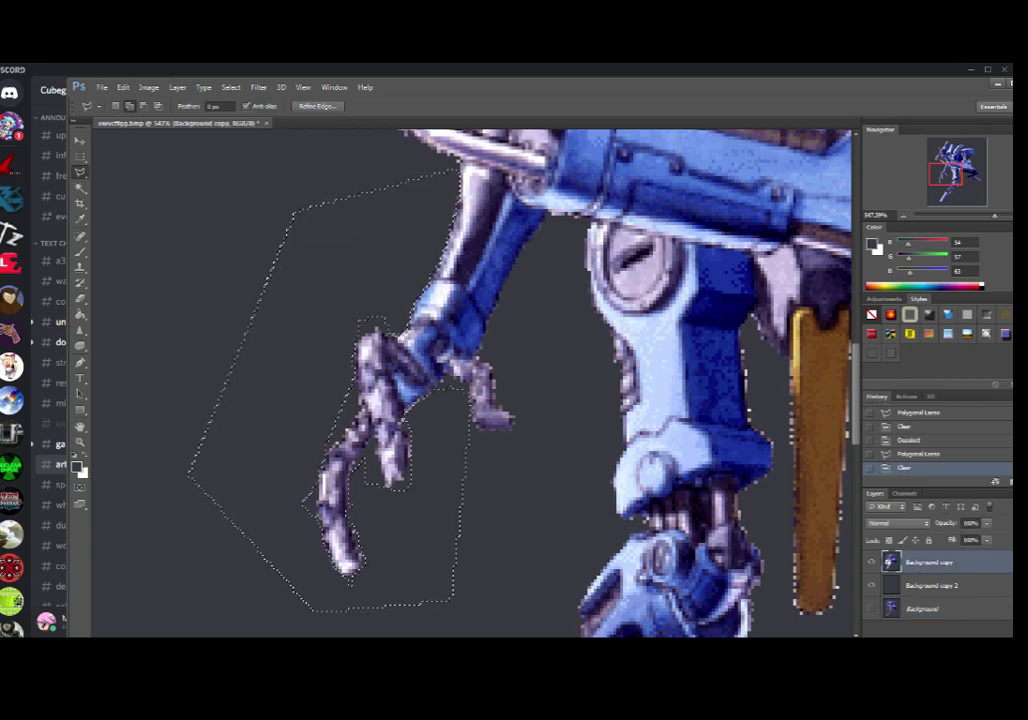
click(177, 88)
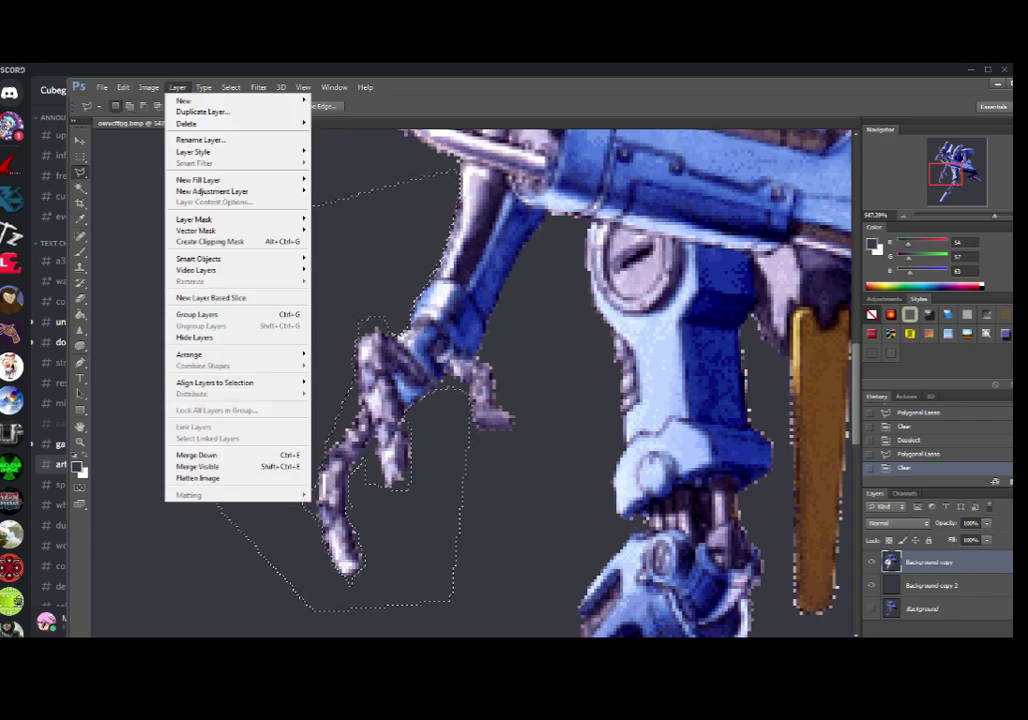
click(146, 100)
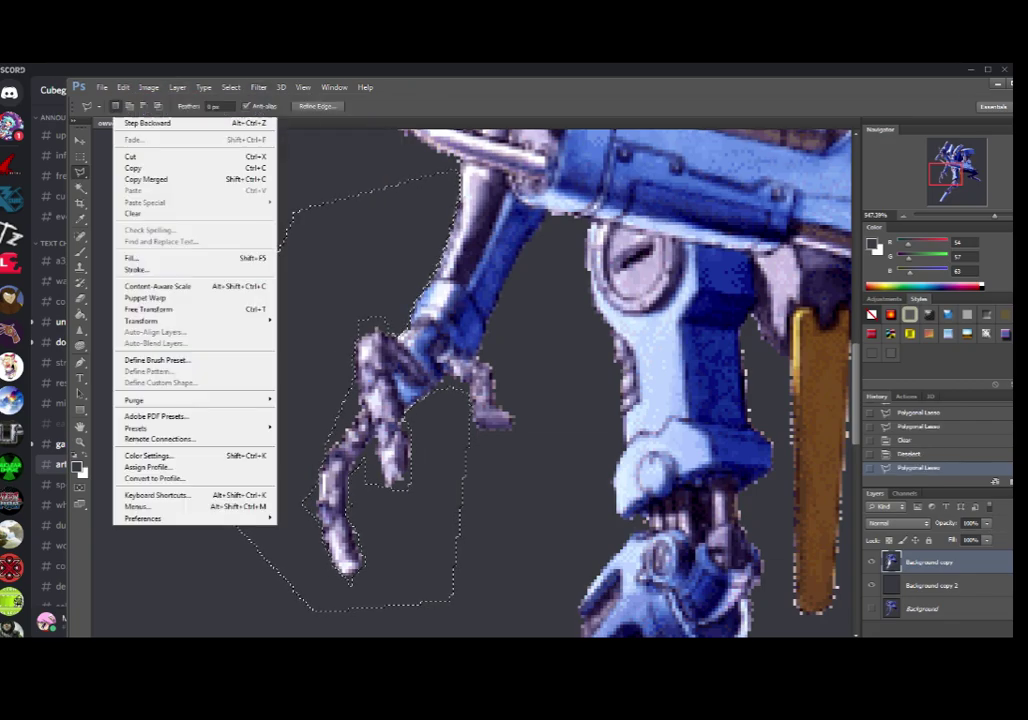
click(123, 87)
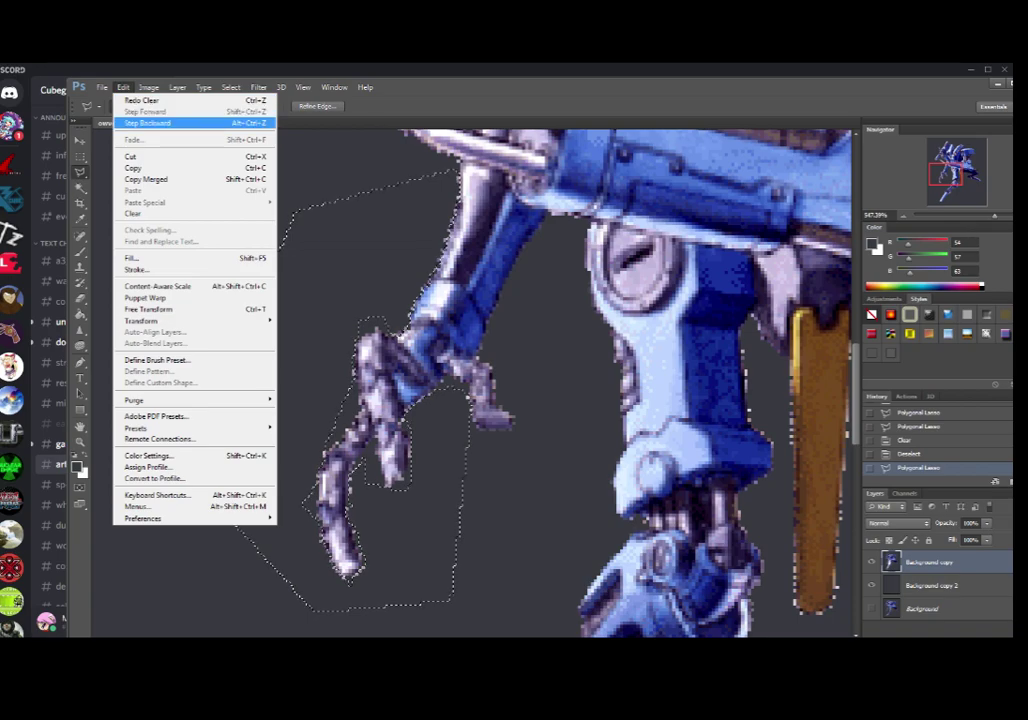
click(145, 111)
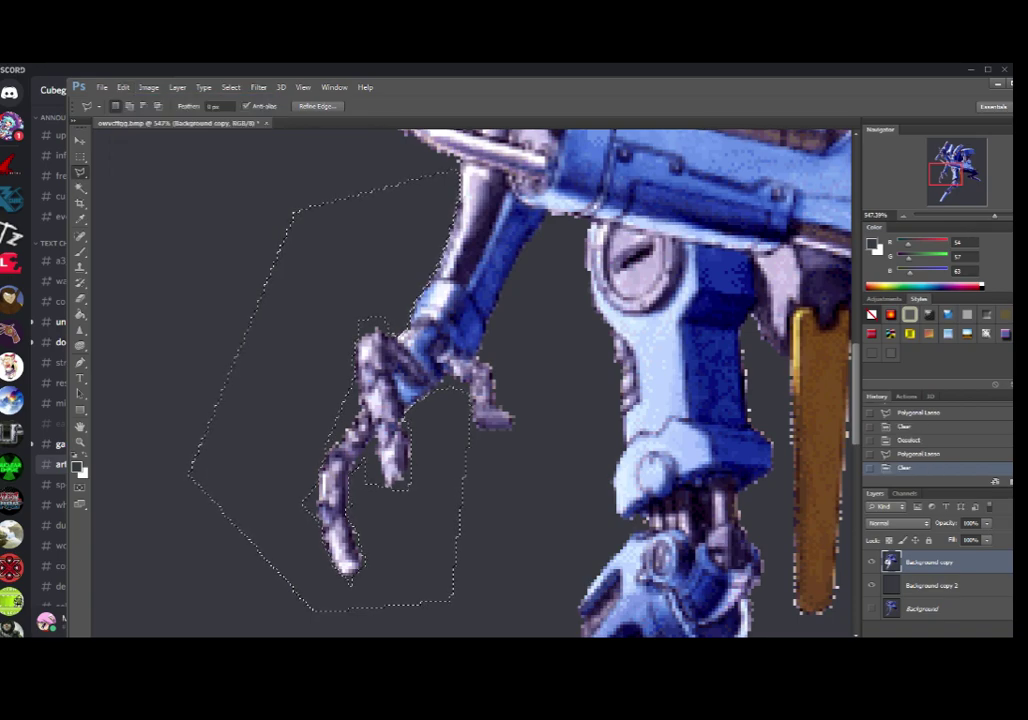
click(231, 87)
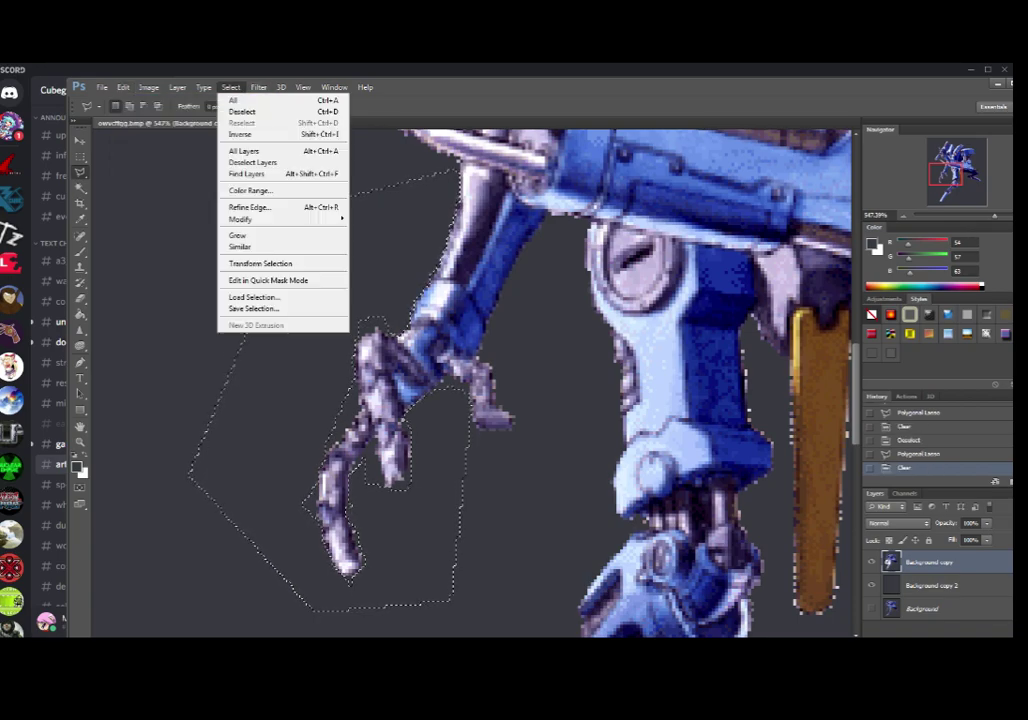
click(245, 110)
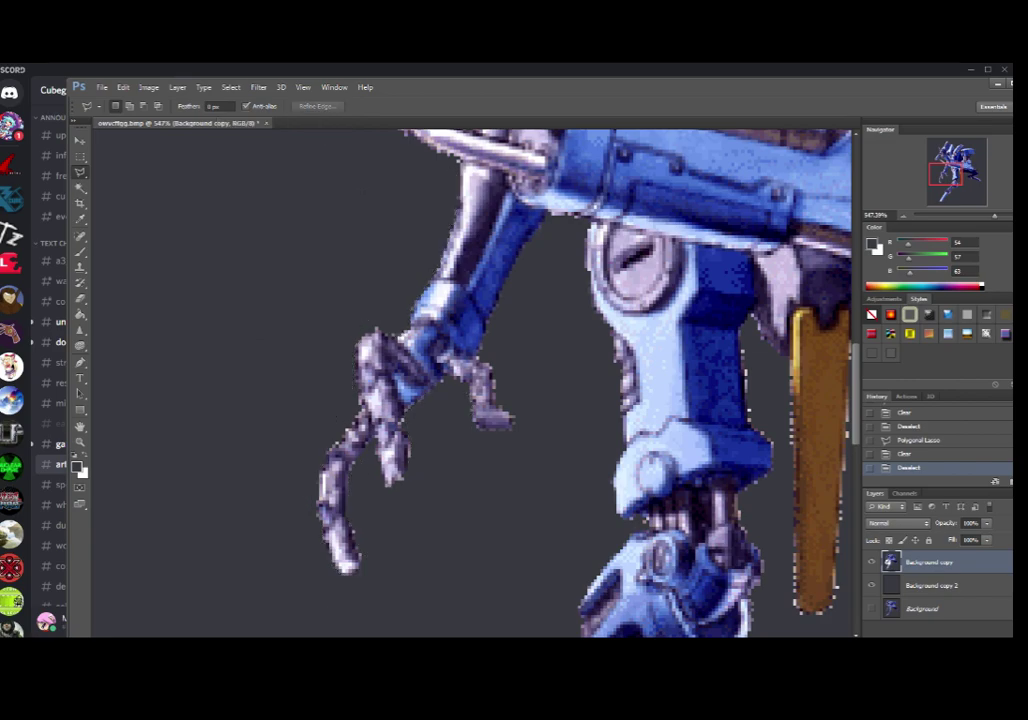
Step: Hide the dark gray Background copy 2 layer to check the cleared area, then view only the original Background layer
click(871, 585)
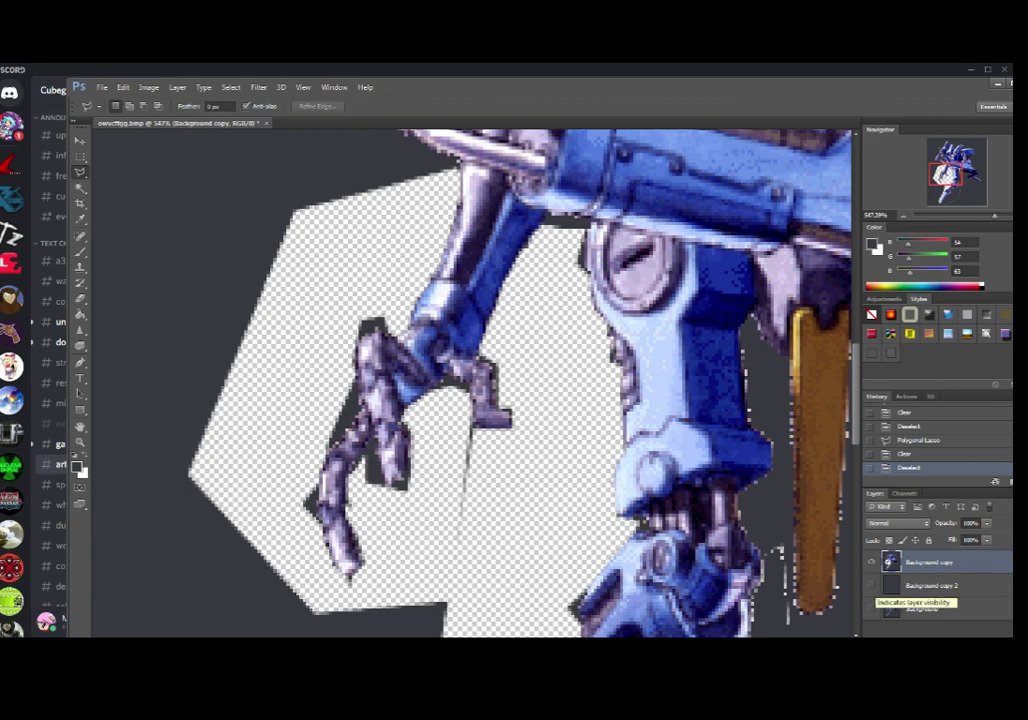
click(930, 585)
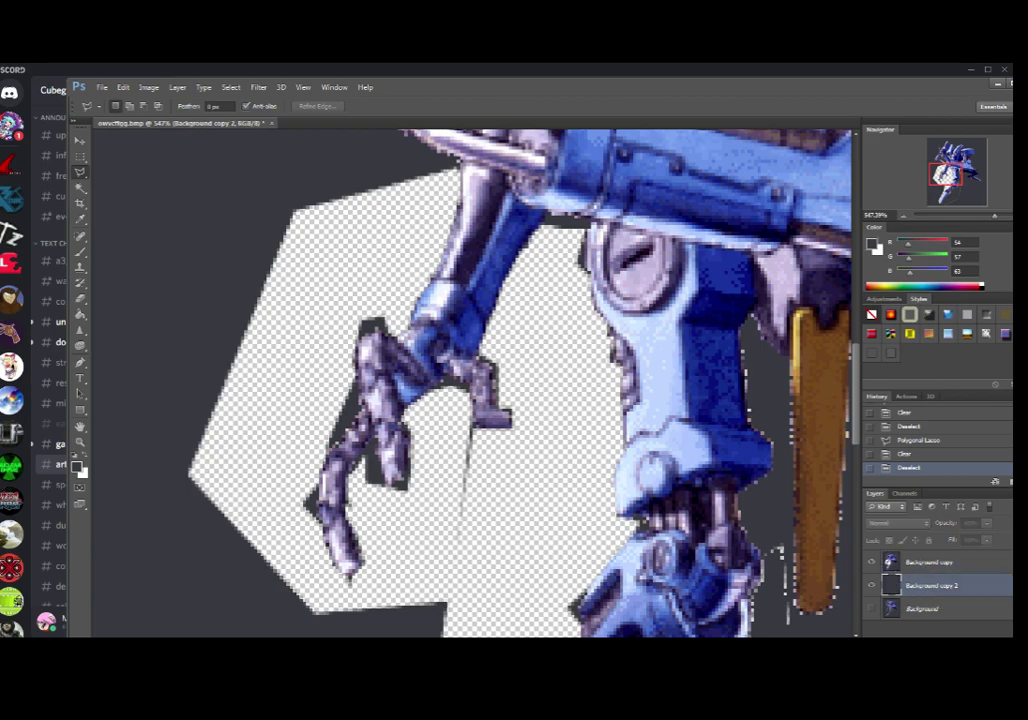
click(871, 585)
click(922, 608)
click(871, 608)
click(871, 562)
click(871, 585)
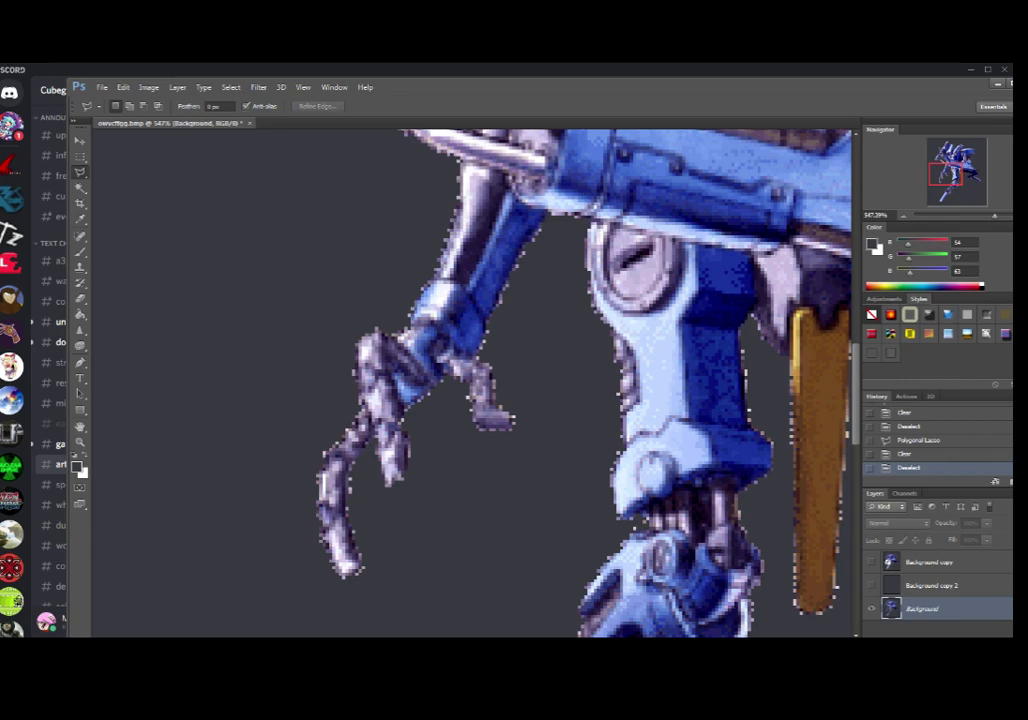
scroll(472, 383, down, 12)
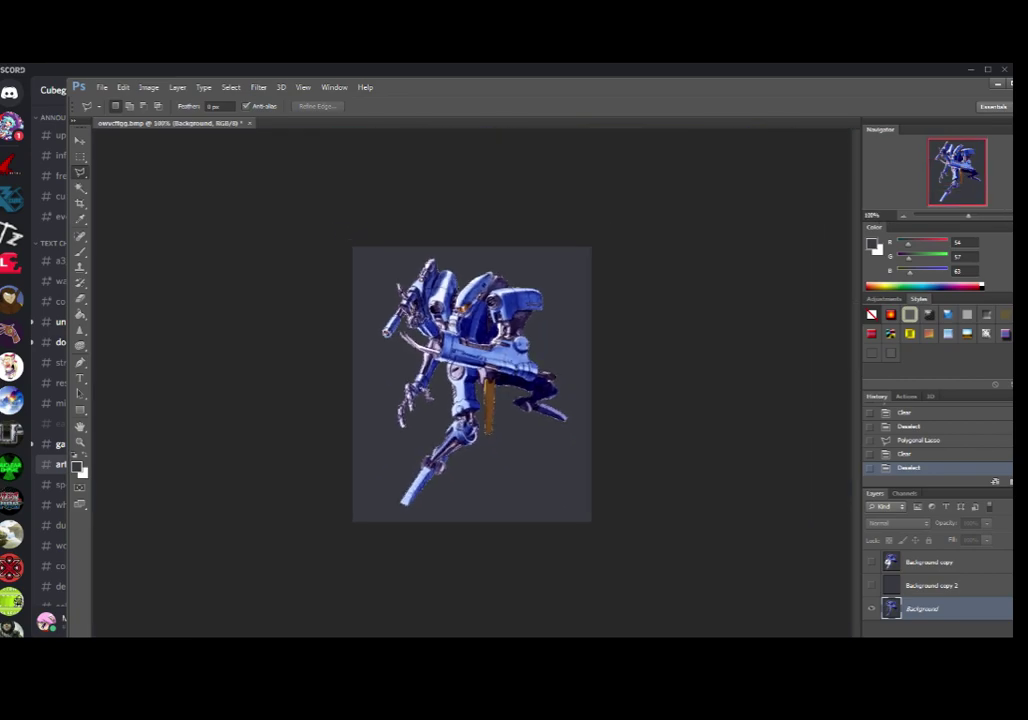
Step: Compare the mech cutout with the original by toggling layer visibility, ending with only Background copy and Background copy 2 shown
click(871, 562)
click(871, 585)
click(871, 608)
click(871, 562)
click(871, 562)
click(871, 608)
click(871, 585)
click(871, 562)
click(871, 562)
click(871, 608)
click(871, 585)
Step: Switch to Discord to read the new Fuzzy Select advice in art_modding, and return to Photoshop
key(alt+Tab)
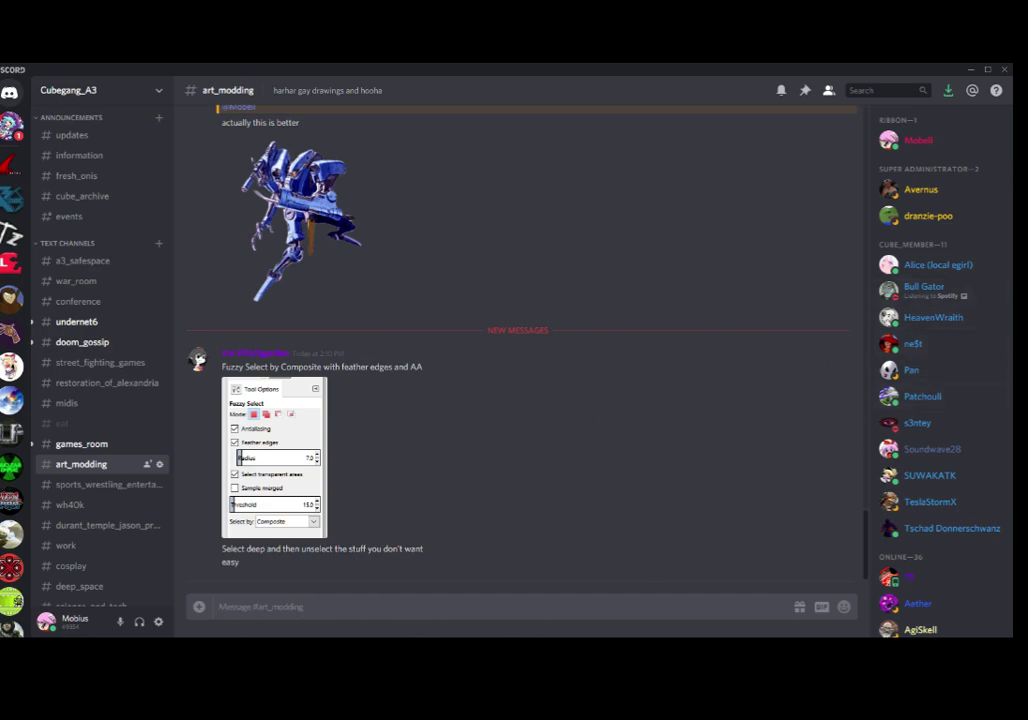
key(alt+Tab)
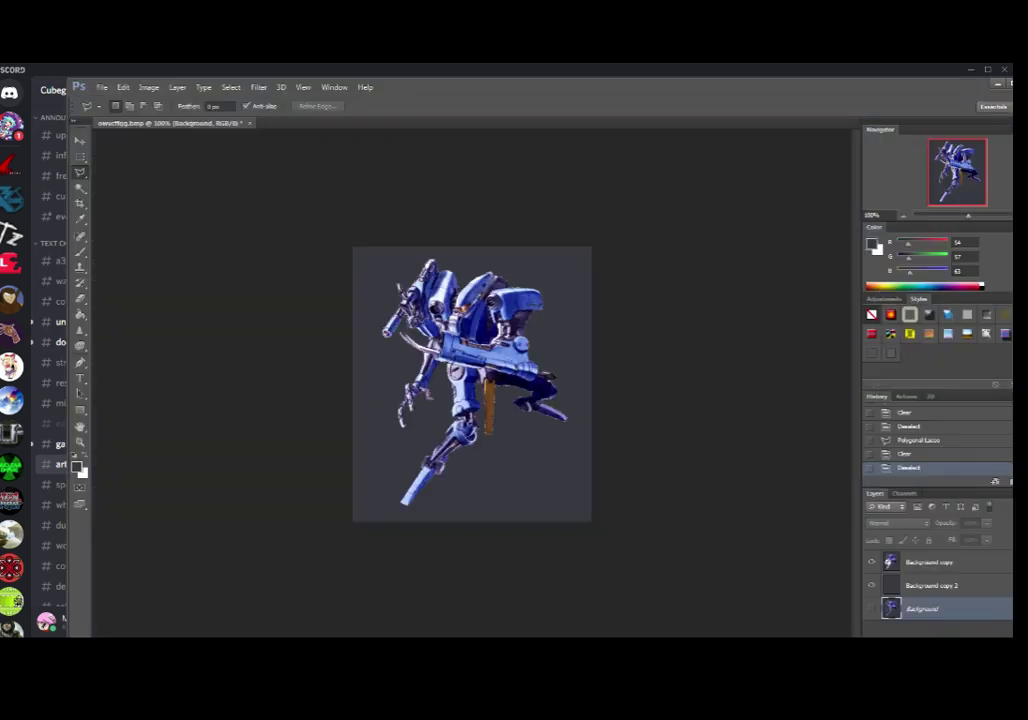
Step: With the Polygonal Lasso, outline the gap between the gun barrel, forearm and thin curved prongs, looping below the prongs
scroll(473, 383, up, 10)
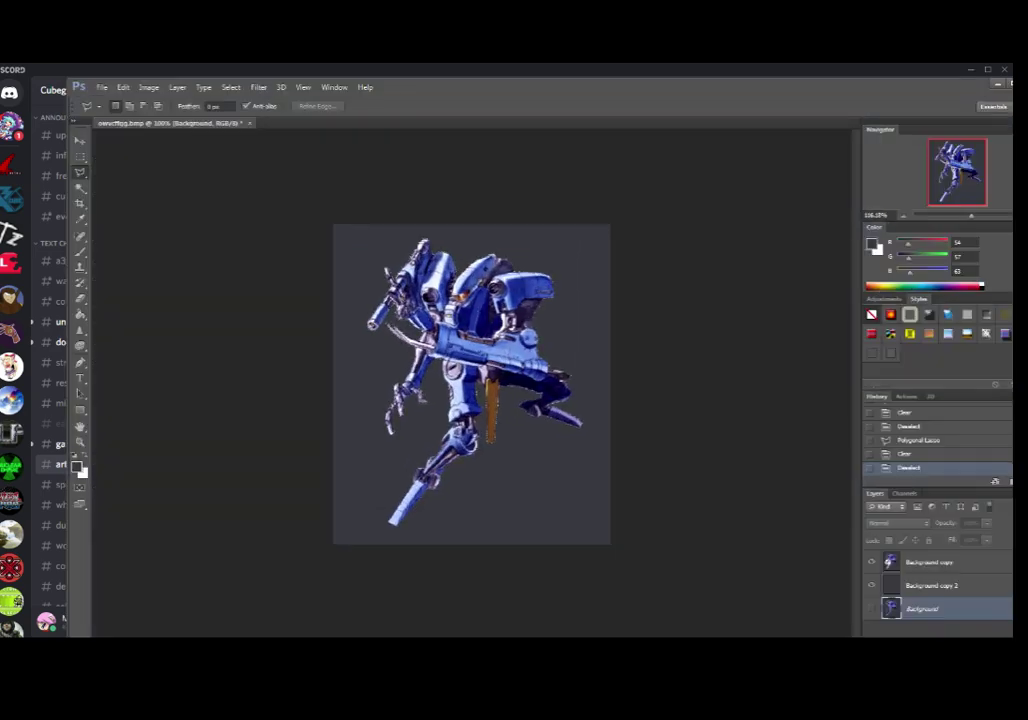
drag(440, 340, 622, 603)
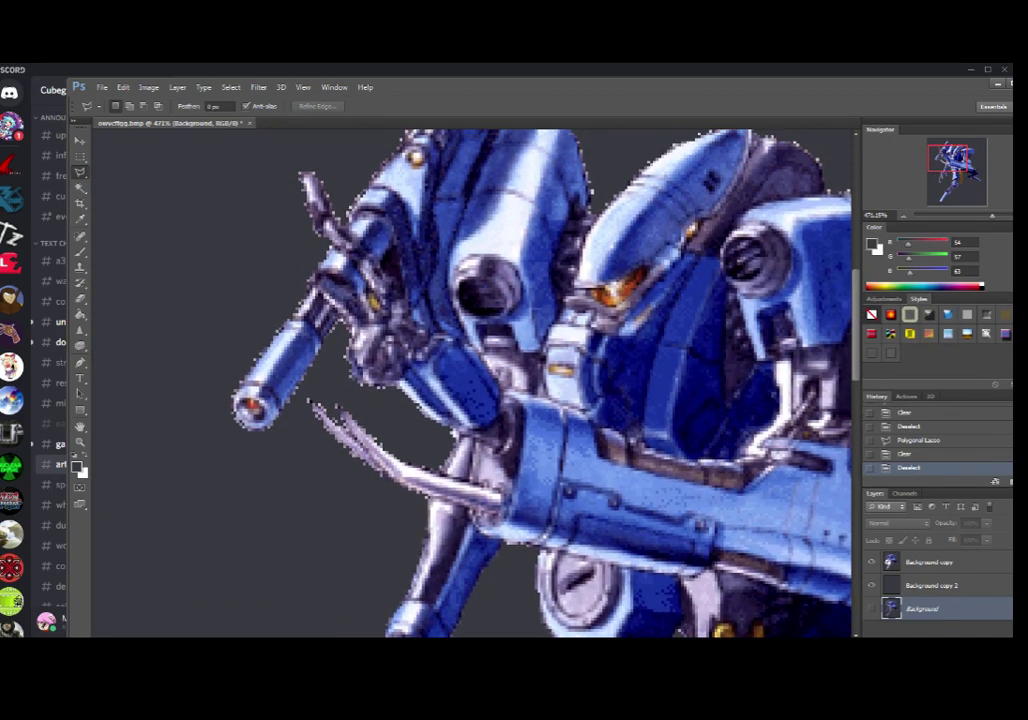
scroll(473, 400, up, 5)
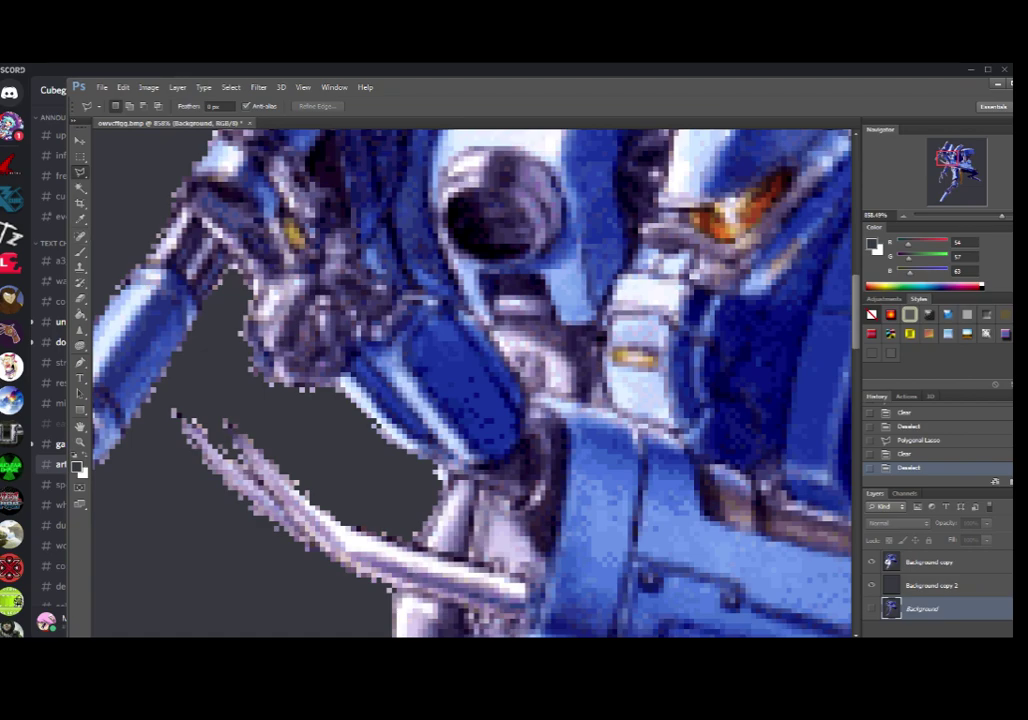
scroll(472, 383, left, 3)
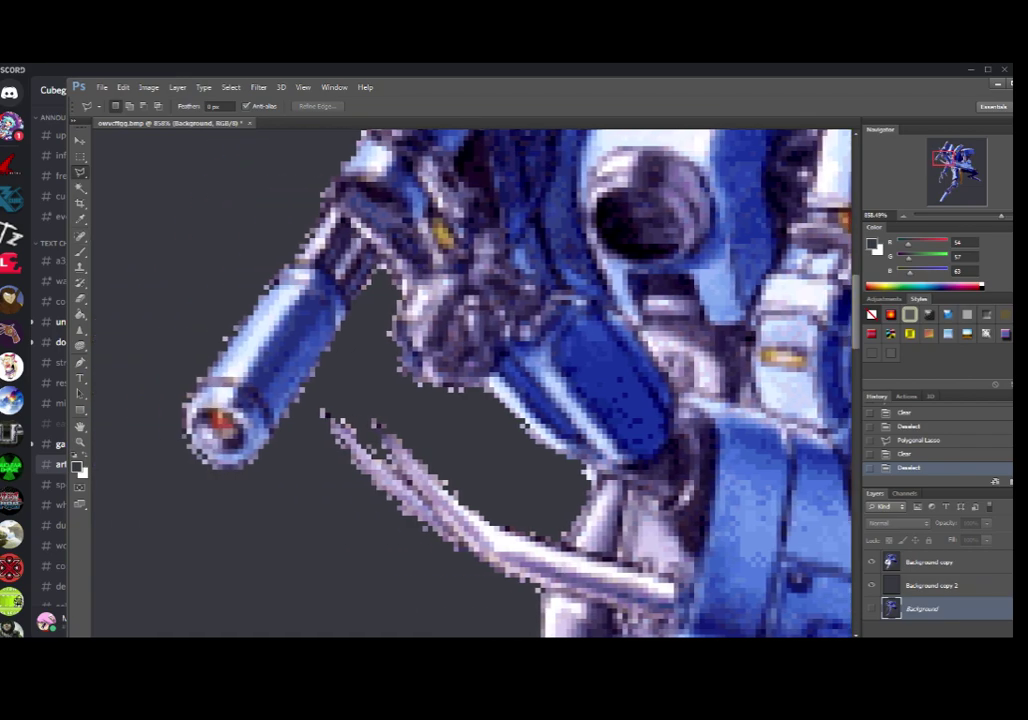
click(541, 590)
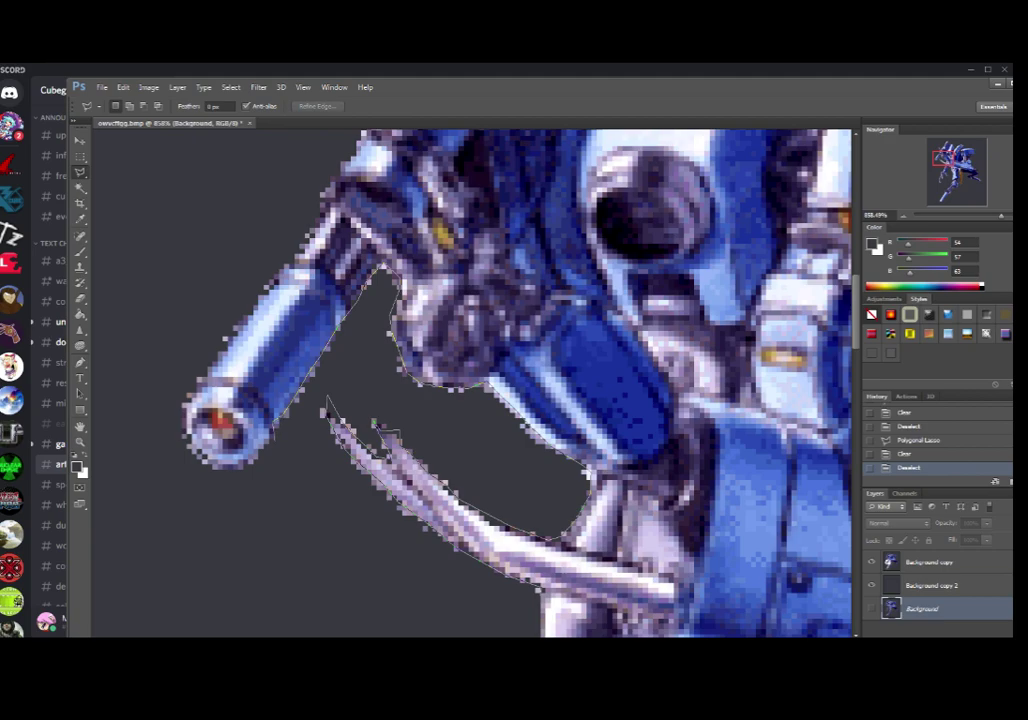
click(306, 503)
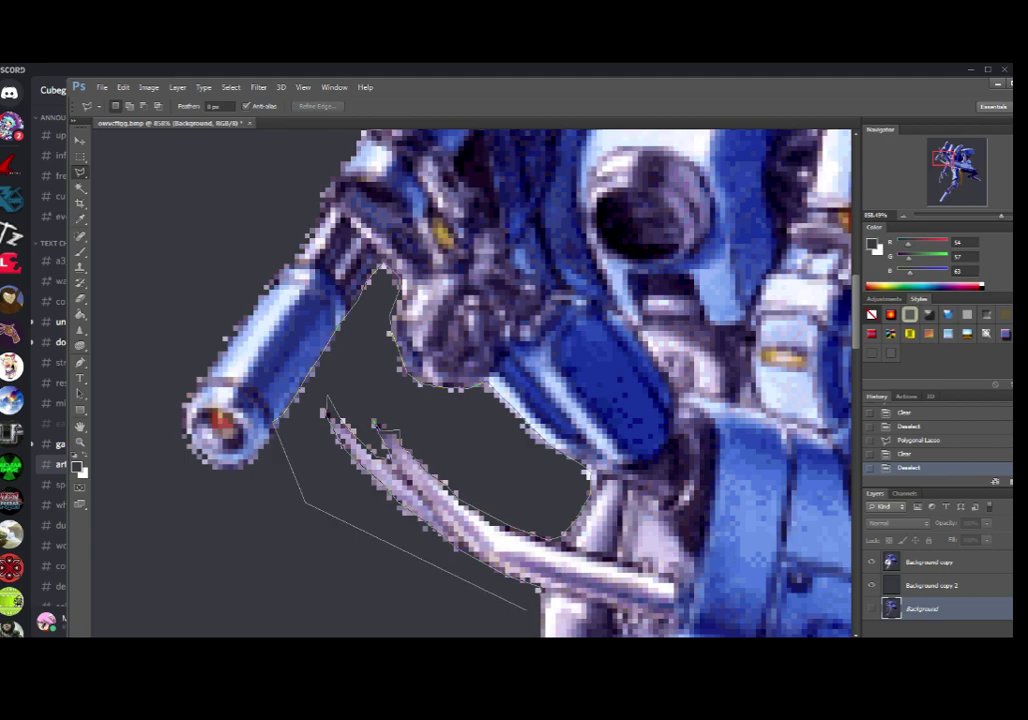
click(540, 594)
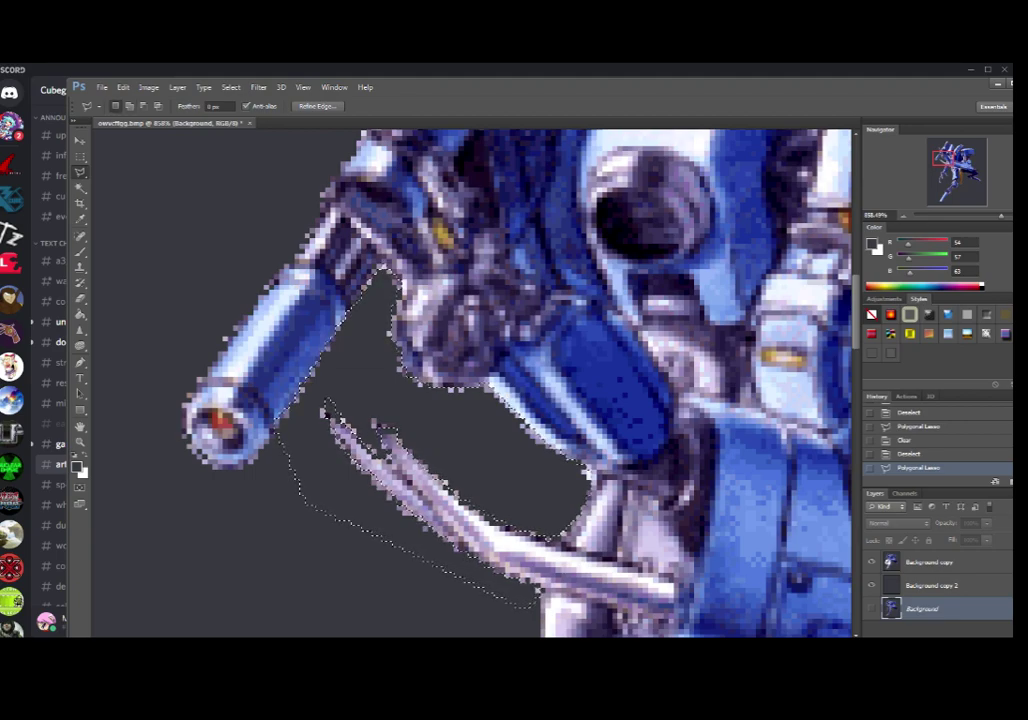
Step: Clear the lassoed area around the curved prongs from the Background copy layer
click(930, 562)
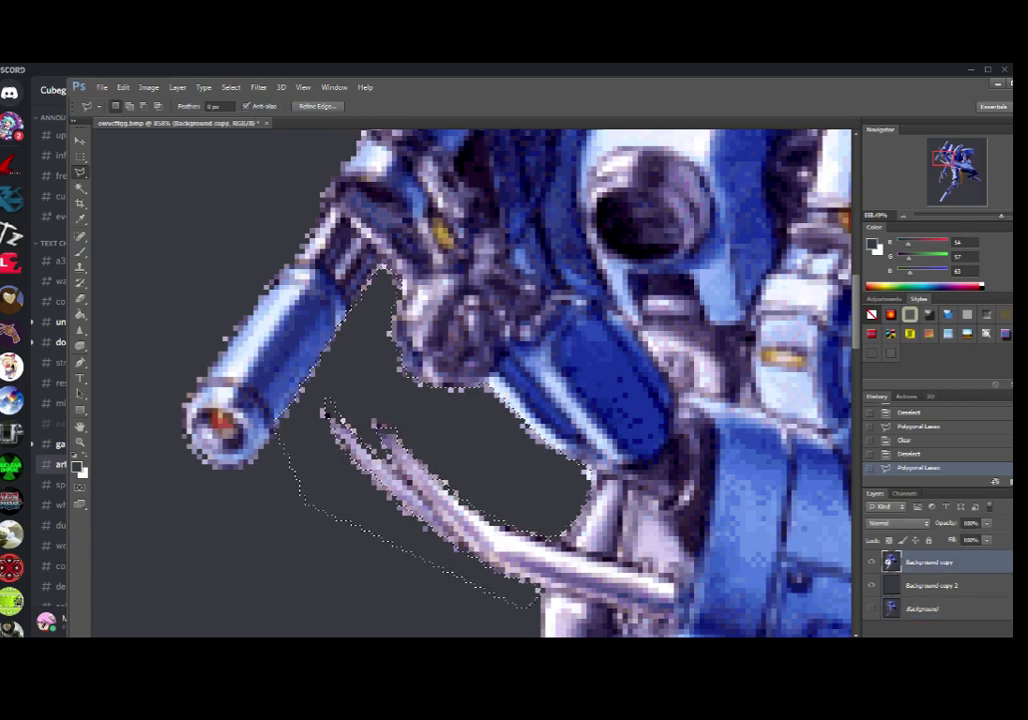
key(Delete)
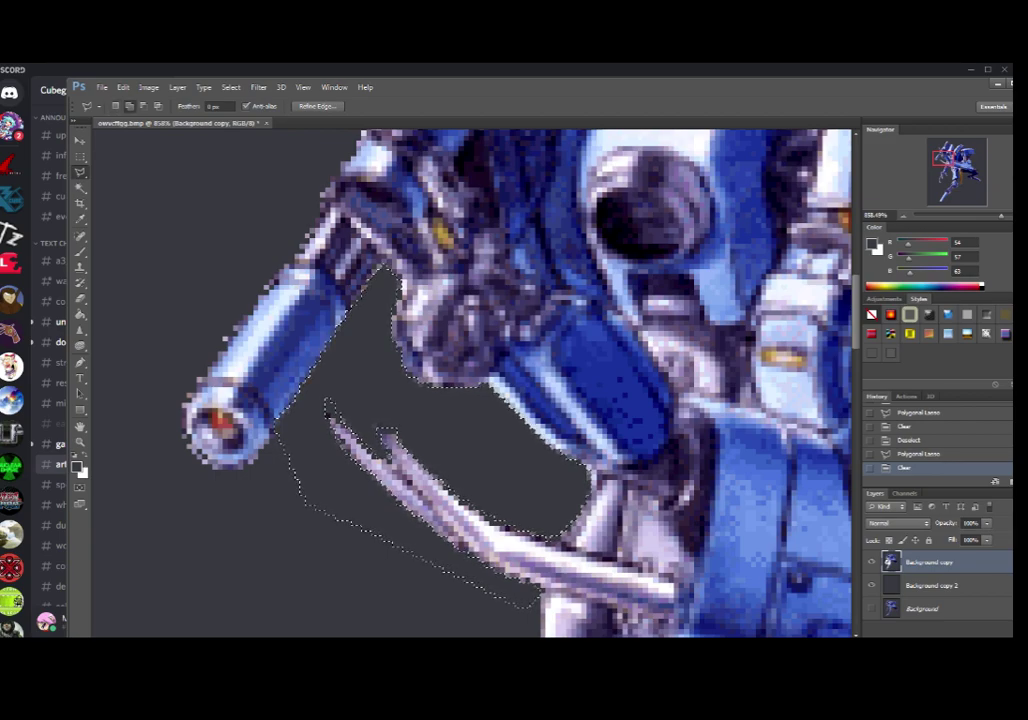
key(ctrl+d)
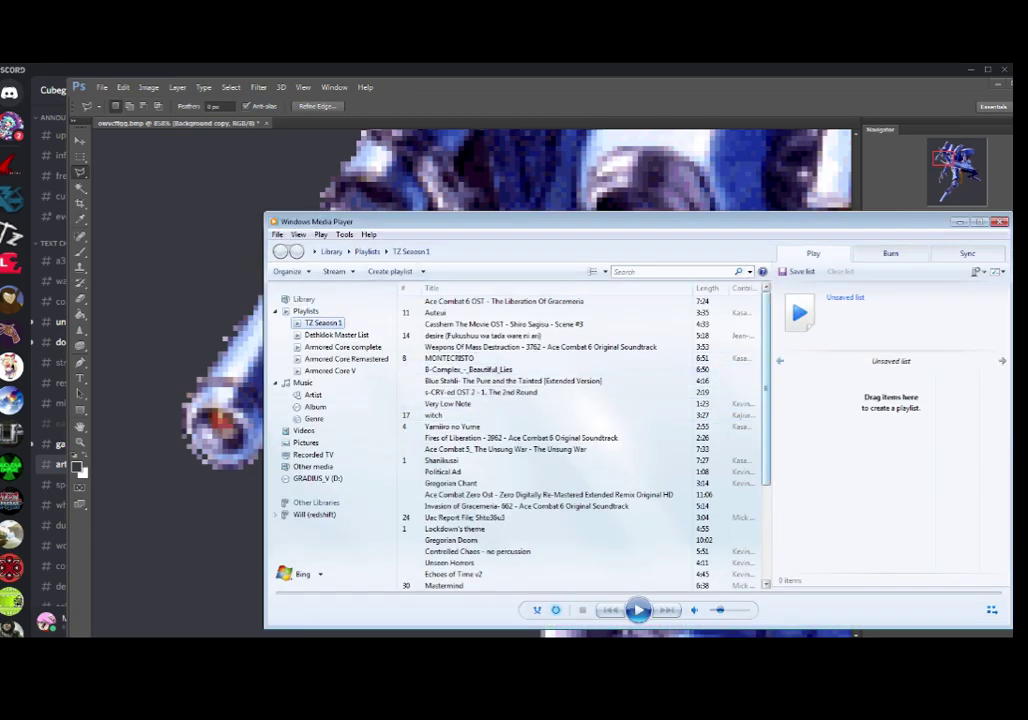
Step: In Windows Media Player, look through the current playlist and bring up the dialog for opening a music file
scroll(580, 440, down, 2)
drag(766, 407, 766, 442)
click(277, 235)
click(298, 248)
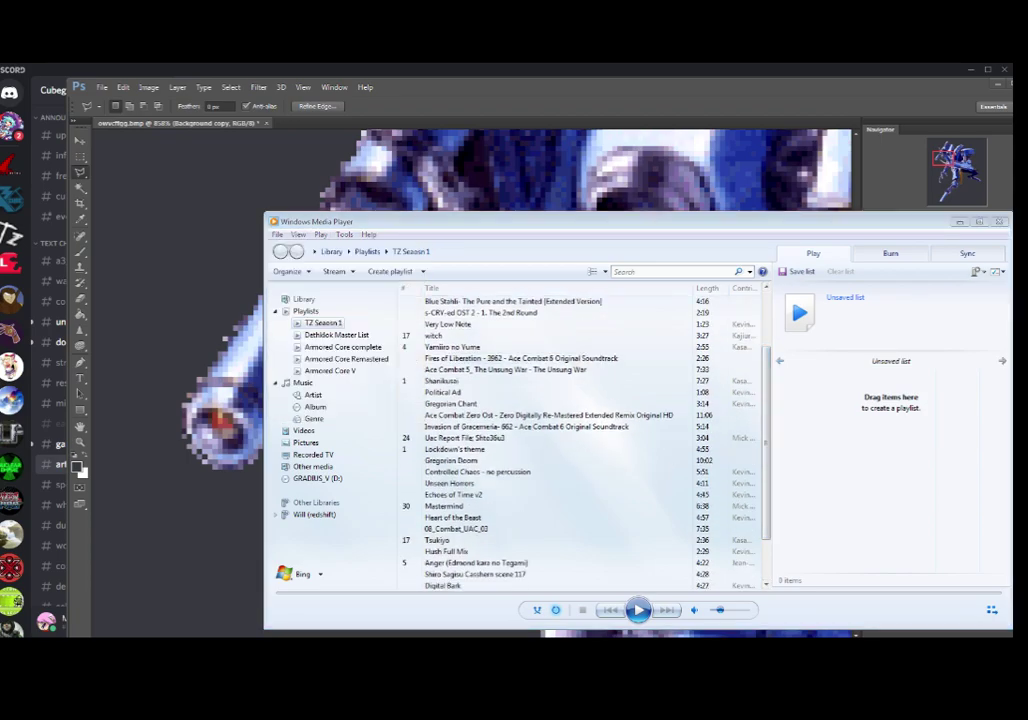
key(ctrl+o)
drag(380, 432, 380, 389)
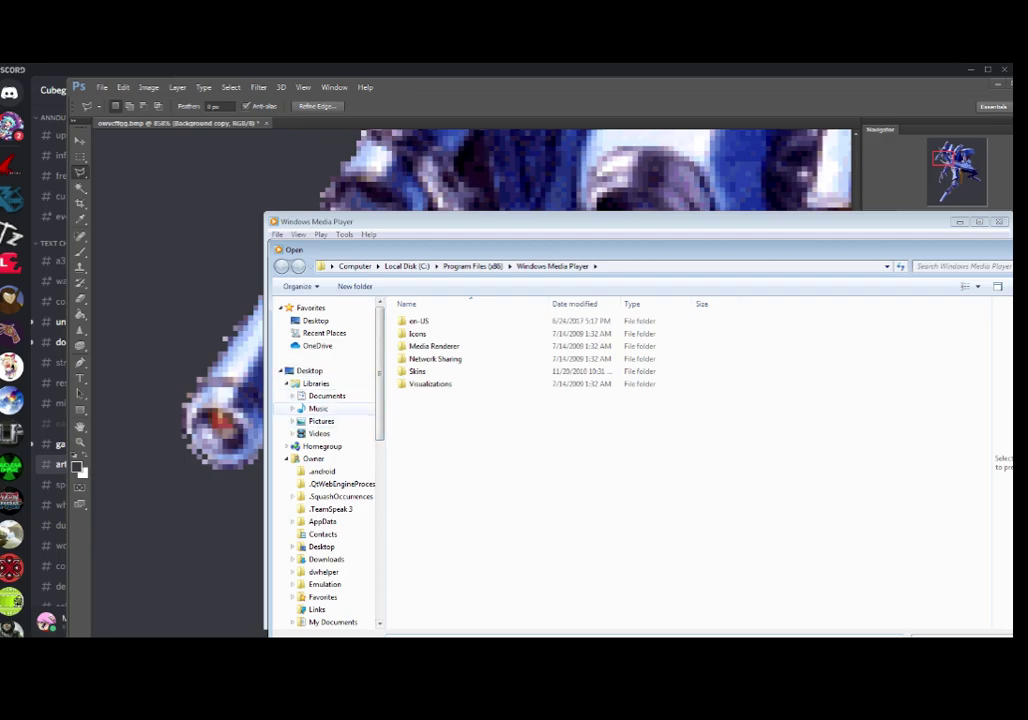
Step: Play "Mobile Suit Gundam Extreme VS - The End Of Authority (20140312)" from the Music library and minimize the player
click(318, 409)
scroll(938, 332, down, 3)
scroll(938, 332, up, 1)
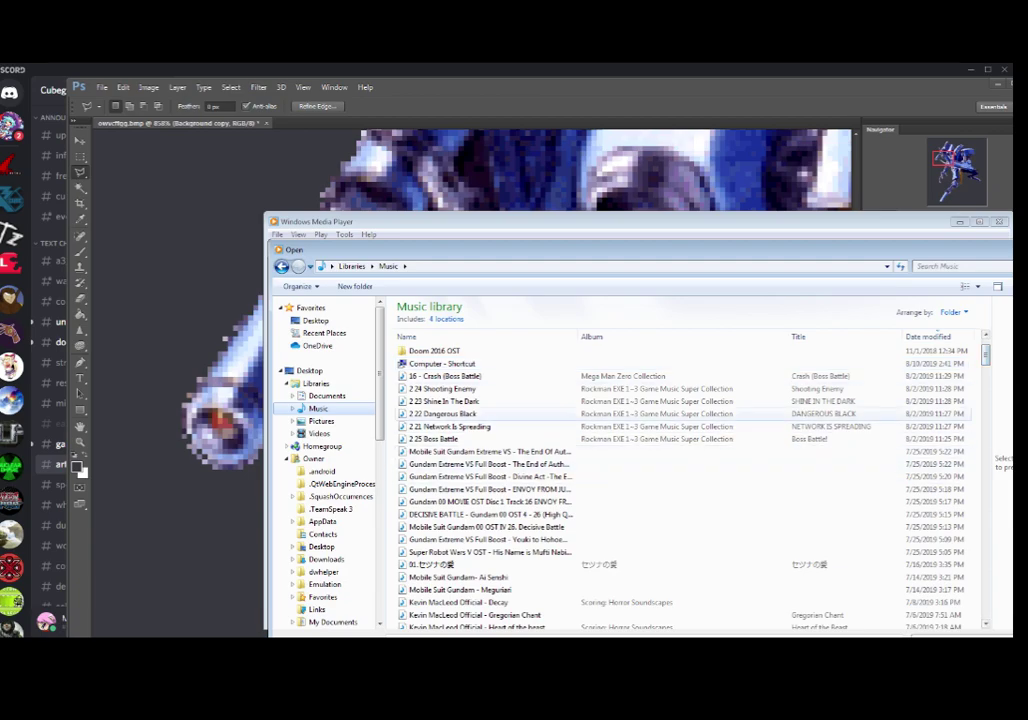
drag(578, 337, 681, 337)
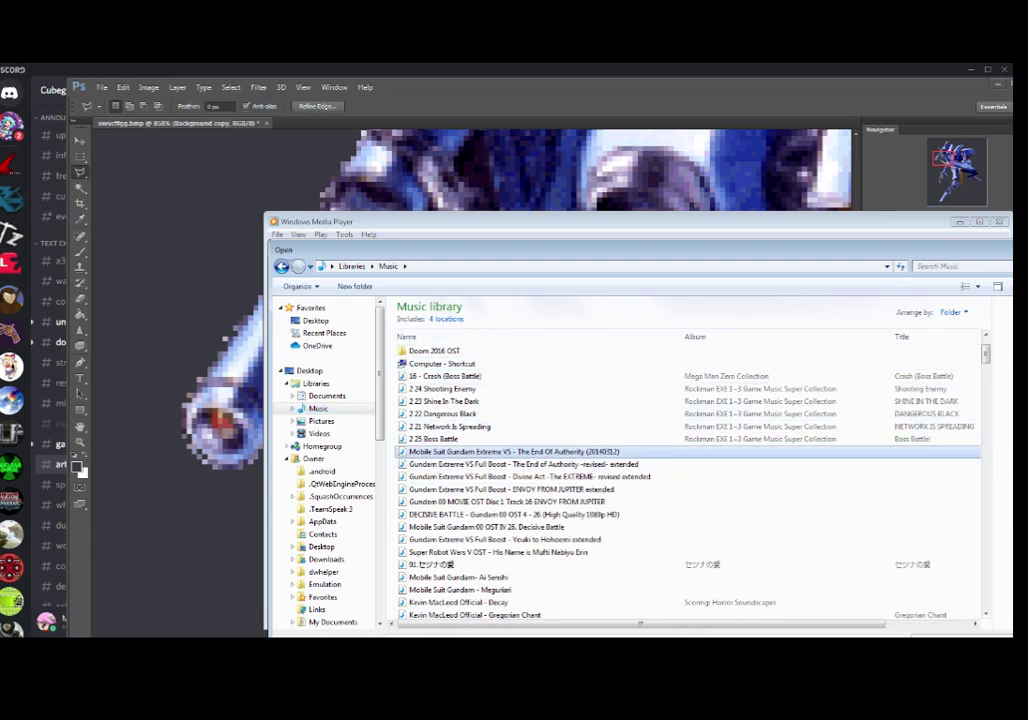
double_click(515, 451)
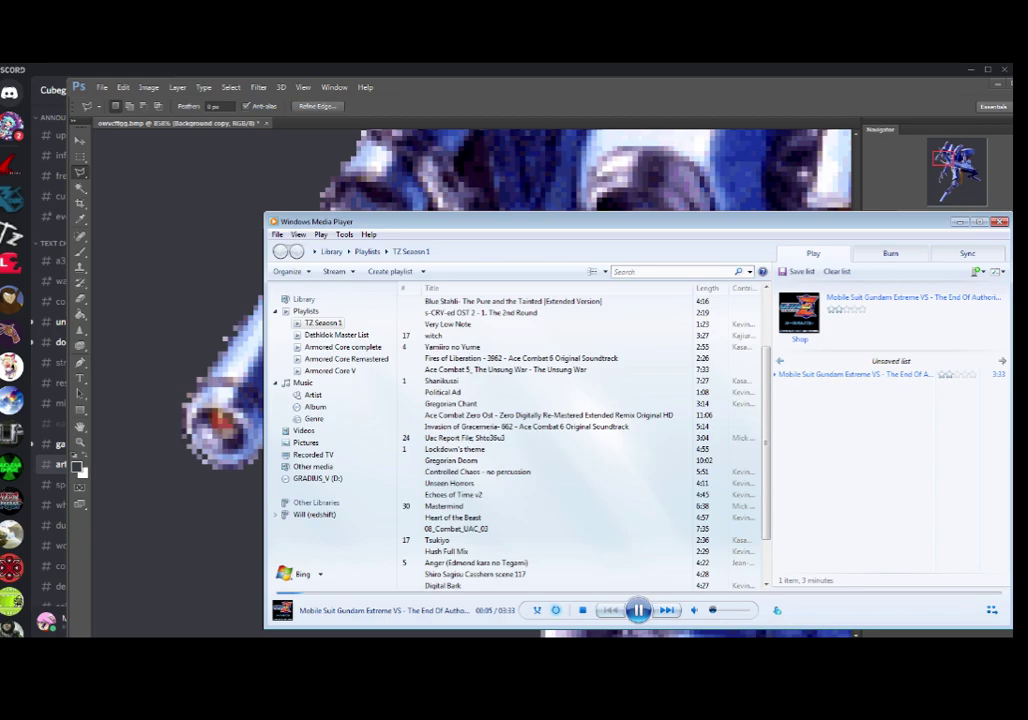
click(960, 222)
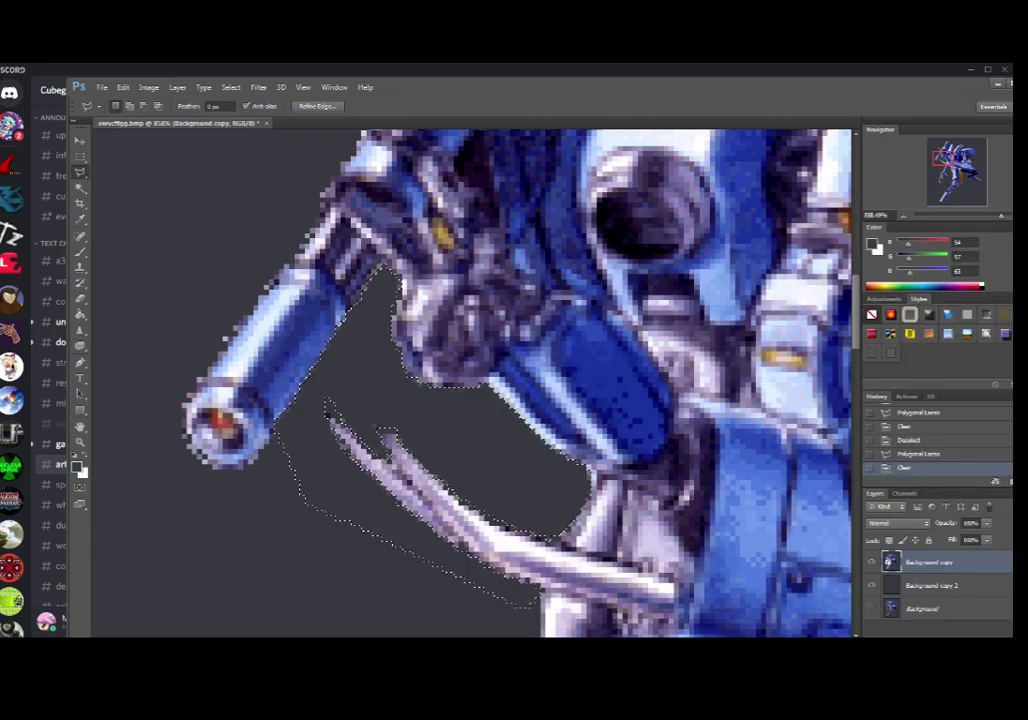
Step: Deselect the prong area and lasso the background outside the gun barrel, around its muzzle and along its outer edge
click(230, 87)
click(242, 111)
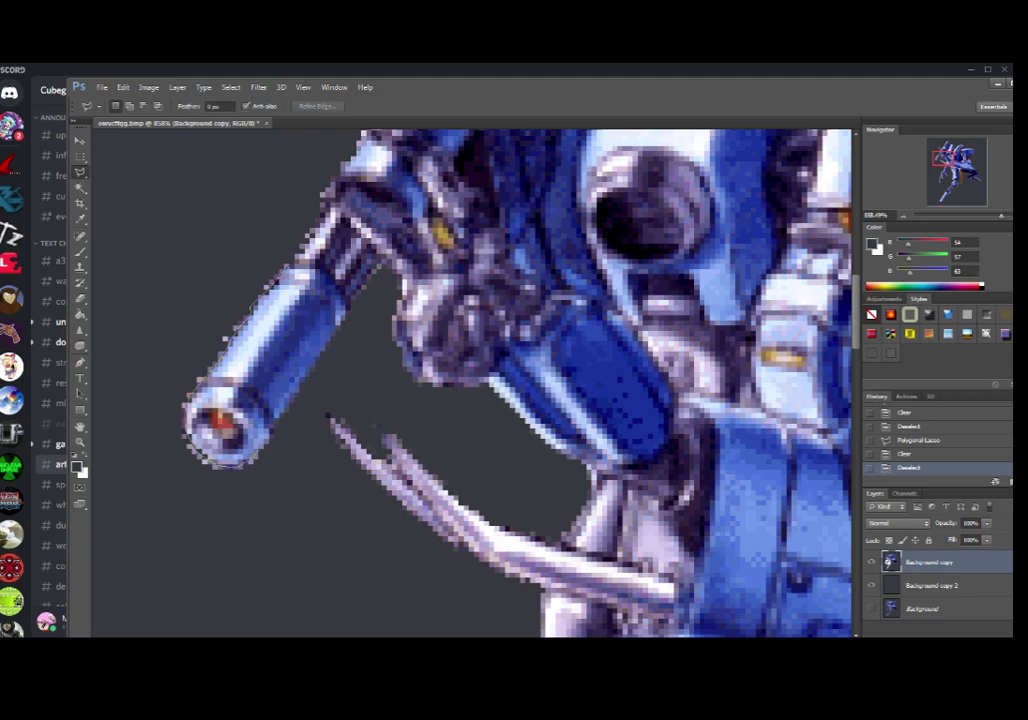
click(275, 440)
click(243, 500)
click(150, 467)
click(174, 360)
click(276, 259)
click(289, 250)
click(293, 263)
Step: Clear the lassoed background beside the gun barrel from Background copy and deselect
key(Delete)
click(231, 87)
click(241, 108)
Step: With the Polygonal Lasso, trace from the wrist above the gun barrel up the outer side of the raised finger
scroll(470, 380, up, 5)
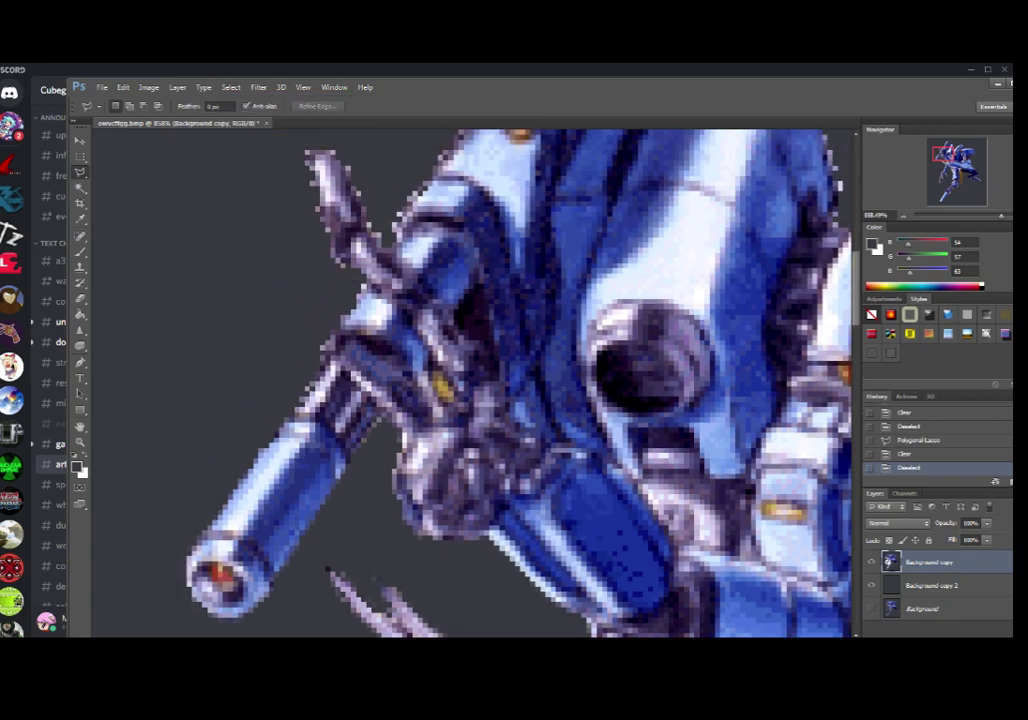
scroll(470, 380, up, 2)
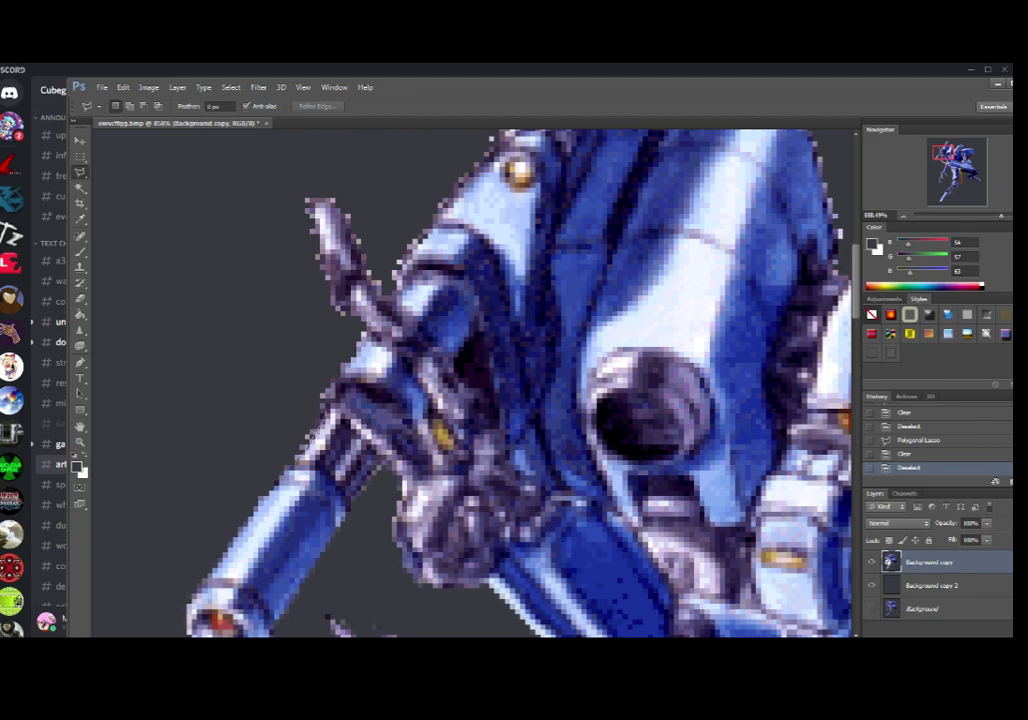
click(325, 406)
click(331, 309)
click(322, 280)
click(309, 199)
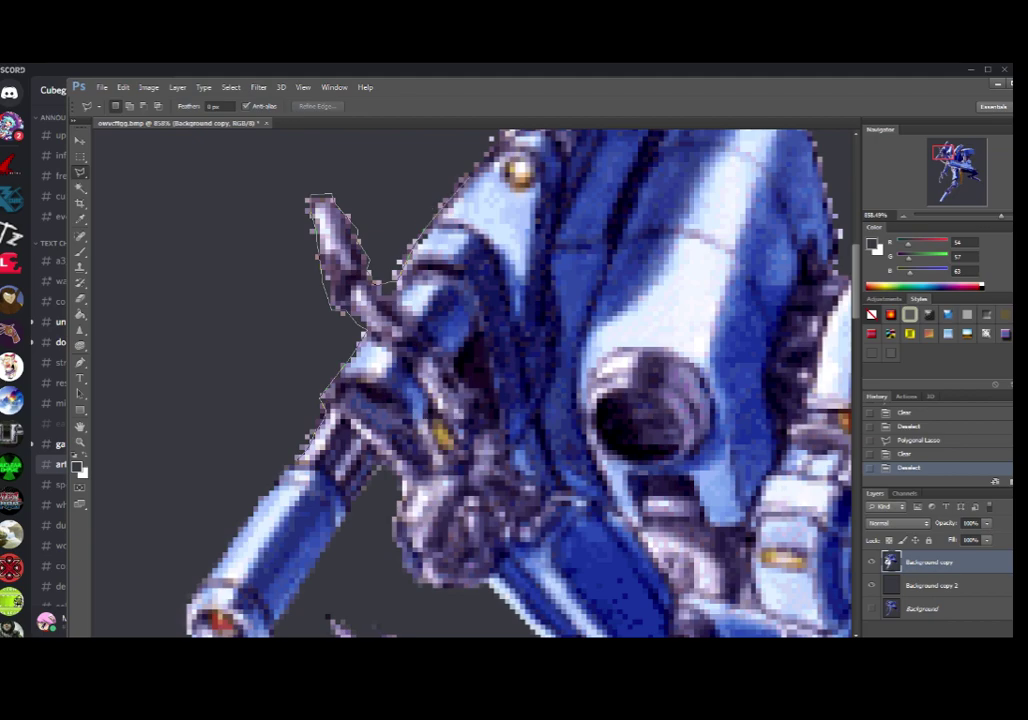
Step: Close the lasso outline through the empty background outside the raised finger, from the upper arm back to the wrist above the gun barrel
click(488, 150)
click(415, 142)
click(225, 160)
click(118, 342)
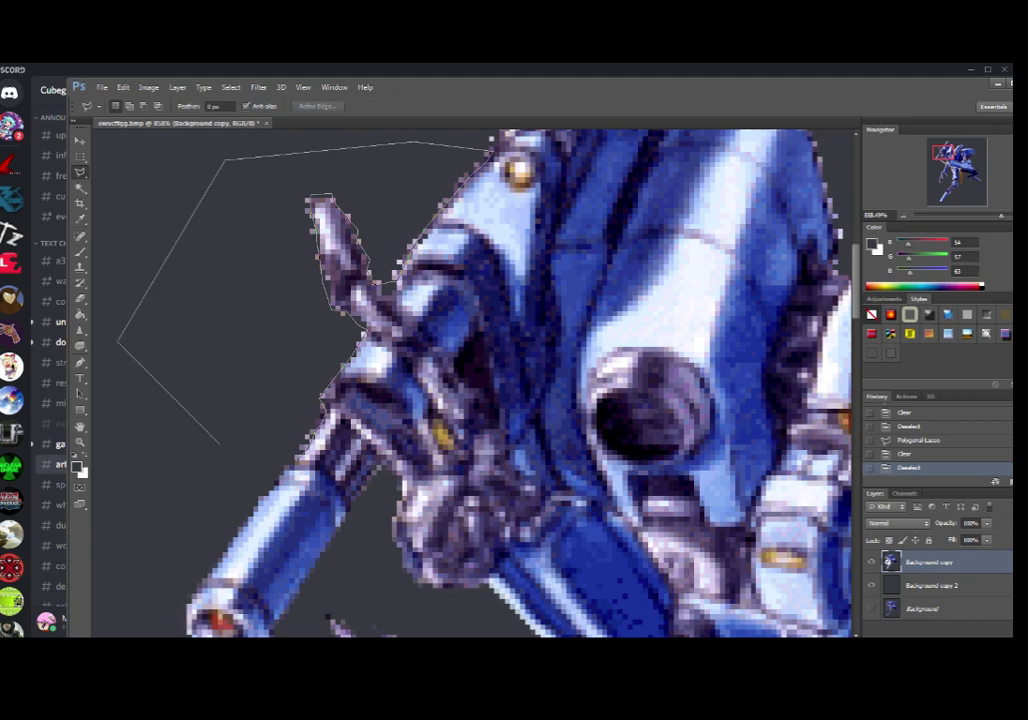
click(228, 483)
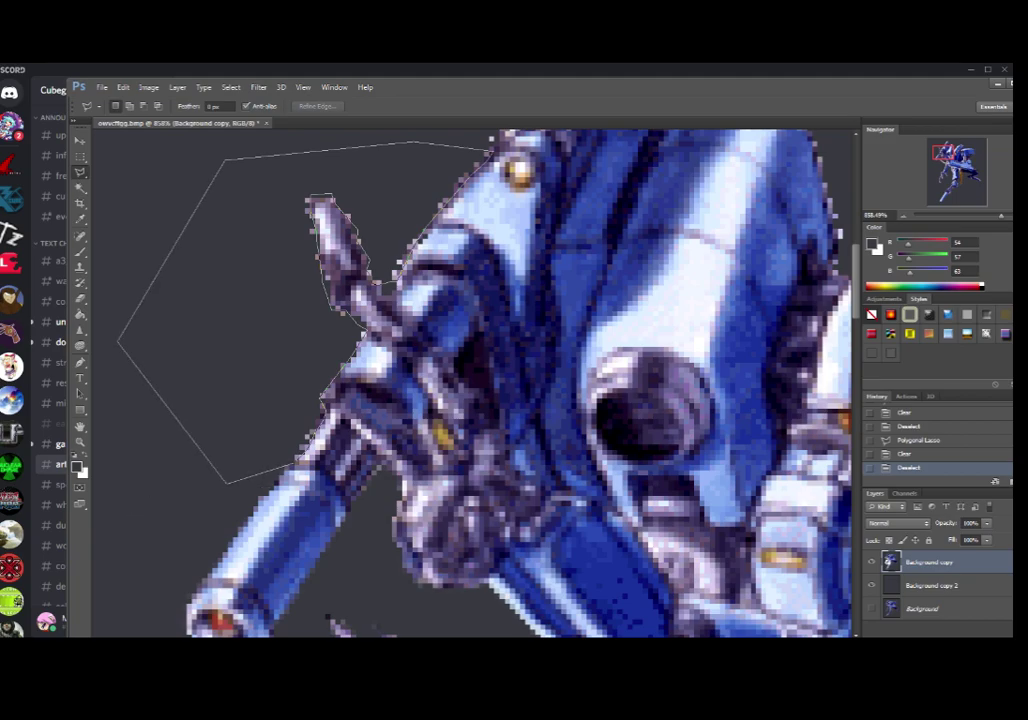
click(288, 463)
Step: Clear the lassoed background around the raised finger from Background copy and deselect
click(129, 106)
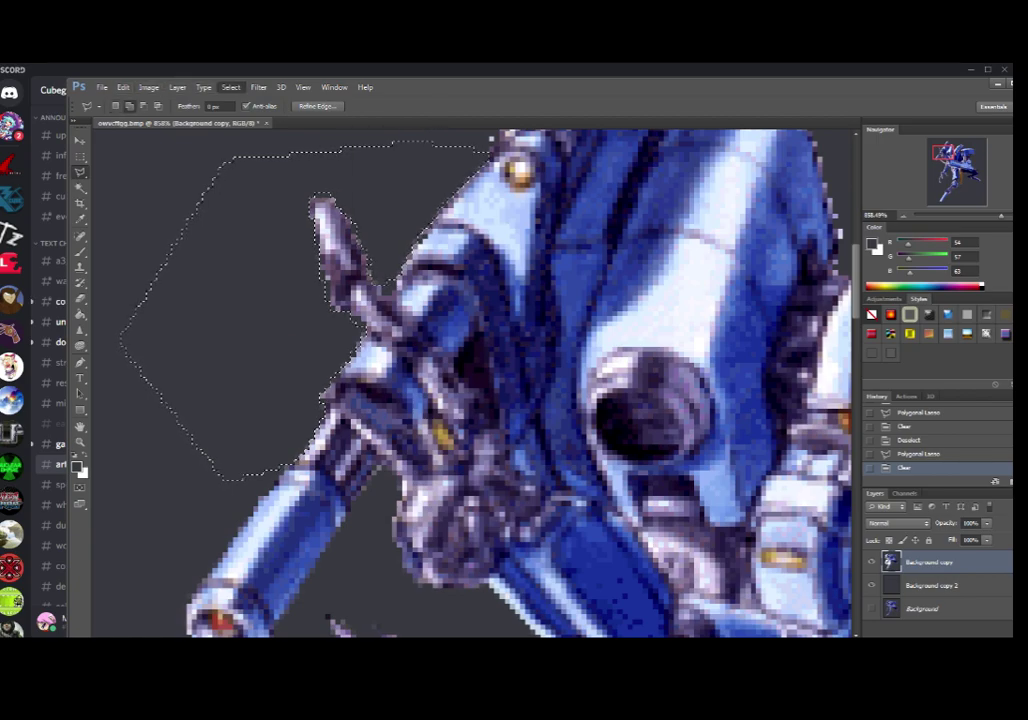
click(258, 87)
click(245, 110)
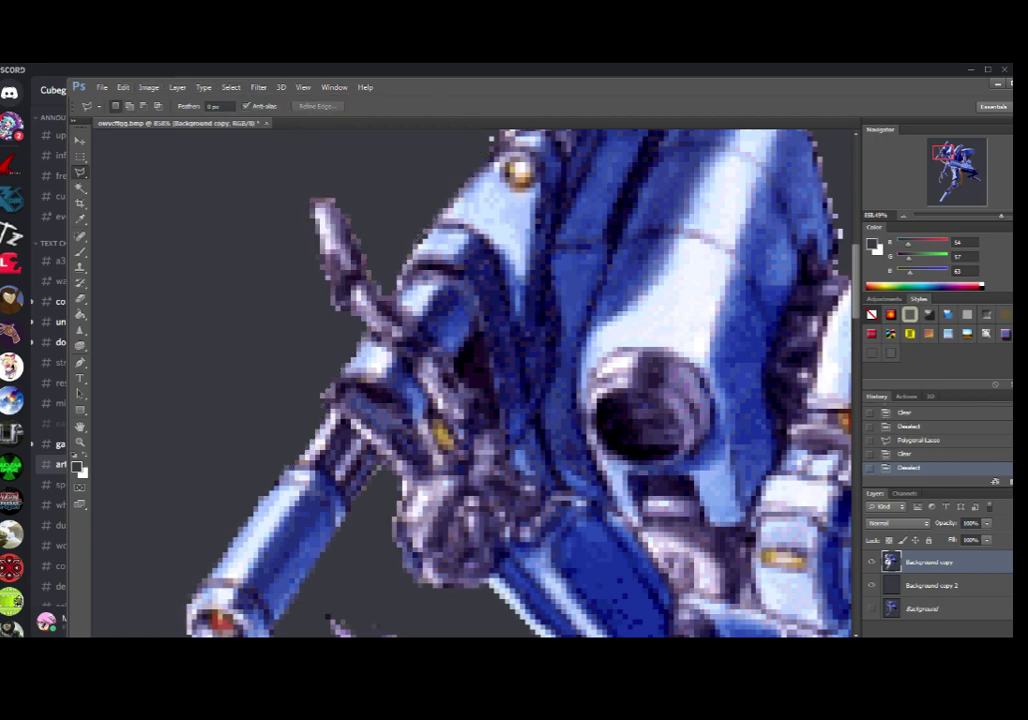
scroll(475, 380, up, 8)
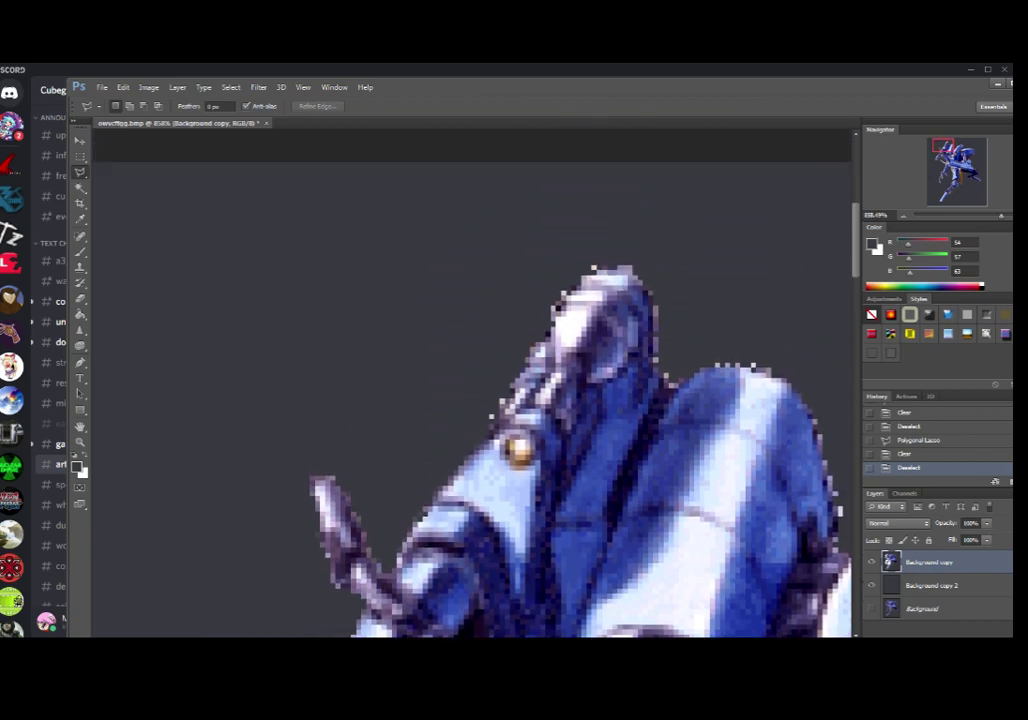
Step: Switch to Discord, check the games_room, doom_gossip and undernet6 channels, and close its window
key(alt+Tab)
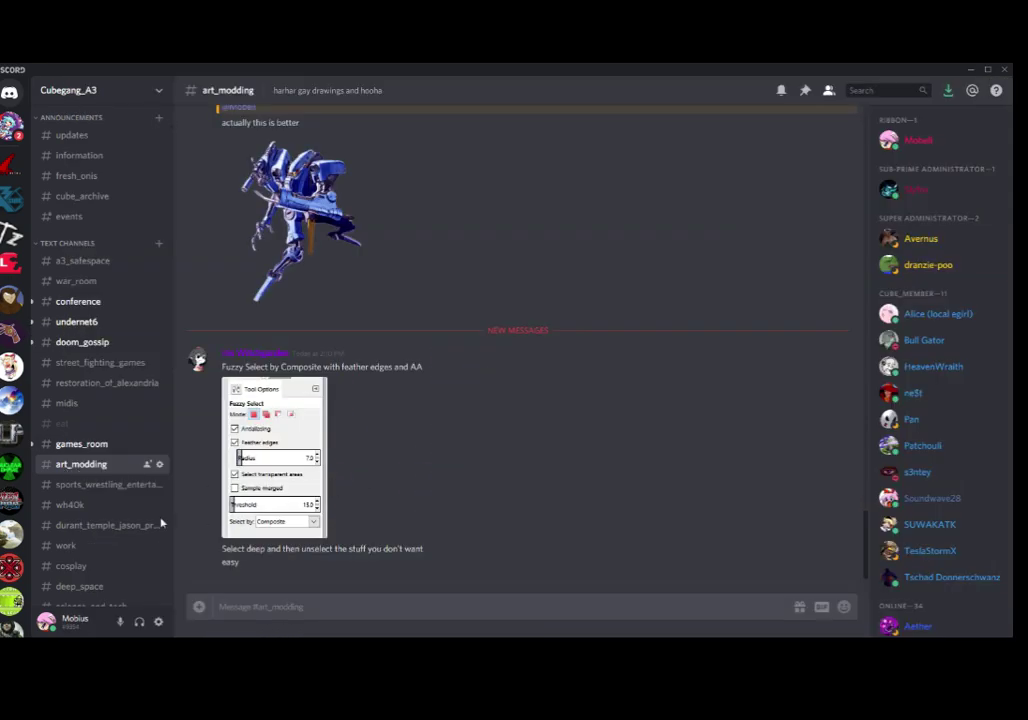
click(80, 444)
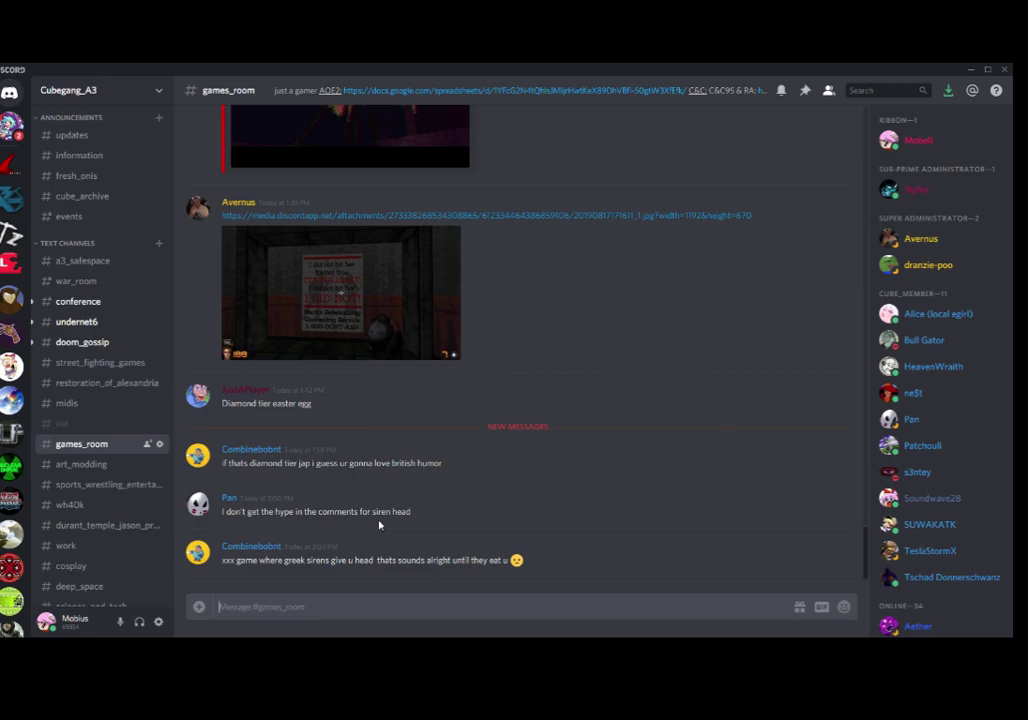
click(140, 342)
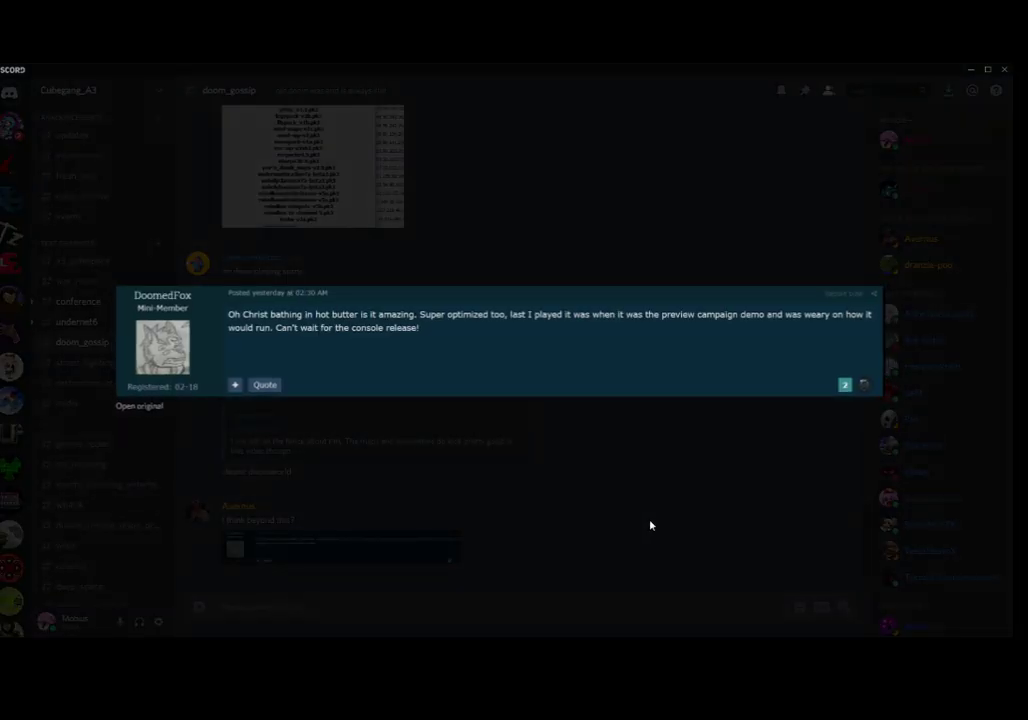
click(650, 525)
click(82, 323)
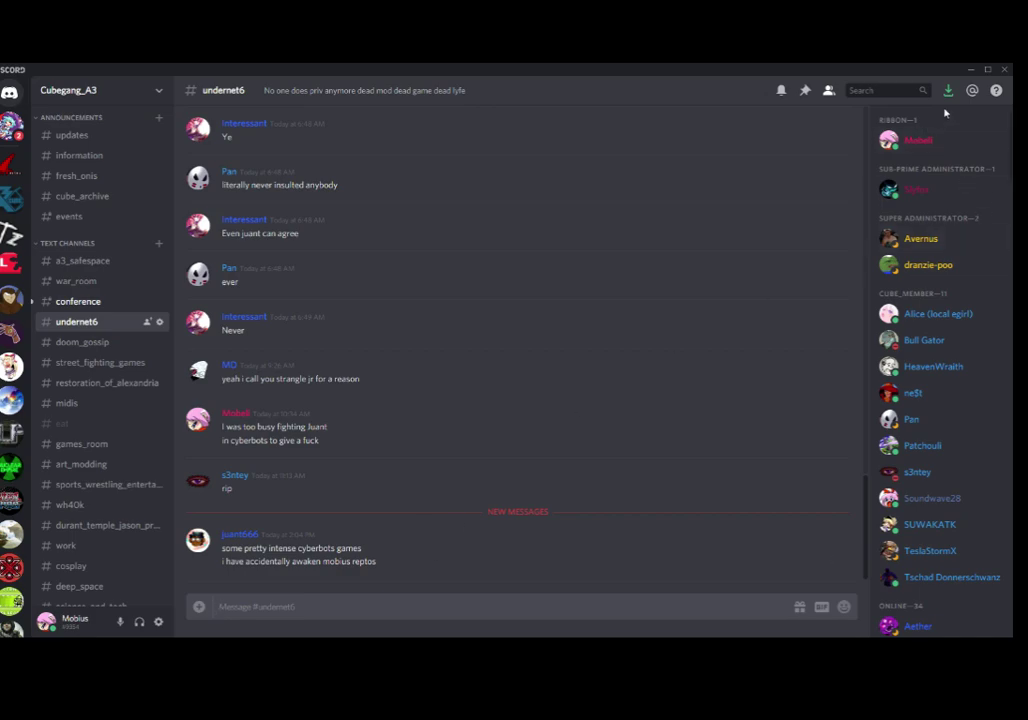
click(1004, 69)
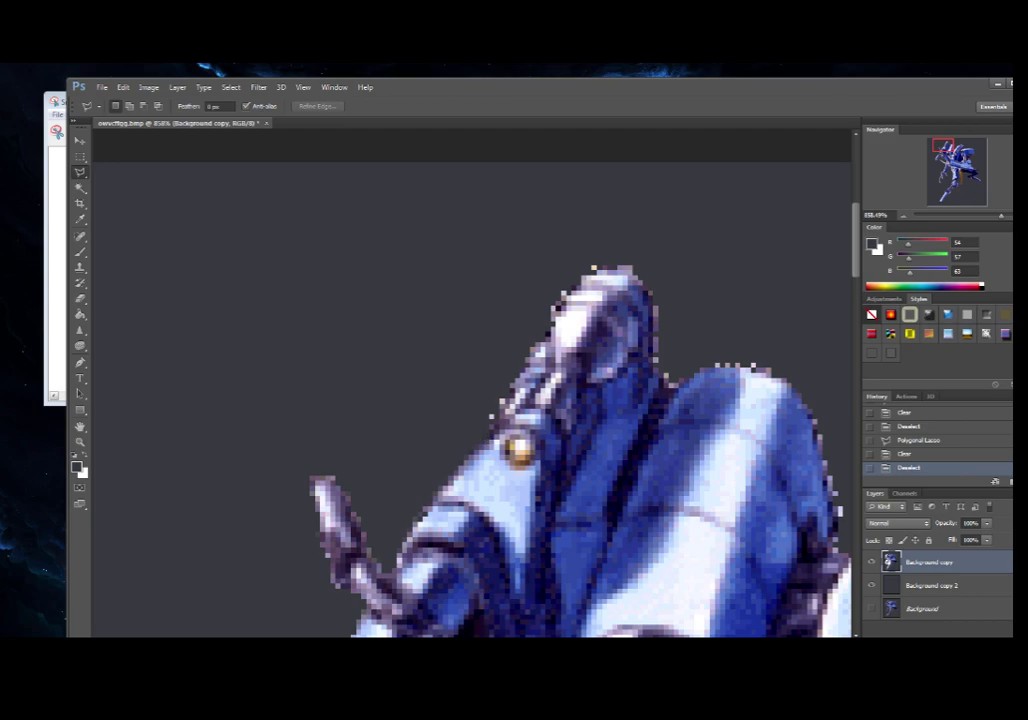
Step: Lasso the background around the topmost armor tip above the raised arm, reaching to the top of the rounded shoulder beside it
click(494, 426)
click(504, 337)
click(635, 270)
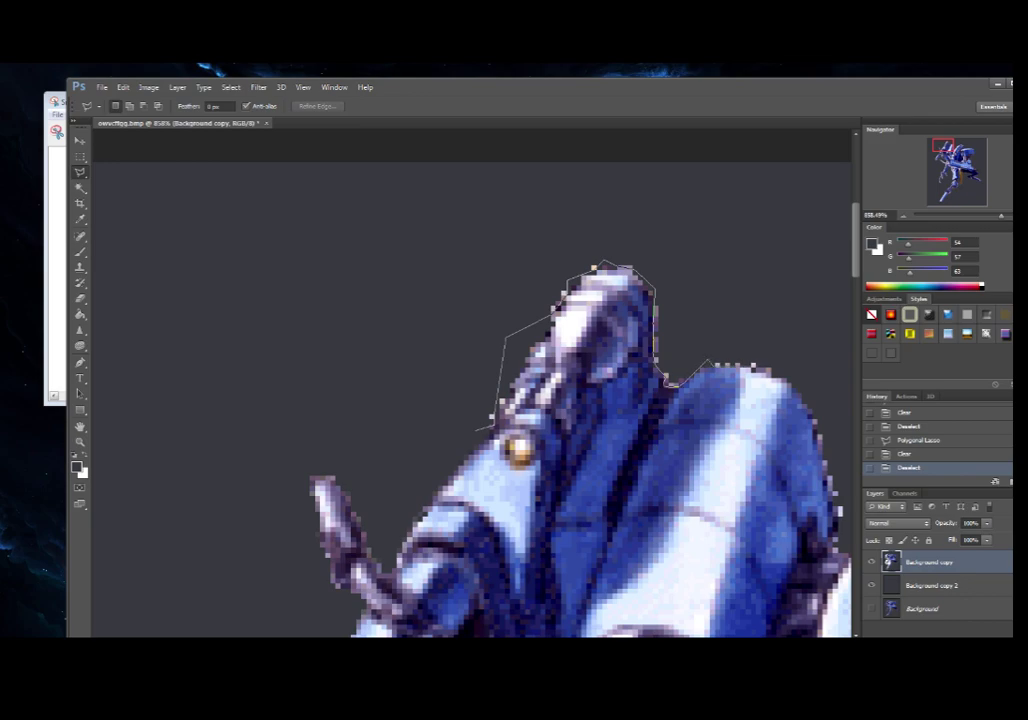
click(693, 247)
click(471, 224)
click(430, 408)
click(480, 430)
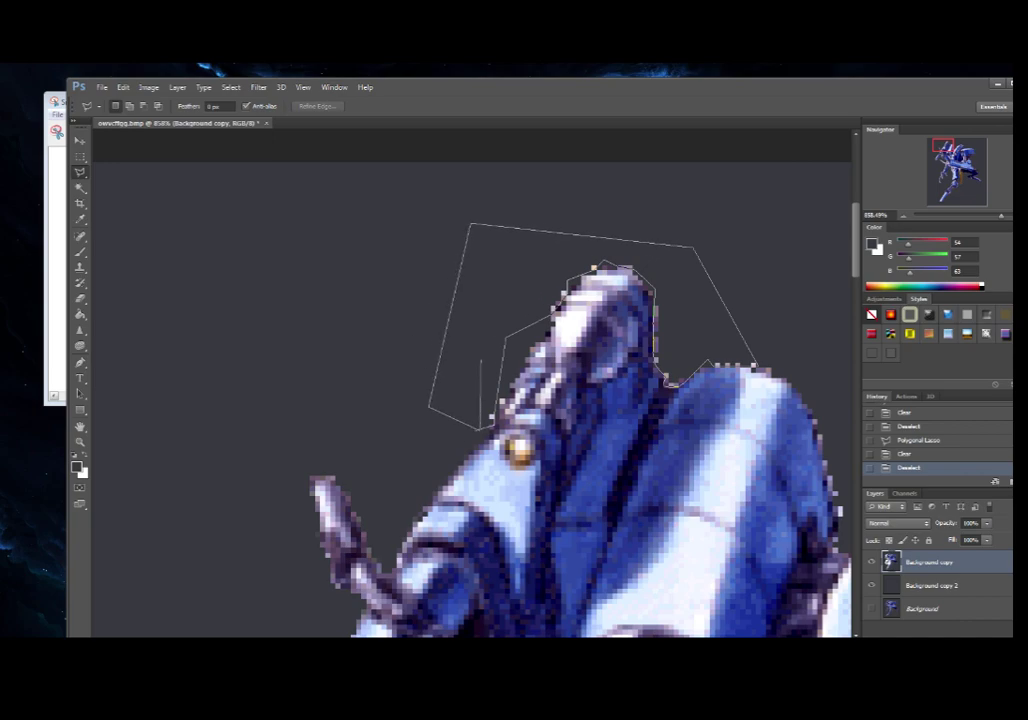
key(Return)
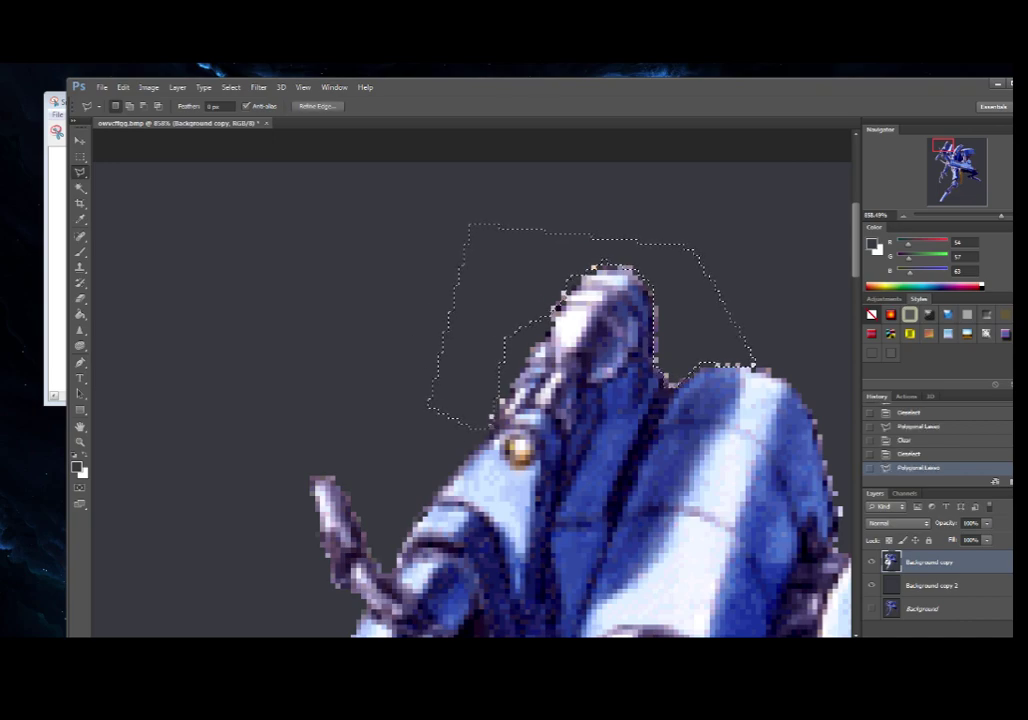
Step: Clear the lassoed background around the topmost armor tip and deselect
key(Delete)
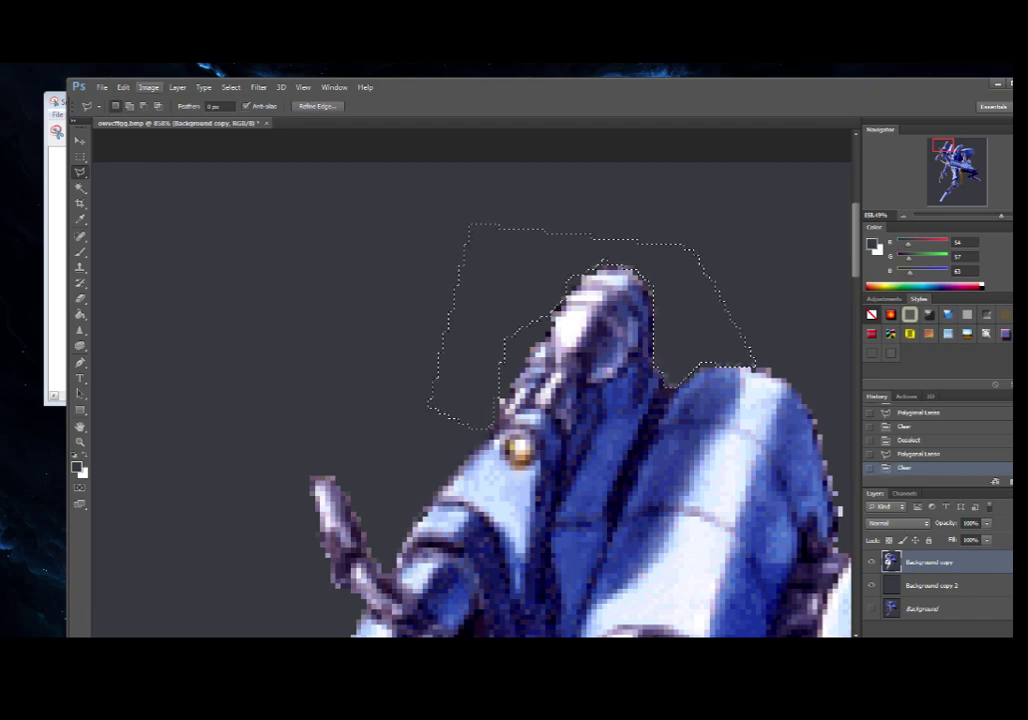
click(148, 88)
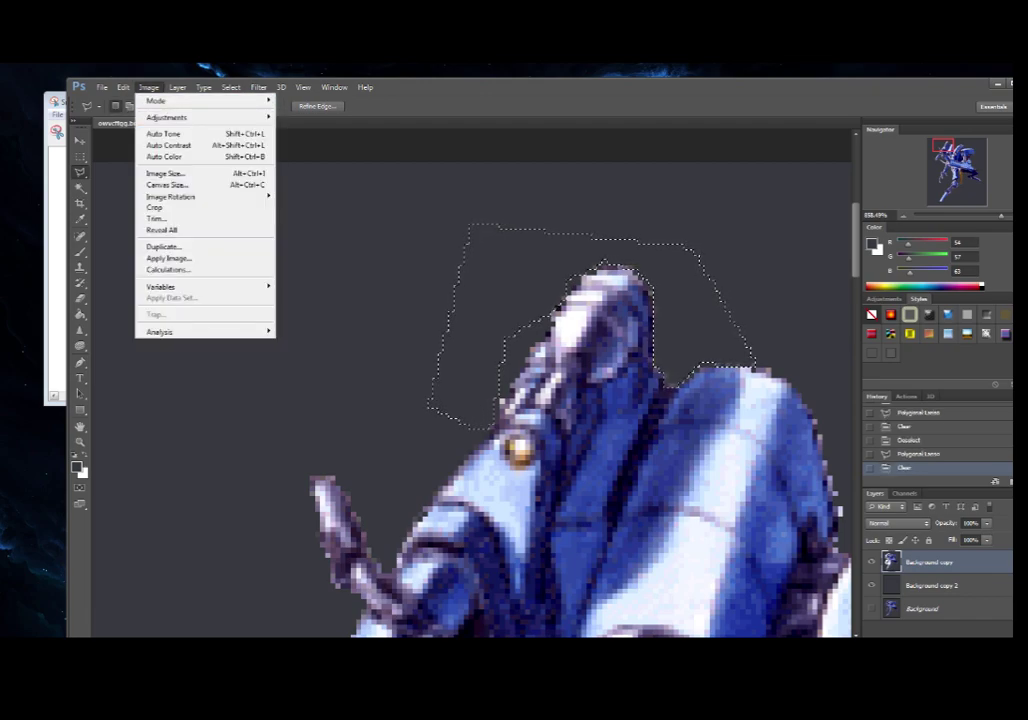
mouse_move(231, 88)
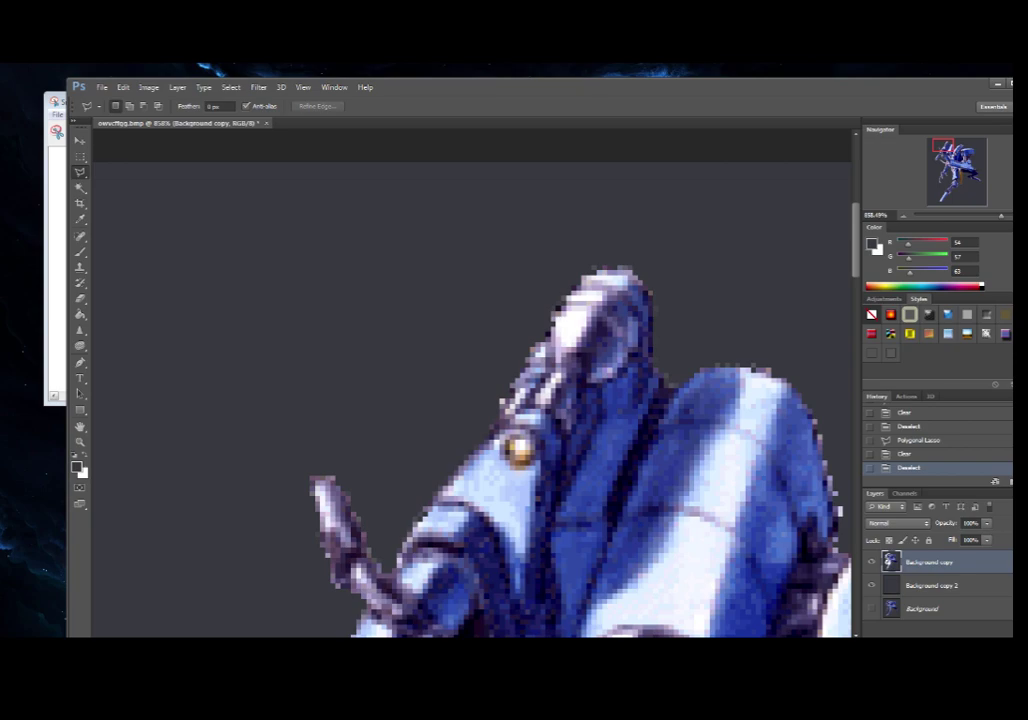
Step: Lasso a tiny strip just above the topmost armor tip and clear its stray edge pixels
click(594, 263)
click(582, 260)
click(582, 270)
double_click(601, 270)
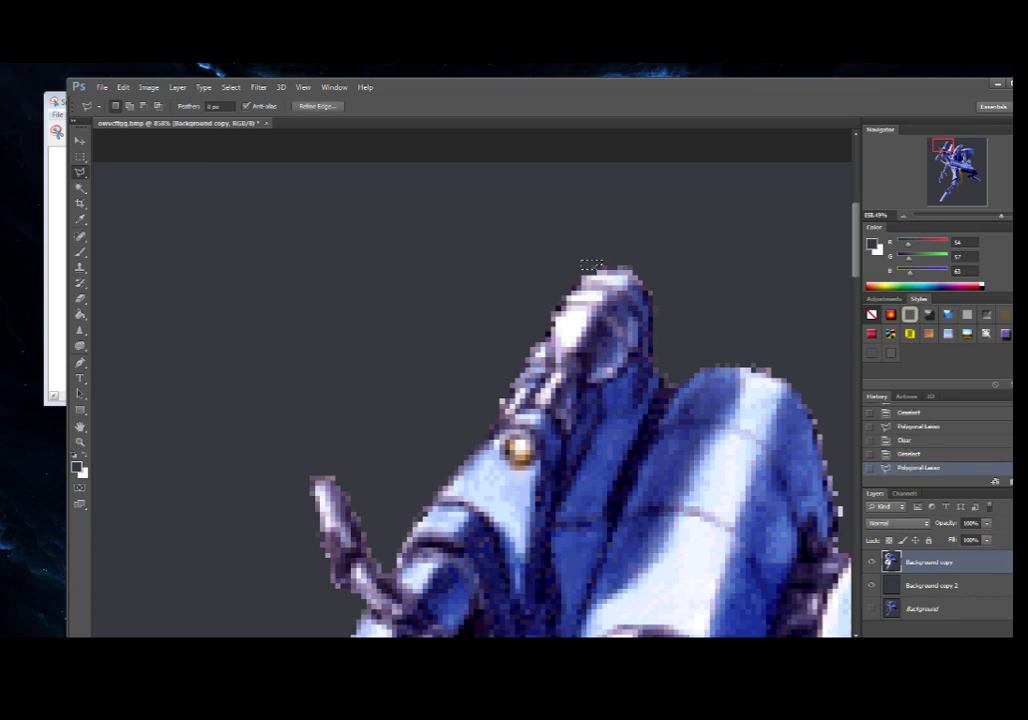
key(Delete)
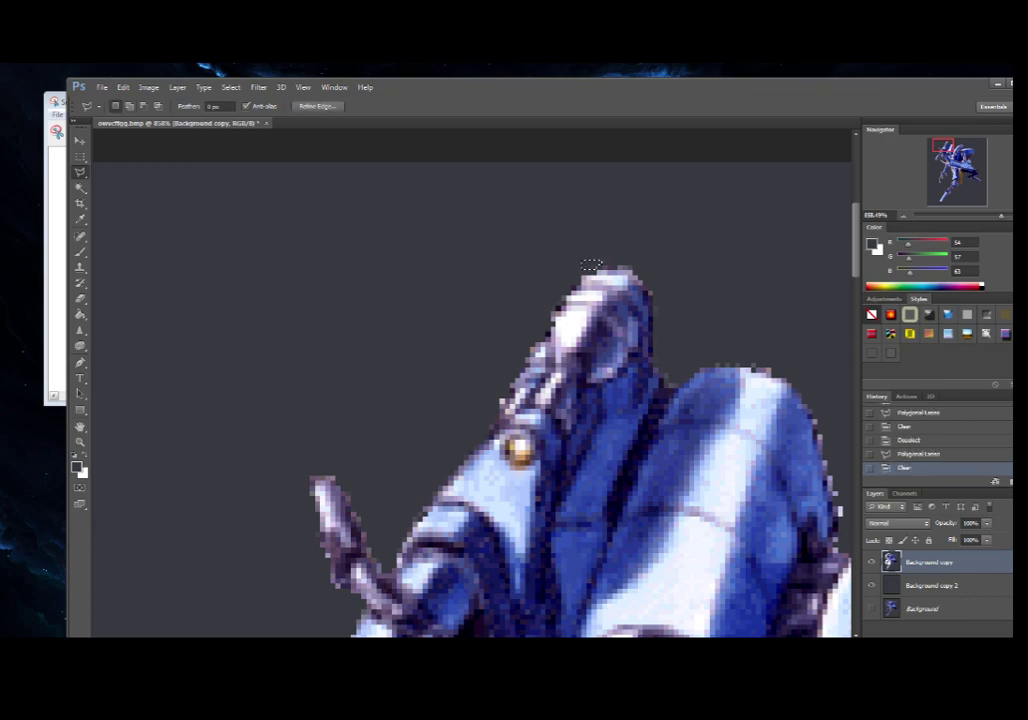
Step: Lasso the background gap between the topmost armor tip, the rounded shoulder and the upper edge of the head crest
drag(1001, 215, 1005, 215)
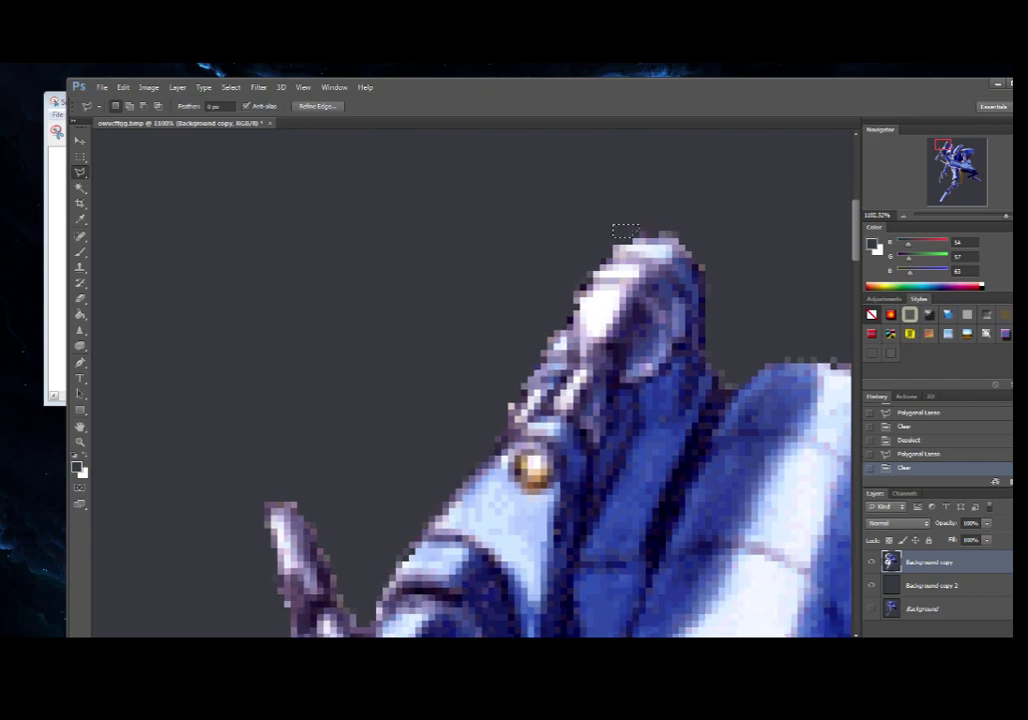
drag(943, 145, 953, 145)
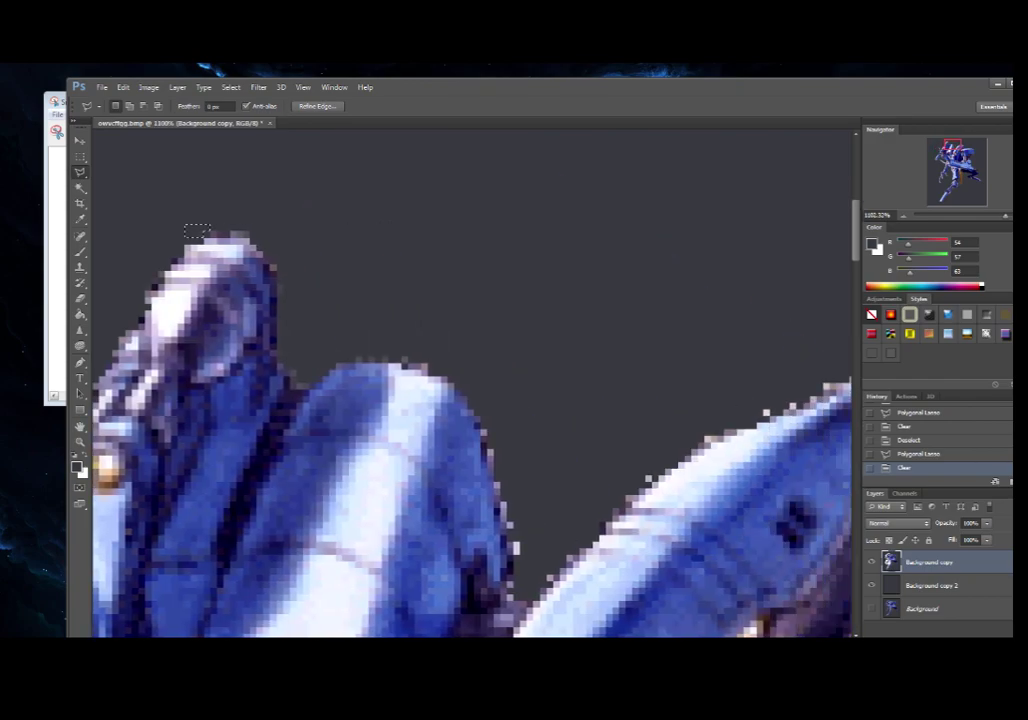
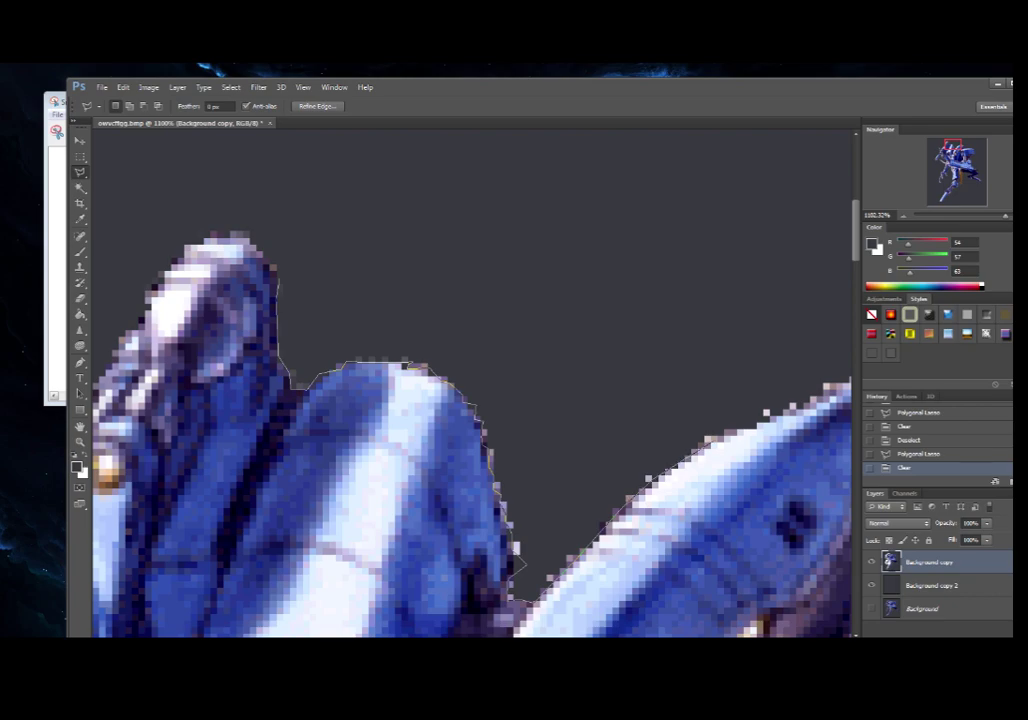
click(734, 432)
click(775, 414)
scroll(777, 381, right, 1)
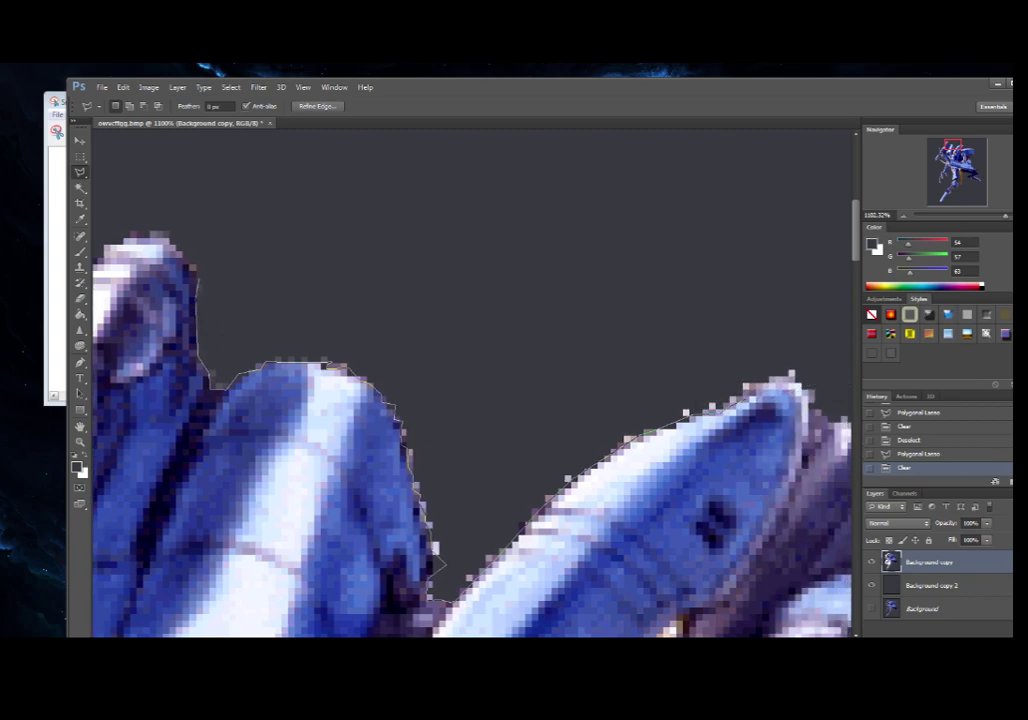
click(760, 380)
click(337, 328)
double_click(198, 278)
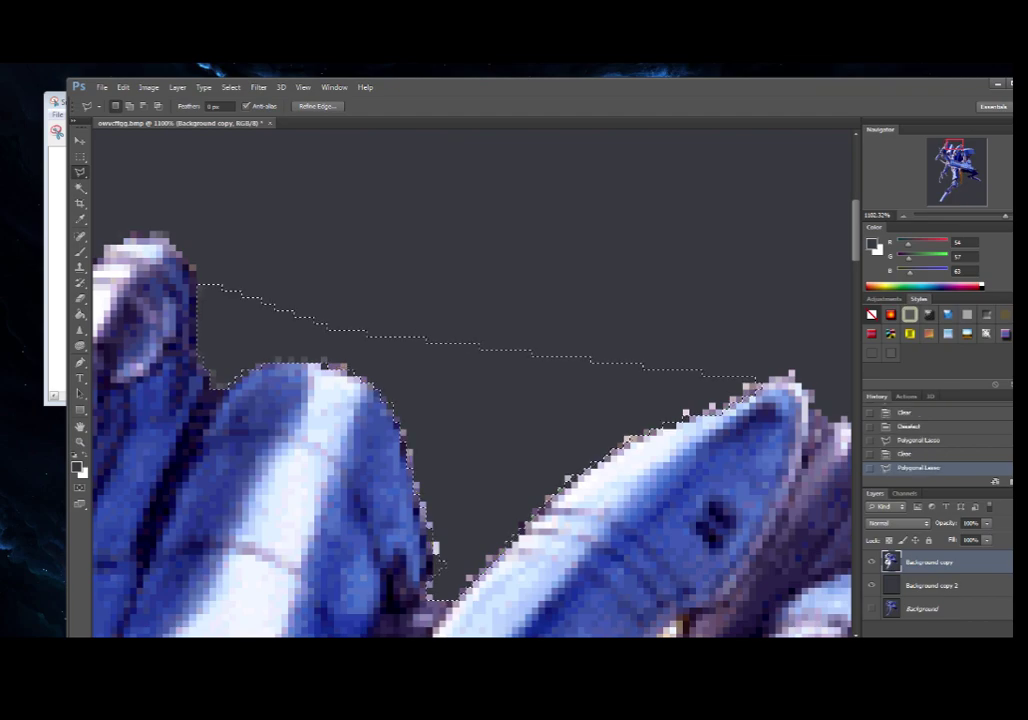
Step: Clear the lassoed gap between the rounded shoulder and the head crest from Background copy and deselect
key(Delete)
click(231, 87)
click(240, 133)
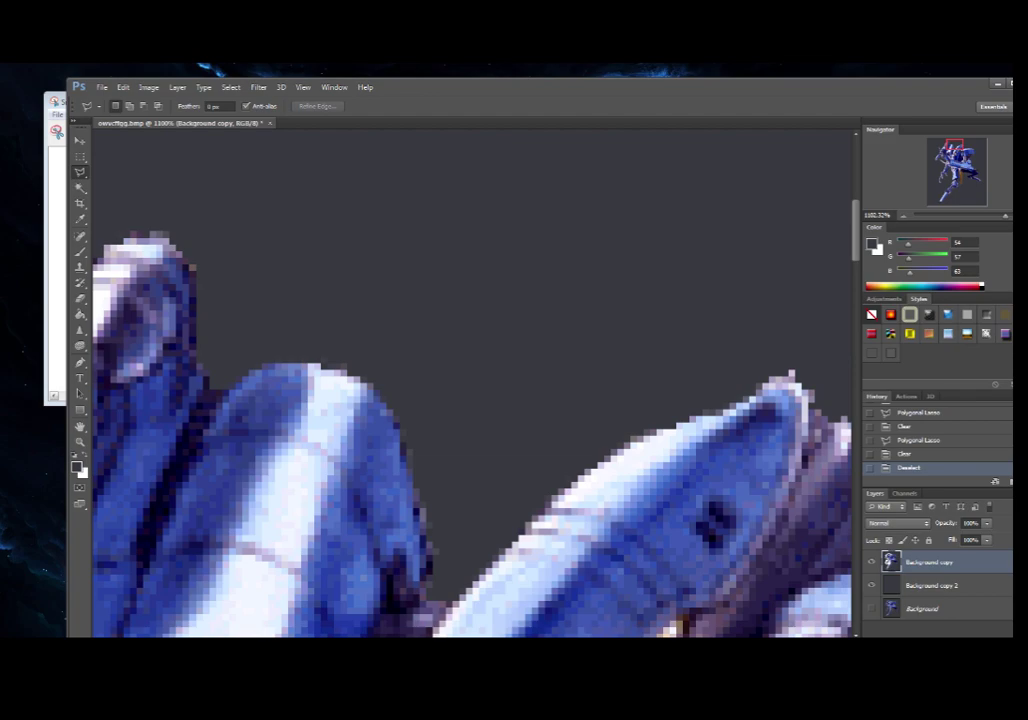
Step: With the Polygonal Lasso, trace from the head crest's tip along the outer edge of the dark armor behind it
scroll(472, 382, down, 5)
scroll(472, 382, right, 2)
scroll(472, 382, left, 2)
scroll(472, 382, up, 1)
scroll(472, 382, right, 3)
scroll(472, 382, left, 3)
scroll(472, 382, right, 3)
scroll(472, 382, up, 6)
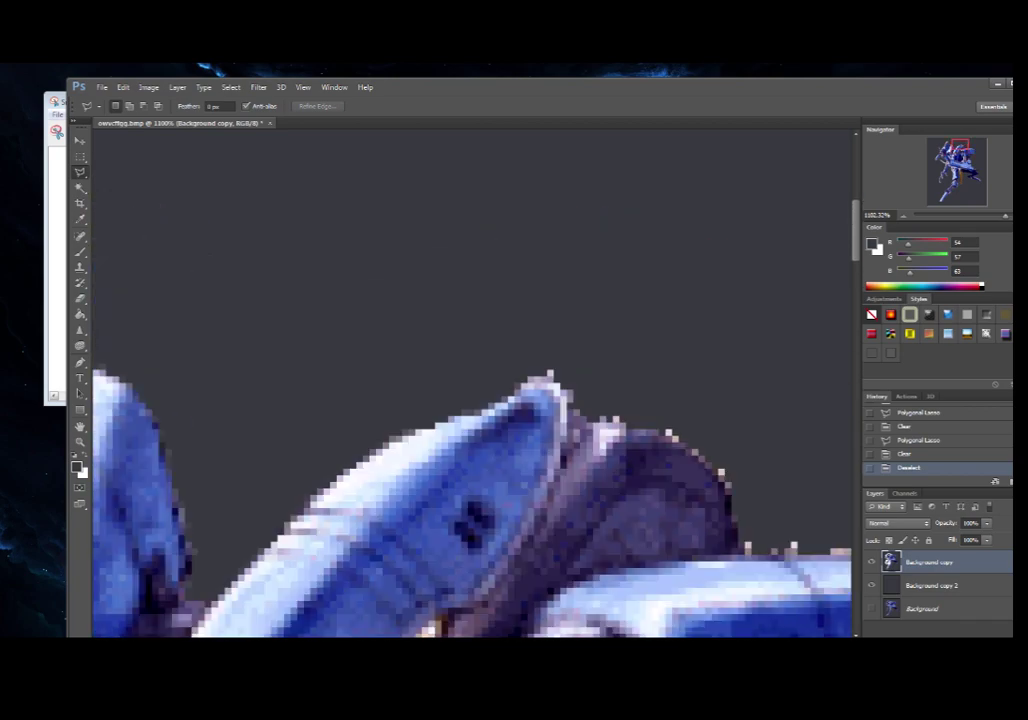
scroll(472, 382, down, 6)
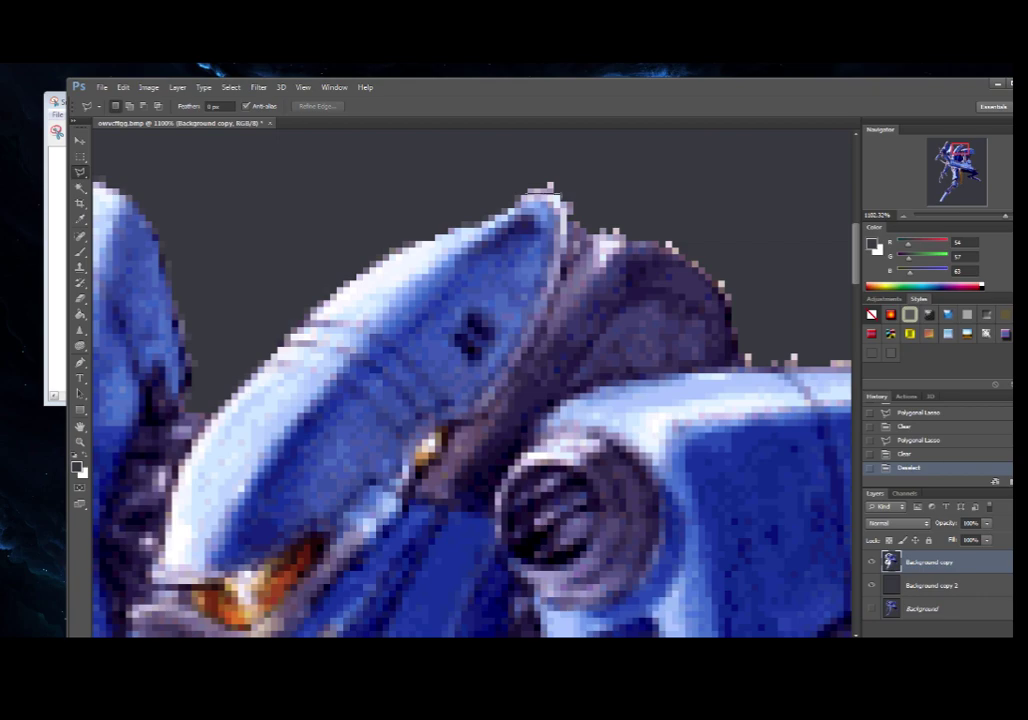
click(567, 207)
click(597, 230)
click(698, 252)
click(722, 286)
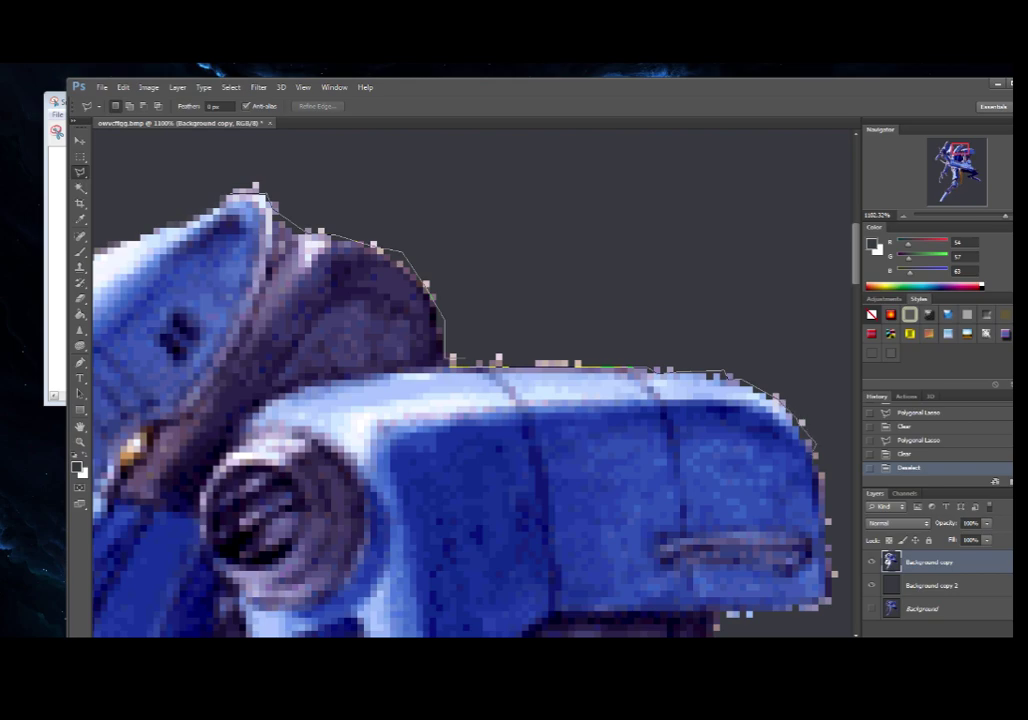
Step: Close the lasso through the background above the boxy shoulder armor, from its outer corner back to the head crest's tip
click(843, 435)
click(712, 293)
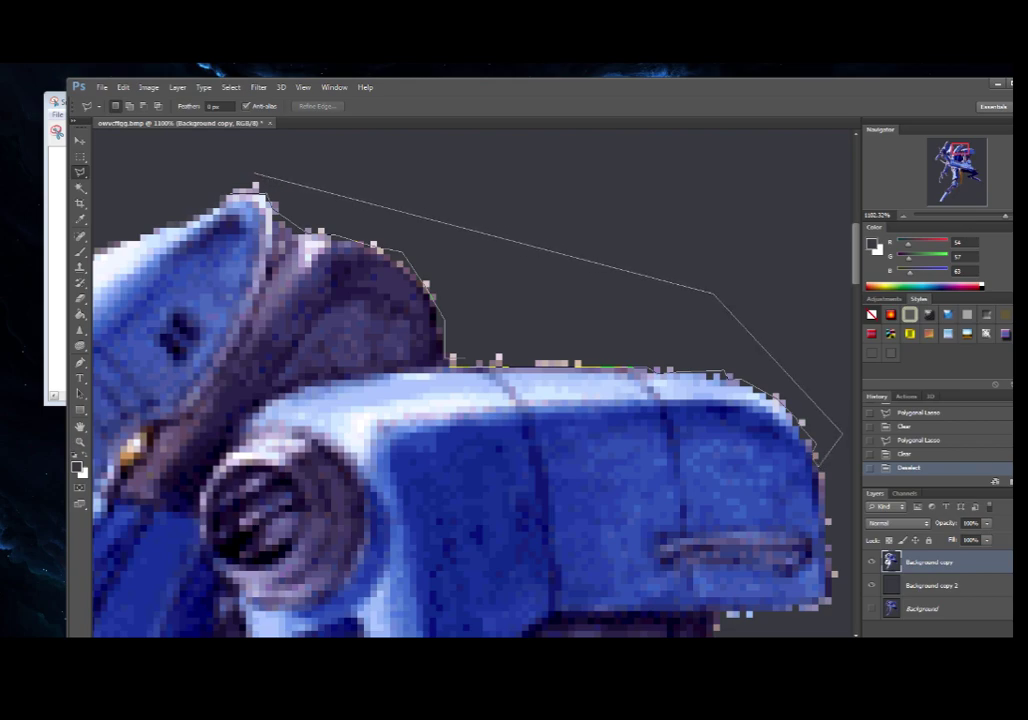
click(255, 174)
click(207, 190)
Step: Clear the lassoed background above the head crest and boxy shoulder armor and deselect
key(Delete)
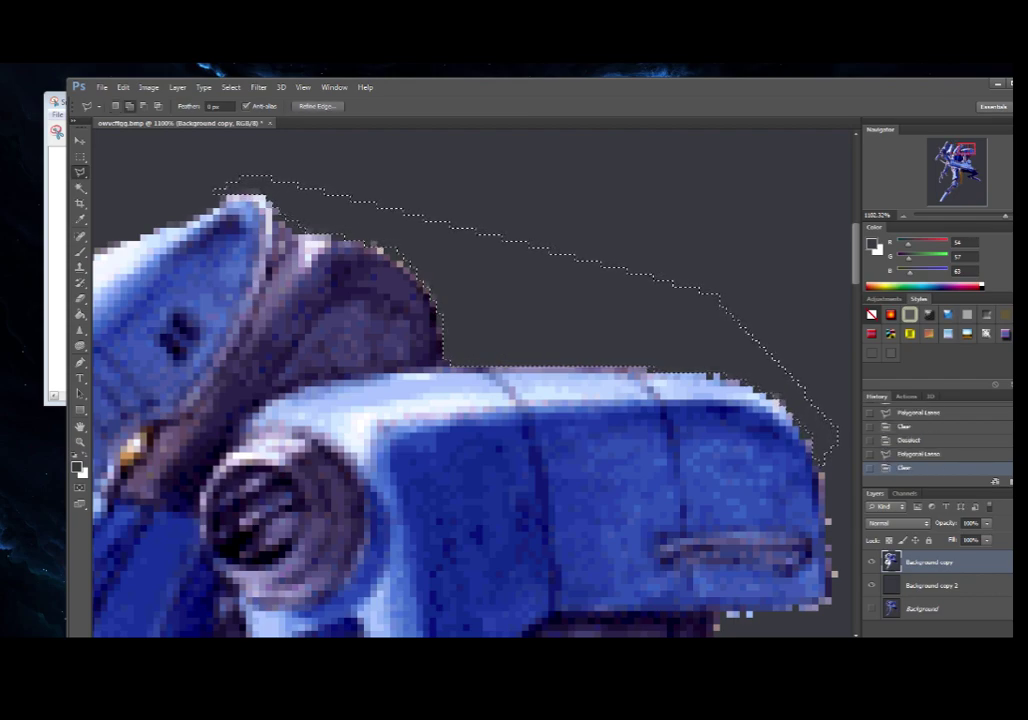
click(231, 87)
click(241, 112)
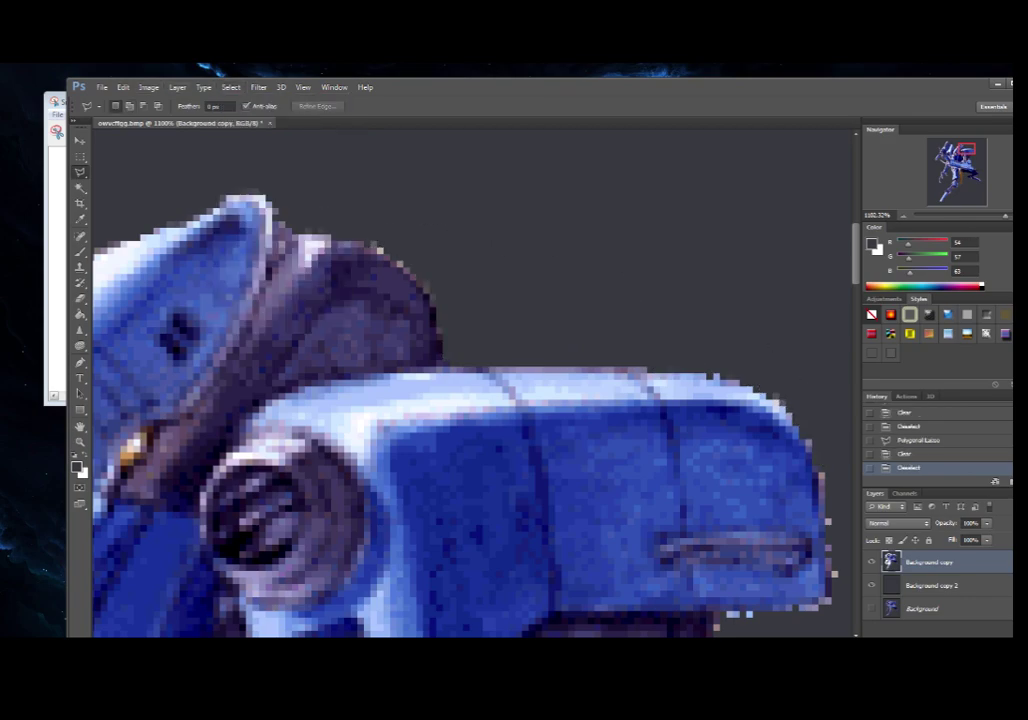
Step: With the Polygonal Lasso, trace the boxy shoulder armor's outer end and along its underside to the dark armor below
drag(1006, 216, 968, 216)
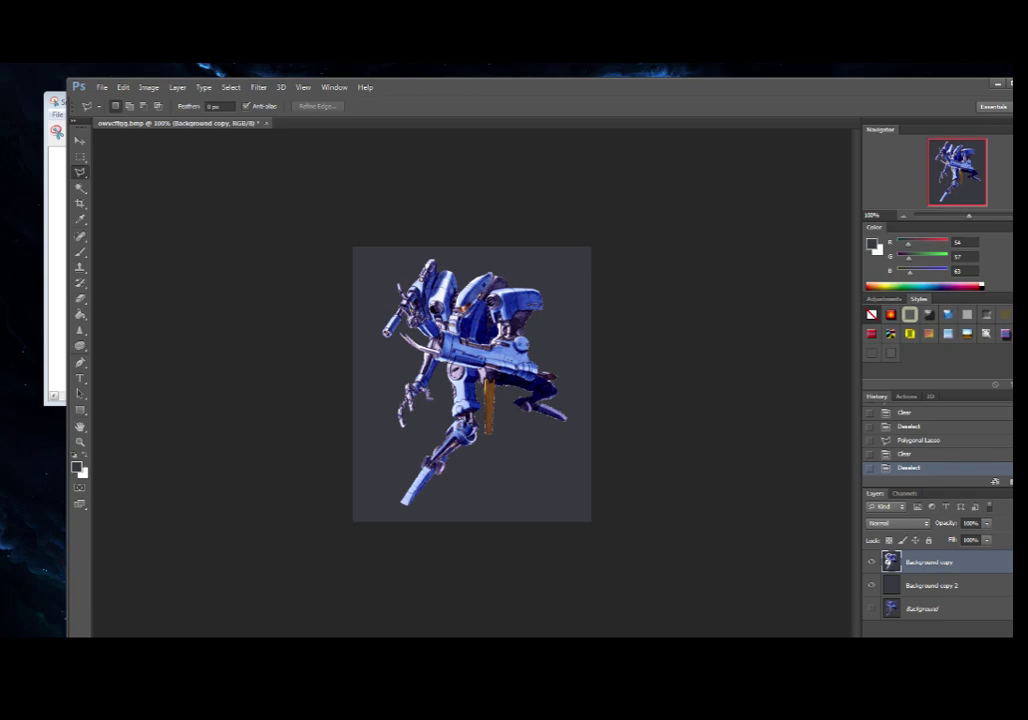
drag(969, 216, 992, 216)
drag(957, 172, 958, 156)
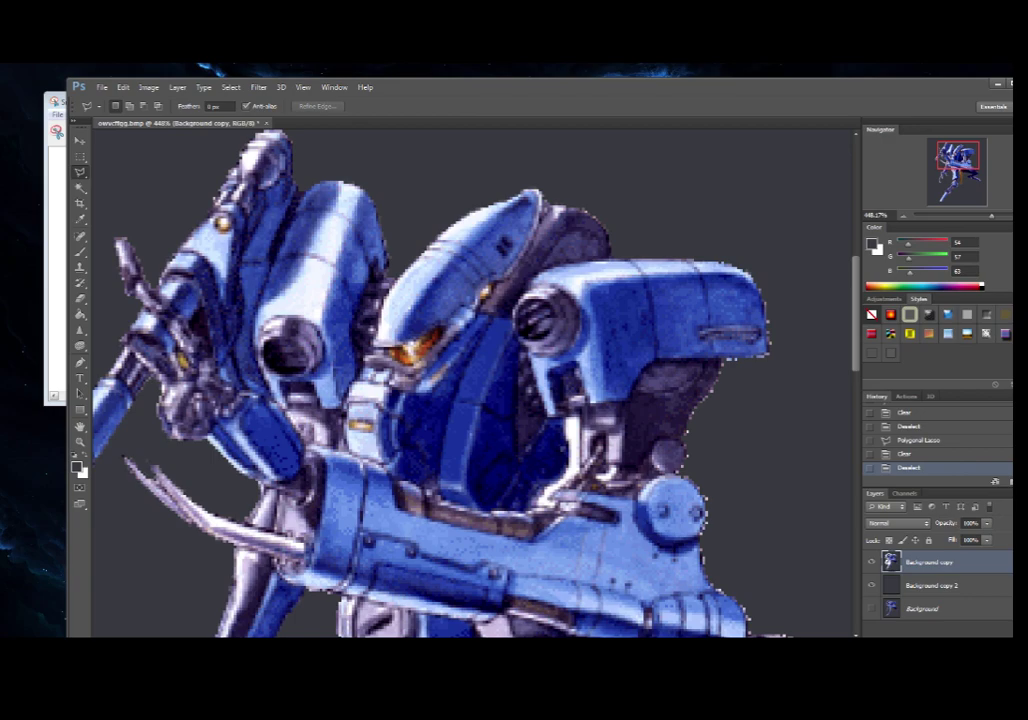
scroll(467, 369, up, 5)
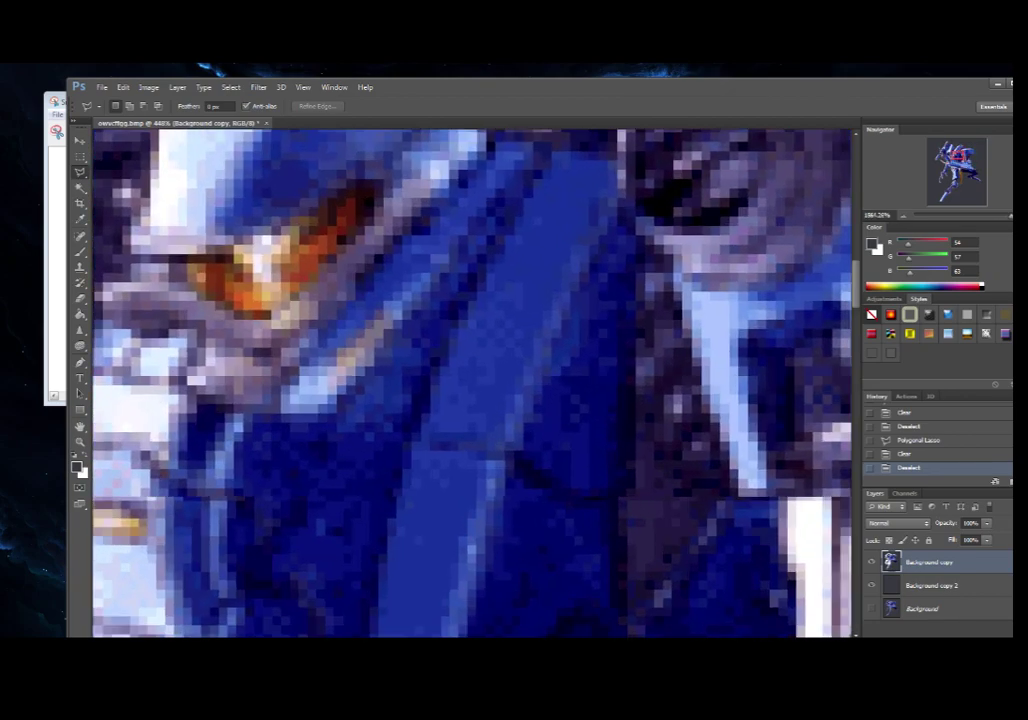
drag(958, 156, 972, 152)
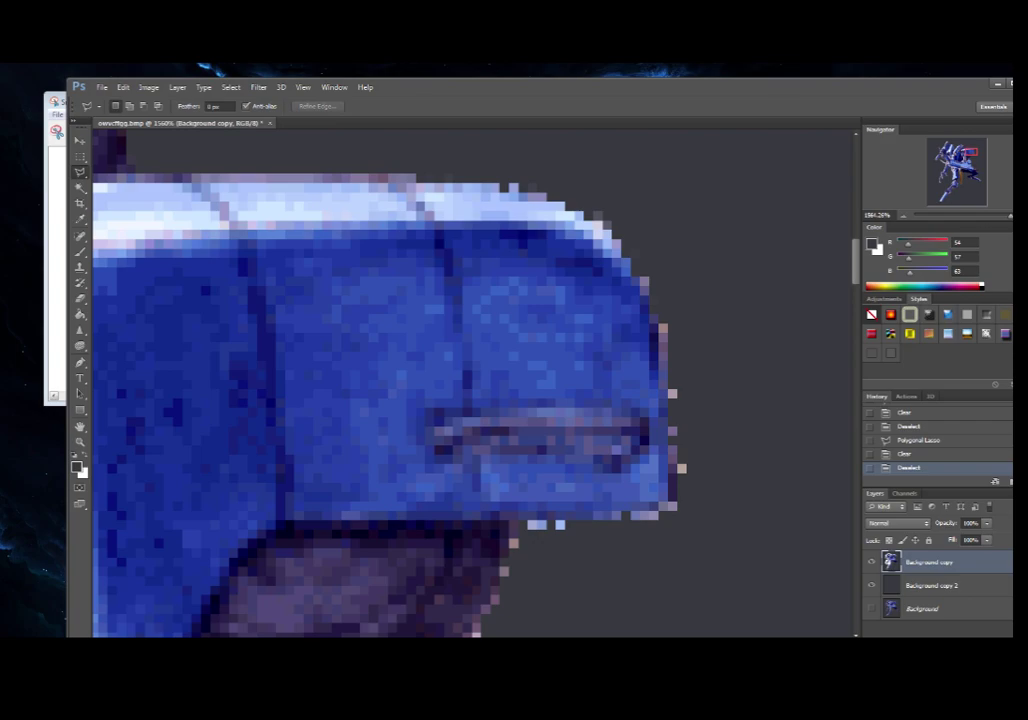
click(642, 286)
click(662, 289)
click(658, 324)
click(657, 321)
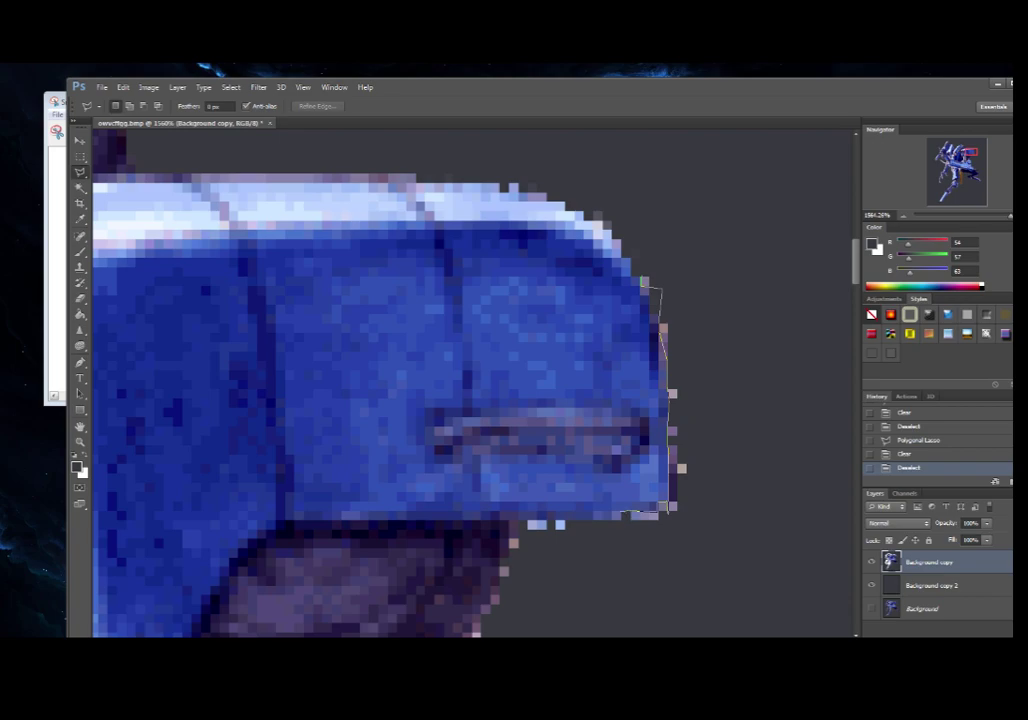
click(594, 511)
scroll(510, 612, down, 1)
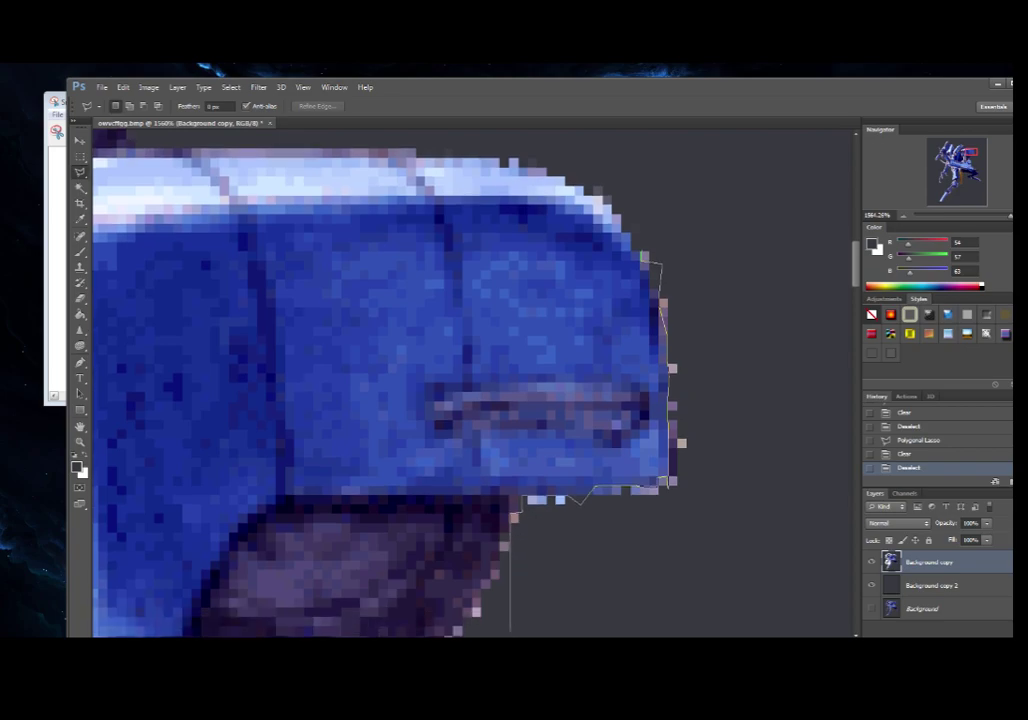
Step: Continue the lasso down the outer edge of the dark armor beneath the boxy shoulder to the small round joint
scroll(510, 612, down, 5)
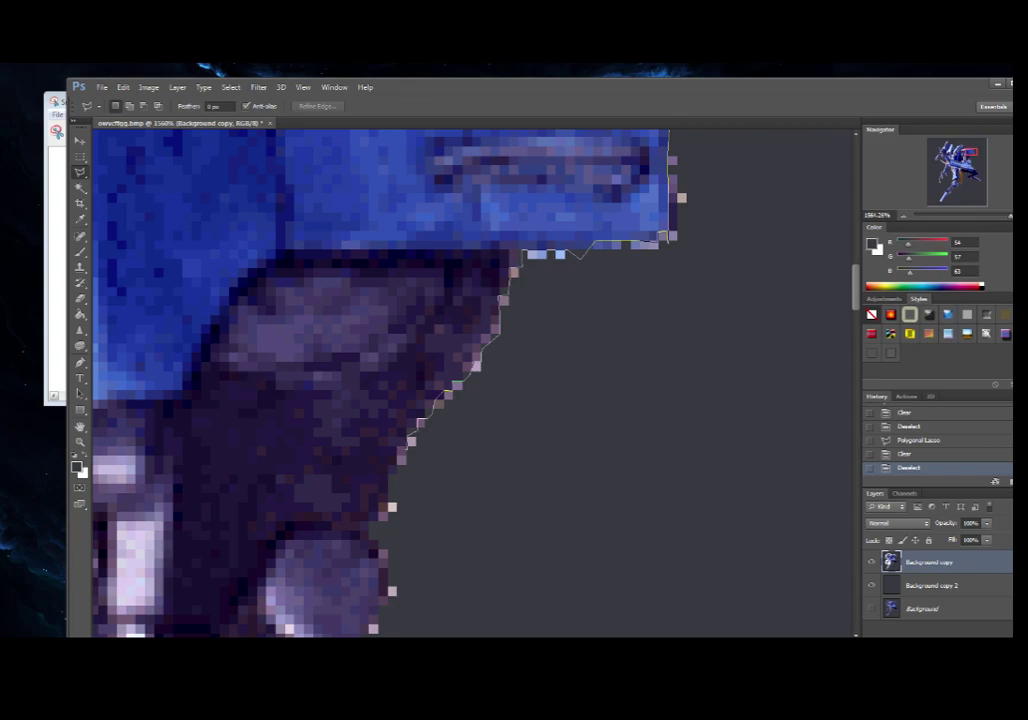
click(398, 448)
click(397, 470)
scroll(403, 627, down, 1)
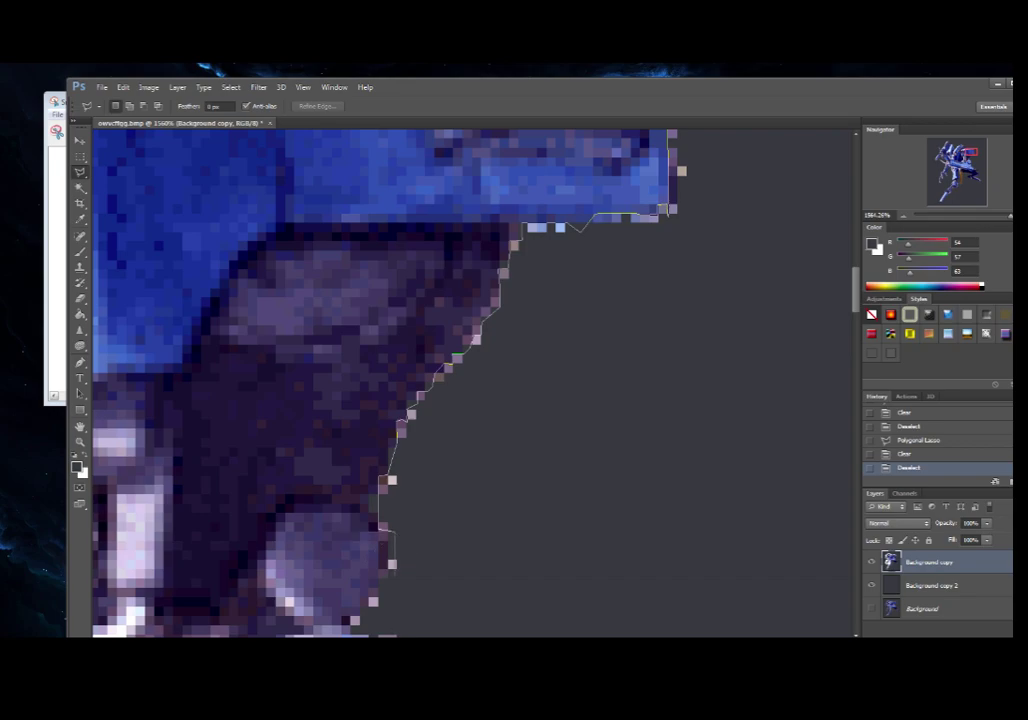
scroll(383, 530, down, 5)
scroll(405, 290, up, 2)
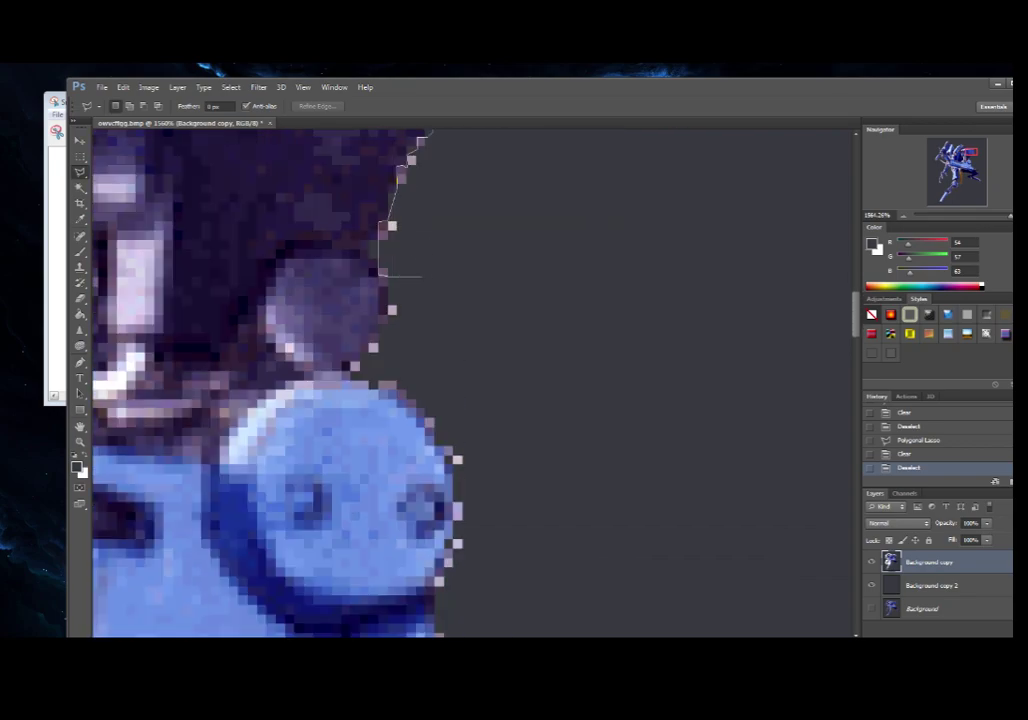
Step: Extend the lasso around the small round joint and along the outer edge of the light blue disc beneath it
click(393, 278)
click(393, 309)
click(353, 369)
click(428, 424)
click(444, 432)
click(452, 464)
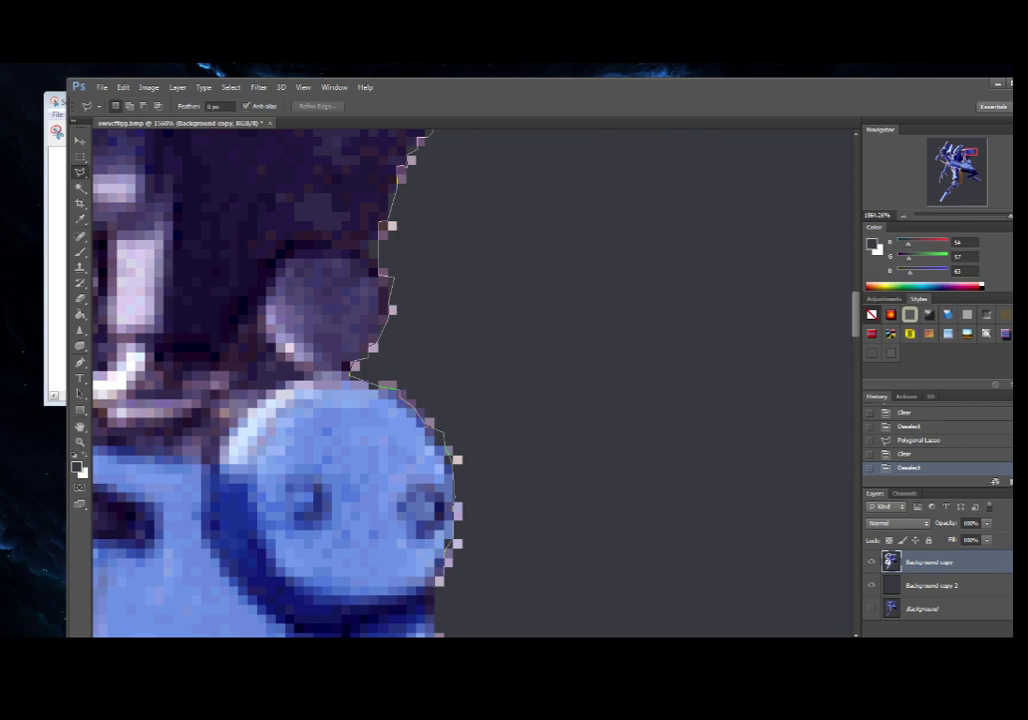
Step: Carry the lasso from the light blue disc down the hull's rear edge and around the ribbed blue section
scroll(450, 500, down, 3)
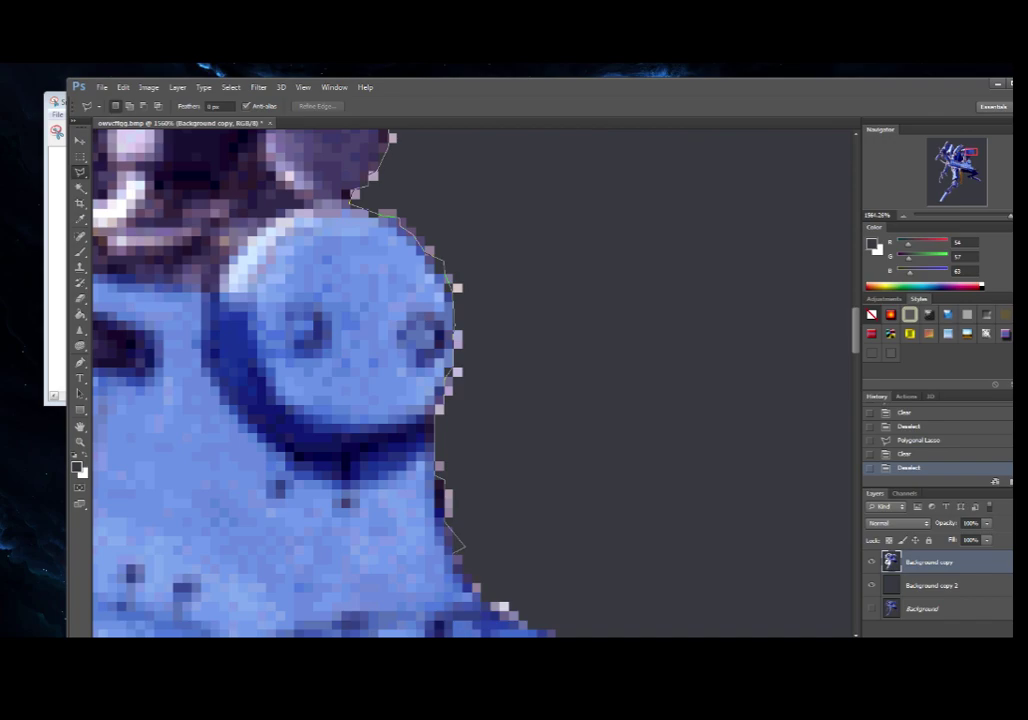
click(467, 565)
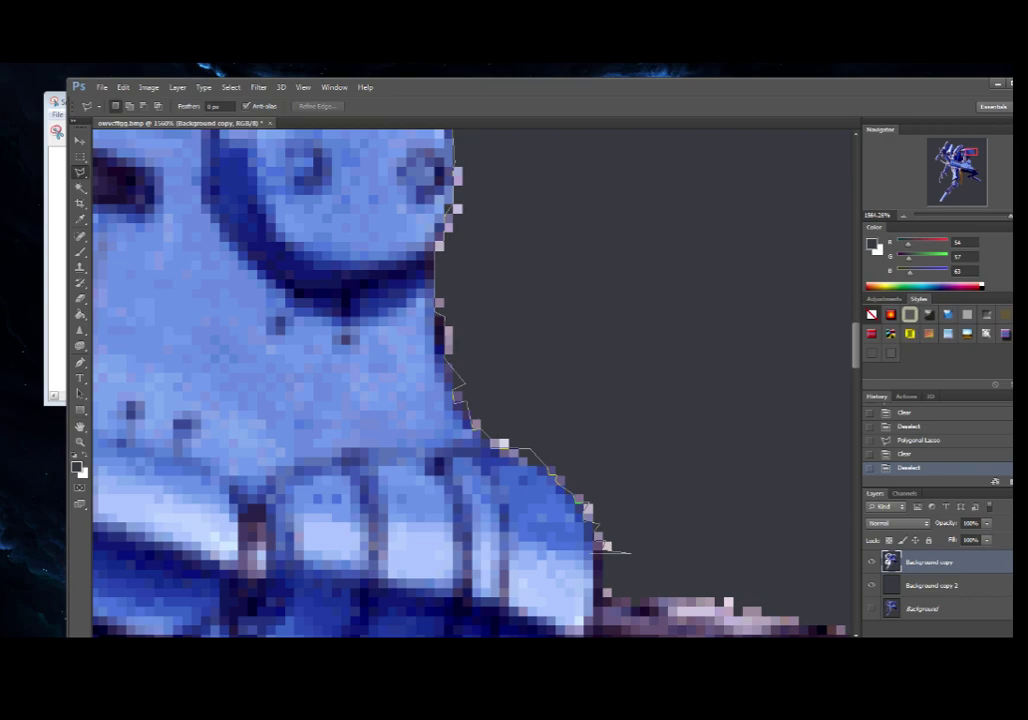
click(631, 553)
scroll(660, 560, down, 3)
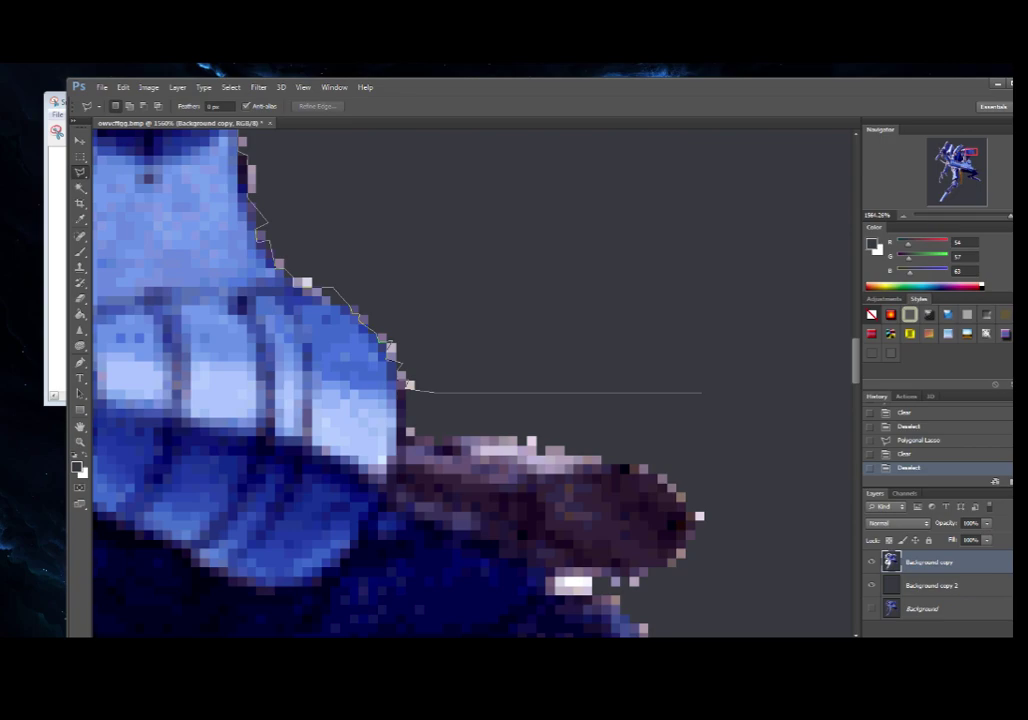
Step: Trace the brown fin's upper edge and close the lasso through the background back to the boxy shoulder's outer end
click(434, 393)
click(409, 431)
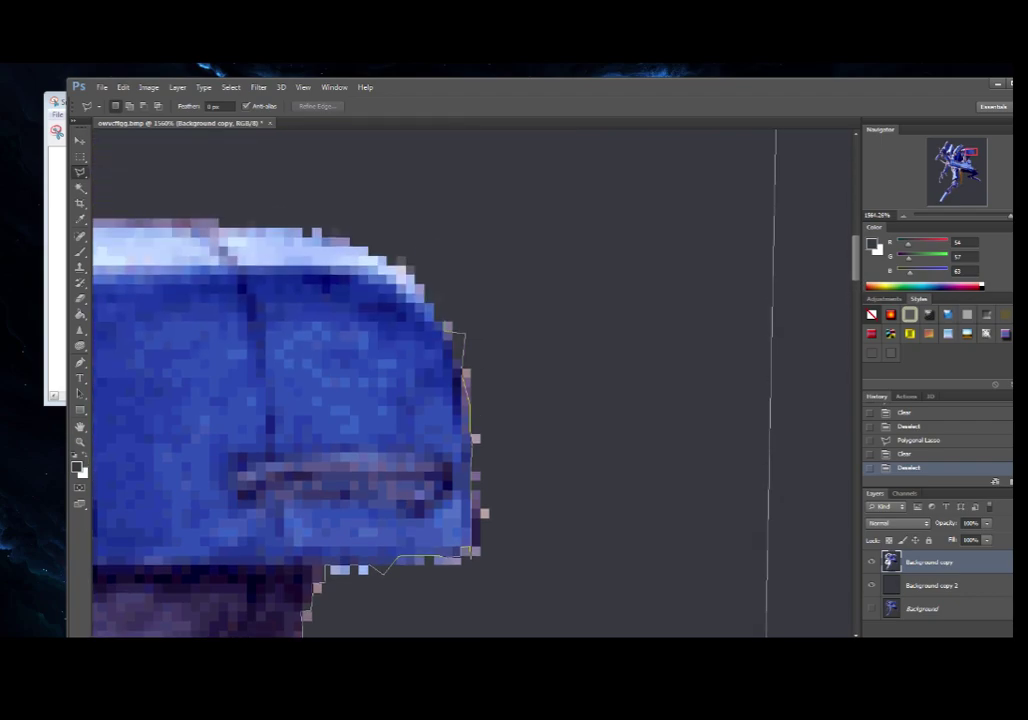
click(620, 268)
click(450, 333)
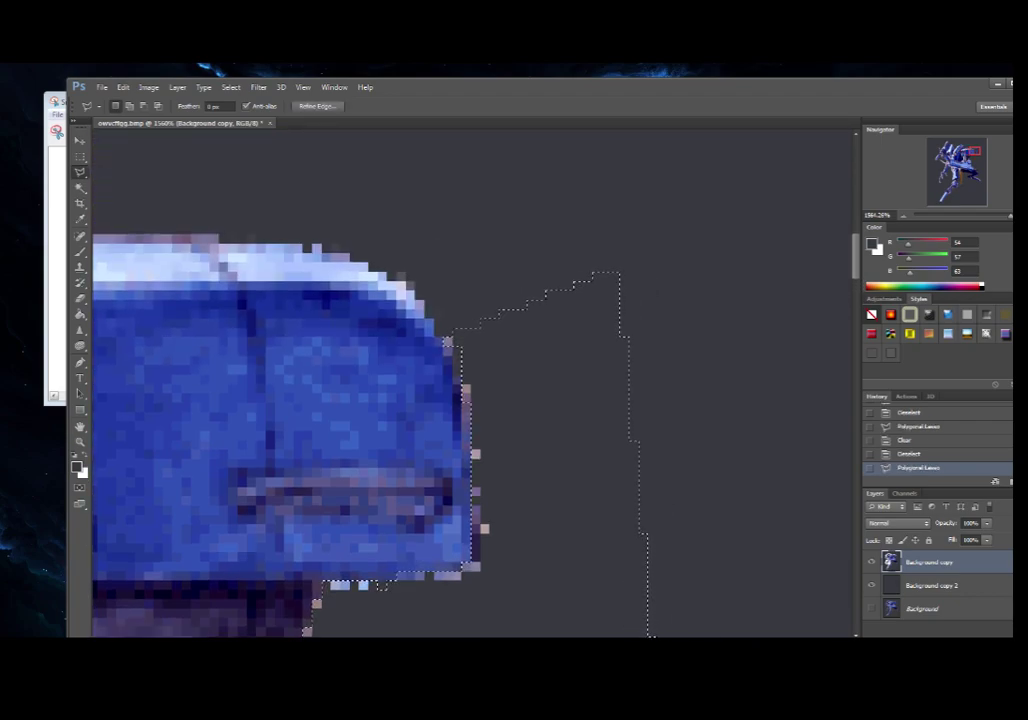
Step: Clear the lassoed background between the boxy shoulder armor and the brown fin from Background copy and deselect
scroll(472, 383, down, 20)
scroll(472, 383, left, 1)
drag(472, 383, 434, 268)
key(Delete)
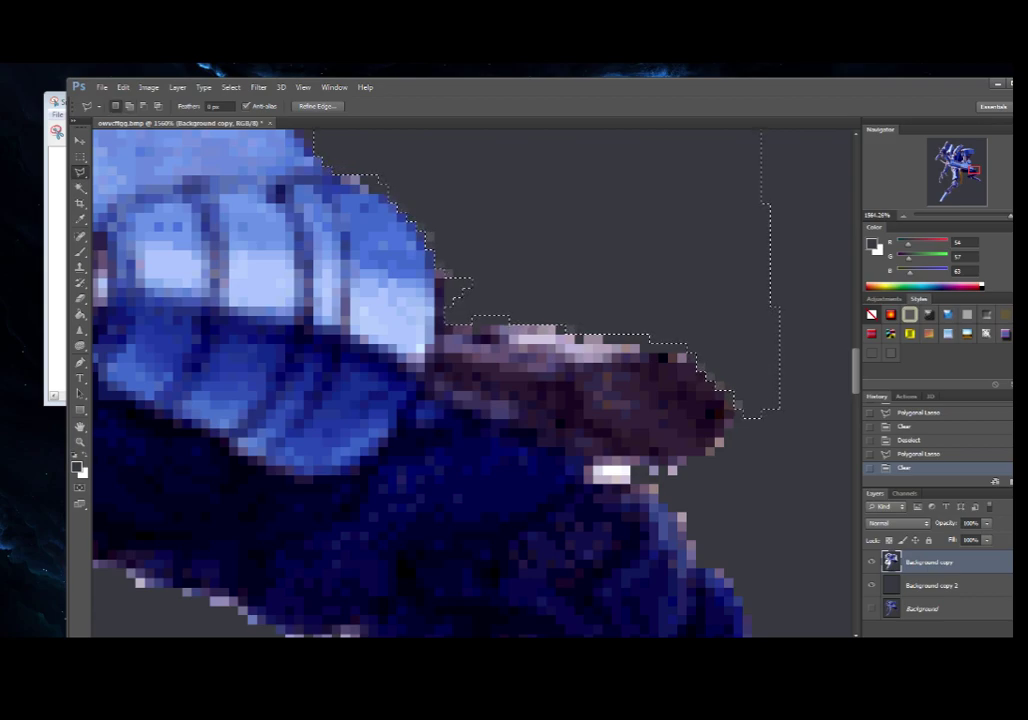
drag(973, 170, 974, 154)
key(Delete)
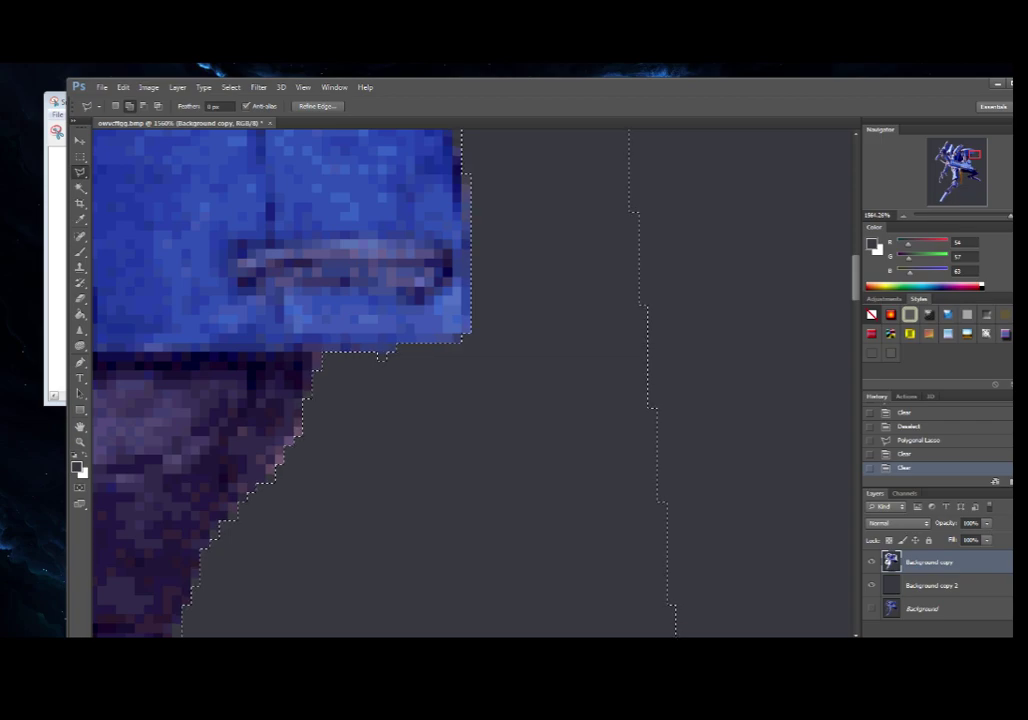
key(ctrl+d)
Step: Lasso a small triangle along the outer curve of the dark armor behind the head crest, clear it and deselect
drag(1010, 216, 980, 216)
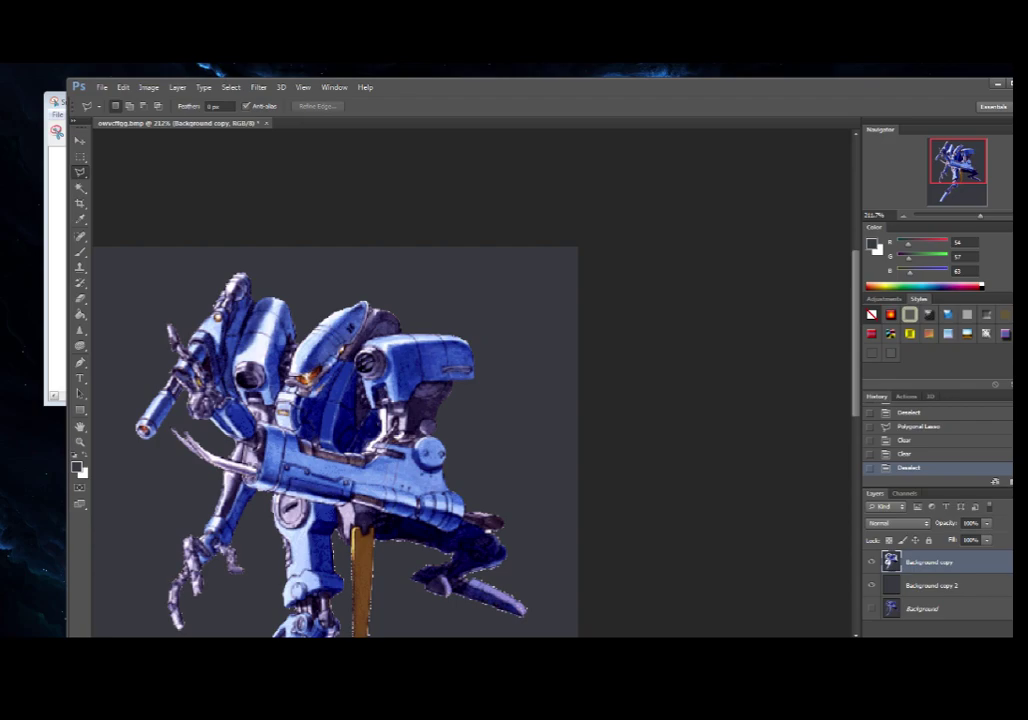
drag(980, 216, 997, 216)
drag(973, 154, 959, 149)
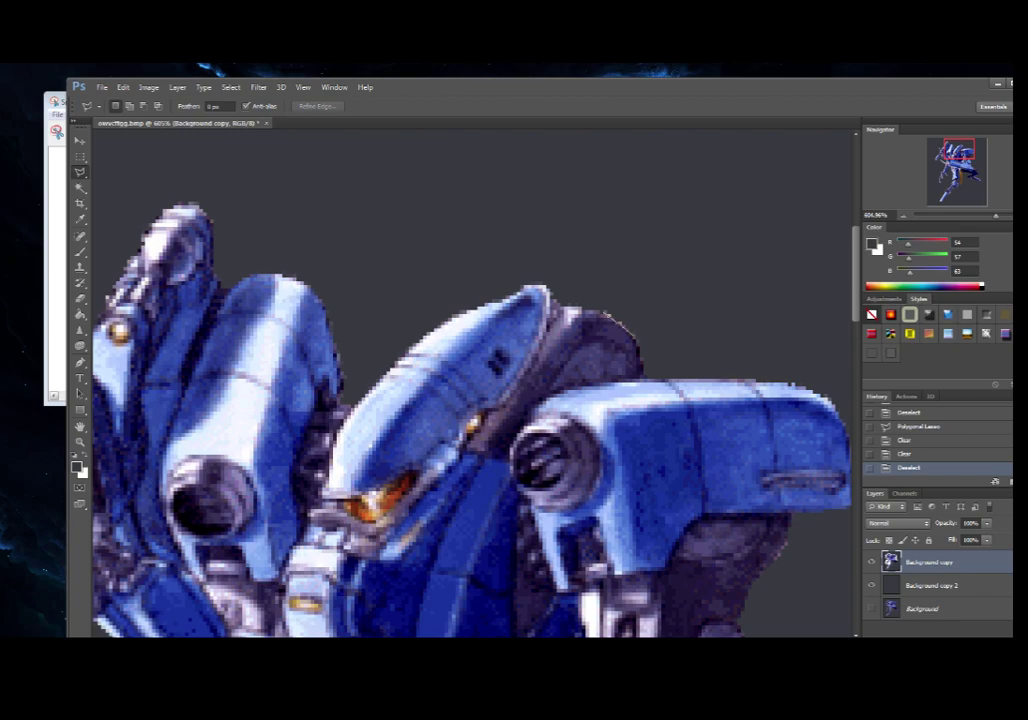
click(603, 312)
click(637, 338)
click(669, 337)
click(610, 281)
click(603, 312)
key(Delete)
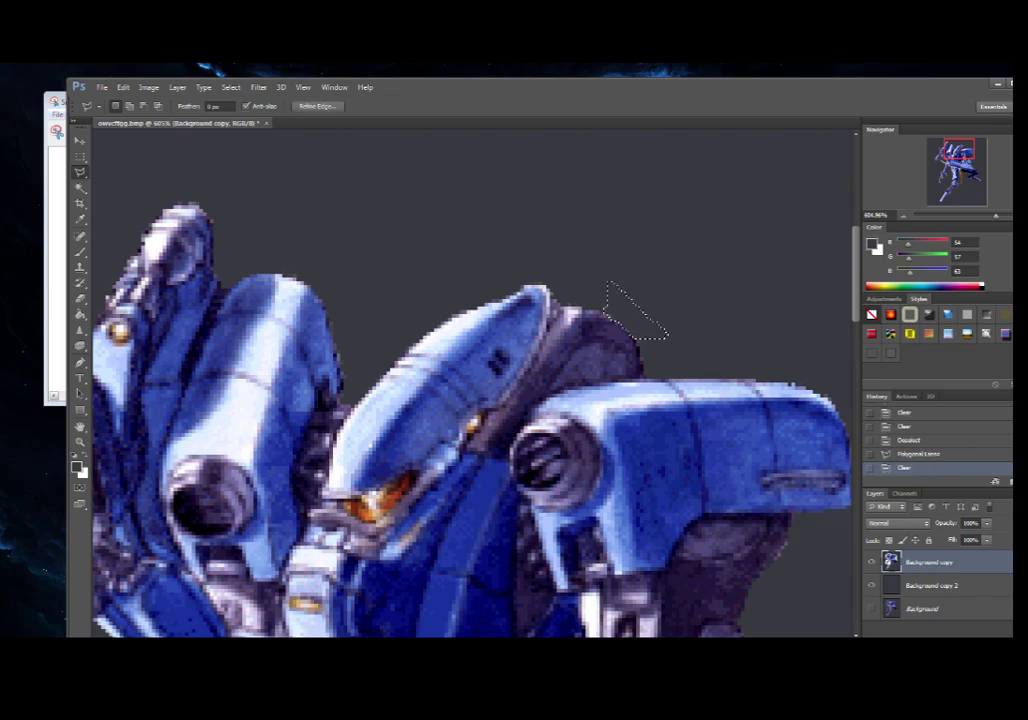
click(231, 88)
click(245, 132)
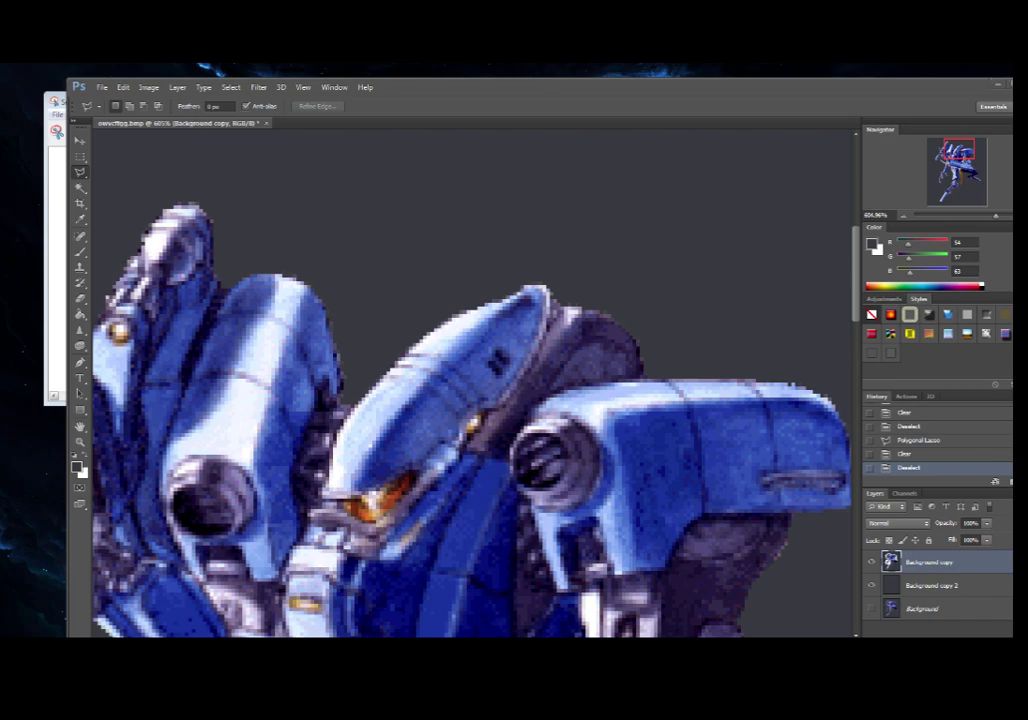
Step: Switch to Windows Media Player, open the track "Gundam Extreme VS Full Boost - ENVOY FROM JUPITER extended" and minimize the player
key(alt+Tab)
click(277, 235)
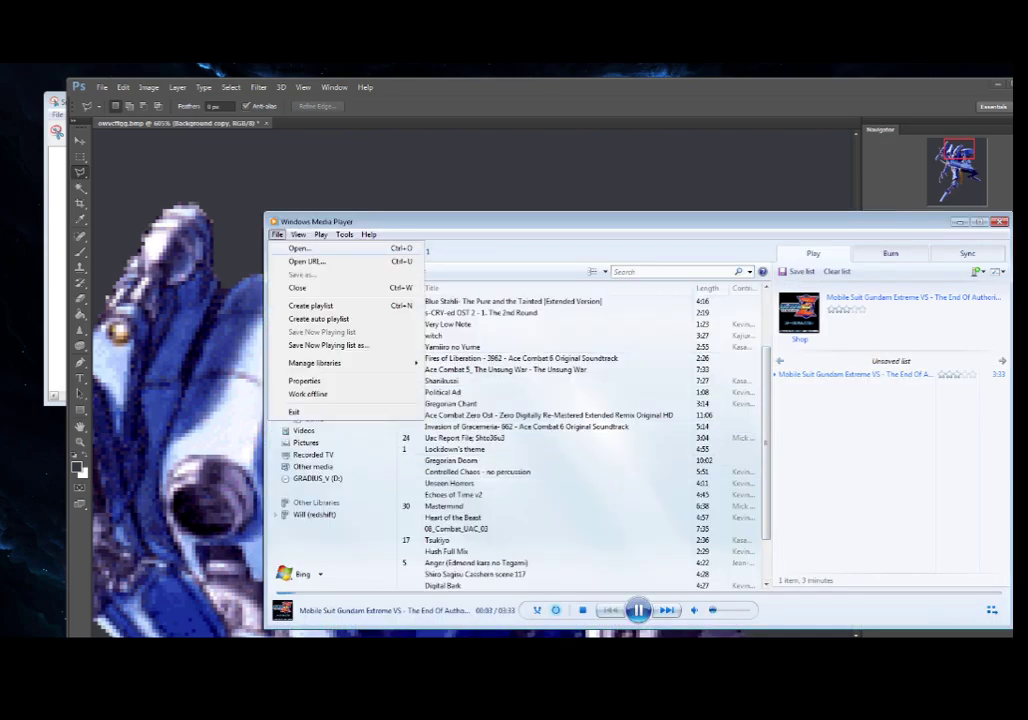
click(299, 248)
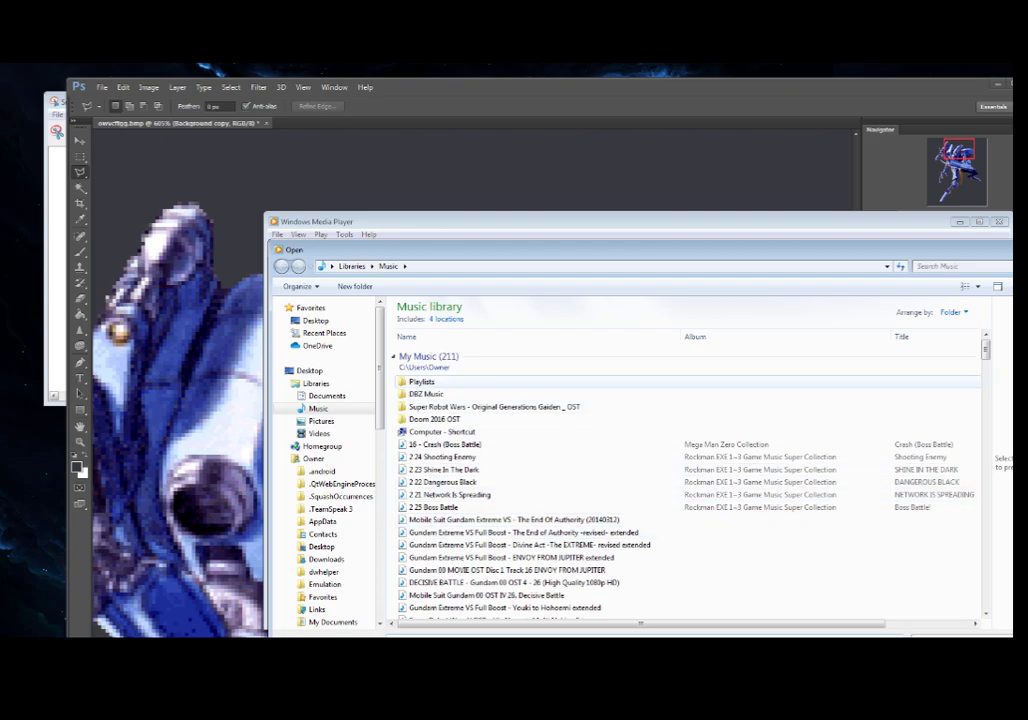
scroll(861, 340, down, 4)
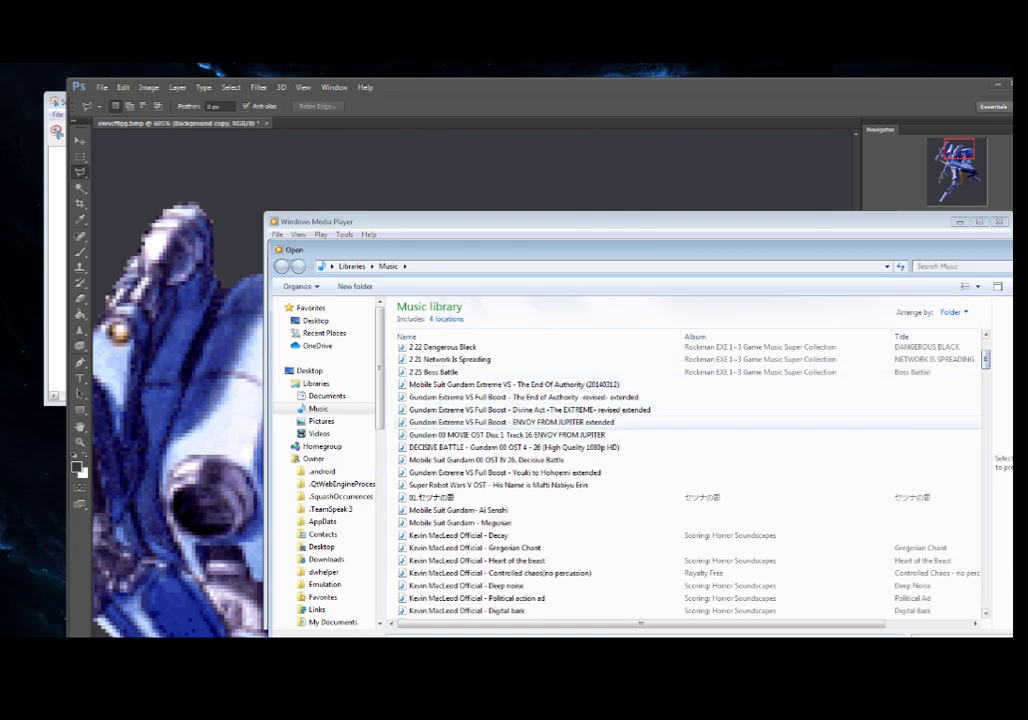
double_click(512, 422)
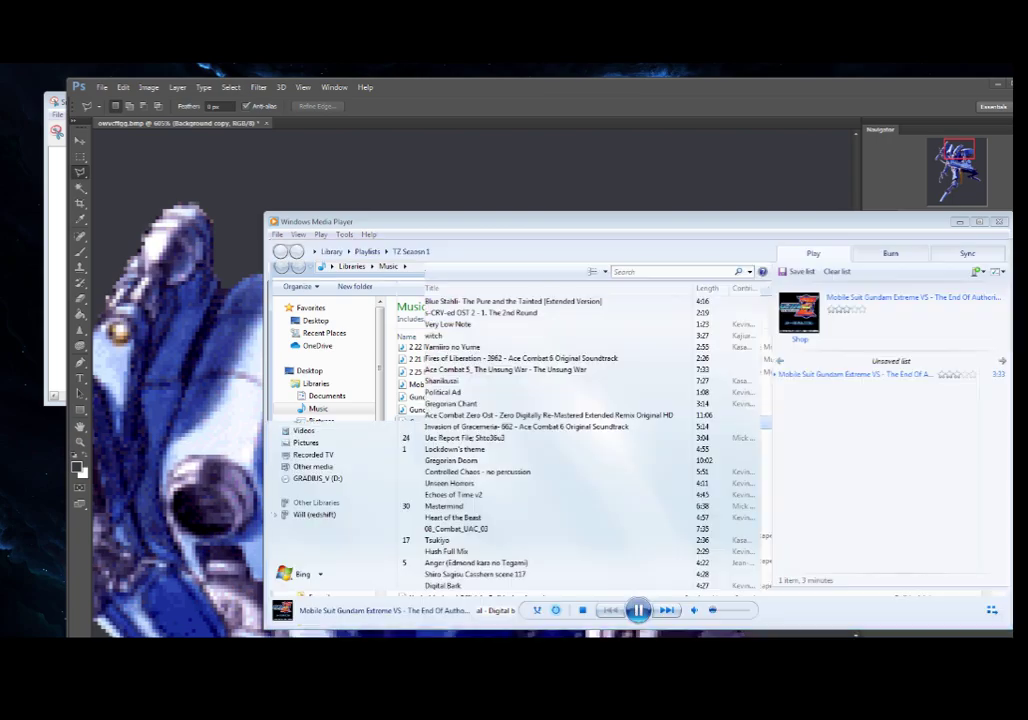
click(959, 222)
Step: In Photoshop, start a polygonal lasso at the brown fin's tip and trace its underside and the rear leg's knee
drag(958, 150, 971, 169)
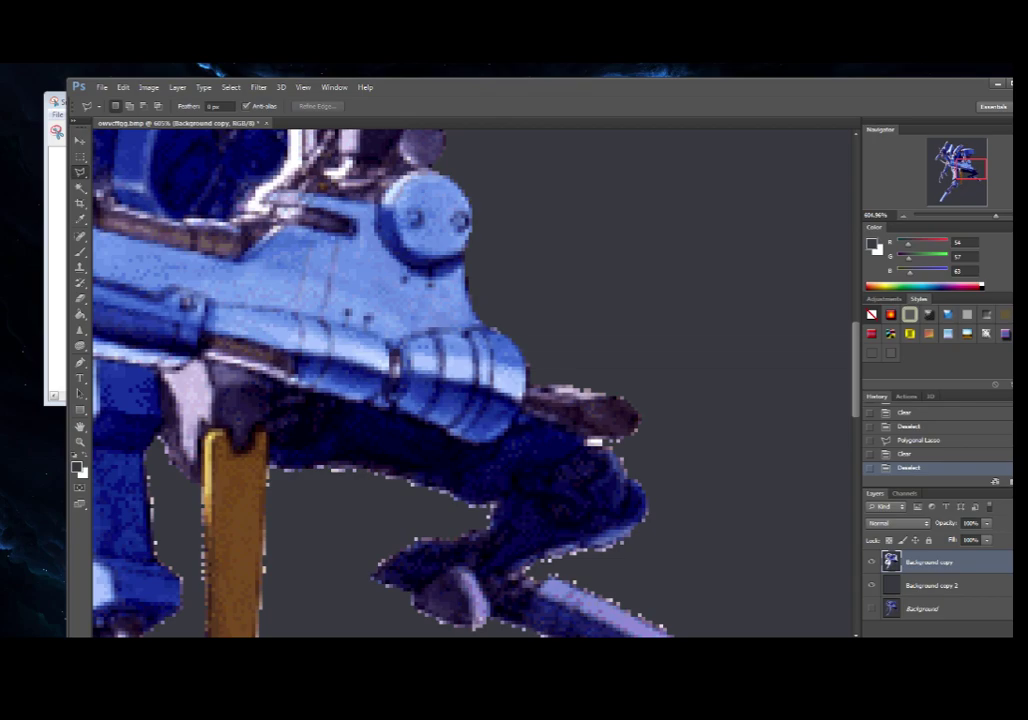
drag(996, 216, 1008, 216)
mouse_move(971, 169)
mouse_down()
mouse_move(965, 175)
mouse_move(976, 171)
mouse_up()
scroll(445, 380, down, 3)
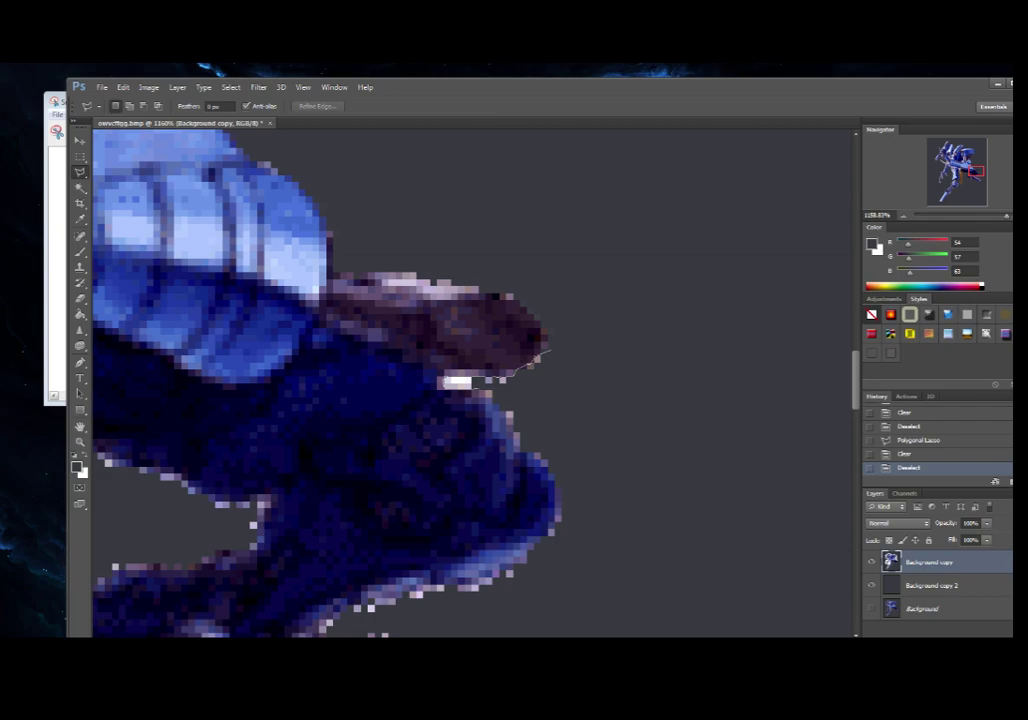
click(477, 389)
click(564, 466)
click(584, 483)
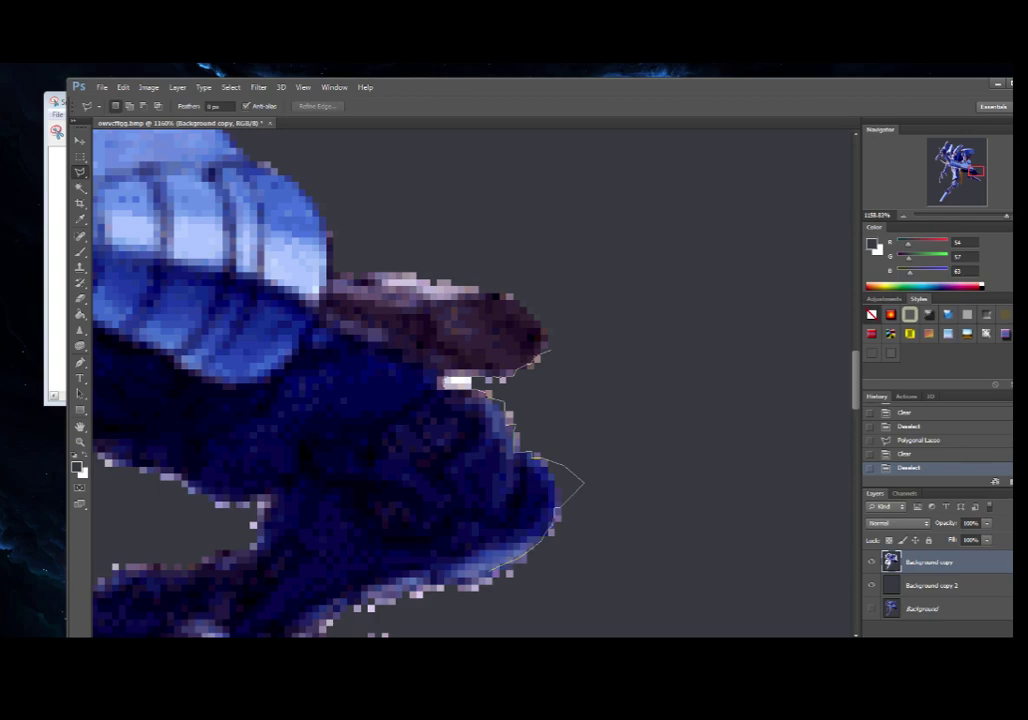
Step: Continue the lasso along the knee's underside, around the gap and down the upper edge of the rear lower leg
click(453, 583)
scroll(475, 380, down, 2)
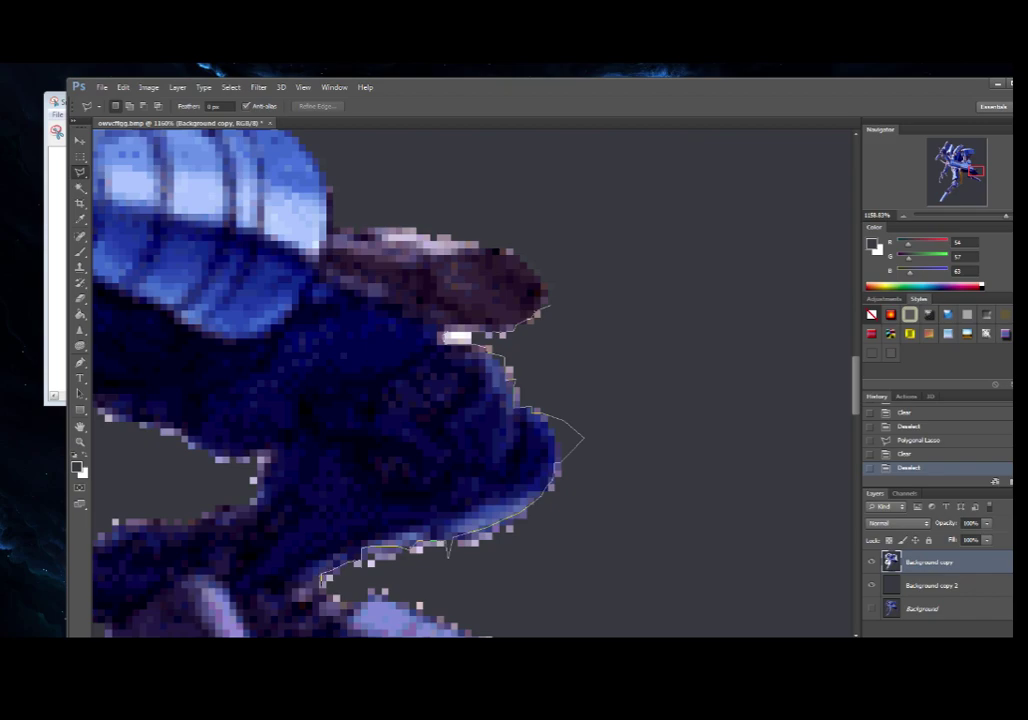
scroll(475, 380, down, 5)
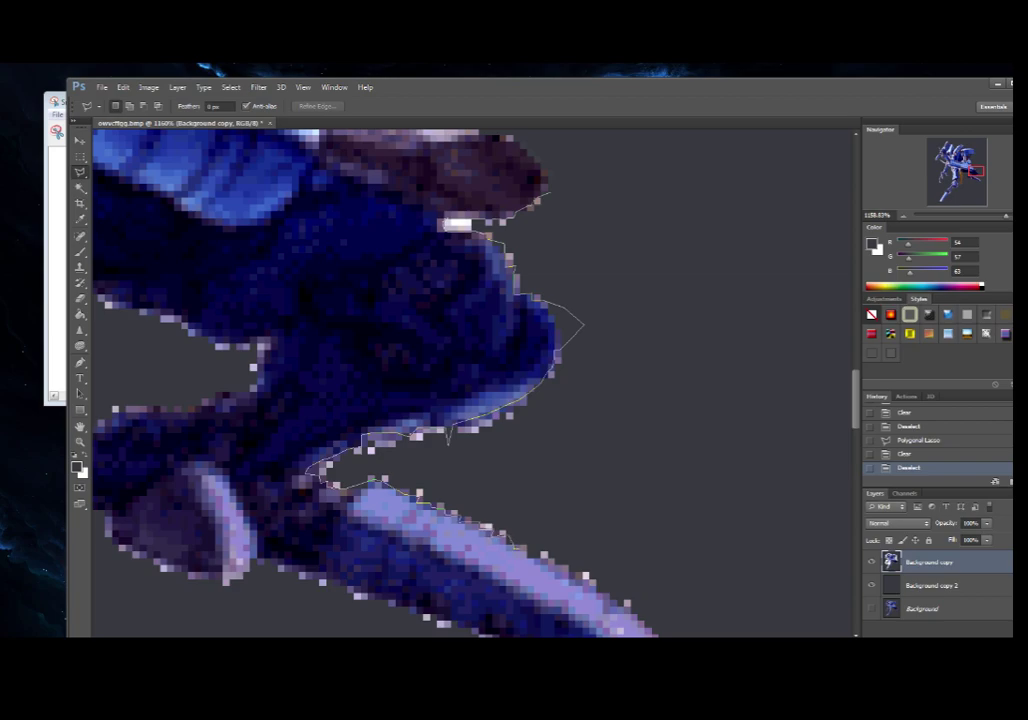
scroll(428, 432, down, 2)
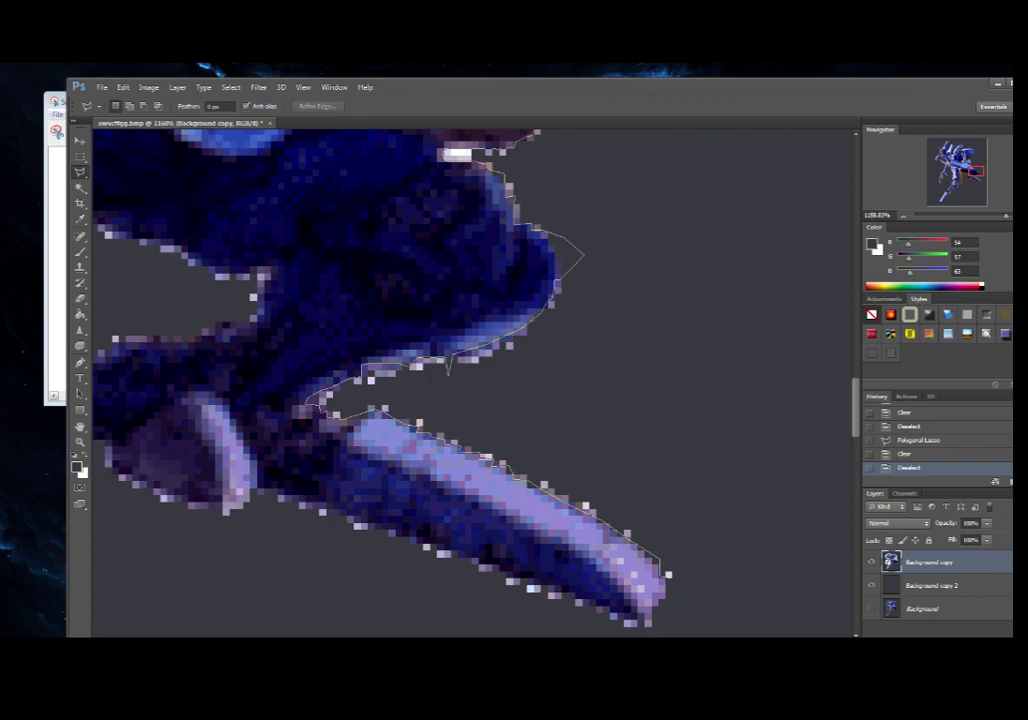
Step: Close the lasso through the background from the rear lower leg's tip back up to the brown fin's tip
click(688, 595)
click(713, 530)
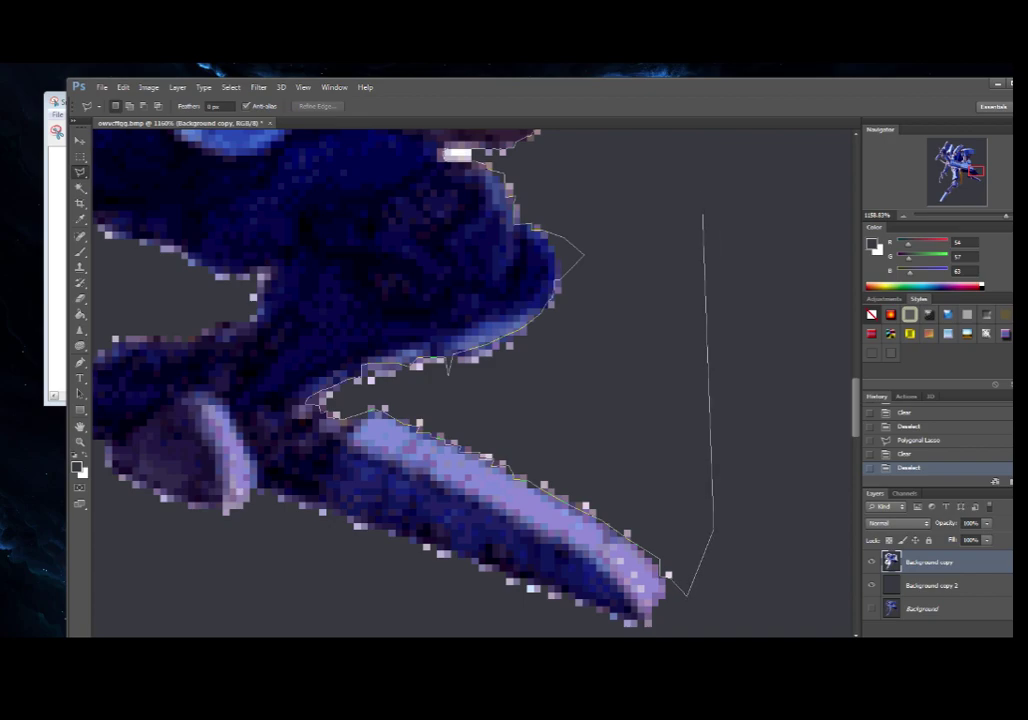
click(643, 318)
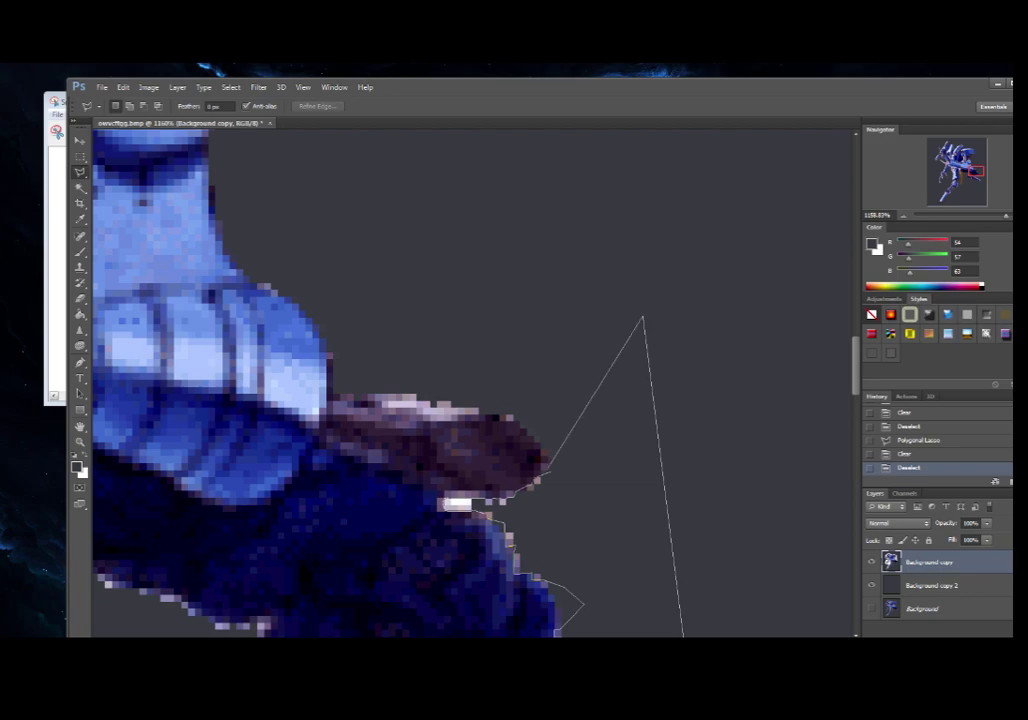
double_click(545, 470)
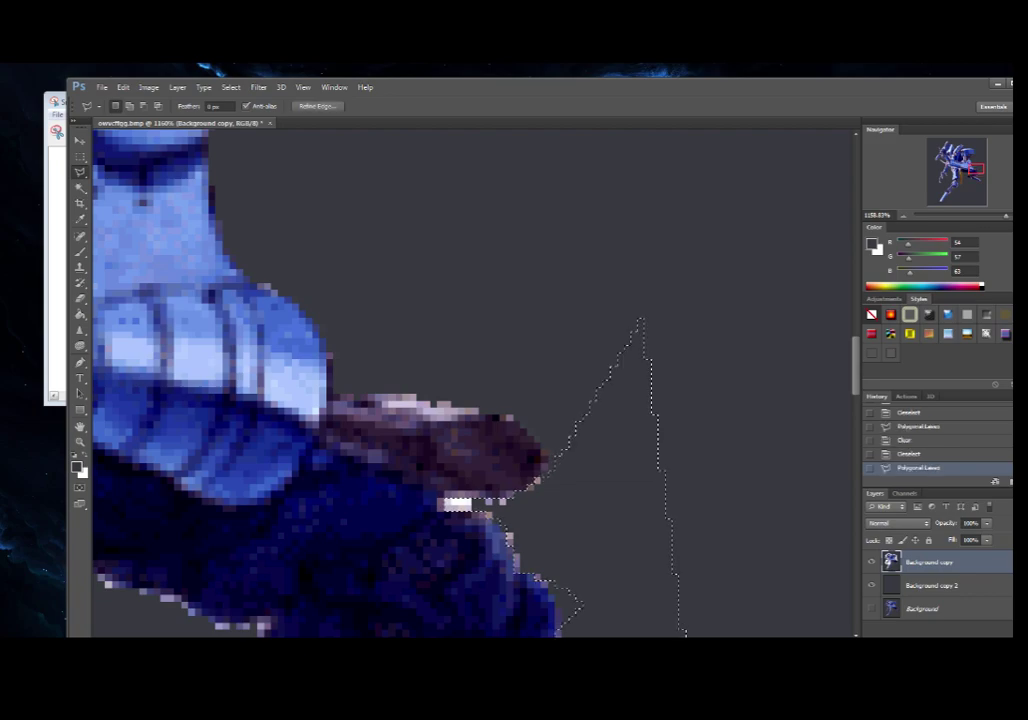
scroll(545, 470, down, 5)
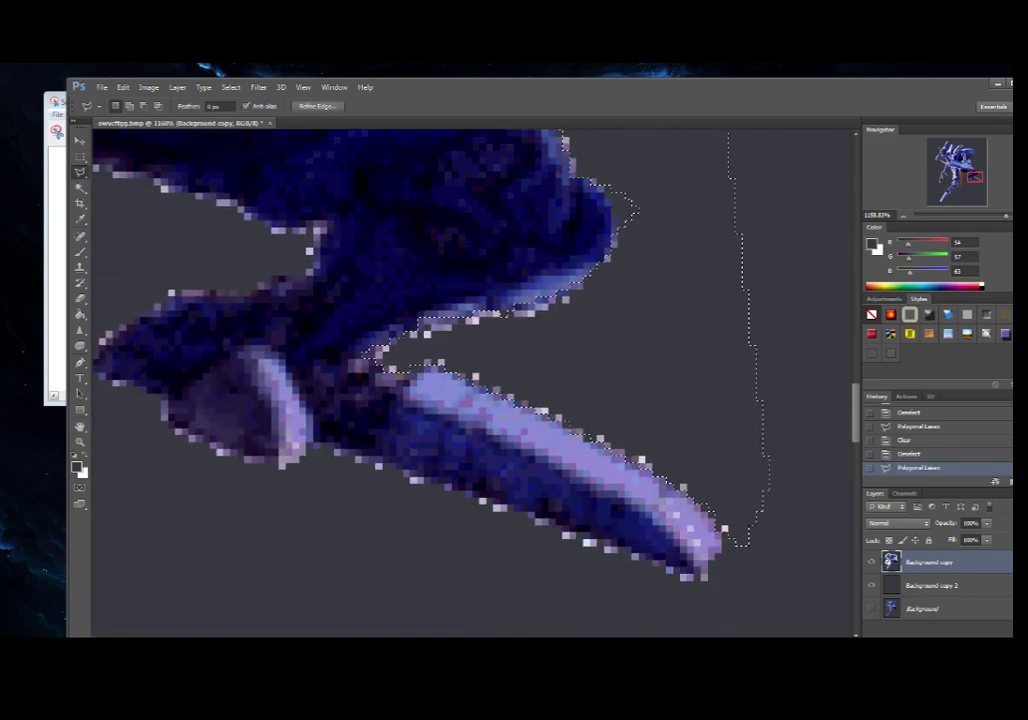
Step: Clear the selected edge pixels around the rear leg's knee and the upper edge of its lower leg, and remove the selection
key(Delete)
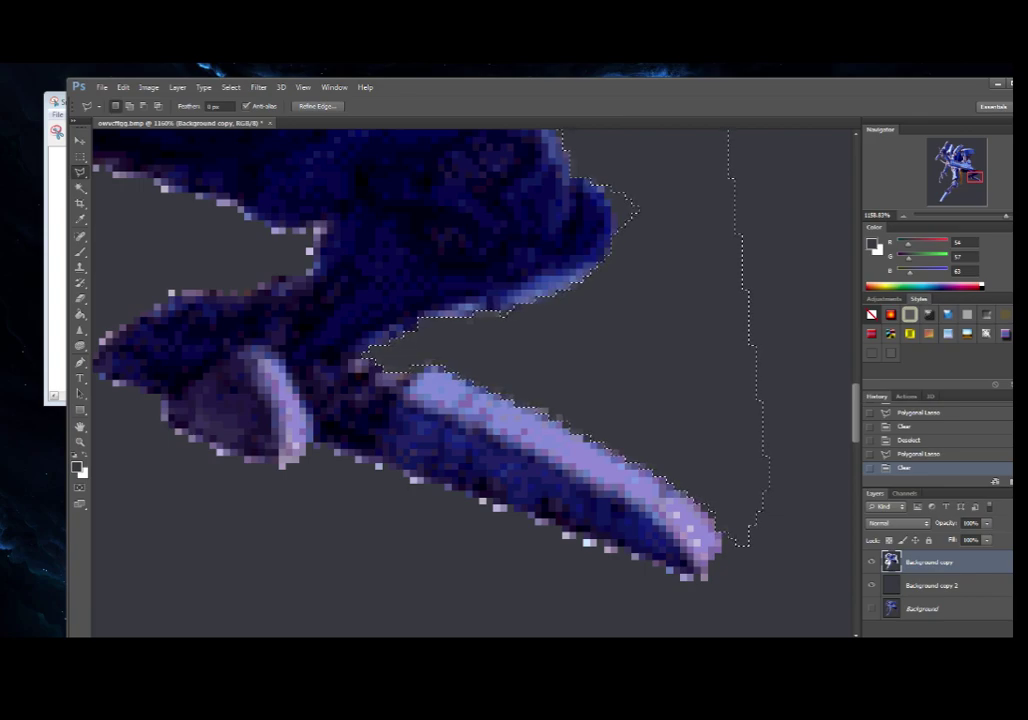
click(231, 87)
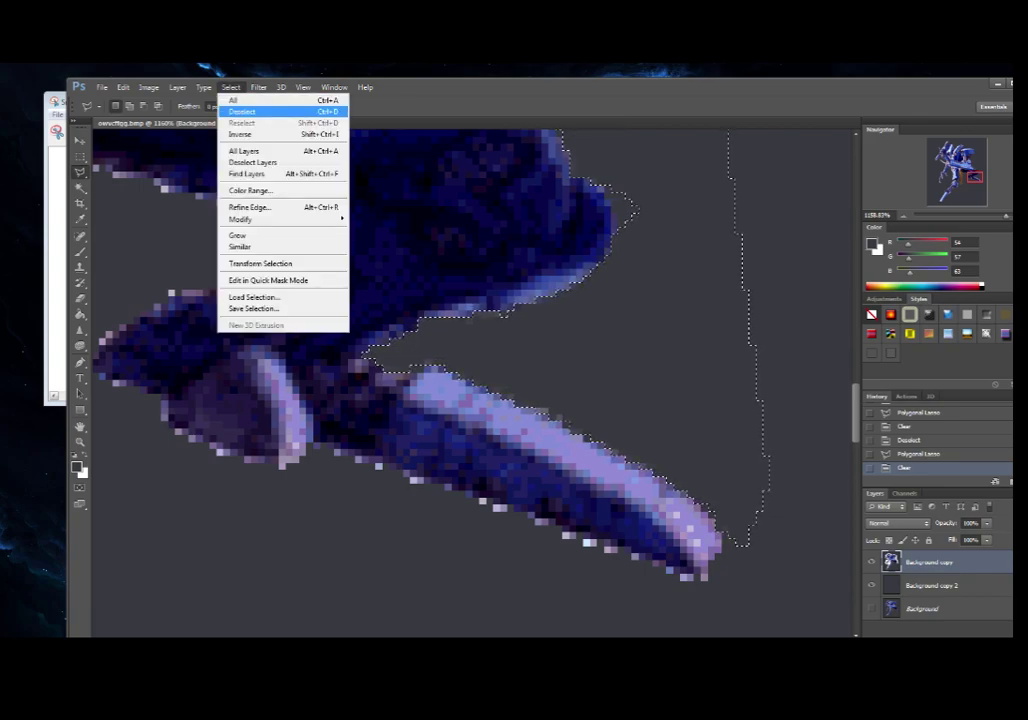
click(242, 111)
Step: Trace a polygonal lasso from the rear lower leg's tip along its underside, the foot and the thigh's underside, and around the hanging brown blade
drag(1006, 216, 974, 216)
scroll(471, 384, down, 5)
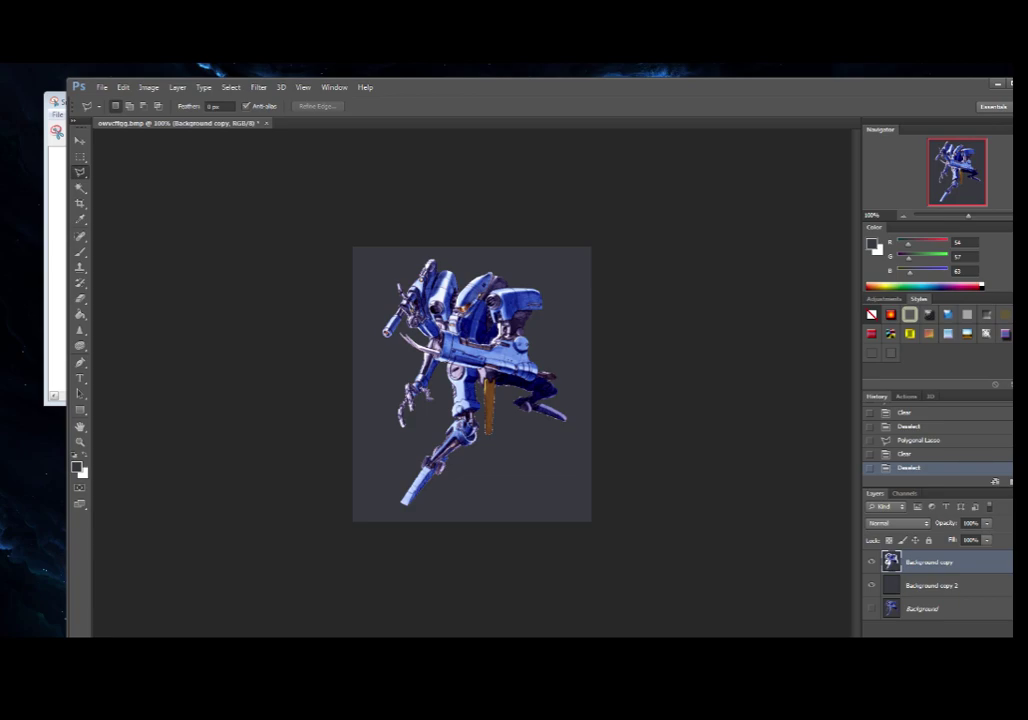
key(ctrl+plus)
key(ctrl+plus)
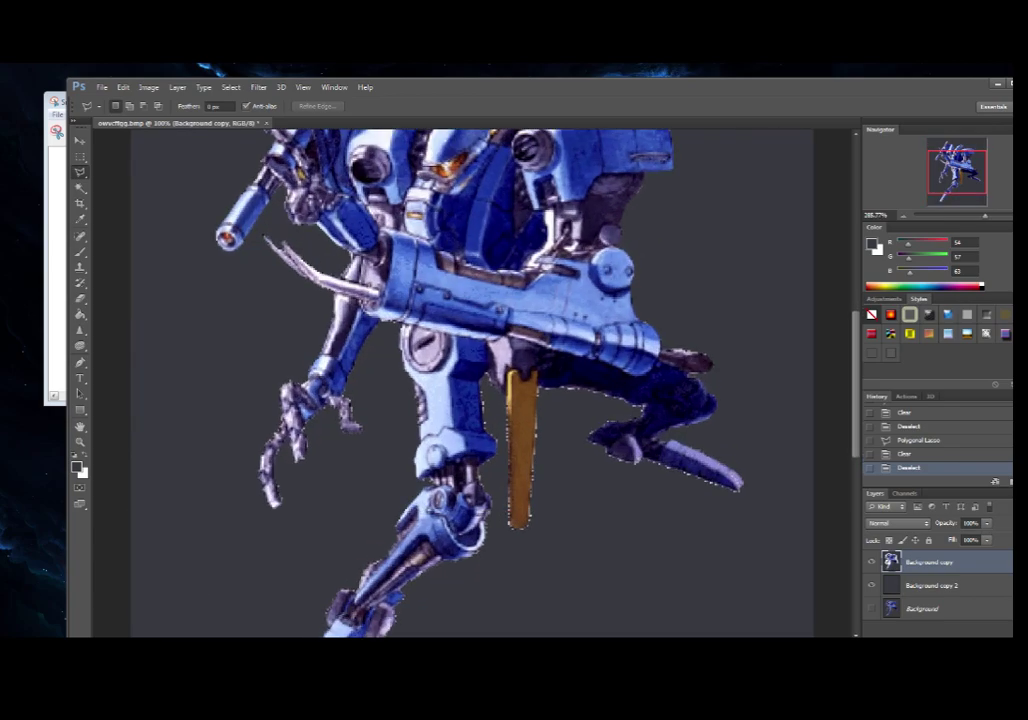
scroll(471, 385, down, 3)
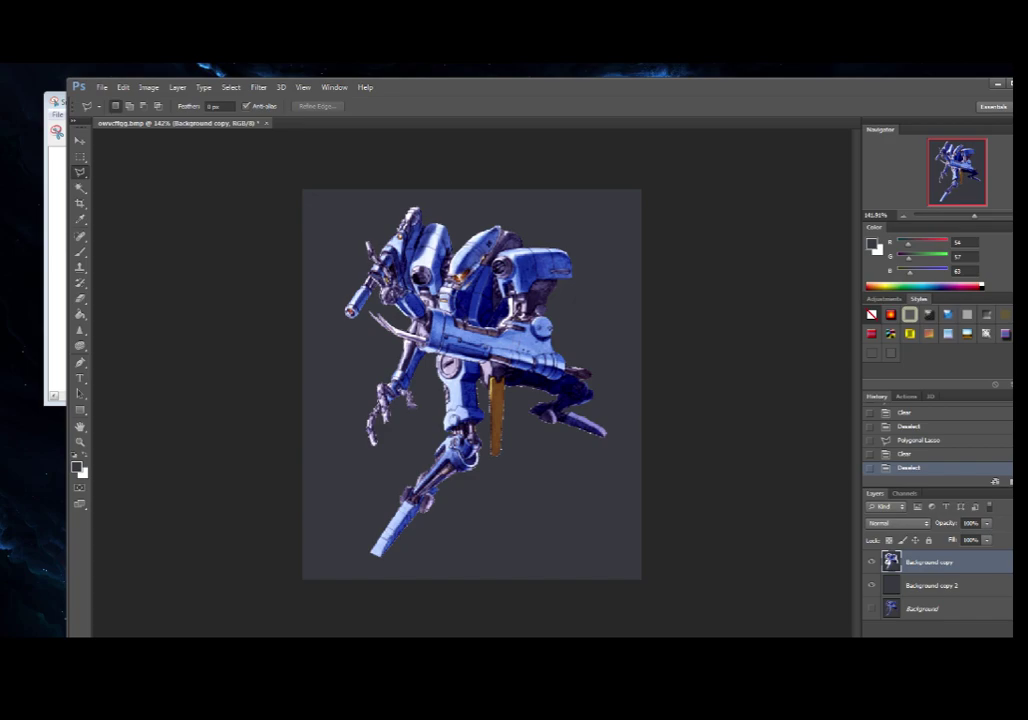
drag(974, 216, 998, 216)
drag(957, 172, 970, 177)
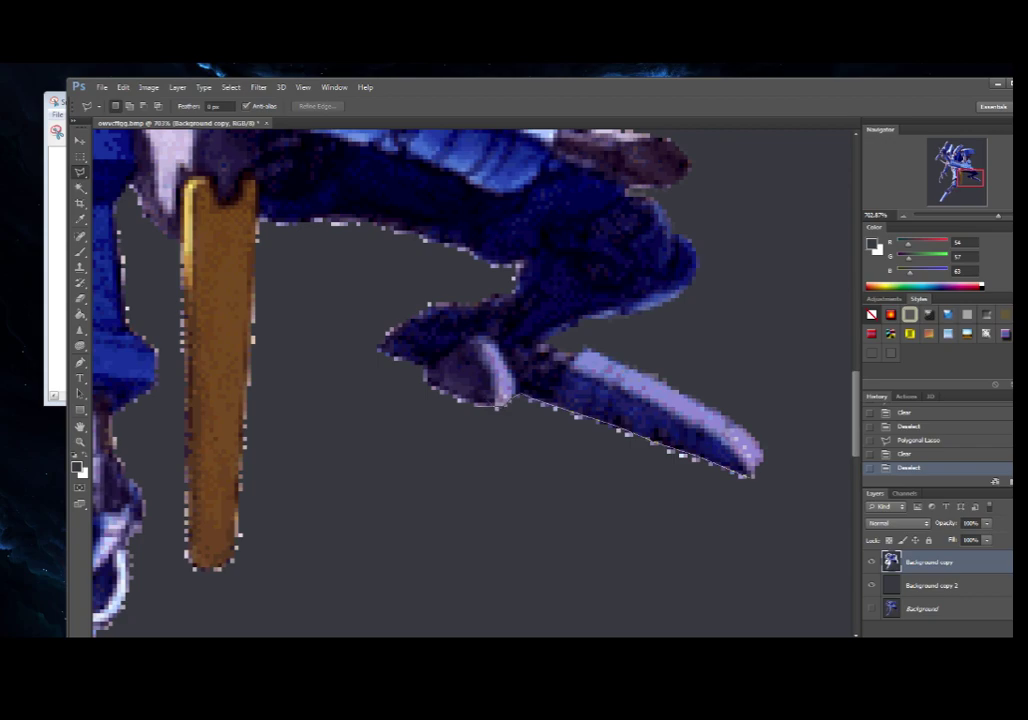
click(497, 408)
key(Escape)
click(427, 367)
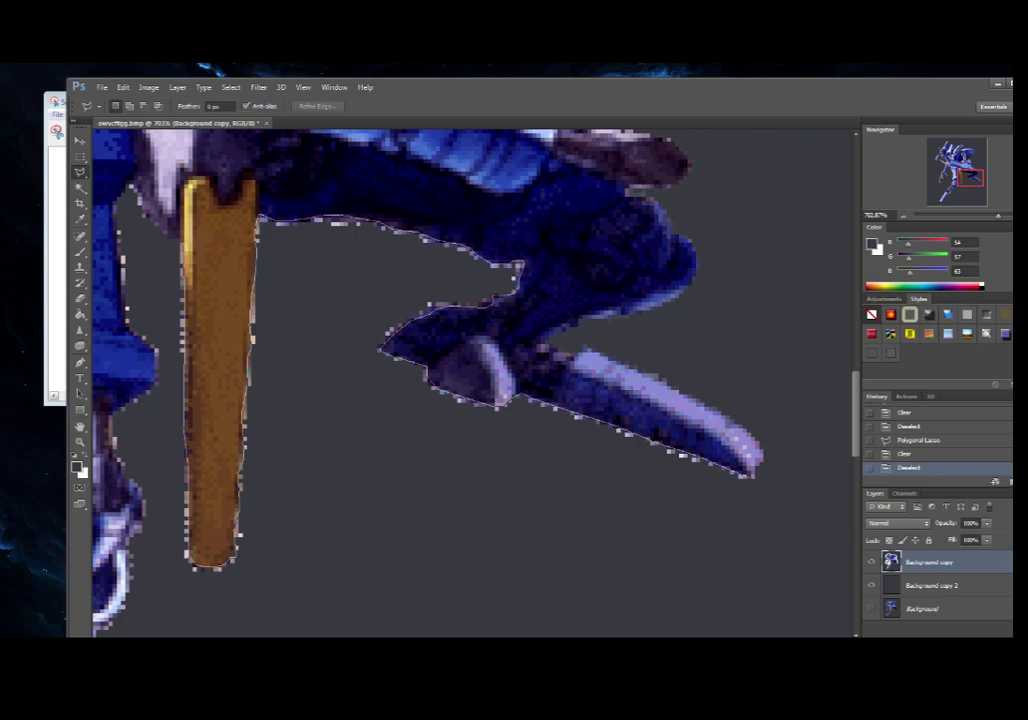
click(159, 236)
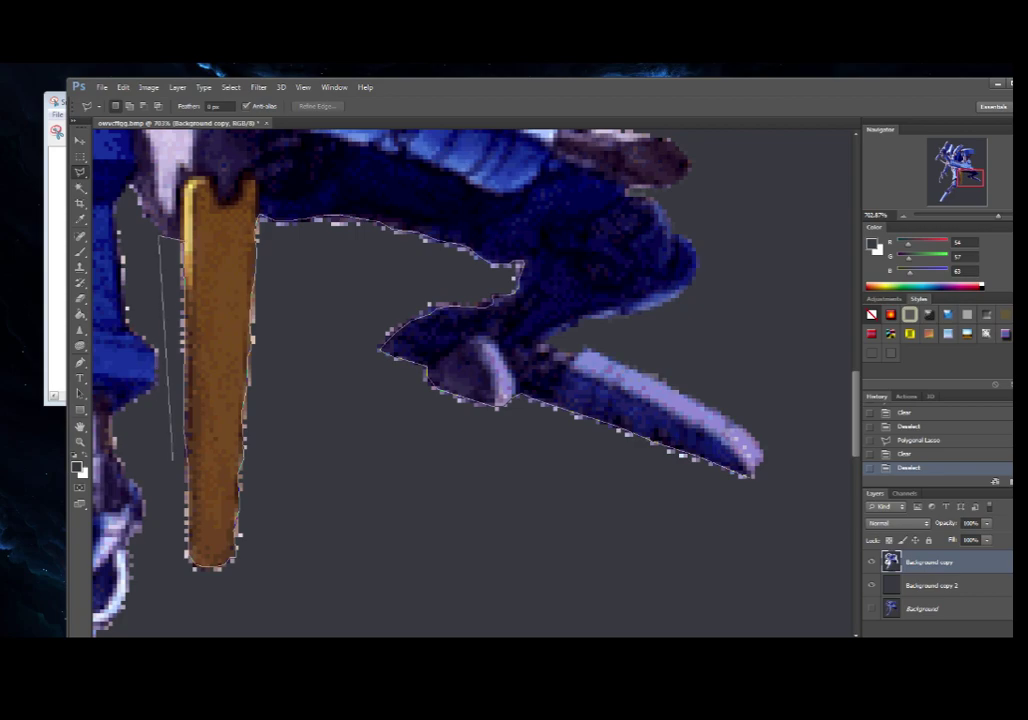
Step: Finish the polygonal selection around the brown blade and the underside of the rear leg, clear the stray edge pixels, and deselect
click(162, 502)
click(186, 582)
click(323, 543)
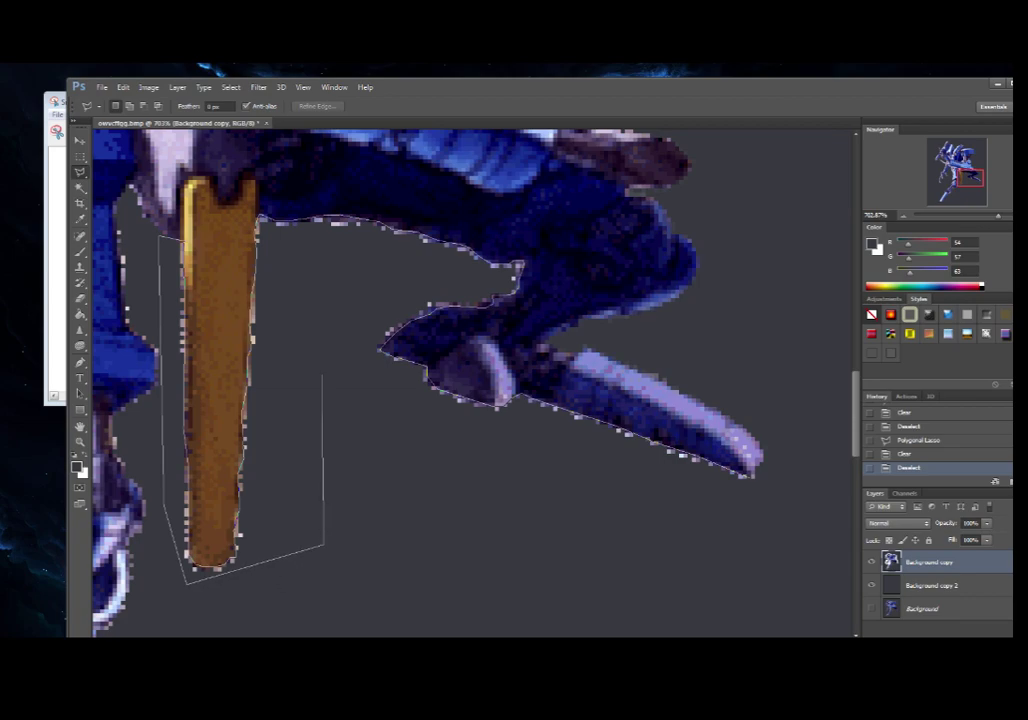
click(340, 297)
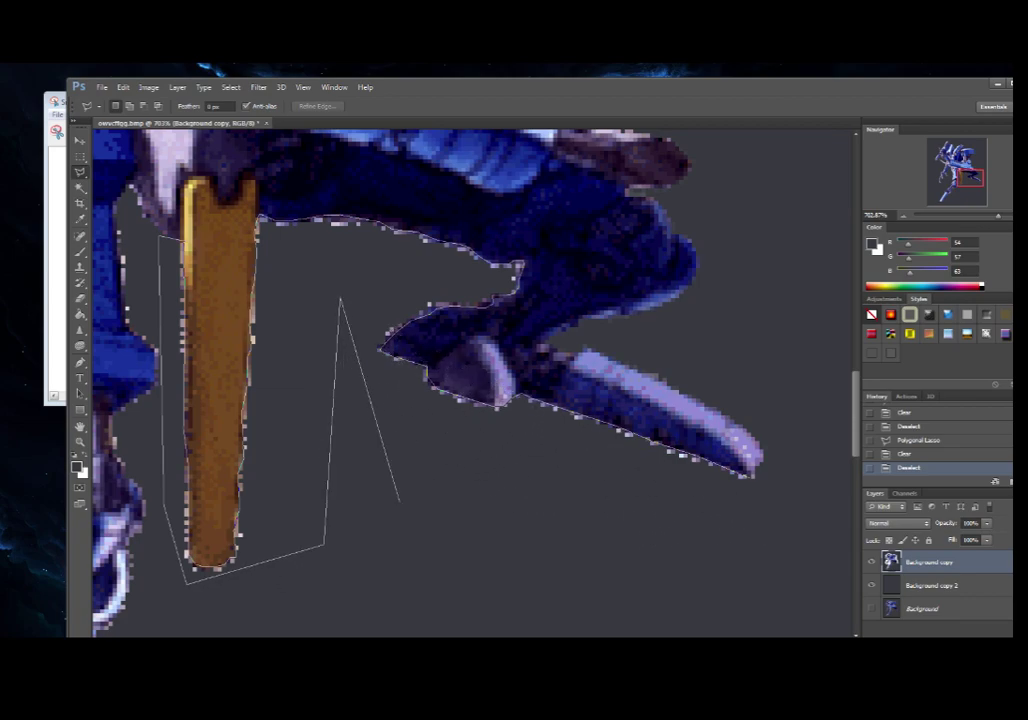
click(385, 497)
click(752, 504)
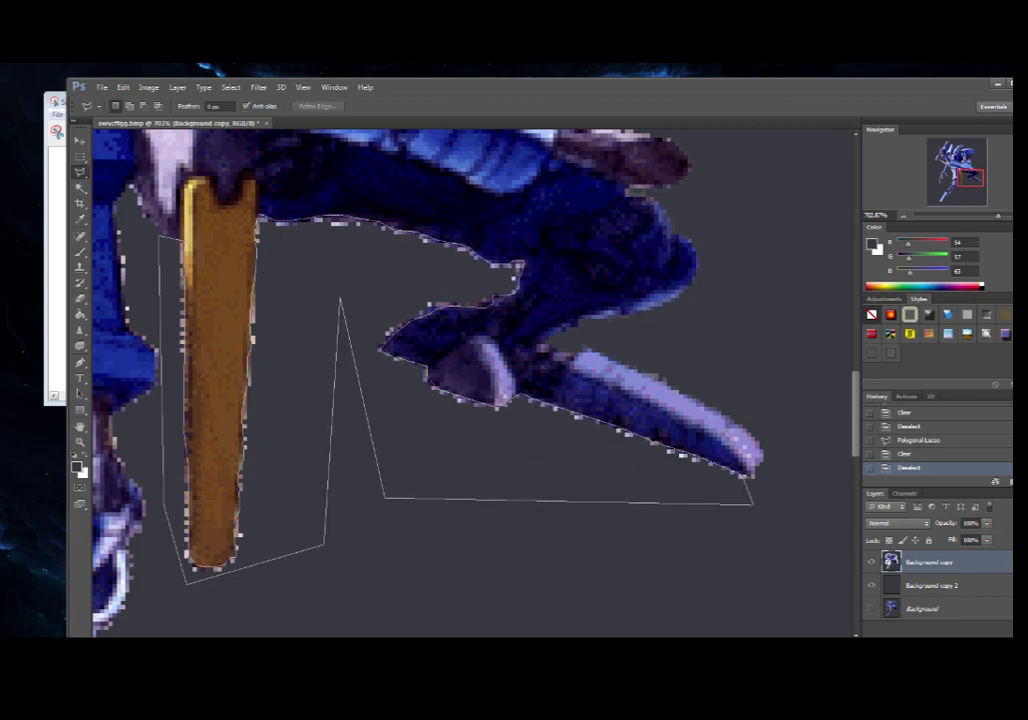
double_click(750, 477)
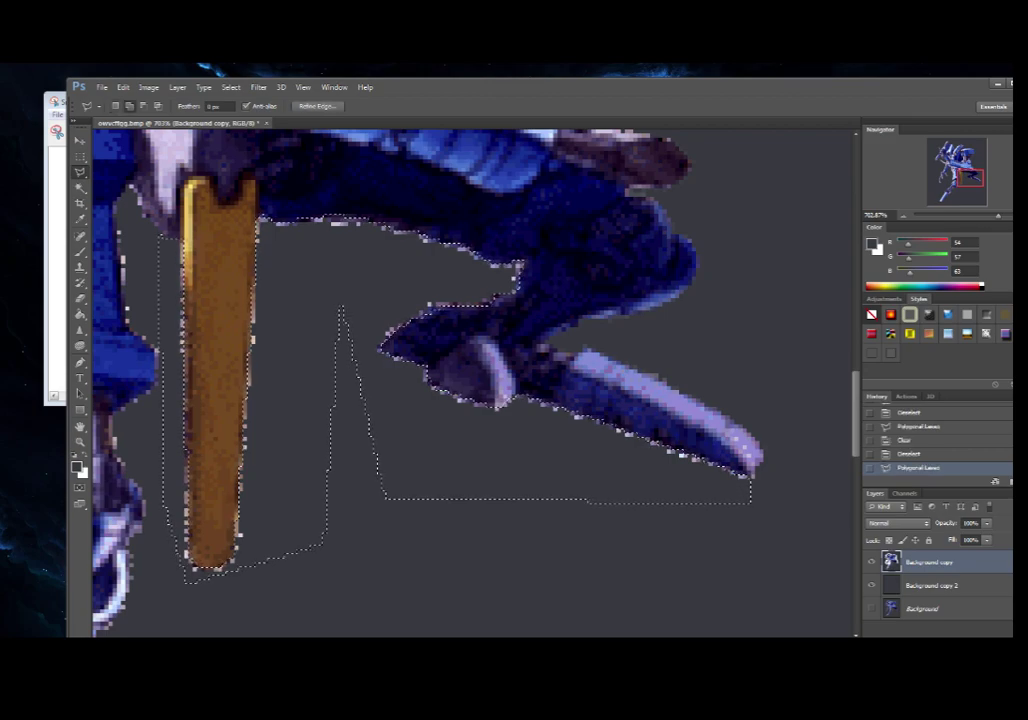
key(Delete)
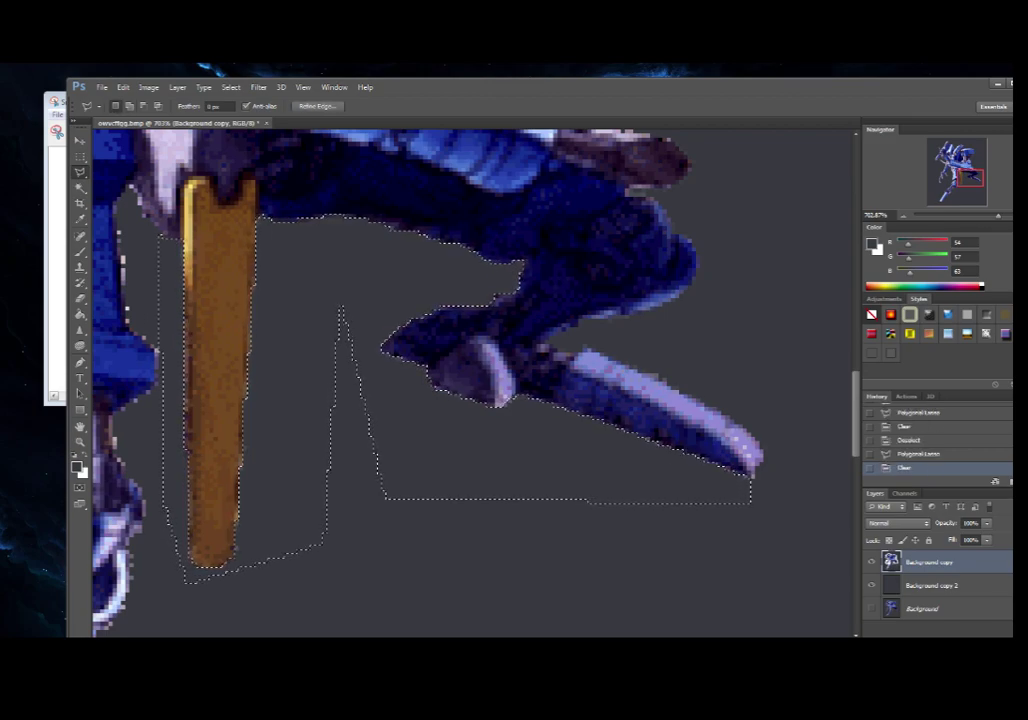
click(231, 87)
click(250, 121)
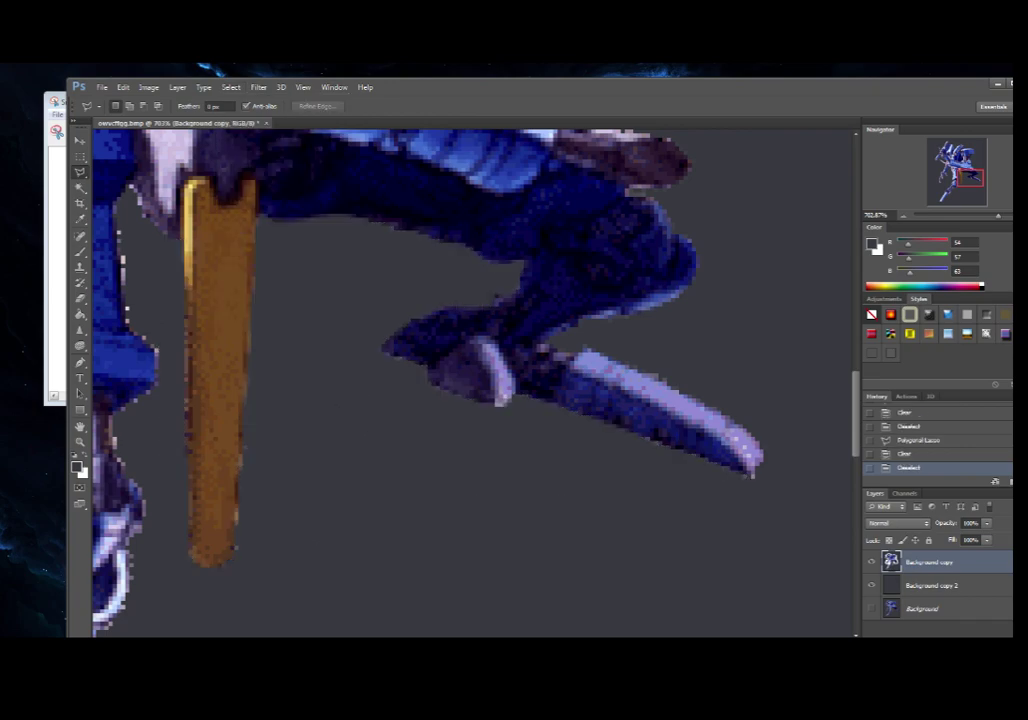
Step: Outline the fringe along the front leg's blade-facing edge from thigh to shin with the Polygonal Lasso, clear it, and deselect
scroll(472, 382, left, 6)
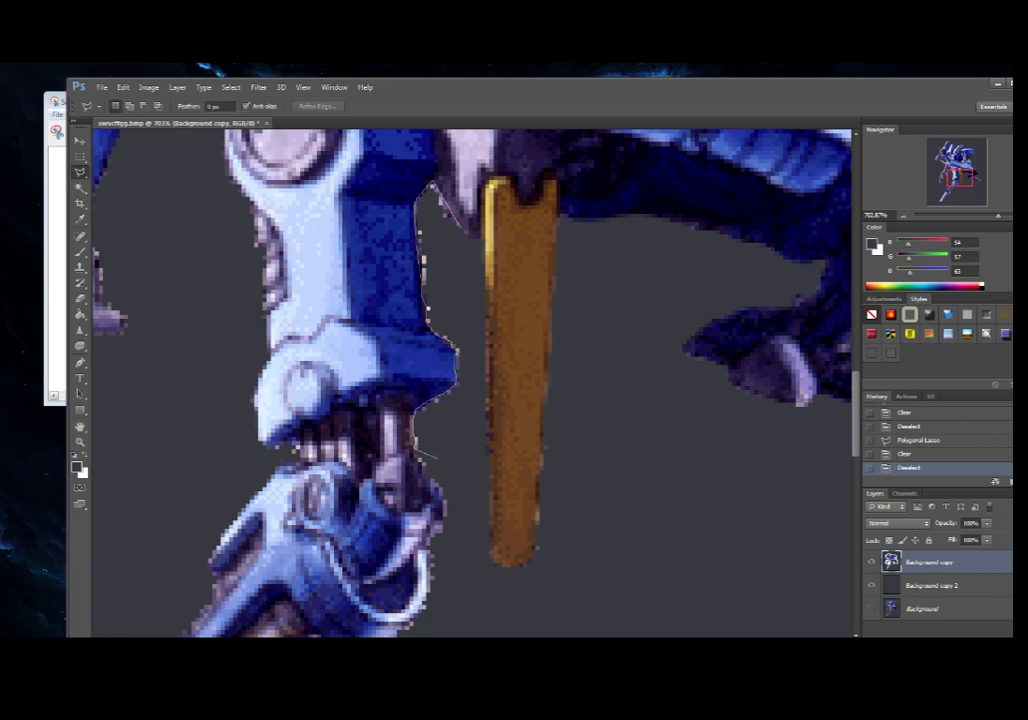
click(455, 484)
click(445, 548)
scroll(398, 627, down, 4)
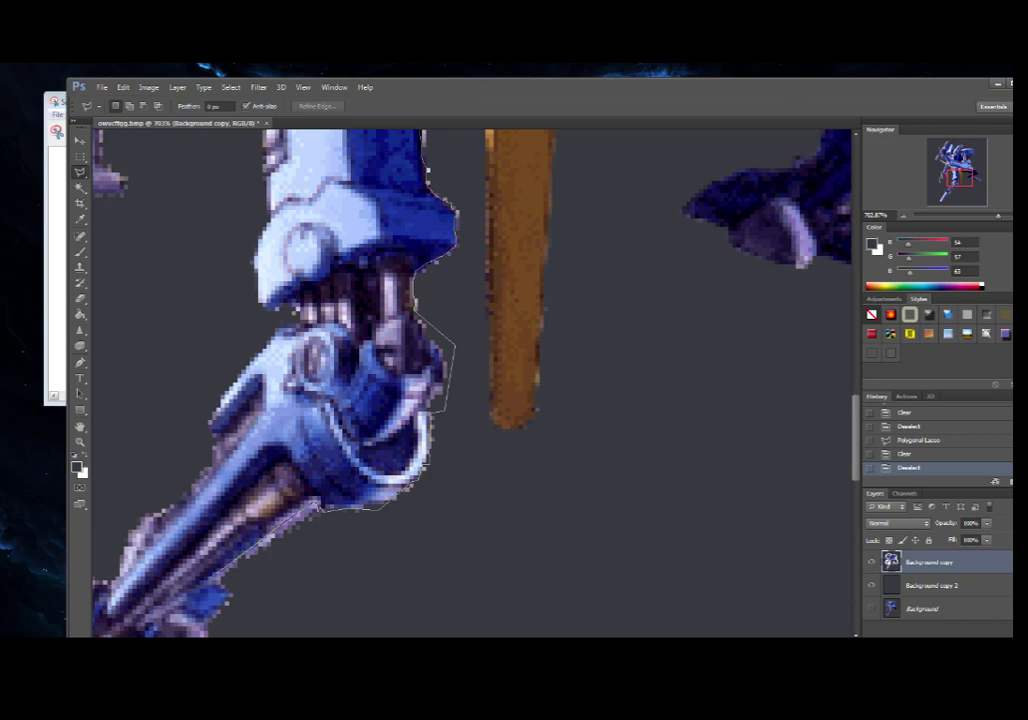
click(330, 580)
click(448, 555)
click(477, 437)
scroll(478, 162, up, 2)
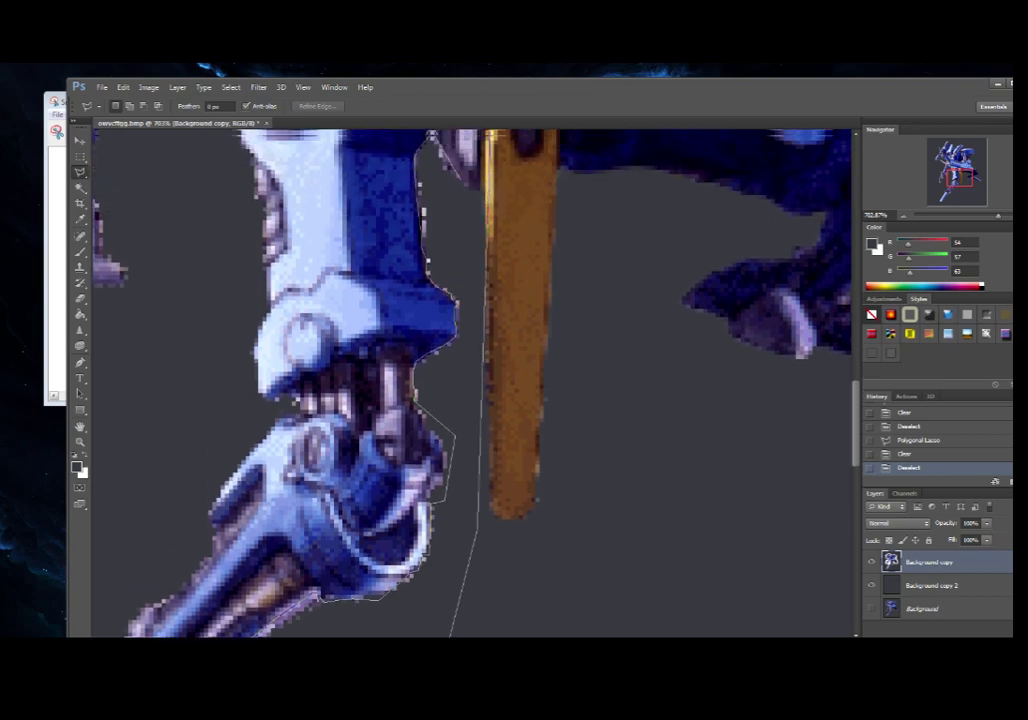
click(474, 203)
click(434, 137)
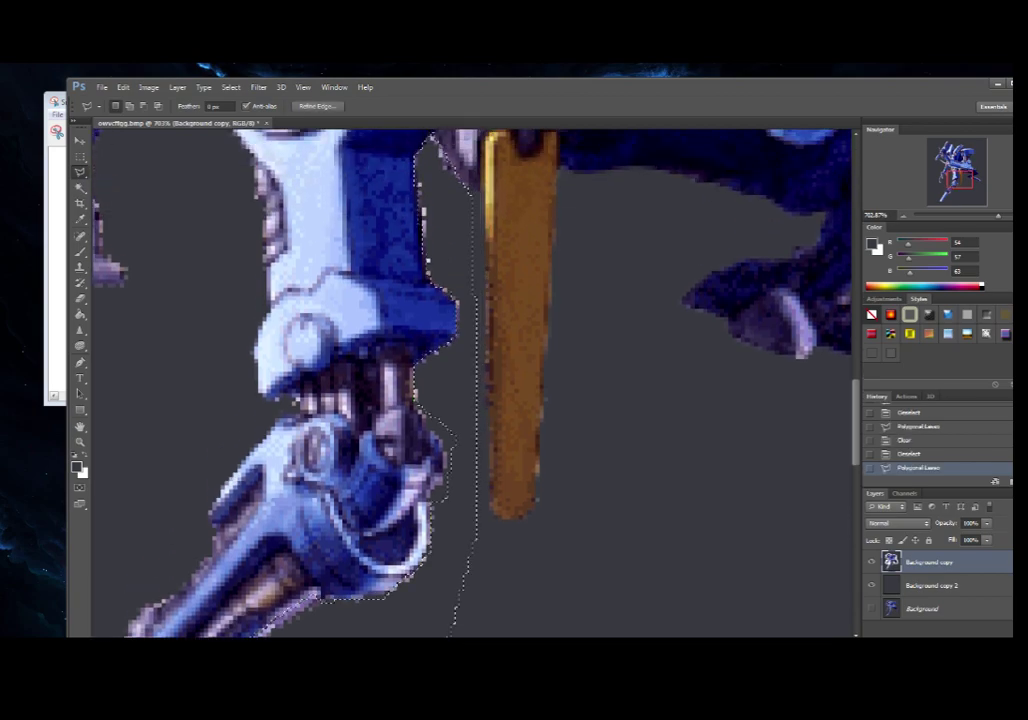
scroll(440, 160, down, 3)
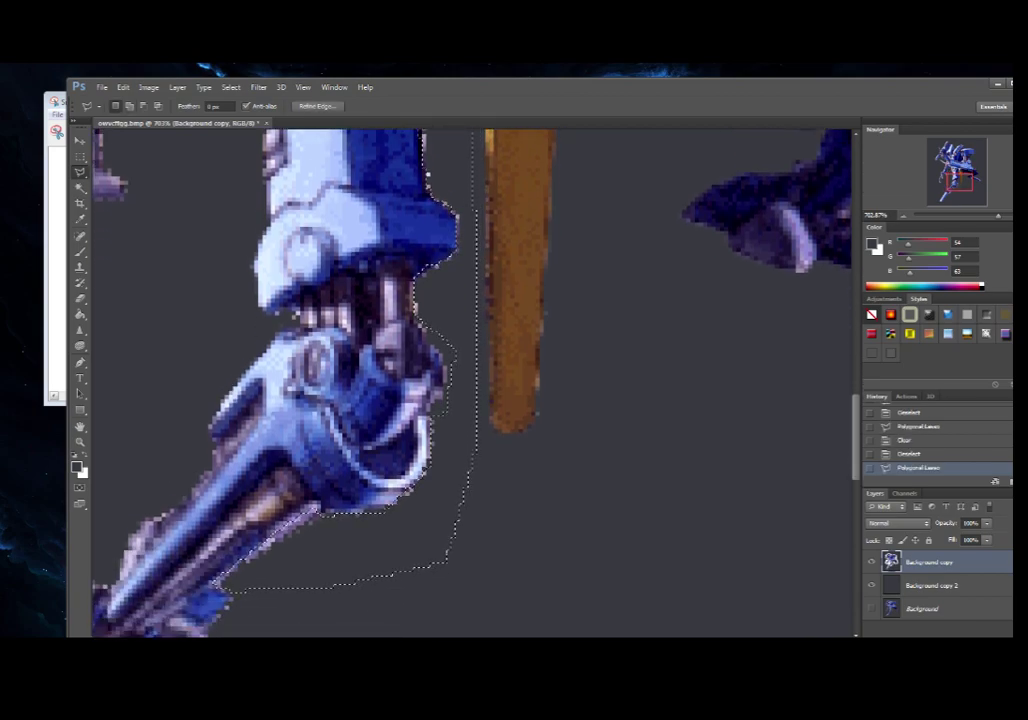
key(Delete)
click(148, 87)
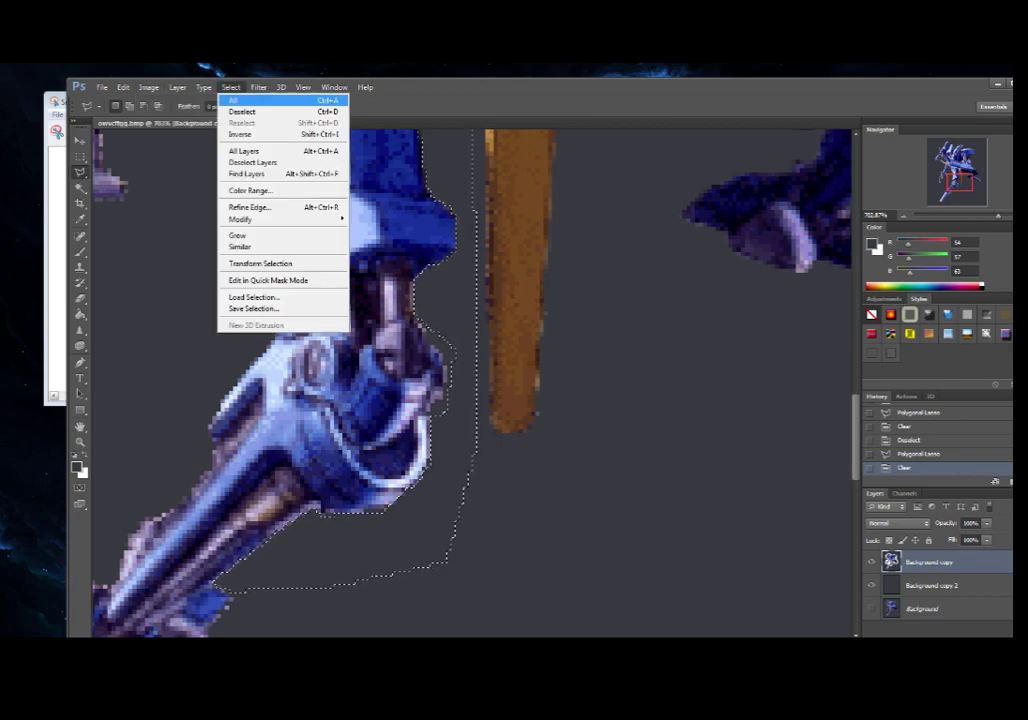
click(245, 108)
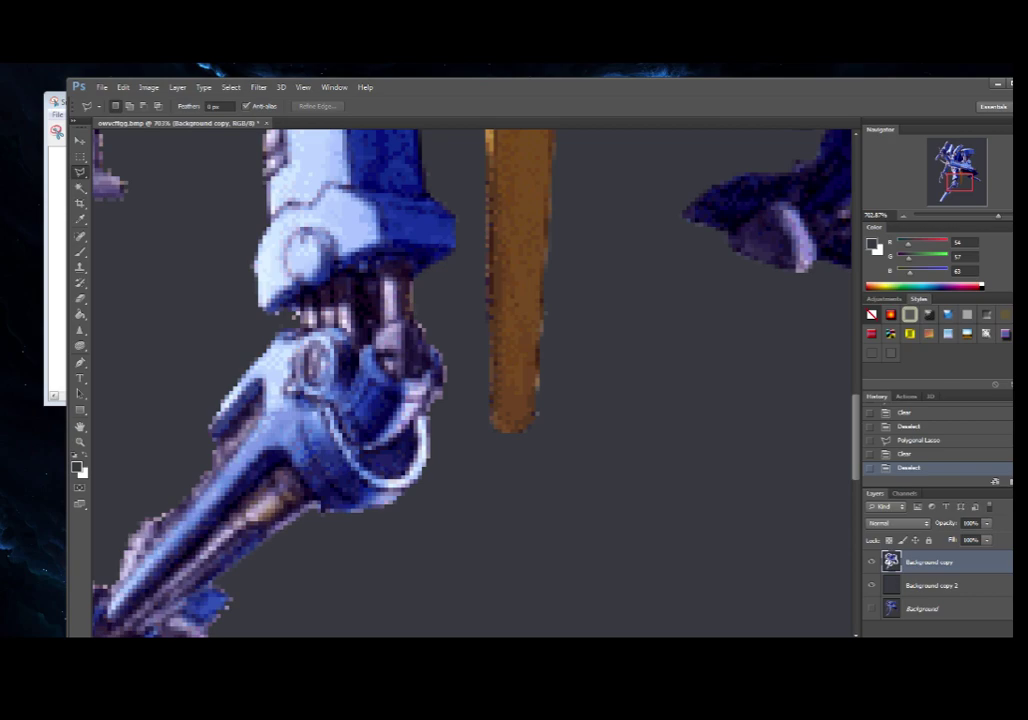
Step: Outline the fringe along the right edge of the front leg's ankle and foot with the Polygonal Lasso, clear it, and deselect
scroll(470, 380, down, 5)
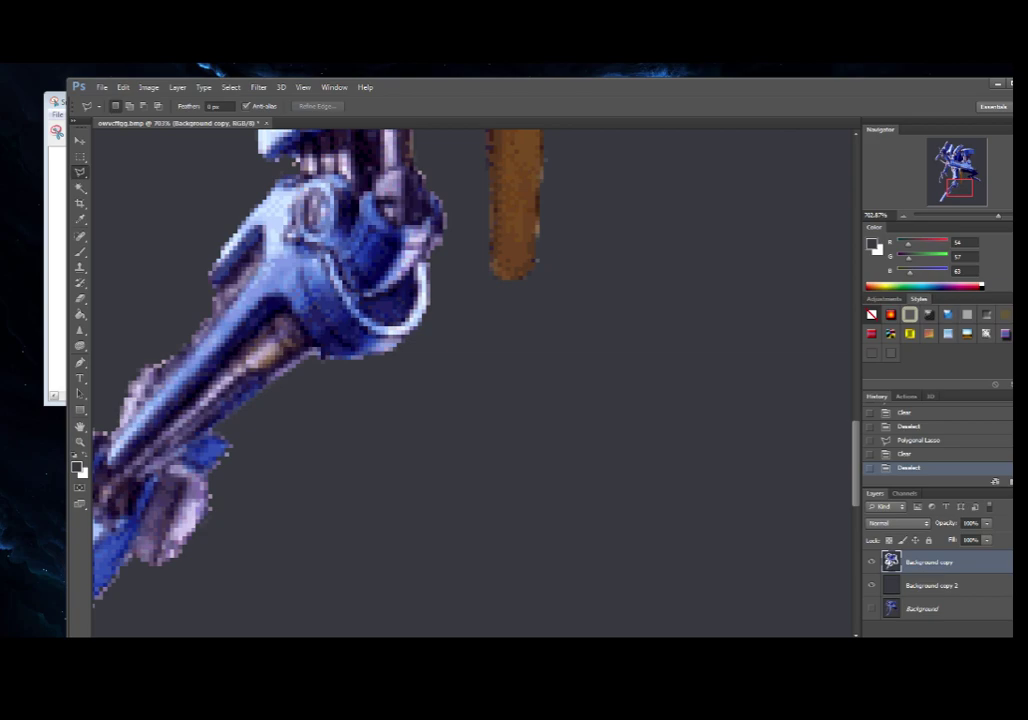
scroll(470, 380, down, 3)
scroll(470, 380, left, 8)
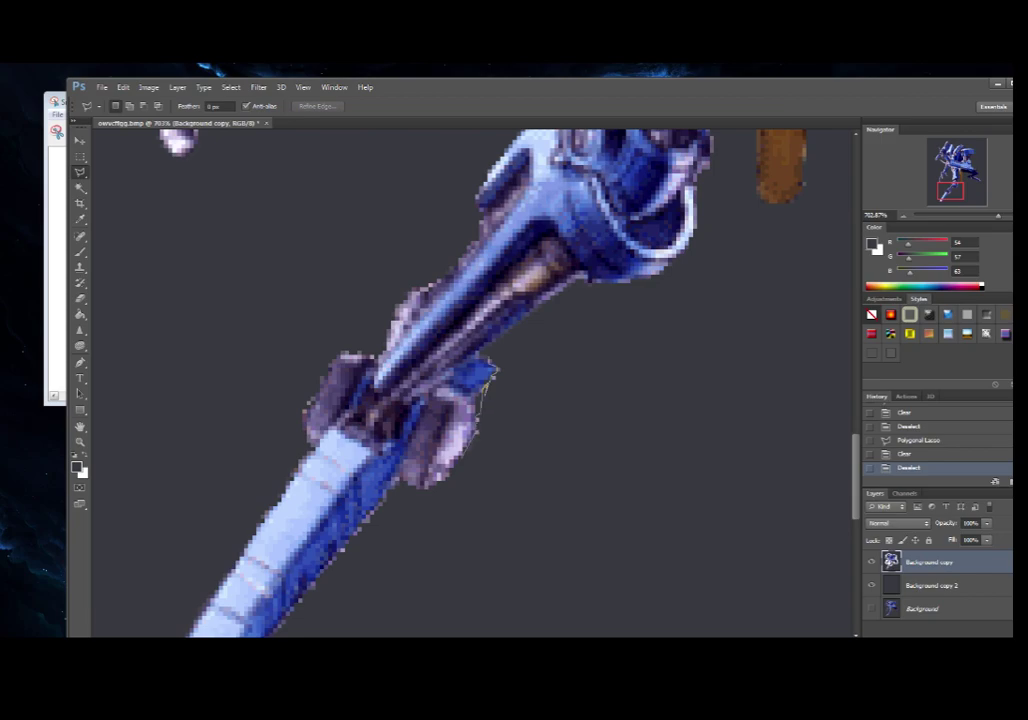
click(465, 458)
click(444, 496)
scroll(318, 478, down, 3)
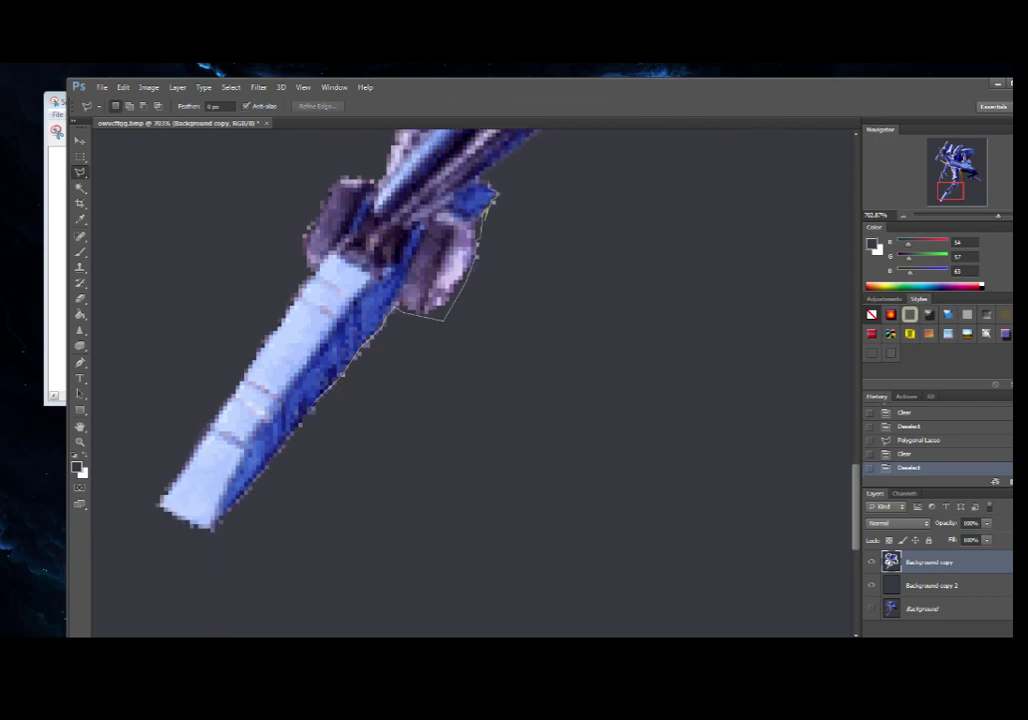
click(295, 434)
click(222, 542)
click(413, 513)
click(625, 345)
click(565, 202)
click(493, 186)
key(Delete)
key(Delete)
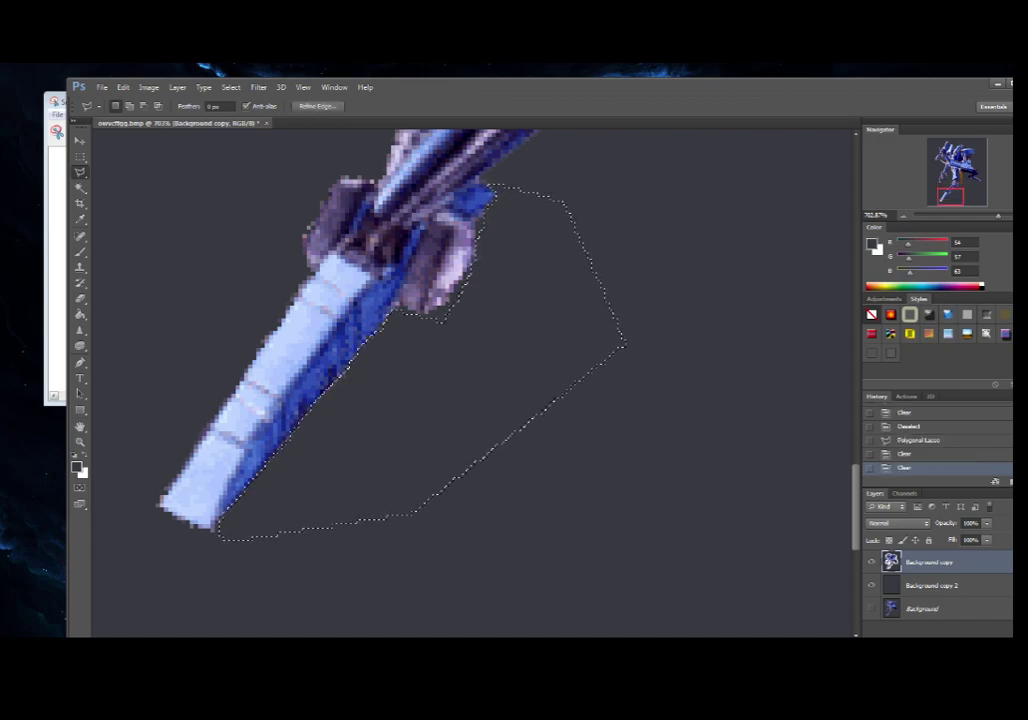
key(ctrl+d)
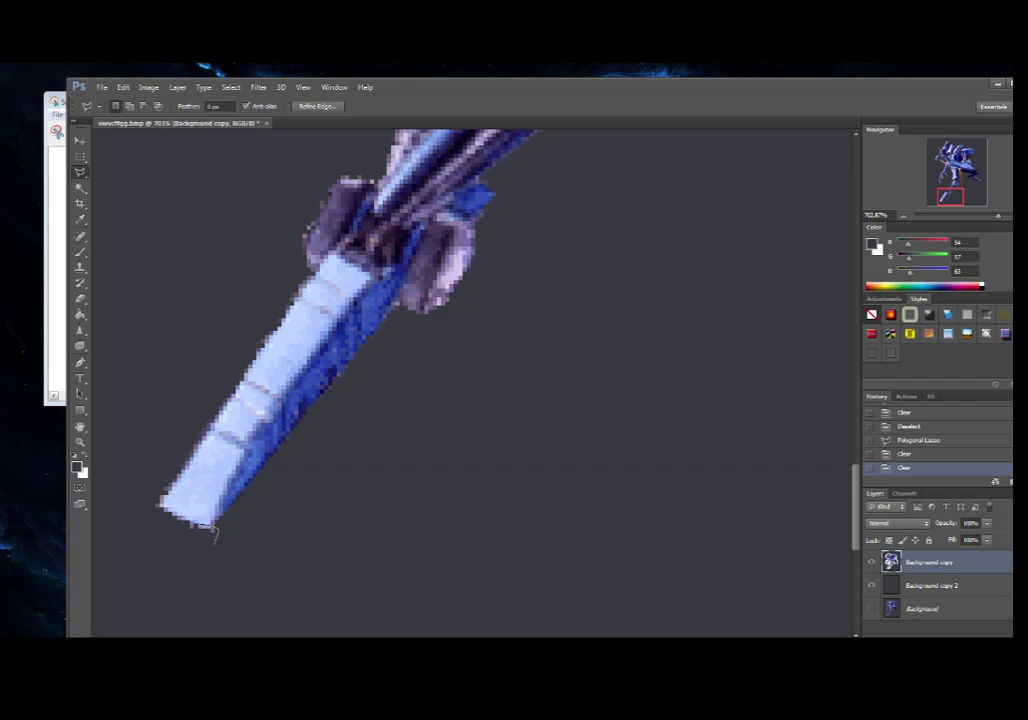
Step: Select the ragged pixels beneath the tip of the front foot with the Polygonal Lasso, clear them, and deselect
click(213, 526)
click(143, 512)
click(201, 554)
click(213, 526)
key(Delete)
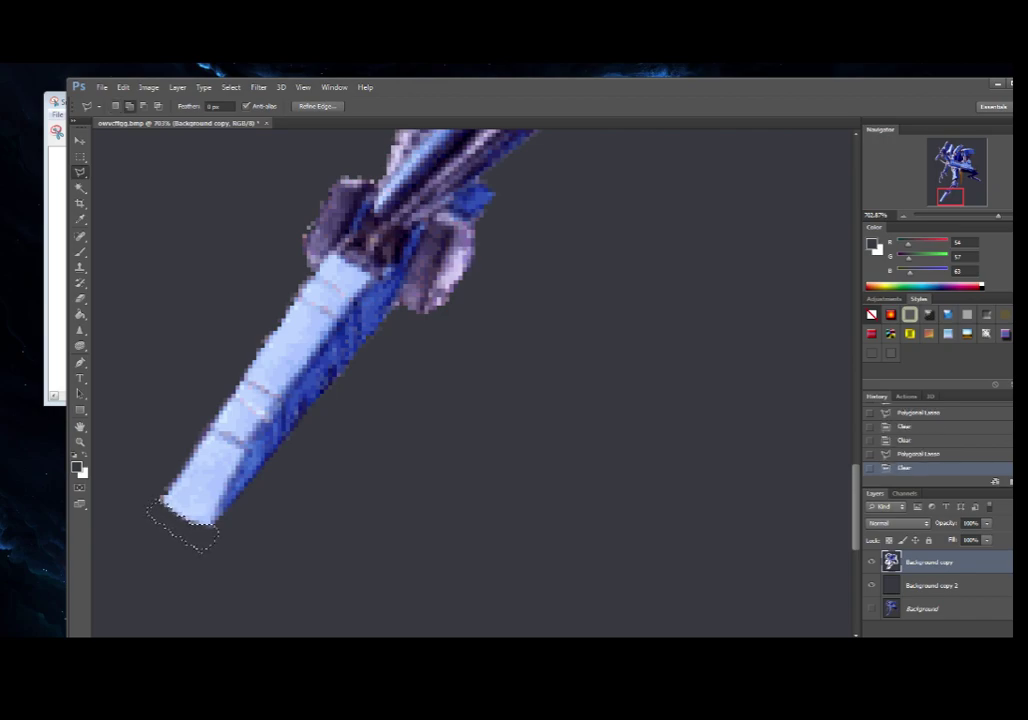
key(ctrl+d)
Step: Select the stray pixels along the left edge of the front foot near its tip, clear them, and deselect
click(165, 497)
click(143, 502)
click(172, 438)
click(205, 408)
double_click(213, 419)
key(Delete)
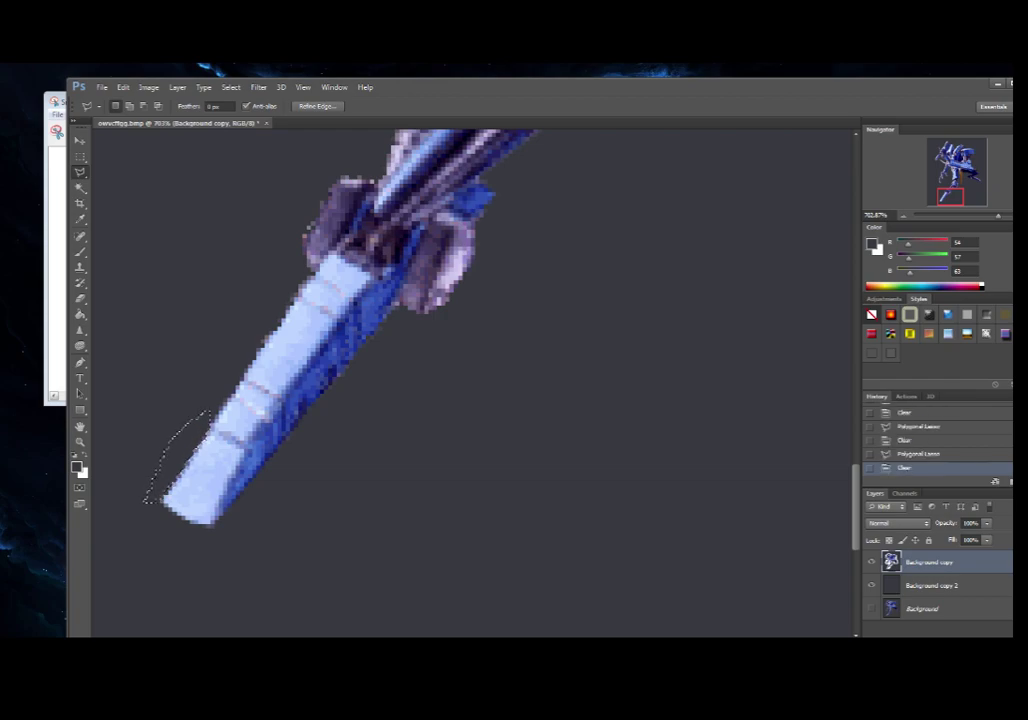
key(ctrl+d)
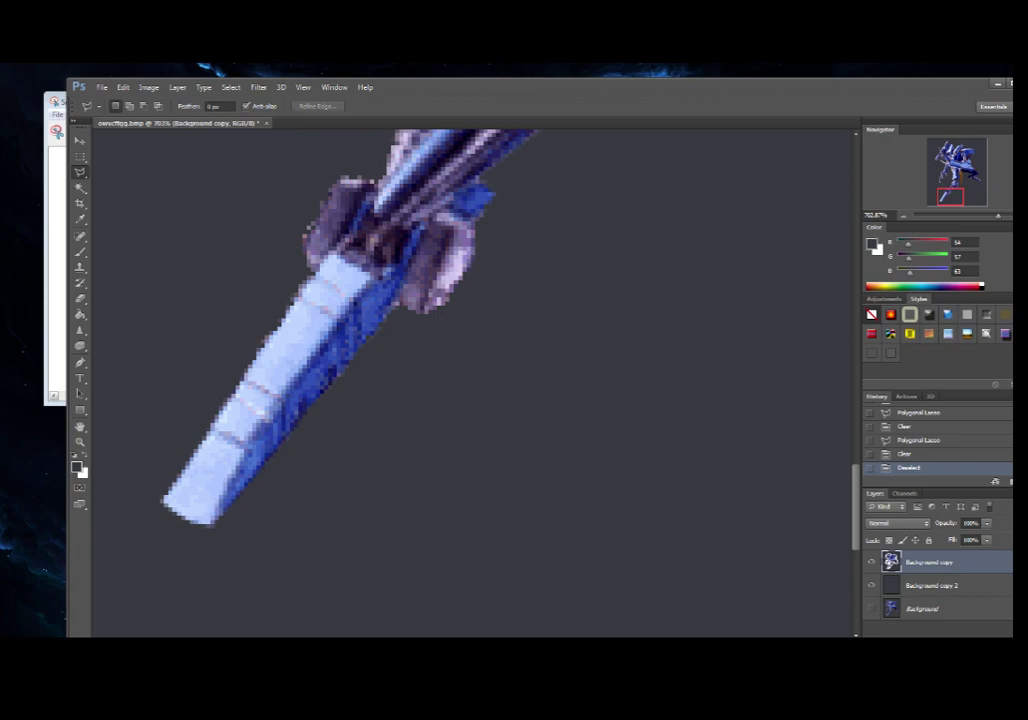
Step: Compare the cleaned cutout with the original image by toggling the visibility of the Background, Background copy and Background copy 2 layers
scroll(463, 388, down, 8)
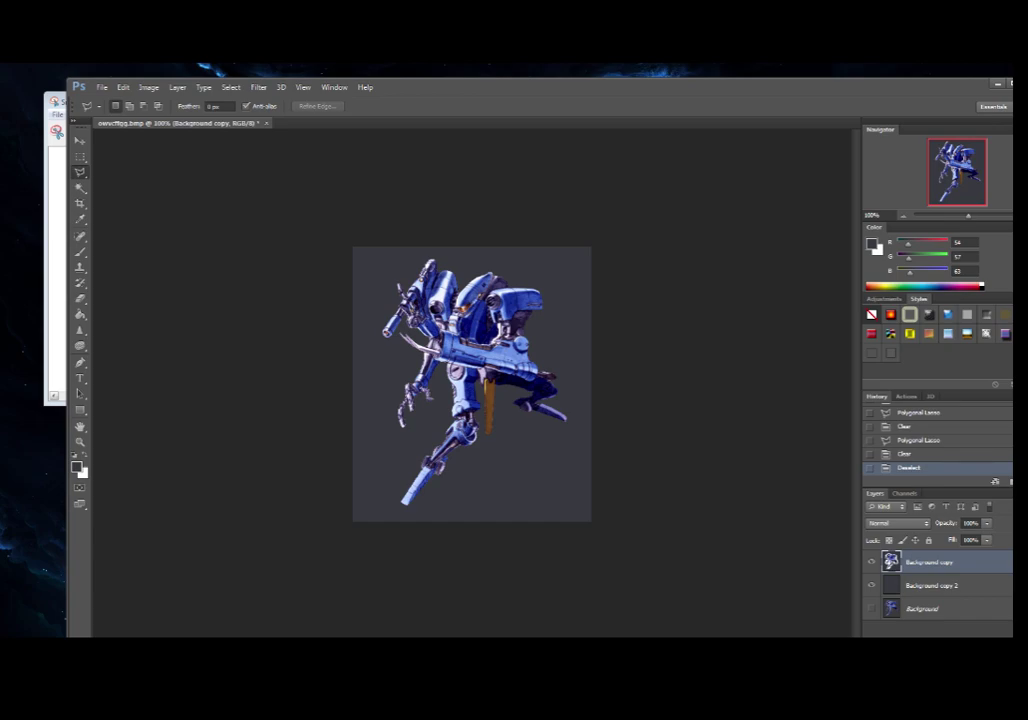
click(871, 608)
click(871, 585)
click(871, 562)
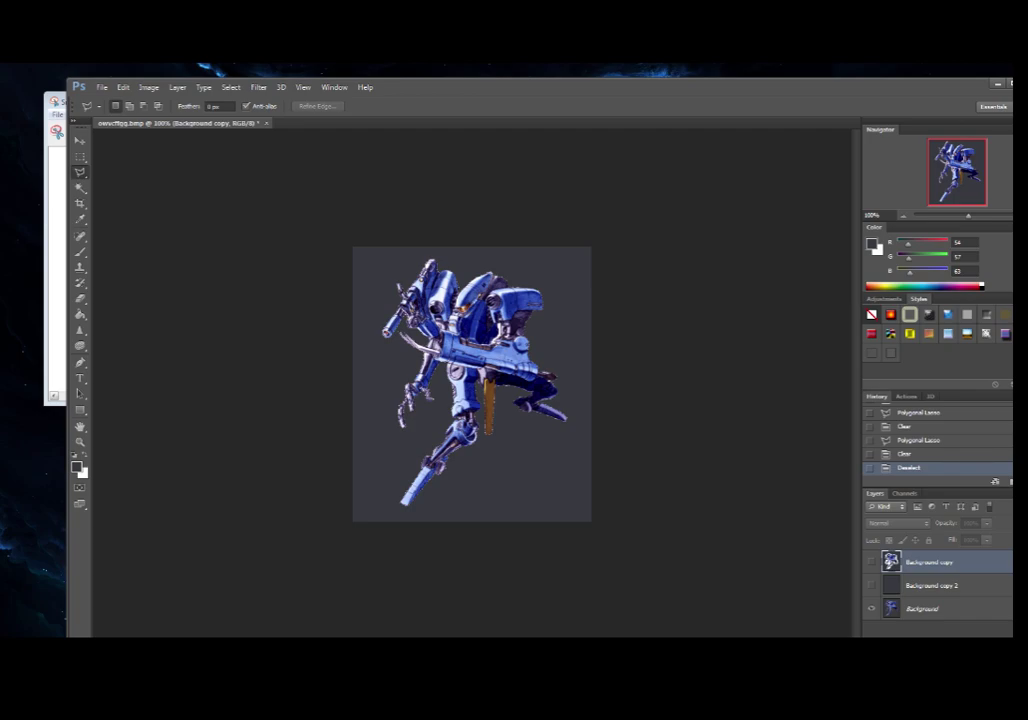
click(871, 562)
click(871, 608)
click(871, 585)
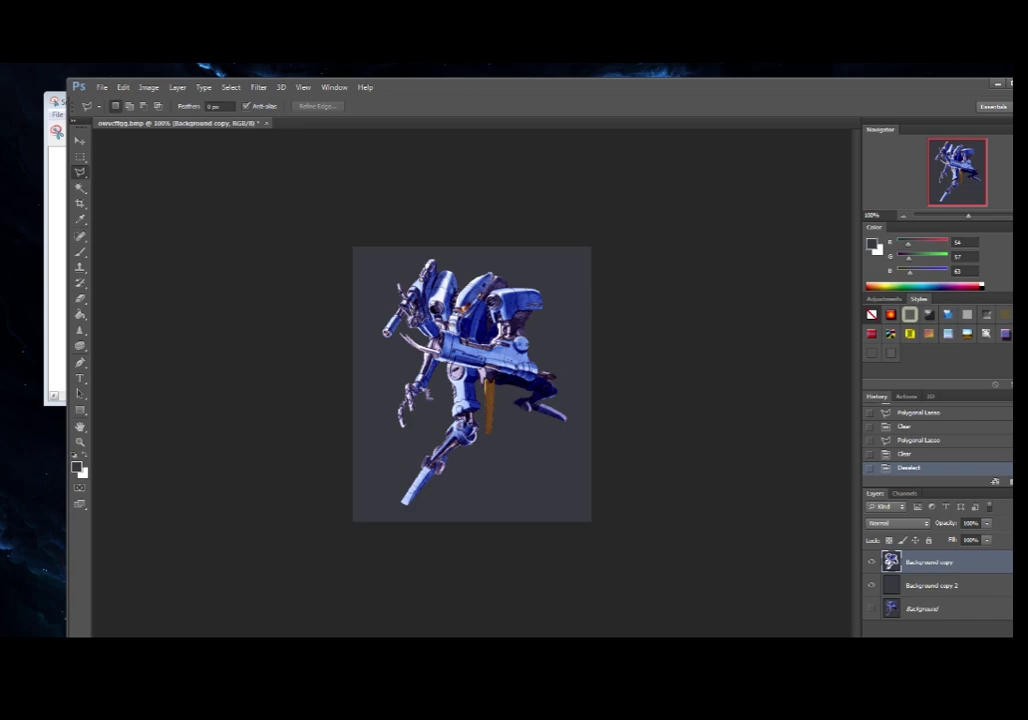
click(871, 608)
click(871, 608)
click(871, 608)
click(871, 562)
click(871, 585)
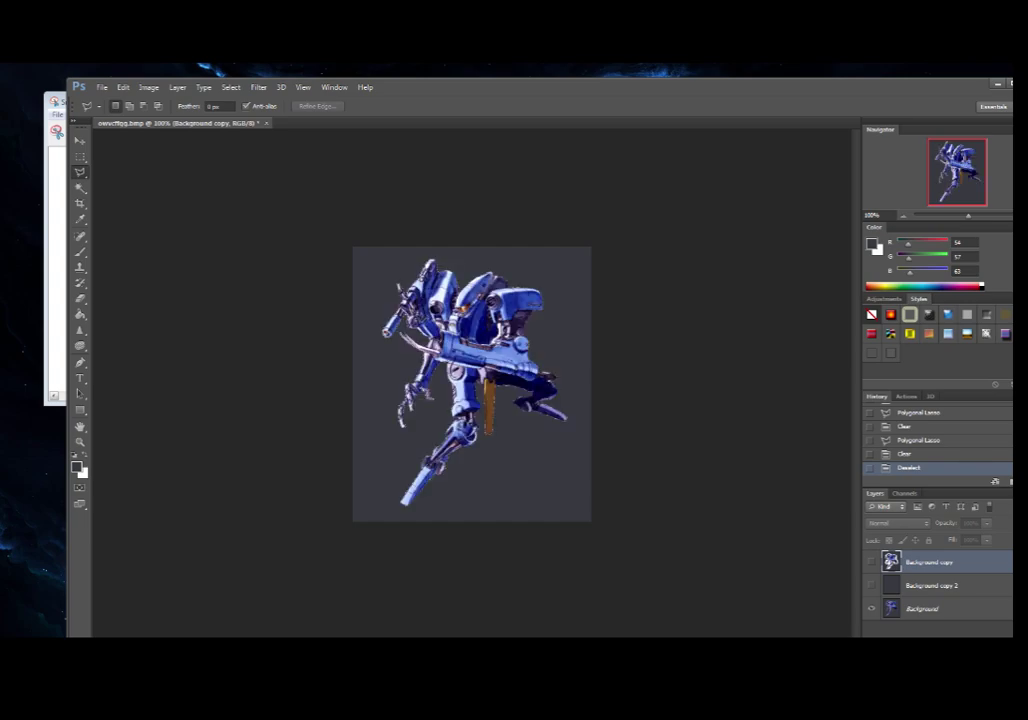
click(871, 585)
click(871, 562)
click(871, 608)
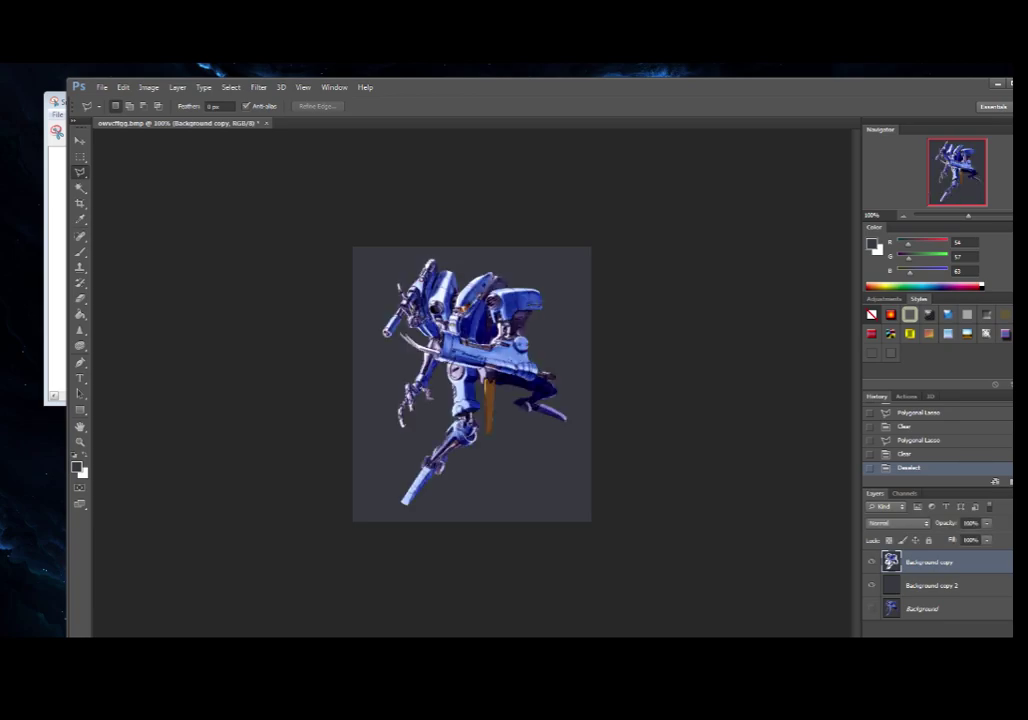
Step: Select the white gap between the torso and the arm joint above the cannon, clear it from Background copy, and deselect
scroll(472, 385, up, 11)
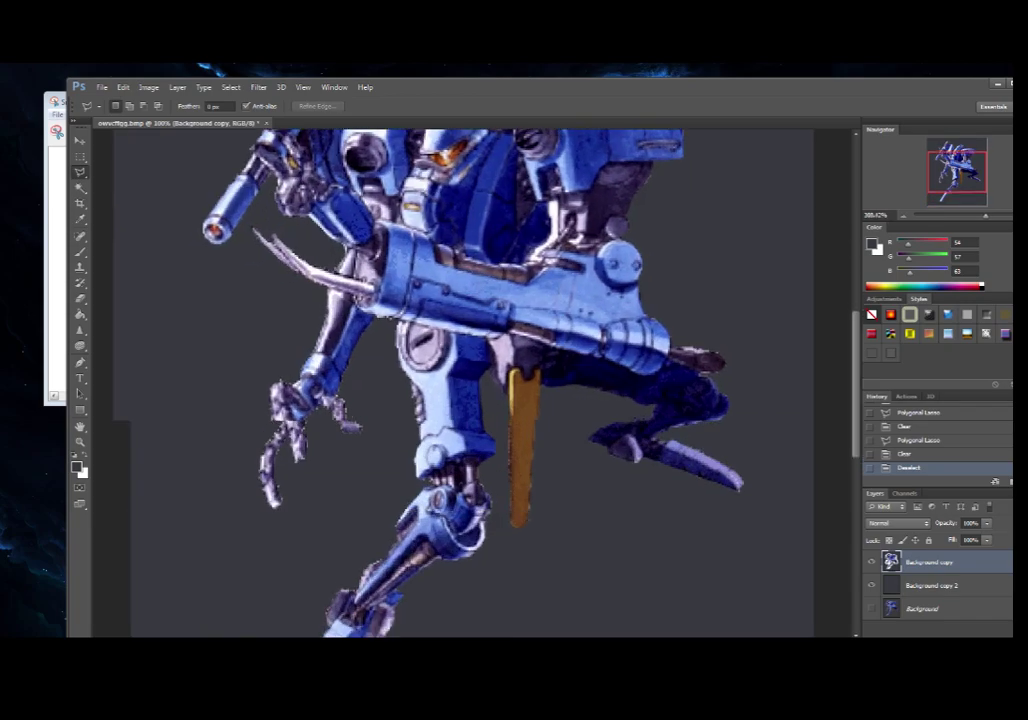
drag(472, 385, 429, 595)
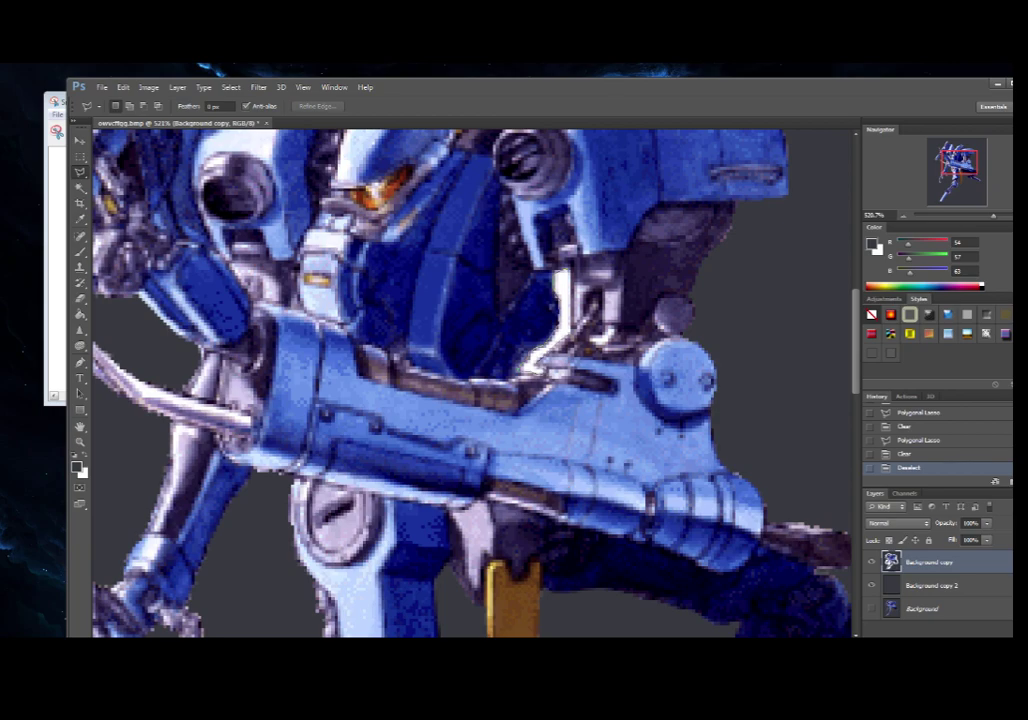
click(564, 273)
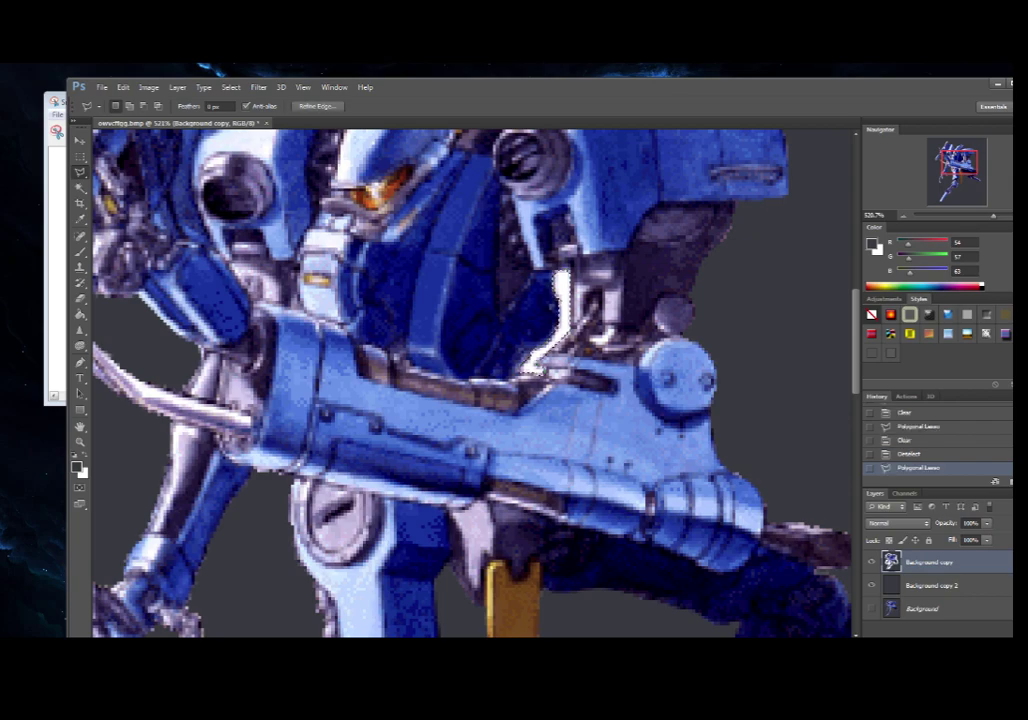
key(Delete)
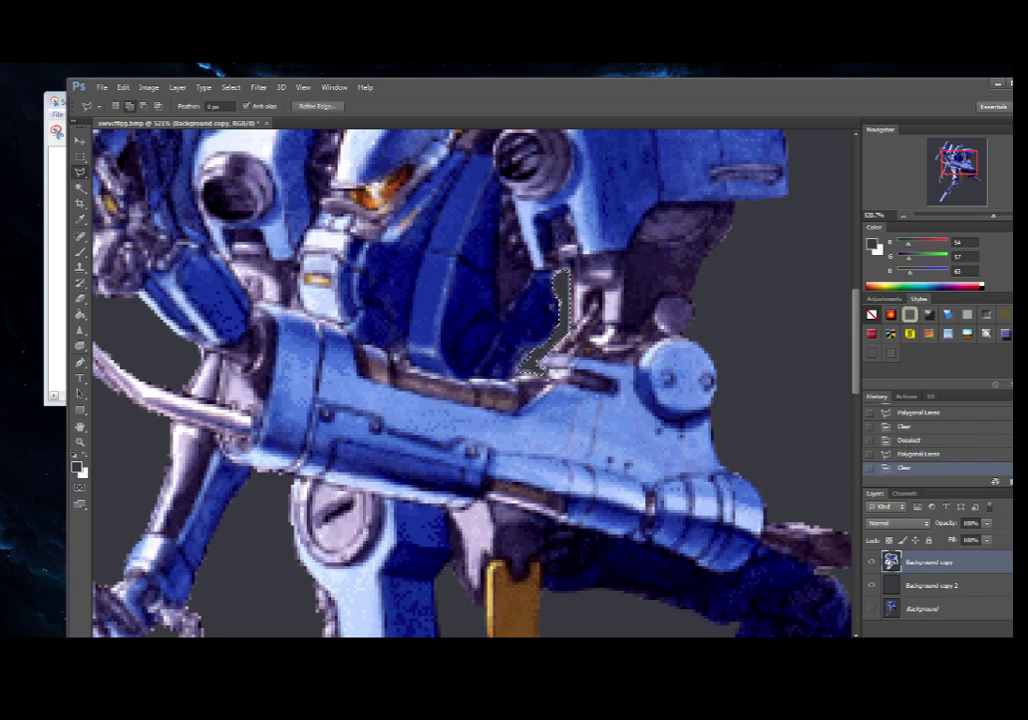
key(Delete)
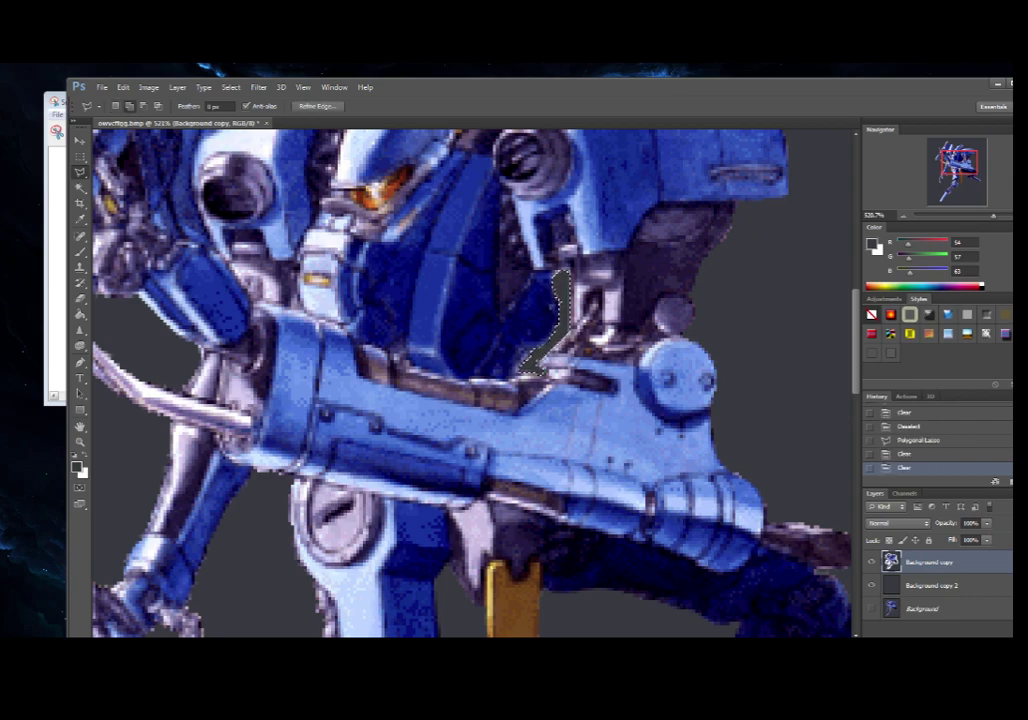
key(Delete)
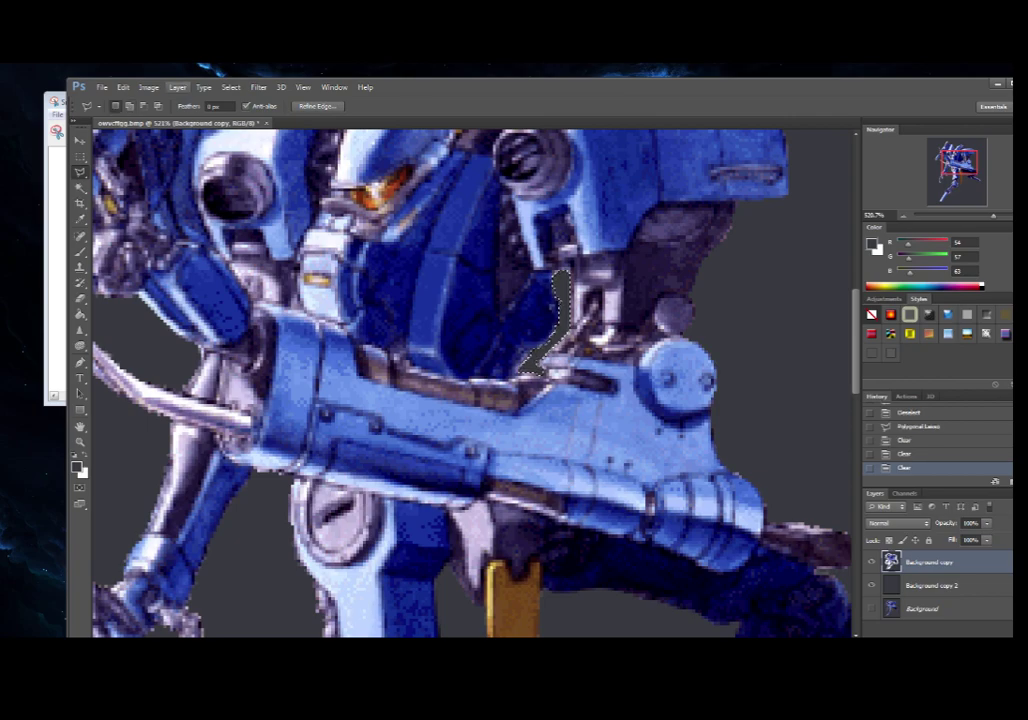
click(148, 88)
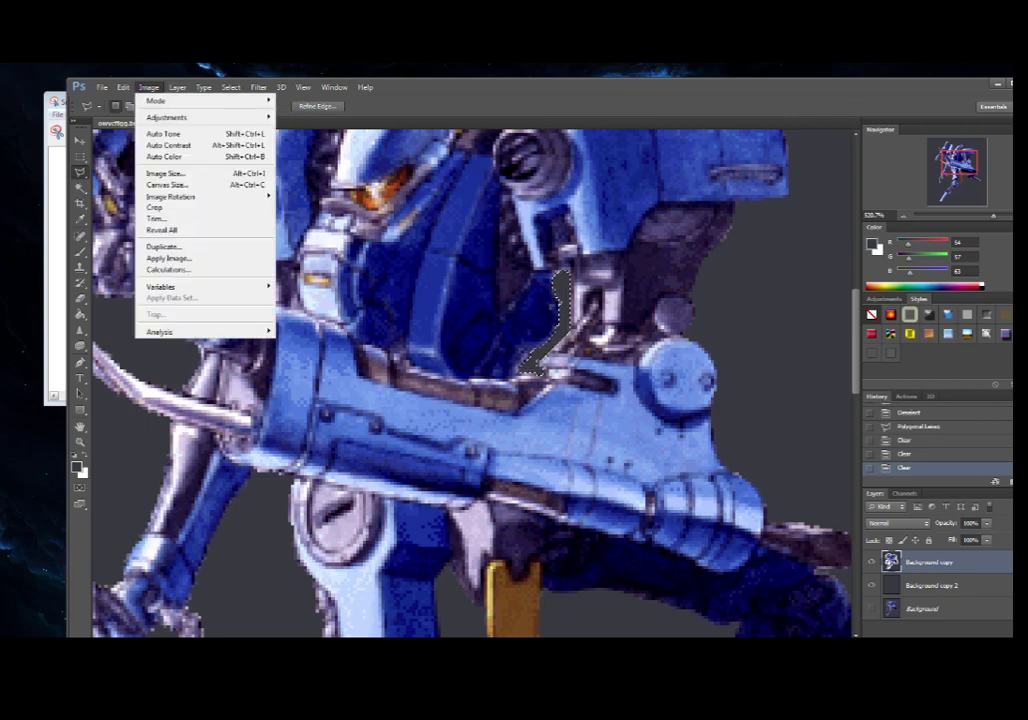
mouse_move(231, 88)
click(242, 111)
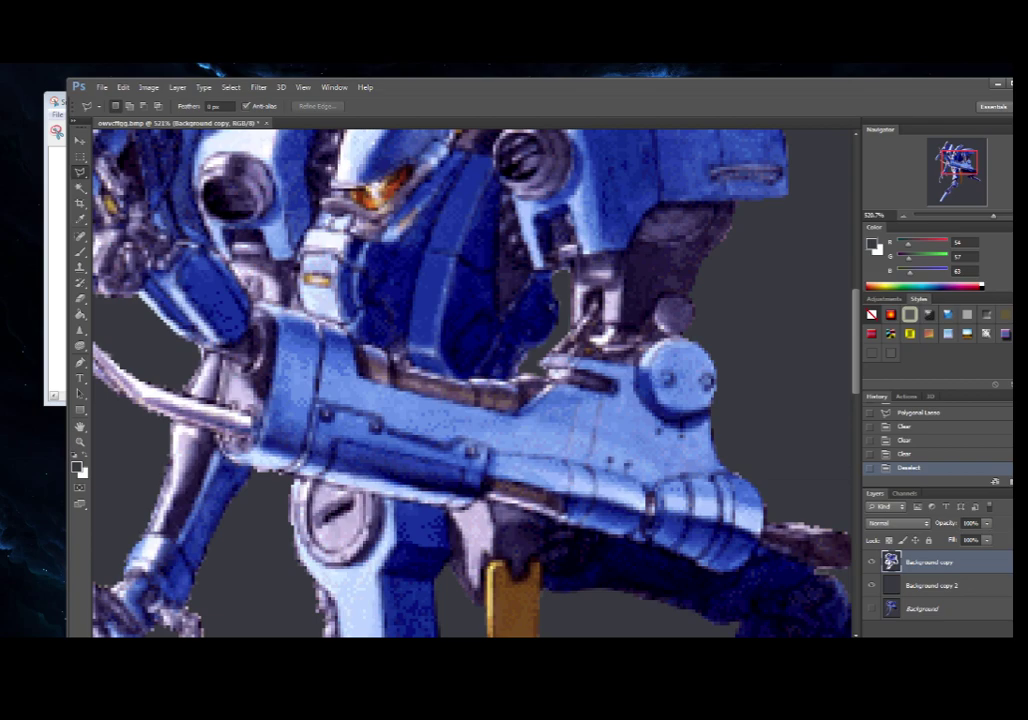
key(ctrl+0)
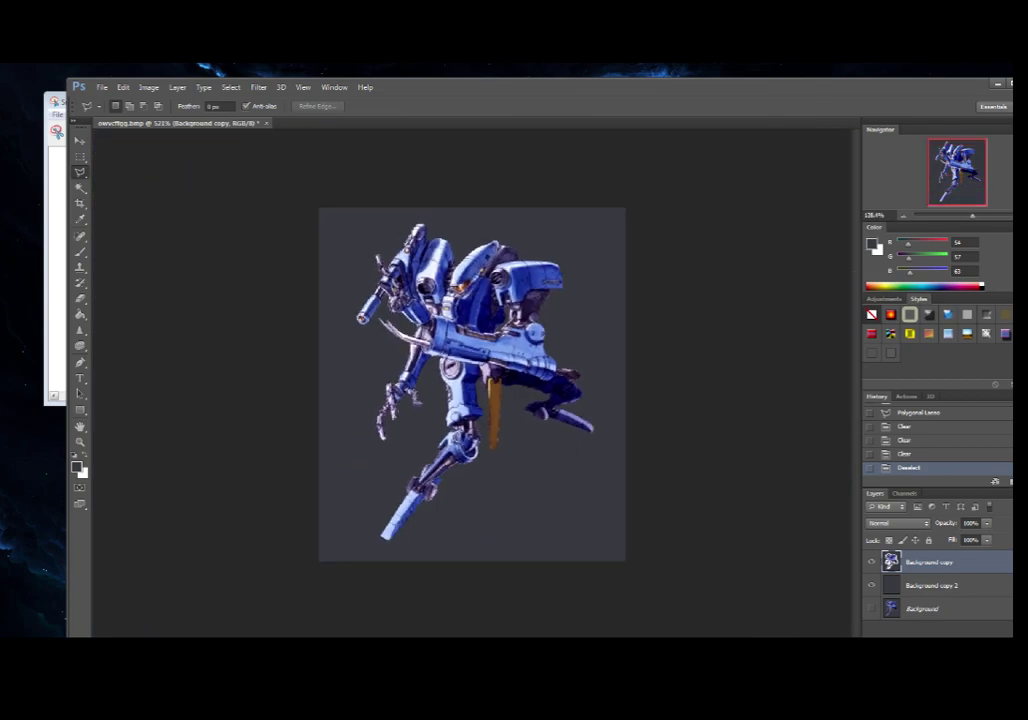
Step: Magic-wand the dark grey area surrounding the robot on Background copy, hide Background copy 2, clear the selected area, and deselect
scroll(472, 384, down, 4)
scroll(472, 384, up, 2)
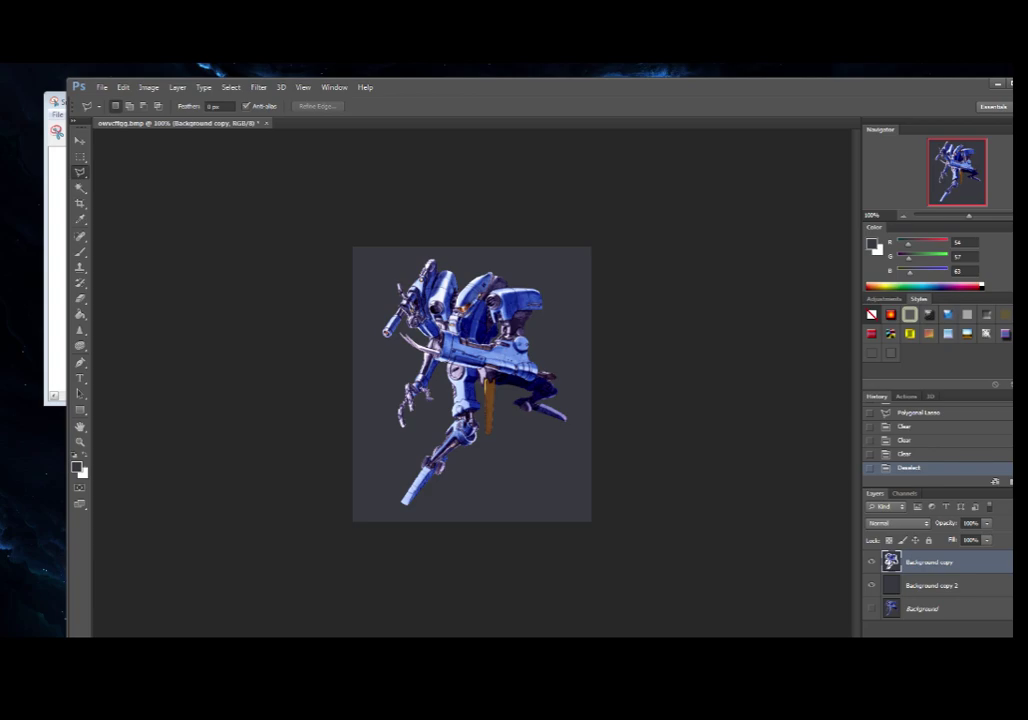
key(w)
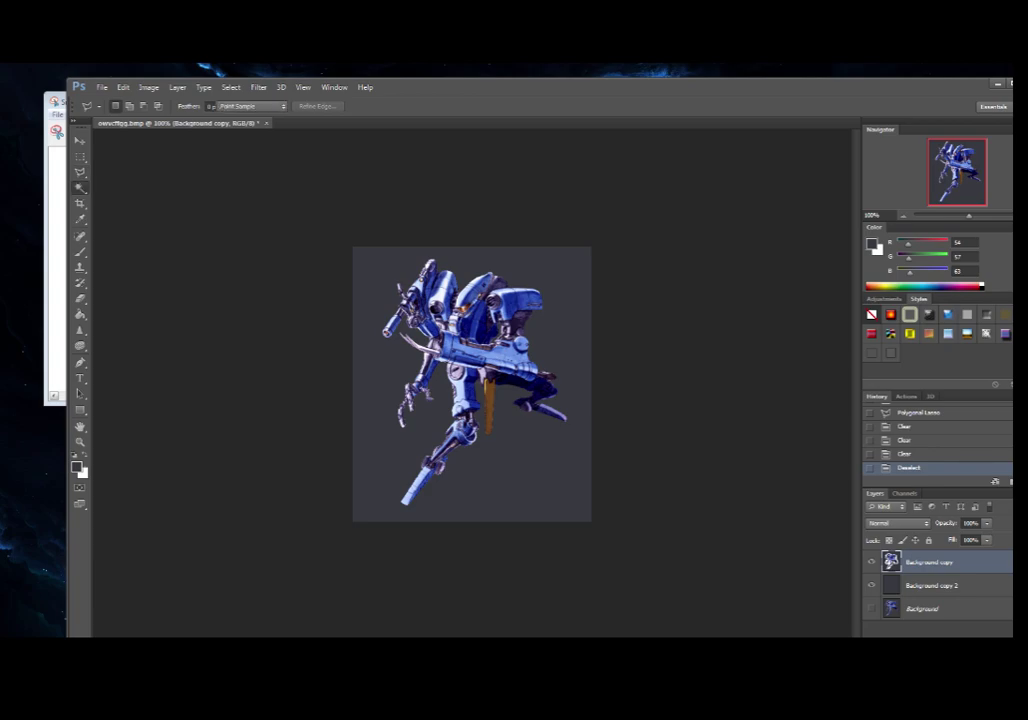
click(530, 468)
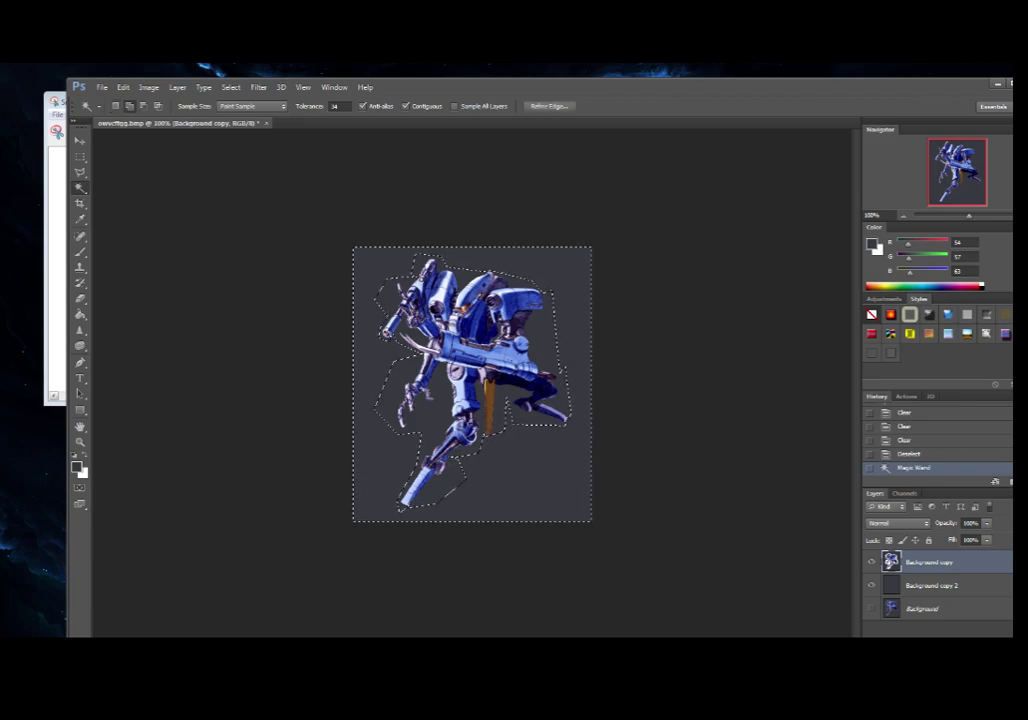
click(871, 586)
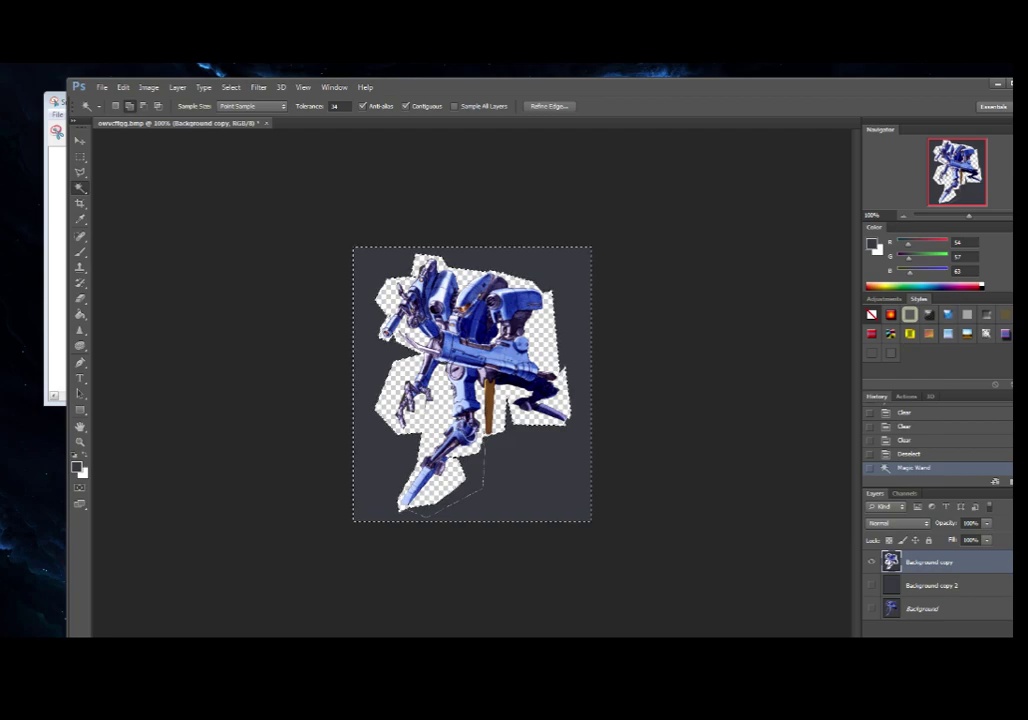
key(shift)
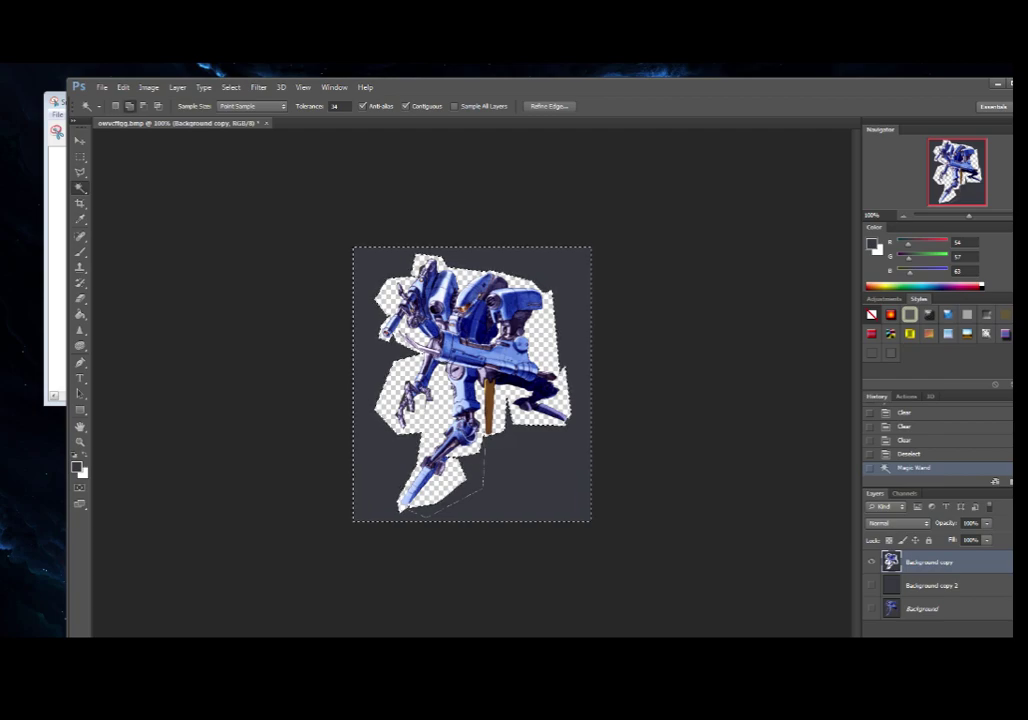
key(Delete)
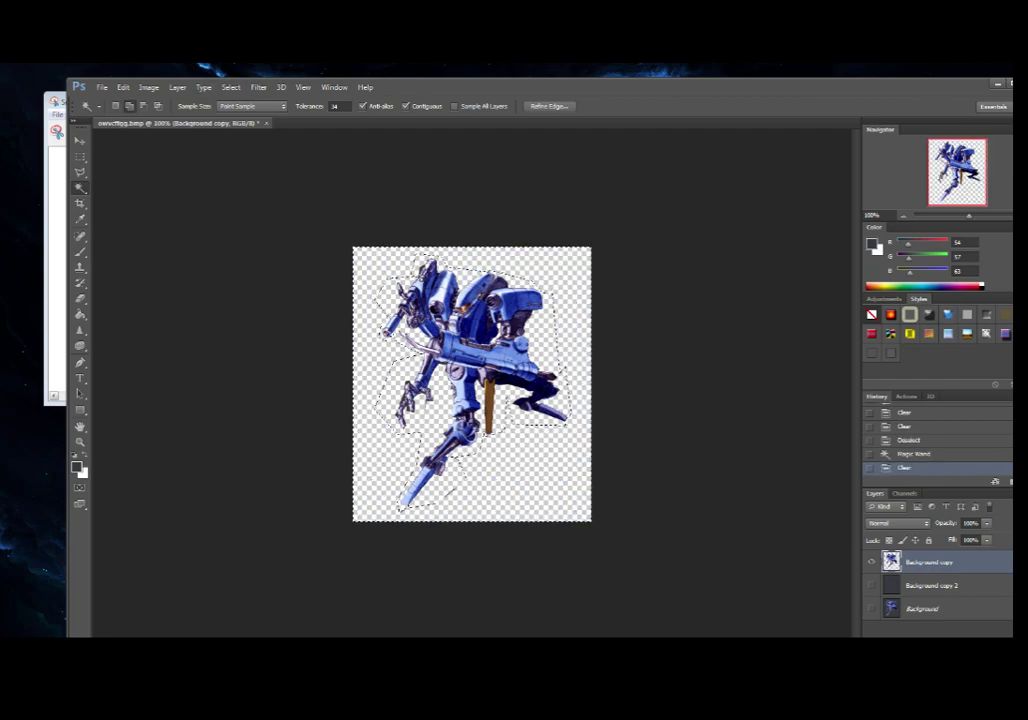
click(231, 87)
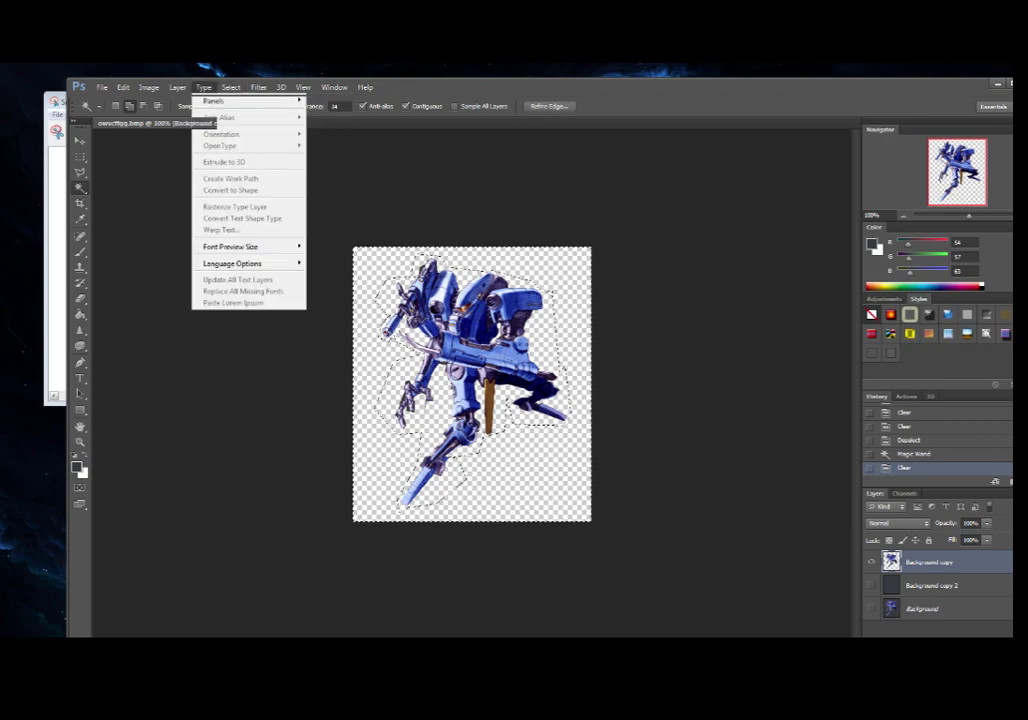
click(240, 110)
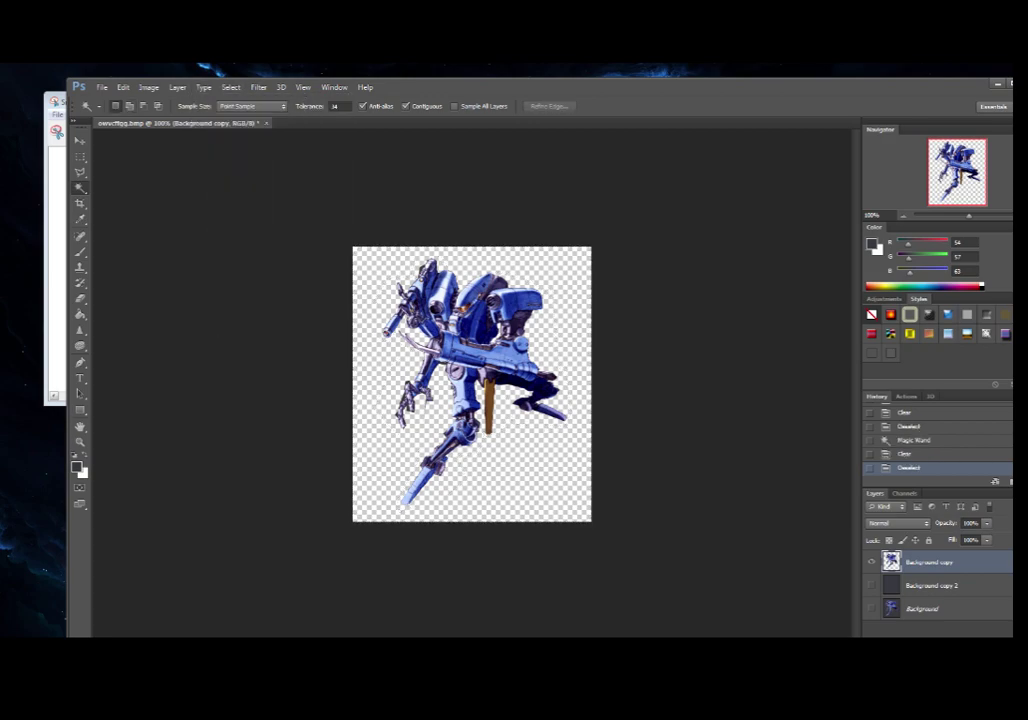
click(871, 585)
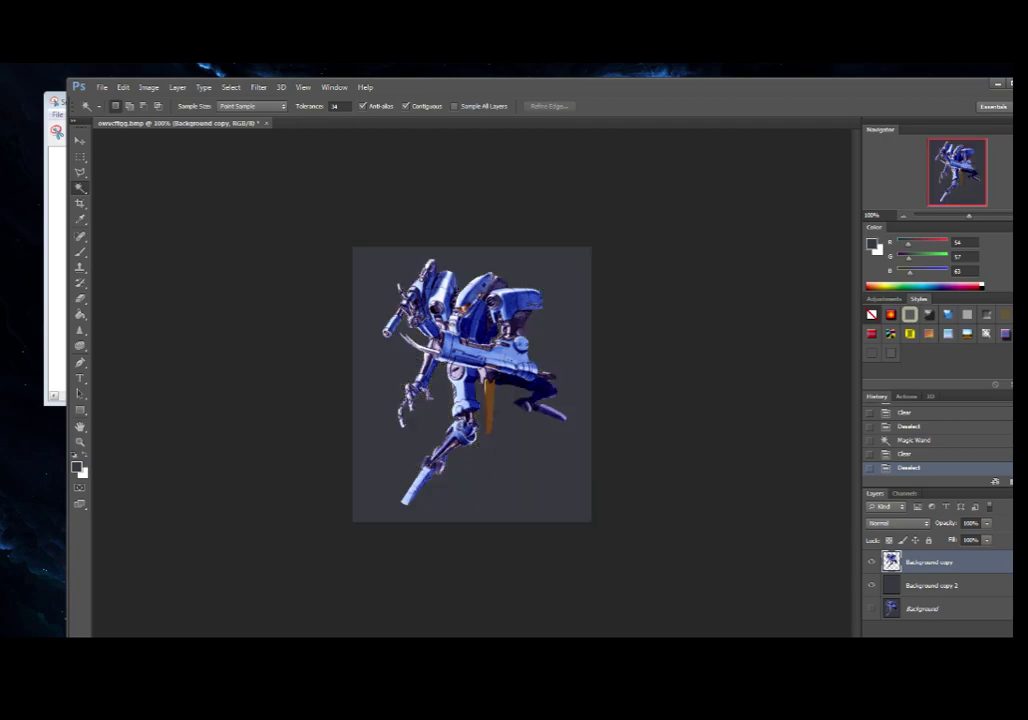
click(871, 585)
right_click(922, 562)
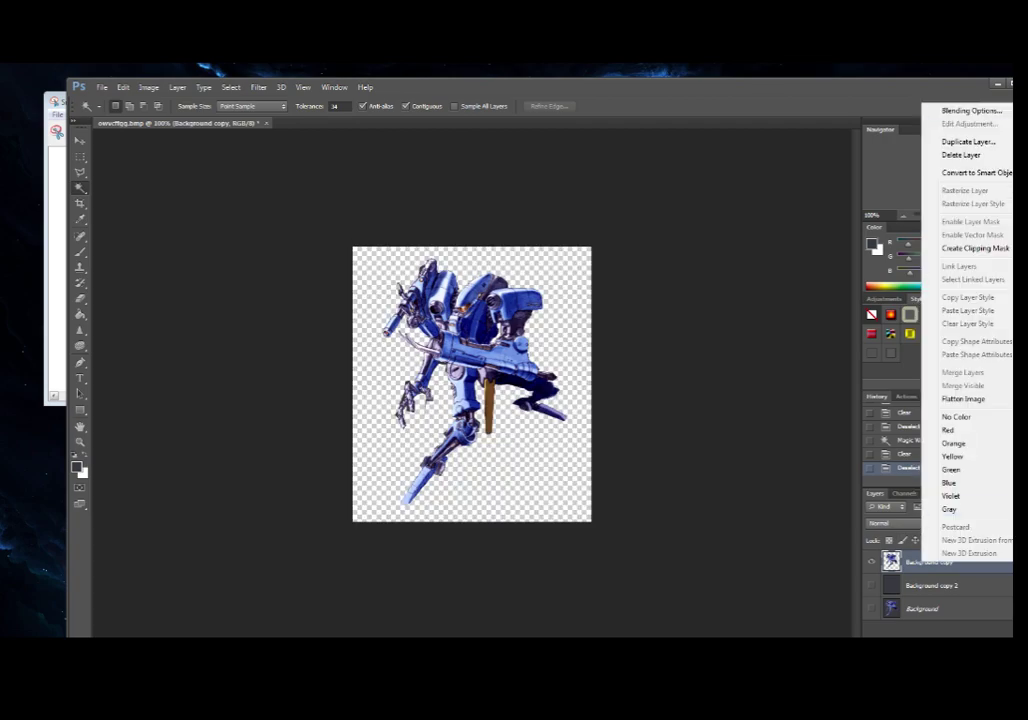
click(970, 110)
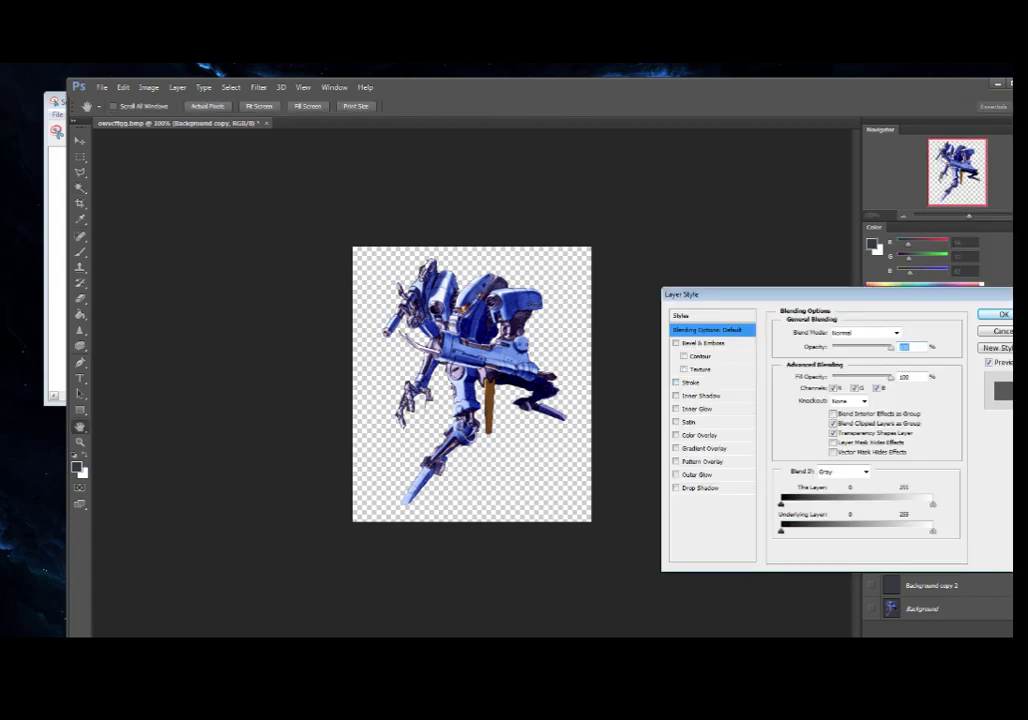
click(676, 382)
click(691, 382)
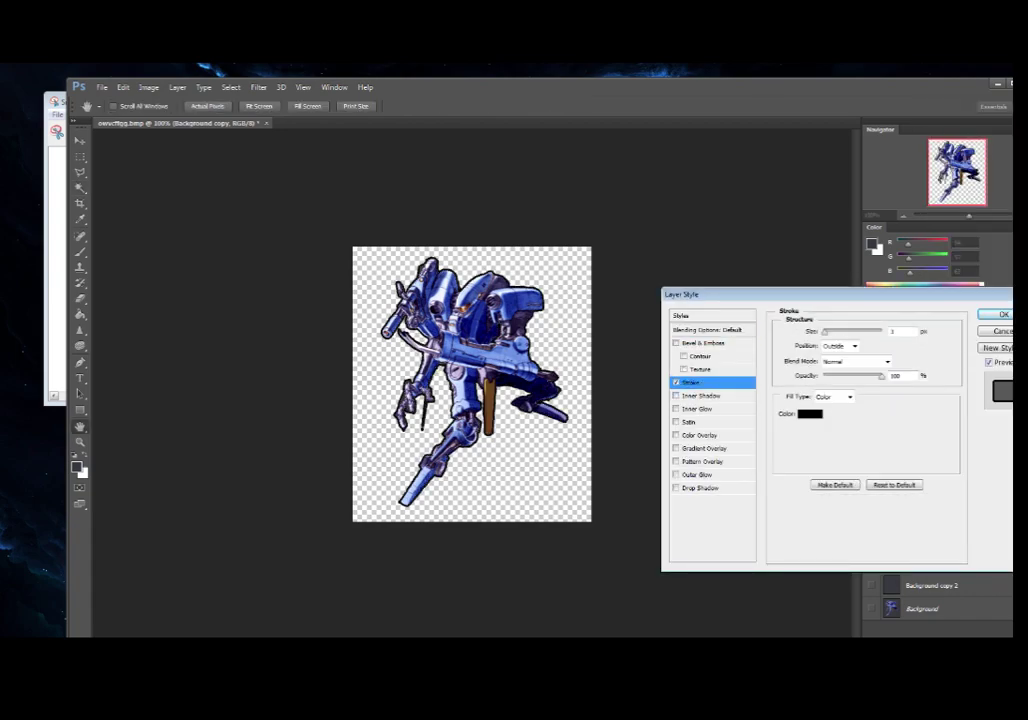
drag(827, 332, 823, 332)
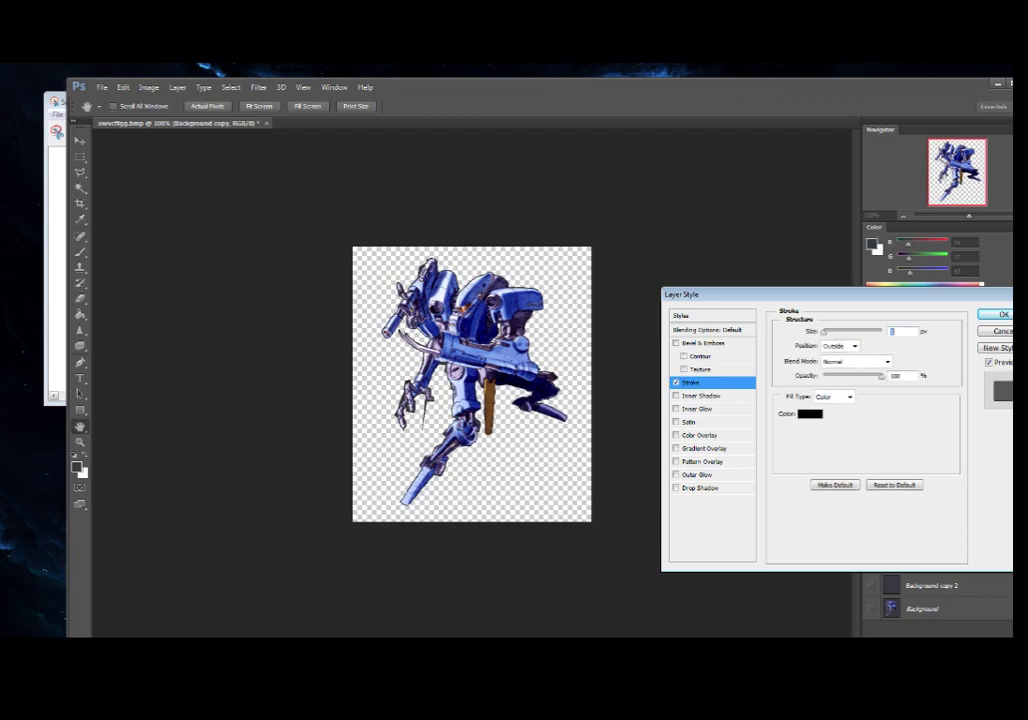
key(Escape)
Step: Select the dark grey patch between the fingers of the lower hand with the Magic Wand and clear it
click(871, 585)
click(871, 585)
drag(968, 216, 991, 216)
drag(957, 172, 948, 176)
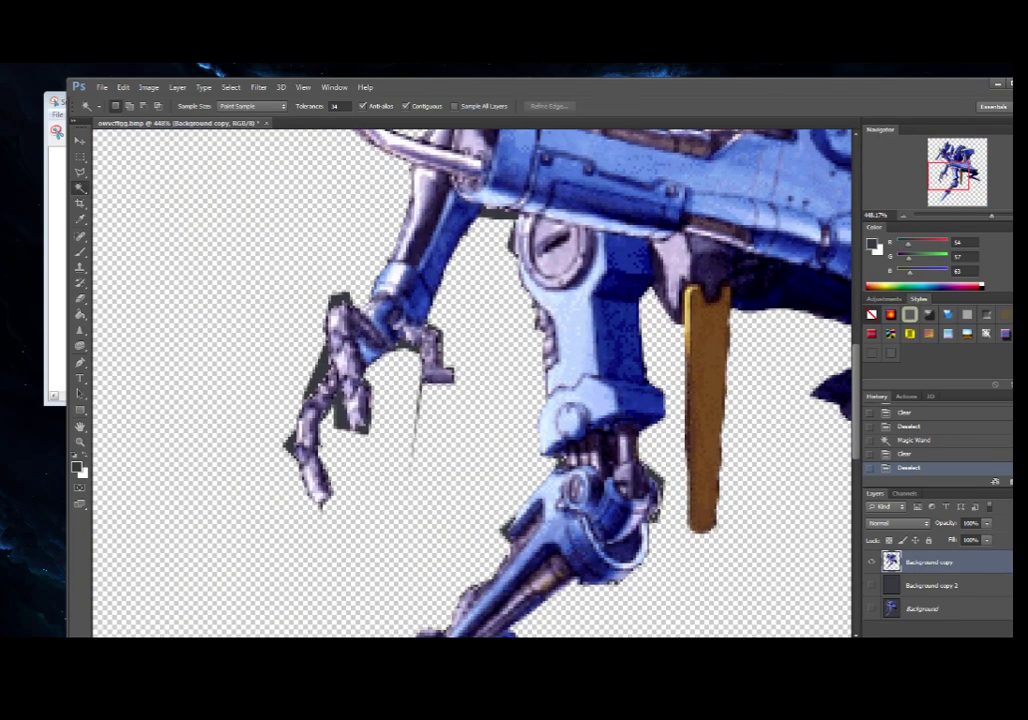
click(341, 411)
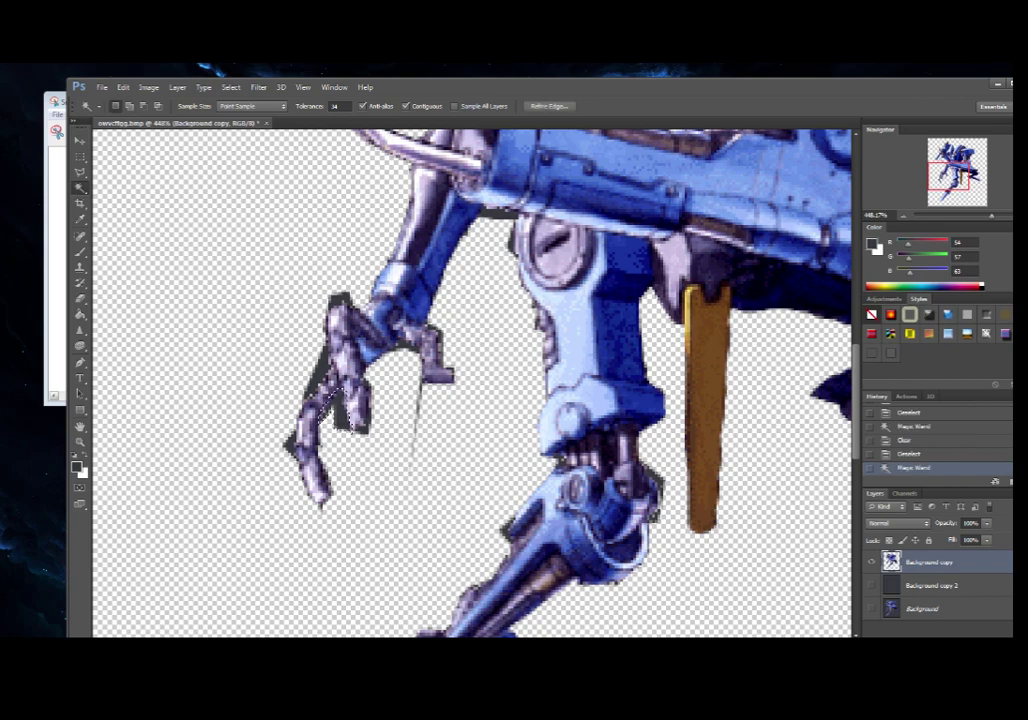
key(Delete)
click(363, 427)
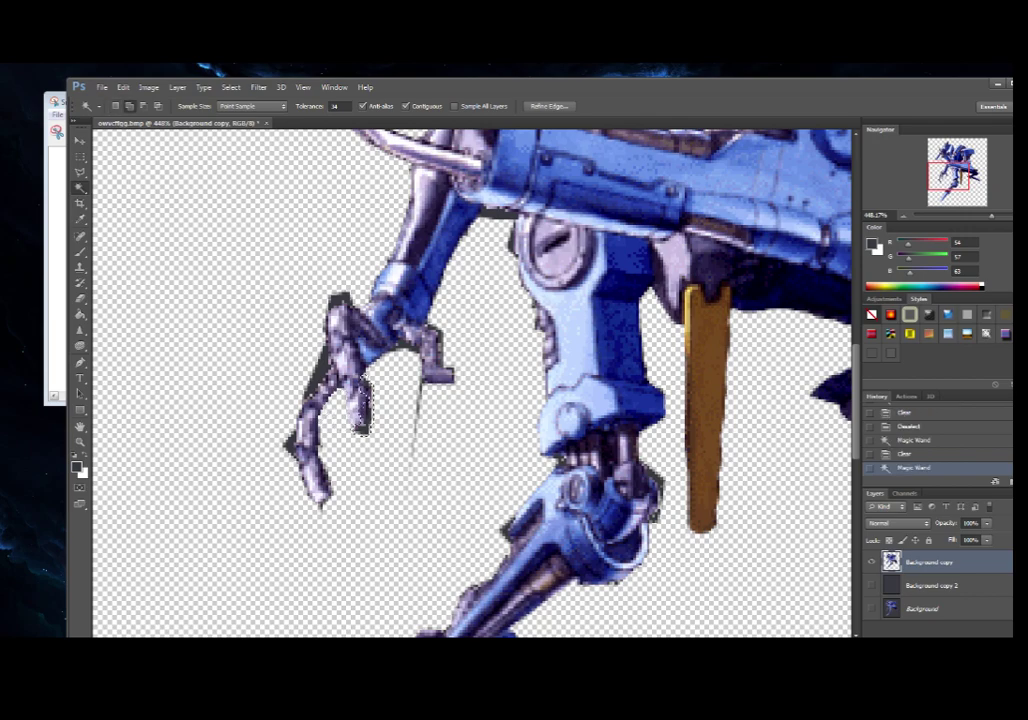
click(321, 373)
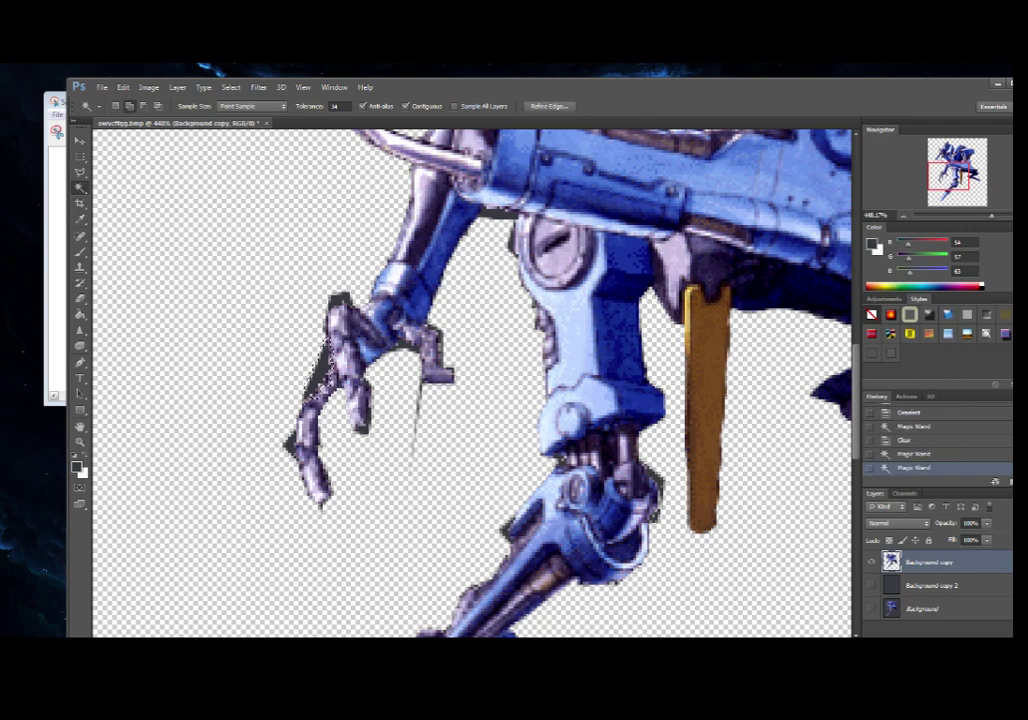
click(291, 446)
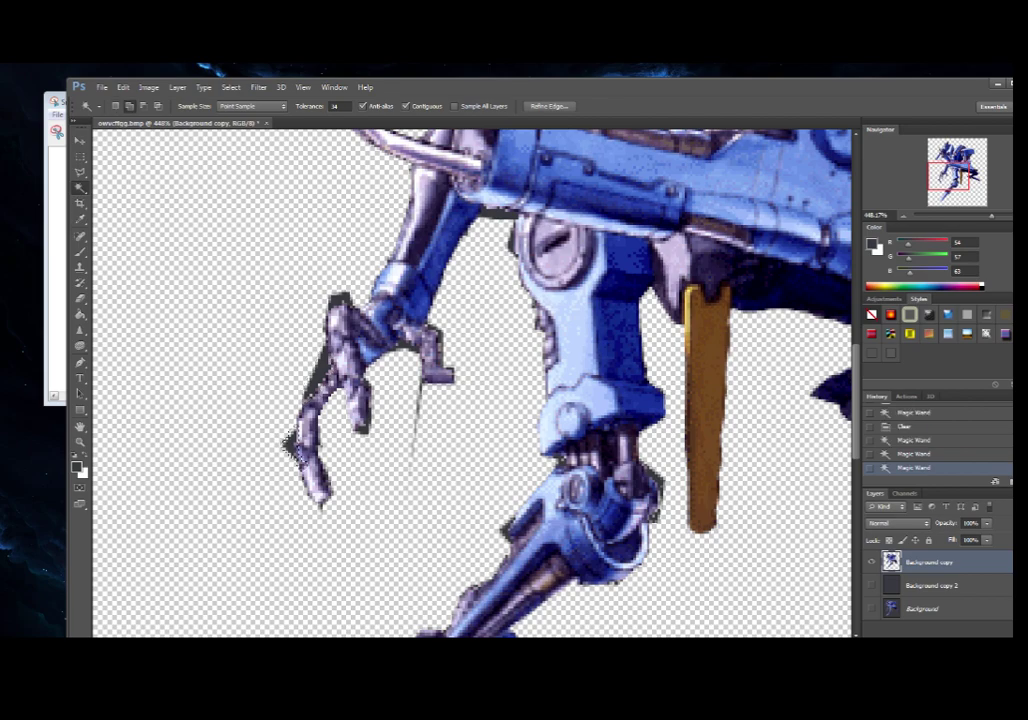
click(80, 172)
click(231, 87)
click(242, 111)
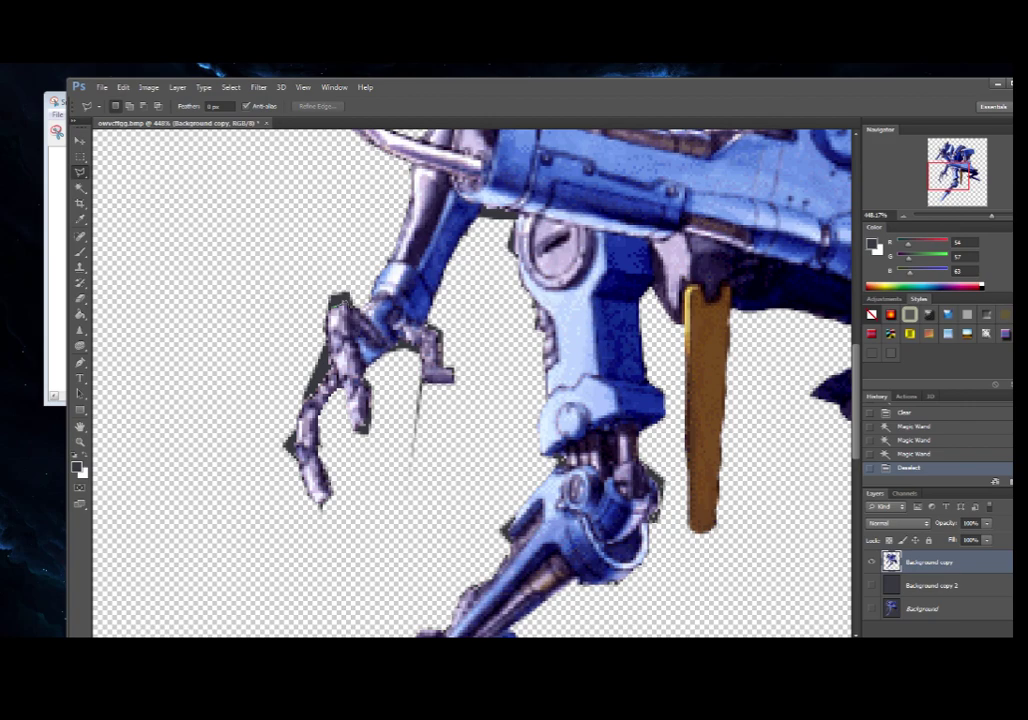
Step: Select the dark grey patch above the hand's top knuckle with the Polygonal Lasso and clear it
click(354, 306)
click(358, 281)
click(325, 267)
click(315, 307)
click(323, 269)
key(Delete)
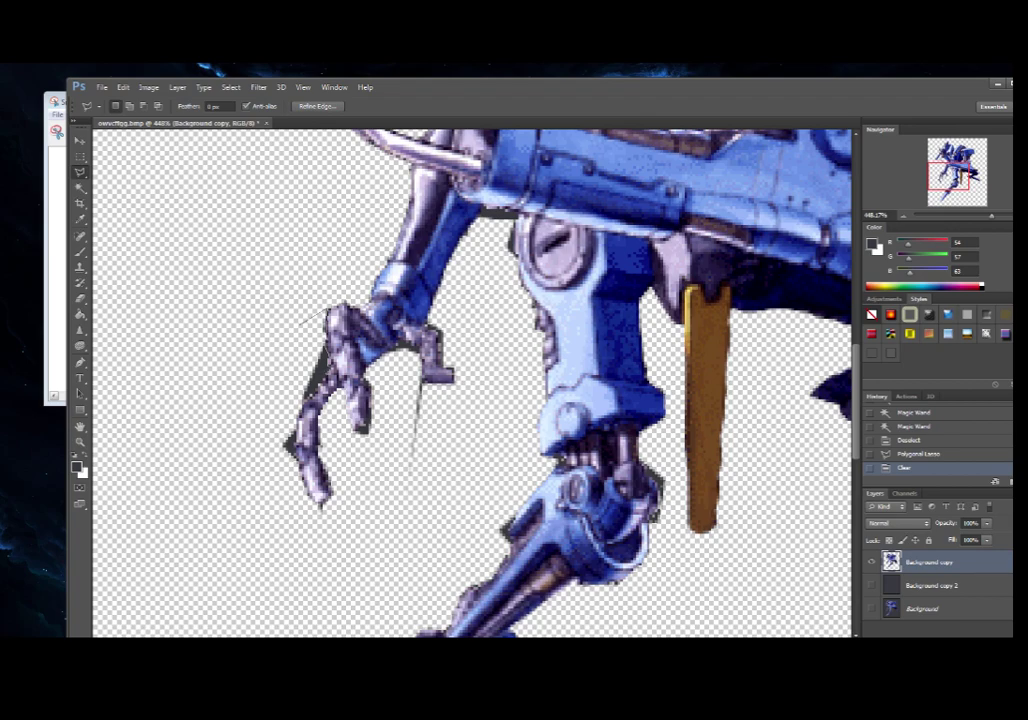
Step: Select the dark grey strip along the outer edge of the hand and long finger, clear it, and deselect
click(302, 389)
click(326, 310)
key(Delete)
key(Delete)
click(231, 87)
click(252, 108)
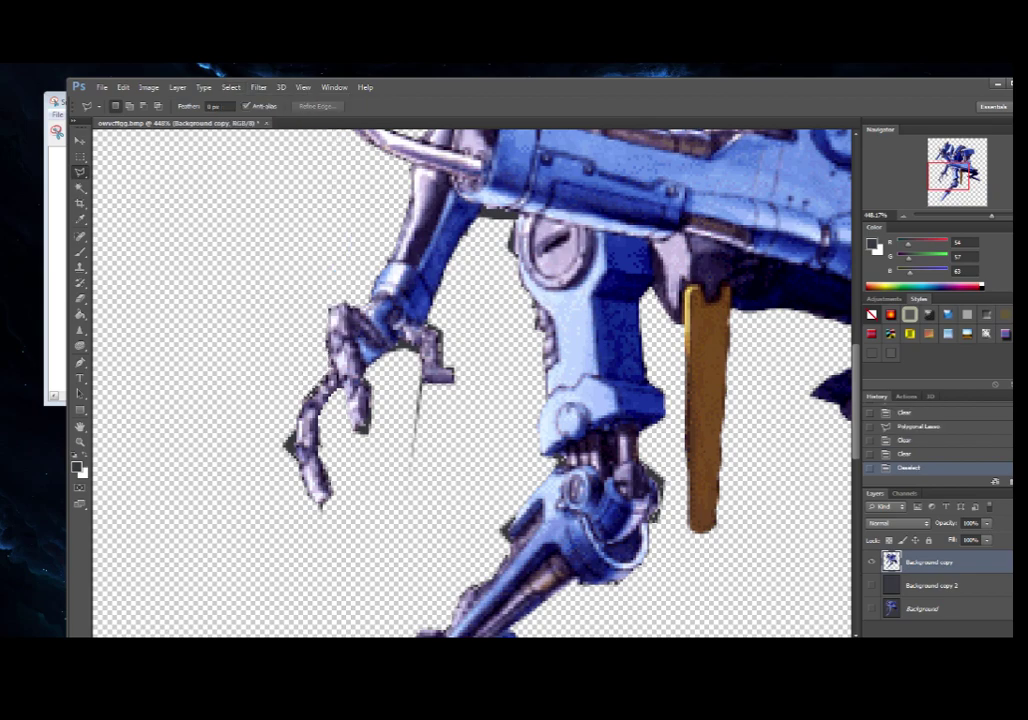
Step: Select the dark remnants under the palm and around the middle fingertip with the Polygonal Lasso, clear them, and deselect
scroll(473, 378, up, 5)
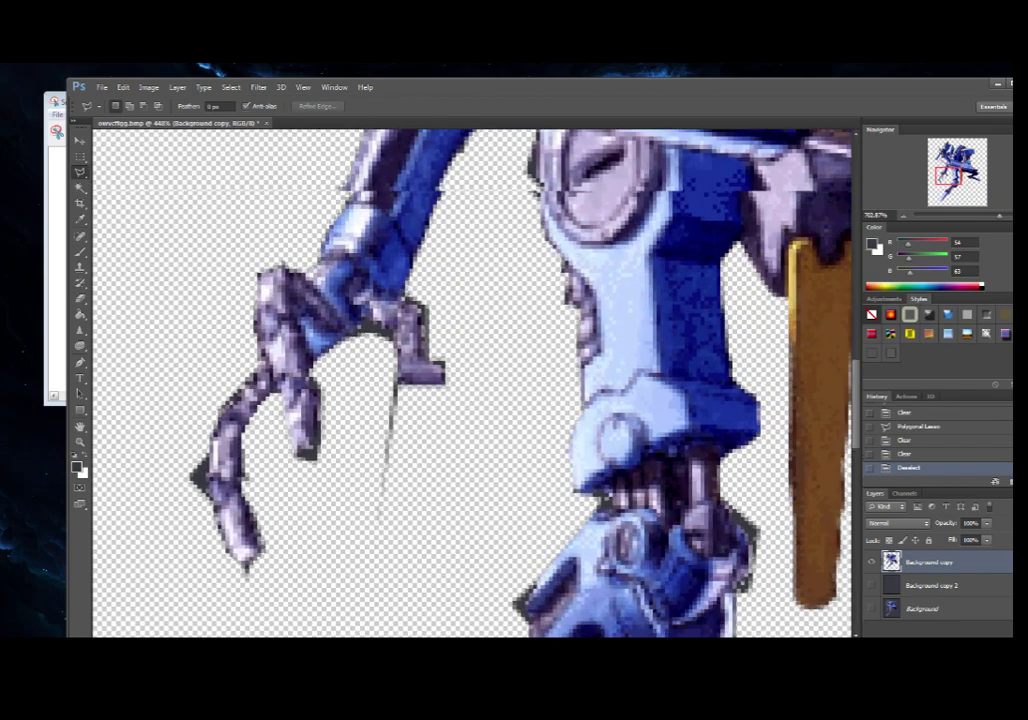
drag(440, 380, 567, 400)
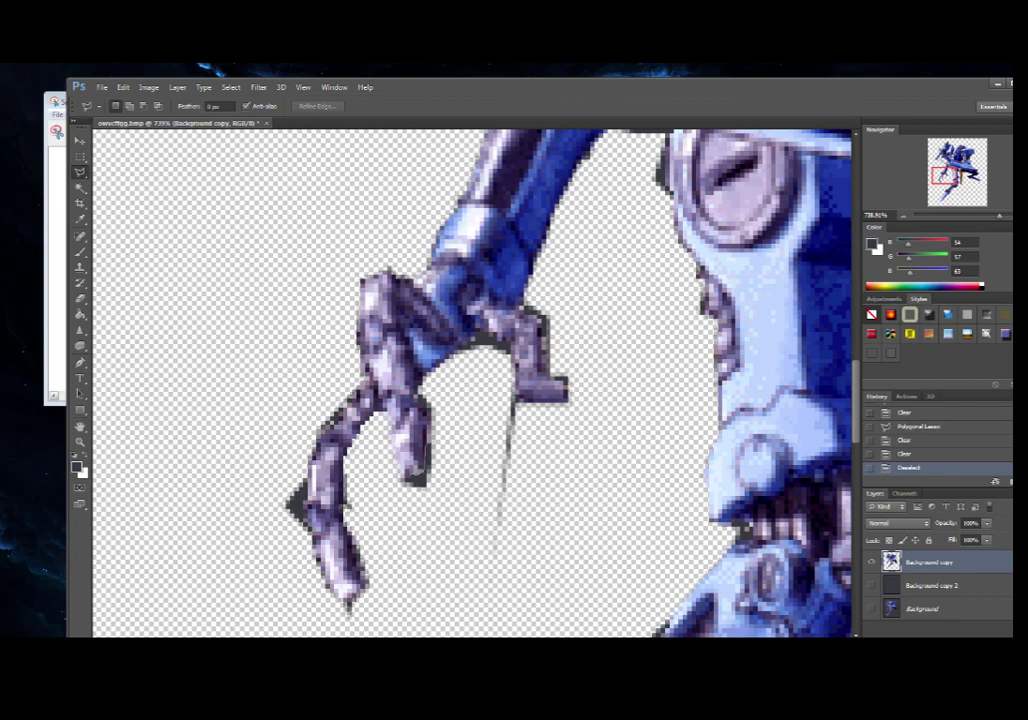
click(501, 502)
click(413, 509)
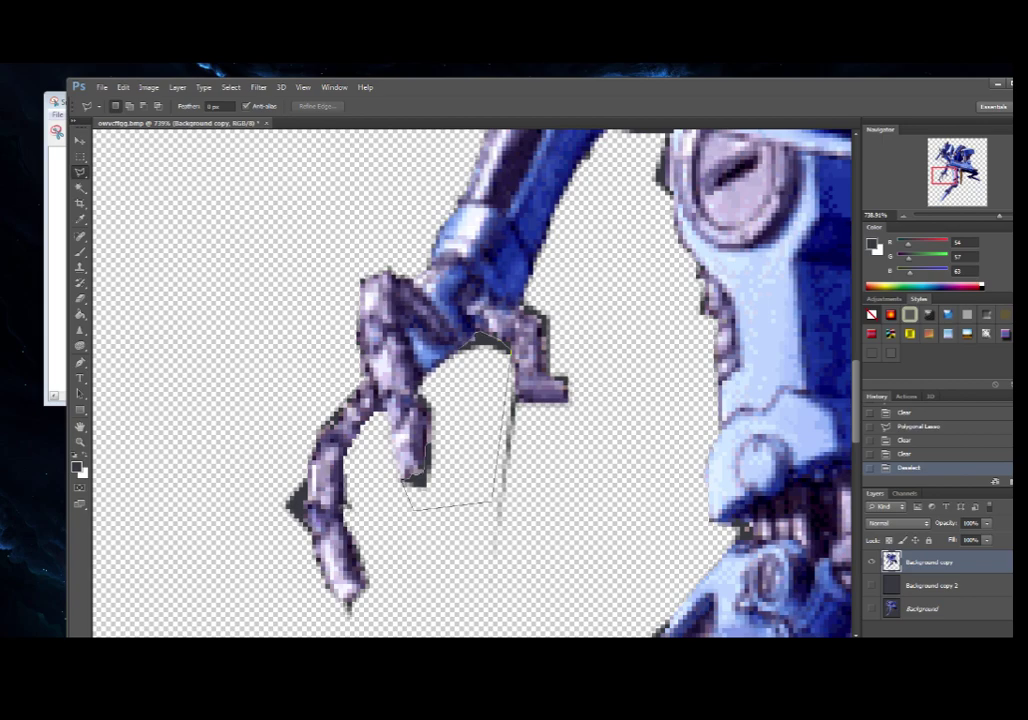
click(457, 355)
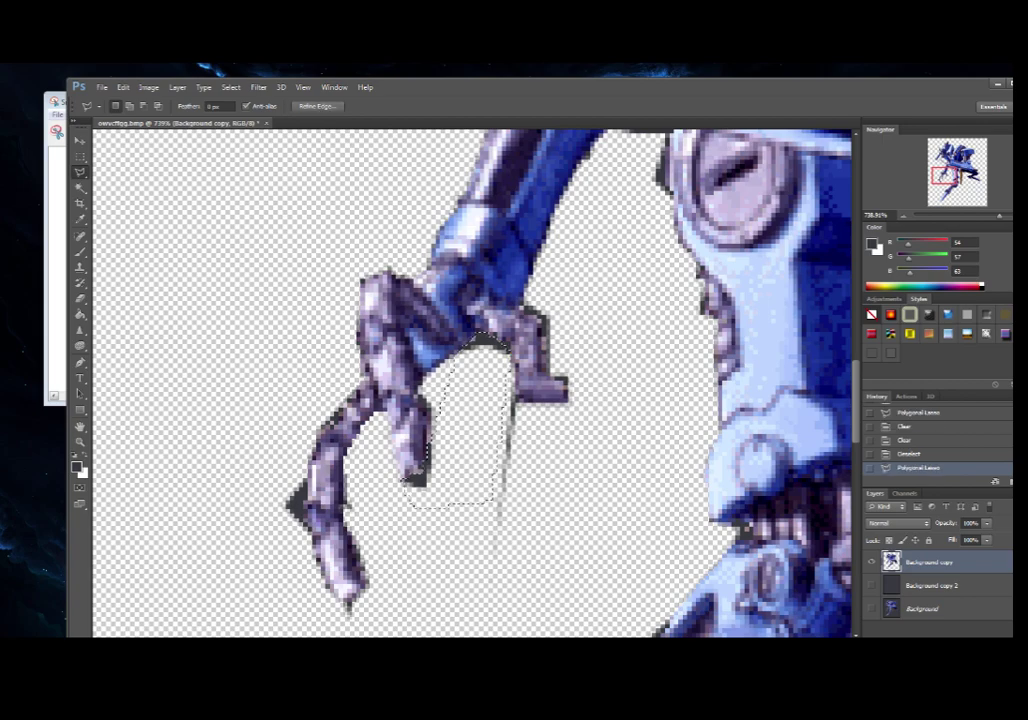
key(Delete)
key(Delete)
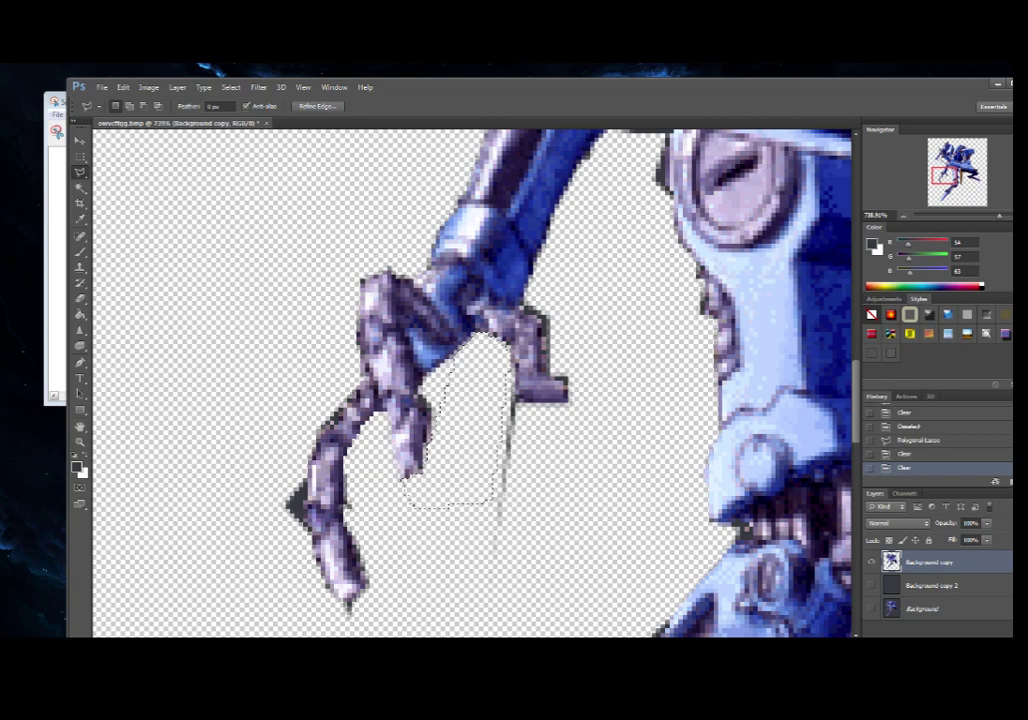
click(231, 87)
click(242, 111)
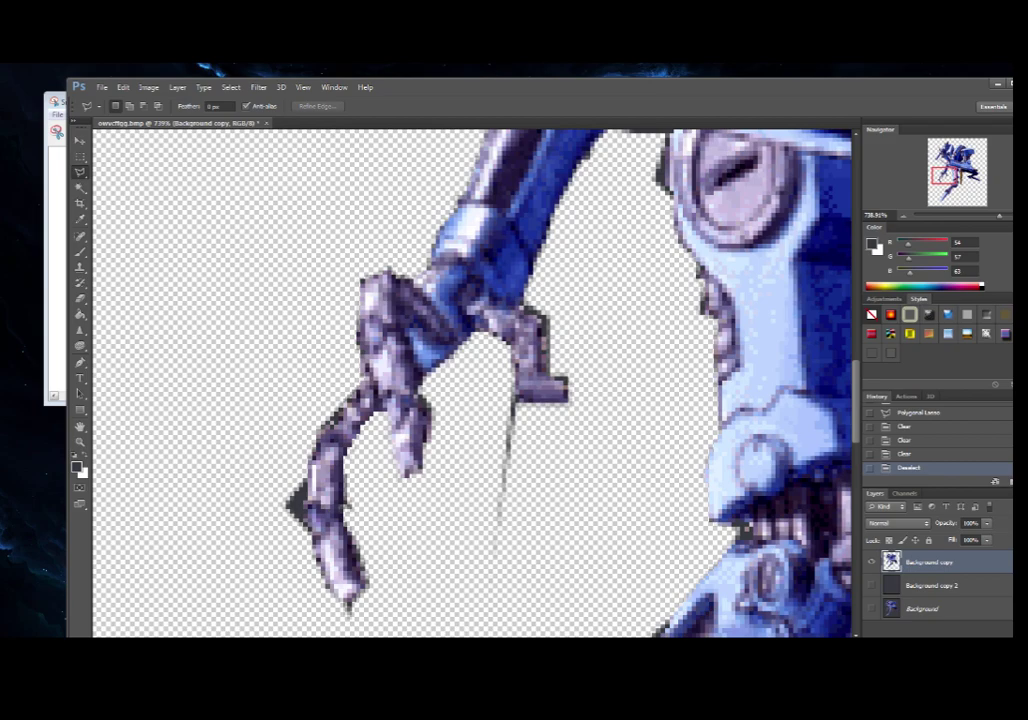
Step: Outline the thin dark line hanging below the thumb with the Polygonal Lasso and clear it
click(514, 401)
click(533, 522)
click(502, 570)
click(441, 580)
click(485, 414)
click(512, 400)
key(Delete)
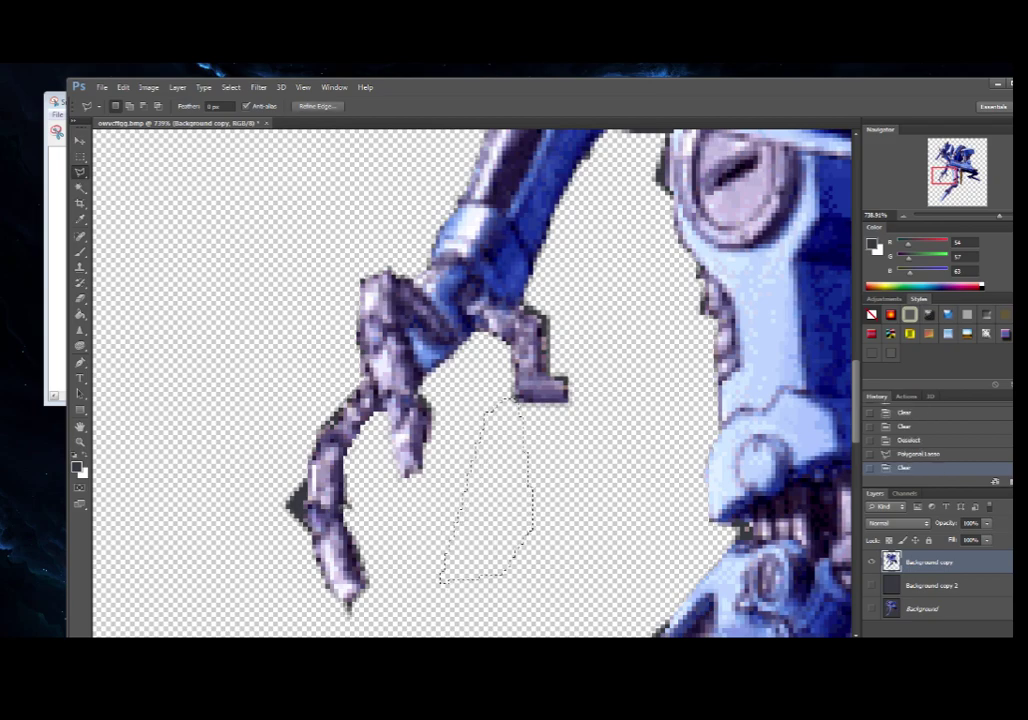
key(Delete)
key(Delete)
Step: Select the dark grey wedge beside the long finger's outer joint, clear it, and deselect
click(308, 479)
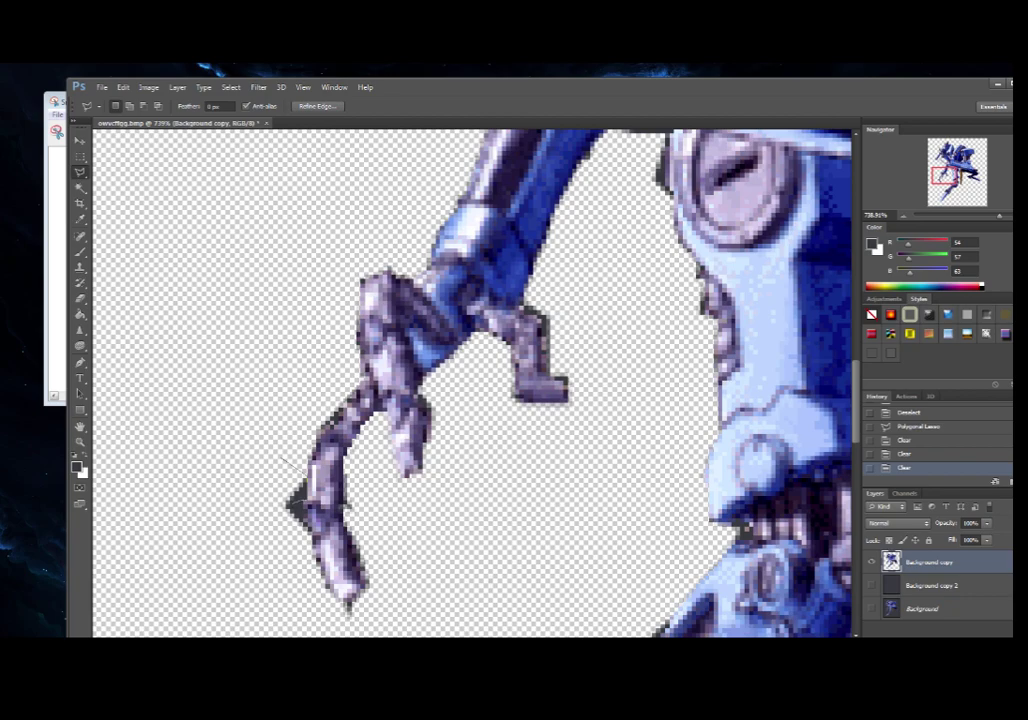
click(304, 525)
click(255, 532)
click(304, 523)
key(Delete)
key(Delete)
key(Delete)
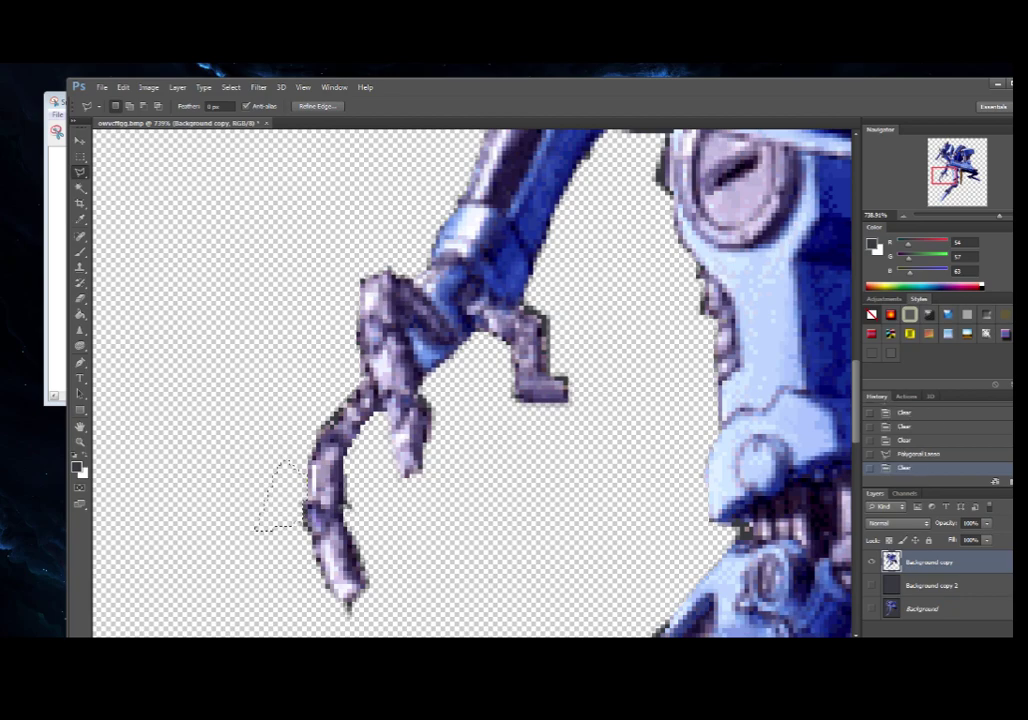
click(259, 87)
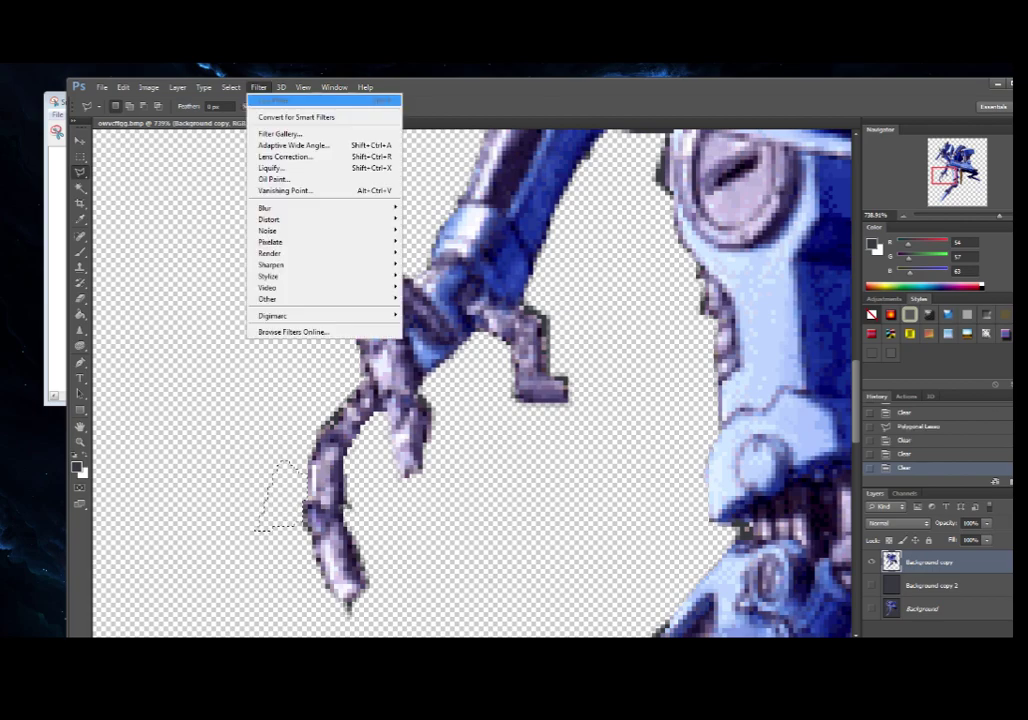
mouse_move(231, 87)
key(Down)
key(Return)
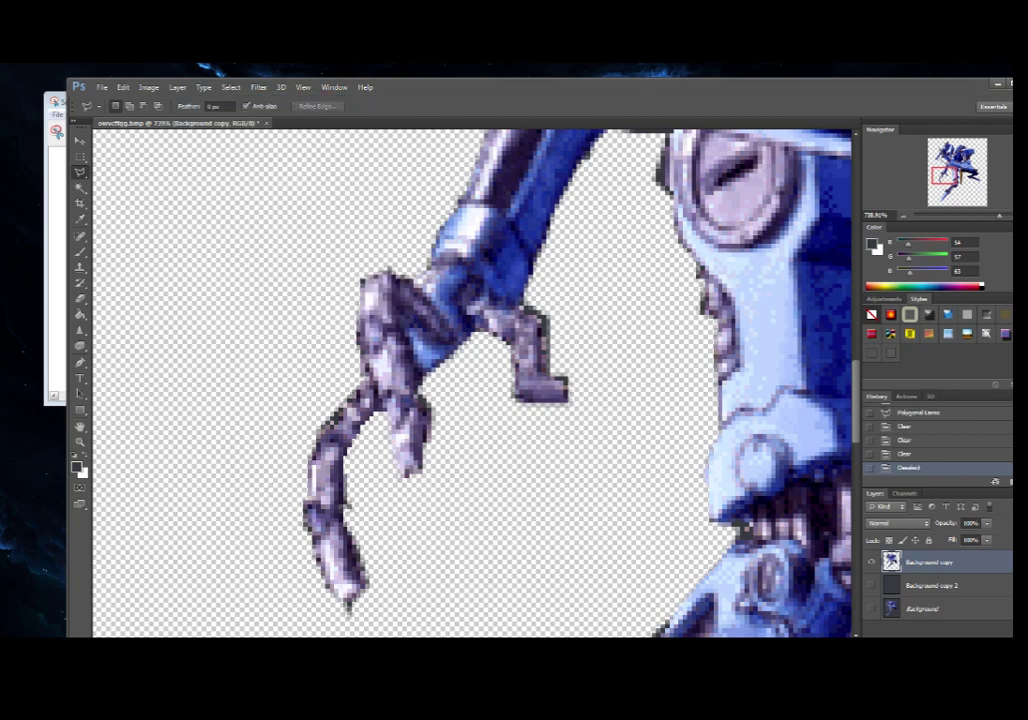
Step: Select the stray dark pixels below the tip of the long finger, clear them, and deselect
scroll(470, 380, down, 1)
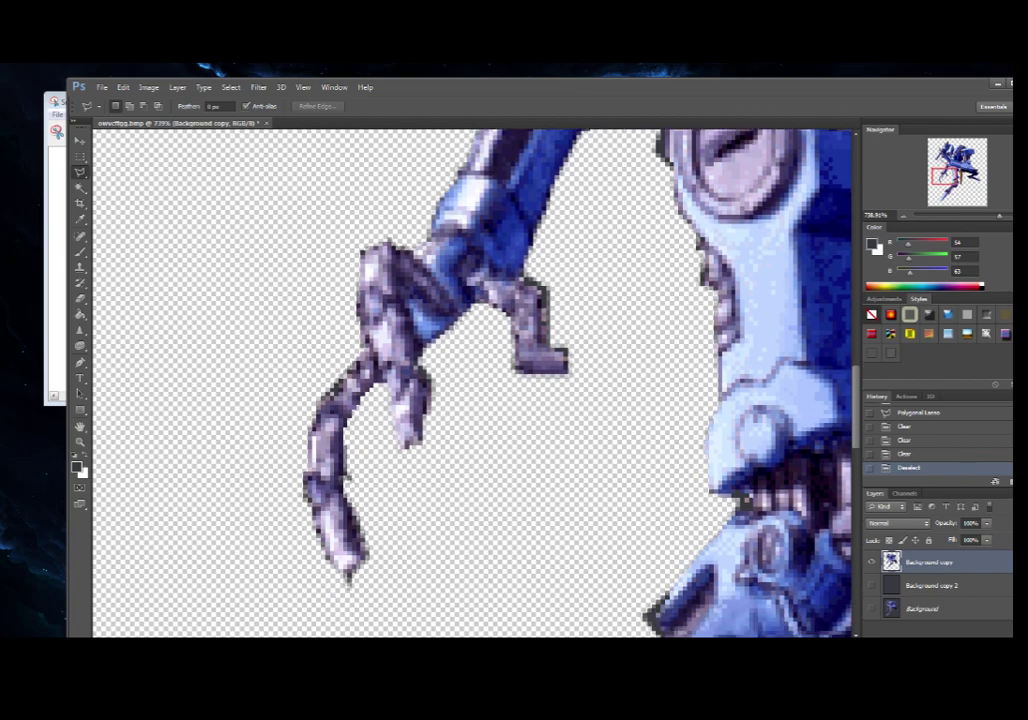
click(348, 576)
click(370, 550)
click(387, 581)
click(338, 598)
click(326, 579)
click(347, 577)
key(Delete)
key(Delete)
click(231, 87)
click(245, 116)
scroll(472, 383, down, 4)
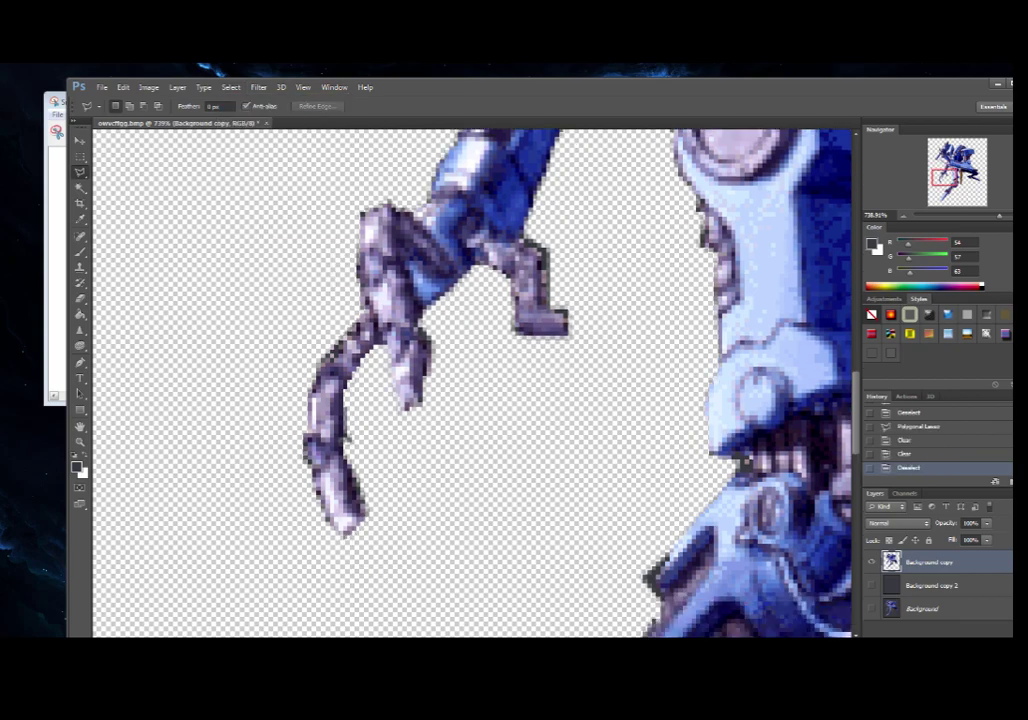
scroll(472, 383, up, 5)
scroll(475, 380, down, 5)
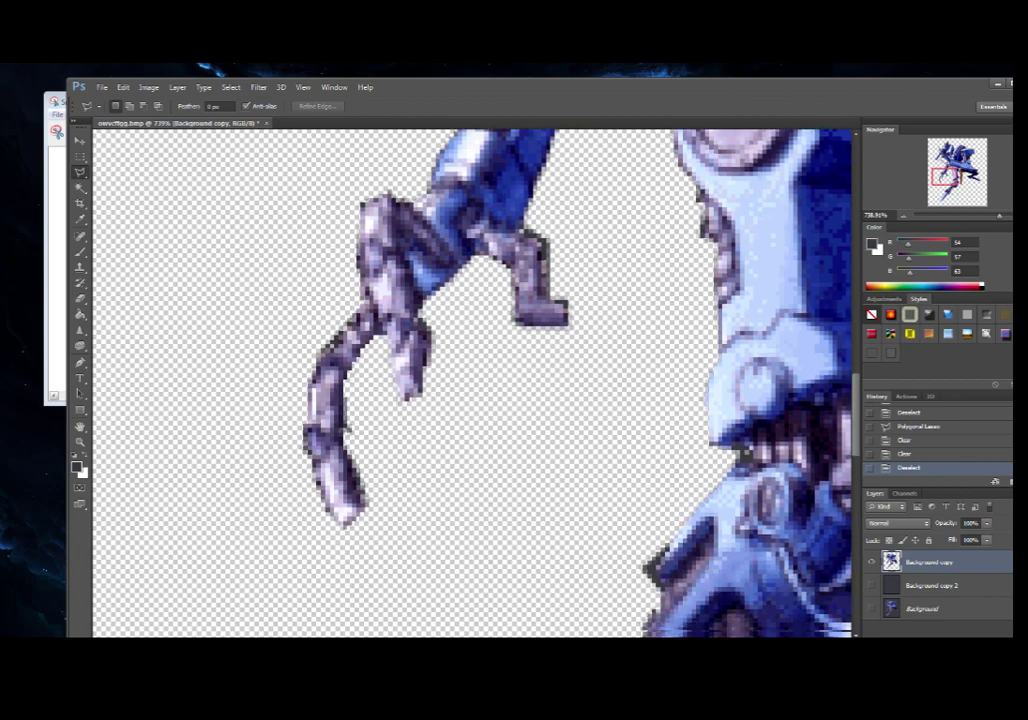
Step: Select the dark jagged remnant on the outer edge of the lower leg below the knee, clear it, and deselect
scroll(475, 380, down, 4)
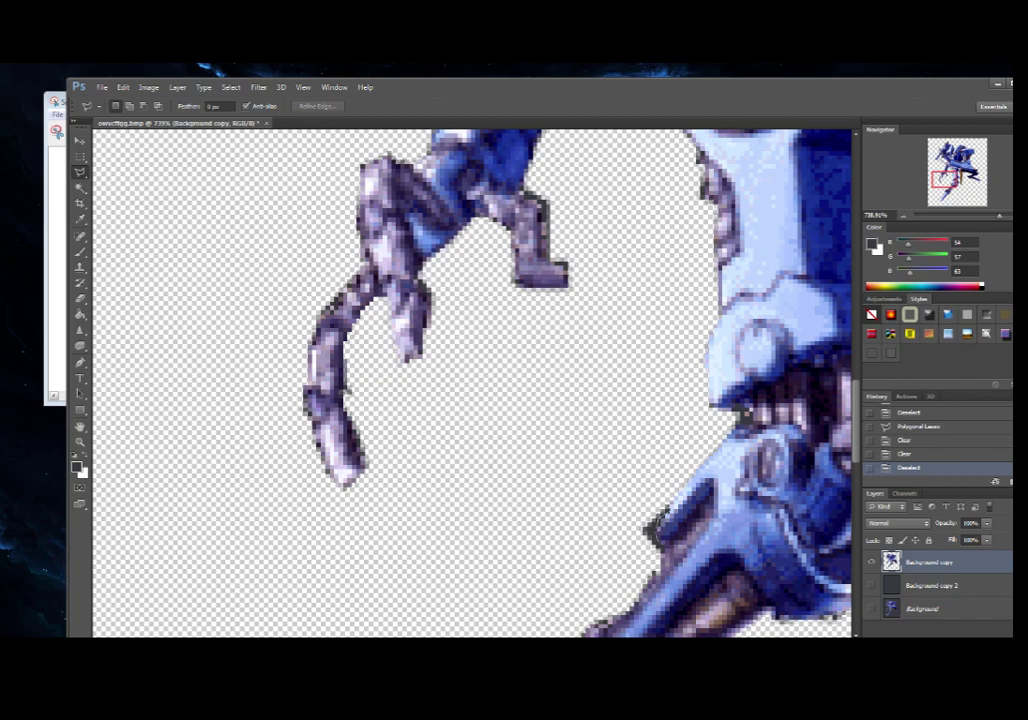
click(659, 550)
click(644, 557)
click(621, 507)
click(655, 496)
click(622, 505)
key(Delete)
key(Delete)
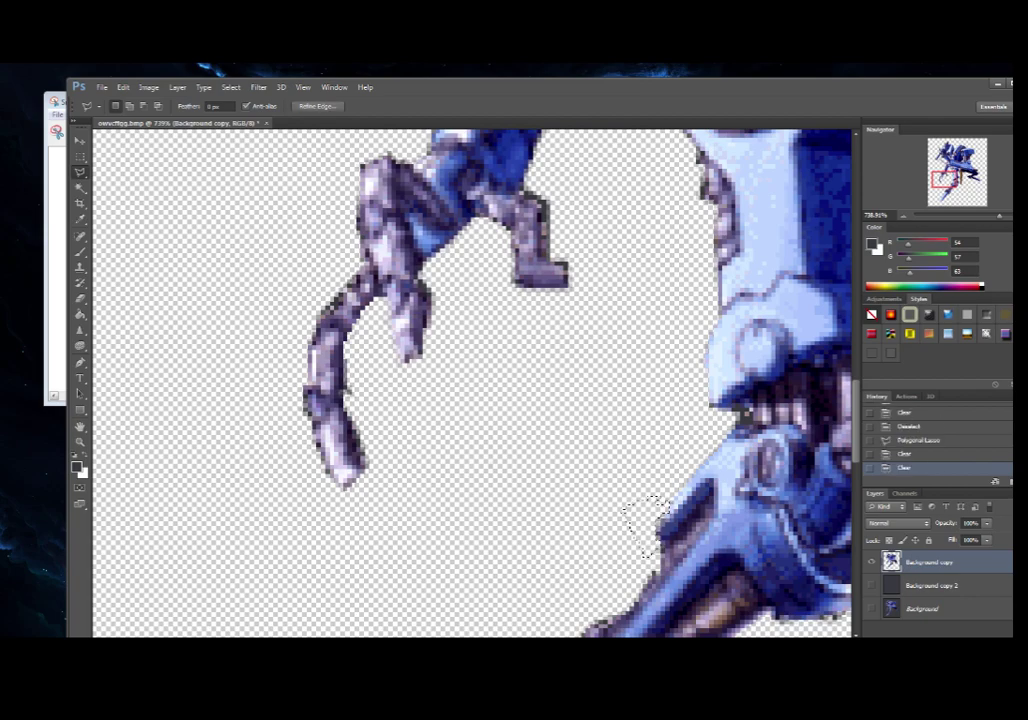
click(177, 87)
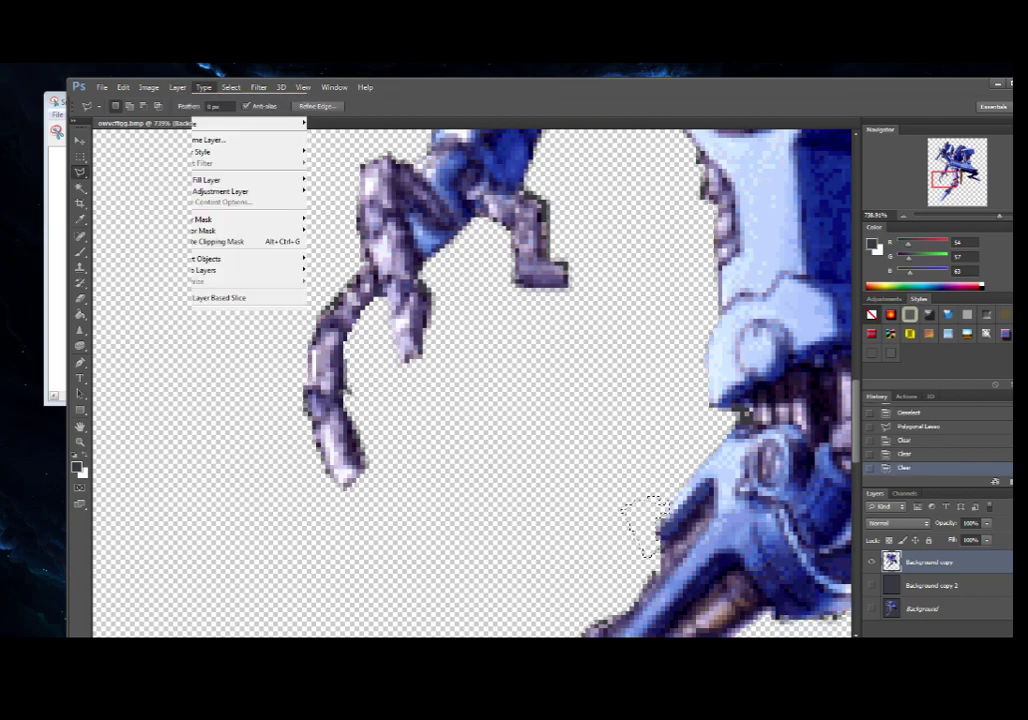
click(248, 108)
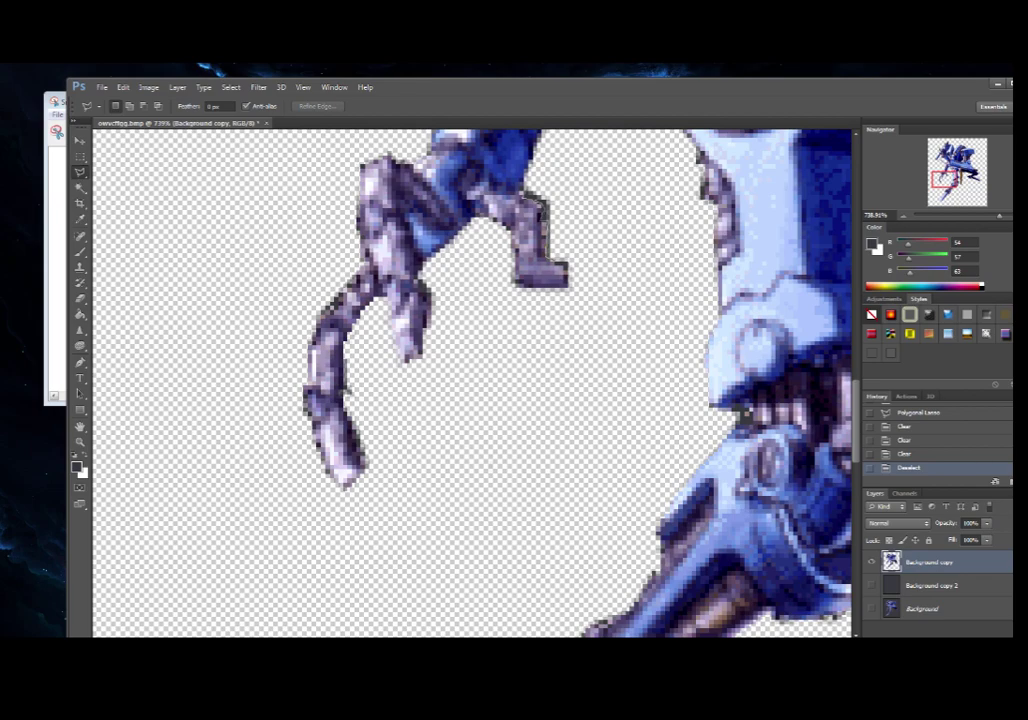
Step: Outline the dark fringe along the outer edge of the hand's bent thumb with the Polygonal Lasso, clear it, and deselect
click(525, 186)
click(580, 186)
click(590, 252)
double_click(563, 262)
key(Delete)
key(Delete)
key(Delete)
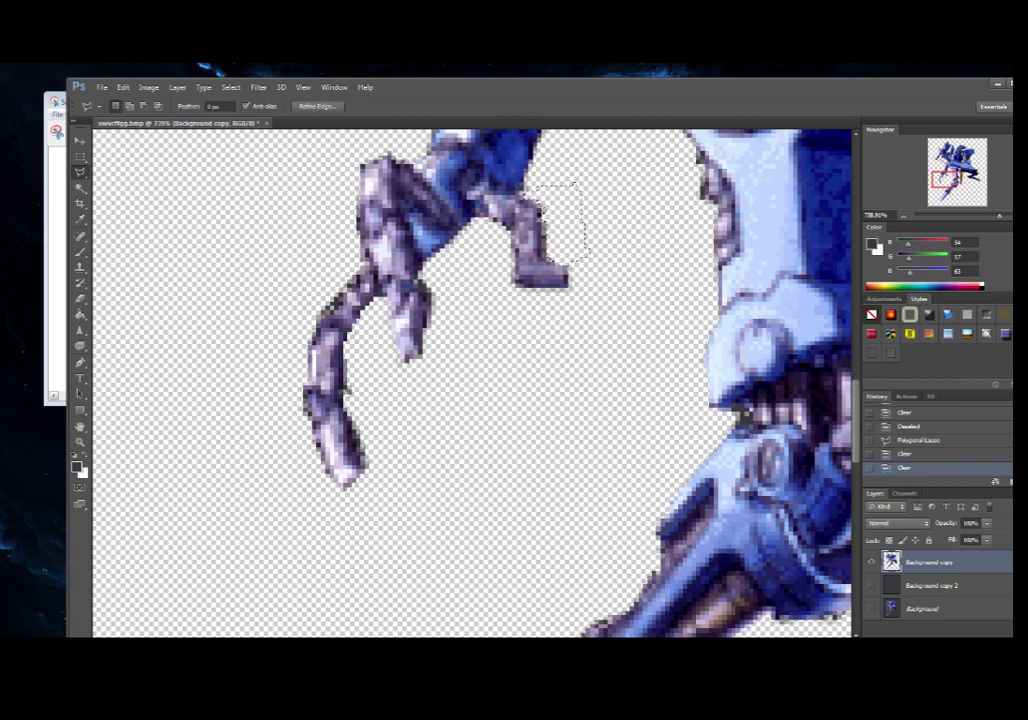
click(231, 87)
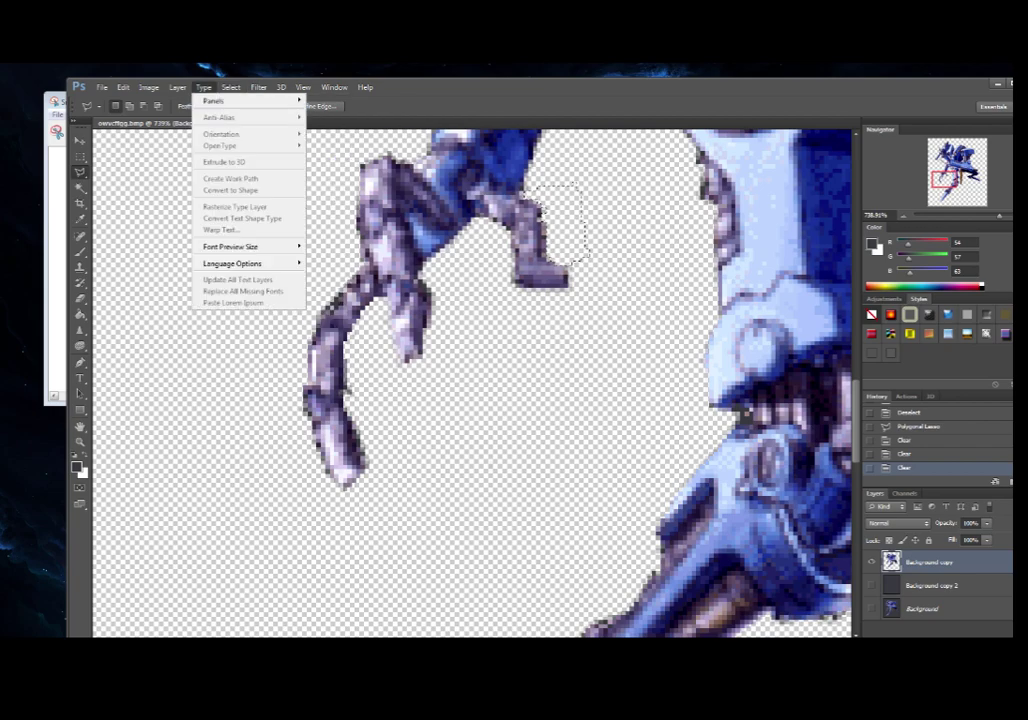
click(241, 110)
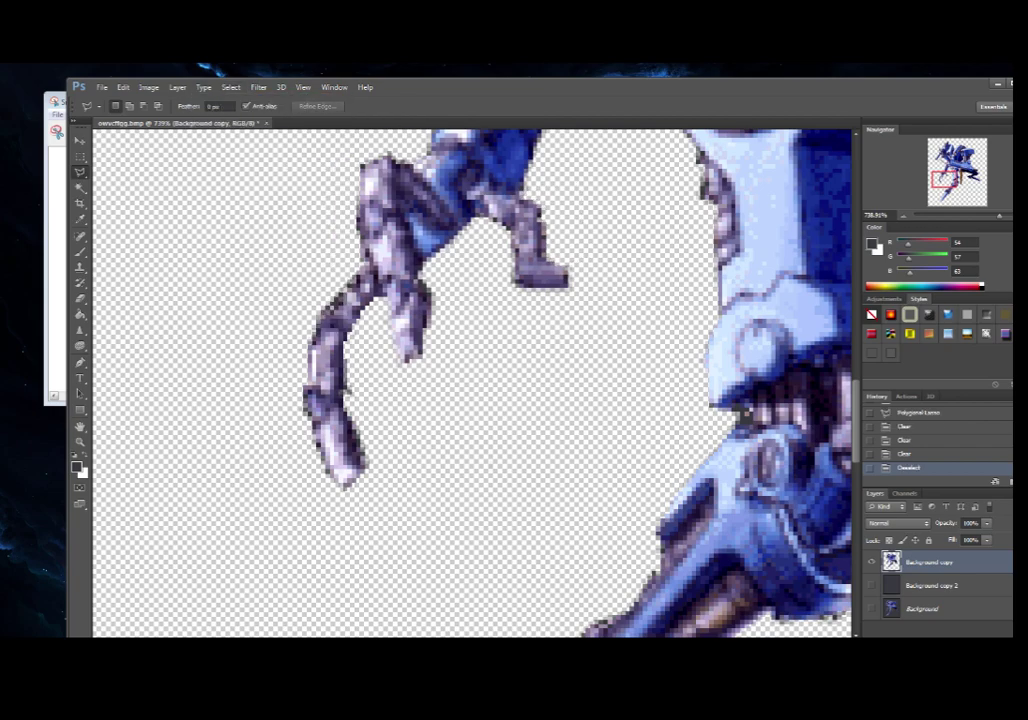
Step: Select the dark grey patch behind the front leg's knee joint, facing the brown blade, clear it, and deselect
drag(740, 340, 160, 339)
scroll(472, 382, left, 8)
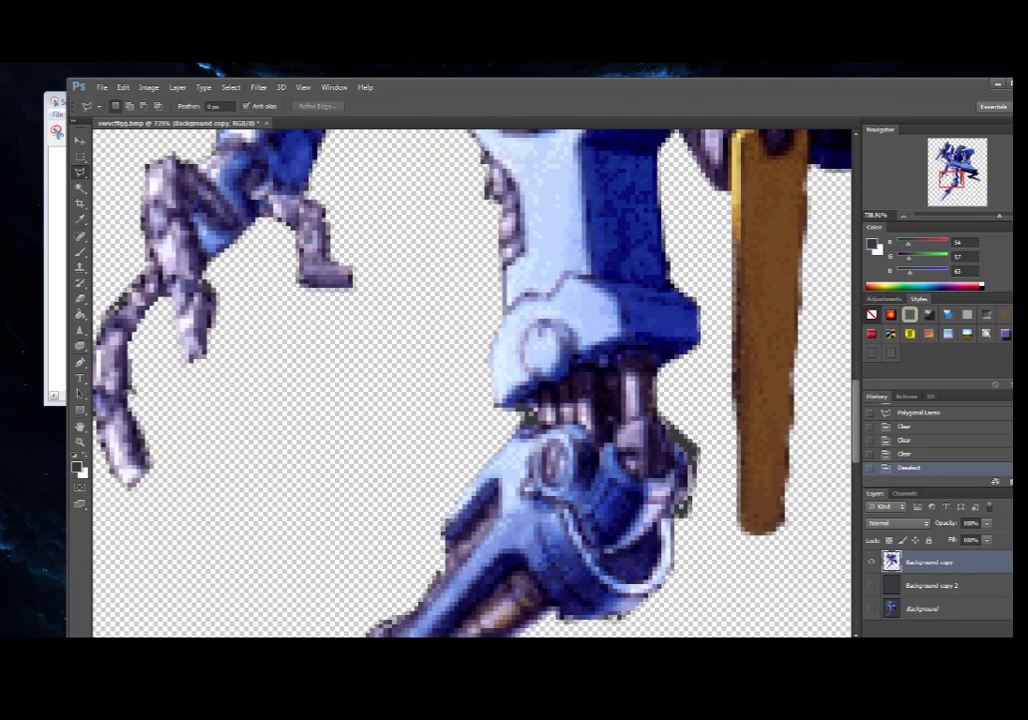
scroll(472, 382, down, 5)
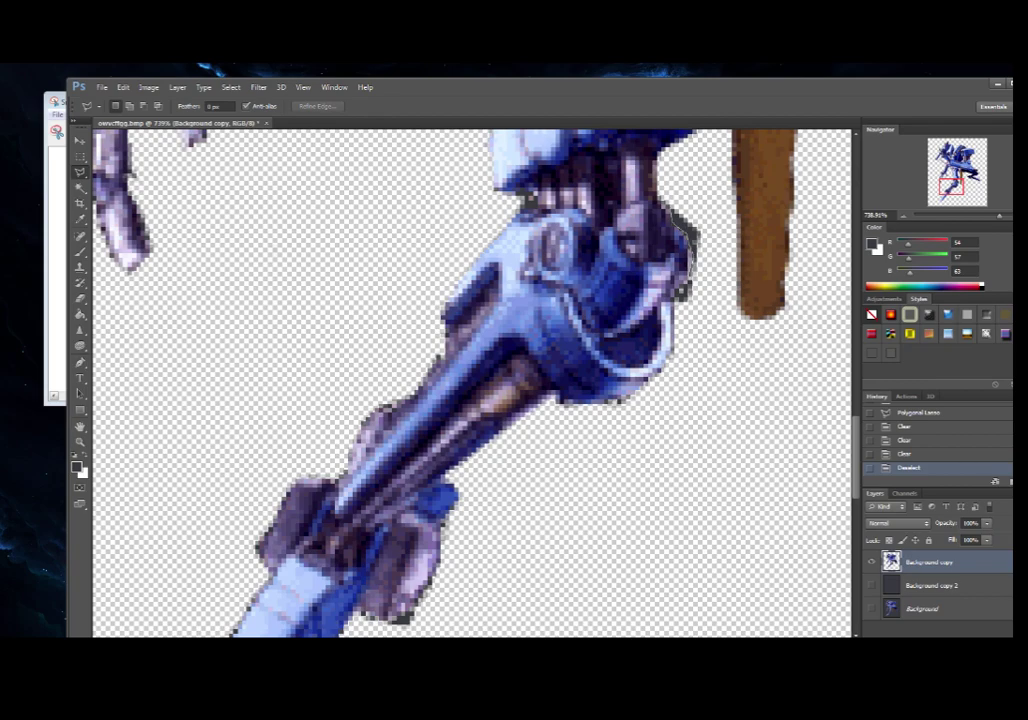
click(681, 313)
click(716, 300)
click(716, 191)
click(680, 185)
click(681, 309)
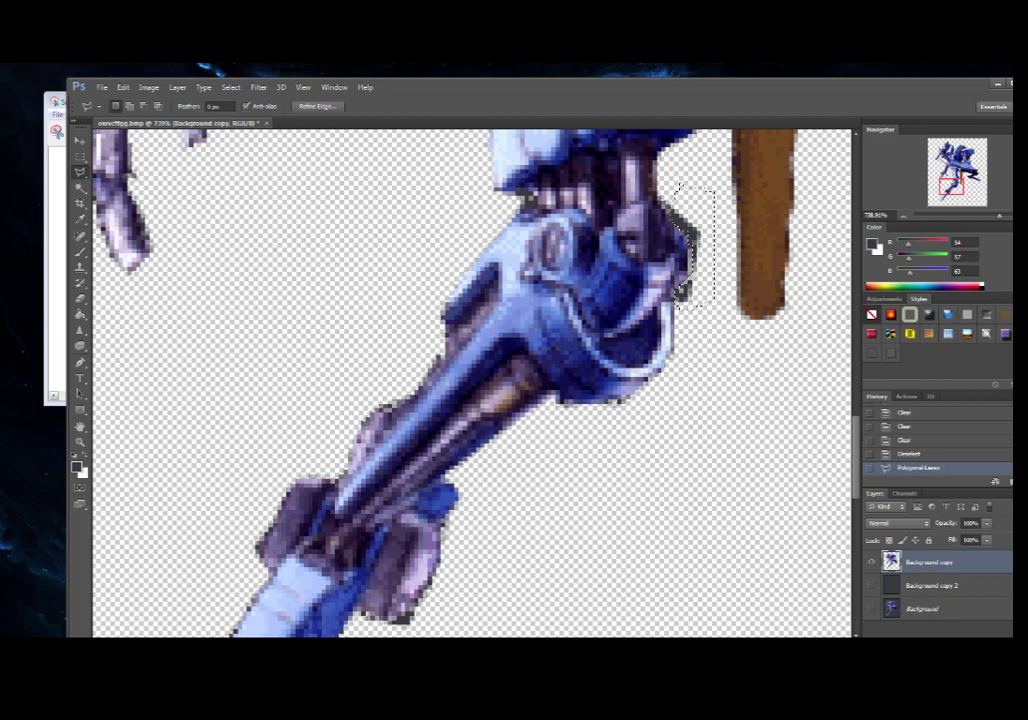
key(Delete)
key(Delete)
click(231, 87)
click(242, 111)
click(231, 87)
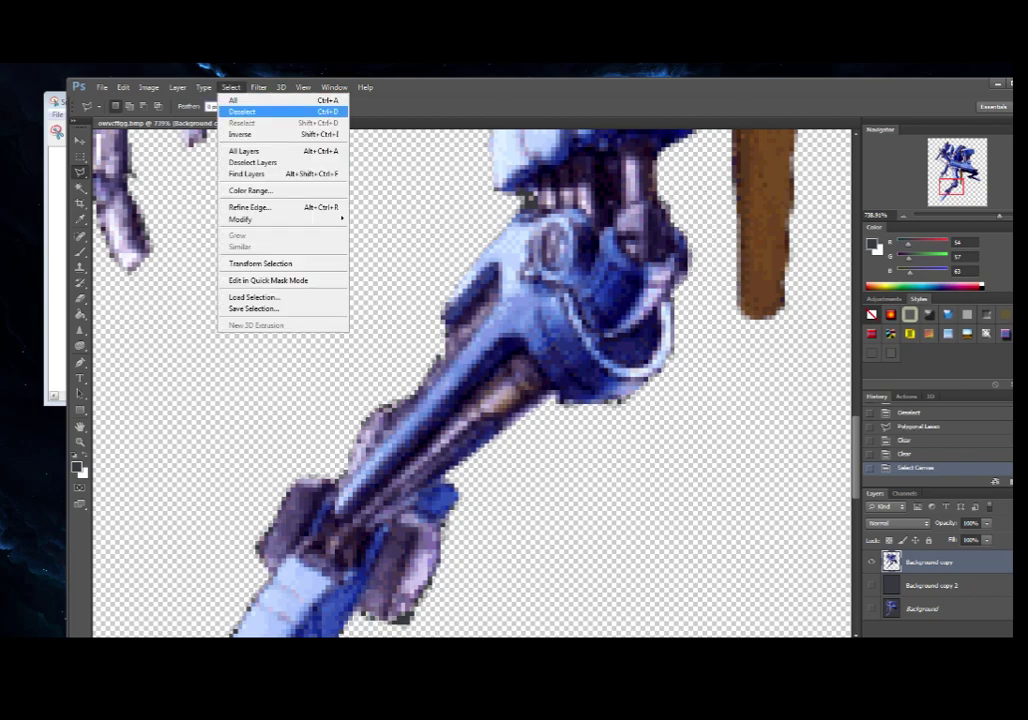
click(242, 111)
click(80, 157)
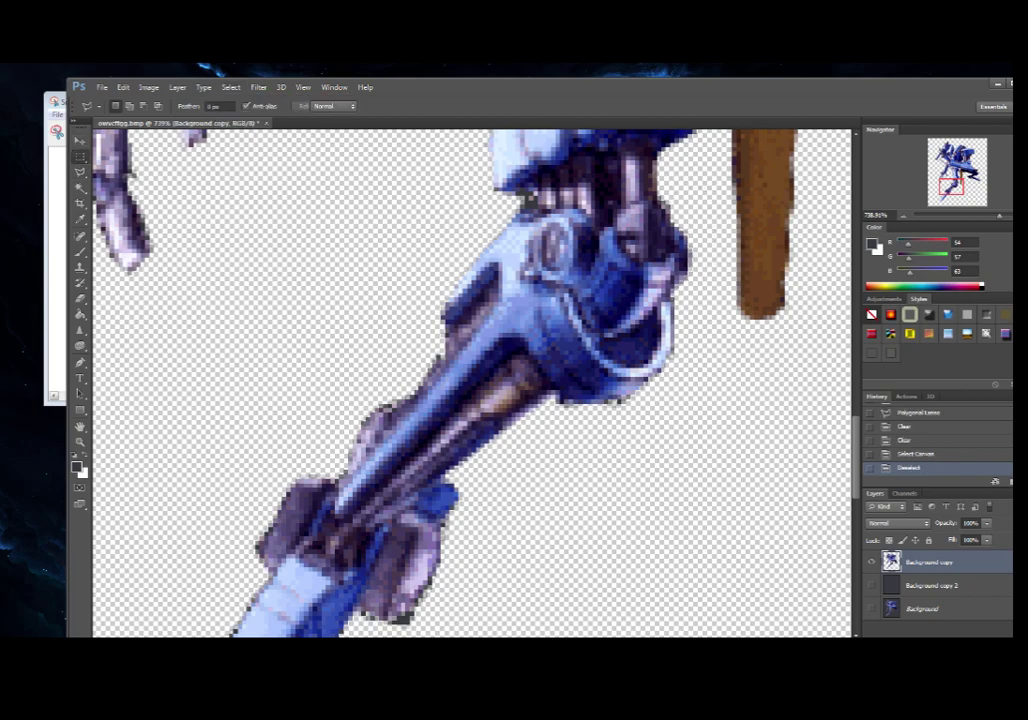
click(80, 172)
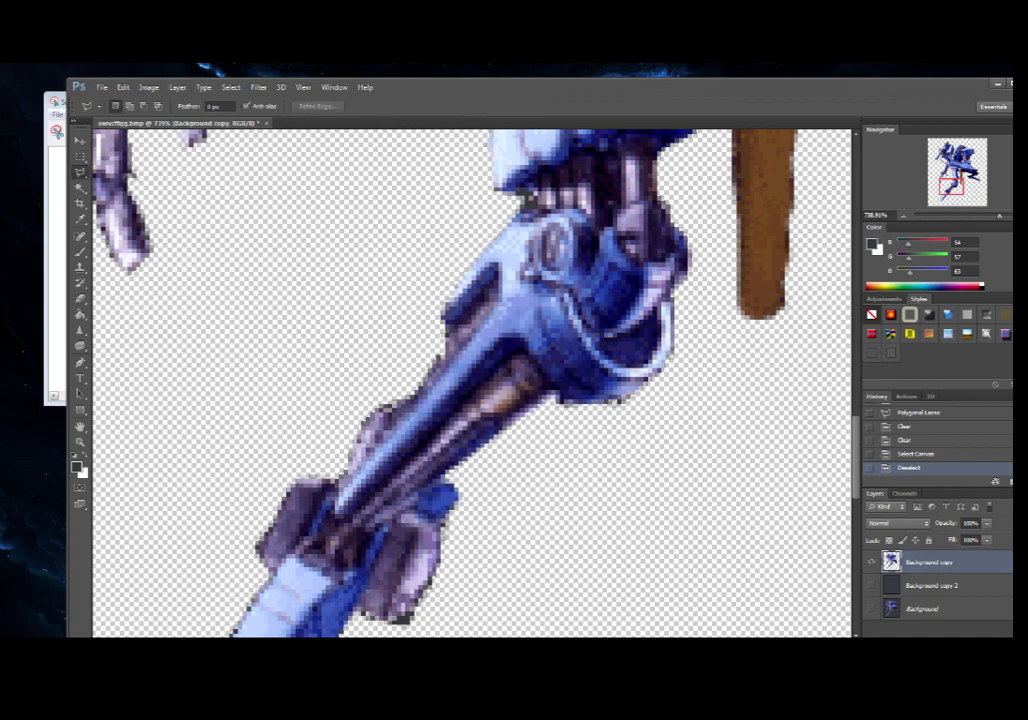
Step: Switch to Windows Media Player, play "Mobile Suit Gundam- Ai Senshi" from the Music library, and minimise the player
key(alt+Tab)
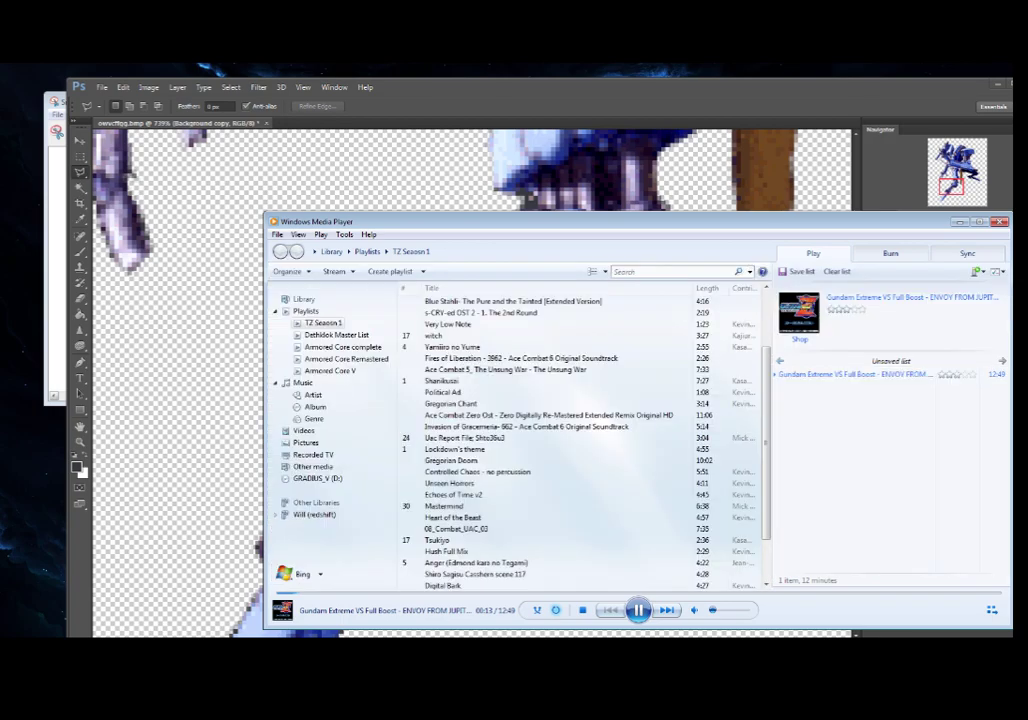
click(277, 235)
click(300, 249)
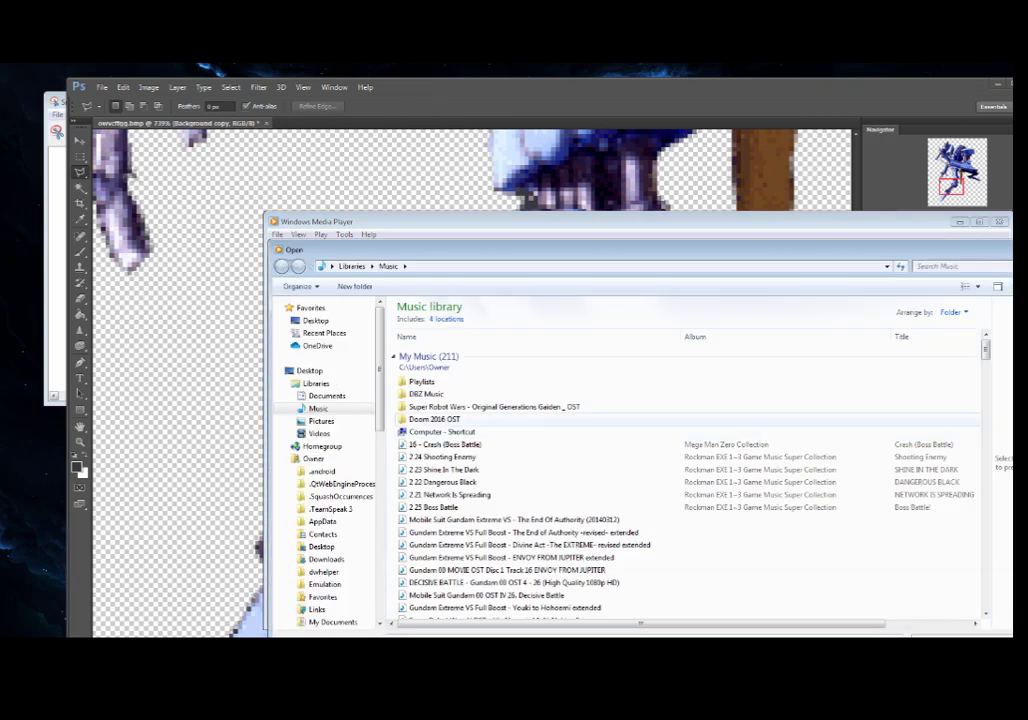
drag(985, 349, 985, 366)
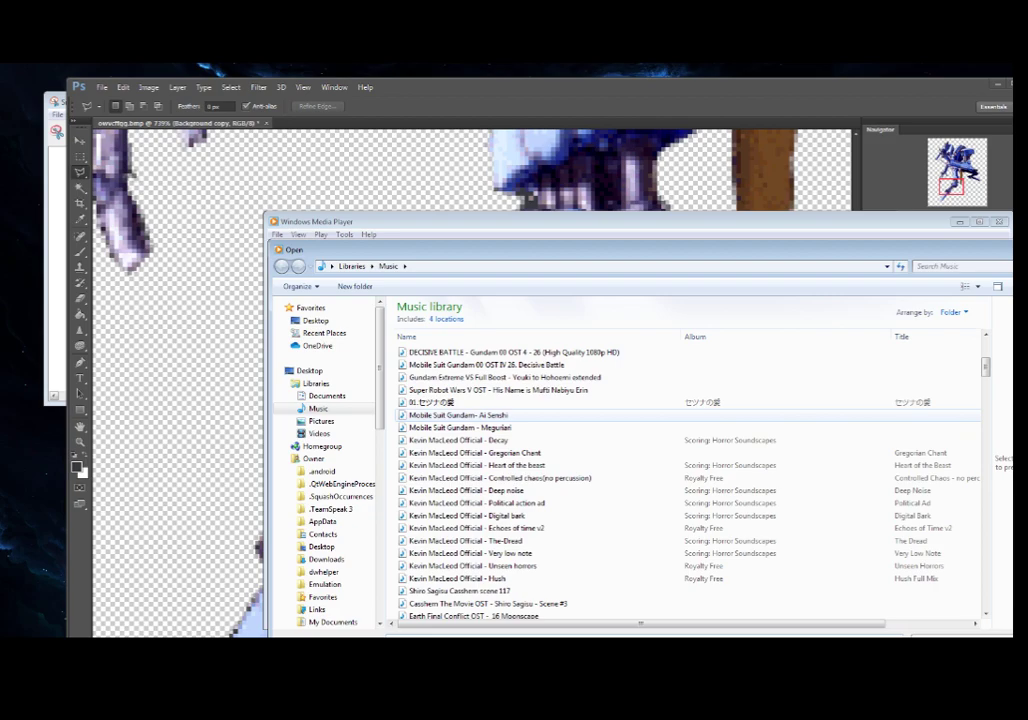
double_click(450, 414)
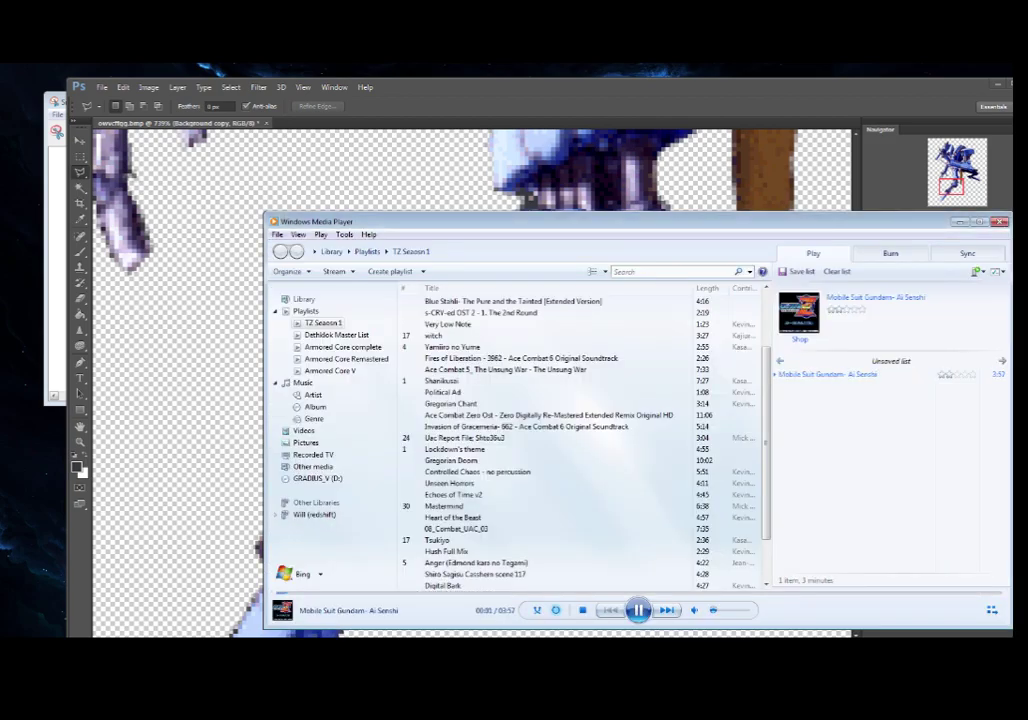
click(960, 222)
Step: Select the dark grey wedge on the outer tip of the rear leg's bent joint, clear it, and deselect
drag(951, 187, 973, 176)
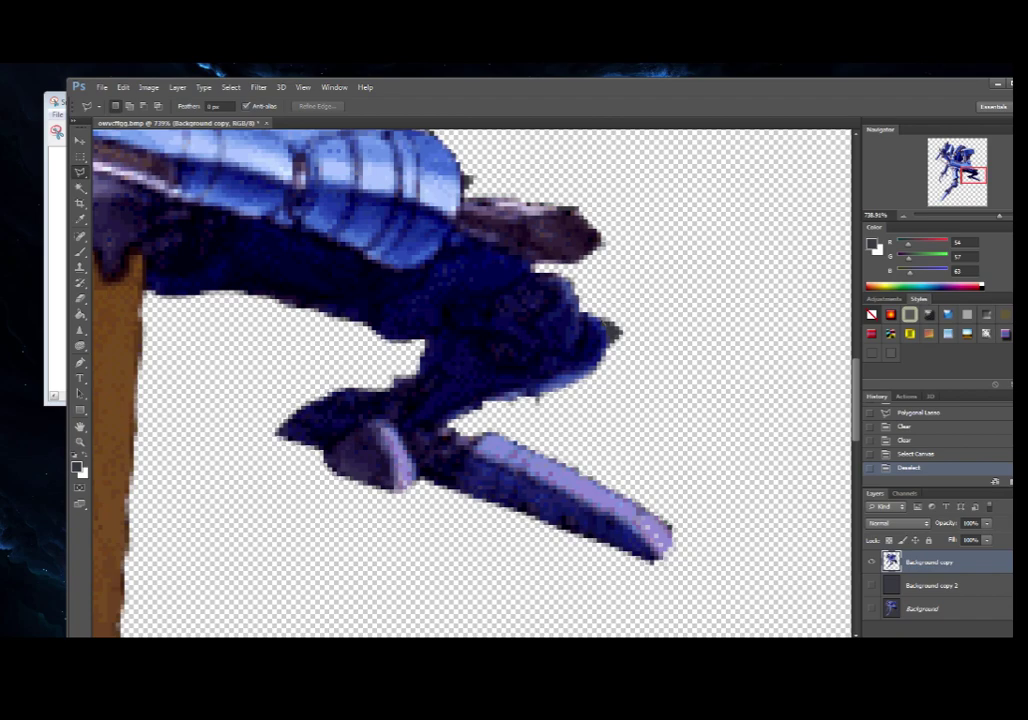
click(606, 317)
click(643, 310)
click(648, 341)
click(624, 352)
click(606, 317)
key(Delete)
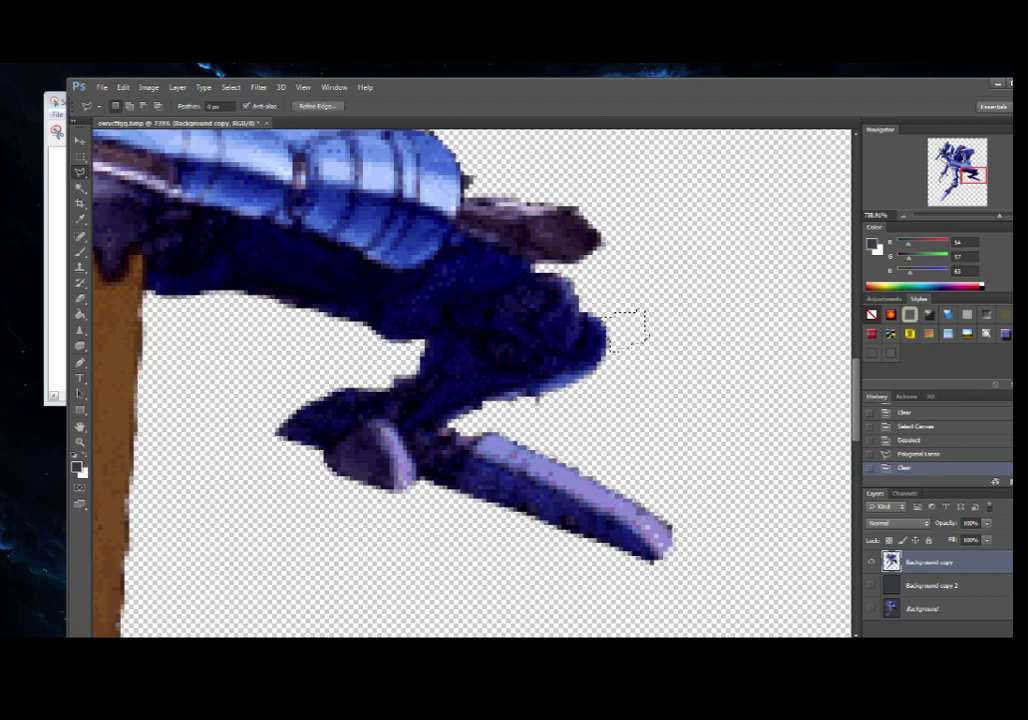
click(231, 87)
click(240, 111)
Step: Select the stray dark pixels beside the rounded end of the blue skirt armour, clear them, and deselect
drag(430, 330, 519, 420)
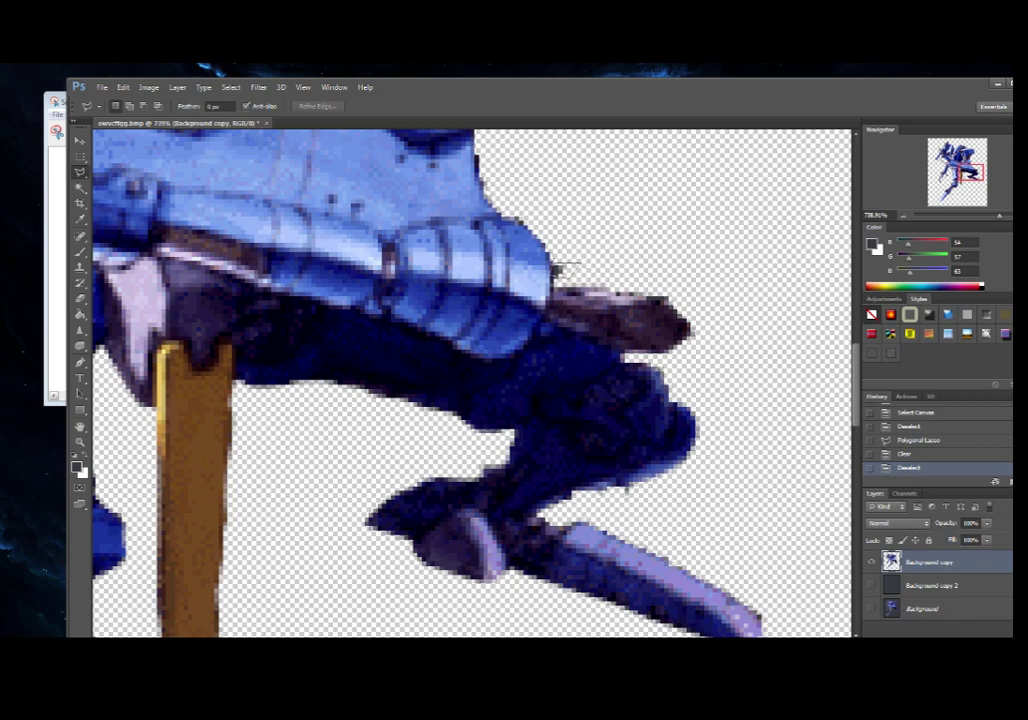
click(562, 266)
key(Delete)
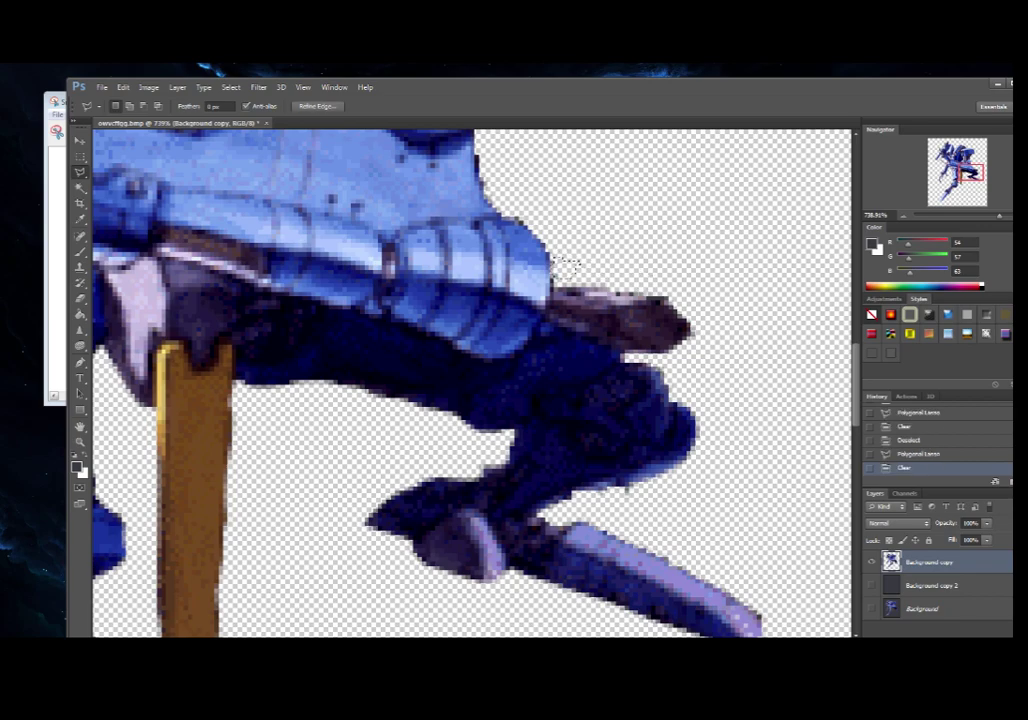
click(231, 87)
click(245, 116)
Step: Outline the dark pixels under the lower outer edge of the blue shoulder armour, clear them, and deselect
drag(972, 172, 969, 155)
scroll(470, 380, up, 2)
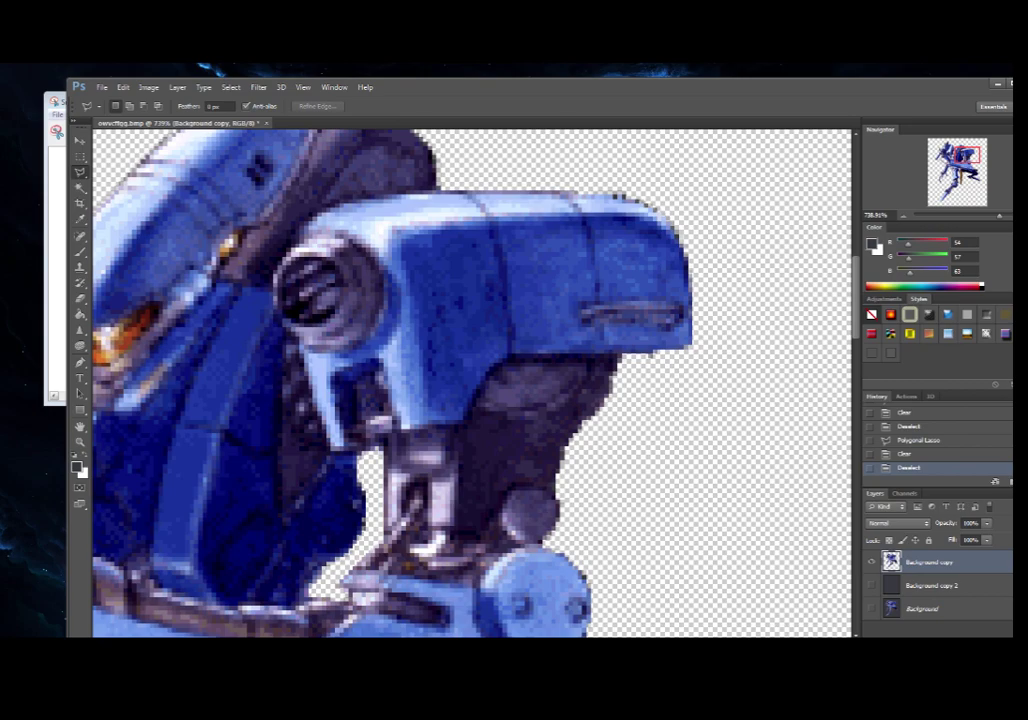
click(645, 354)
click(645, 369)
click(703, 354)
click(647, 354)
key(Delete)
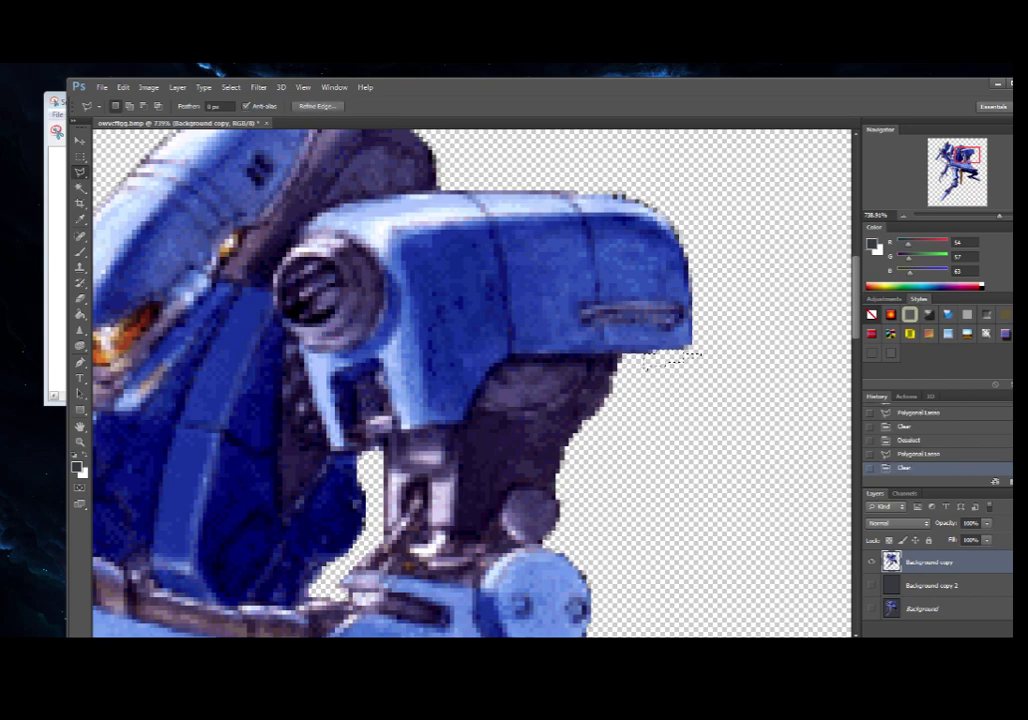
click(231, 87)
click(242, 111)
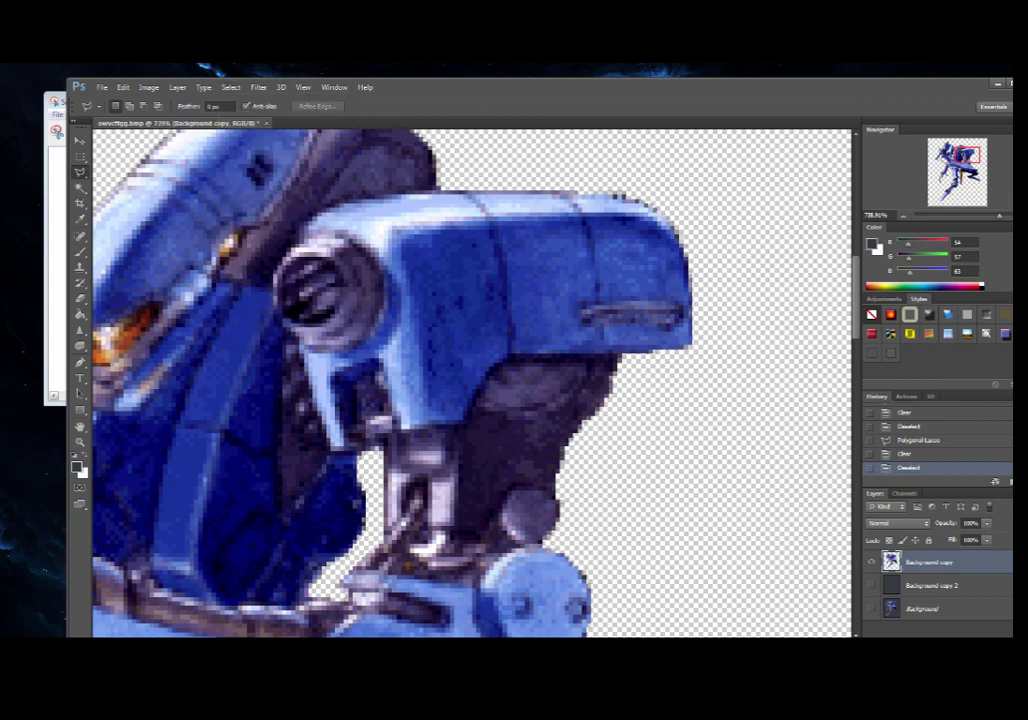
Step: Select the dark grey block beside the grey joint above the raised arm's gold rivet, clear it, and deselect
drag(300, 260, 834, 380)
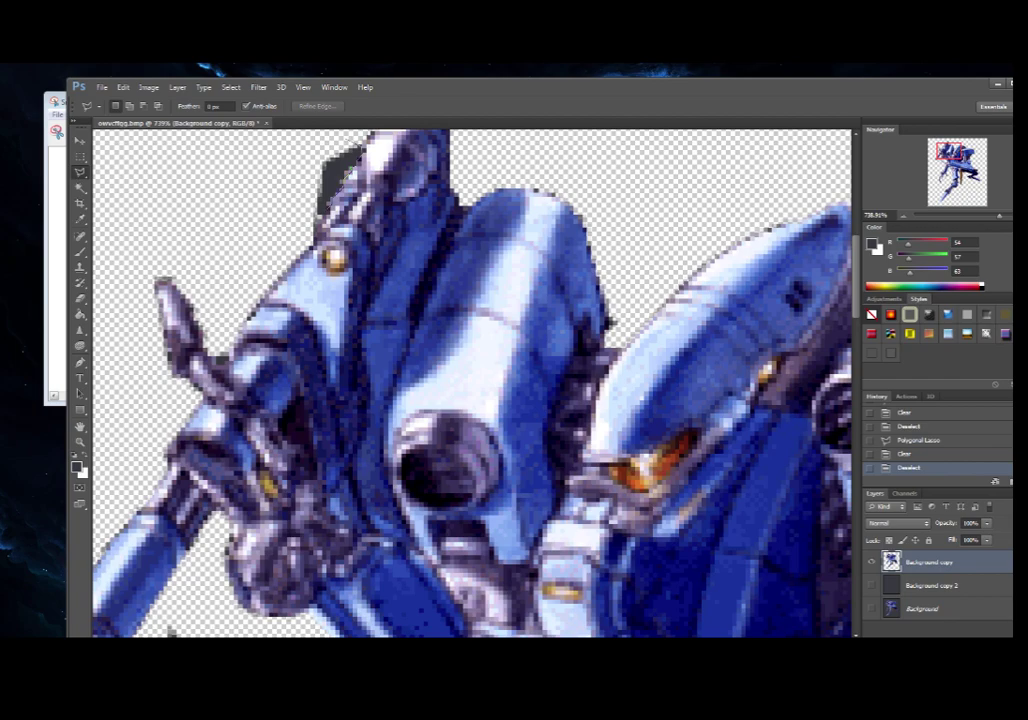
click(323, 217)
click(313, 204)
click(323, 142)
click(353, 142)
double_click(358, 143)
key(Delete)
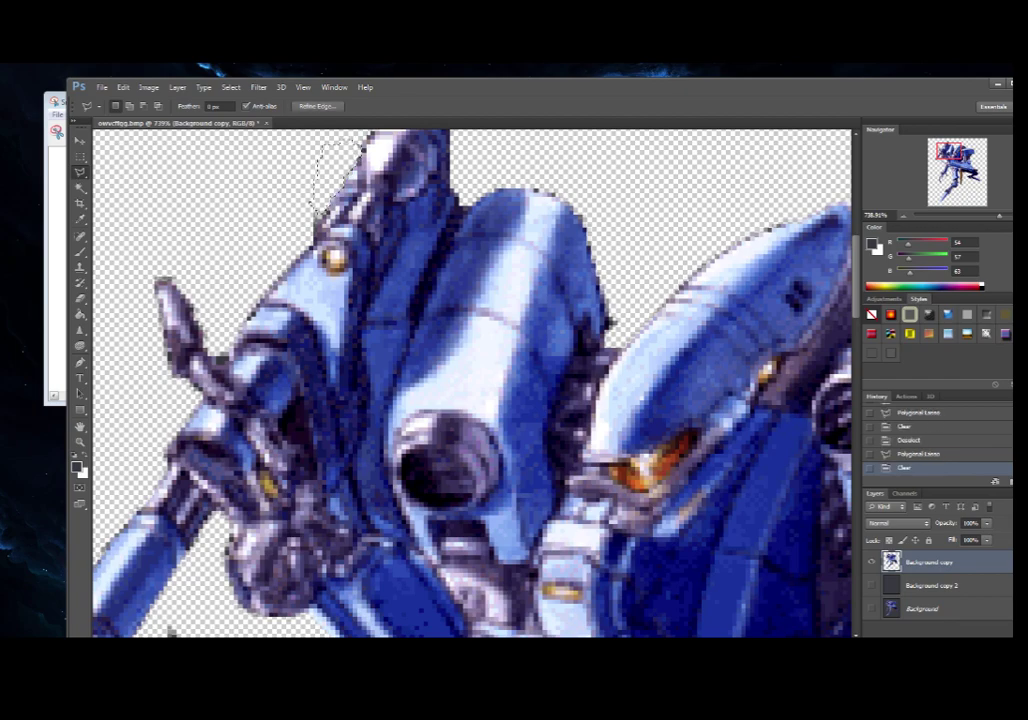
click(231, 87)
click(245, 133)
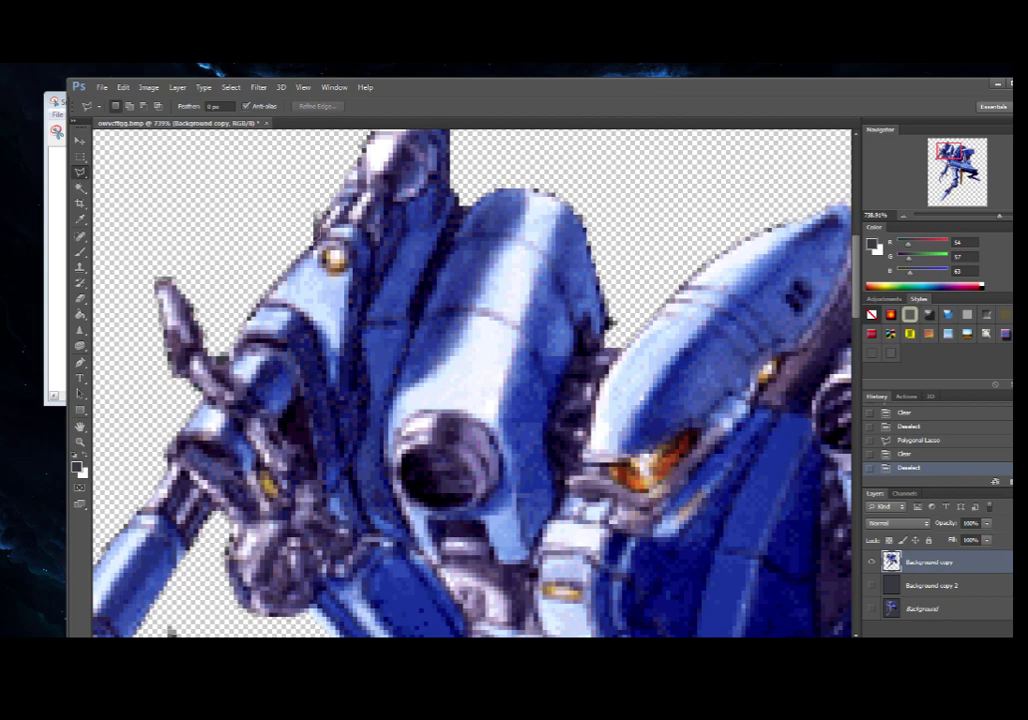
Step: Select the leftover dark sliver just above the arm's gold rivet, clear it, and deselect
click(317, 213)
click(298, 201)
click(317, 240)
key(Delete)
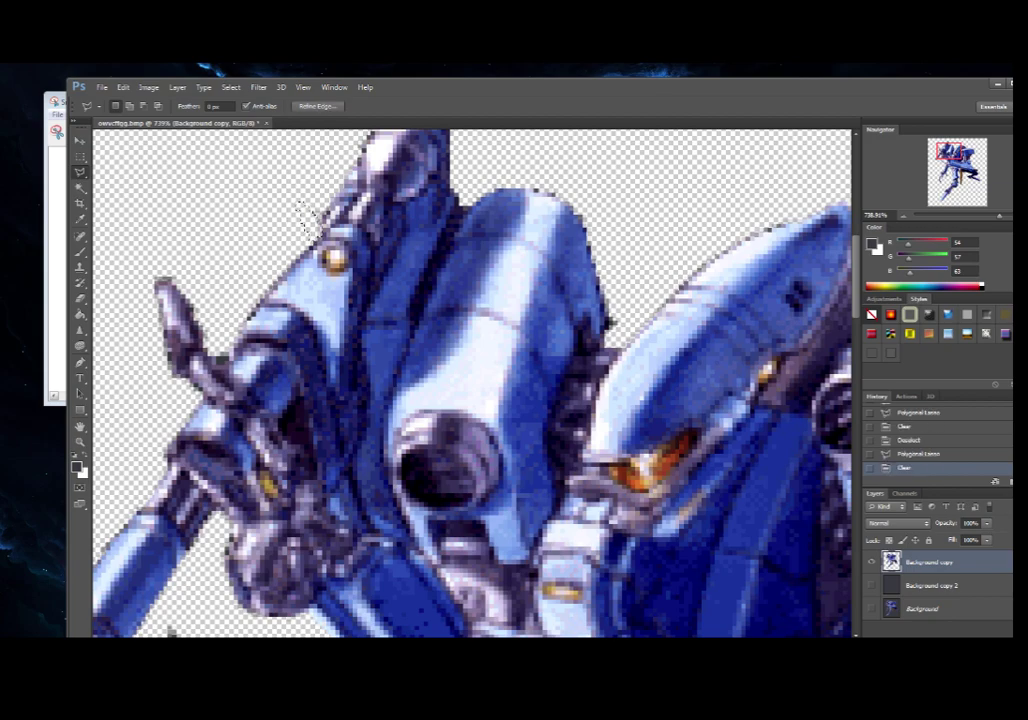
click(204, 87)
click(231, 87)
click(238, 110)
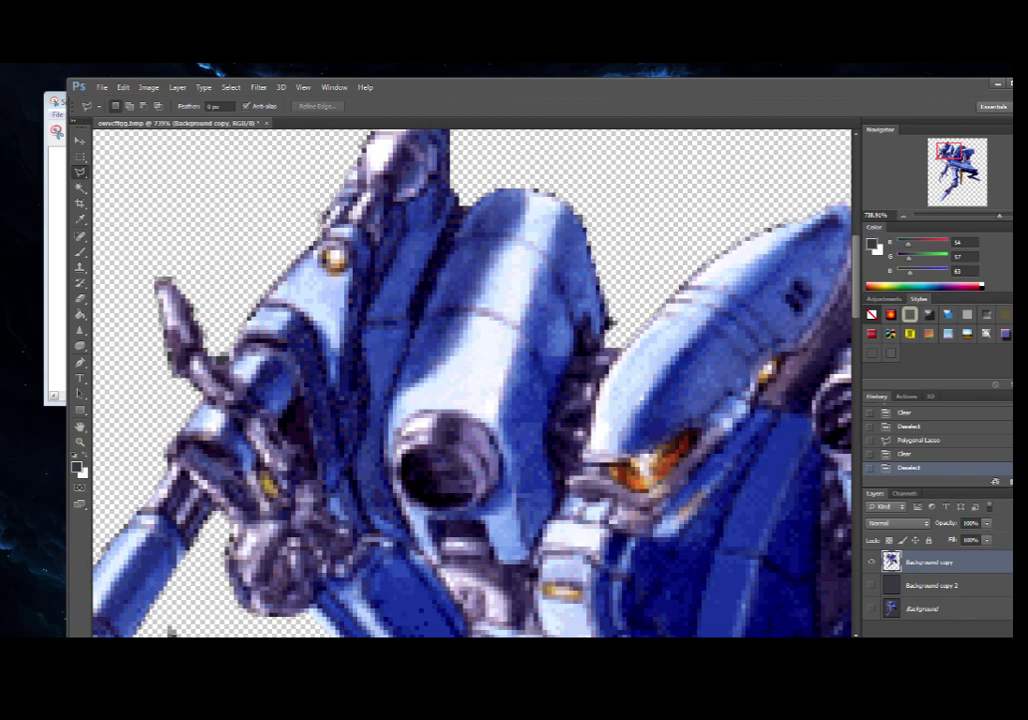
Step: Select the dark pixels in the notch between the pointing finger and the blue forearm, clear them, and deselect
drag(340, 420, 604, 311)
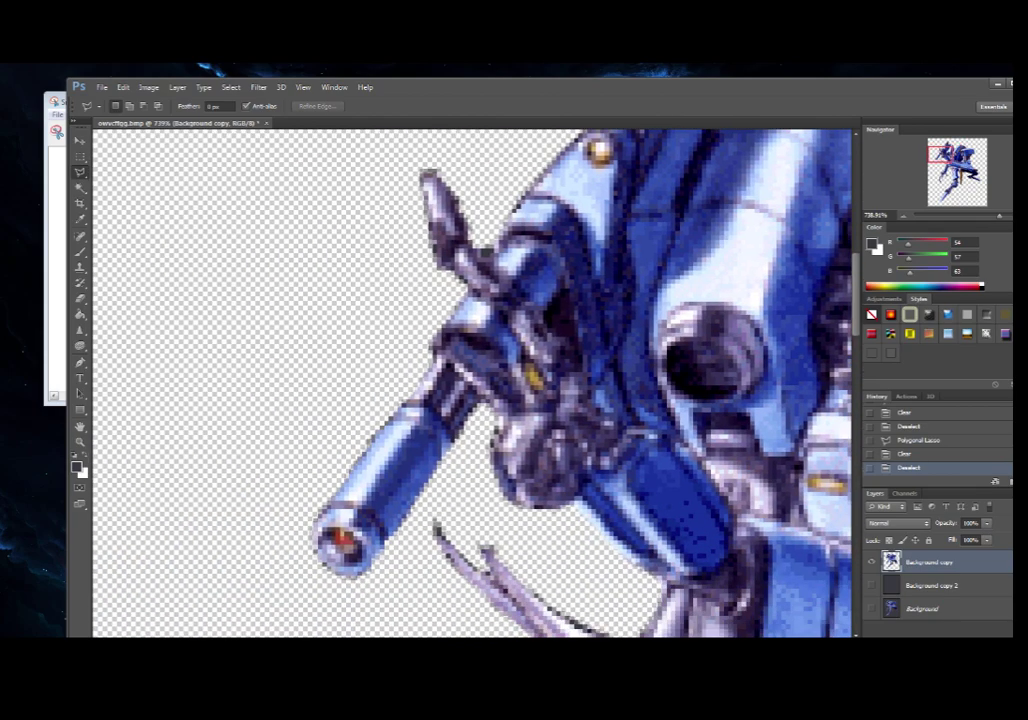
scroll(472, 383, up, 3)
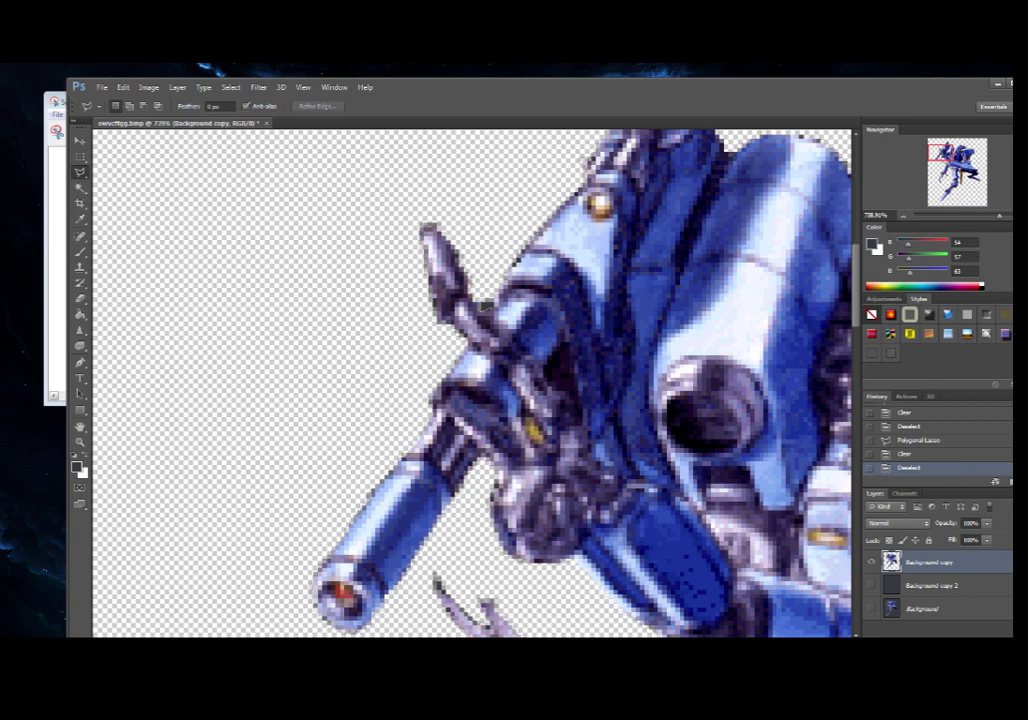
click(493, 306)
click(494, 289)
click(481, 298)
click(483, 310)
key(Delete)
key(ctrl+d)
click(231, 87)
click(240, 133)
Step: Select the dark grey remnants under the waist armour and beside the round hip joint, clear them, and deselect
scroll(475, 380, down, 3)
scroll(475, 380, right, 1)
drag(520, 480, 394, 211)
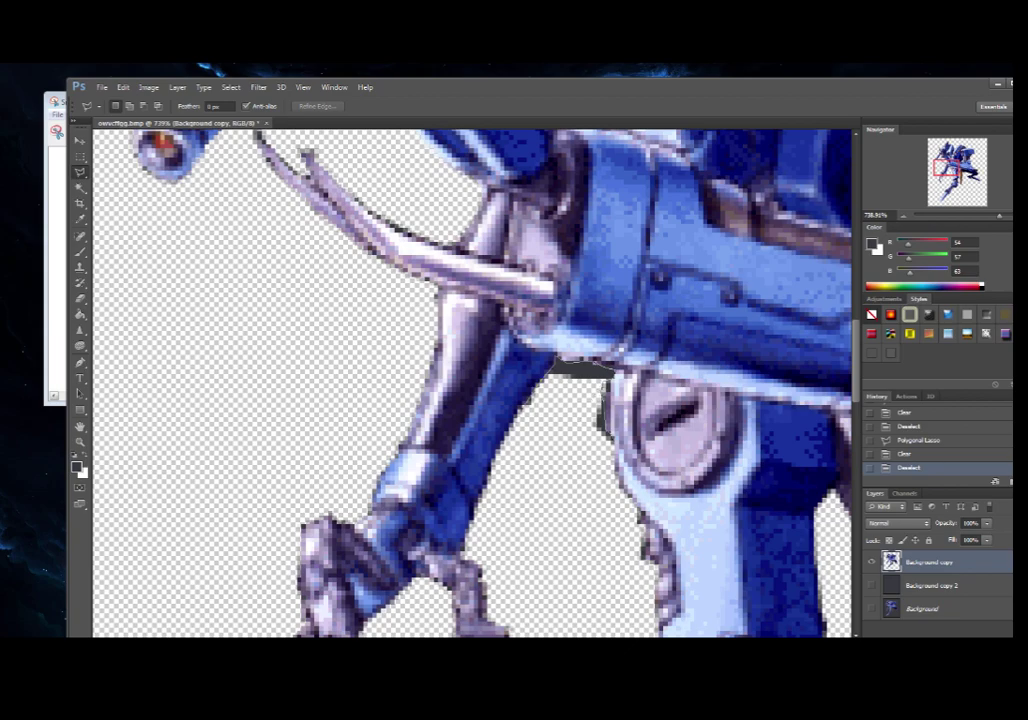
click(600, 441)
click(507, 440)
key(Delete)
click(231, 88)
click(243, 111)
Step: Outline the stray pixels on the underside of the rear leg's bent joint with the Polygonal Lasso and clear them
drag(700, 400, 313, 303)
drag(600, 460, 365, 241)
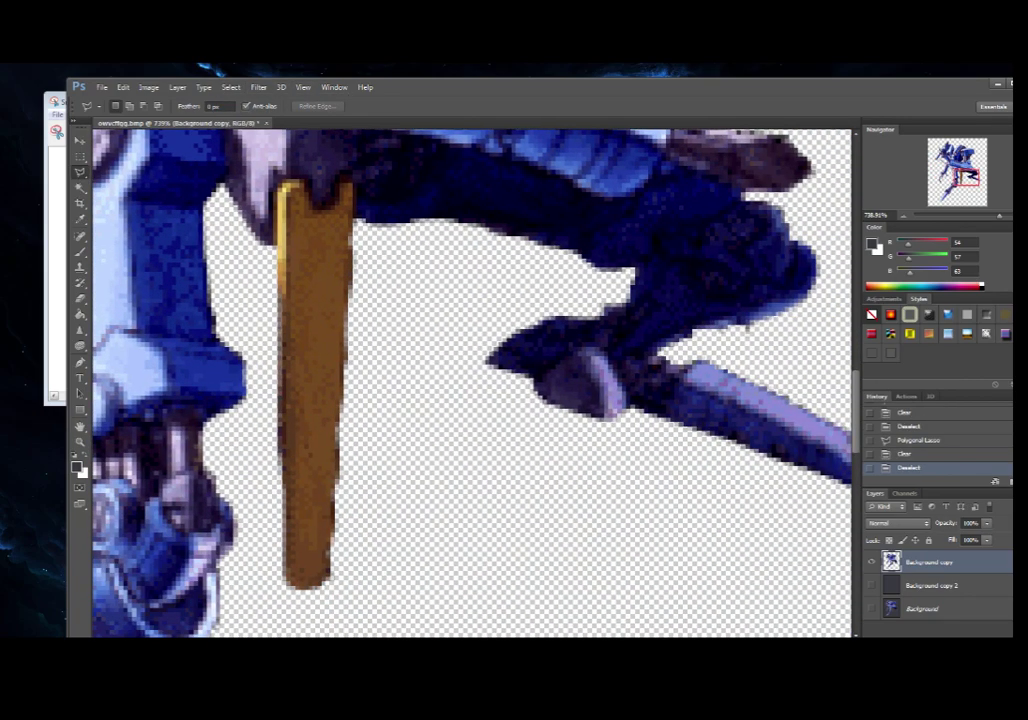
drag(600, 350, 403, 422)
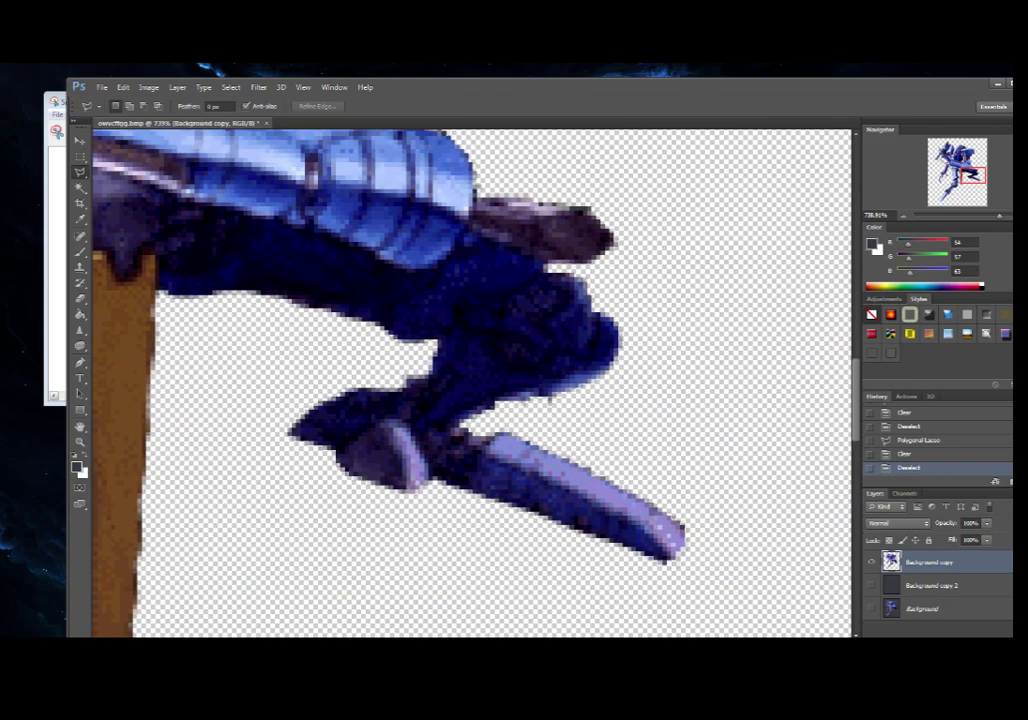
click(535, 402)
click(553, 413)
click(569, 401)
double_click(550, 394)
key(Delete)
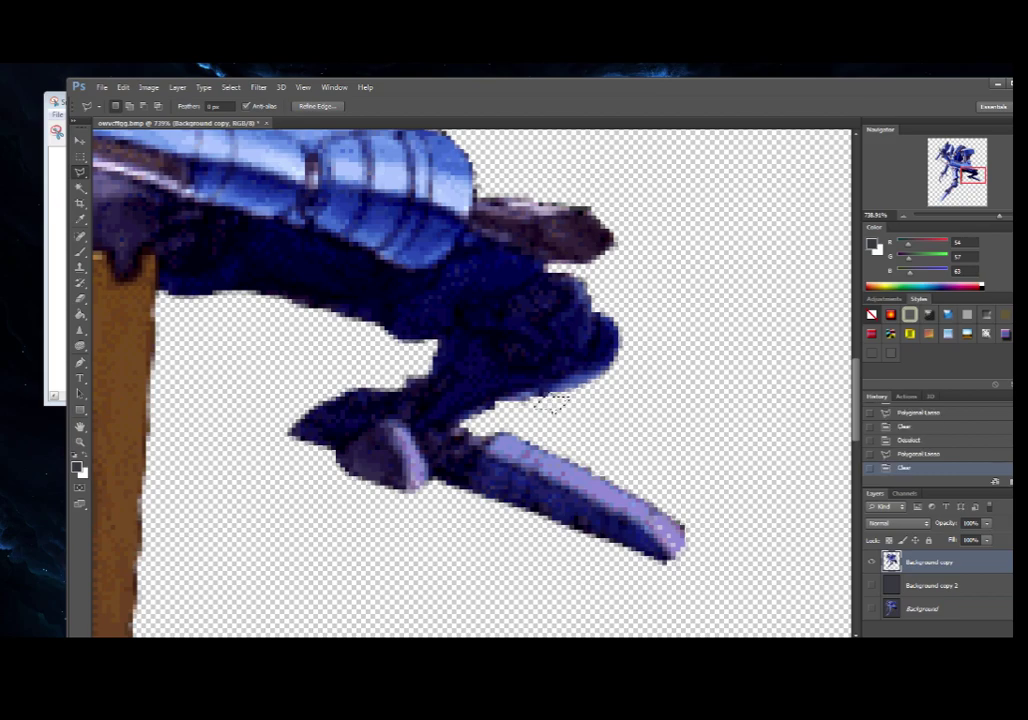
Step: Deselect, outline the dark remnant beneath the lower leg's purple ankle guard with the Polygonal Lasso, and clear it
click(231, 87)
key(ctrl+d)
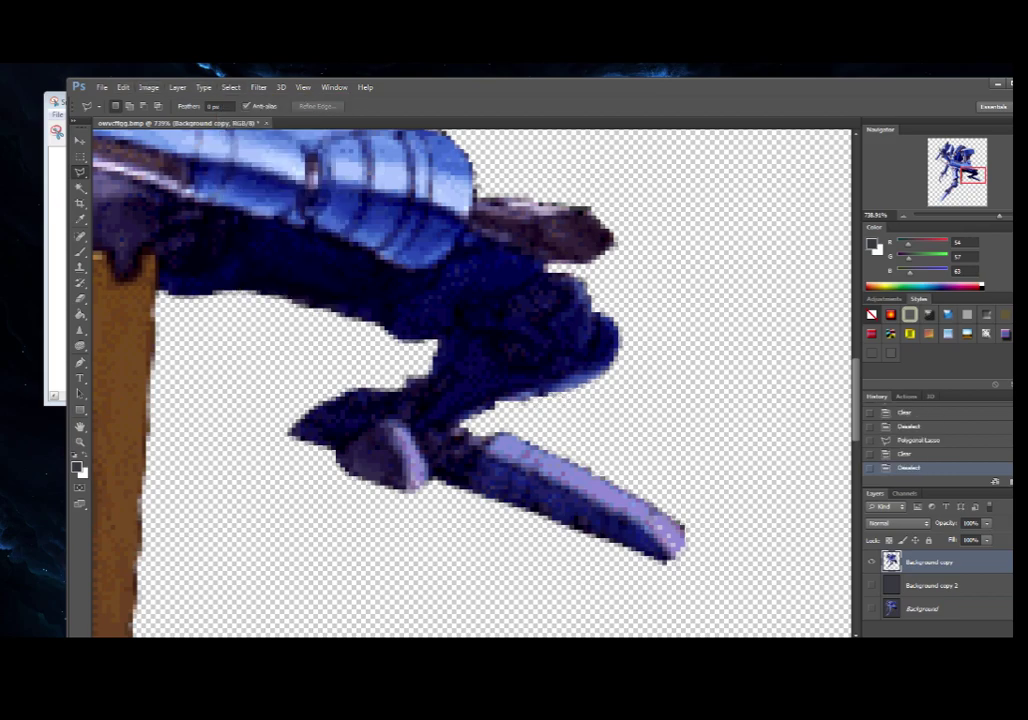
drag(973, 175, 951, 186)
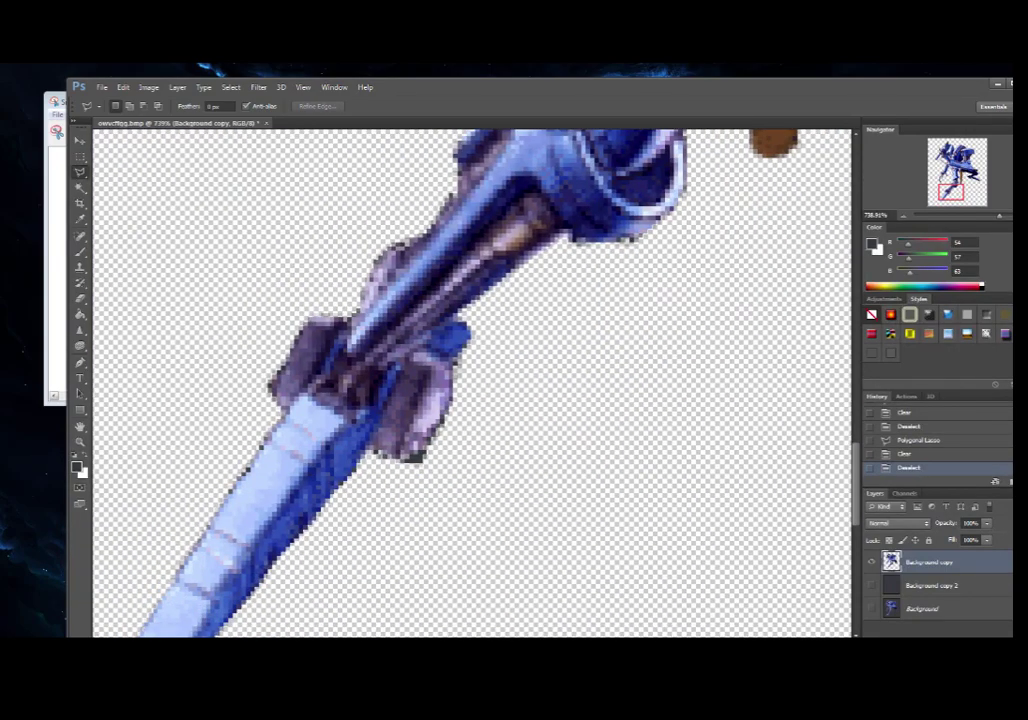
click(433, 455)
click(431, 467)
click(386, 474)
double_click(388, 455)
key(Delete)
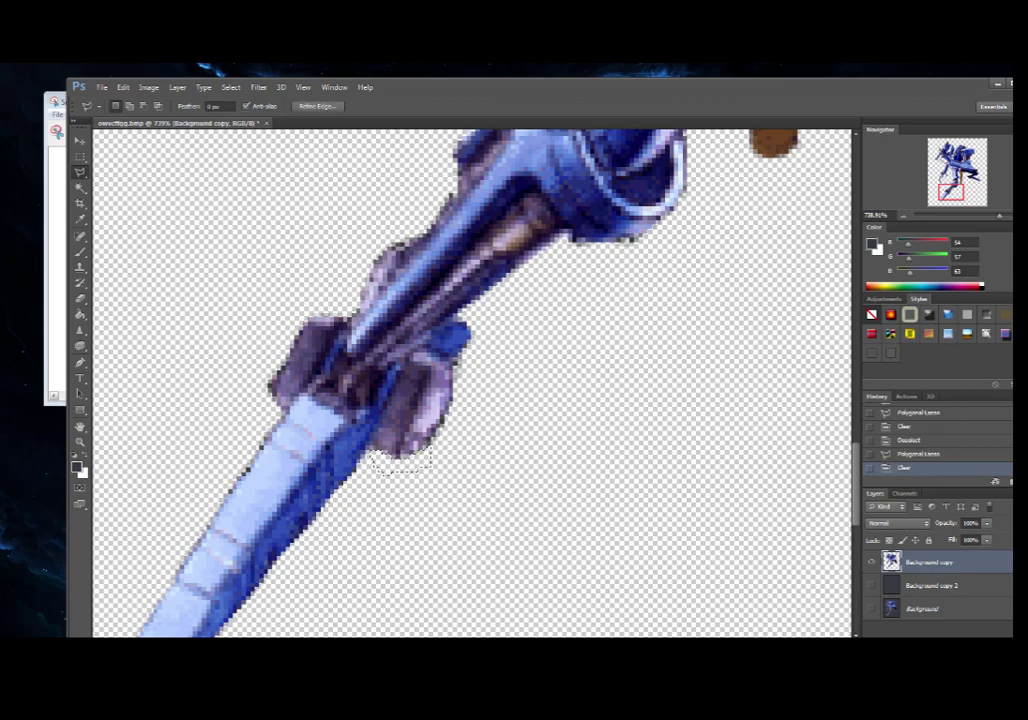
key(ctrl+d)
Step: Select the leftover fringe pixels along the lower outer edge of the purple ankle guard, clear them, and deselect
click(427, 448)
click(466, 442)
click(447, 418)
click(427, 448)
key(Delete)
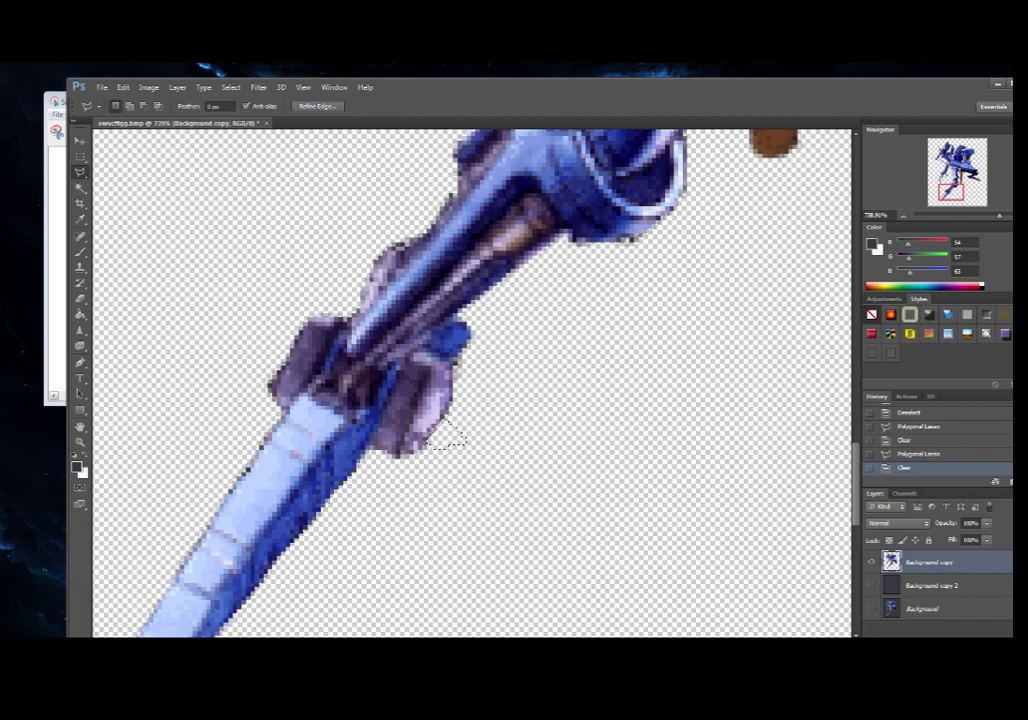
click(231, 87)
click(245, 125)
Step: Inspect the rest of the robot's outline for leftover fringe, up close and at 100%, also toggling the Background copy 2 layer
scroll(520, 362, up, 5)
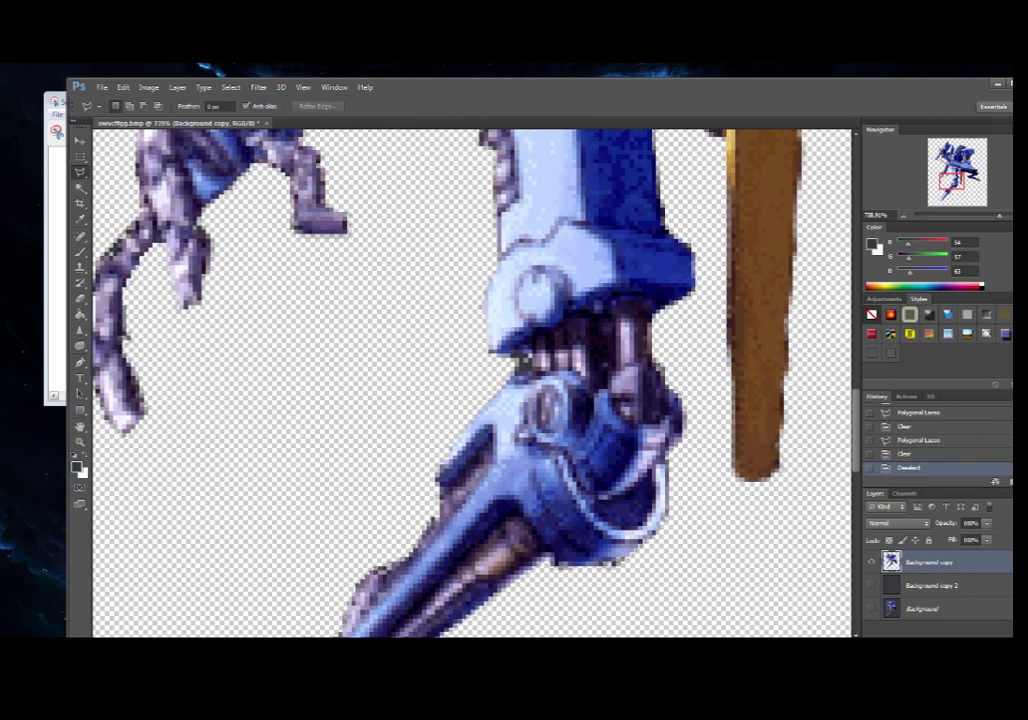
scroll(520, 362, up, 10)
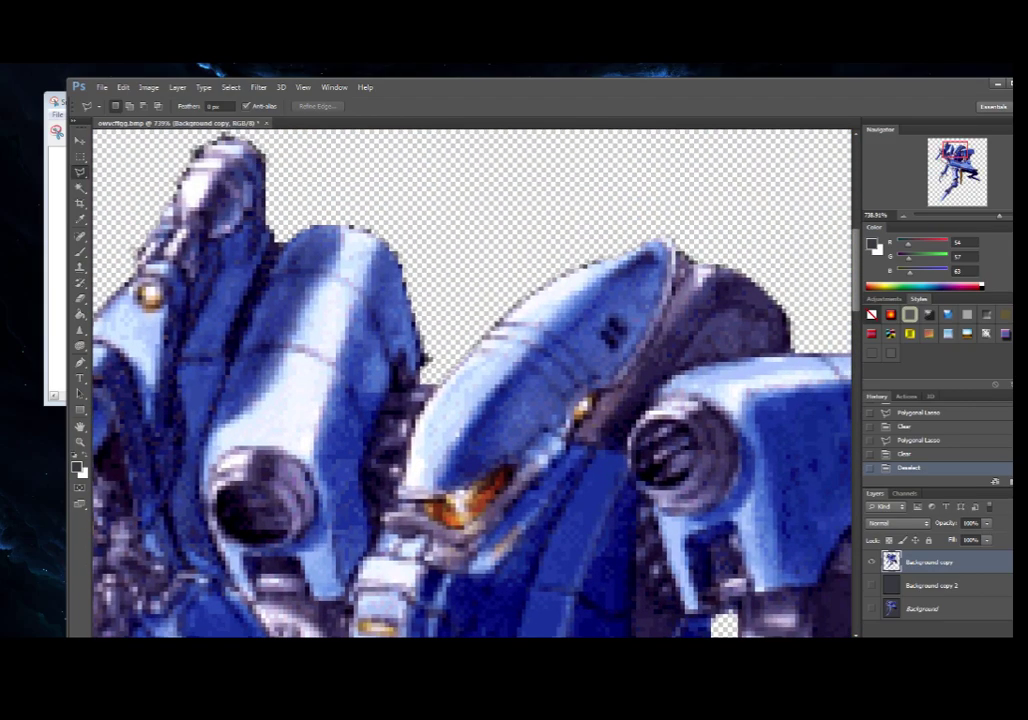
mouse_move(955, 150)
mouse_down()
mouse_move(940, 155)
mouse_move(965, 150)
mouse_up()
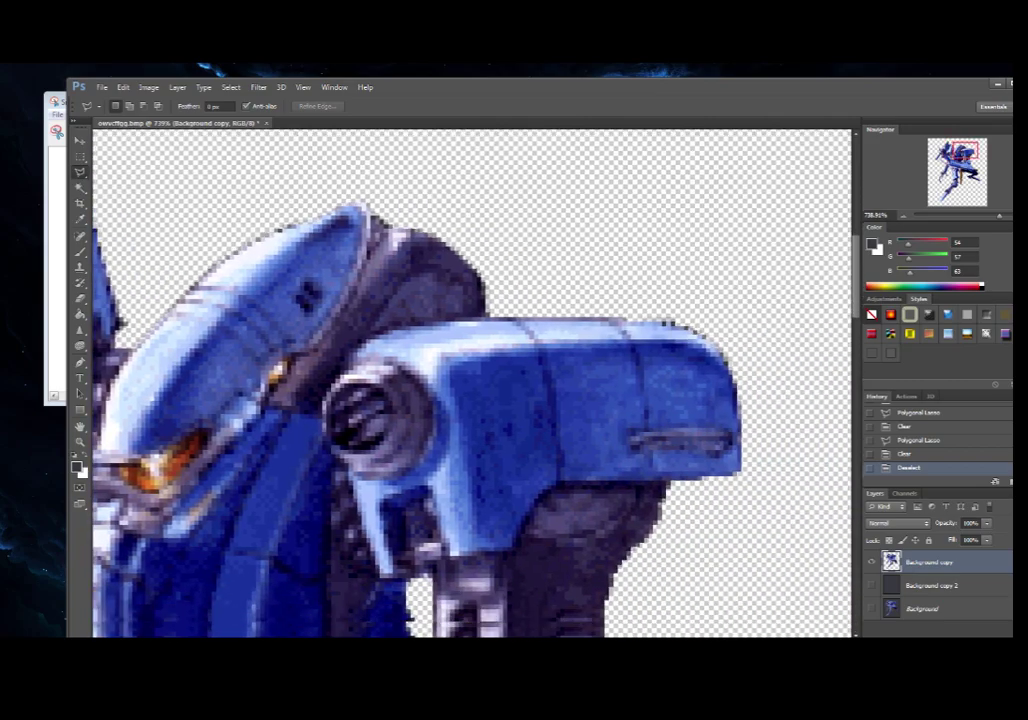
scroll(472, 382, down, 6)
scroll(472, 382, left, 2)
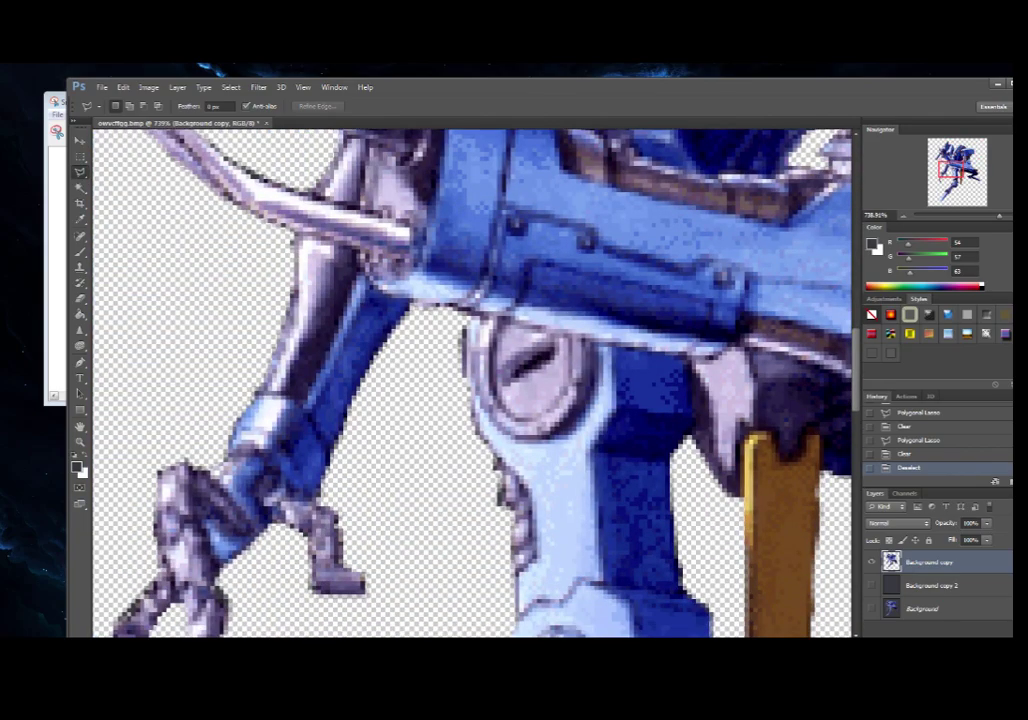
scroll(476, 383, down, 8)
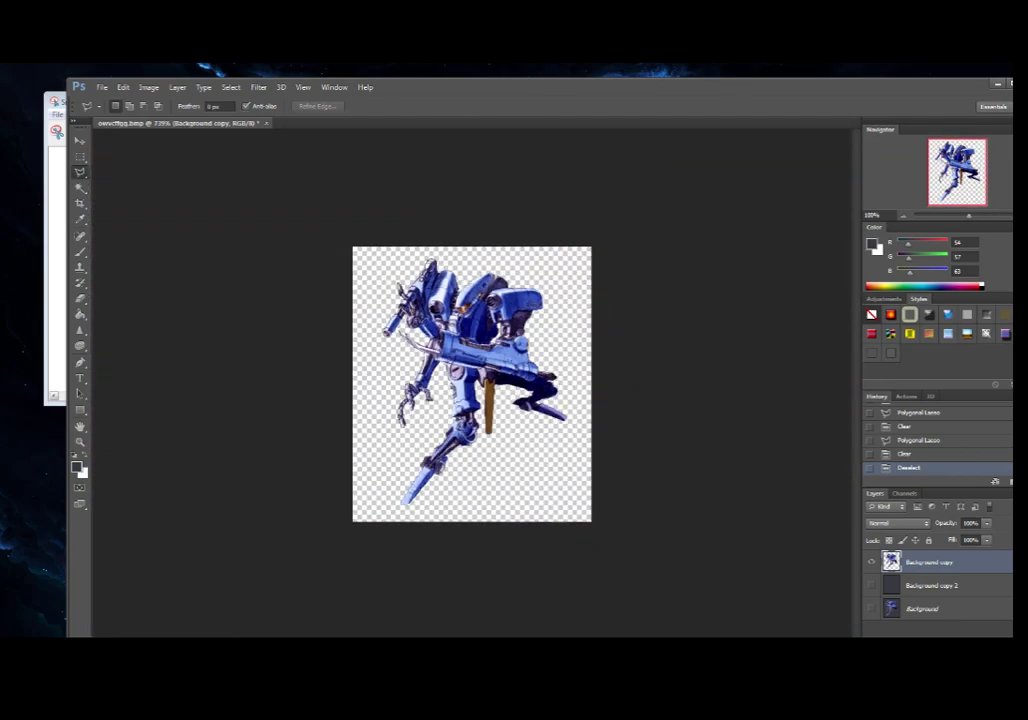
click(871, 585)
click(871, 585)
Step: Add a black Stroke layer style to the Background copy layer
right_click(930, 562)
click(970, 105)
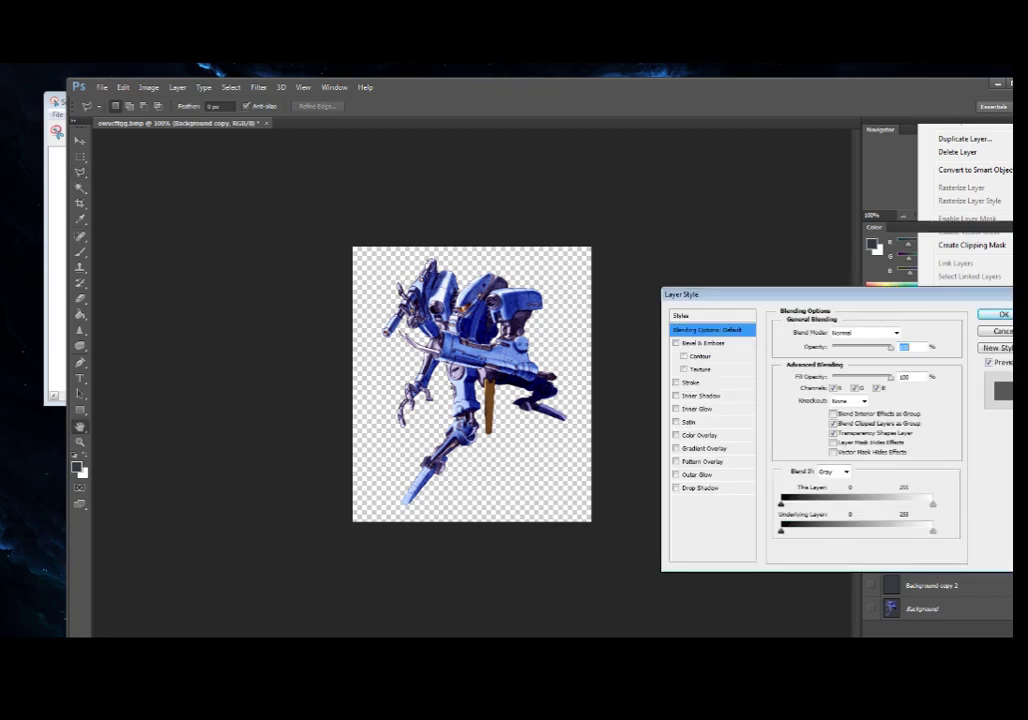
click(676, 382)
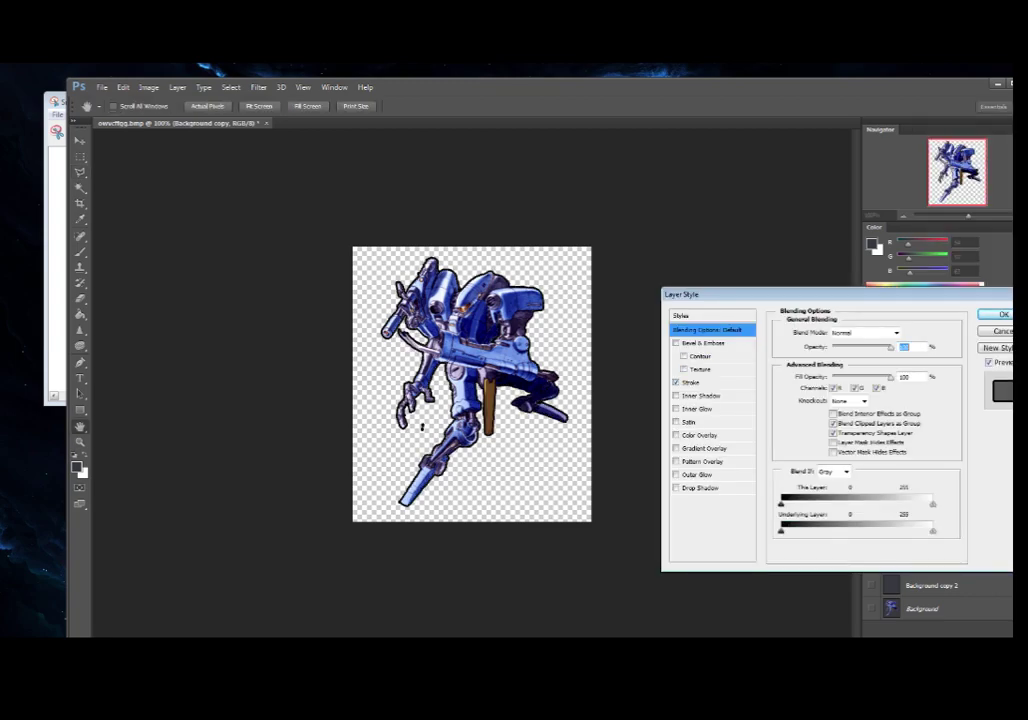
key(Return)
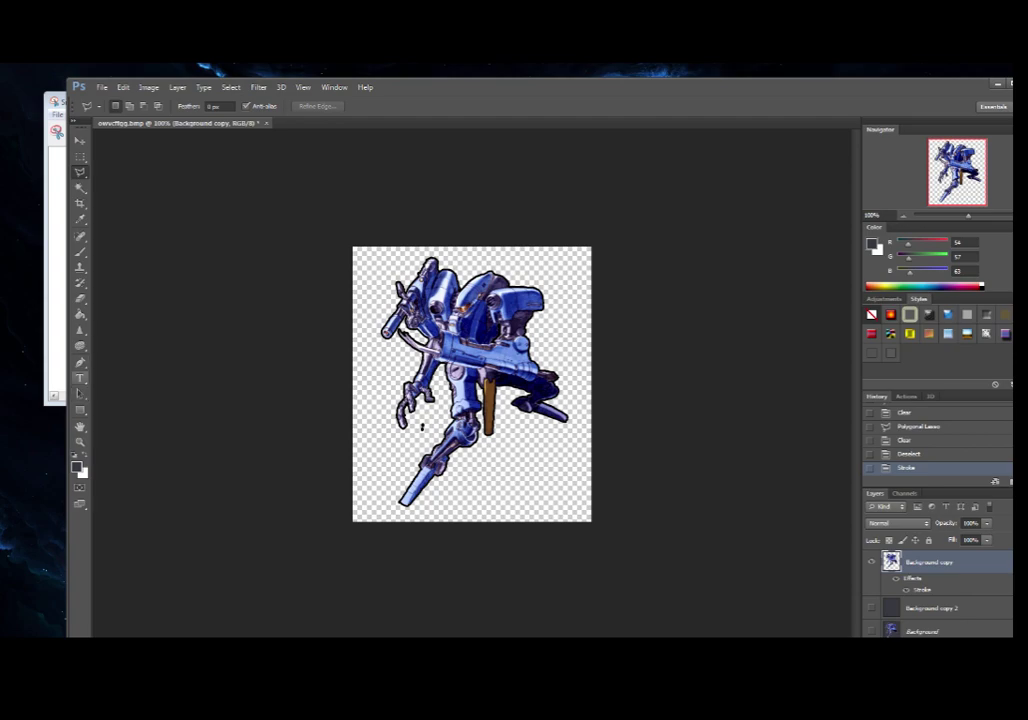
Step: Clear the stray specks between the lower hand and the front leg with a rectangular selection, and deselect
key(e)
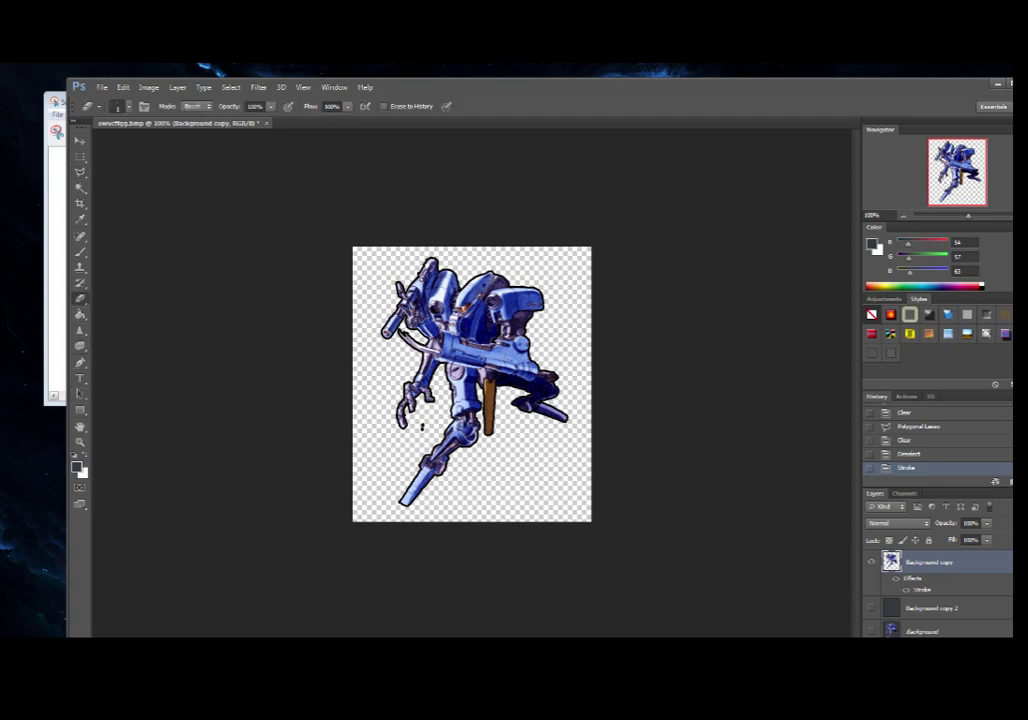
click(422, 427)
click(80, 157)
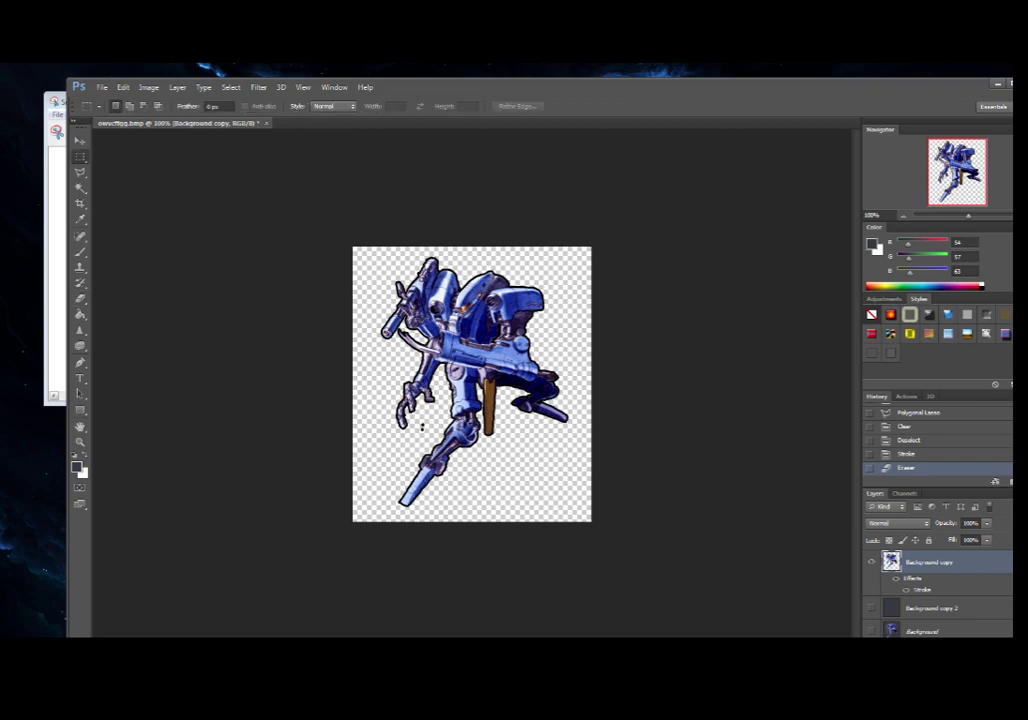
drag(413, 419, 433, 437)
key(Delete)
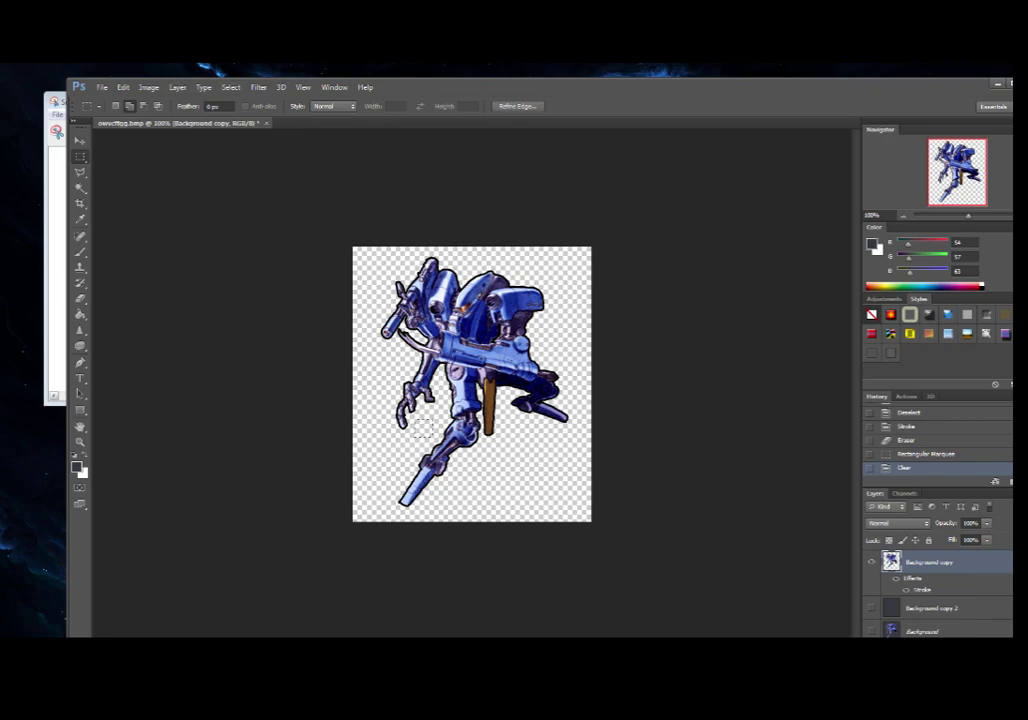
click(231, 87)
click(242, 111)
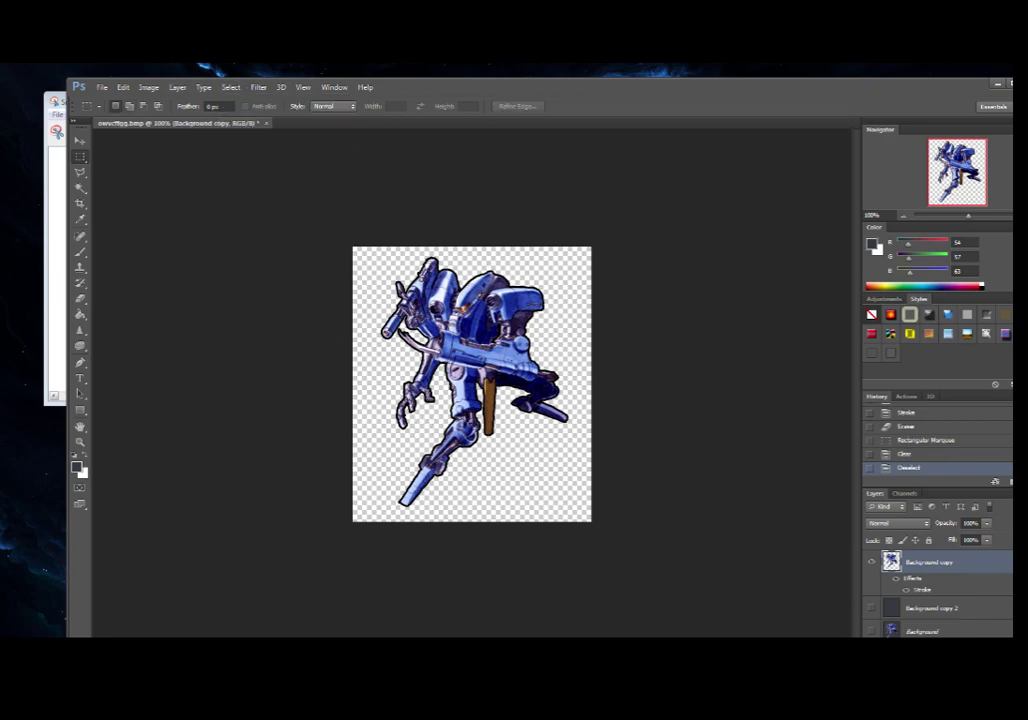
Step: Set the size of the Background copy layer's stroke to 1 px
right_click(925, 562)
click(972, 112)
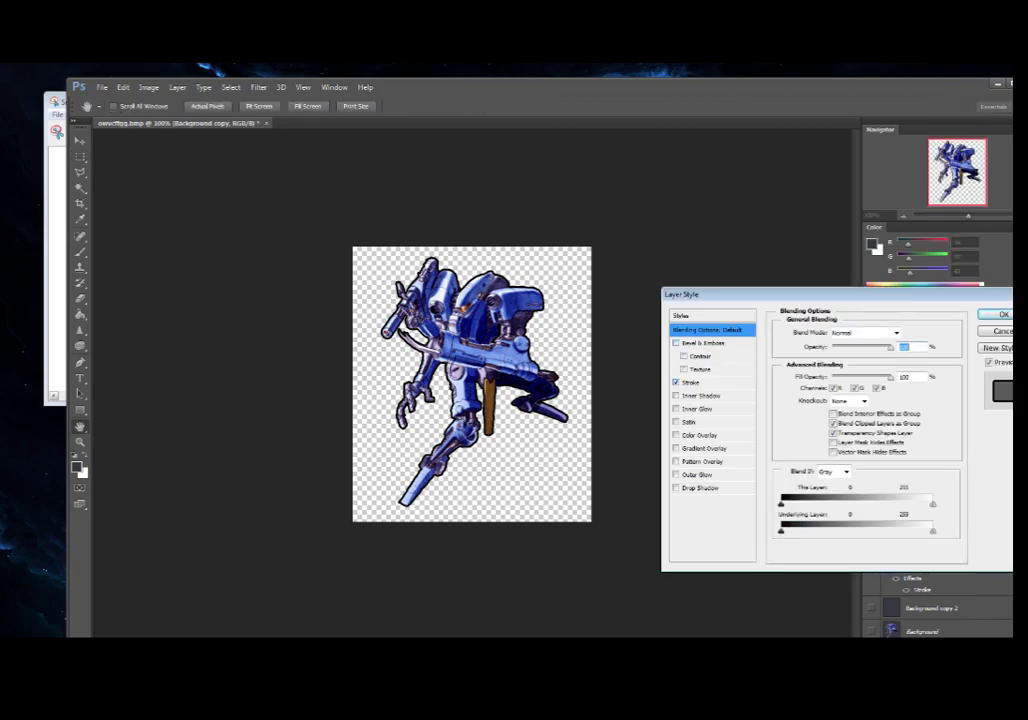
click(692, 382)
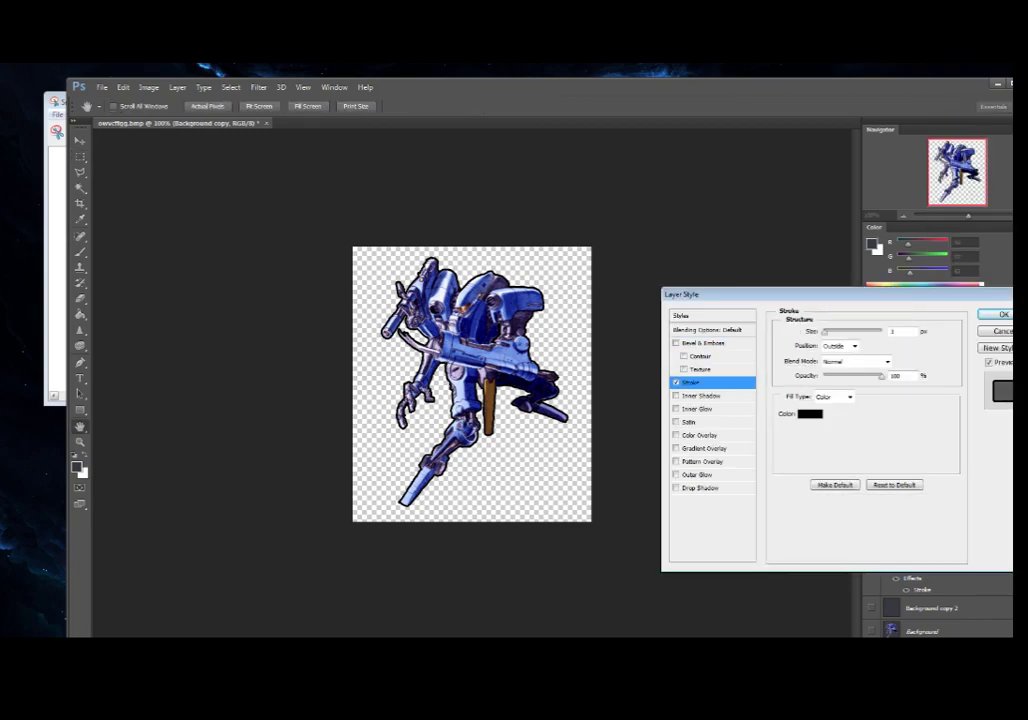
drag(825, 332, 823, 332)
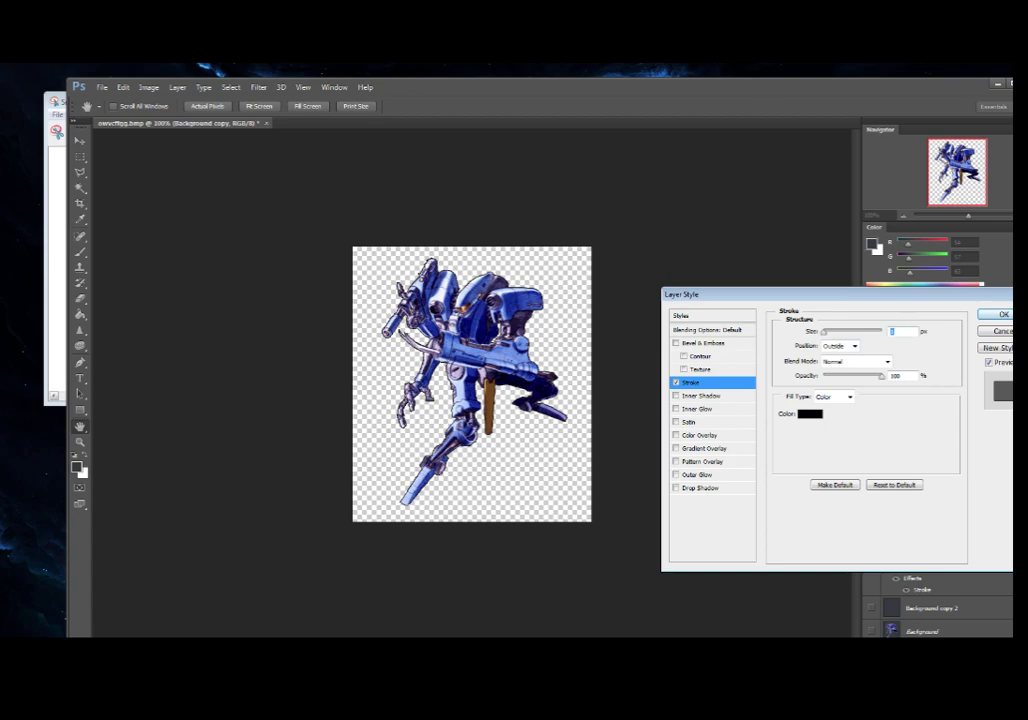
key(Return)
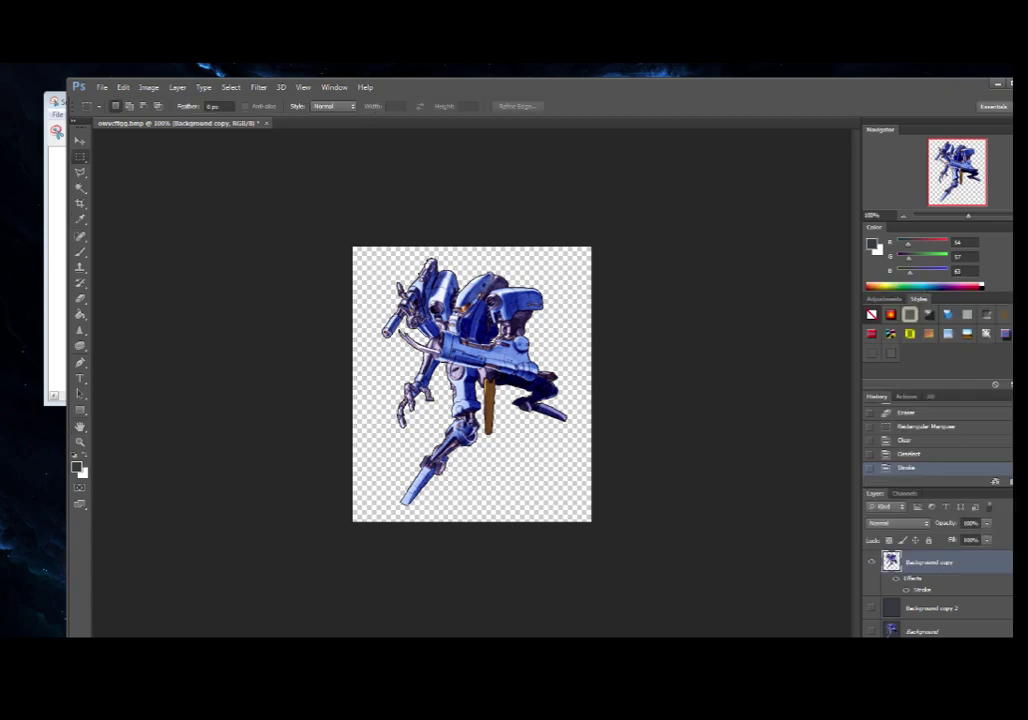
Step: Show the Background copy 2 layer behind the robot and compare the cutout with its layer effects off and on
click(871, 562)
click(871, 562)
click(896, 579)
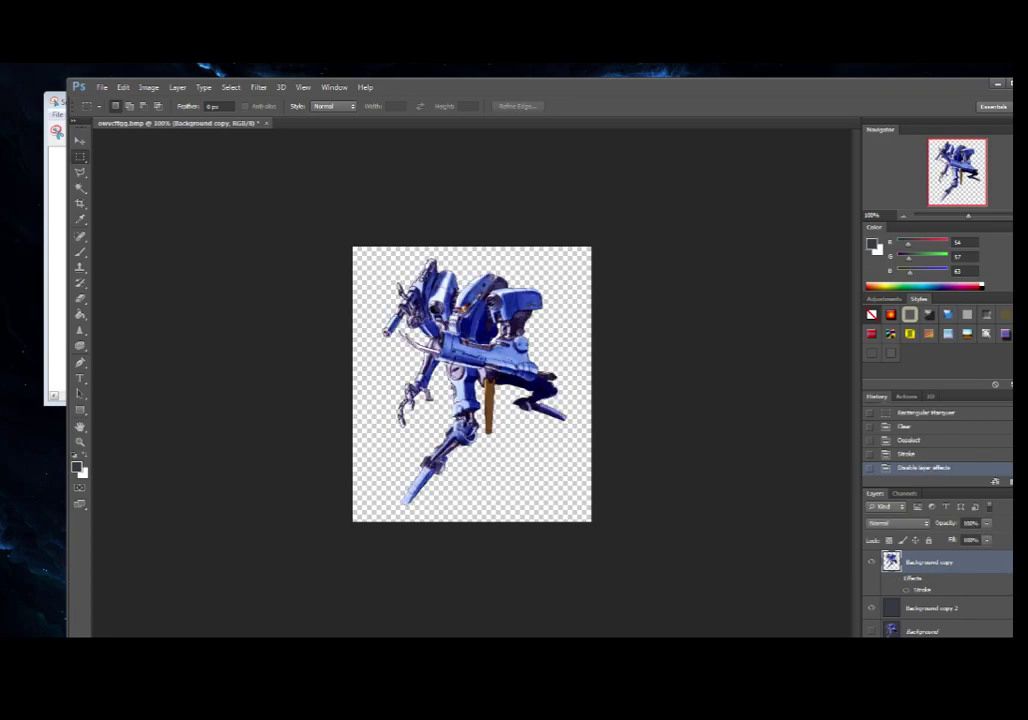
click(871, 608)
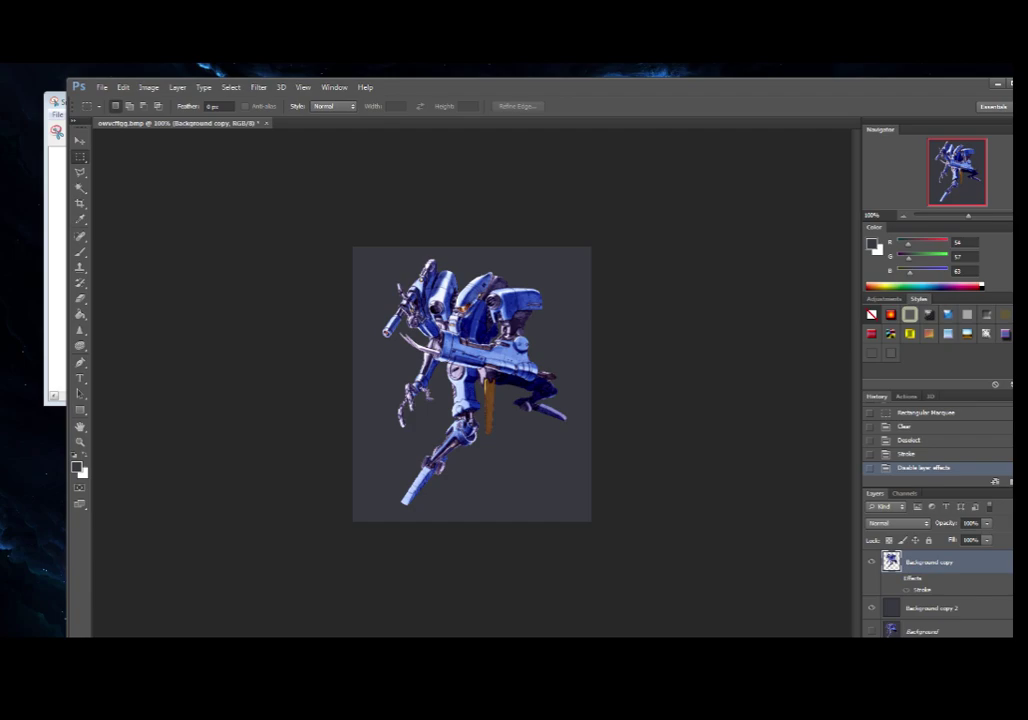
click(896, 578)
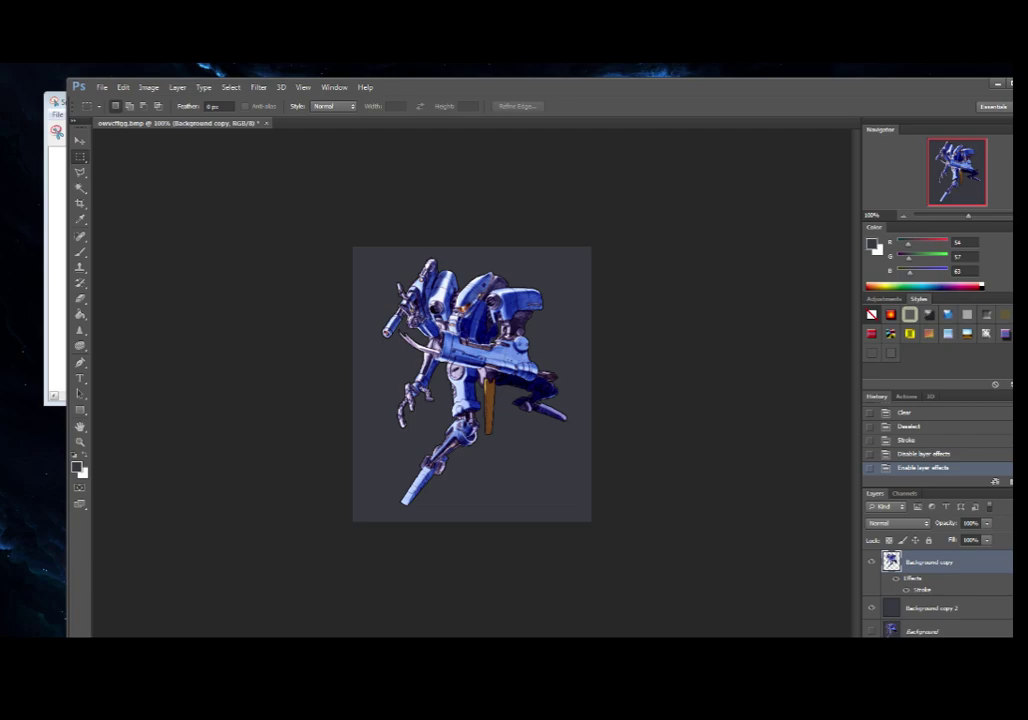
Step: Preview different blend modes for the Background copy layer's stroke and set it to Luminosity
right_click(929, 563)
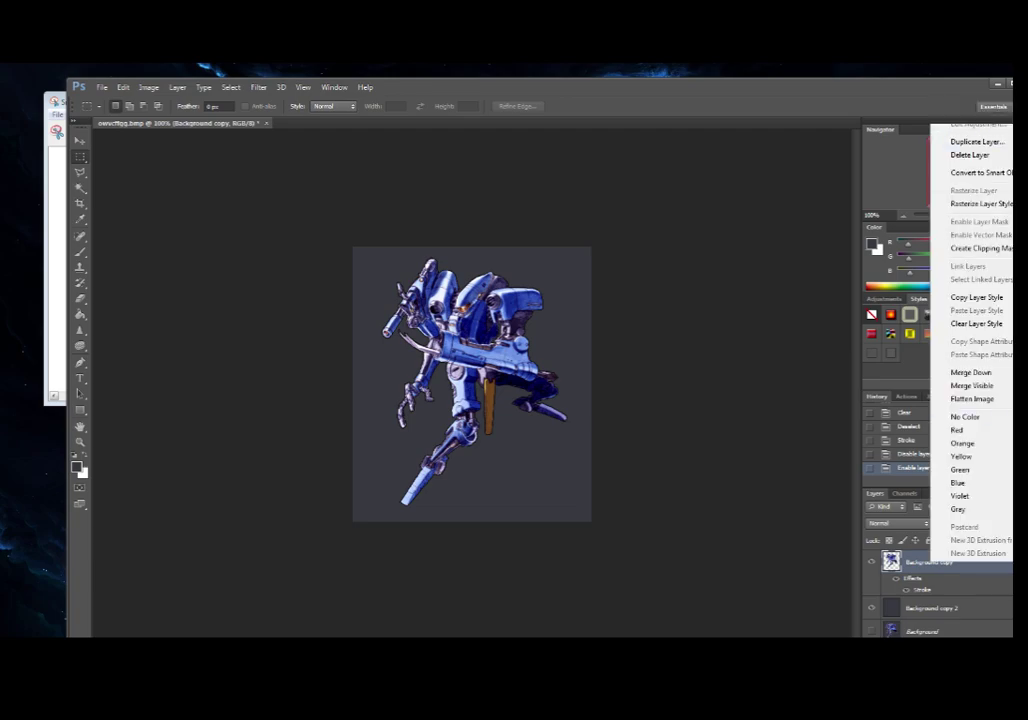
click(976, 112)
click(692, 383)
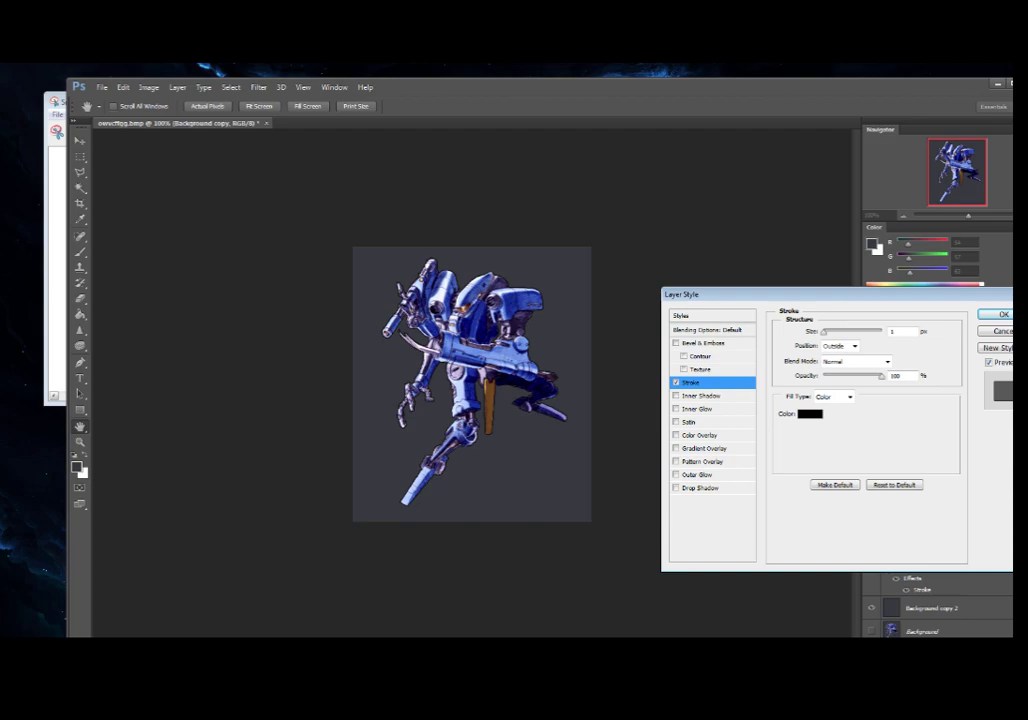
click(886, 361)
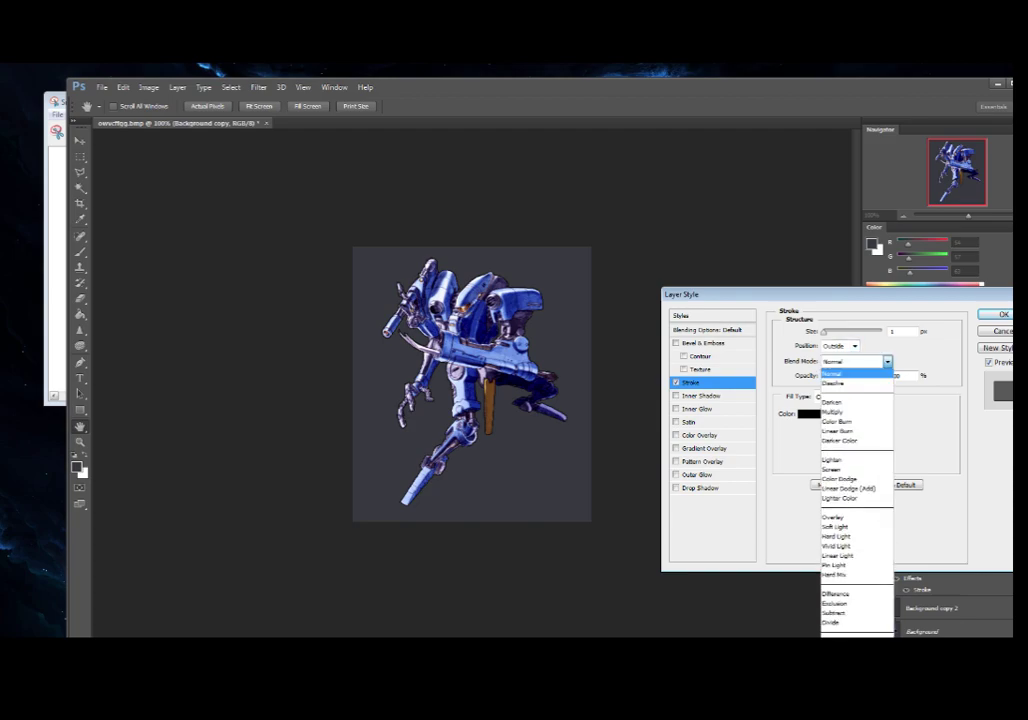
click(833, 412)
key(Down)
key(Down)
key(Down)
key(Down)
key(Down)
key(Down)
key(Up)
key(Up)
key(Up)
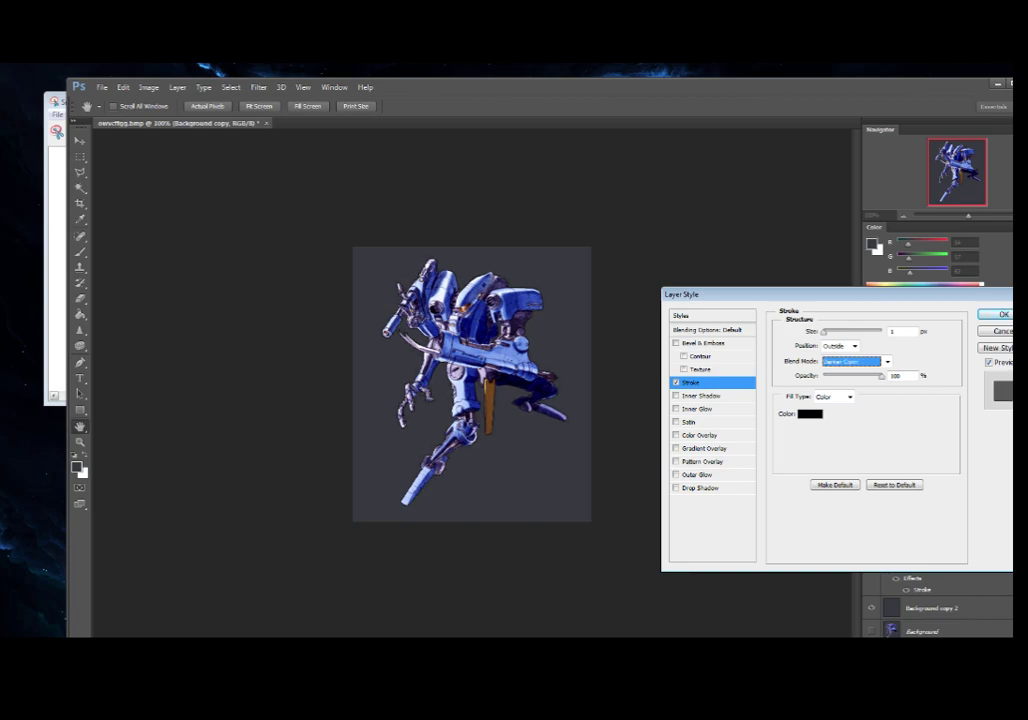
key(Down)
key(Down)
key(Down)
key(Down)
key(Down)
key(Down)
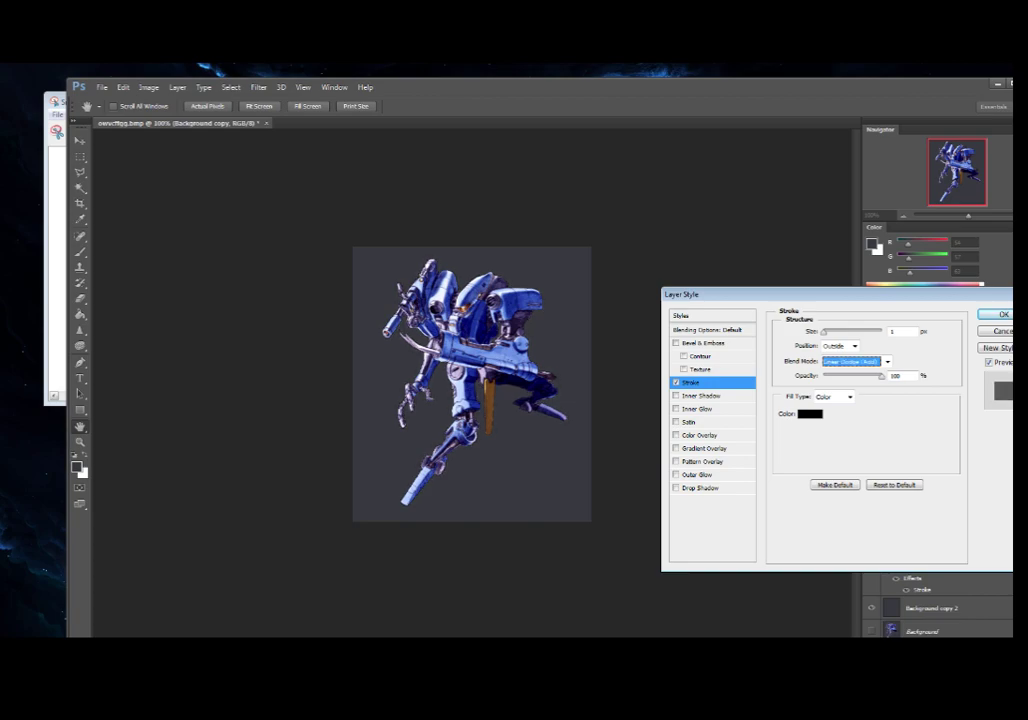
key(Down)
key(Down)
key(Down)
key(Down)
key(Down)
key(Down)
key(Down)
key(Down)
key(Down)
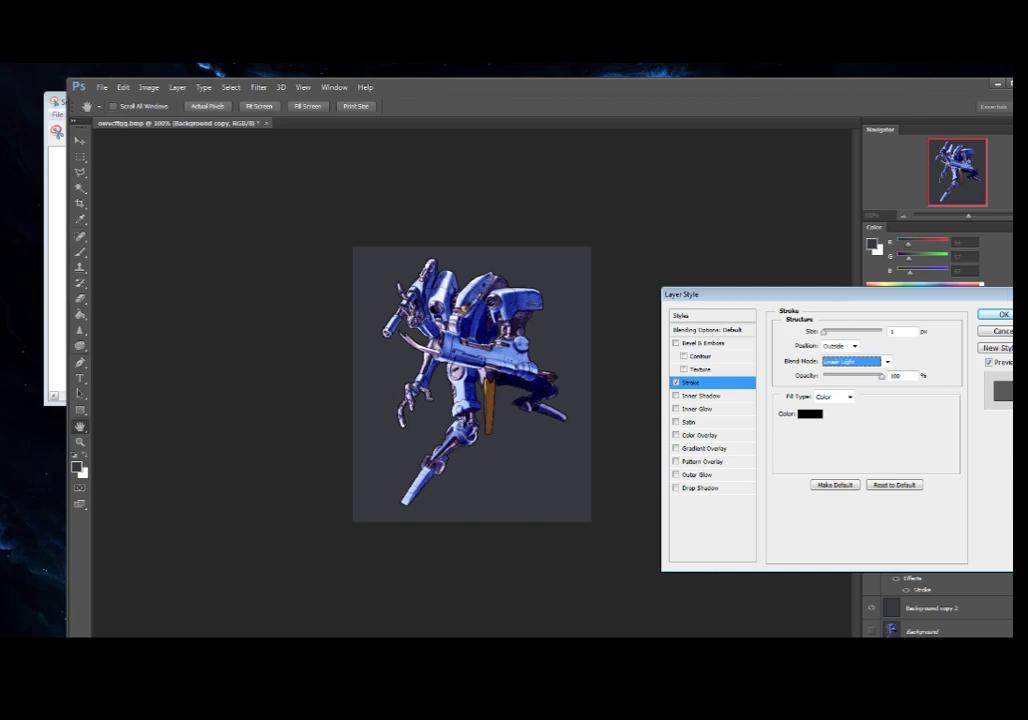
key(Down)
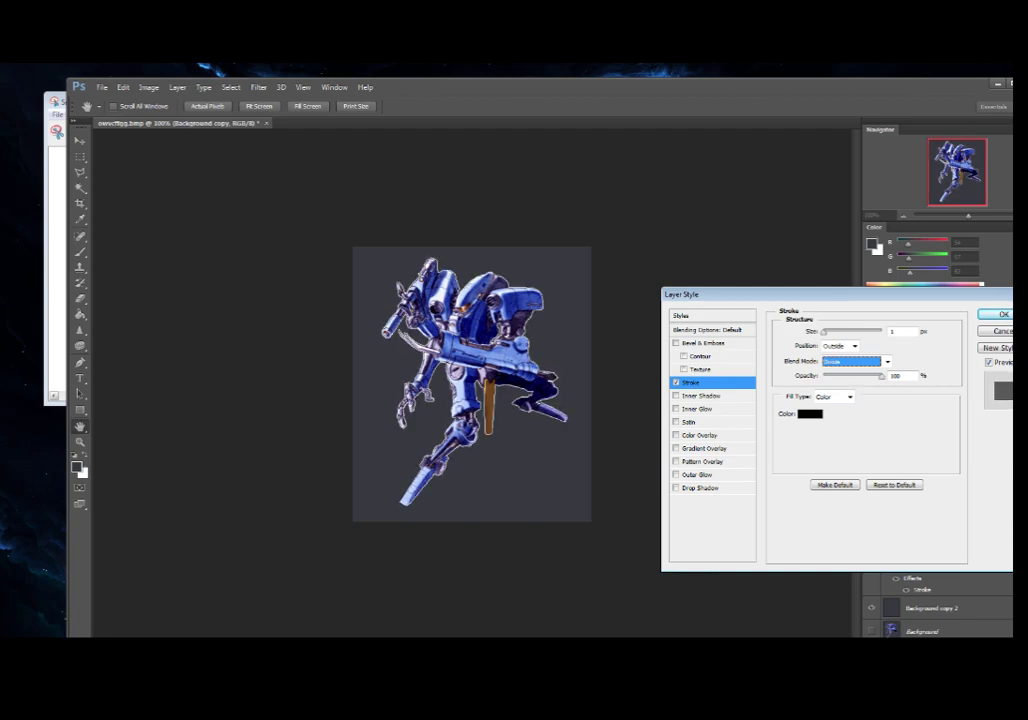
key(Down)
key(Down)
key(Down)
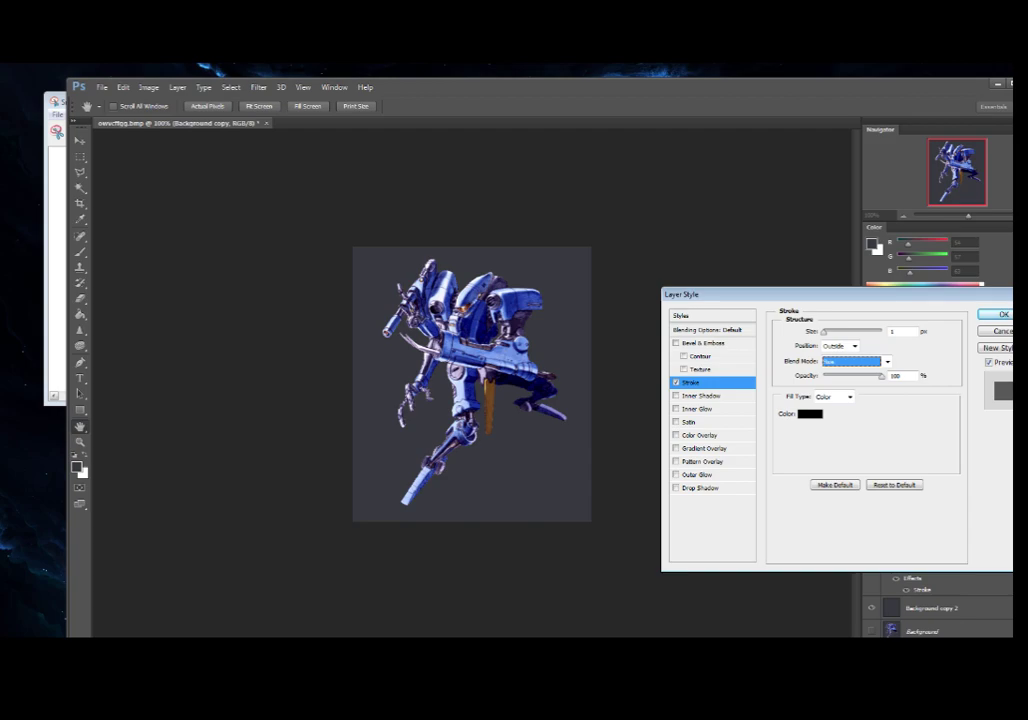
key(Down)
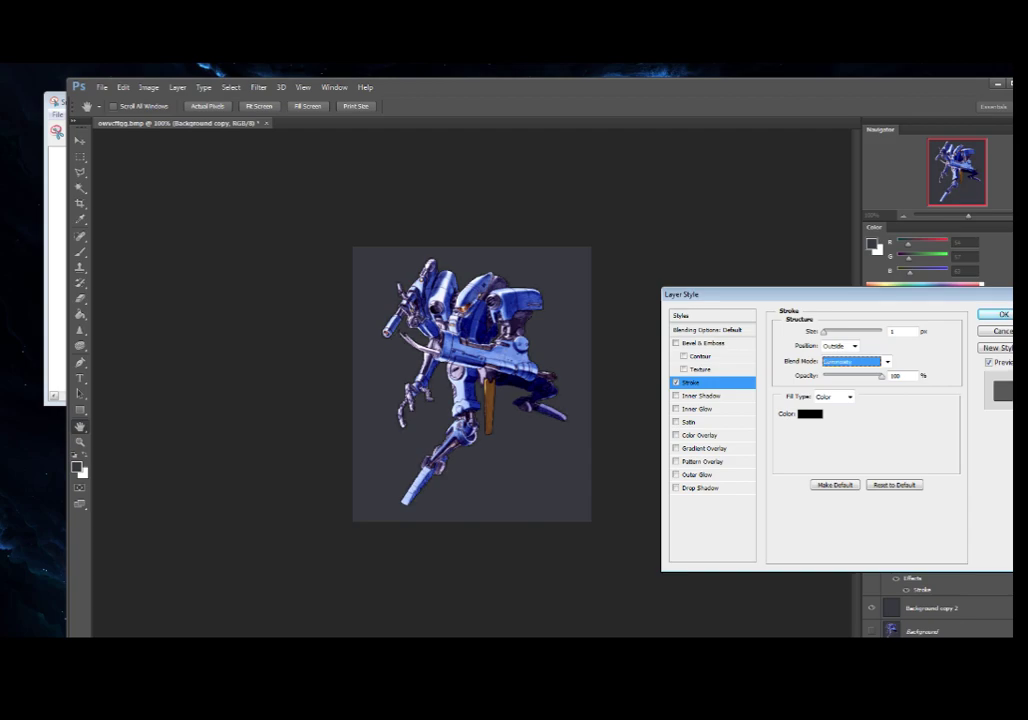
Step: Try the Center position for the stroke, and set its position to Inside
click(854, 346)
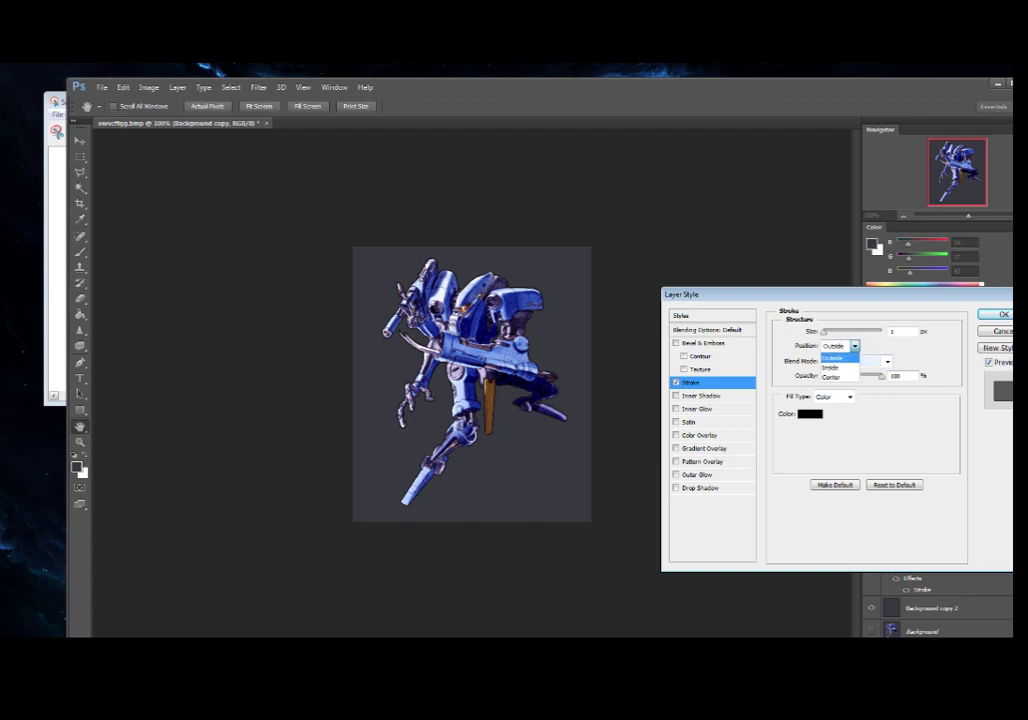
click(836, 376)
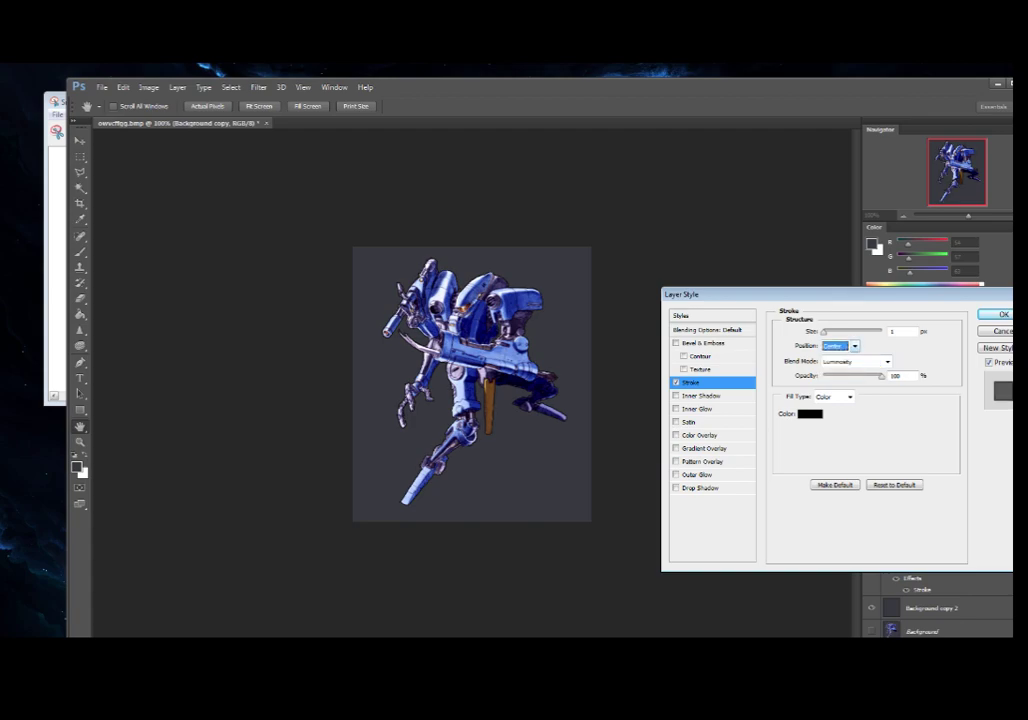
click(854, 346)
key(Up)
key(Return)
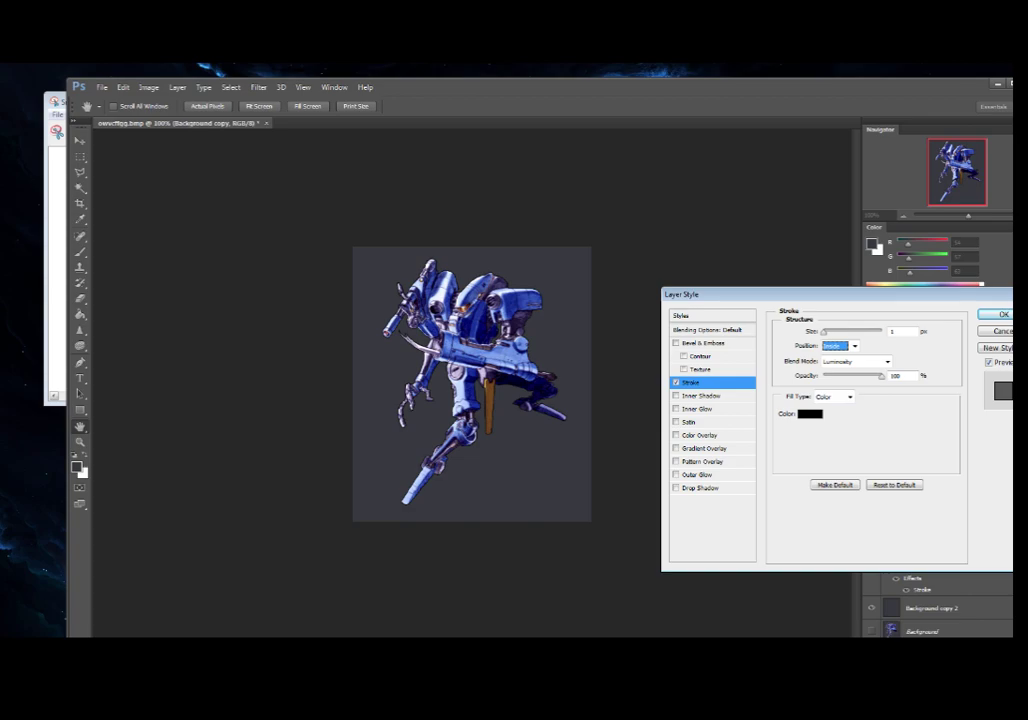
Step: Try the Gradient and Pattern fill types for the Background copy layer's stroke, and return the fill type to Color
click(850, 397)
click(829, 419)
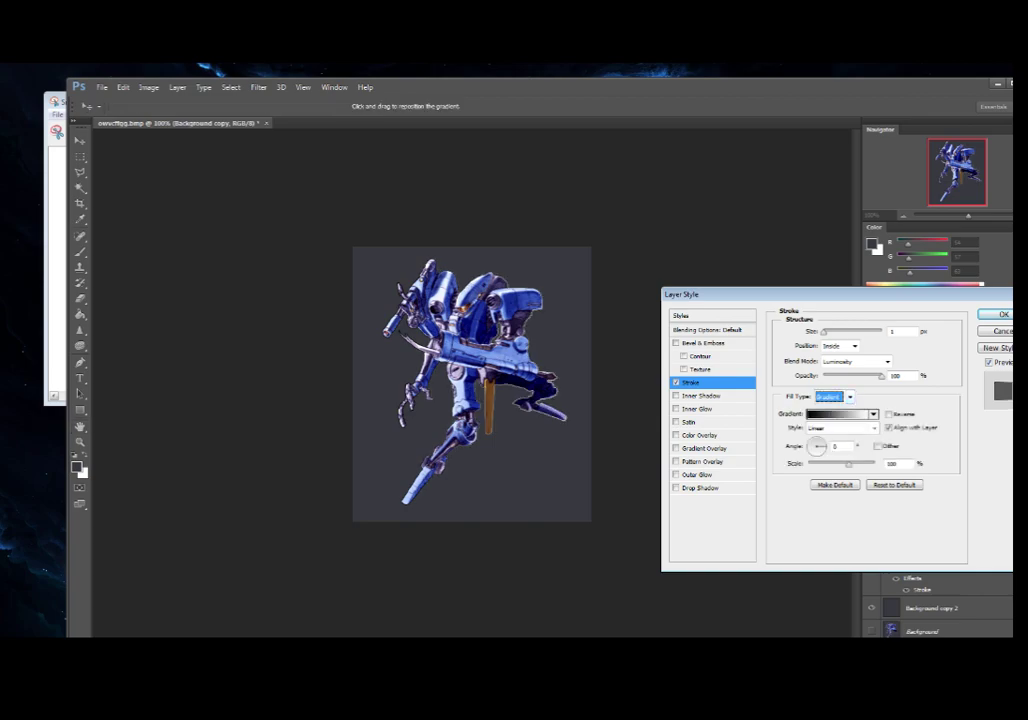
click(850, 397)
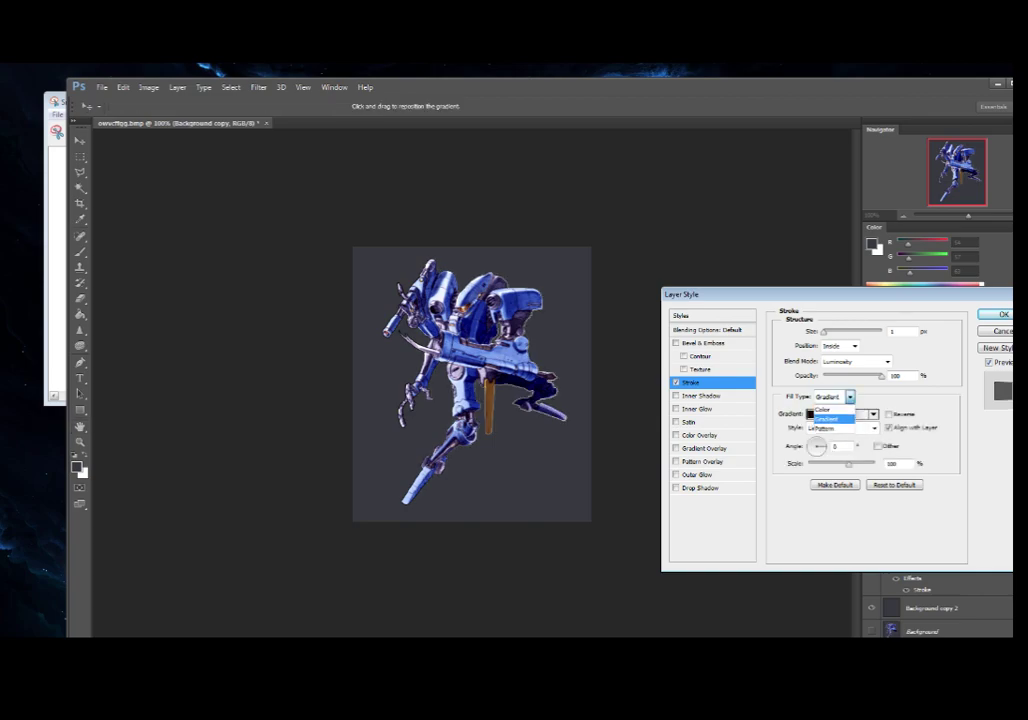
click(829, 430)
key(alt+Down)
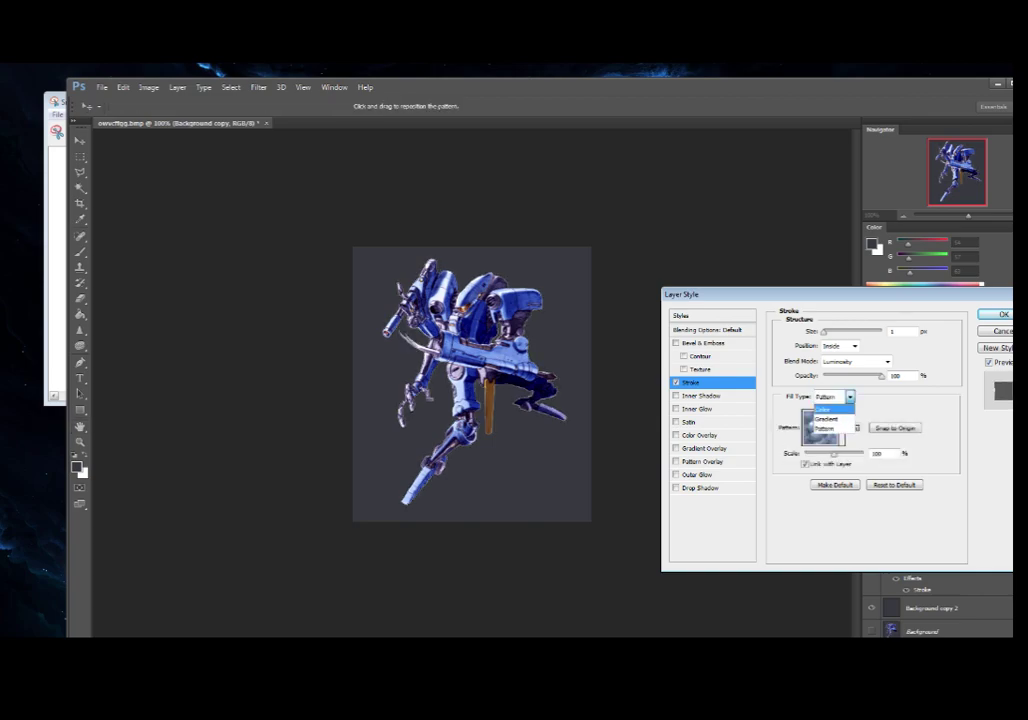
key(Up)
key(Up)
key(Return)
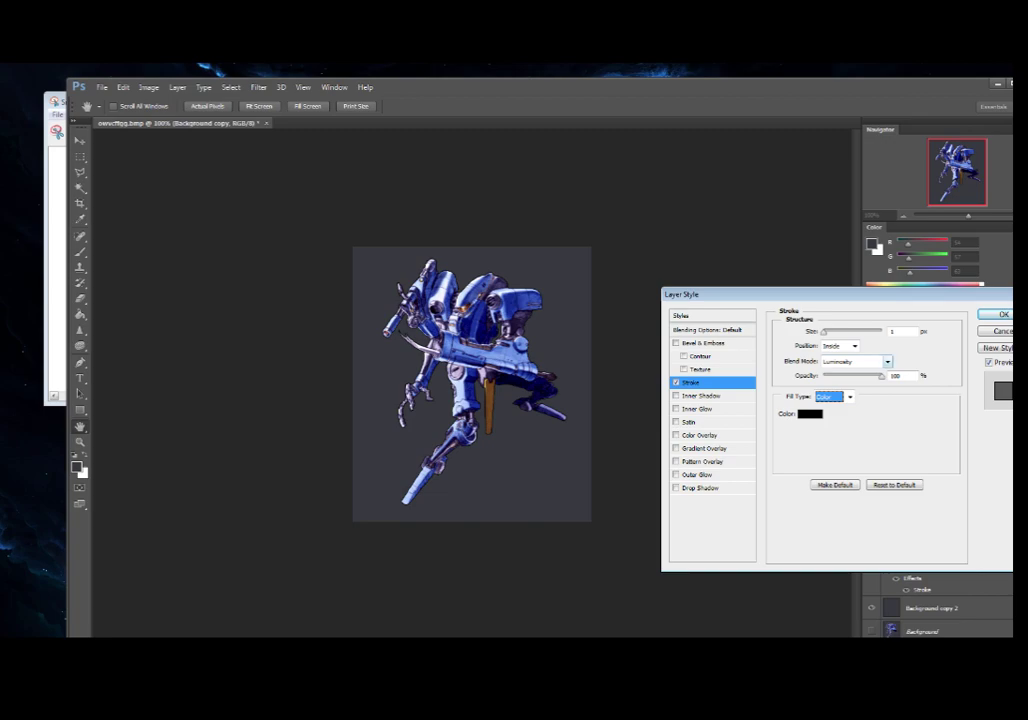
Step: Lower the stroke's opacity to about 47% and apply the layer style
mouse_move(881, 376)
mouse_down()
mouse_move(826, 376)
mouse_move(858, 376)
mouse_up()
key(shift+Down)
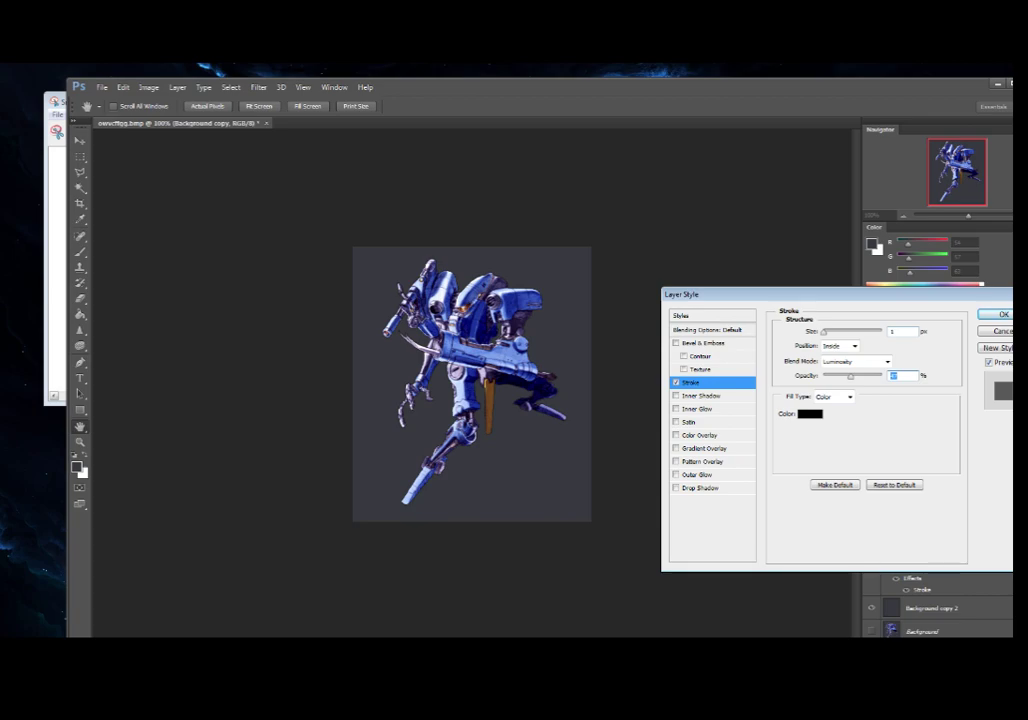
key(Return)
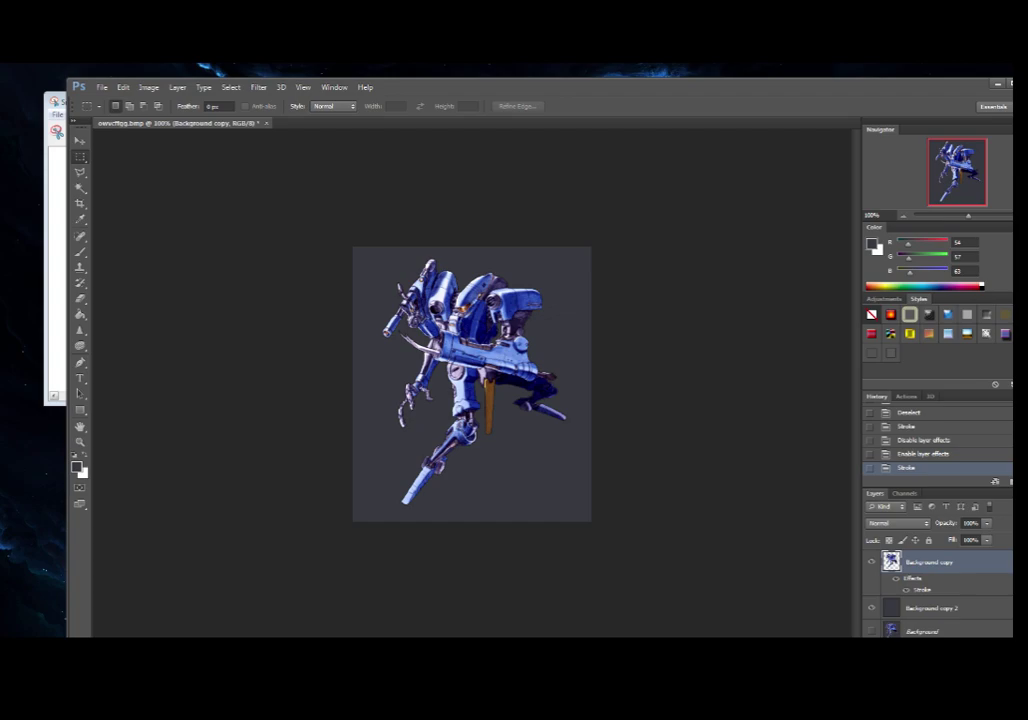
Step: Compare the robot cutout with the Background copy layer's effects off and on, leaving them on
click(896, 578)
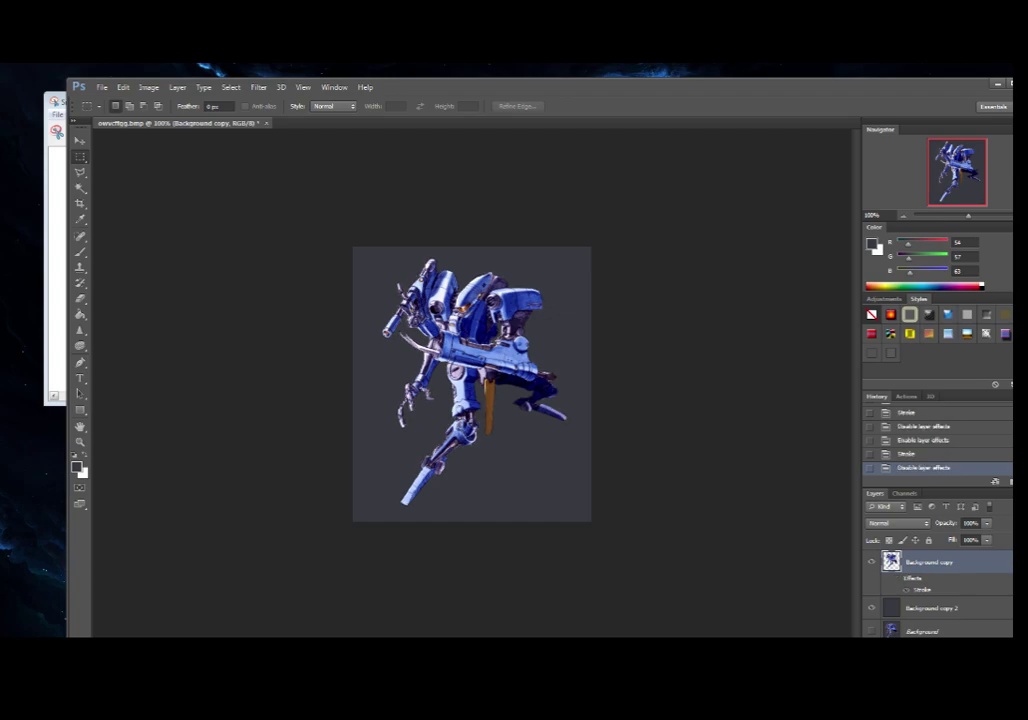
click(895, 578)
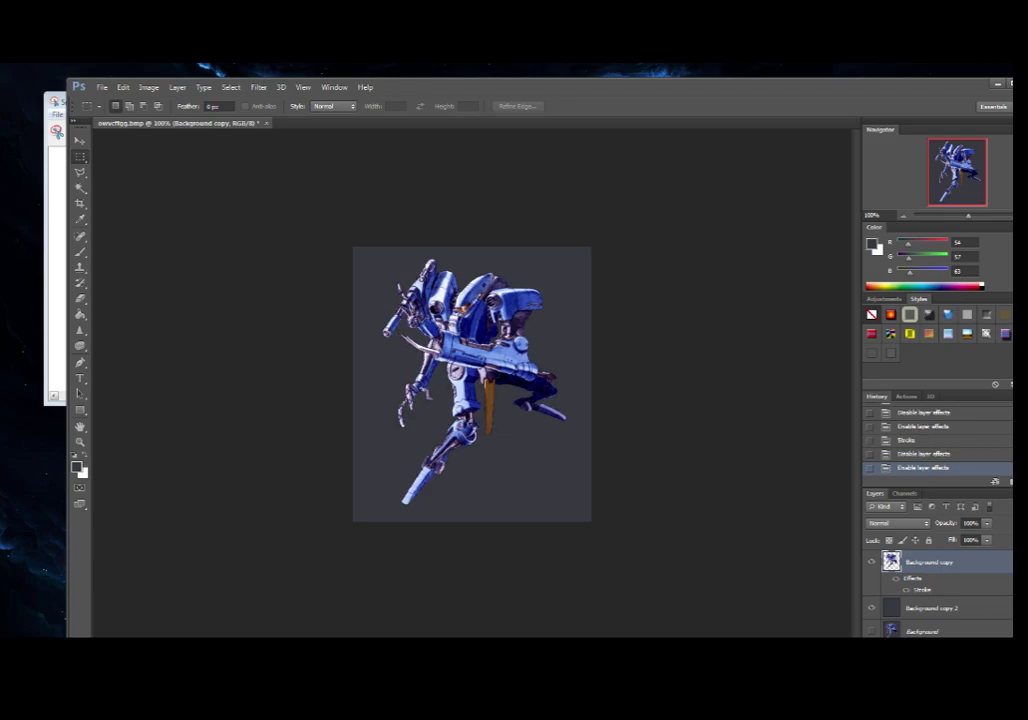
click(896, 578)
click(896, 578)
click(895, 578)
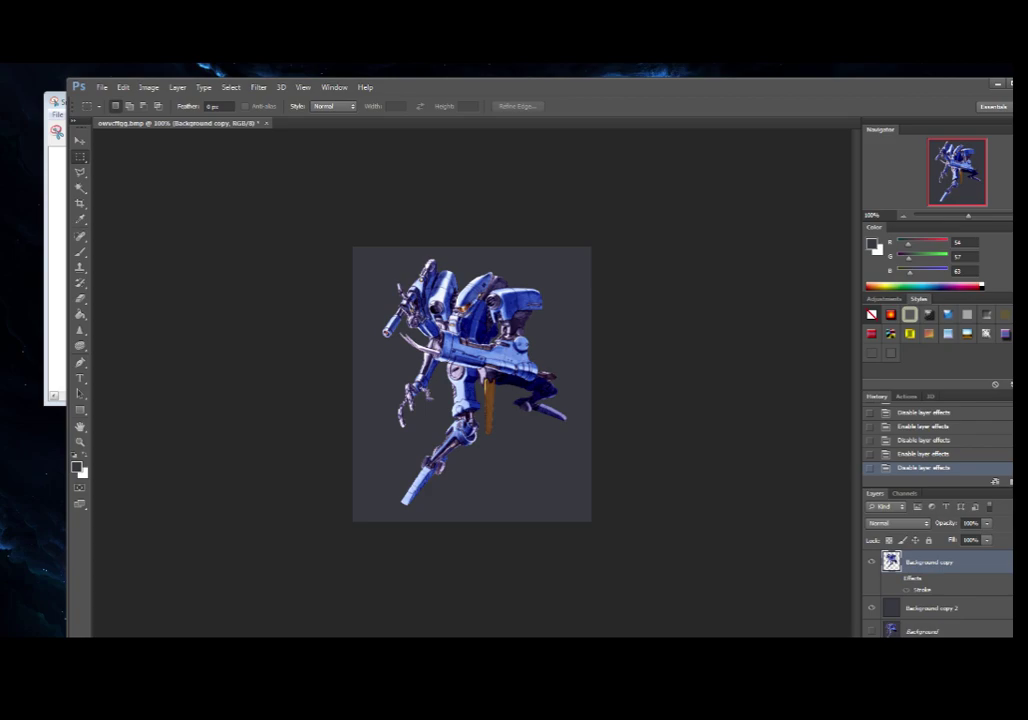
click(896, 578)
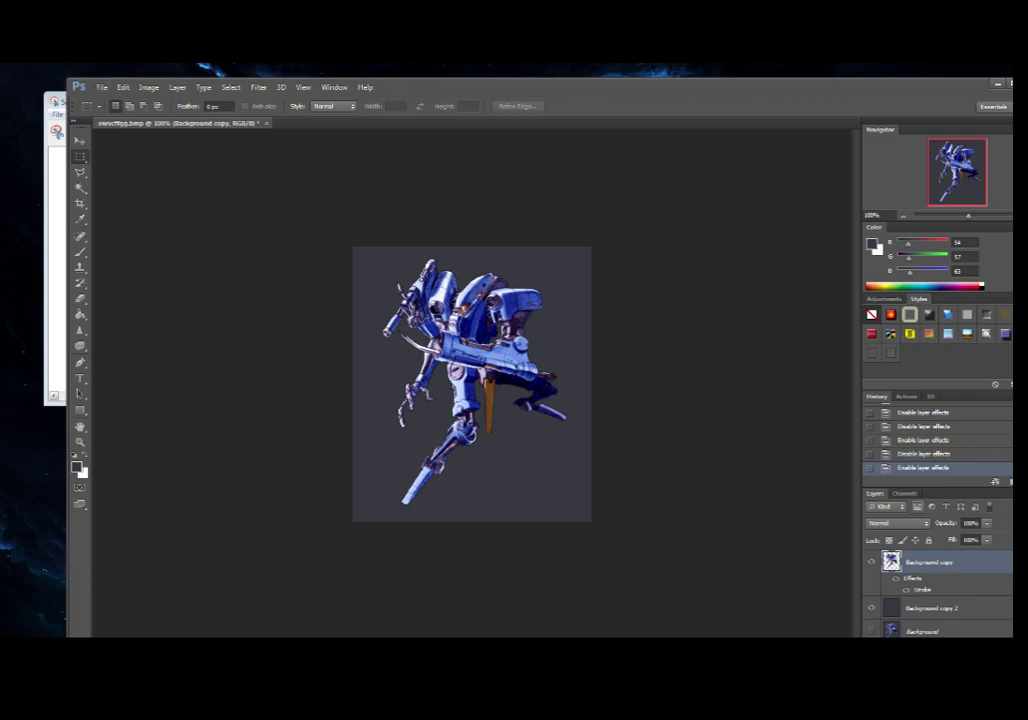
Step: Hide the Background copy 2 layer and save the document to the desktop in Photoshop format as IdeisbetterthanMD
click(871, 608)
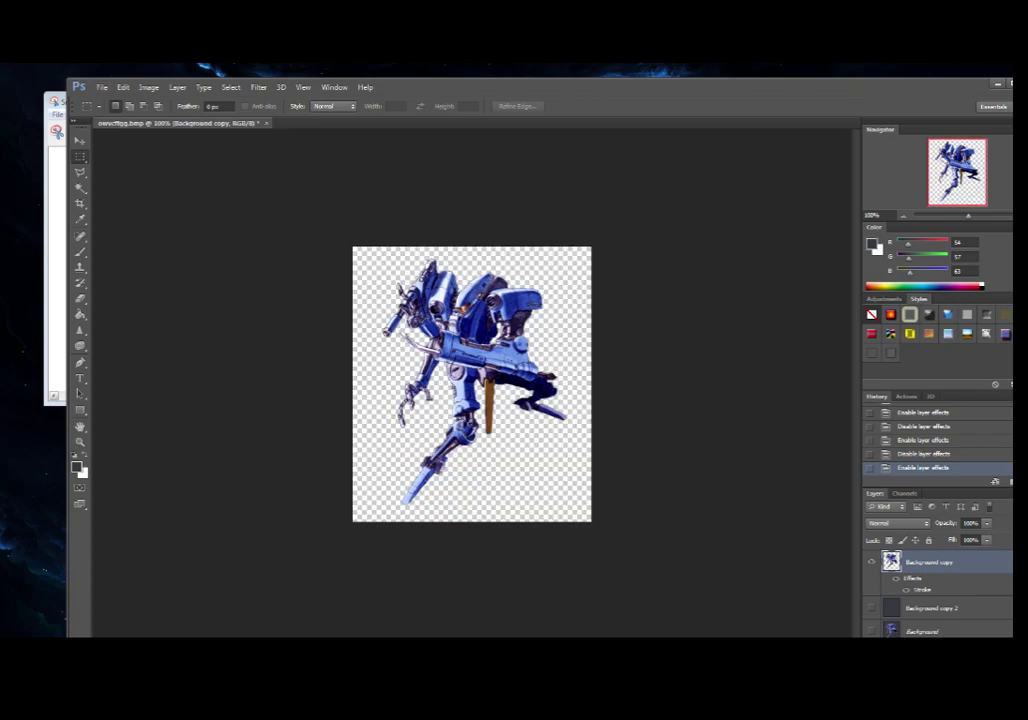
click(101, 87)
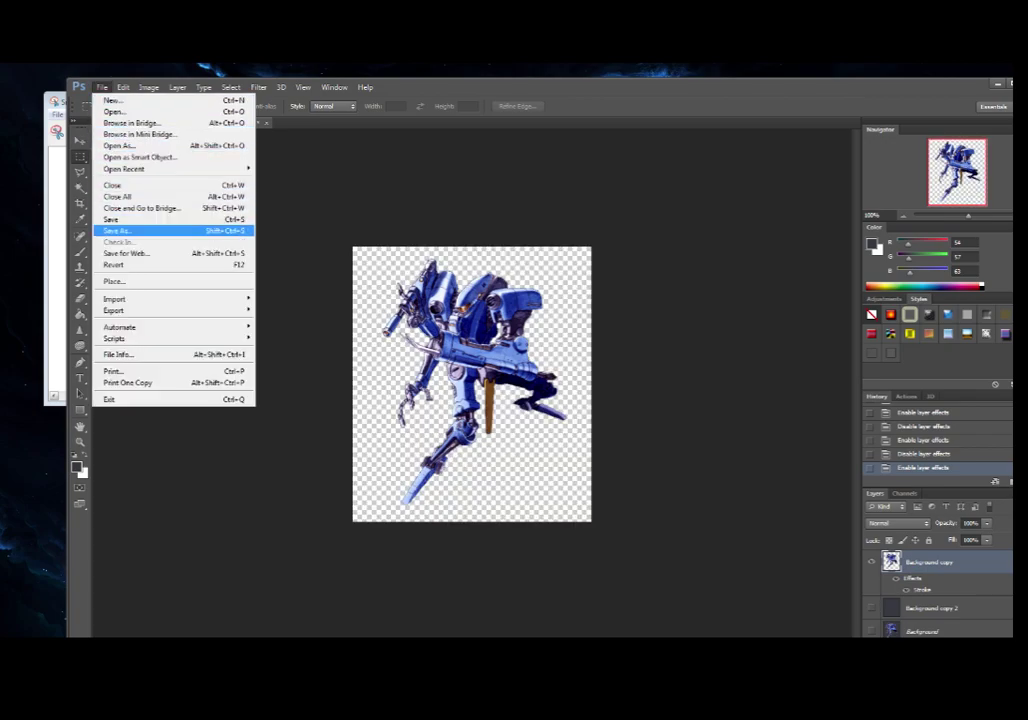
click(117, 230)
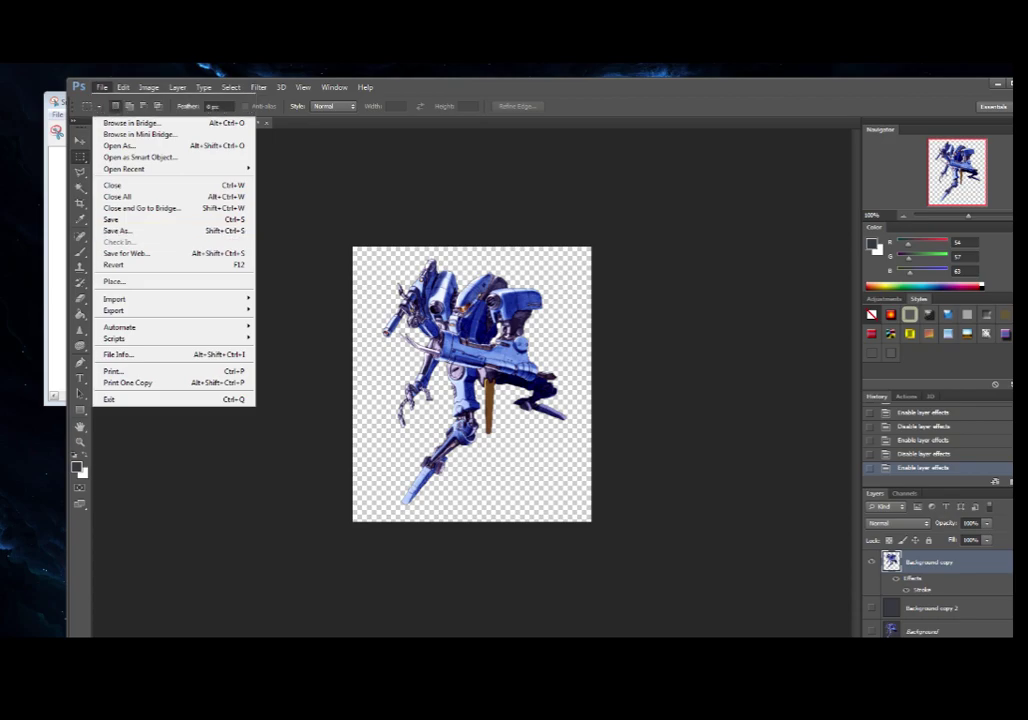
click(423, 233)
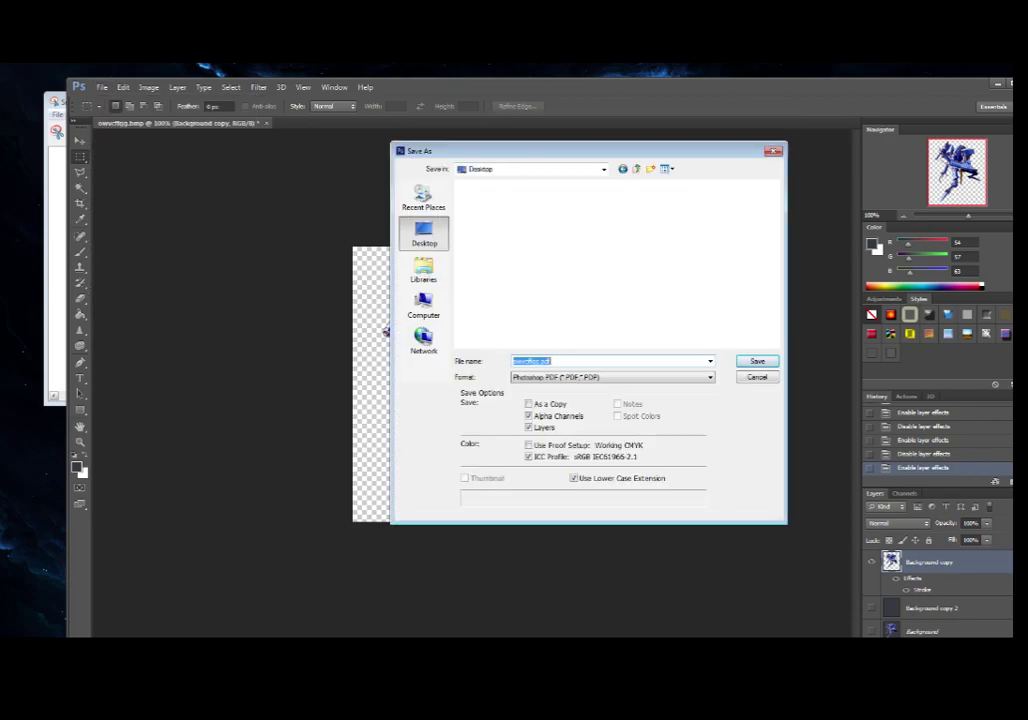
click(612, 377)
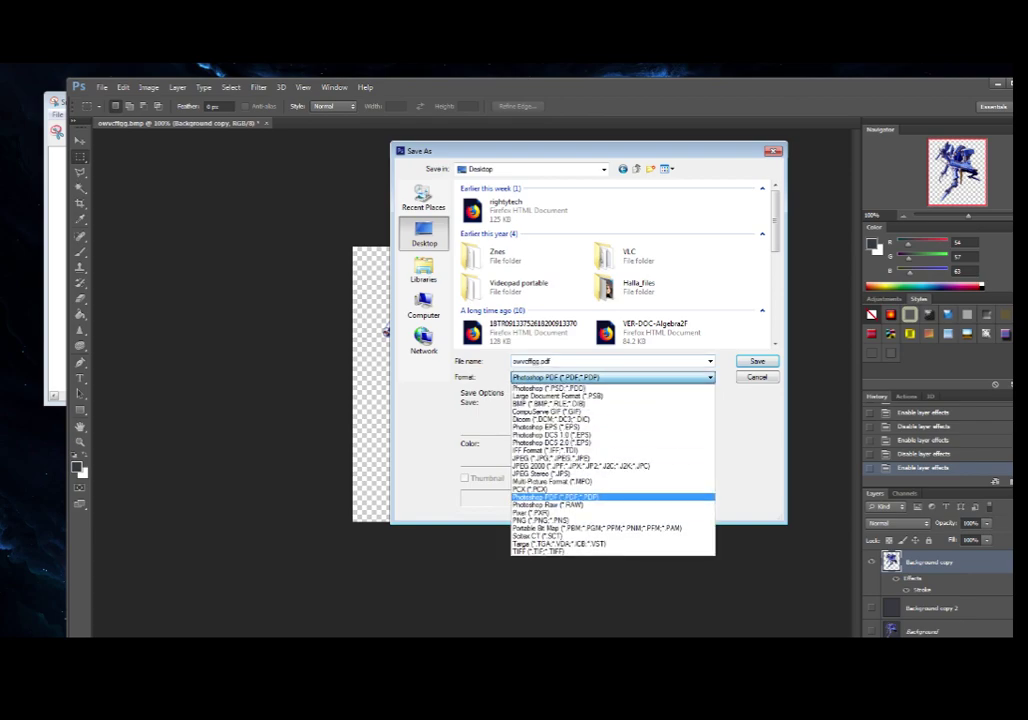
click(612, 377)
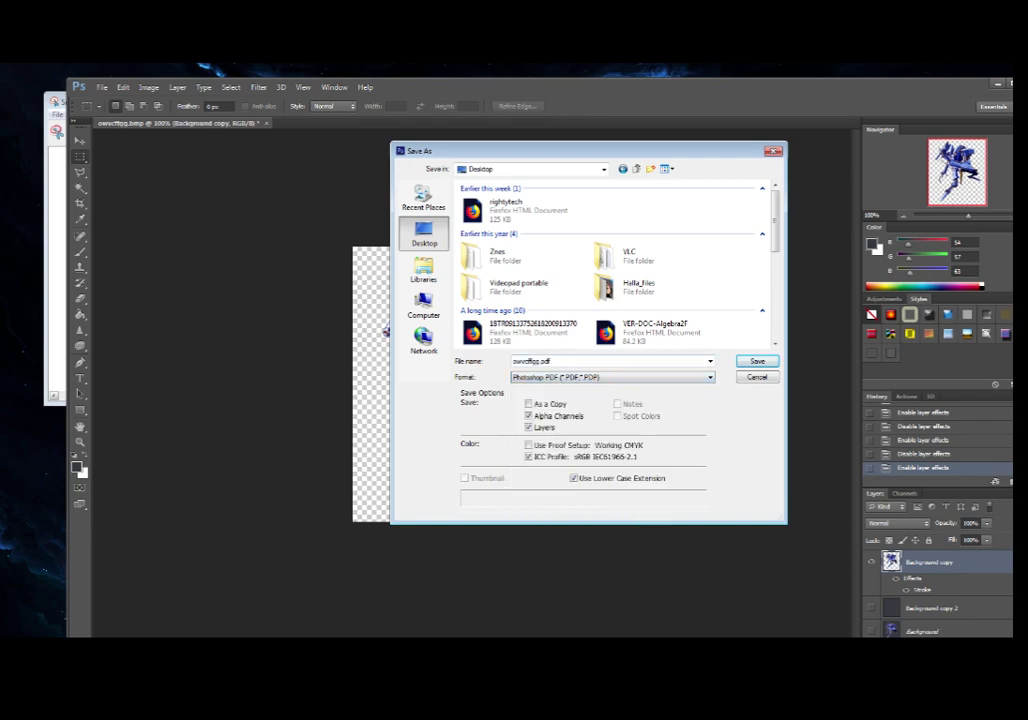
click(612, 377)
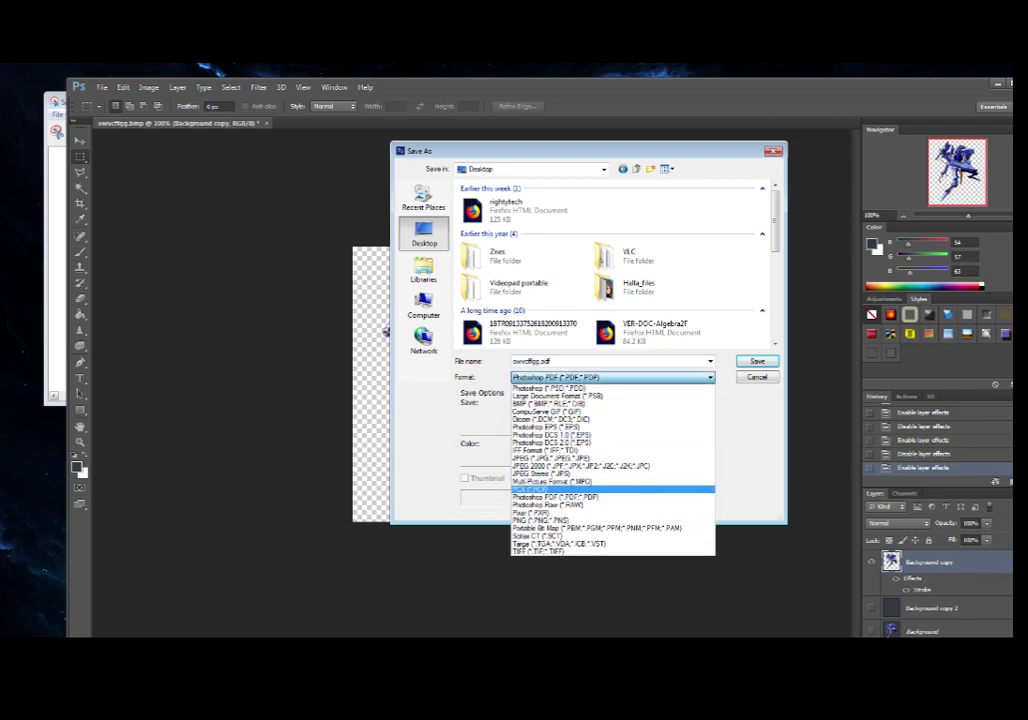
click(550, 388)
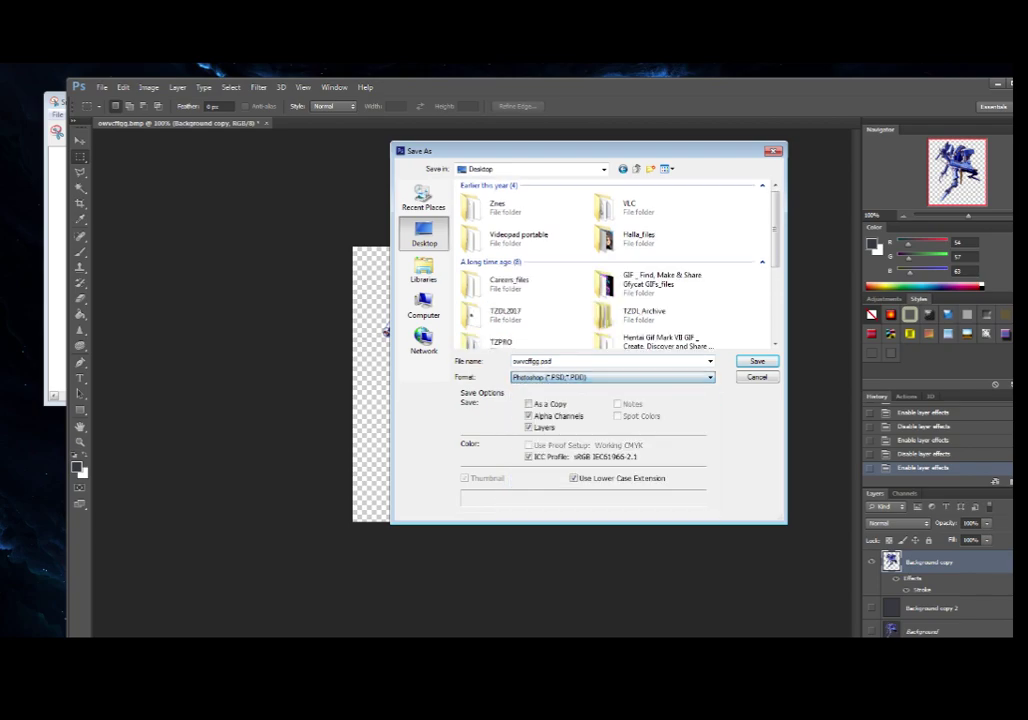
key(shift+Tab)
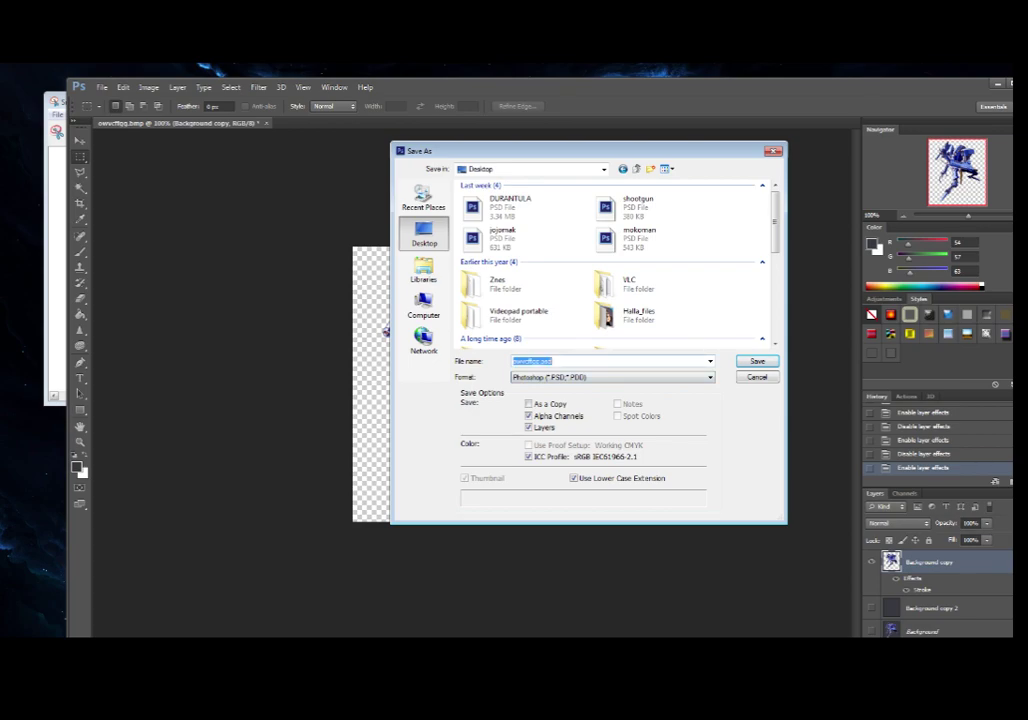
text(ideisbetterthanMD)
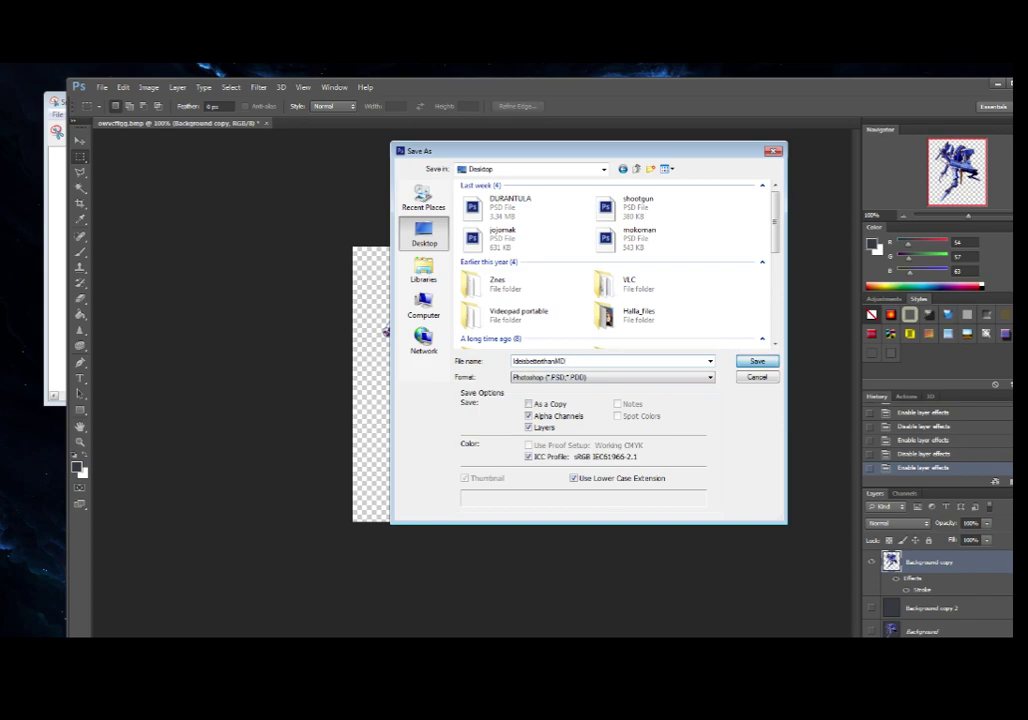
key(Return)
key(Return)
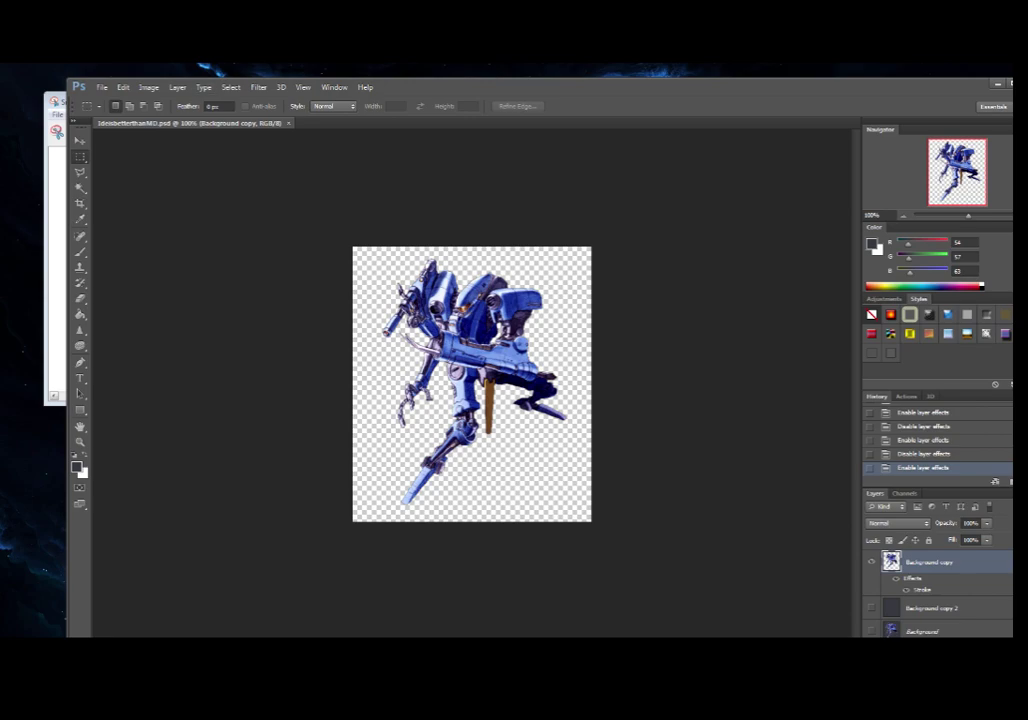
Step: Save a PNG copy of IdeisbetterthanMD to the desktop with Smallest / Slow compression and interlacing
click(102, 87)
click(118, 230)
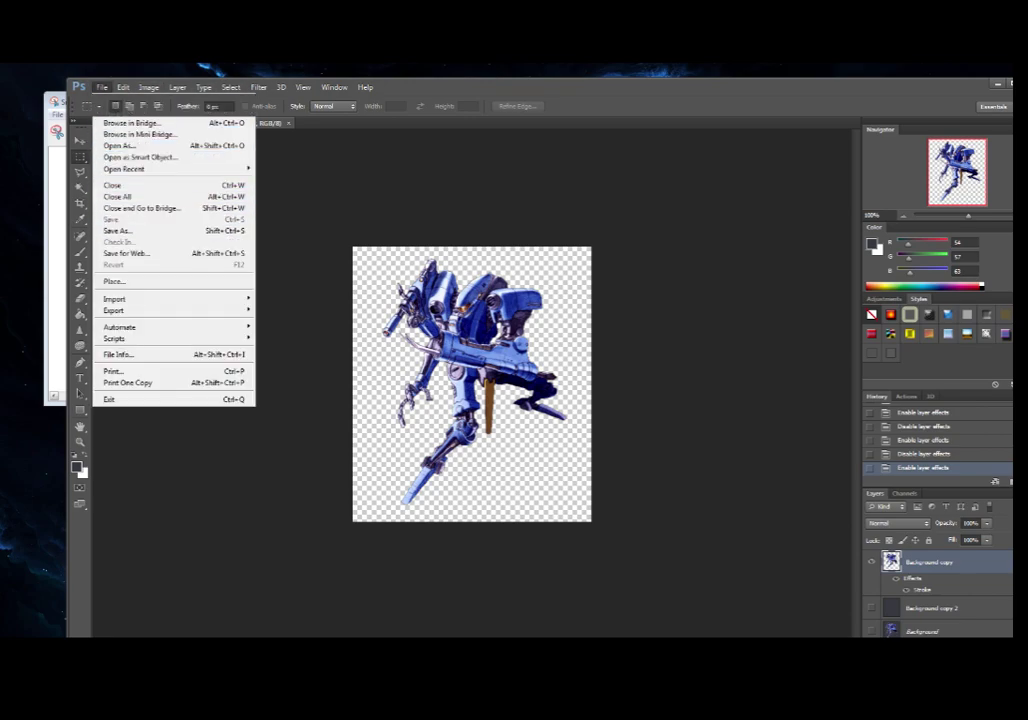
click(612, 377)
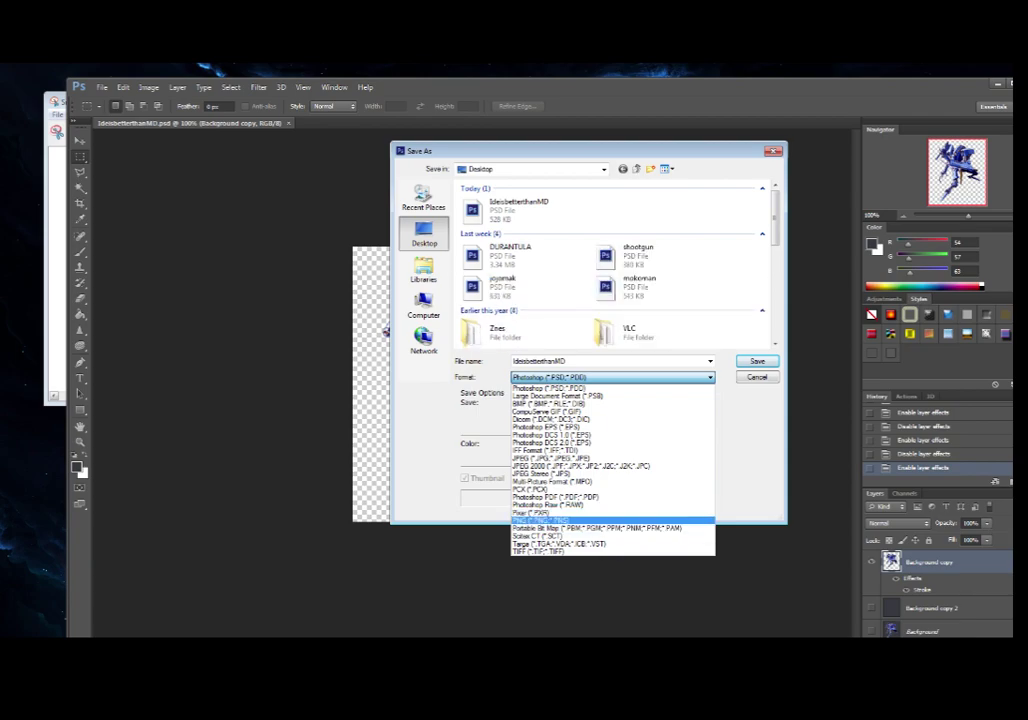
click(560, 521)
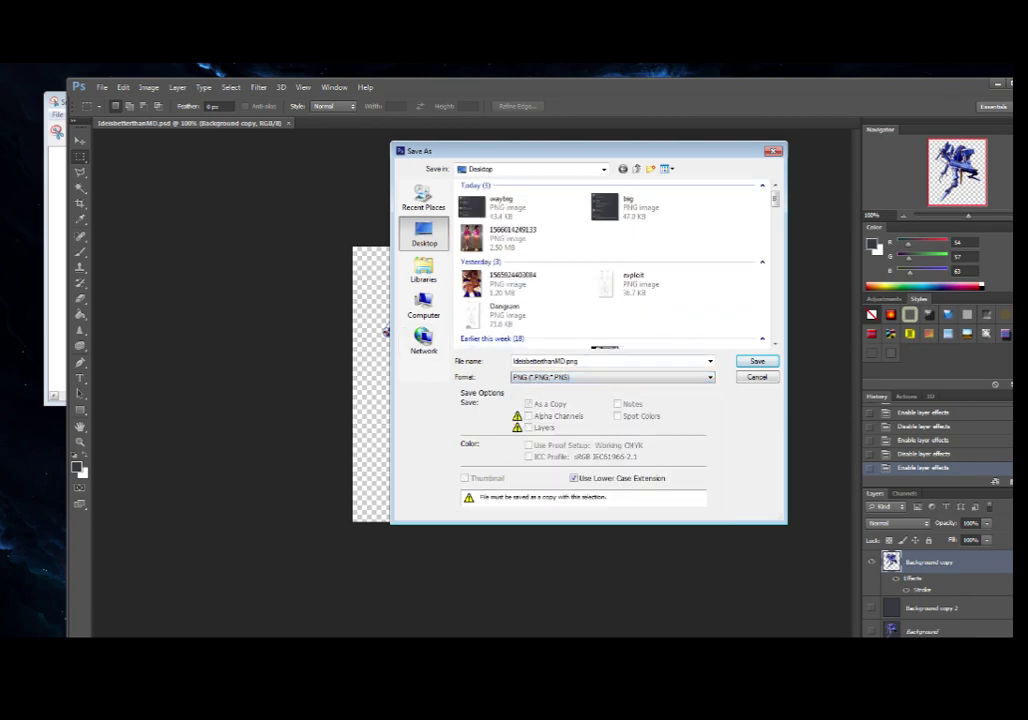
key(Return)
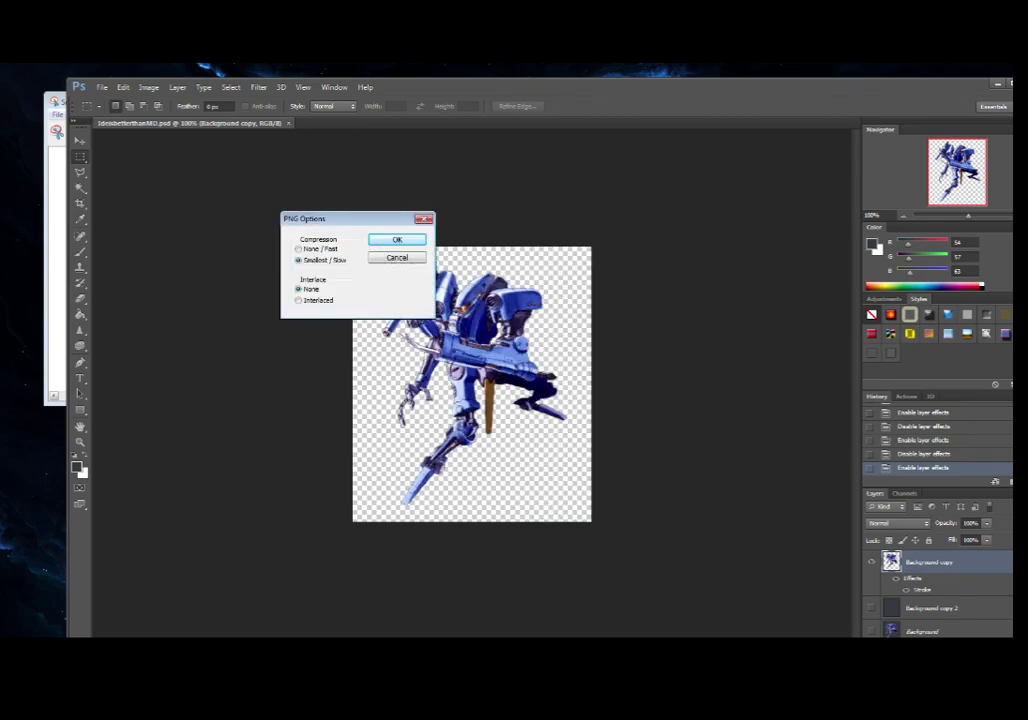
click(316, 300)
click(318, 249)
click(322, 260)
key(Return)
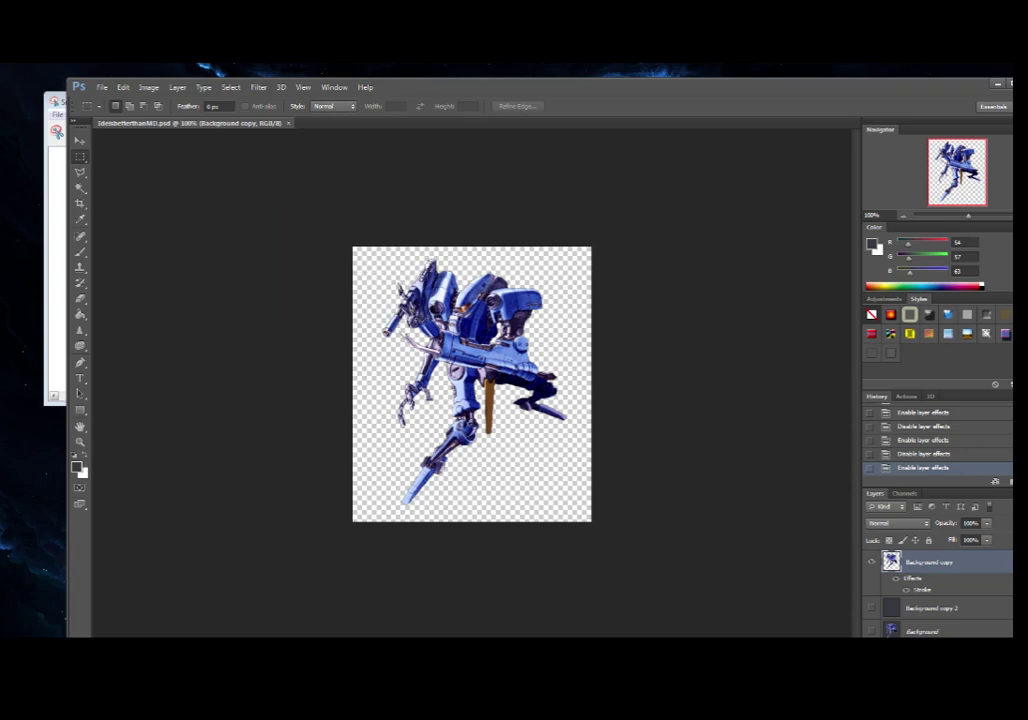
Step: Switch to the browser and close the page showing the source image Cyberbotsreptos.gif
key(alt+Tab)
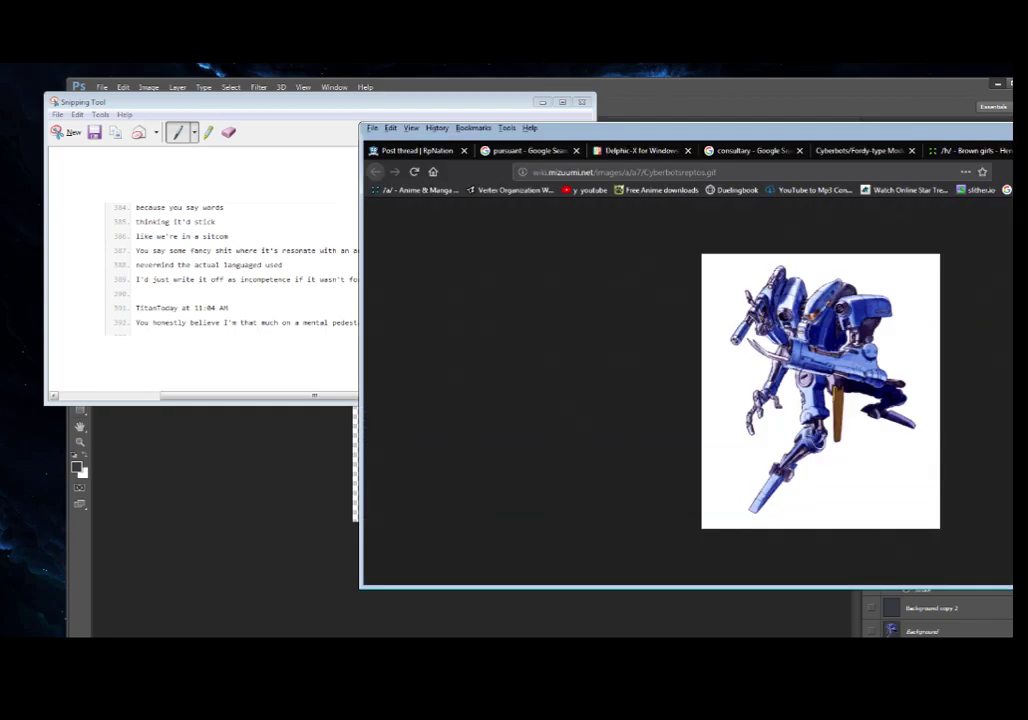
drag(720, 128, 433, 135)
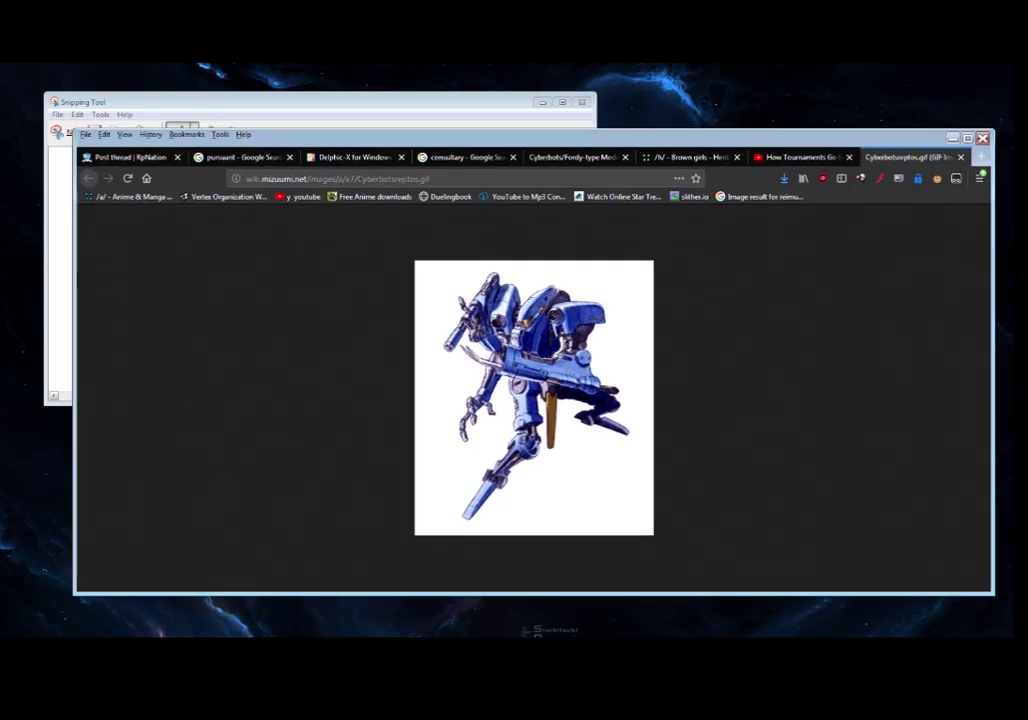
key(ctrl+w)
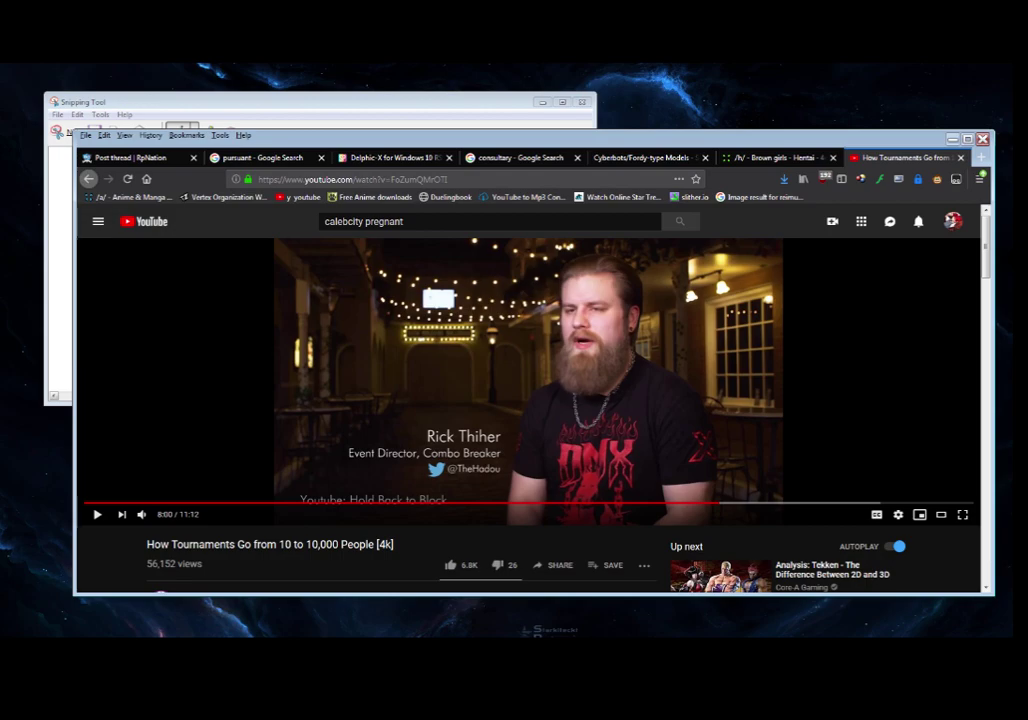
Step: Switch to Discord and upload the IdeisbetterthanMD PNG to the art_modding channel
key(alt+Tab)
scroll(420, 447, down, 3)
click(82, 464)
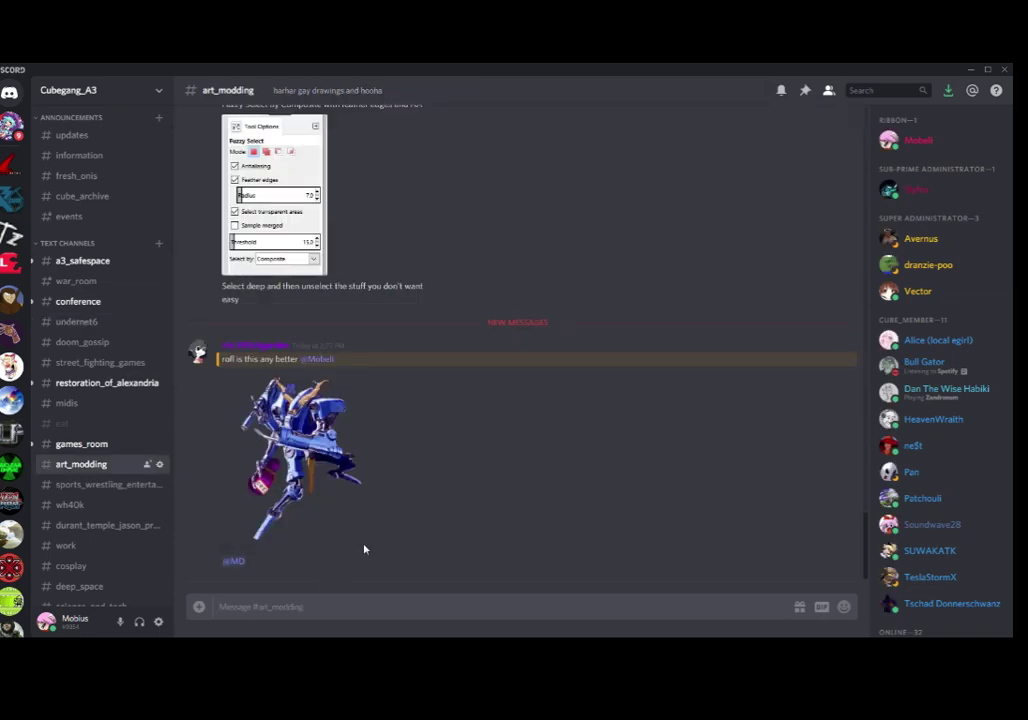
click(199, 606)
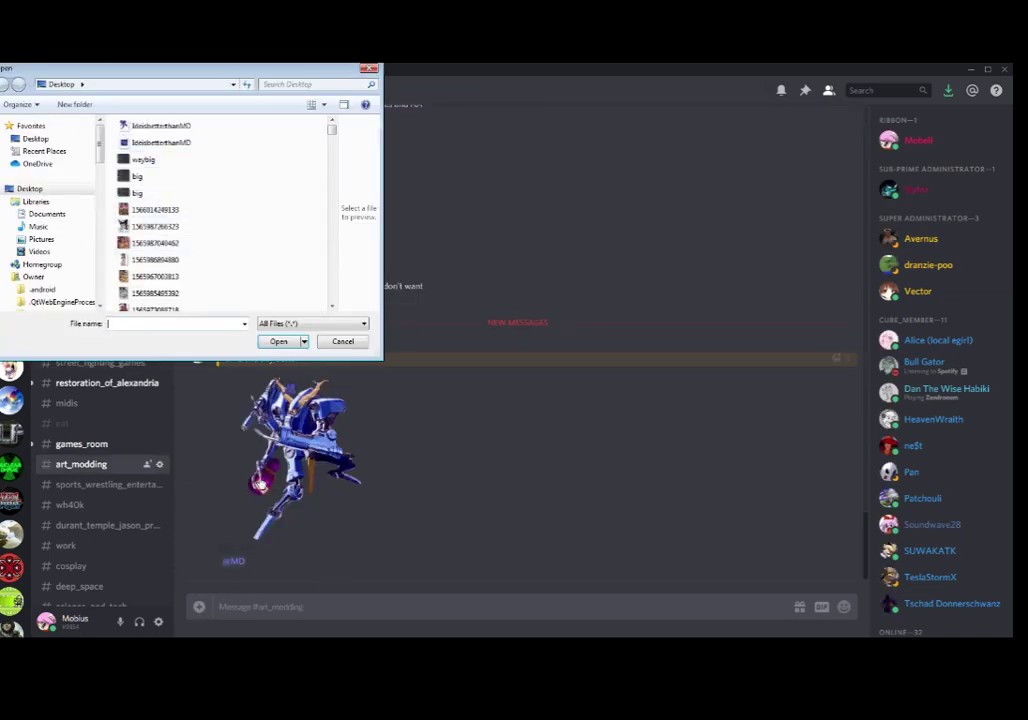
double_click(183, 128)
click(620, 413)
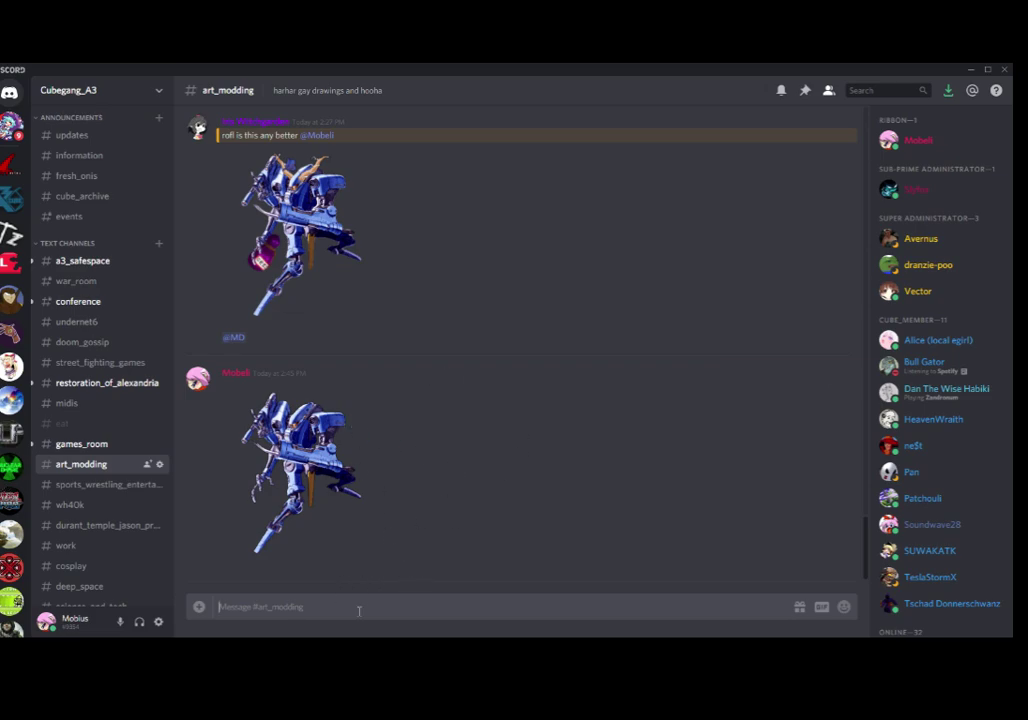
Step: Post a message in the art_modding channel that mentions the three members concerned with the robot cutout
text(@md)
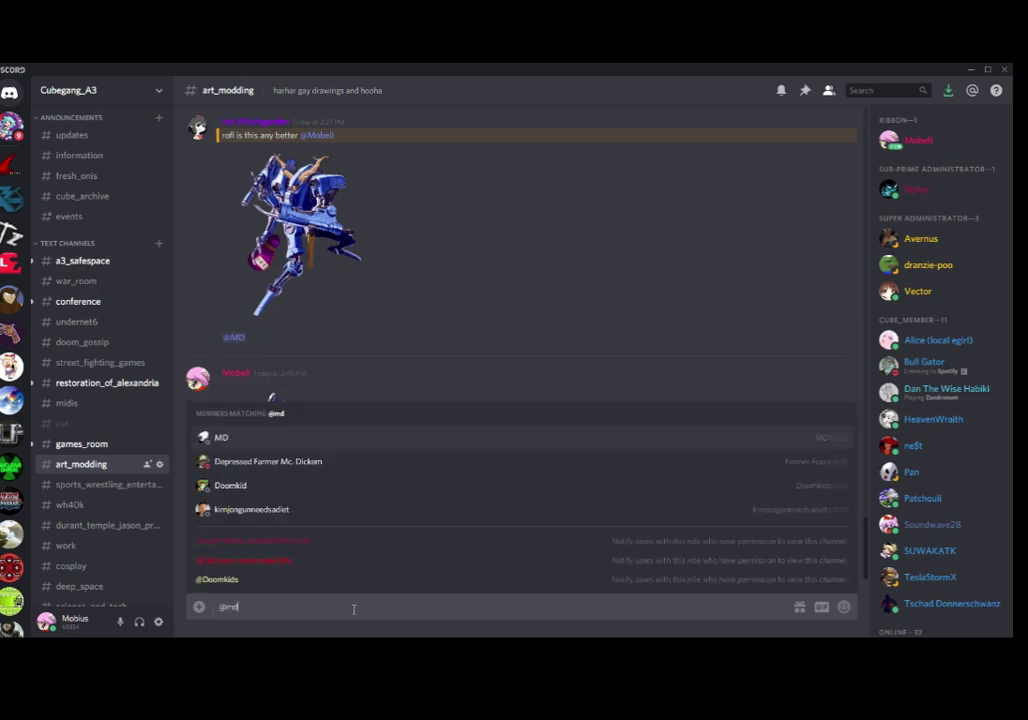
click(241, 447)
text(@MD#5557 @)
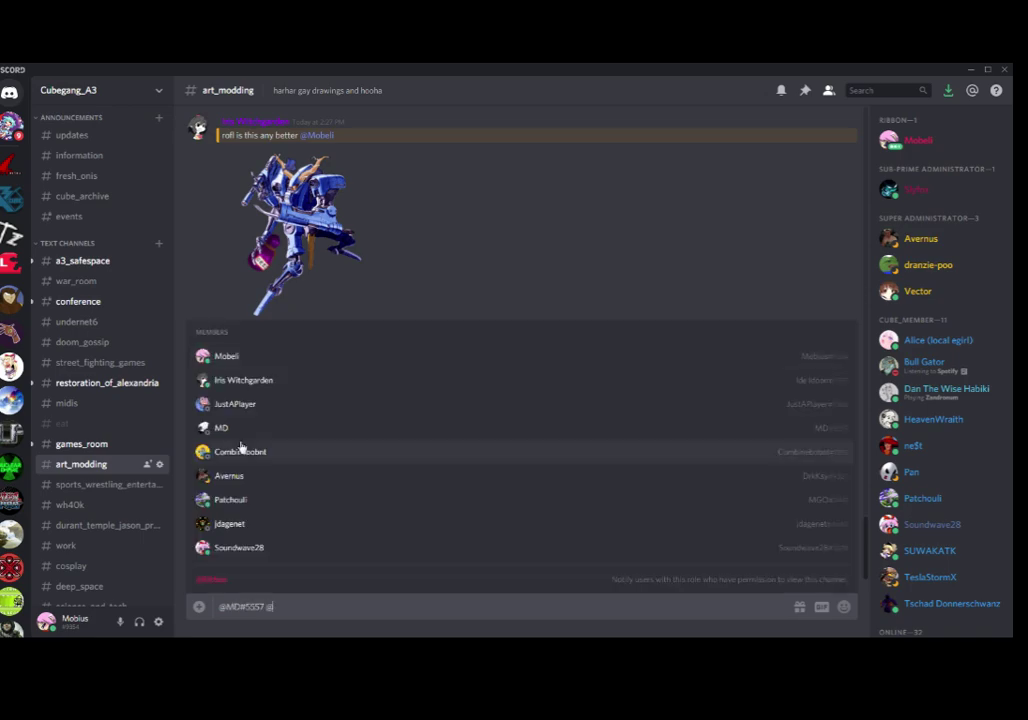
text(id)
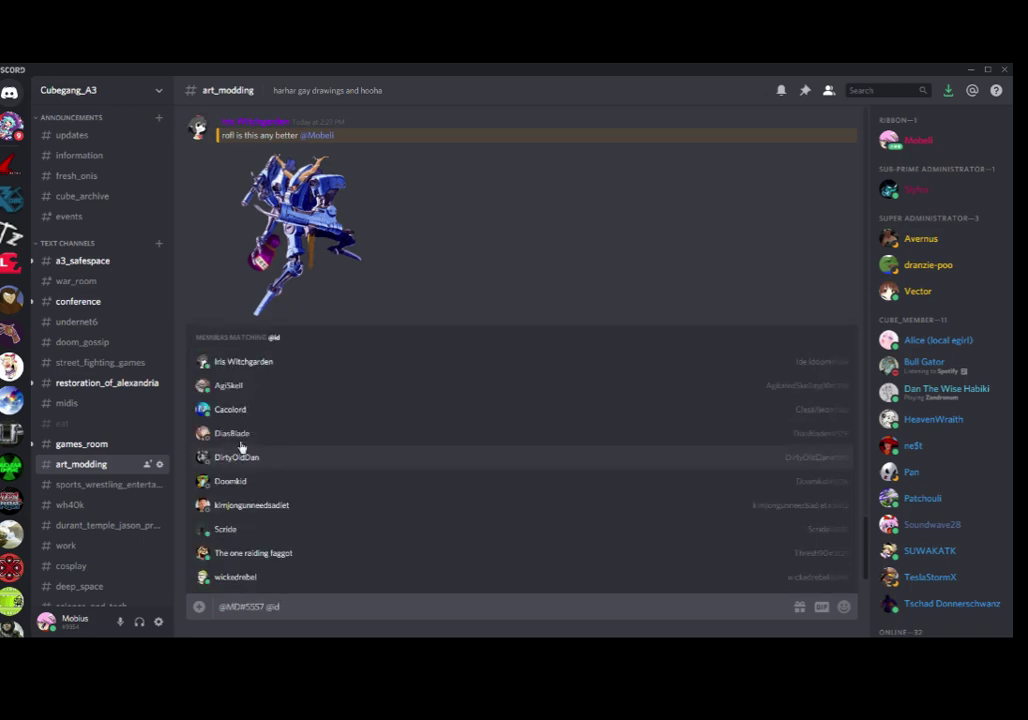
click(275, 369)
text(@aver)
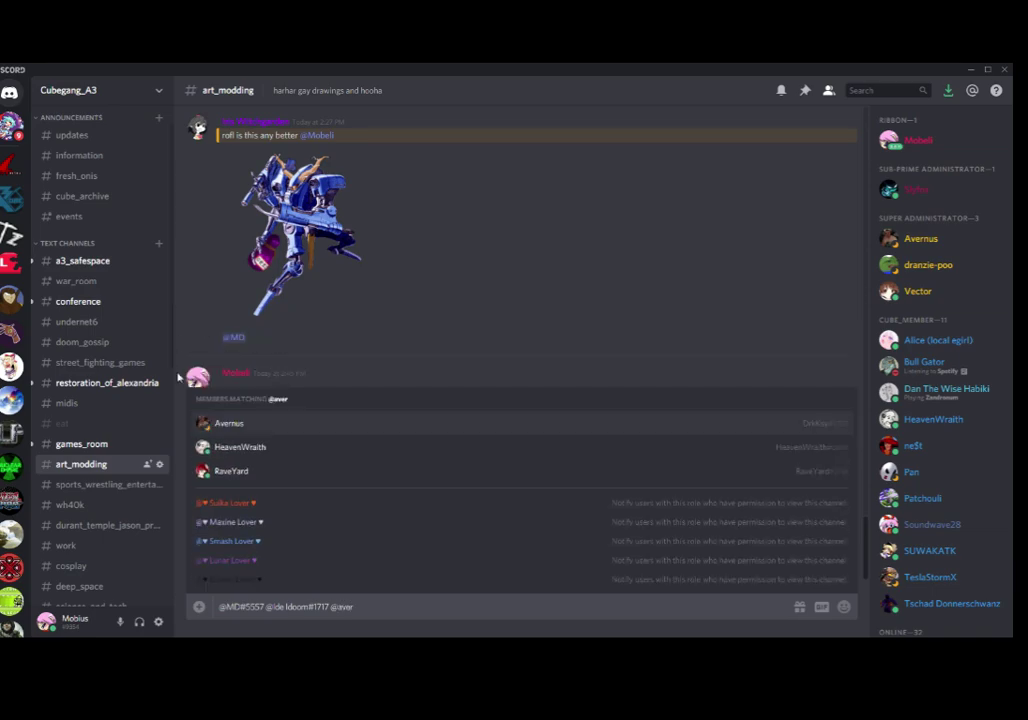
click(229, 424)
key(Return)
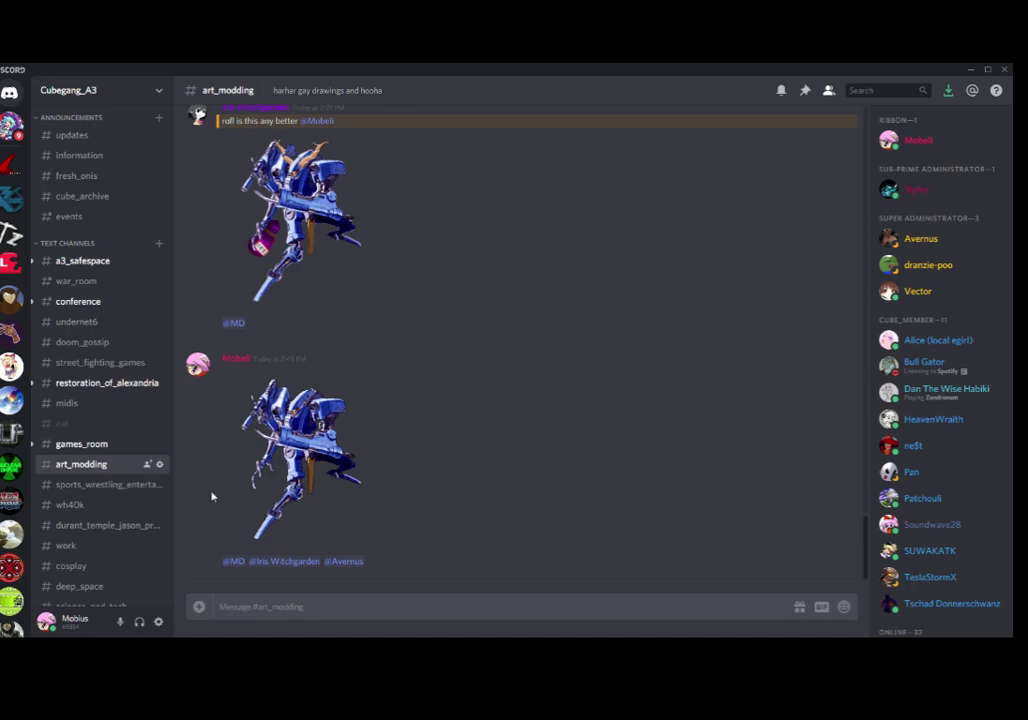
Step: Compare enlarged previews of the uploaded robot cutout and the earlier version with horns and gourd
click(332, 458)
click(727, 491)
scroll(366, 414, up, 5)
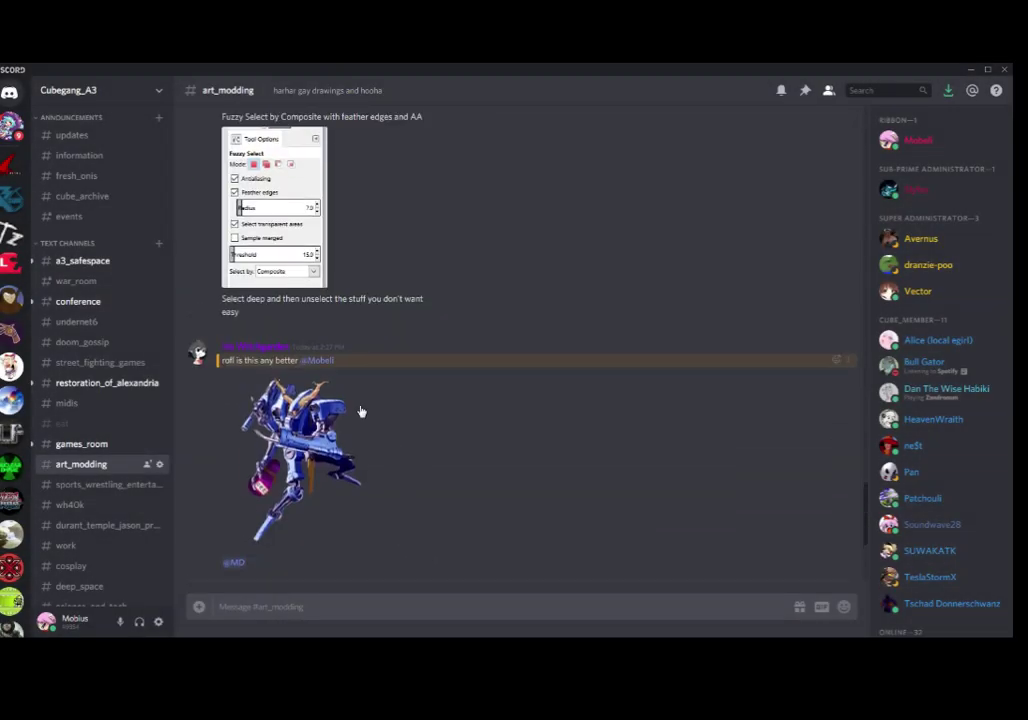
scroll(374, 493, down, 3)
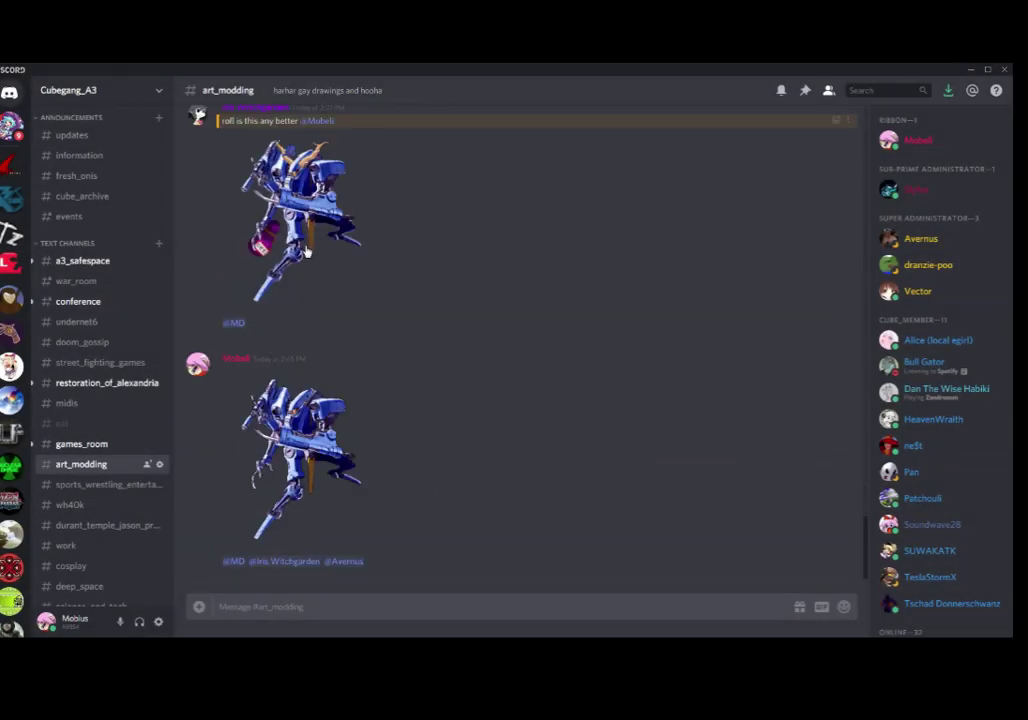
click(338, 456)
click(338, 456)
click(338, 456)
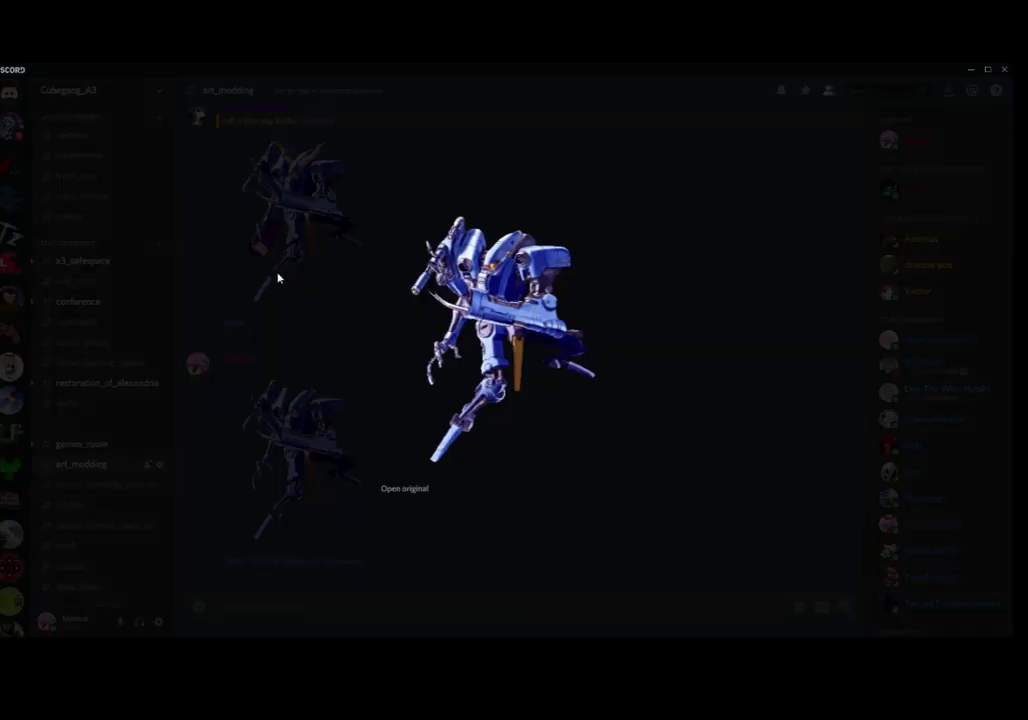
click(659, 291)
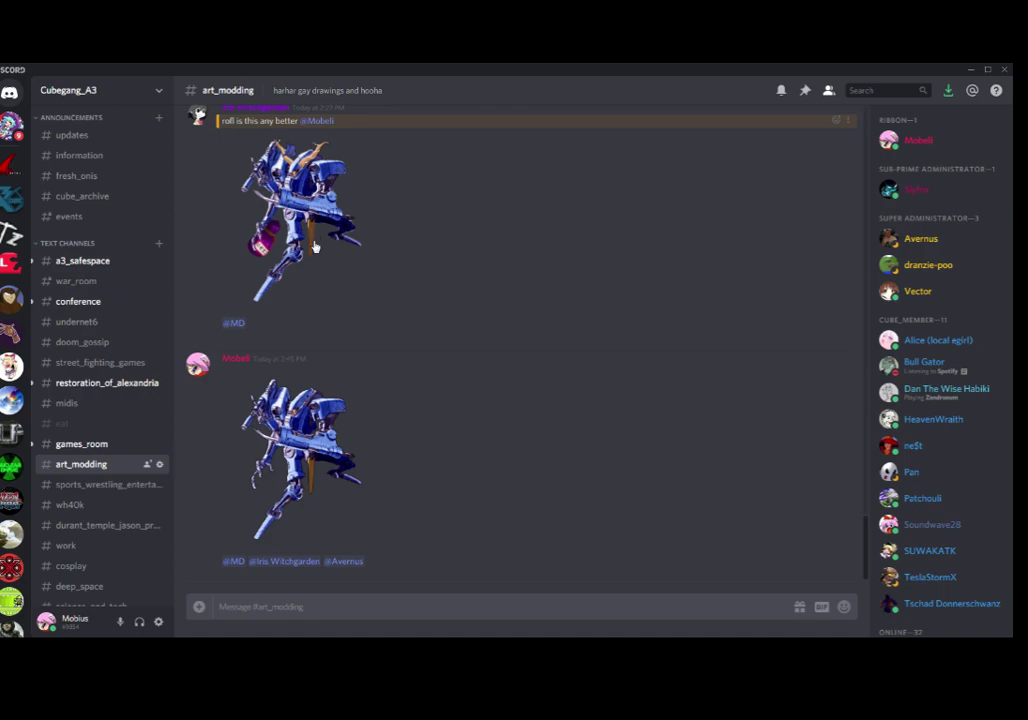
click(311, 243)
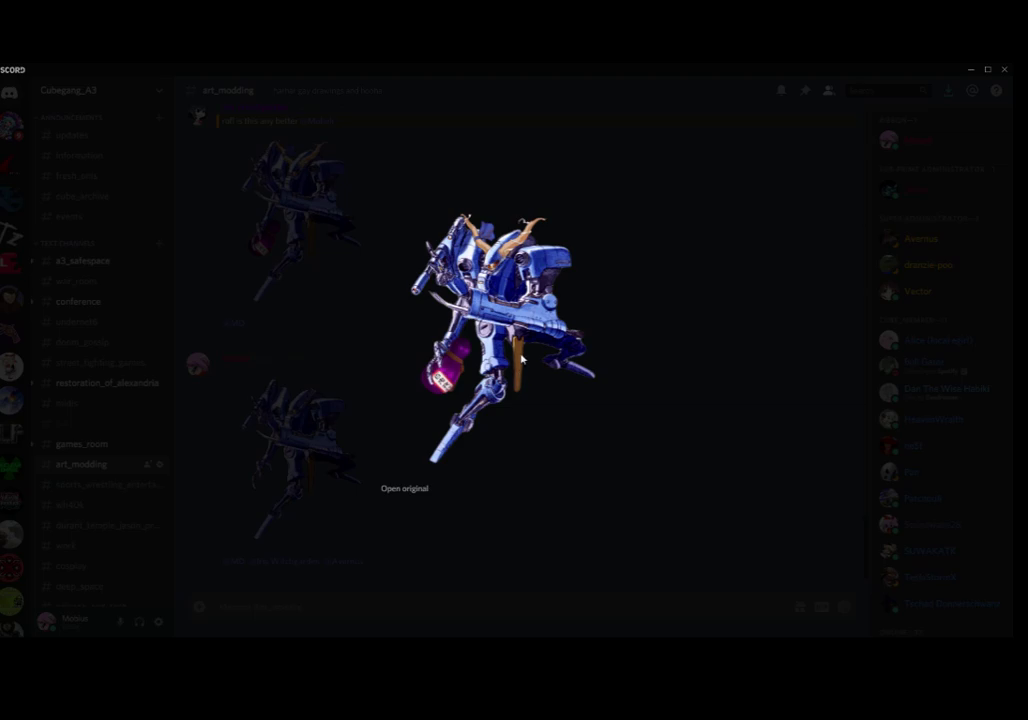
click(768, 378)
click(328, 442)
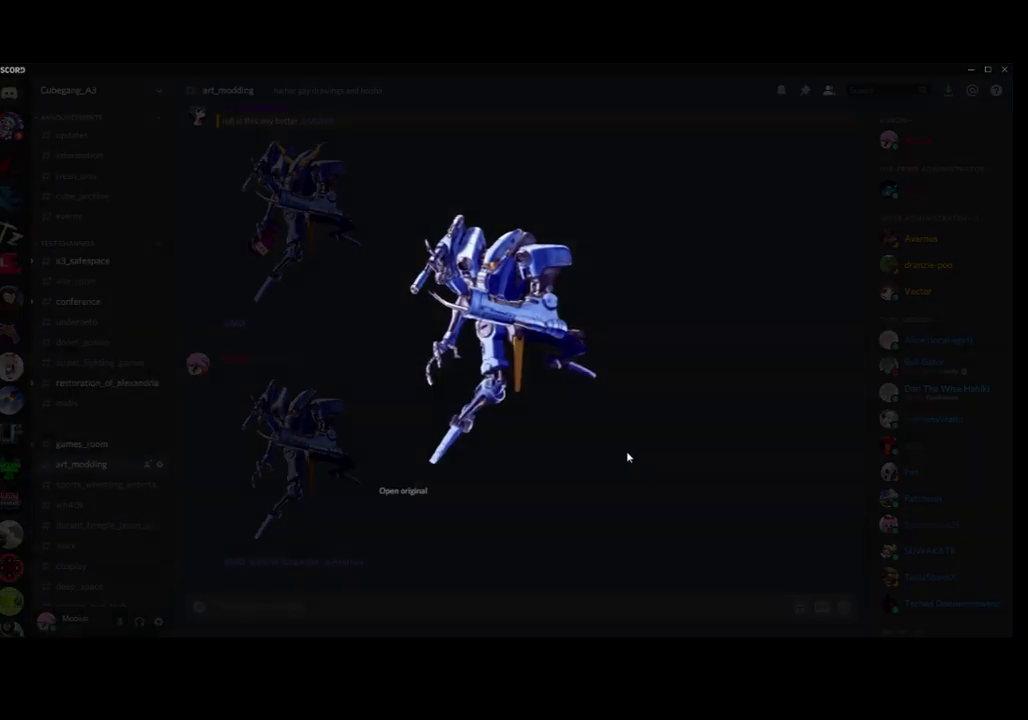
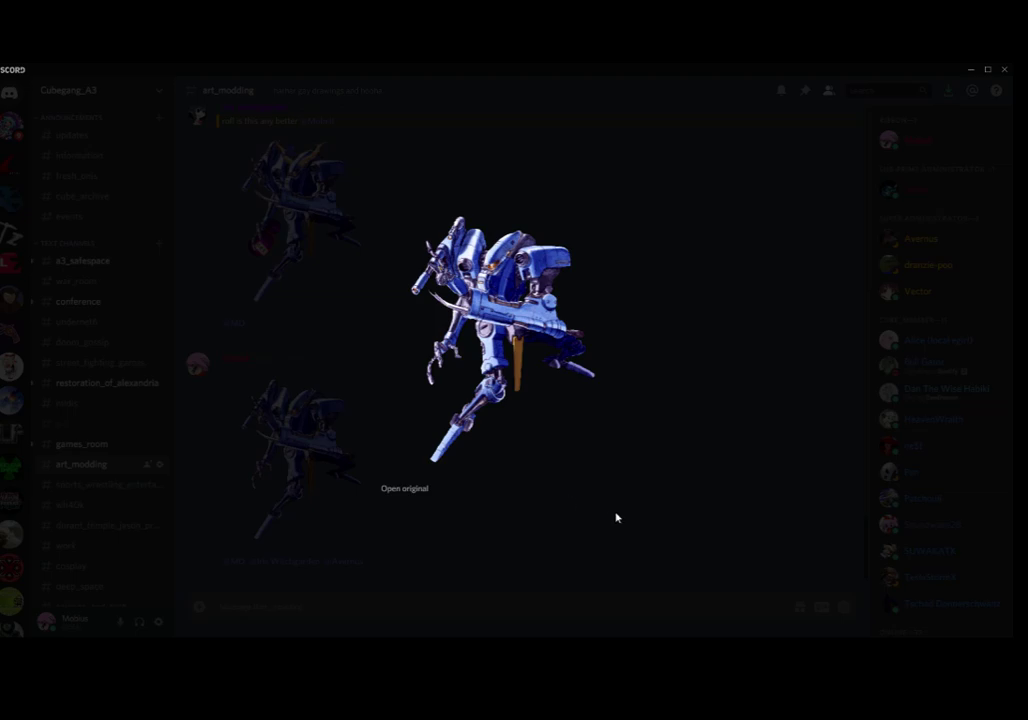
click(575, 522)
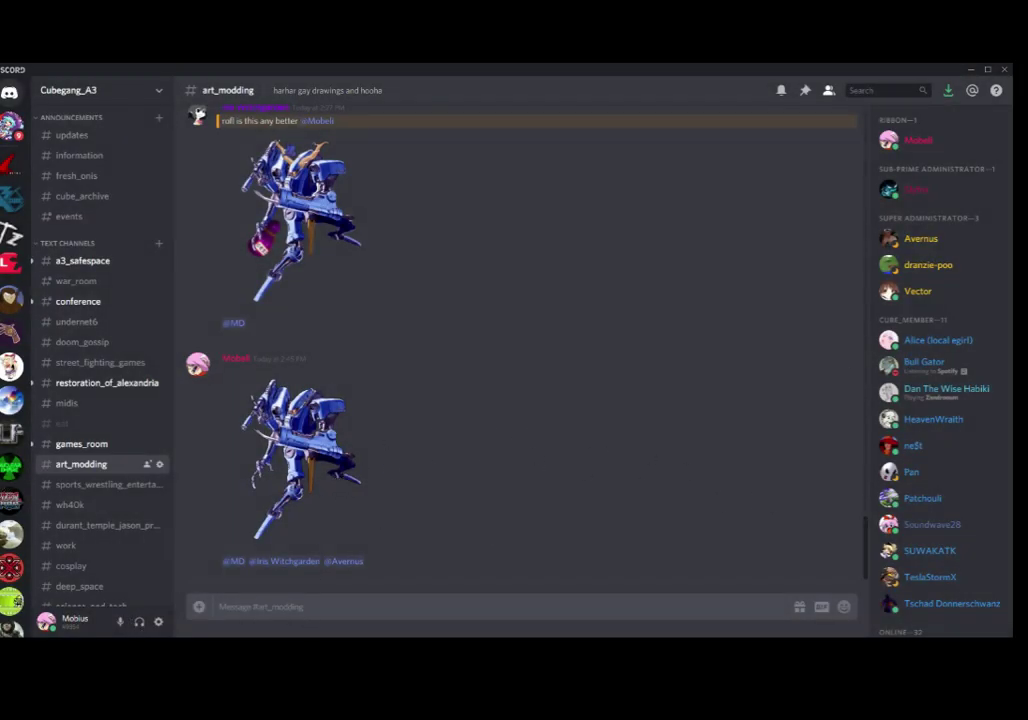
Step: Post a message in art_modding mentioning the member who shared the horned robot version
click(122, 646)
click(122, 646)
text(@ide)
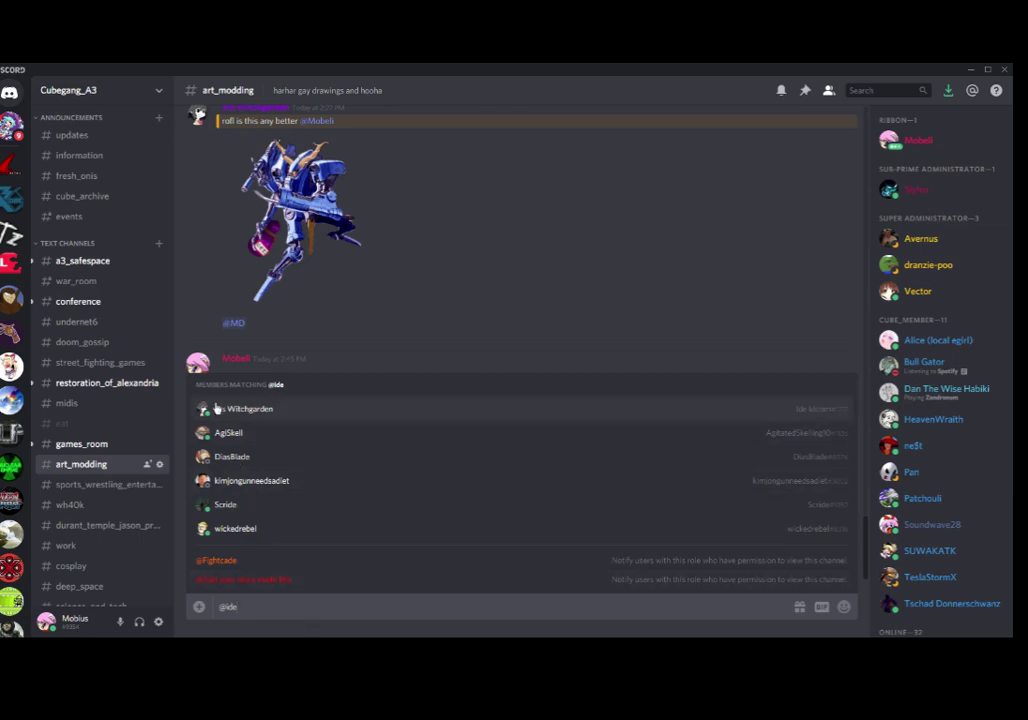
click(218, 409)
key(Return)
Step: Send the messages "Give me your horns" and "your suika horns" to the art_modding channel
text(TG)
text(ive)
key(BackSpace)
key(BackSpace)
key(BackSpace)
key(BackSpace)
text(me your horns)
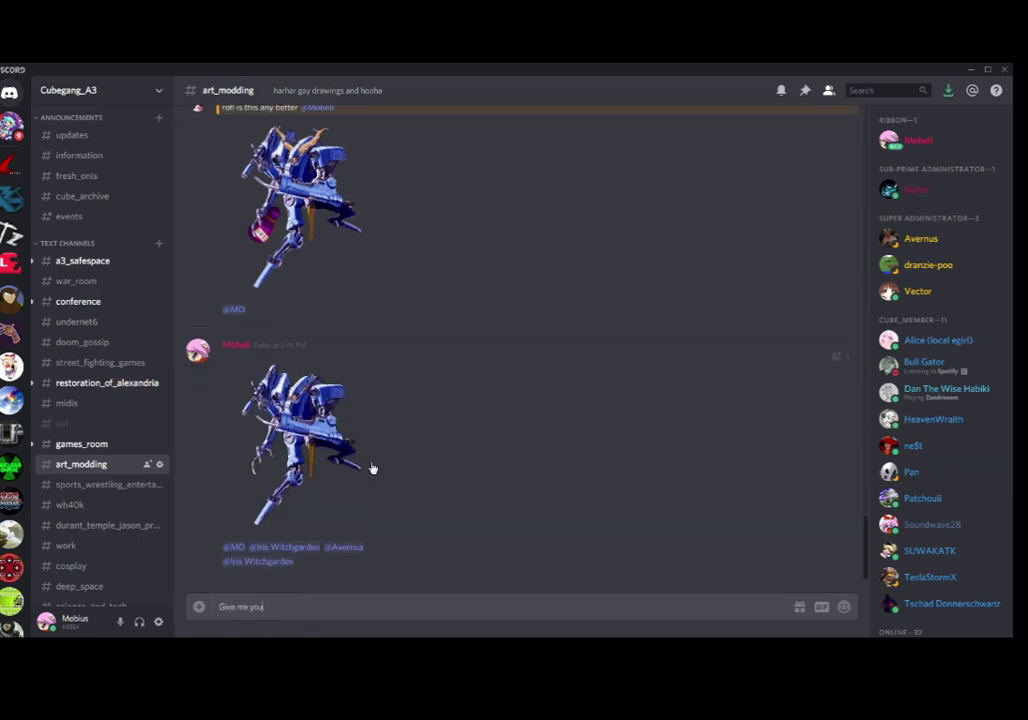
key(Return)
text(your suika horns)
key(Return)
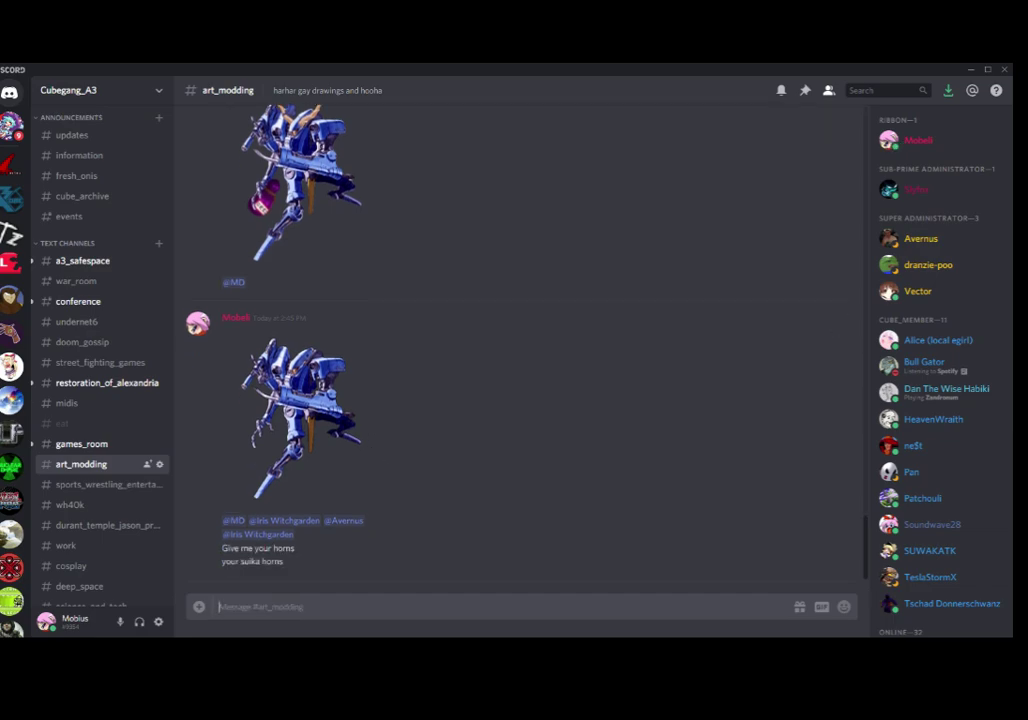
Step: Switch to Photoshop and open the Photoshop Materials folder from the Documents library in Windows Explorer
key(alt+Tab)
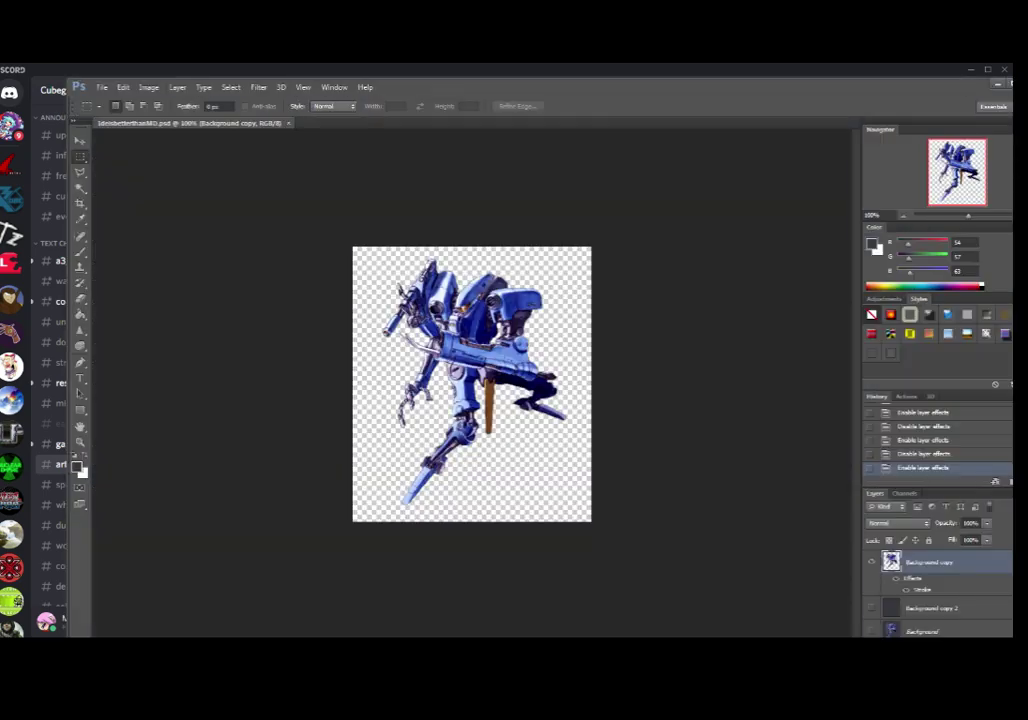
key(super)
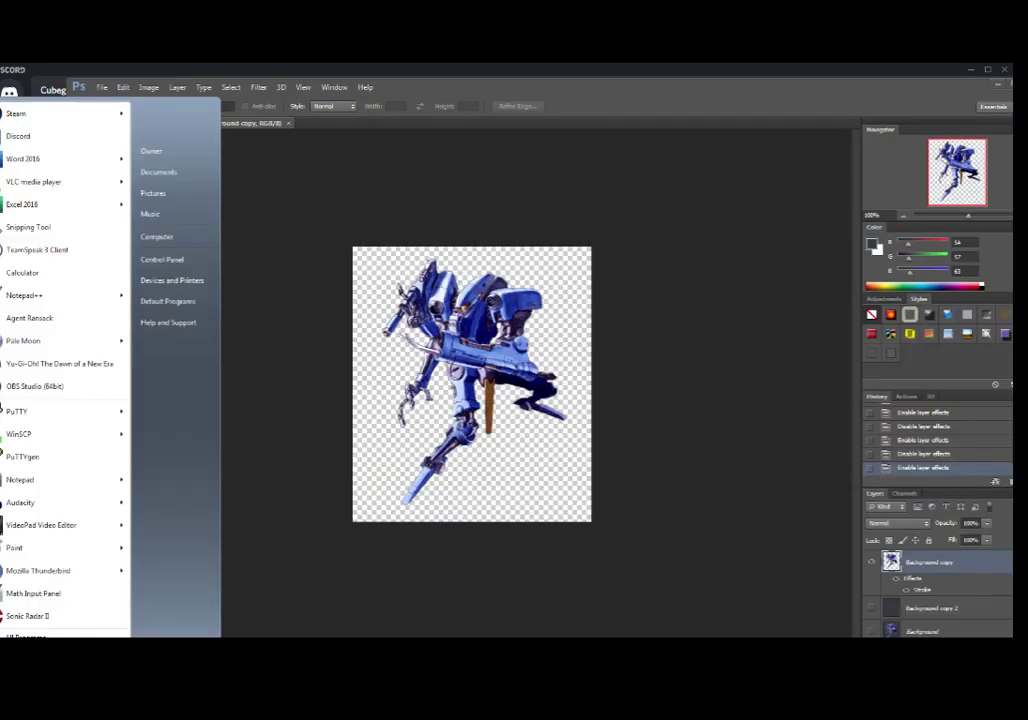
key(super)
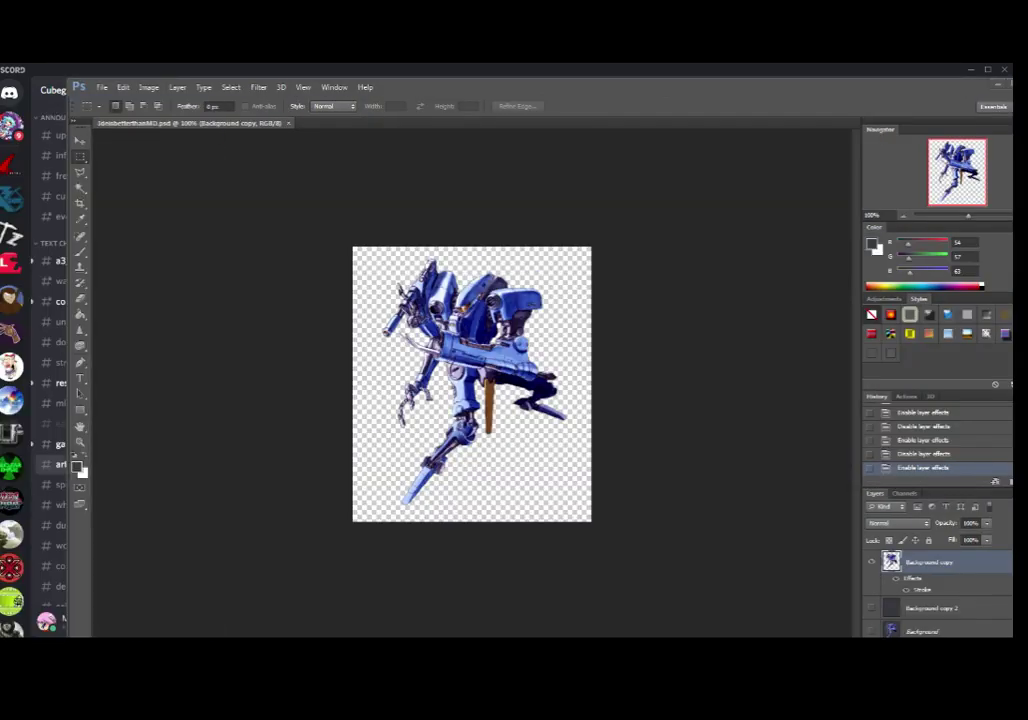
key(super)
click(159, 172)
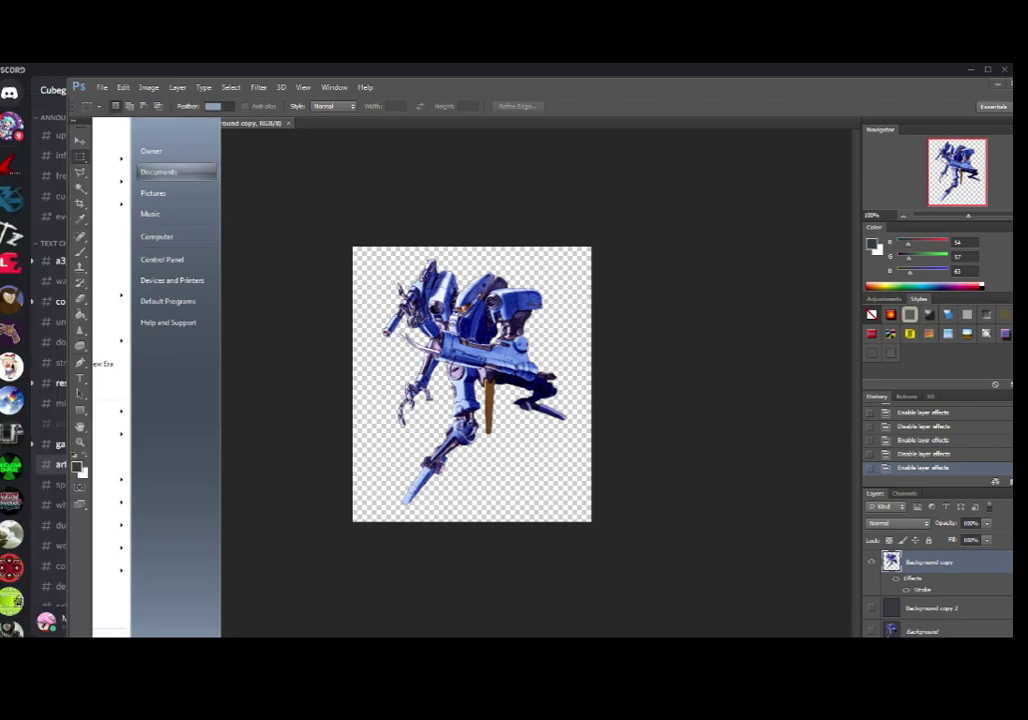
key(Return)
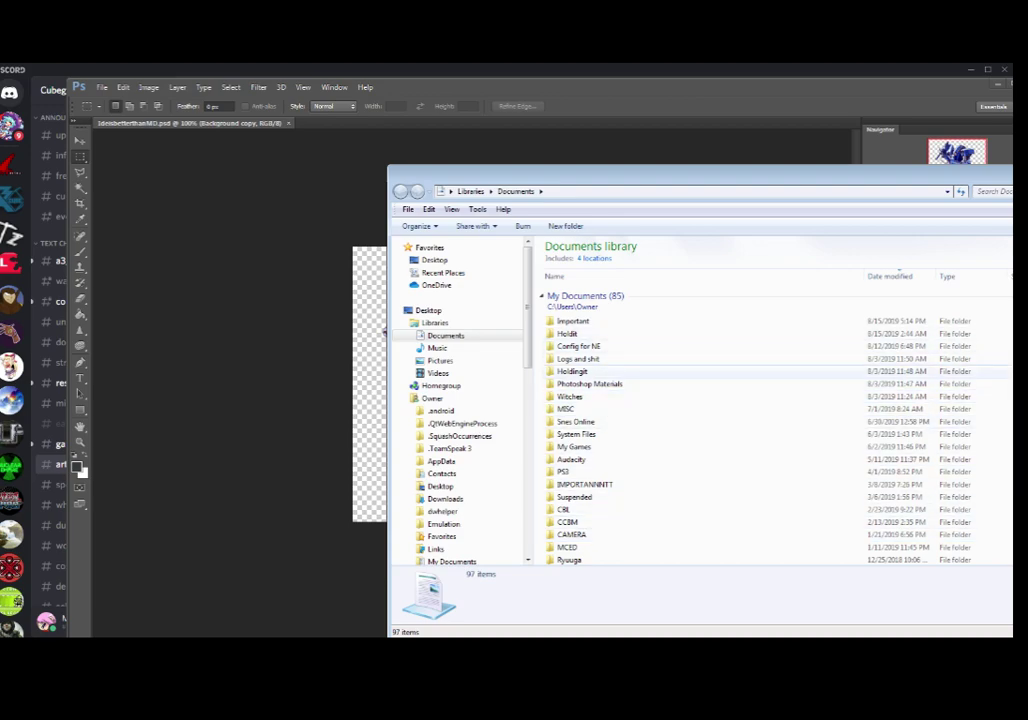
click(590, 385)
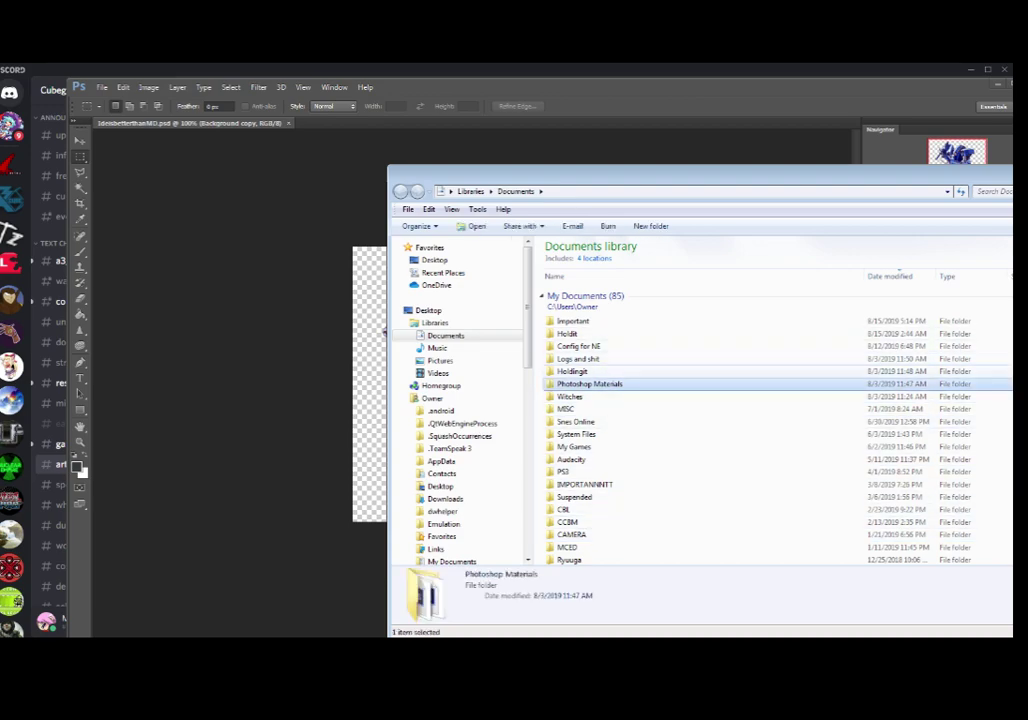
double_click(590, 385)
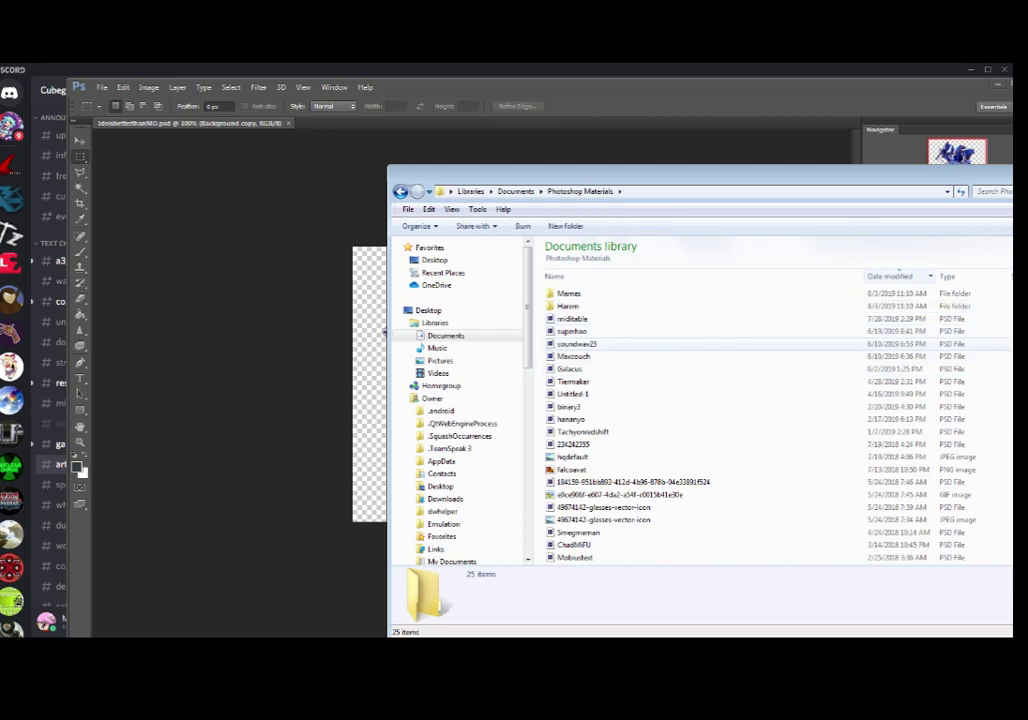
Step: Open the PSD file Untitled-1 from the Photoshop Materials folder in Photoshop
click(578, 344)
click(574, 331)
click(577, 344)
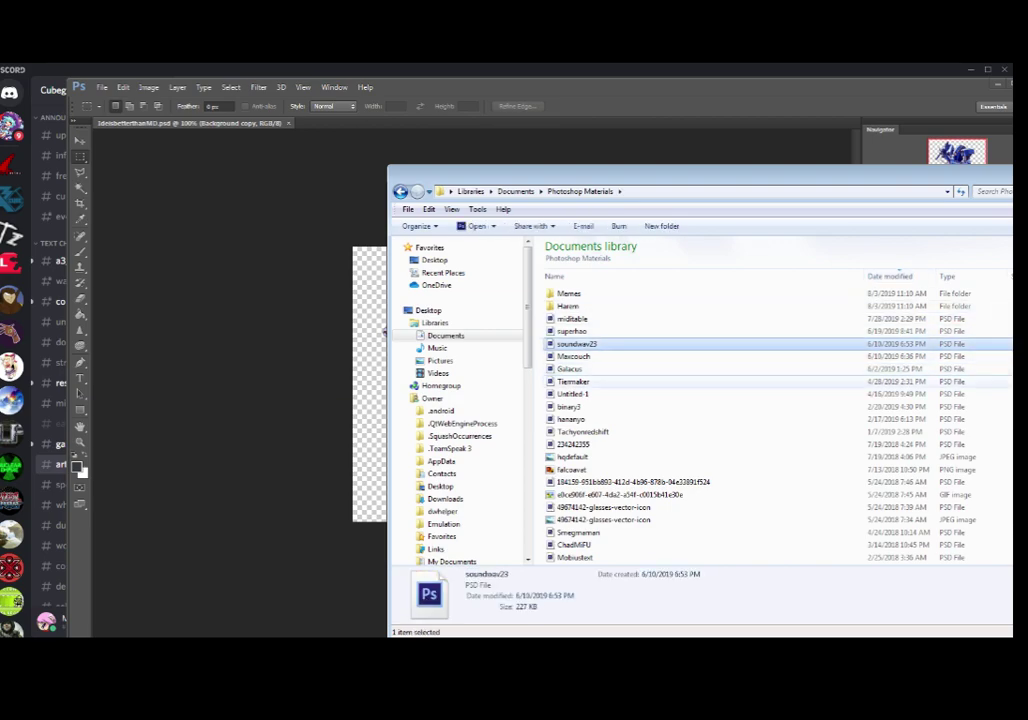
drag(760, 395, 720, 393)
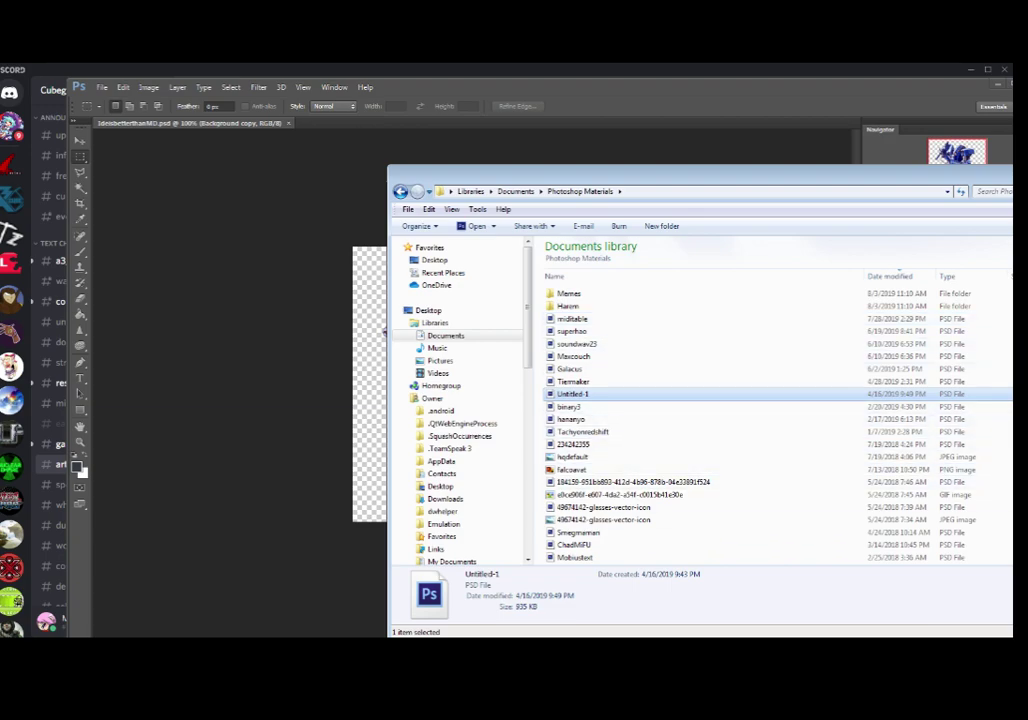
Step: Switch to Windows Media Player, play "Gundam Extreme VS Full Boost - Youki to Hohoemi extended" from the Music library, and minimise the player
key(alt+Tab)
click(298, 234)
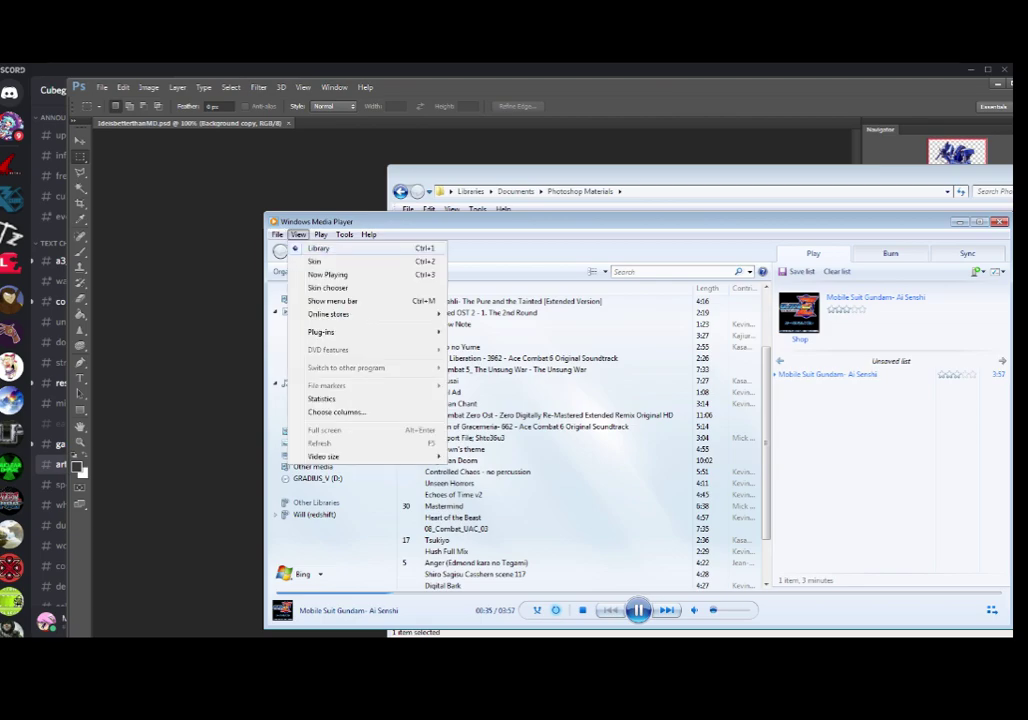
click(298, 248)
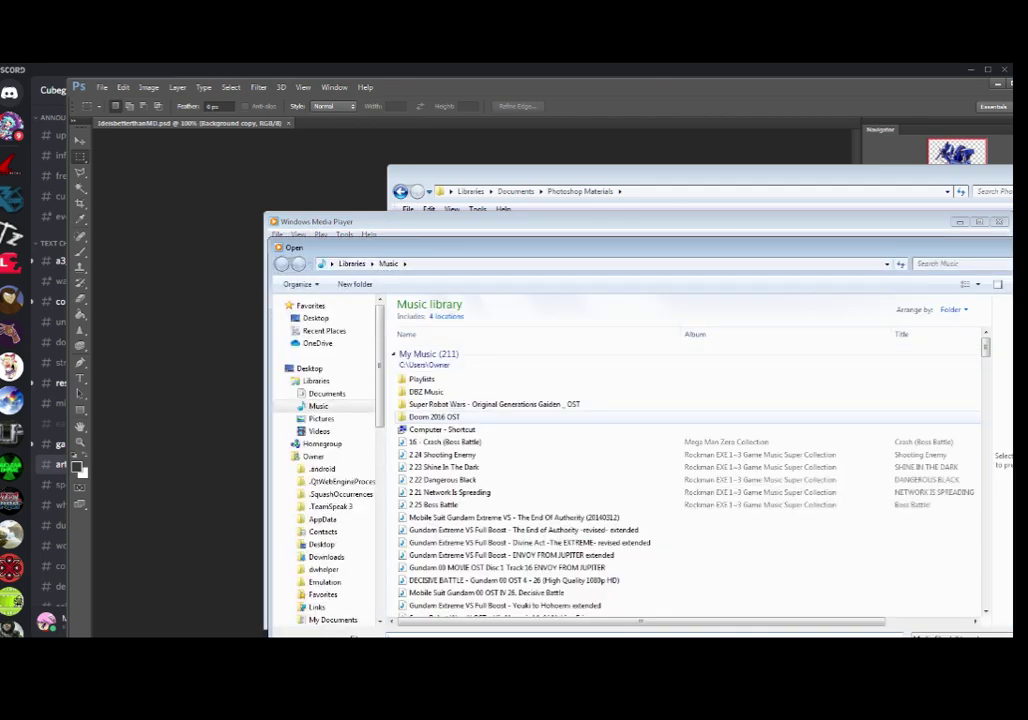
drag(985, 349, 985, 381)
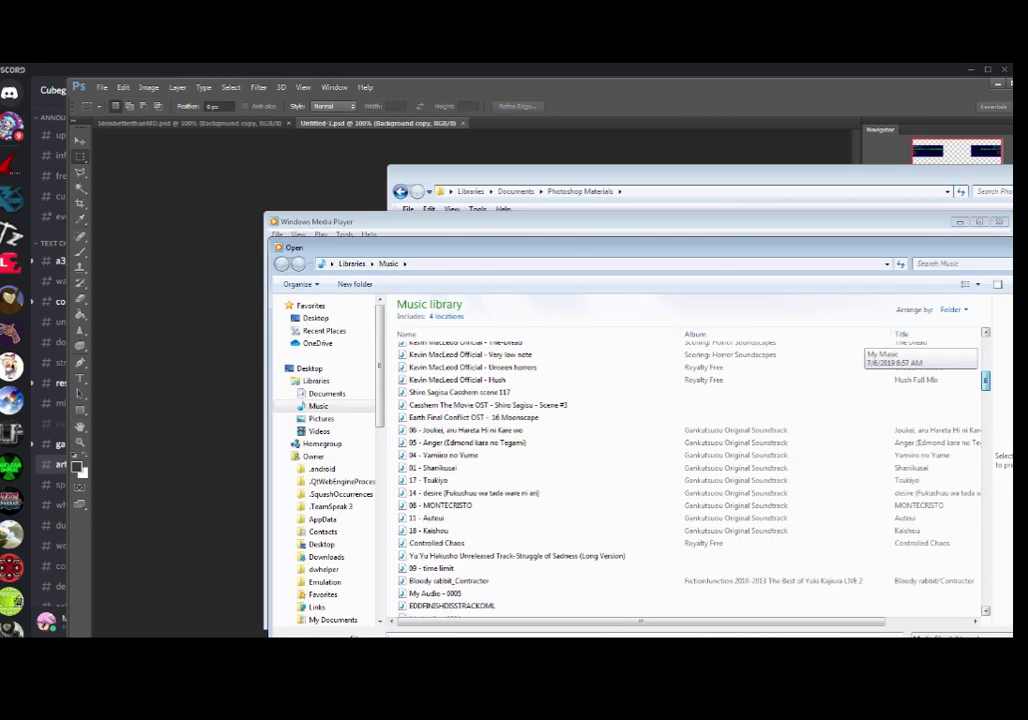
scroll(865, 345, up, 6)
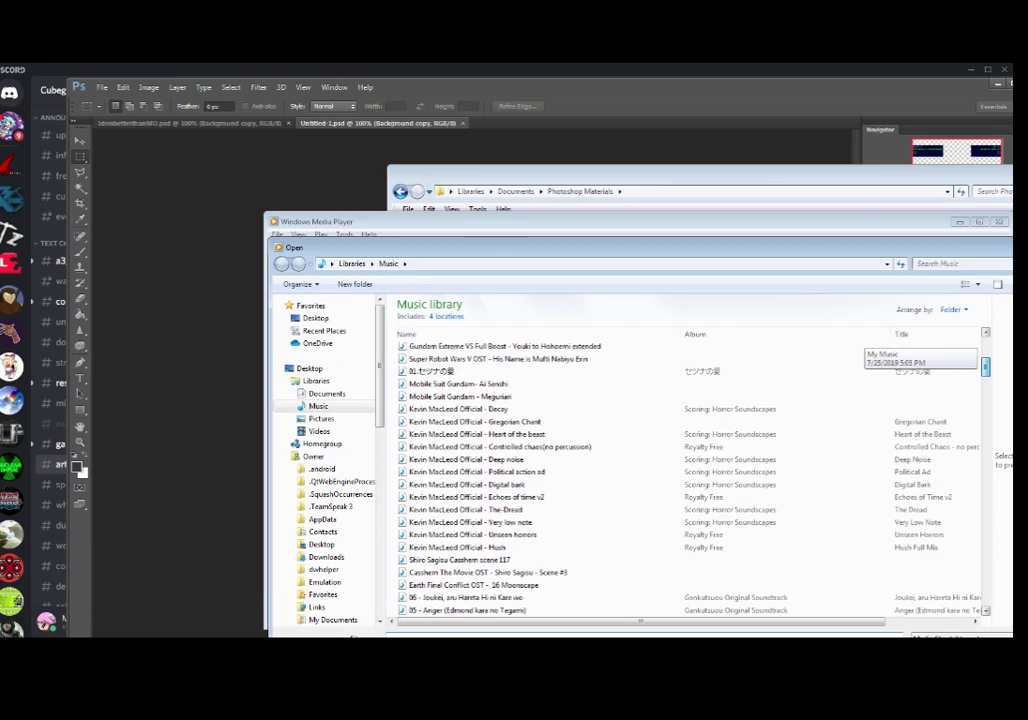
scroll(865, 345, up, 1)
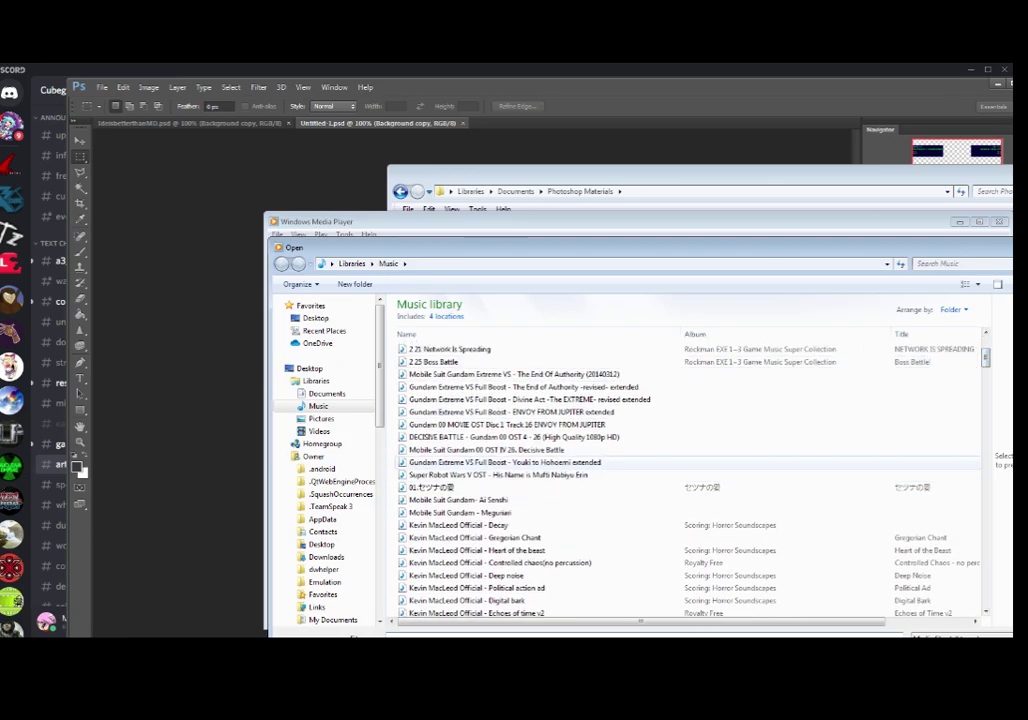
right_click(532, 462)
key(Escape)
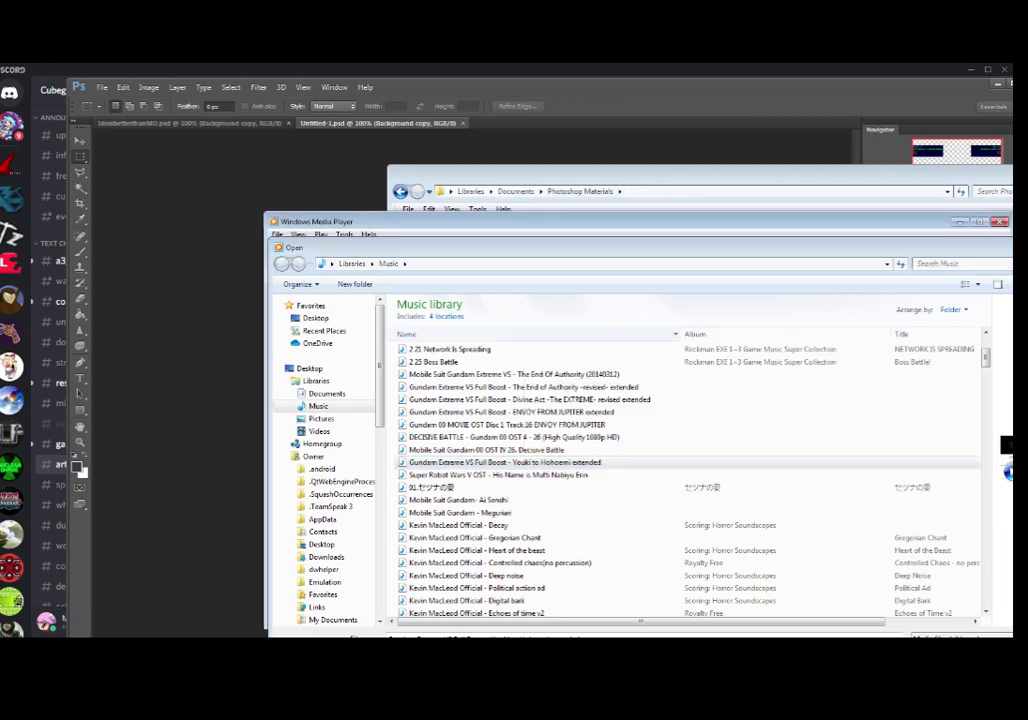
key(Return)
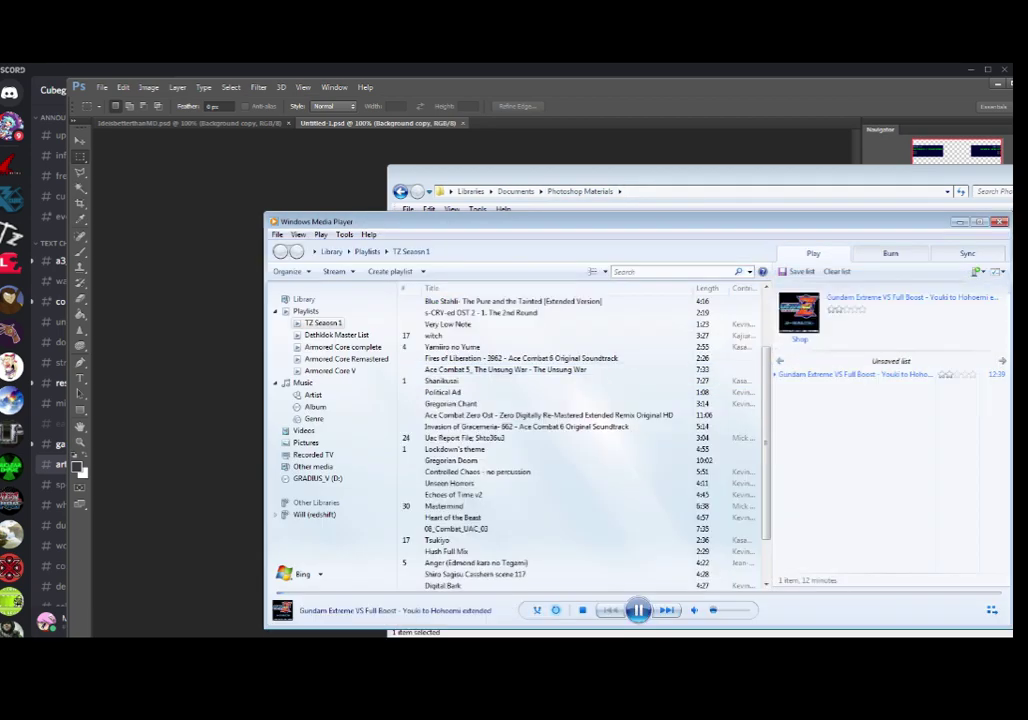
click(960, 222)
Step: Open the PSD file 234242355 from the Photoshop Materials folder, and leave only the robot document open in Photoshop
click(750, 145)
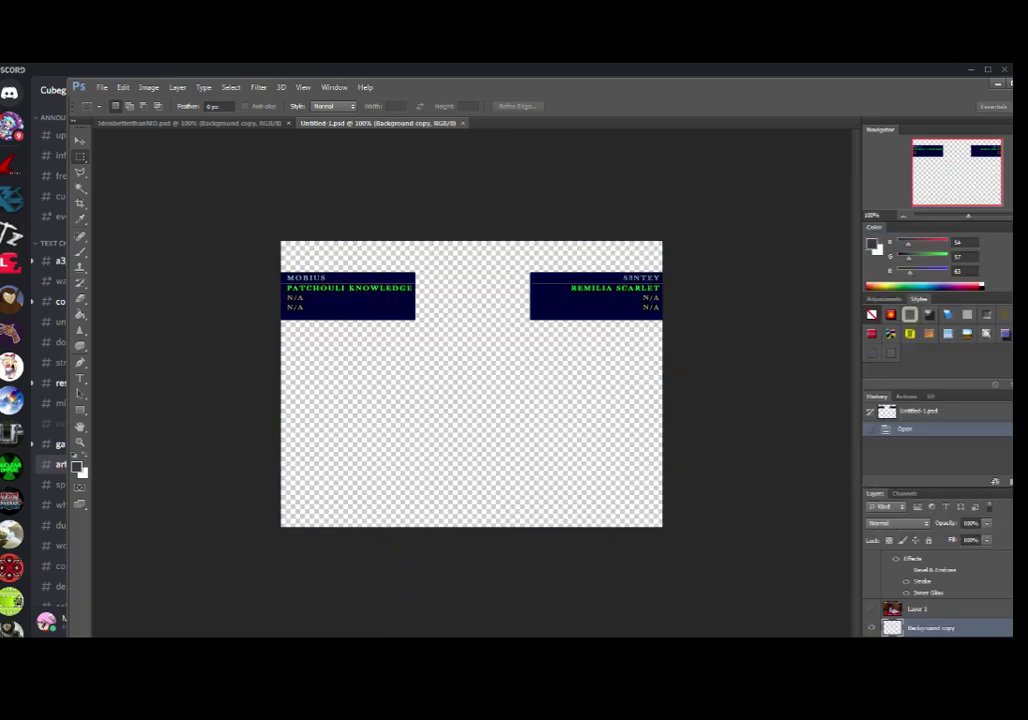
key(alt+Tab)
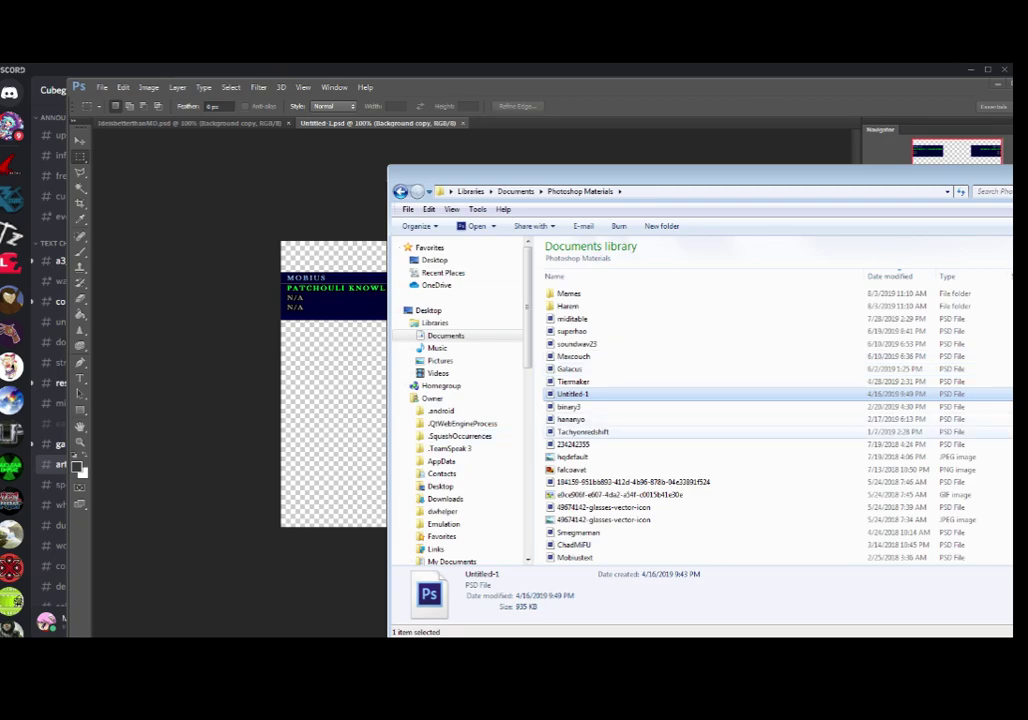
click(574, 444)
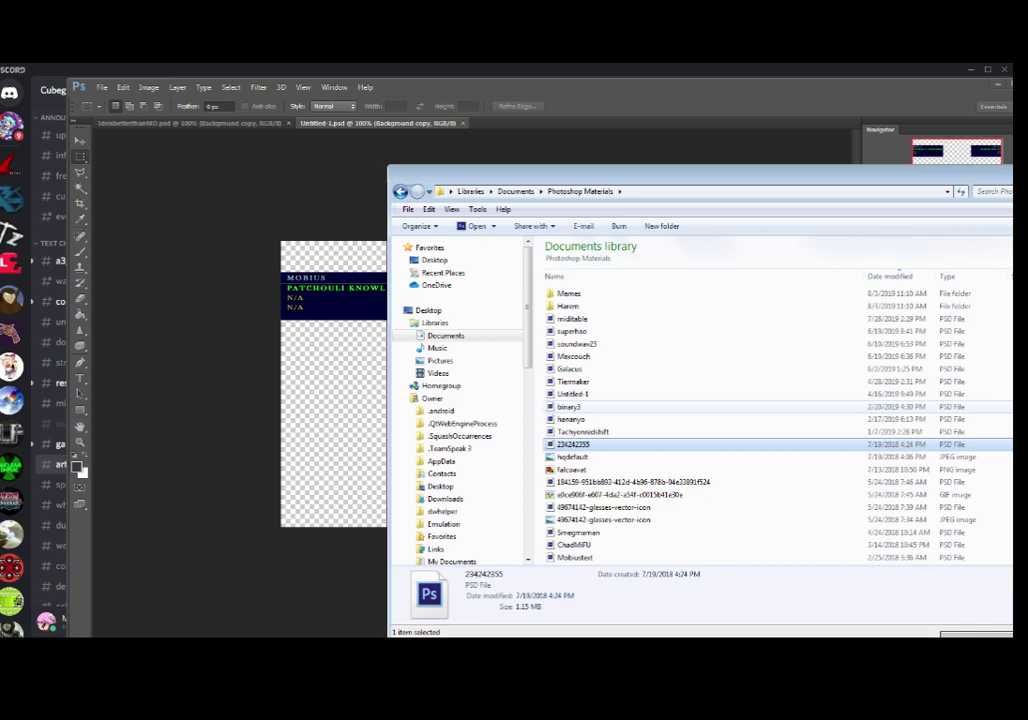
scroll(620, 445, down, 1)
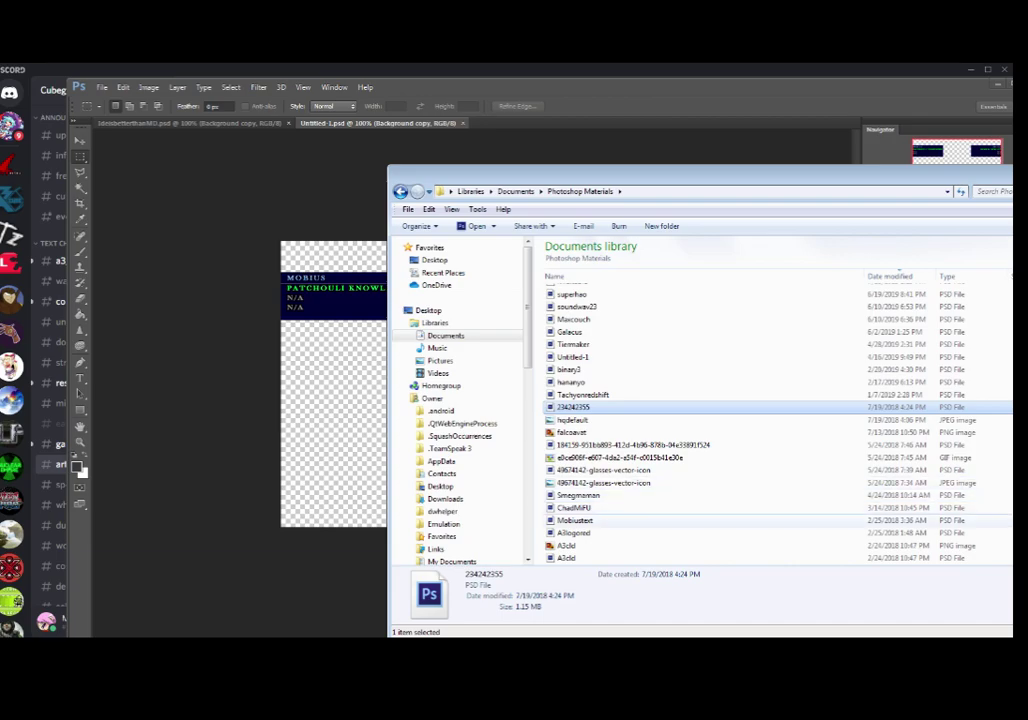
scroll(700, 420, up, 1)
key(Return)
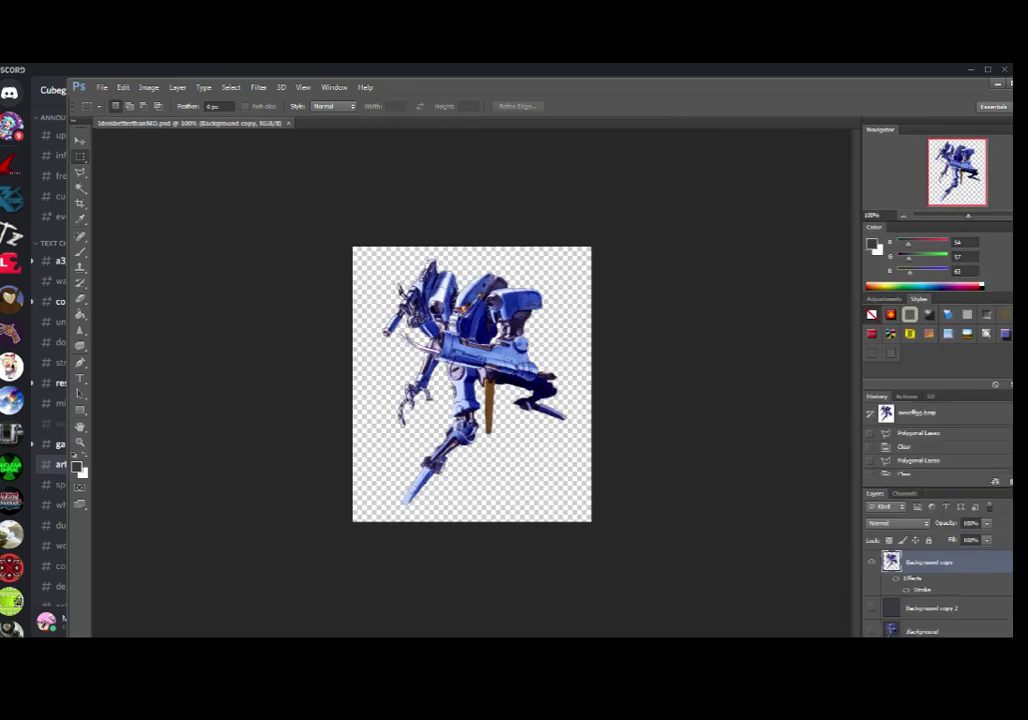
Step: Look through the image files in the Memes folder and the folders of the Documents library in Windows Explorer
key(alt+Tab)
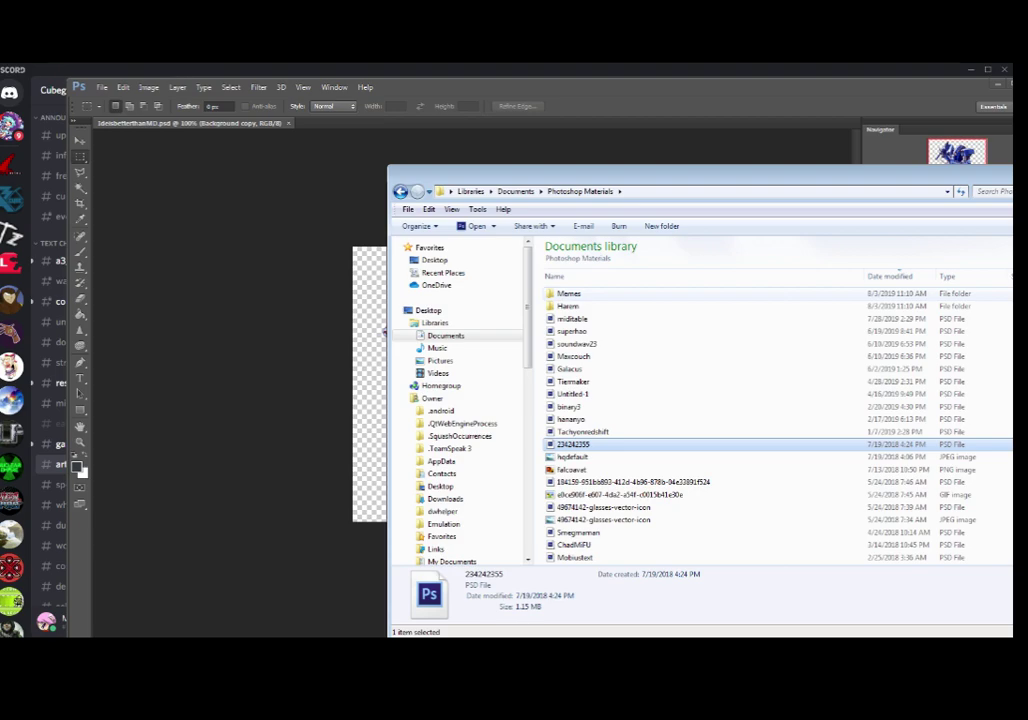
double_click(569, 294)
click(570, 319)
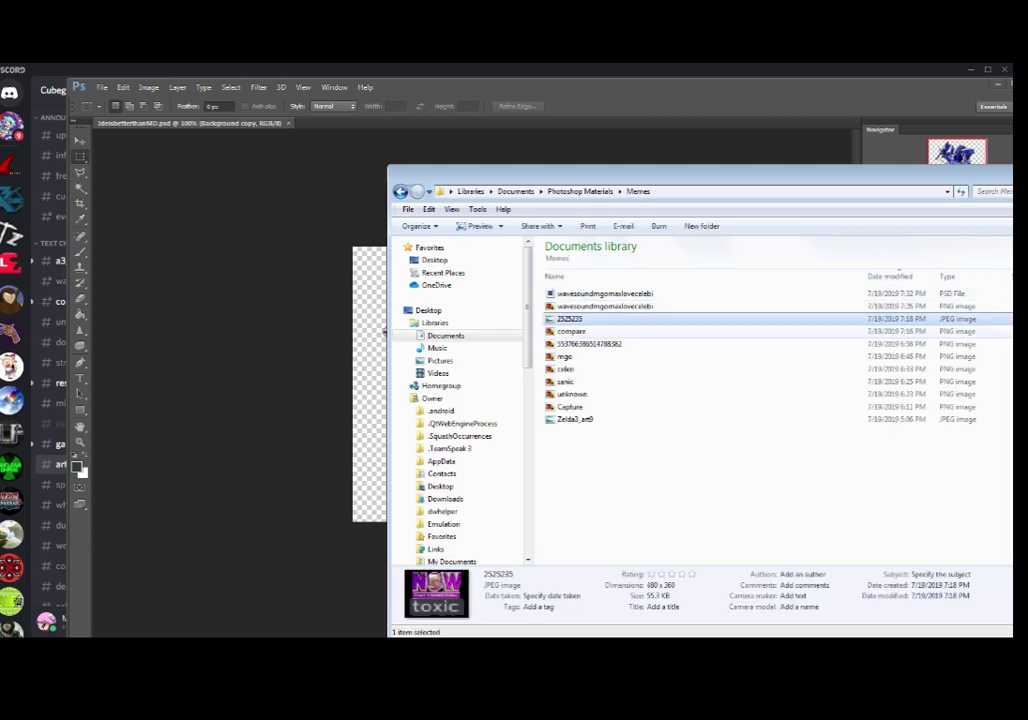
key(Down)
key(Down)
key(Down)
key(Down)
key(Down)
key(Down)
key(Up)
key(Up)
key(Up)
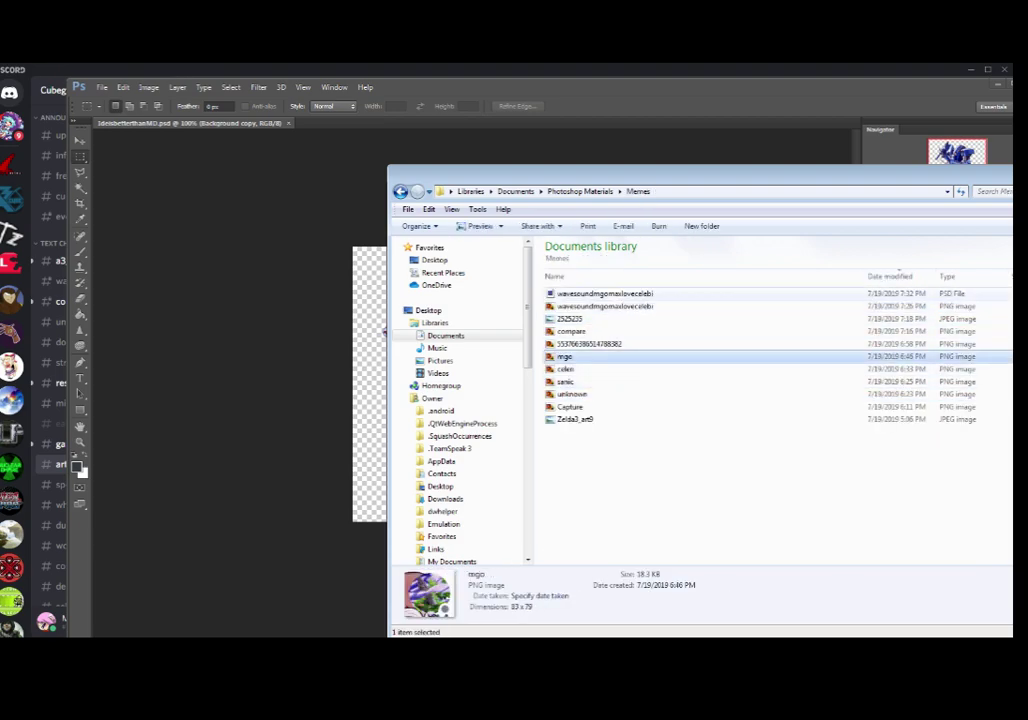
key(Home)
key(BackSpace)
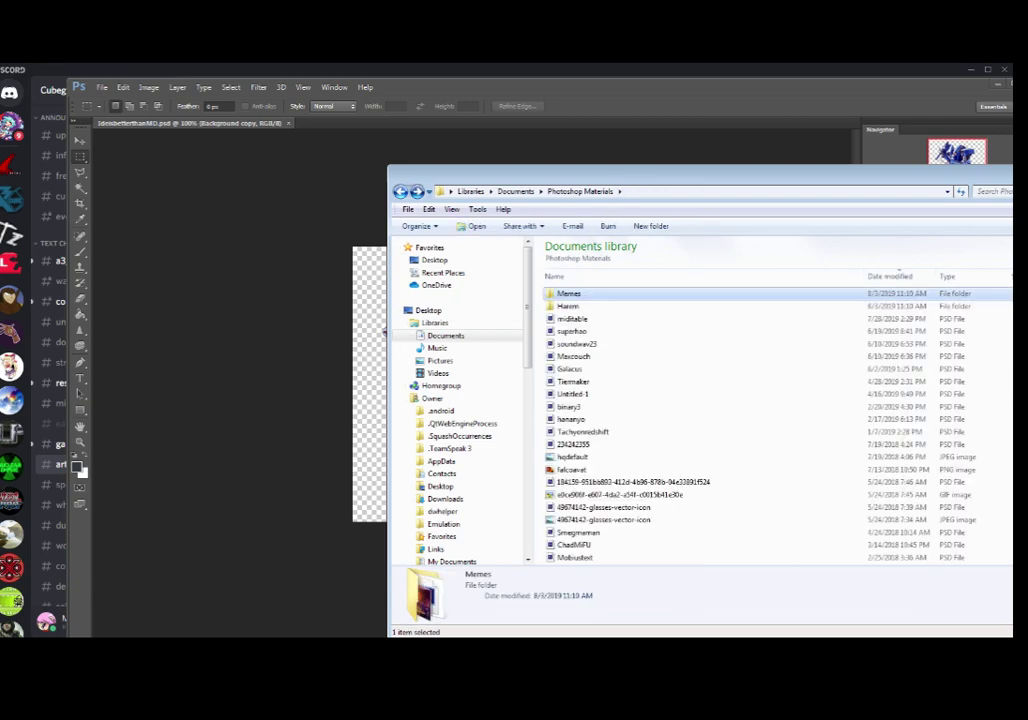
key(BackSpace)
scroll(700, 420, down, 4)
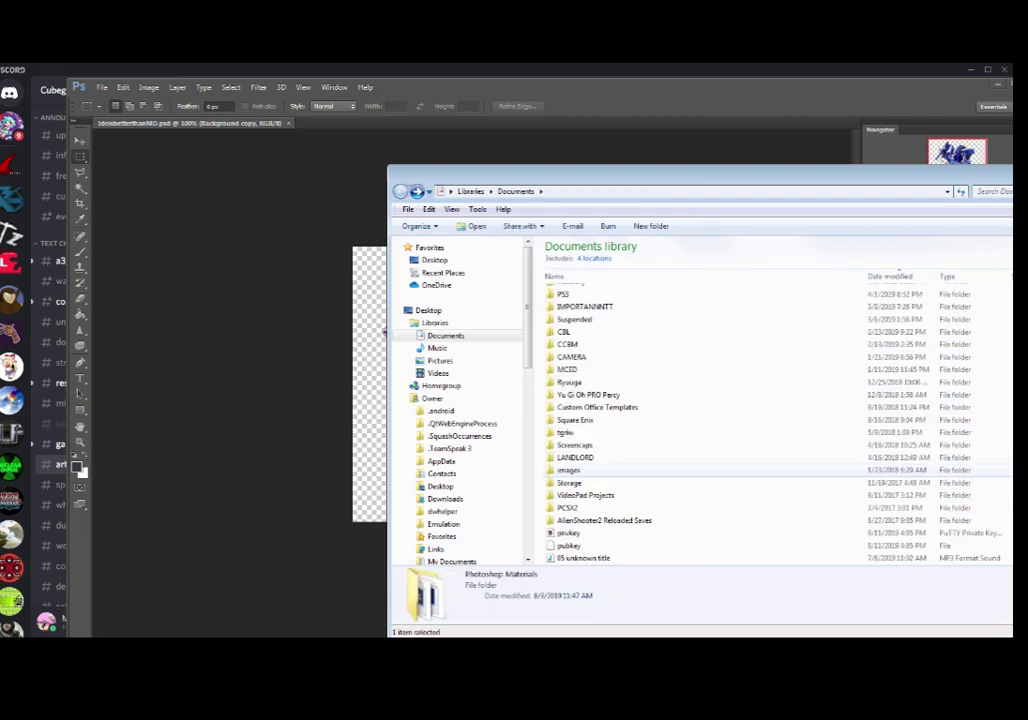
scroll(700, 420, up, 1)
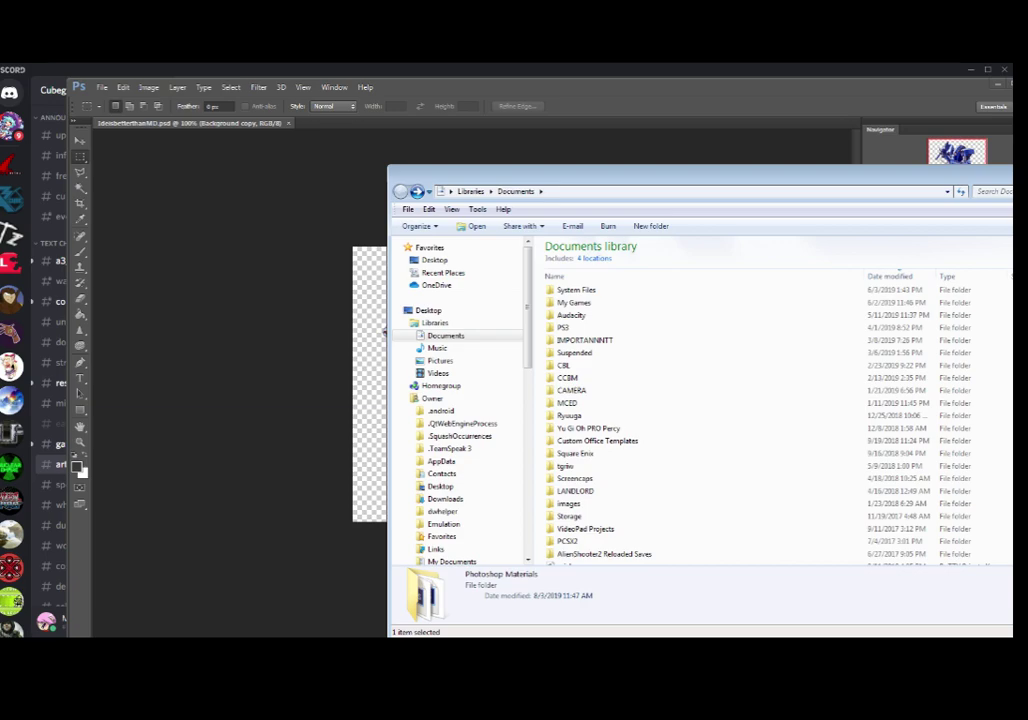
Step: Switch to Discord and send the messages "Goddman" and "Gotta do this the hard way" to the art_modding channel
click(92, 73)
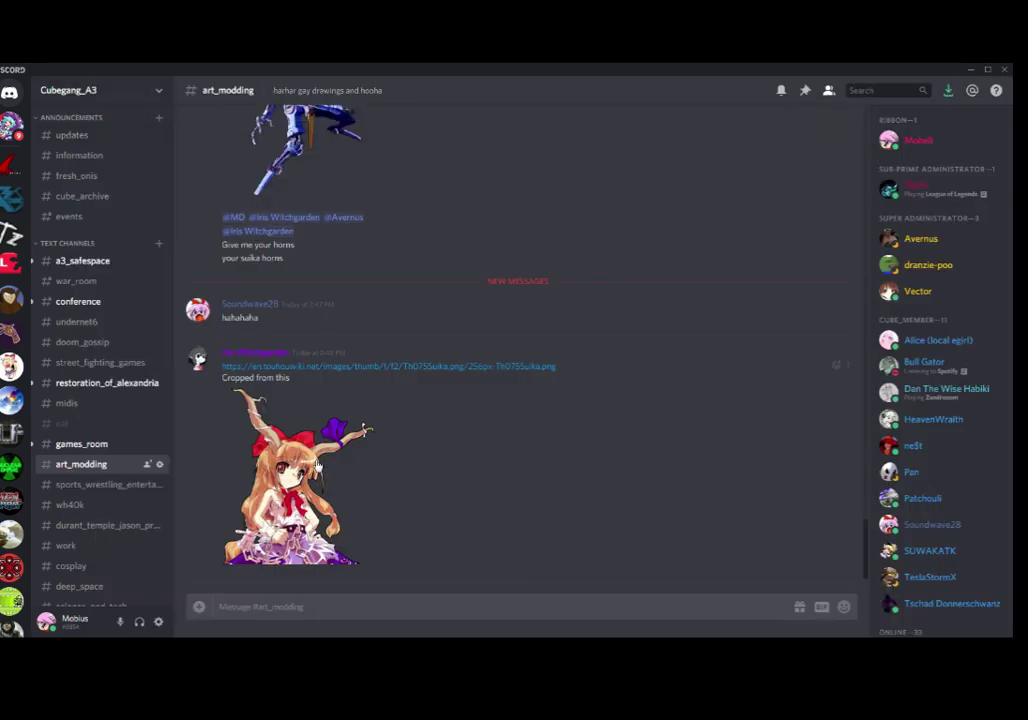
click(312, 604)
text(Goodie)
key(Return)
text(Gotta do)
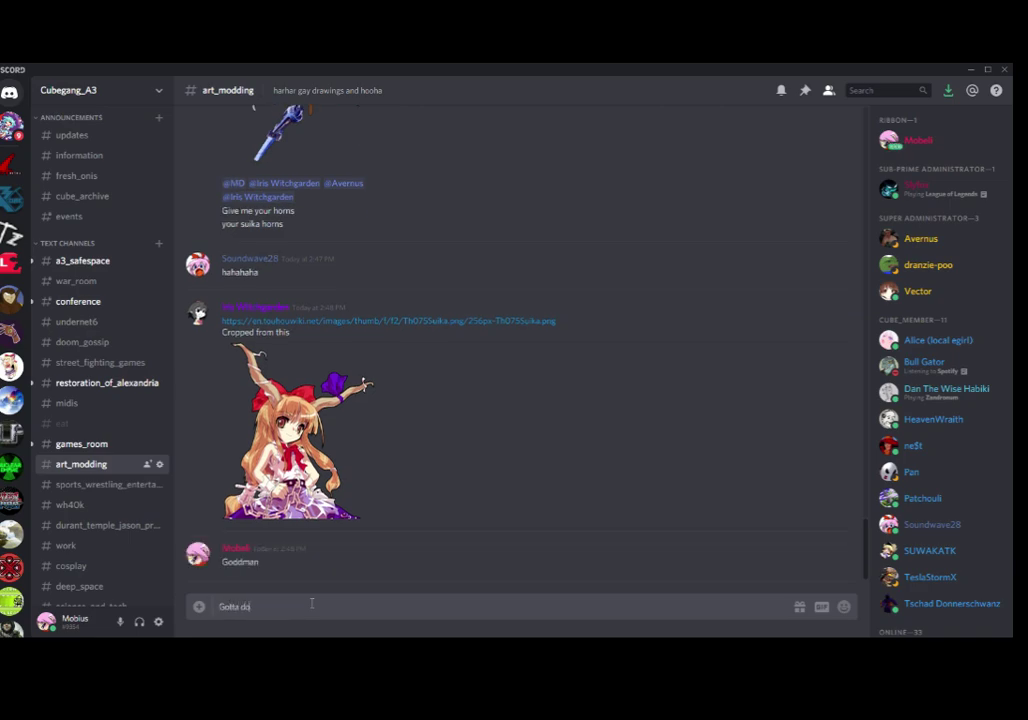
text( this the hard way)
key(Return)
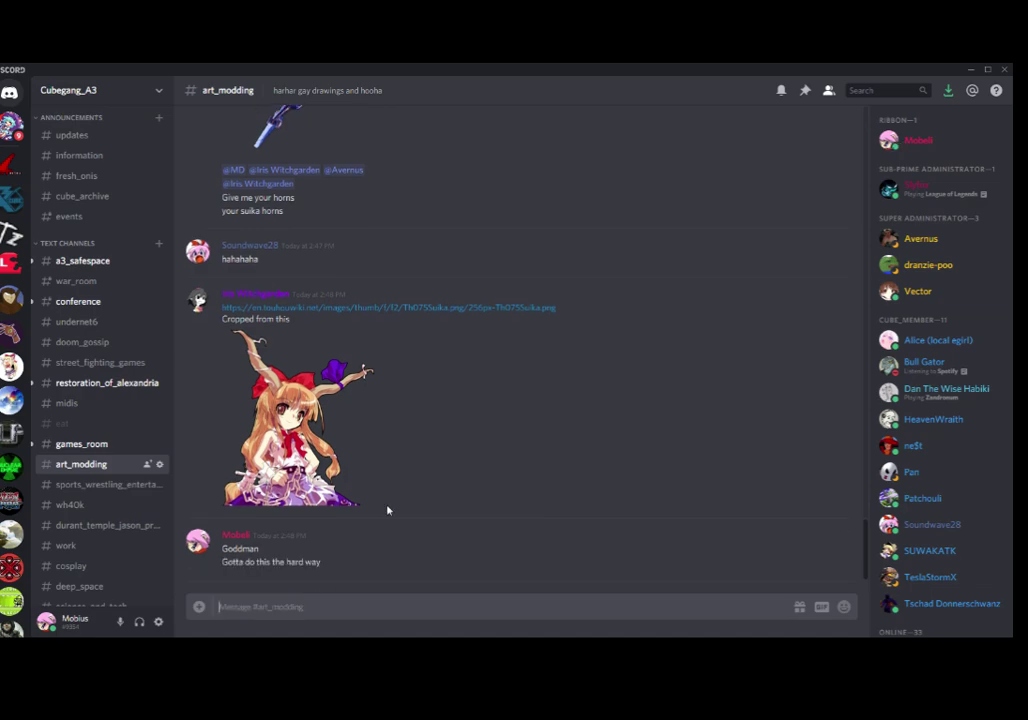
Step: Open the linked Suika image in Firefox, copy it and paste it into the robot document in Photoshop
click(226, 360)
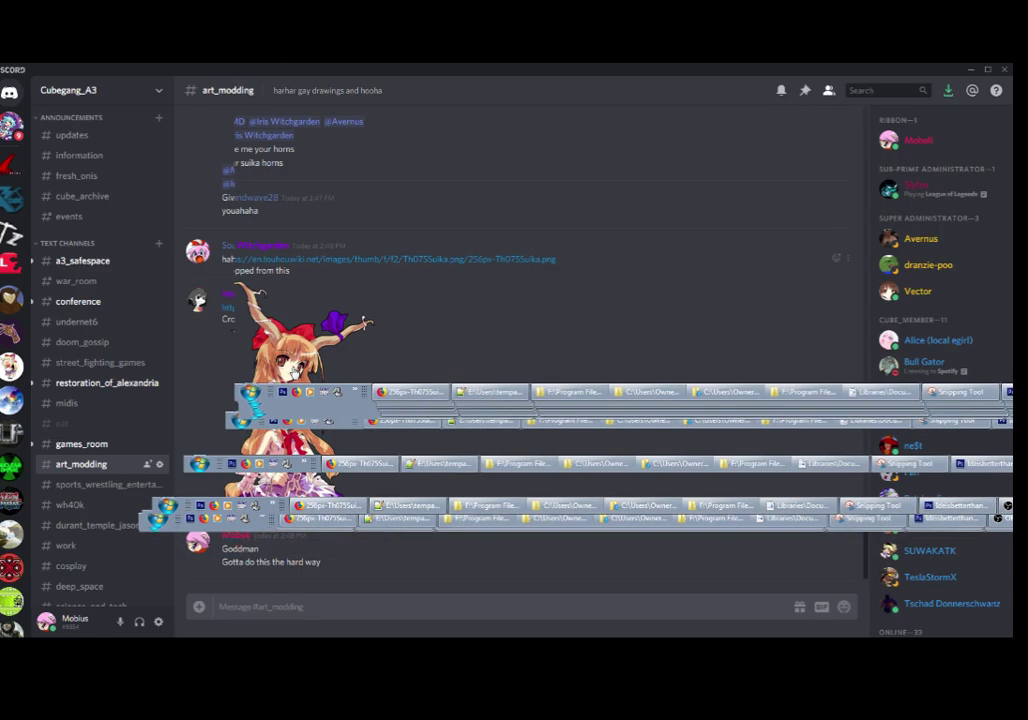
click(410, 392)
drag(760, 20, 482, 59)
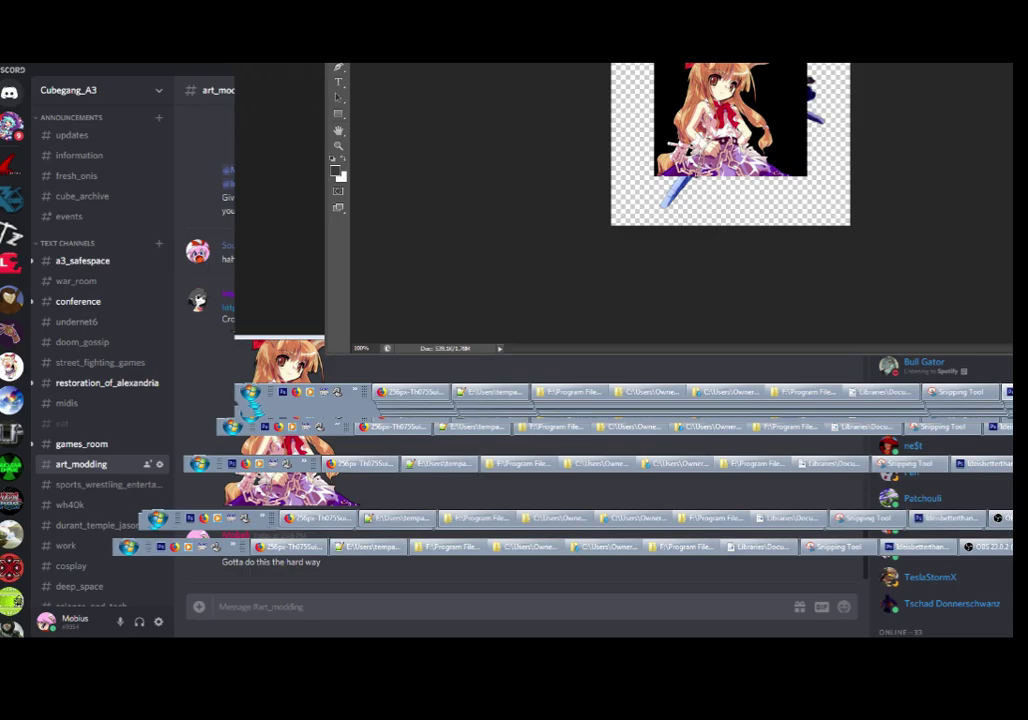
Step: Delete the character's body and the middle of the head from the pasted image, keeping the areas around both horns
scroll(730, 95, up, 5)
scroll(730, 88, down, 2)
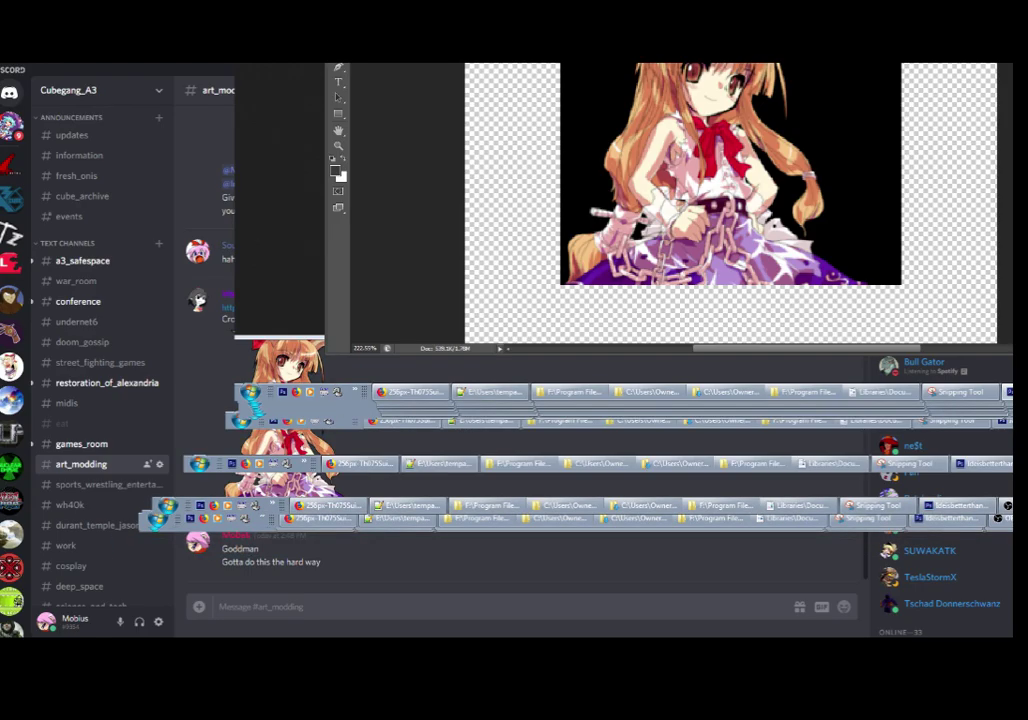
drag(597, 67, 881, 300)
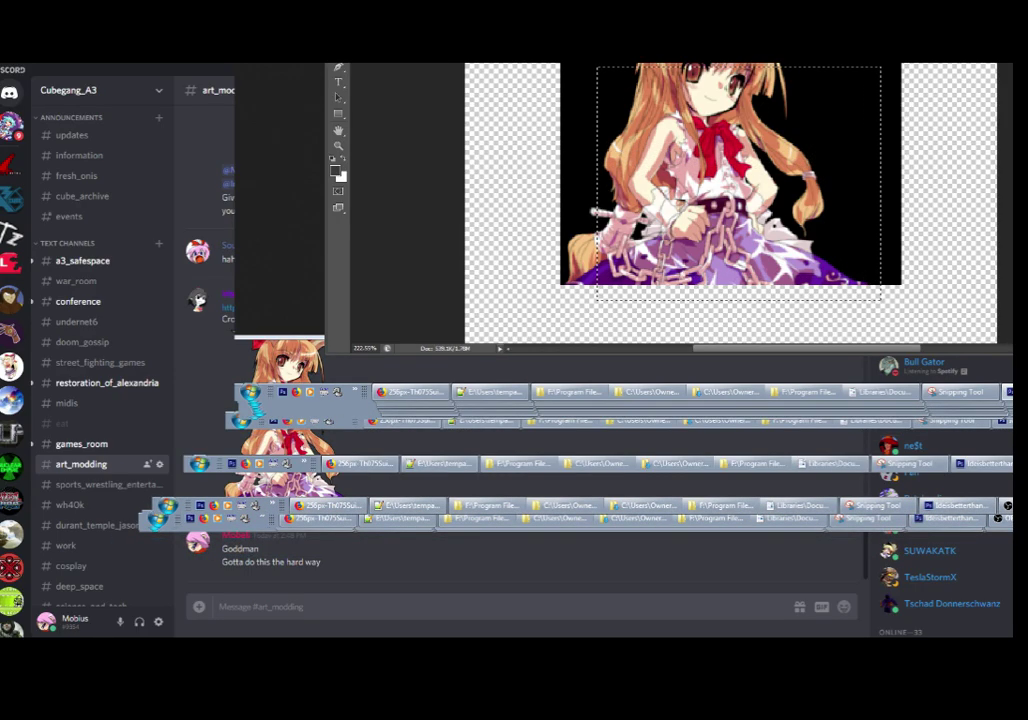
mouse_move(527, 66)
mouse_down()
mouse_move(605, 135)
mouse_move(877, 163)
mouse_move(915, 323)
mouse_up()
key(Delete)
drag(703, 64, 750, 100)
drag(690, 64, 748, 148)
key(ctrl+d)
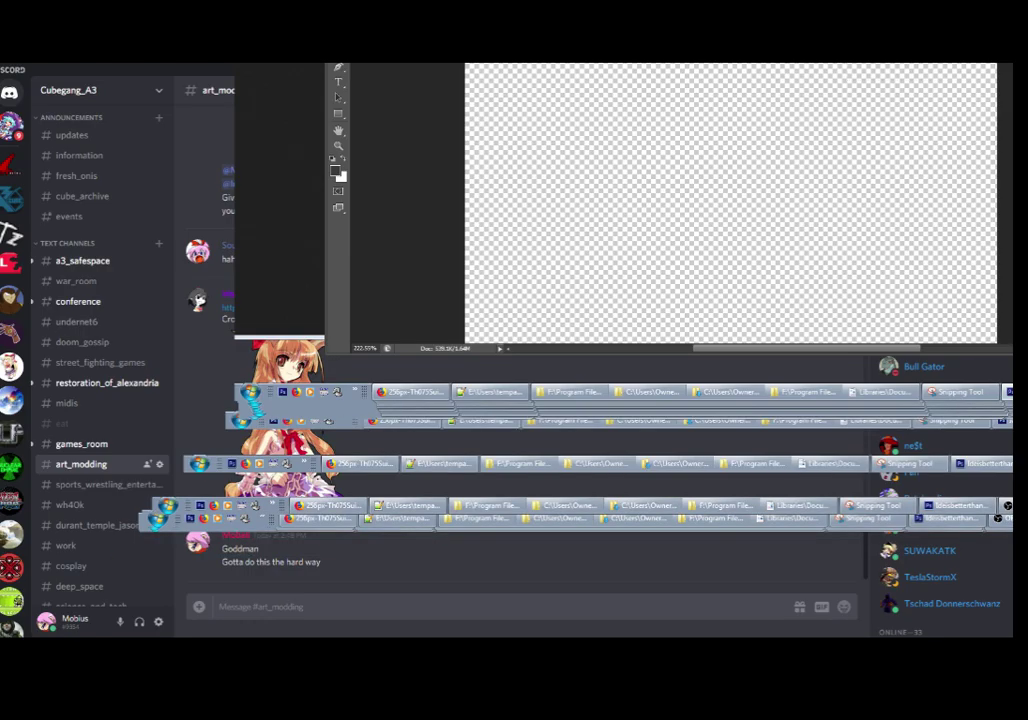
Step: Clear the remaining black background around the two horn pieces and delete it to transparency
drag(548, 77, 583, 64)
key(ctrl+v)
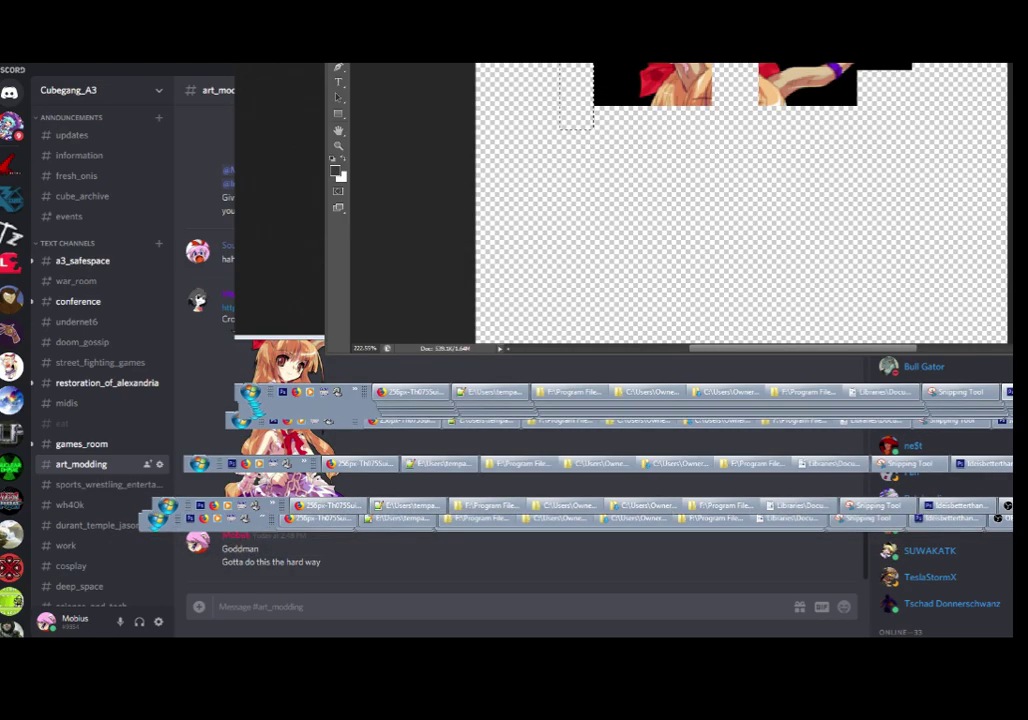
click(616, 88)
key(Delete)
key(ctrl+d)
click(832, 92)
key(Delete)
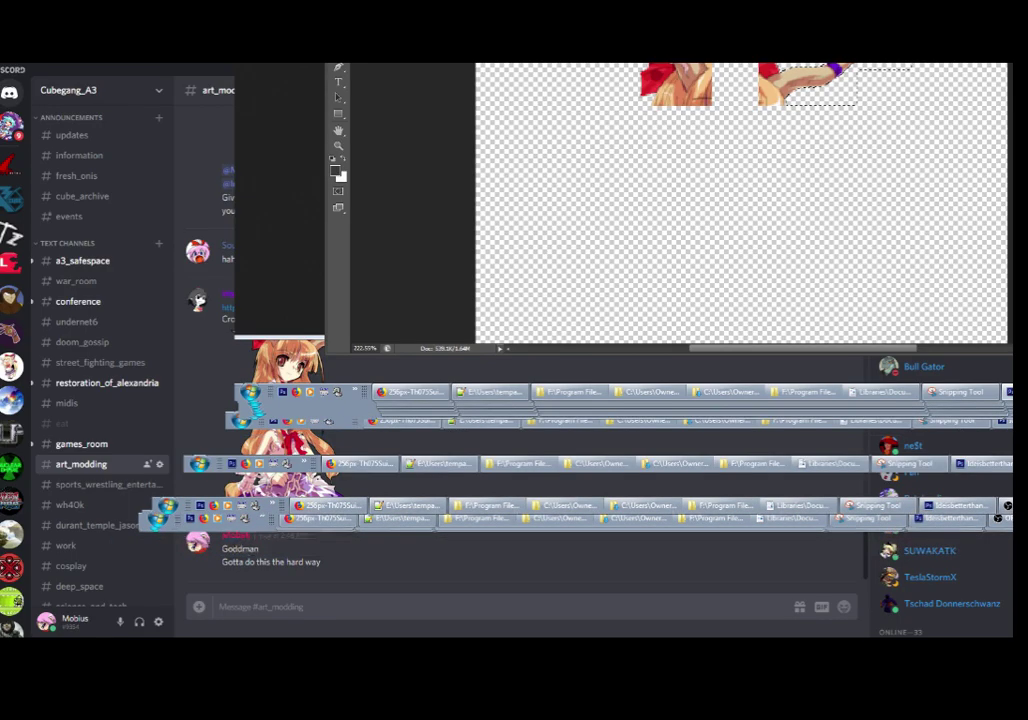
Step: Outline the hair and red bow around the base of the left horn, delete them and clear the selection
scroll(729, 88, up, 4)
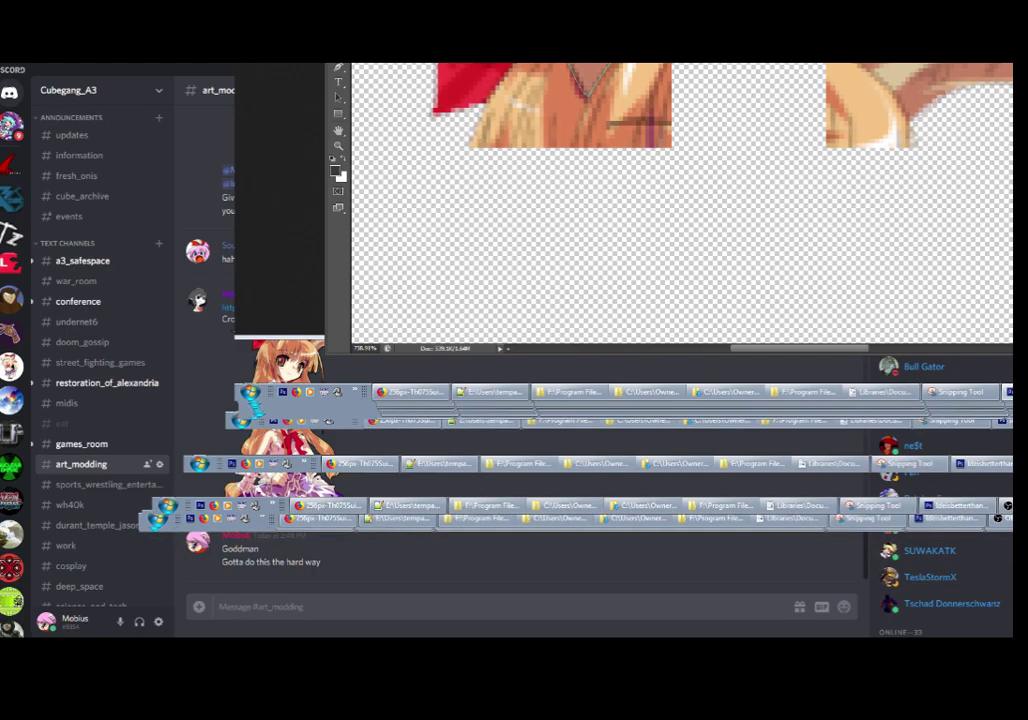
scroll(680, 200, up, 3)
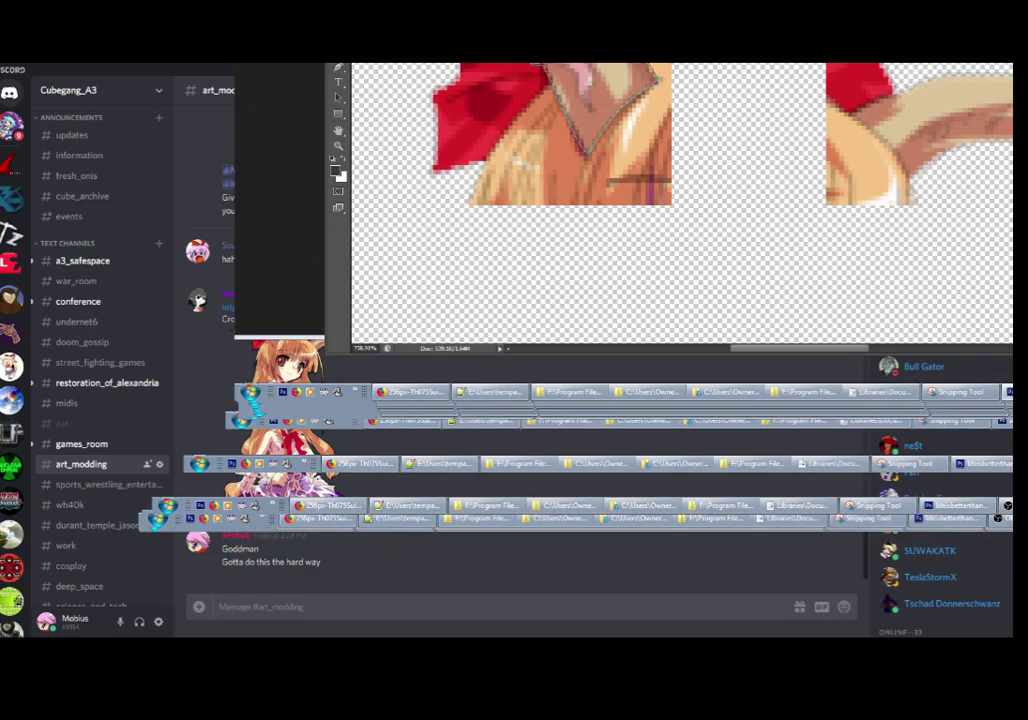
click(736, 97)
click(714, 233)
click(432, 234)
click(403, 126)
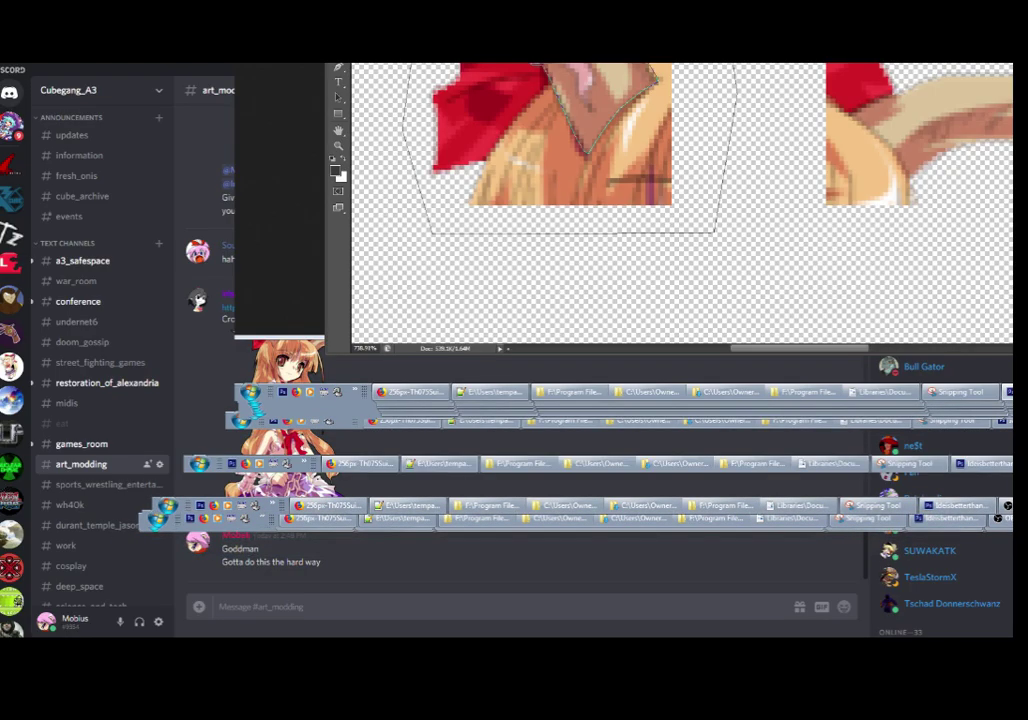
key(Return)
key(Delete)
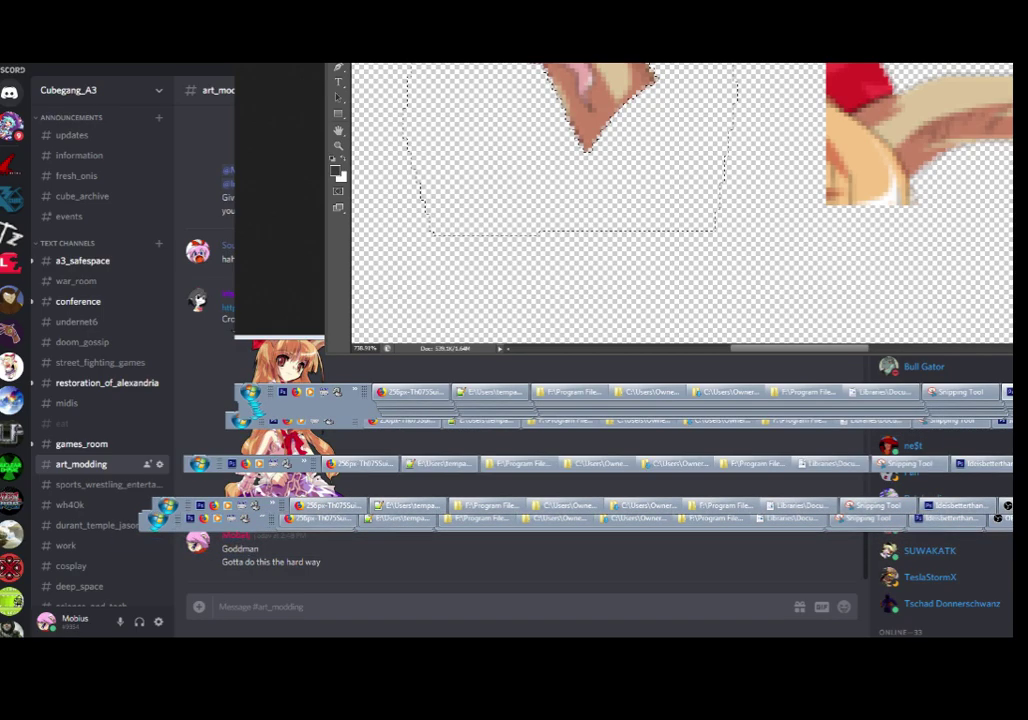
key(ctrl+d)
Step: Select the right horn along the edge of the bow and hair, and move it upward away from them
scroll(680, 200, up, 5)
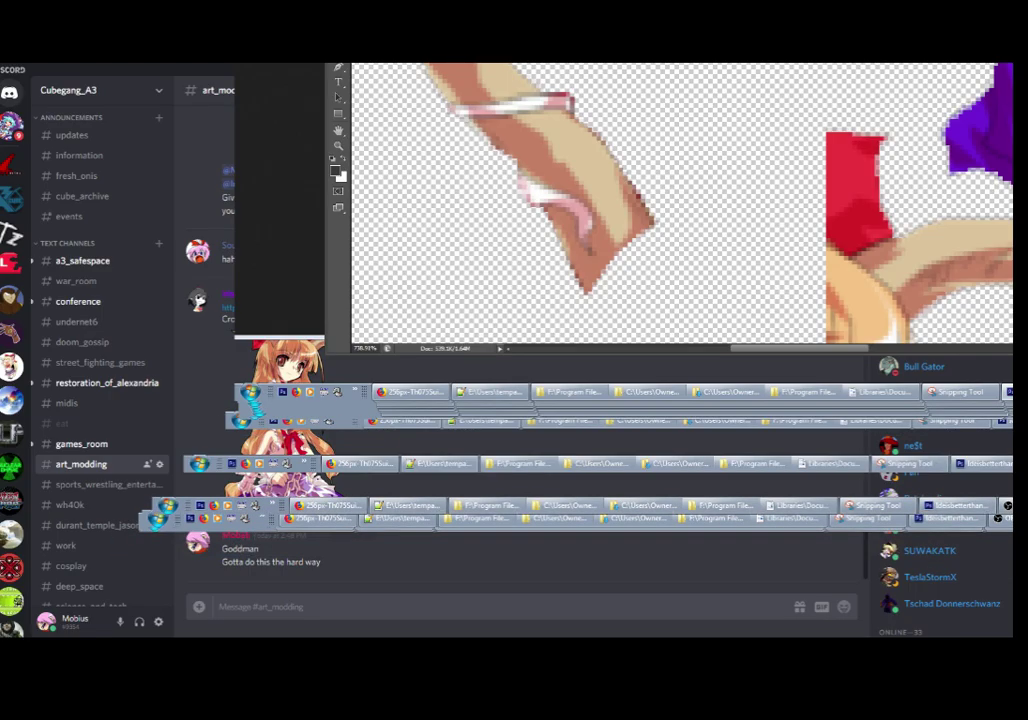
scroll(680, 200, down, 2)
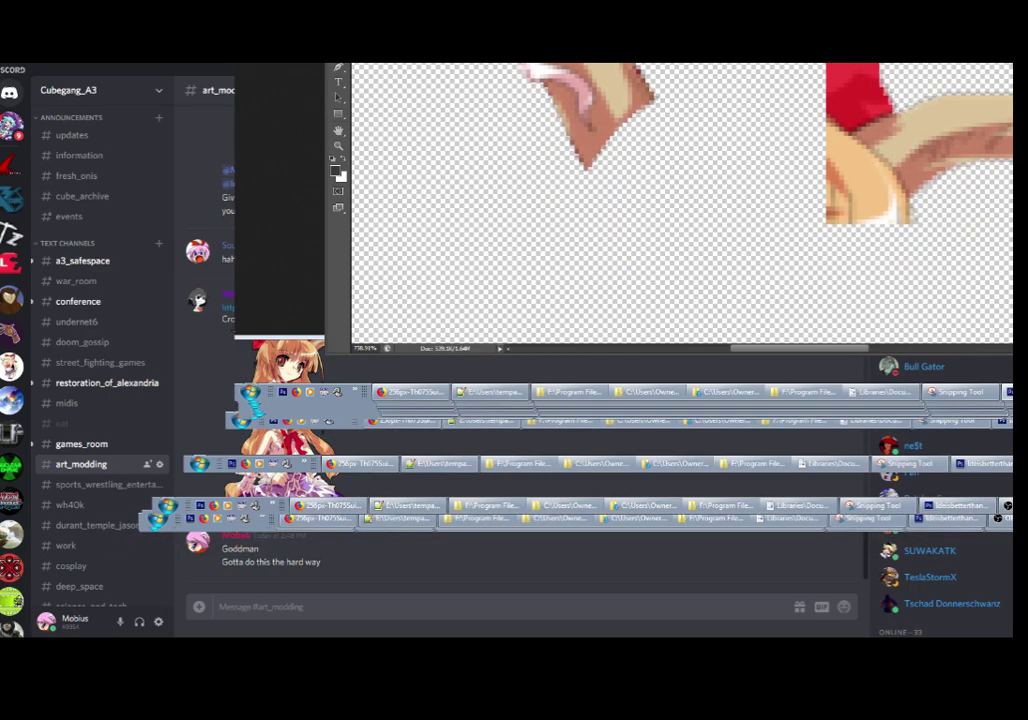
scroll(680, 200, right, 3)
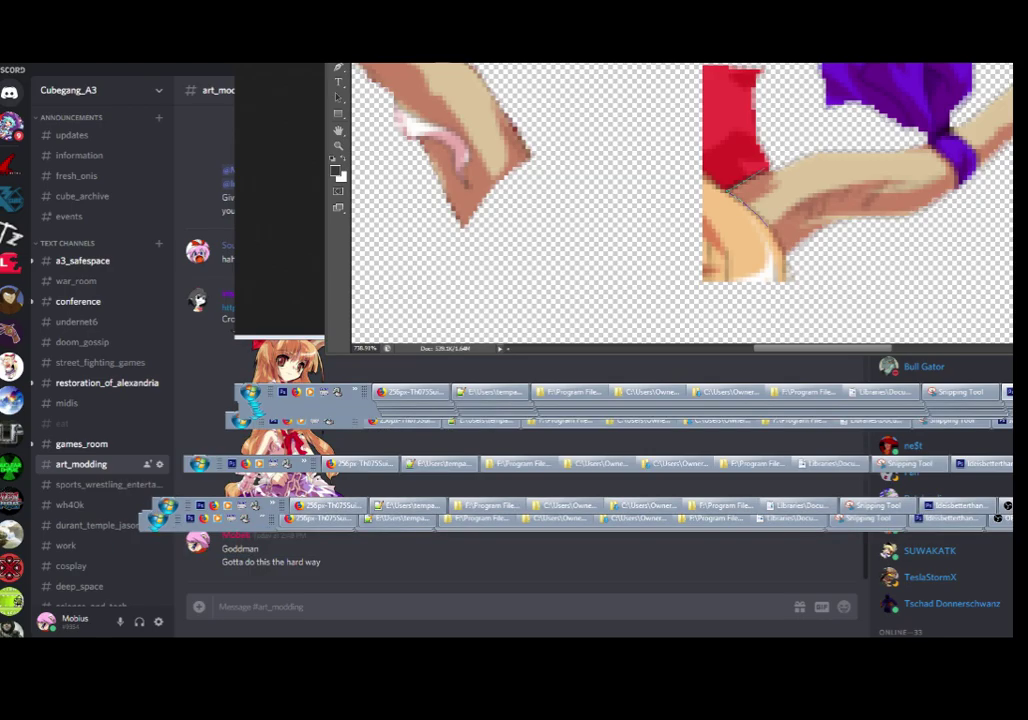
click(790, 264)
click(838, 264)
click(899, 129)
scroll(682, 202, left, 3)
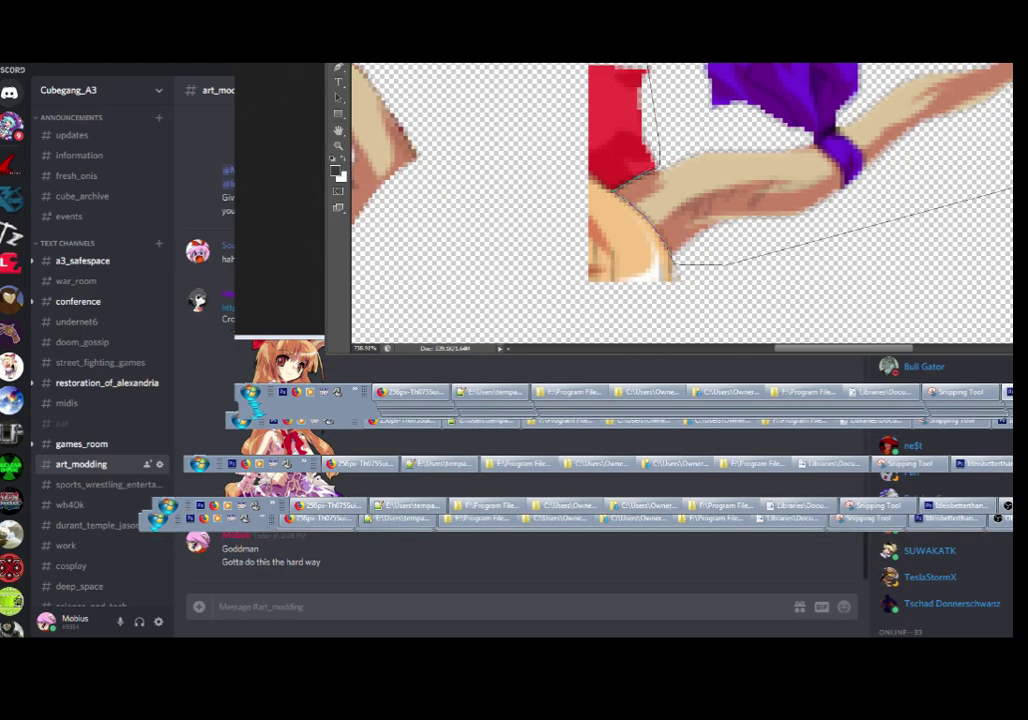
key(ctrl+Return)
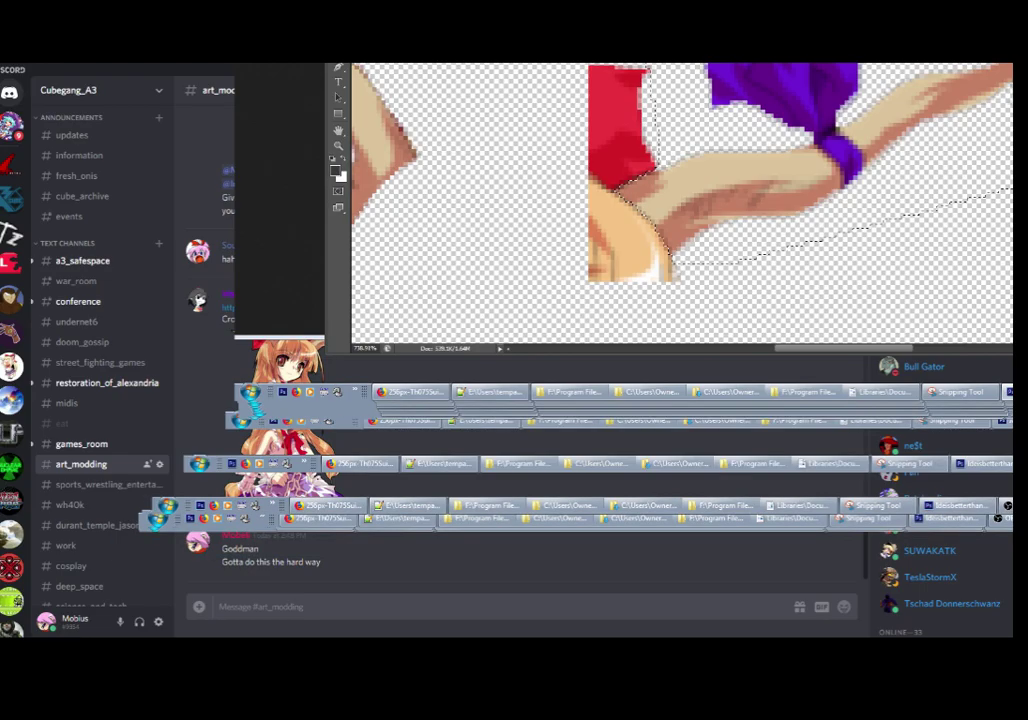
key(Delete)
key(alt+e)
key(ctrl+z)
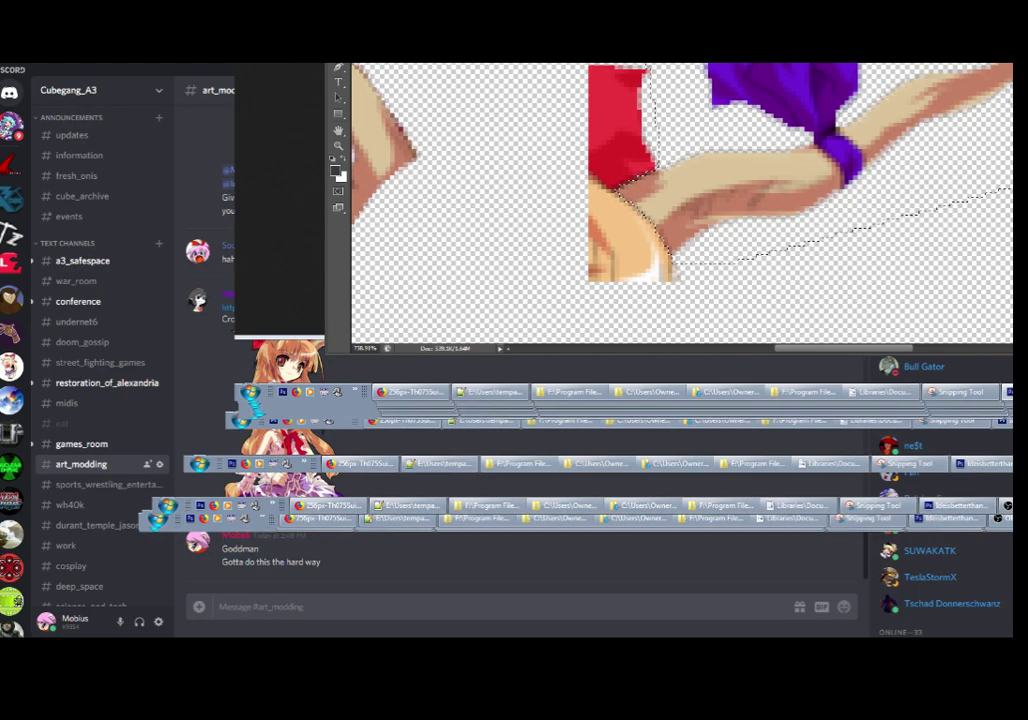
drag(740, 190, 778, 2)
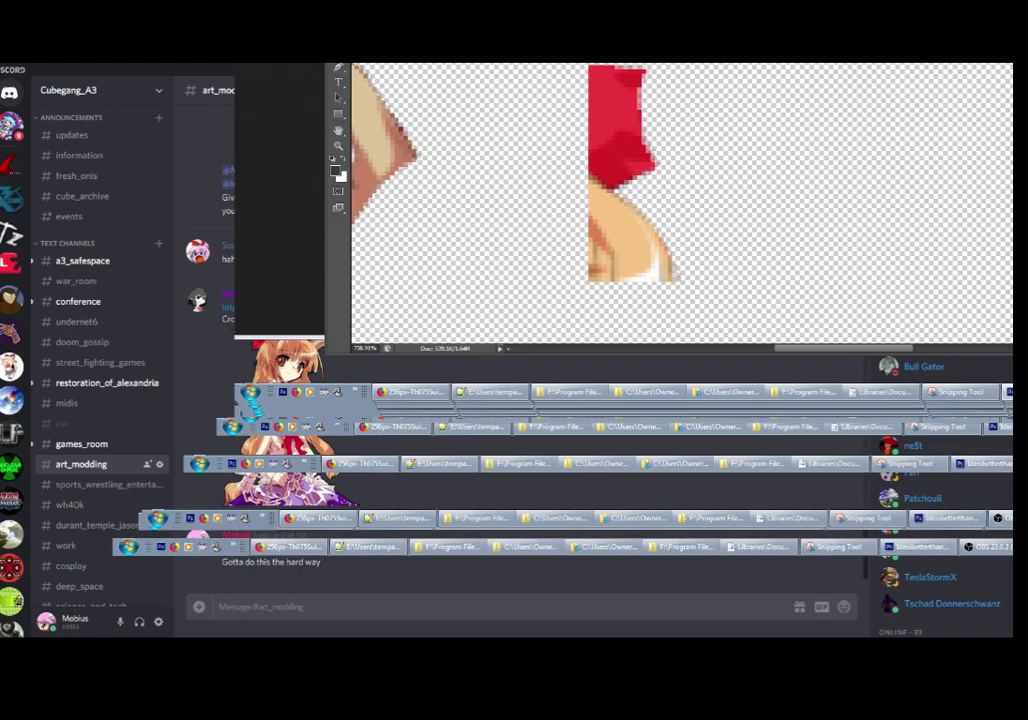
Step: Delete the leftover hair and red bow beside the right horn and clear the selection
mouse_move(540, 45)
mouse_down()
mouse_move(738, 281)
mouse_move(725, 308)
mouse_up()
key(Delete)
key(ctrl+d)
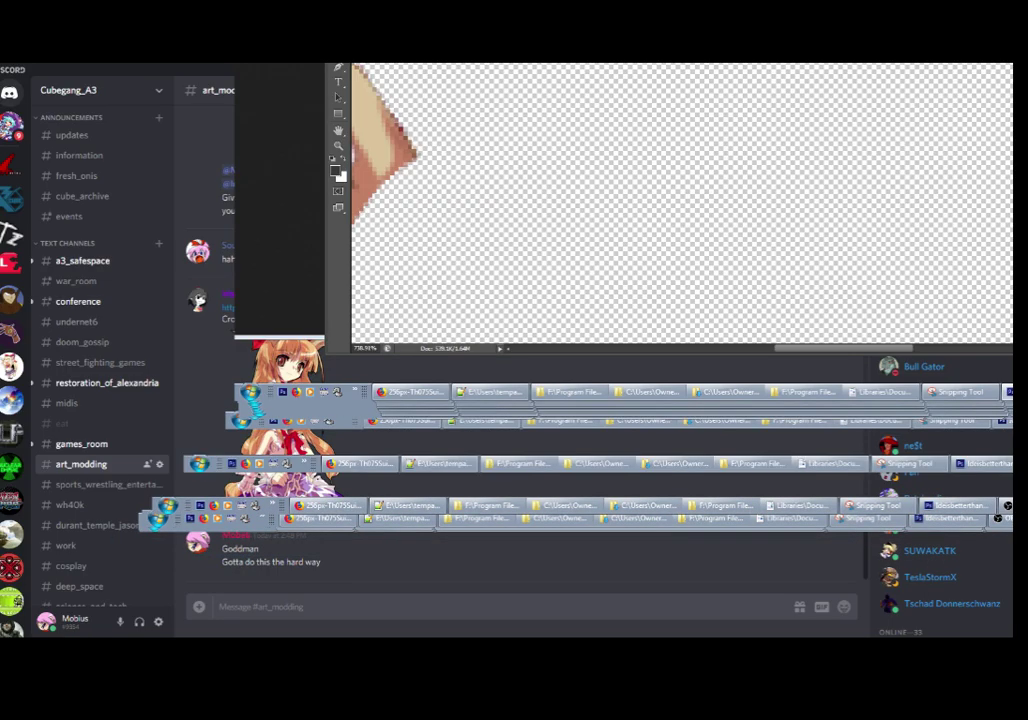
Step: Add a Stroke layer style to the cut-out horns with a size of 1
scroll(680, 200, down, 5)
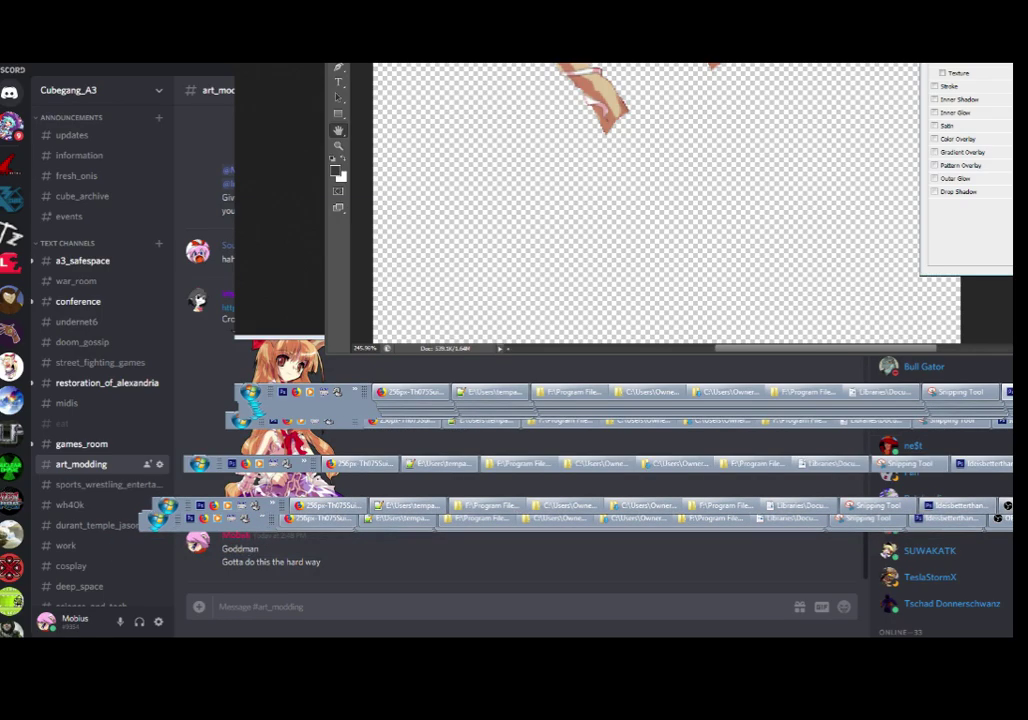
click(935, 86)
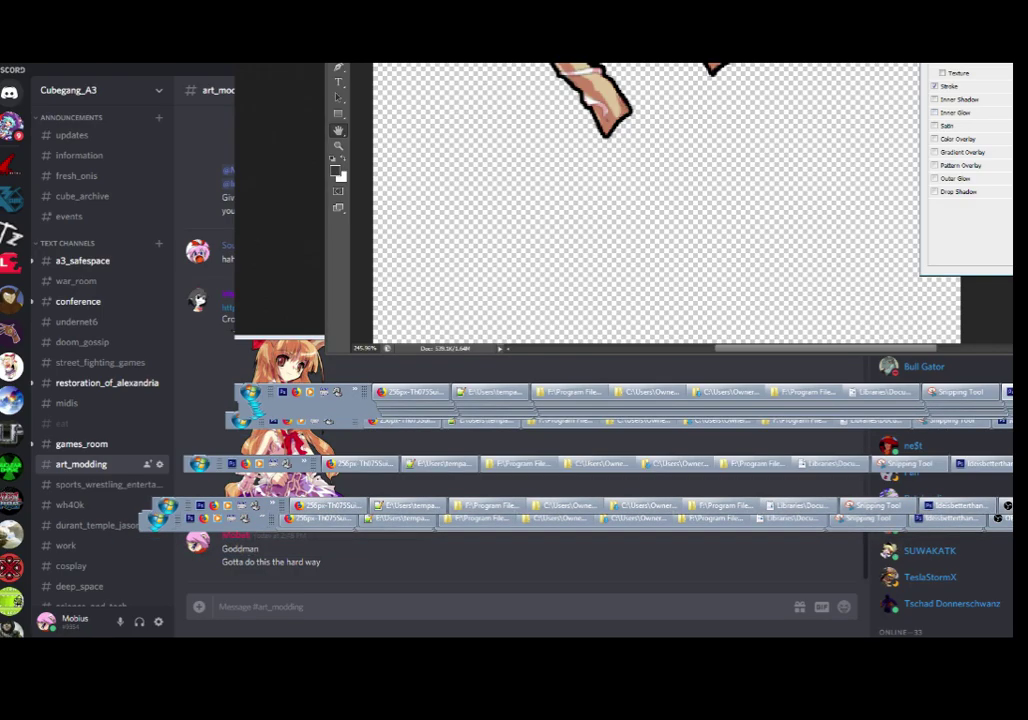
click(950, 86)
text(1)
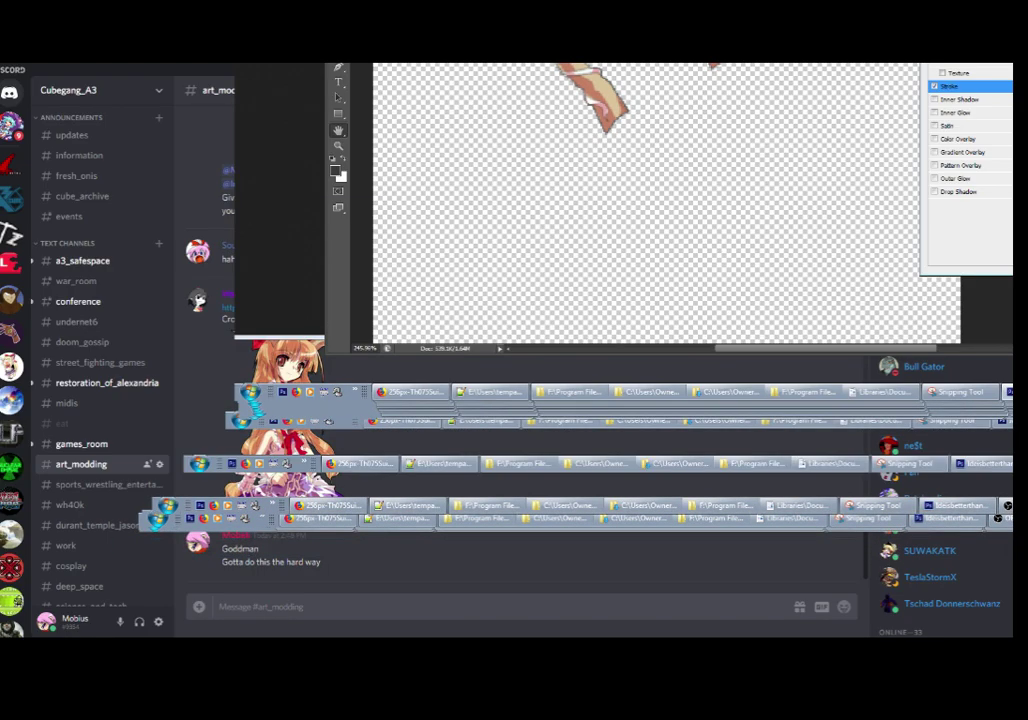
key(Return)
scroll(690, 200, down, 8)
scroll(706, 66, down, 2)
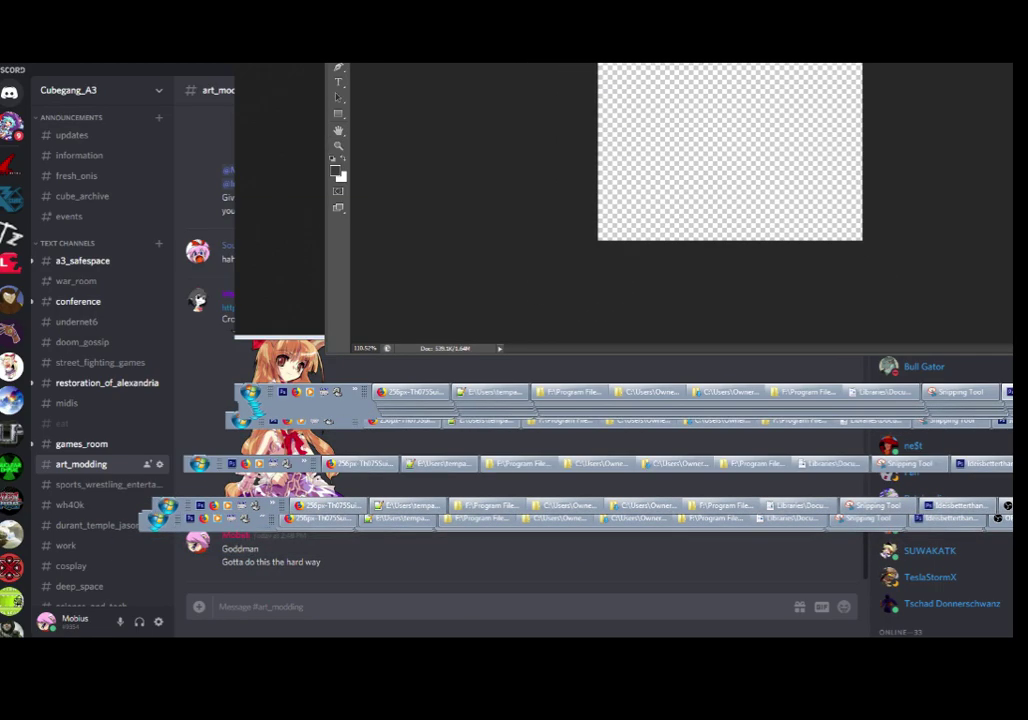
Step: Paste the tan horn piece with the purple bow into the robot image and move it downward over the robot's body
key(ctrl+z)
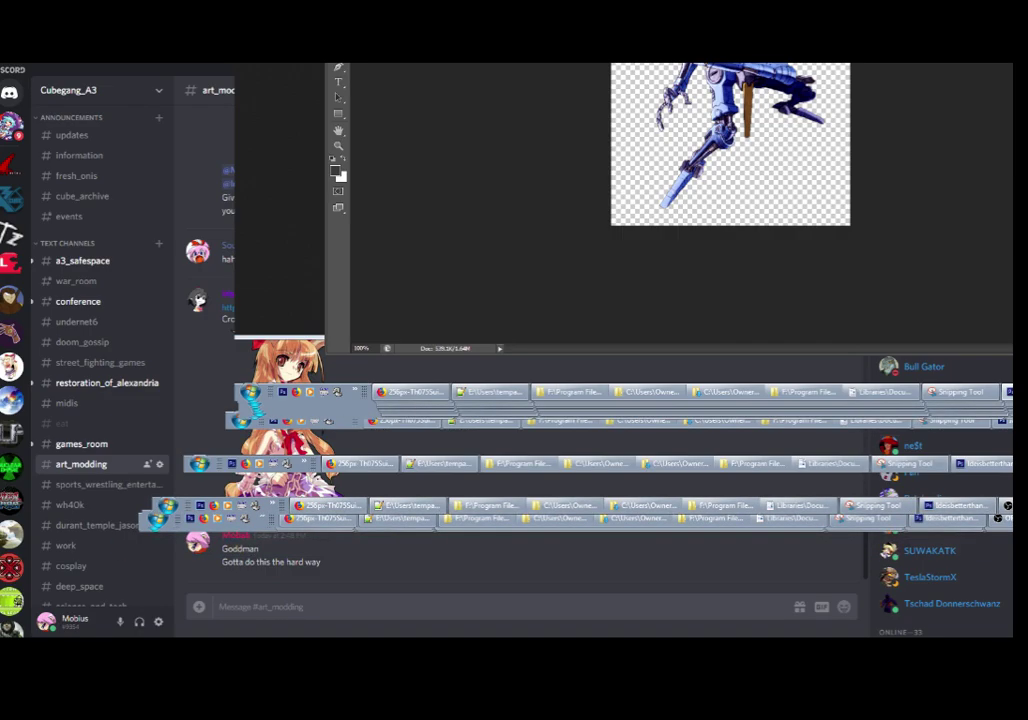
key(ctrl+z)
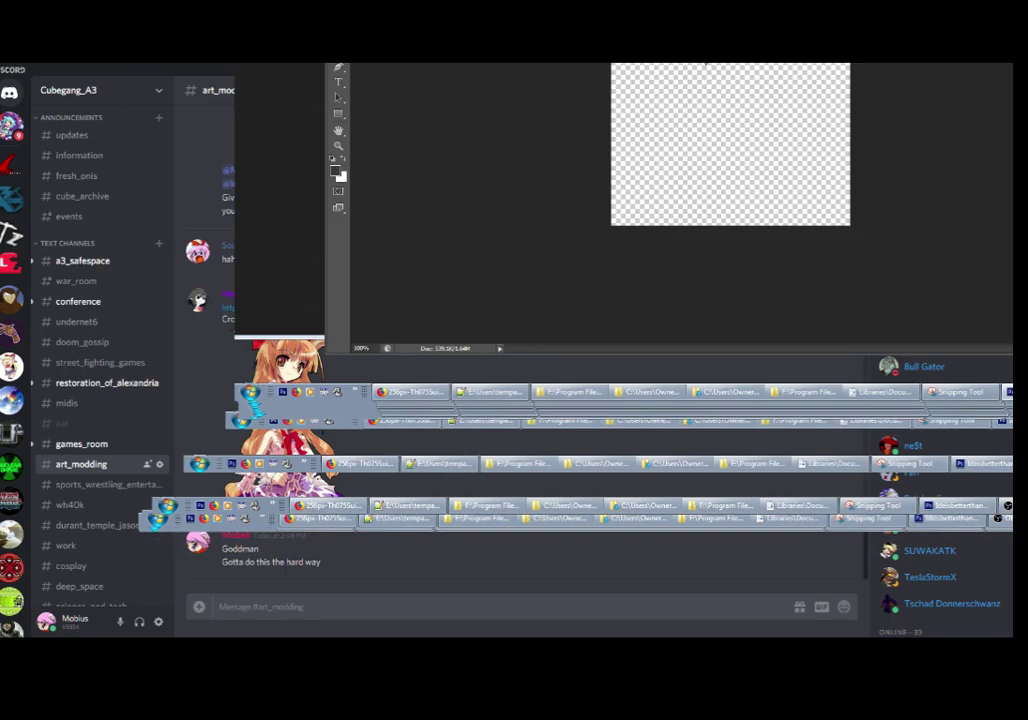
key(alt+e)
key(Escape)
key(alt+e)
key(Escape)
drag(766, 30, 767, 91)
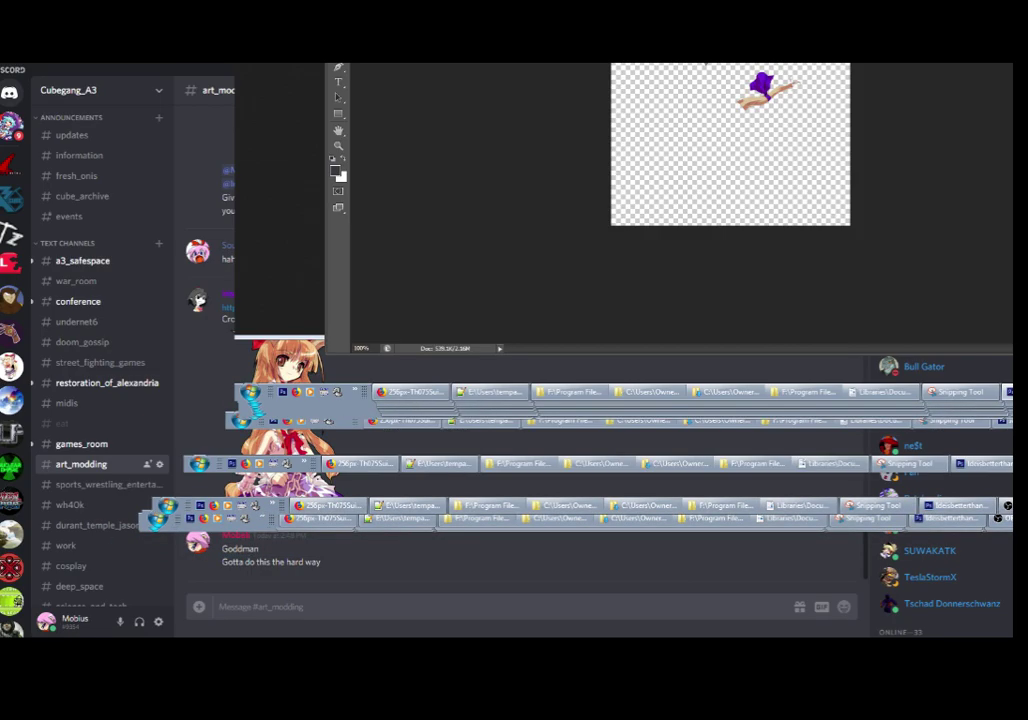
key(ctrl+v)
Step: Shift the robot cutout slightly to the right beneath the pasted horn and purple bow
mouse_move(715, 131)
mouse_down()
mouse_move(722, 80)
mouse_move(715, 137)
mouse_up()
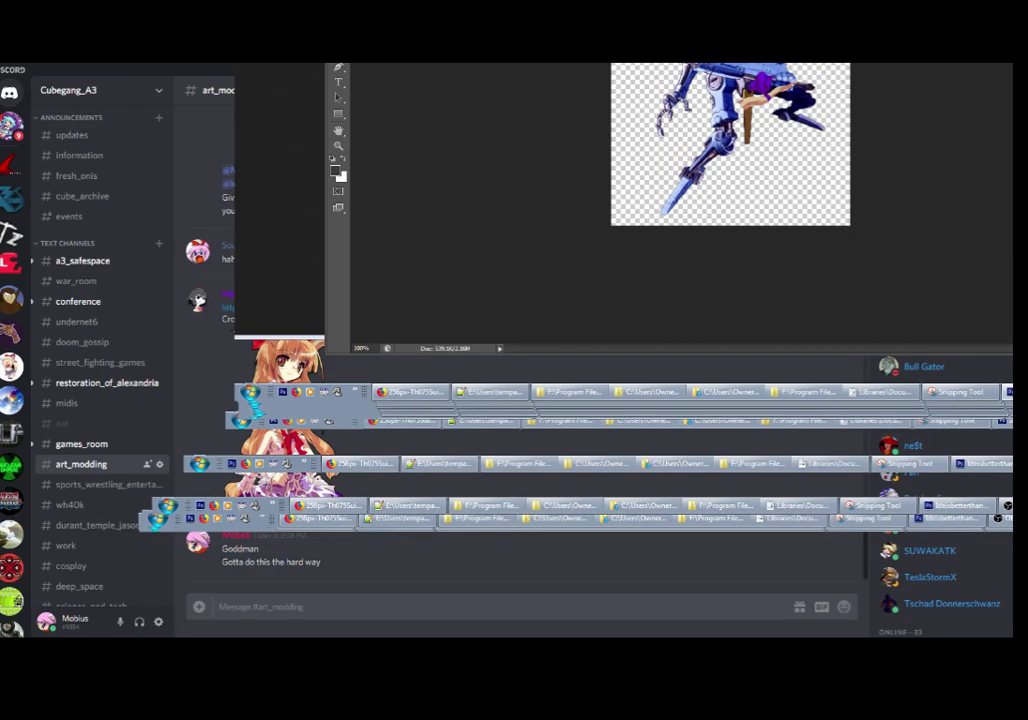
key(ctrl+z)
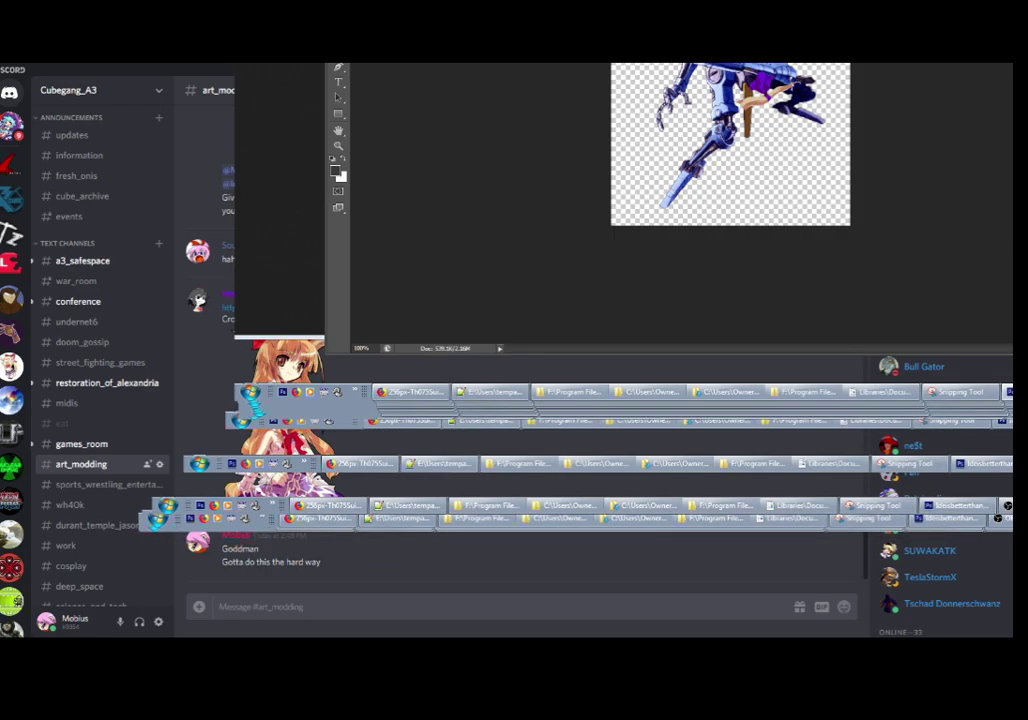
scroll(731, 130, up, 5)
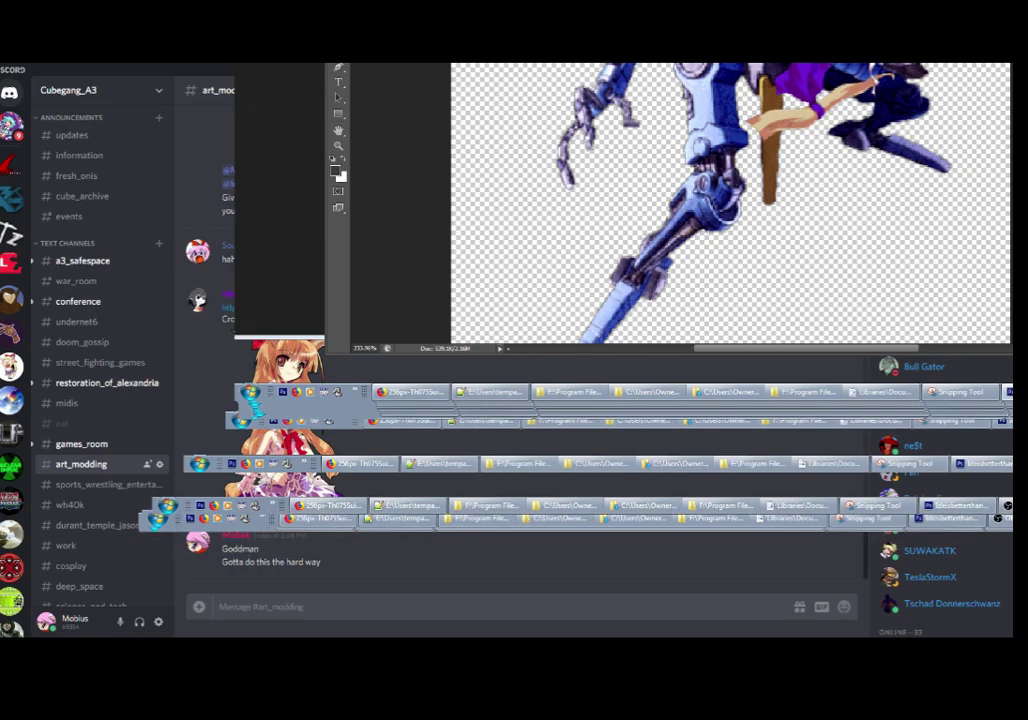
scroll(730, 200, up, 2)
scroll(730, 200, left, 3)
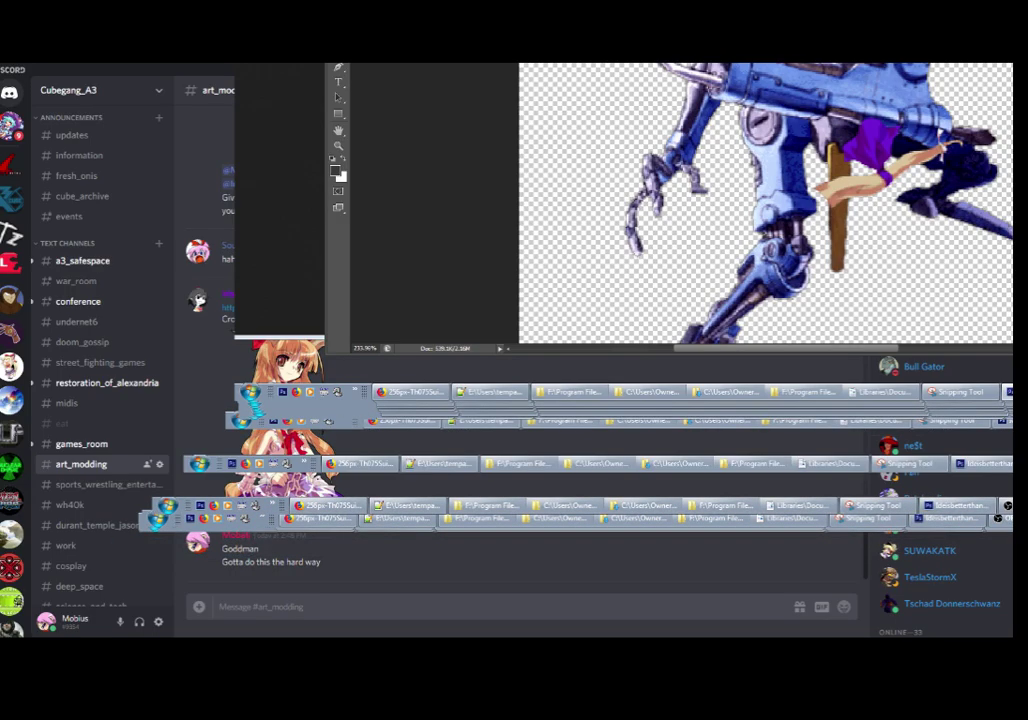
scroll(730, 200, up, 2)
scroll(800, 200, down, 5)
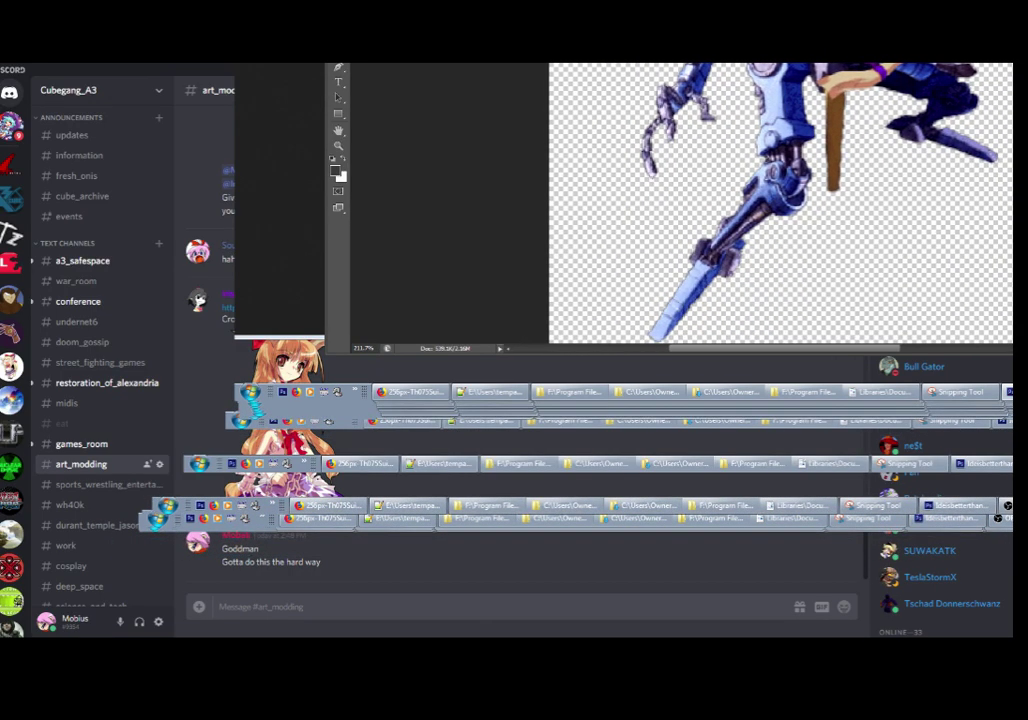
drag(780, 130, 783, 130)
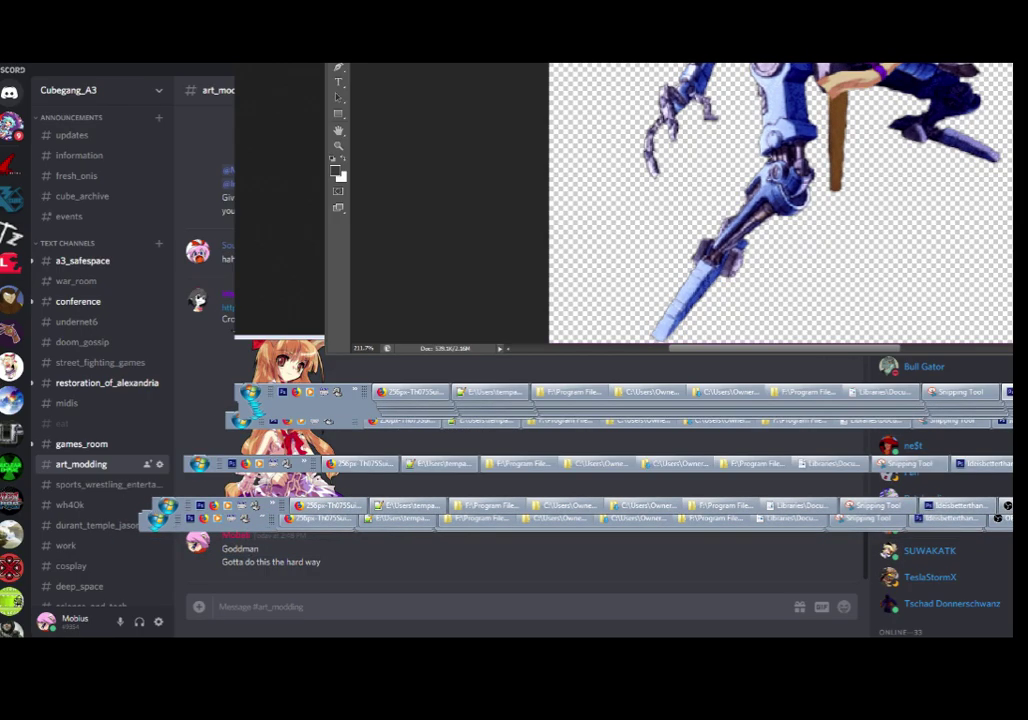
scroll(780, 200, up, 3)
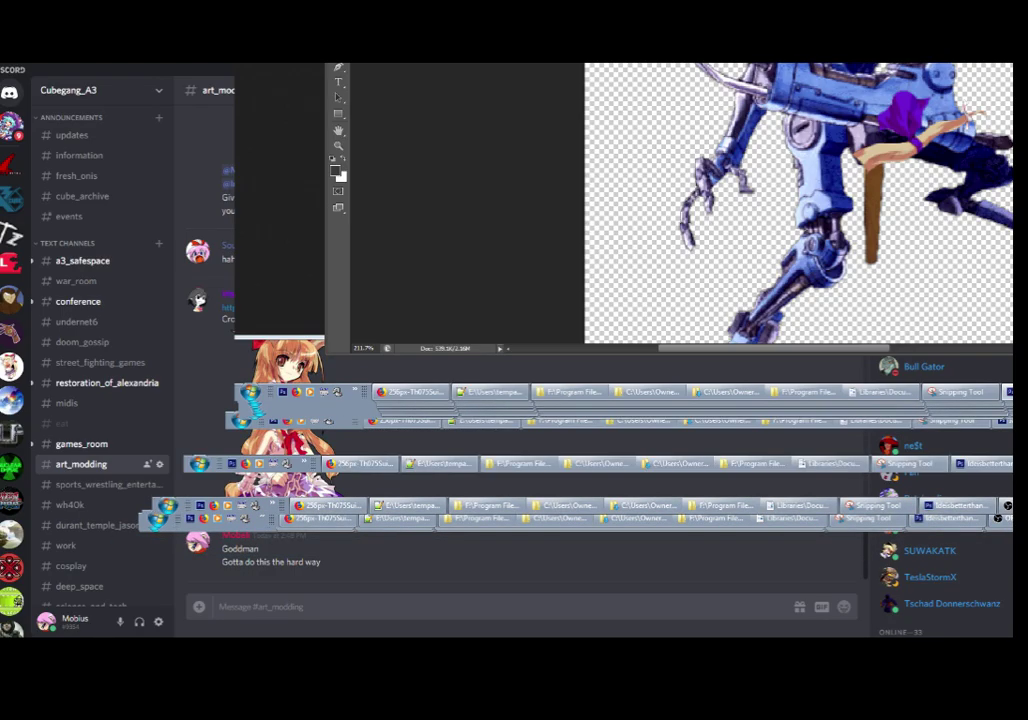
key(alt+e)
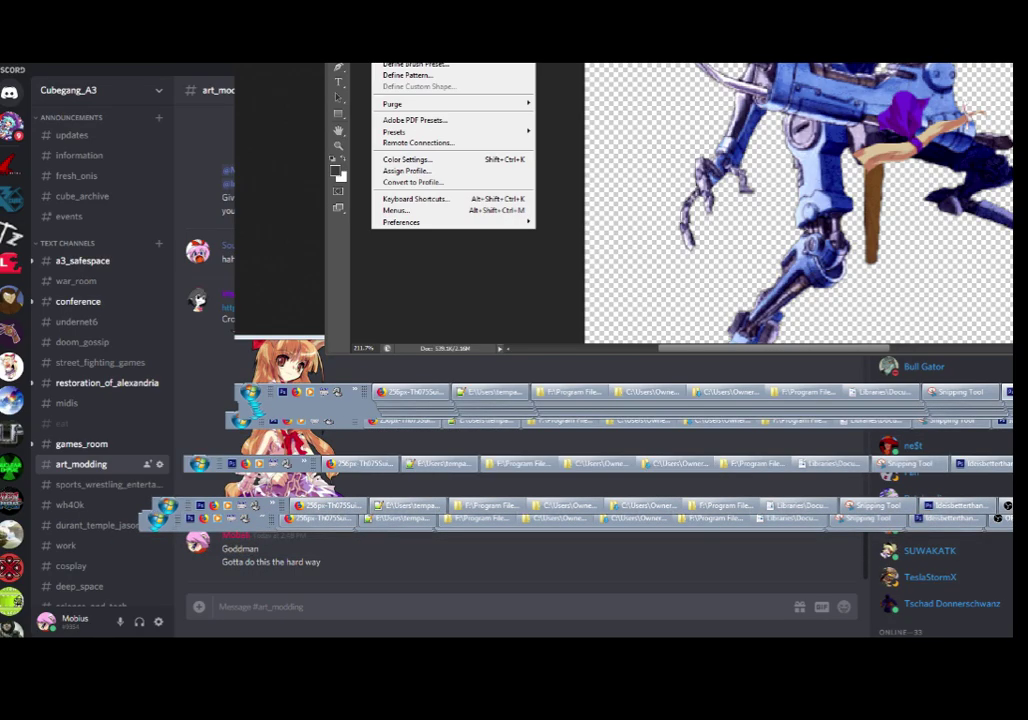
mouse_move(405, 24)
key(Down)
key(Down)
key(Down)
key(Down)
key(Down)
key(Down)
key(Down)
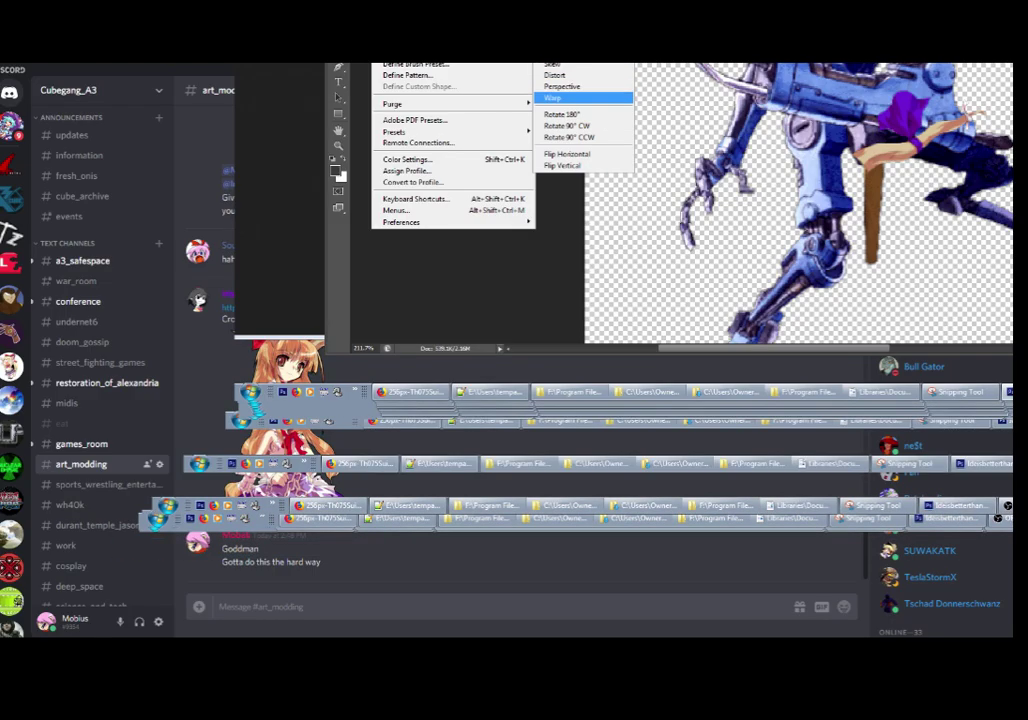
key(Up)
key(Up)
key(Up)
key(Up)
key(Up)
key(Escape)
key(Escape)
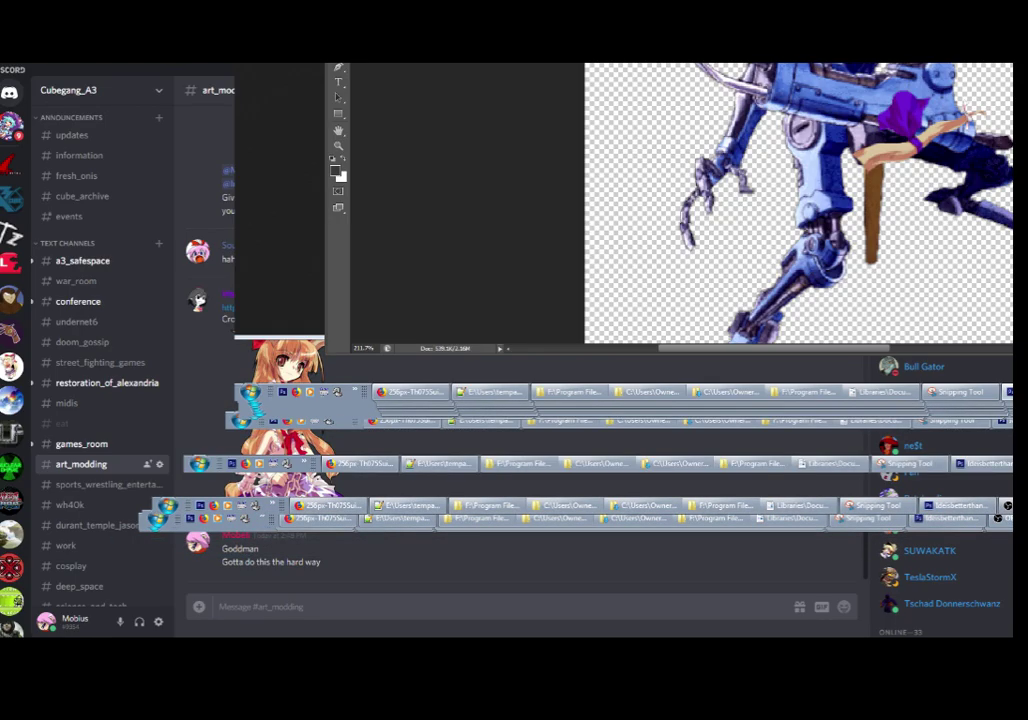
Step: Try the Rotate transform on the pasted horn and purple bow, and undo the last change
key(alt+e)
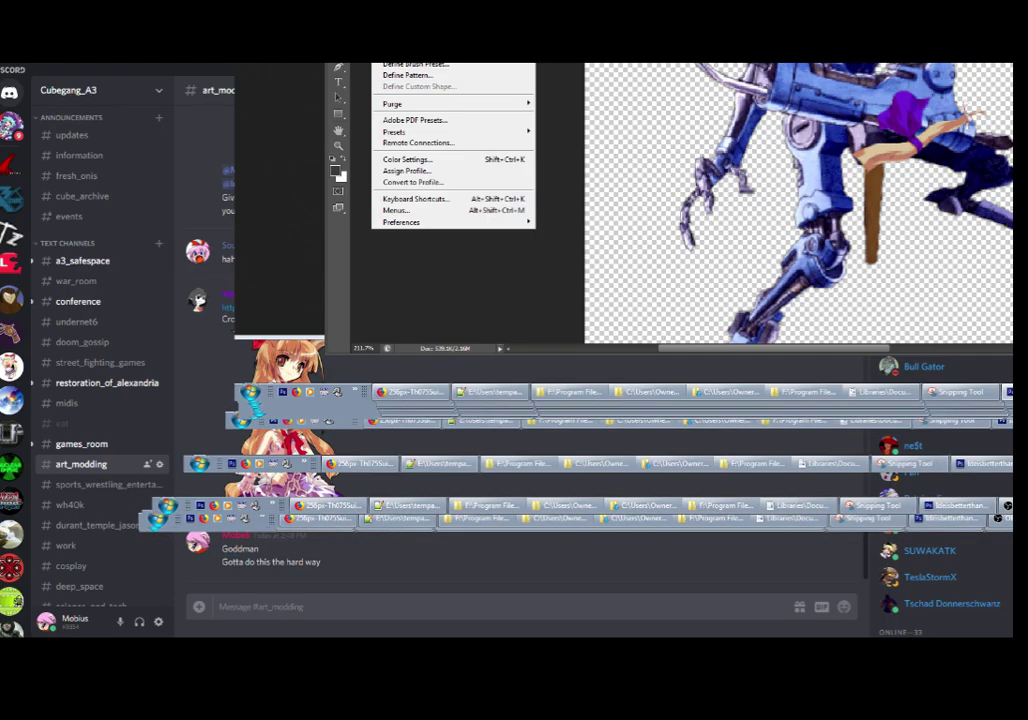
mouse_move(450, 24)
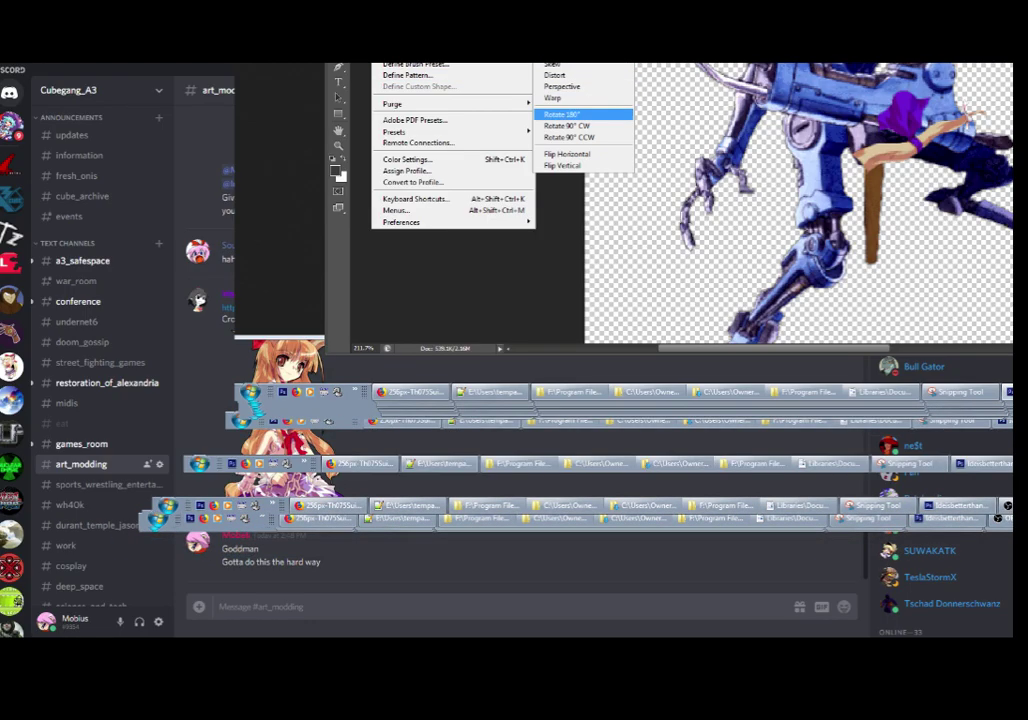
key(Up)
key(Up)
key(Up)
key(Up)
key(Up)
key(Return)
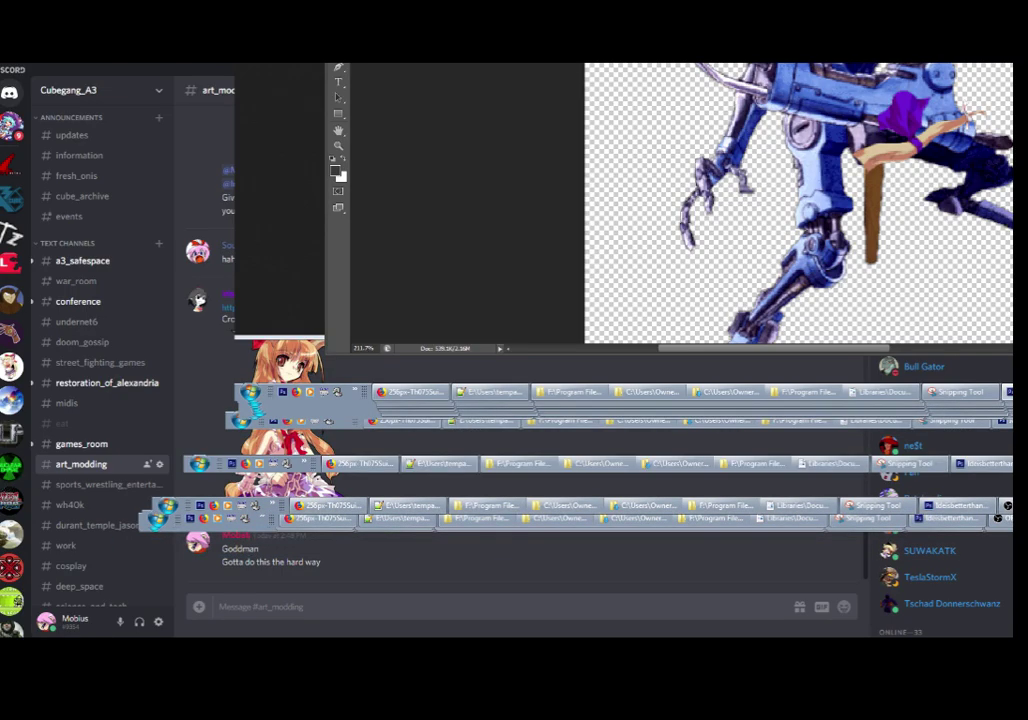
key(ctrl+z)
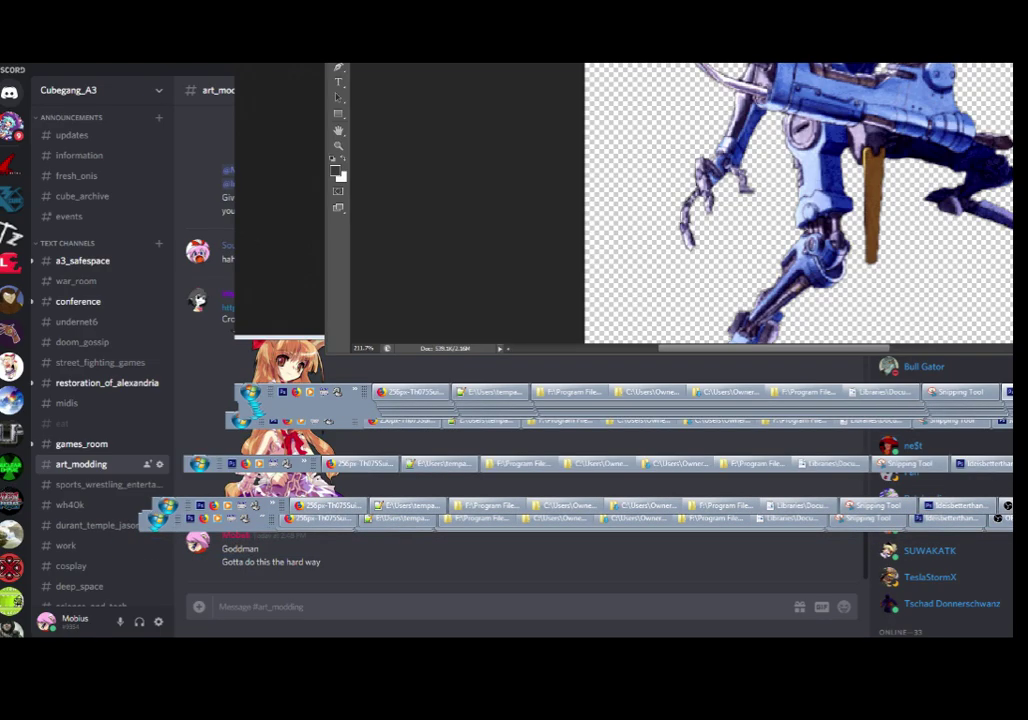
Step: Crop the canvas closely around the robot cutout in two passes, trimming the empty transparent margins
scroll(730, 150, down, 8)
scroll(730, 150, up, 5)
scroll(730, 150, down, 1)
scroll(730, 155, down, 1)
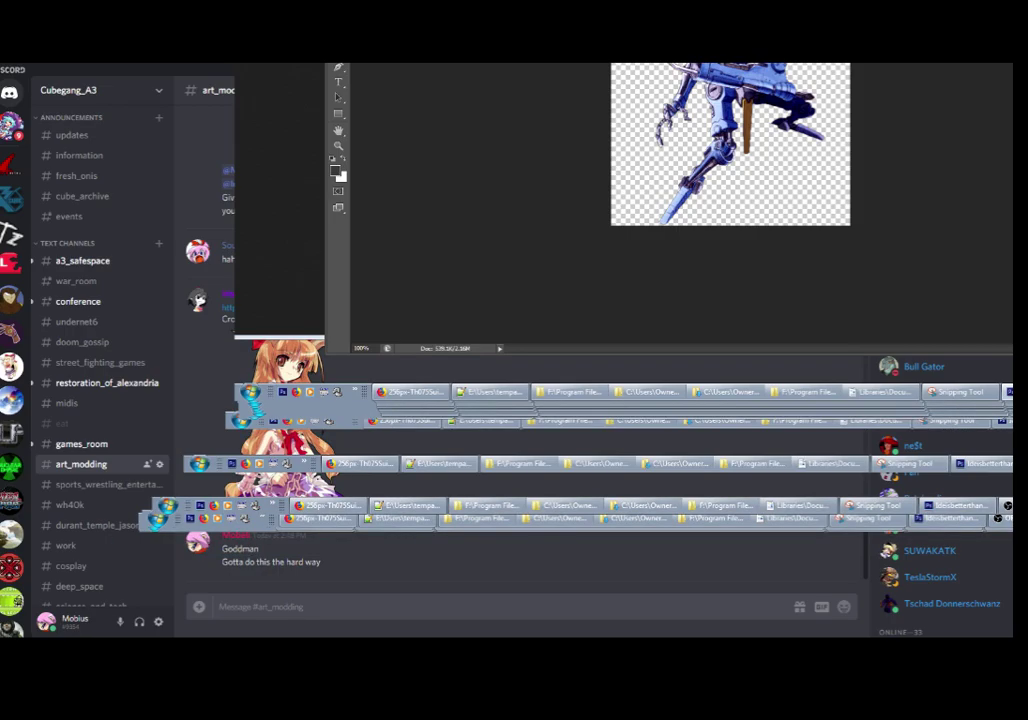
key(shift+Left)
key(alt+i)
key(p)
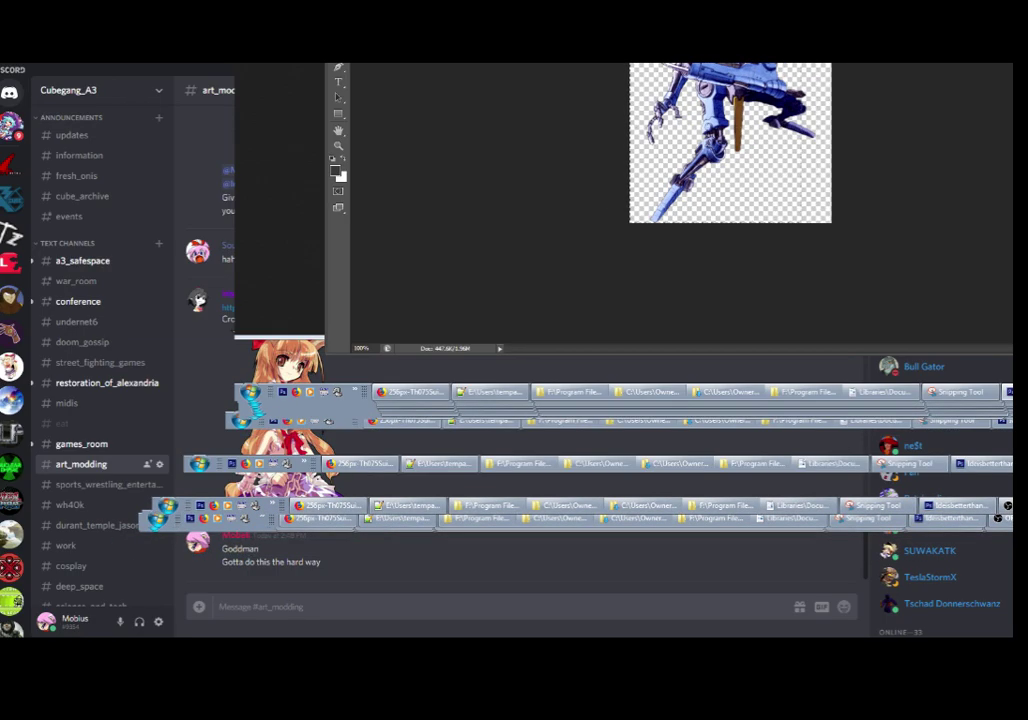
drag(630, 66, 818, 222)
key(alt+l)
key(Left)
key(p)
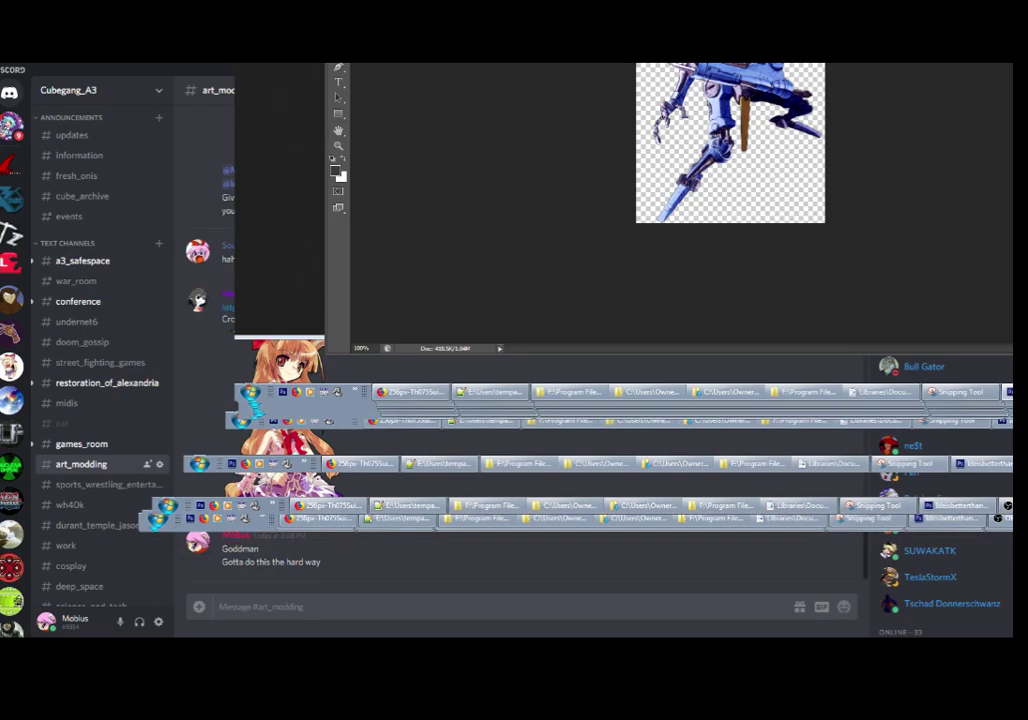
Step: Save a PNG copy of the cropped robot image named withoutbgeffects
key(alt+f)
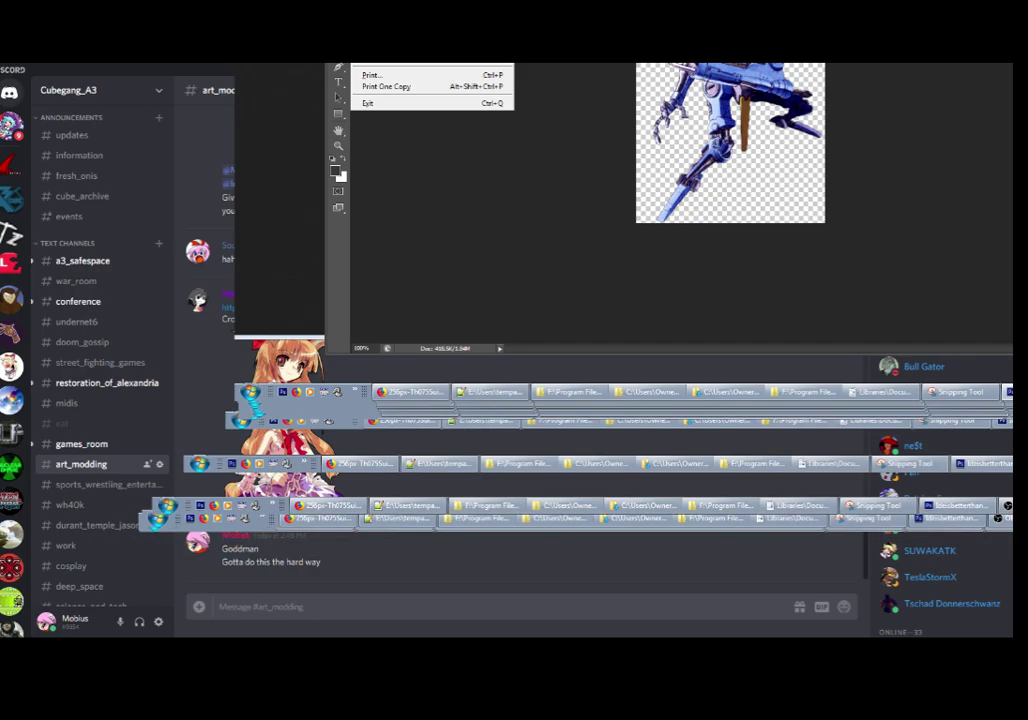
key(ctrl+shift+s)
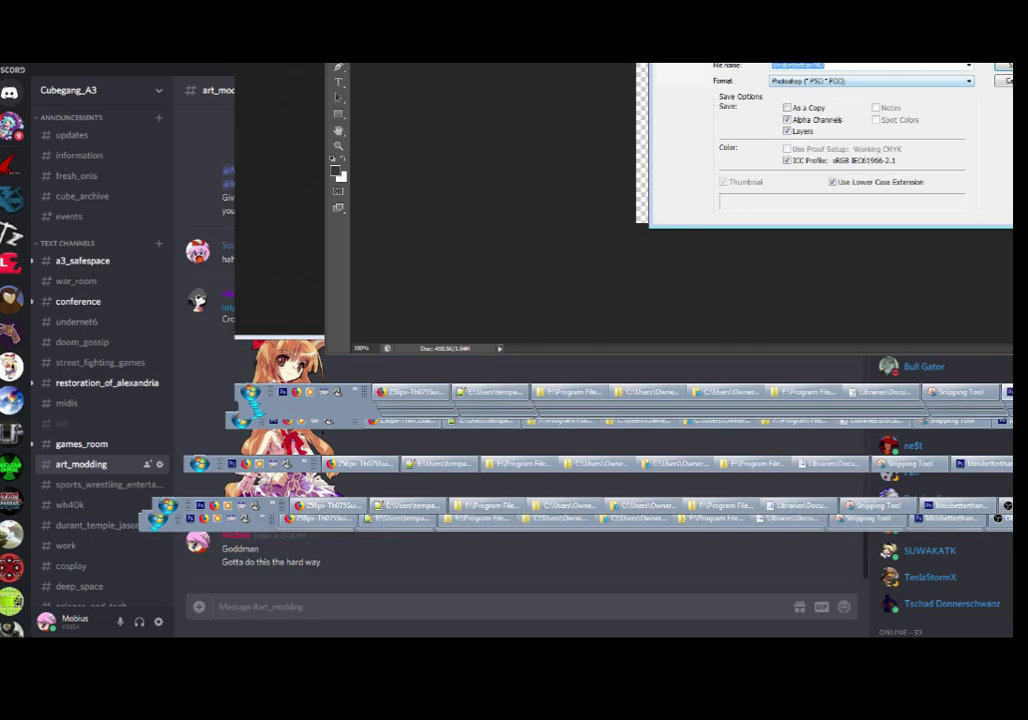
click(870, 81)
click(870, 223)
key(shift+Tab)
text(withoutbg)
text(effects)
key(Return)
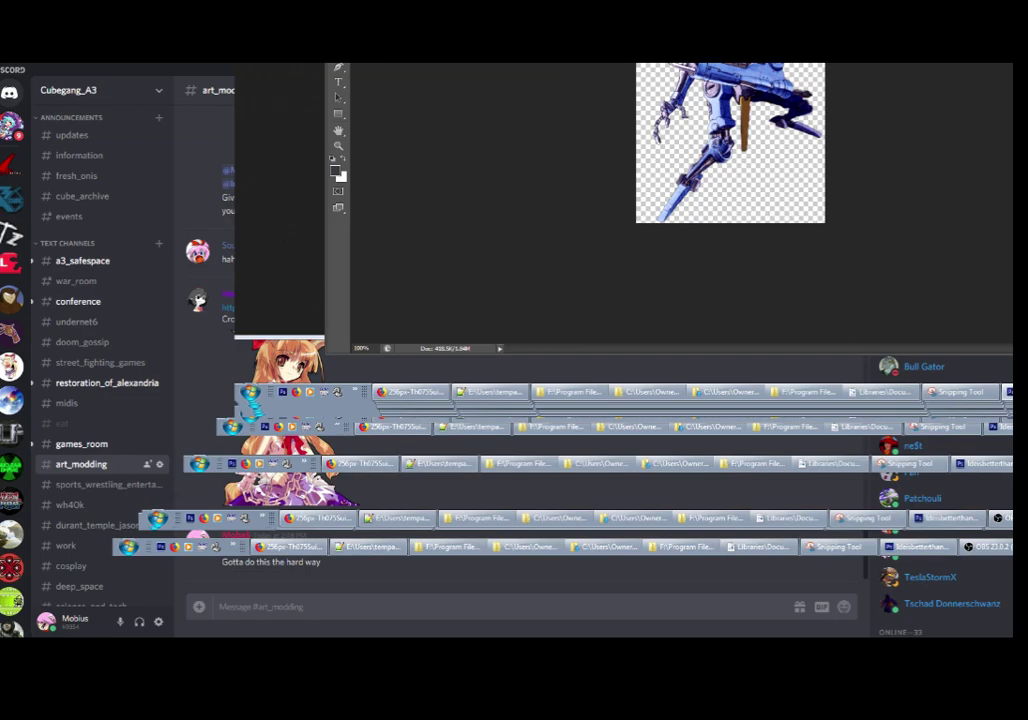
Step: Try shifting the robot's hue to purple with Hue/Saturation
key(alt+f)
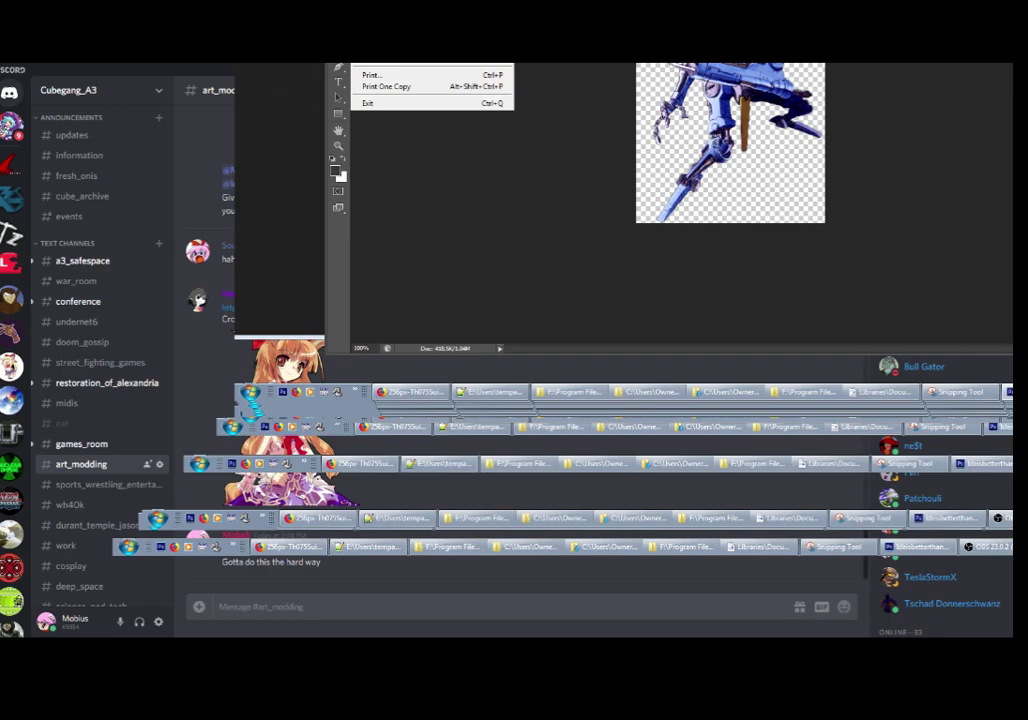
key(Escape)
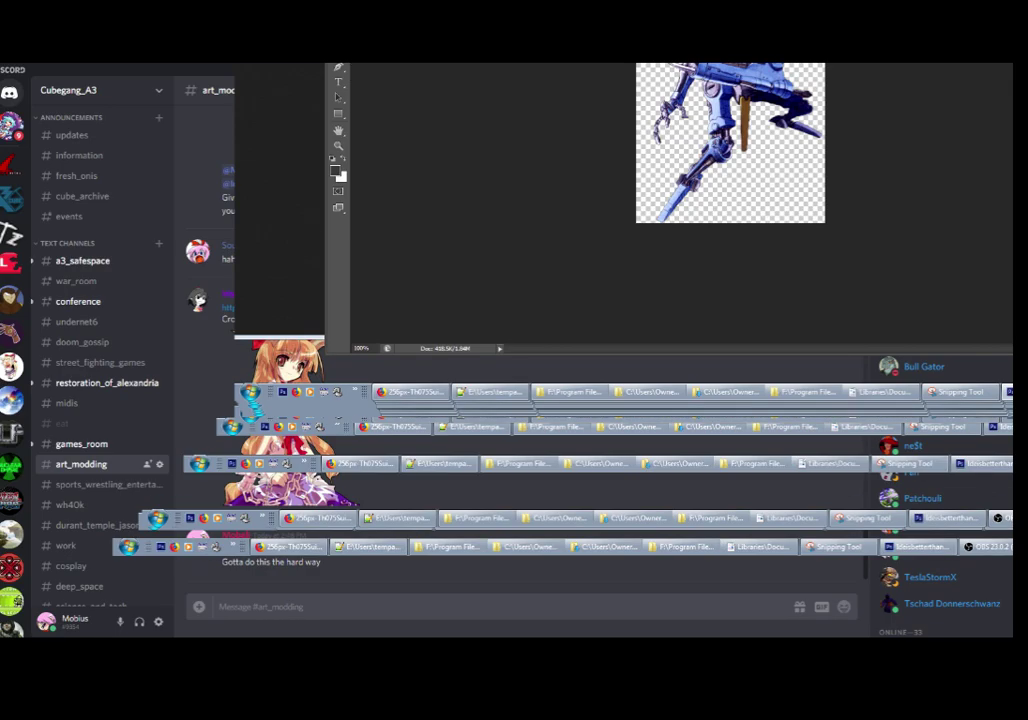
key(ctrl+u)
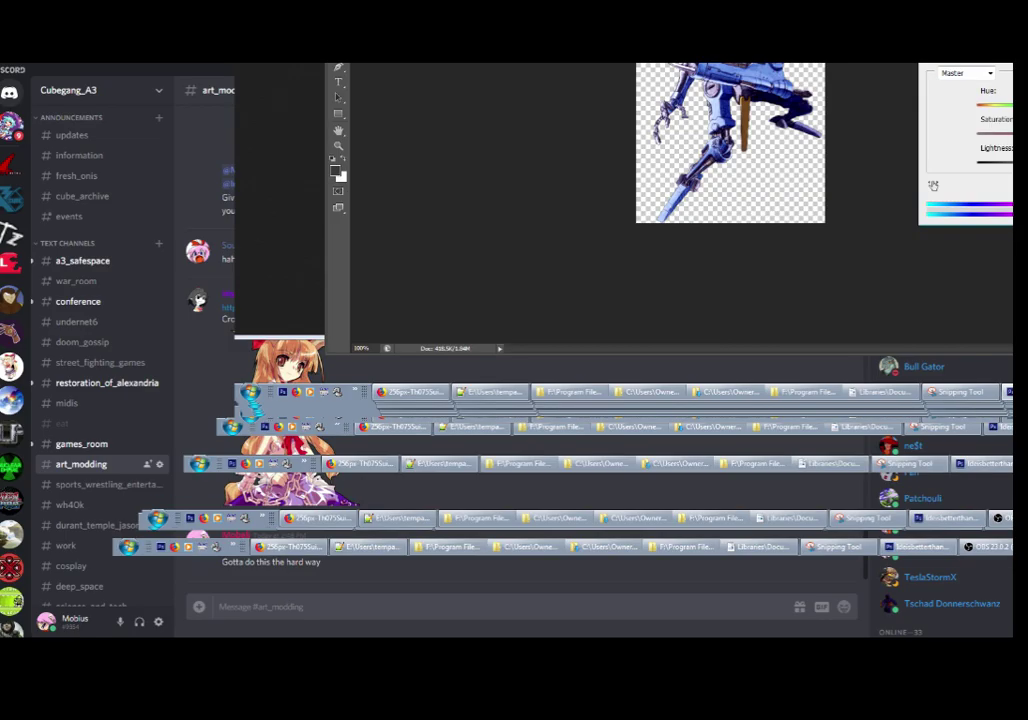
drag(1024, 108, 1023, 137)
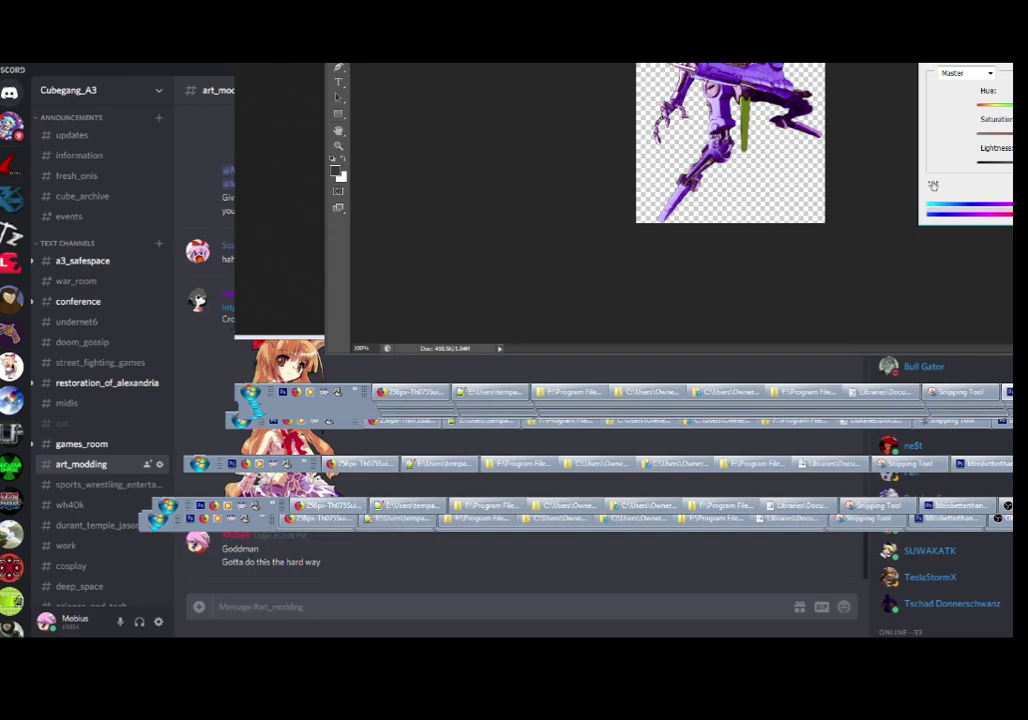
key(Escape)
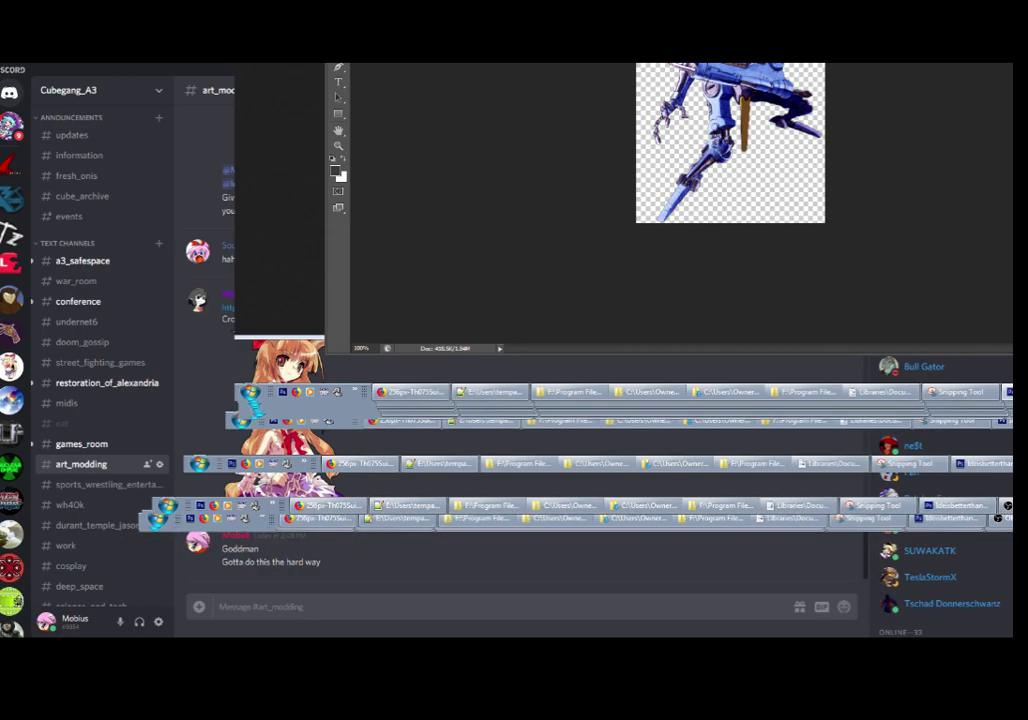
Step: Save another PNG copy of the robot image named 1FINISHED
key(alt+f)
key(shift+ctrl+s)
click(870, 81)
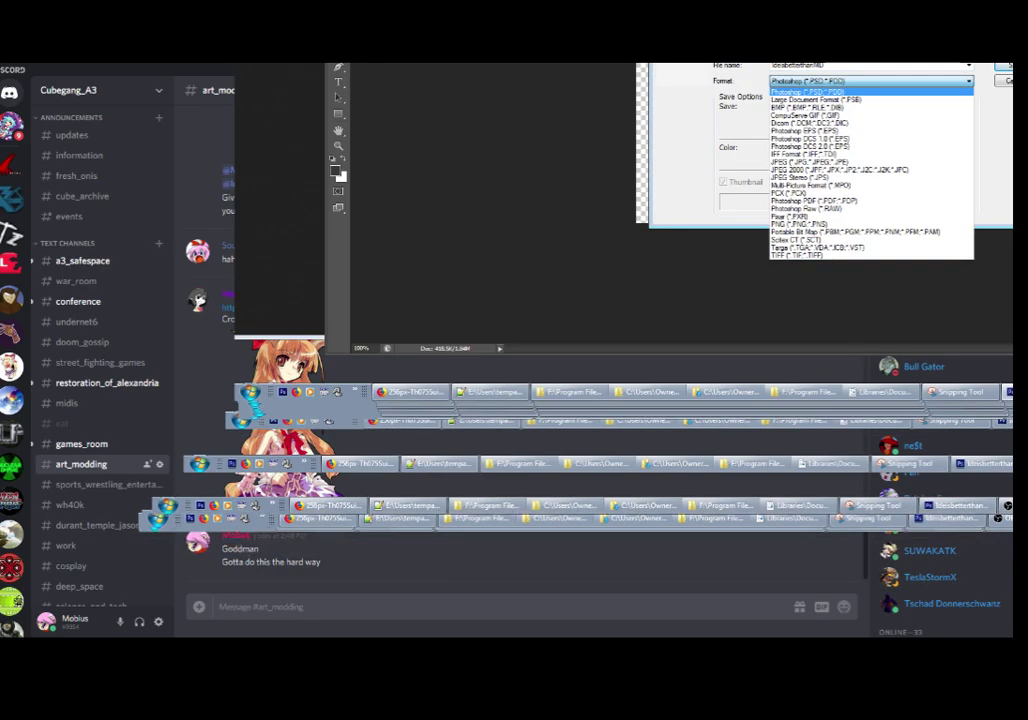
click(850, 223)
click(805, 66)
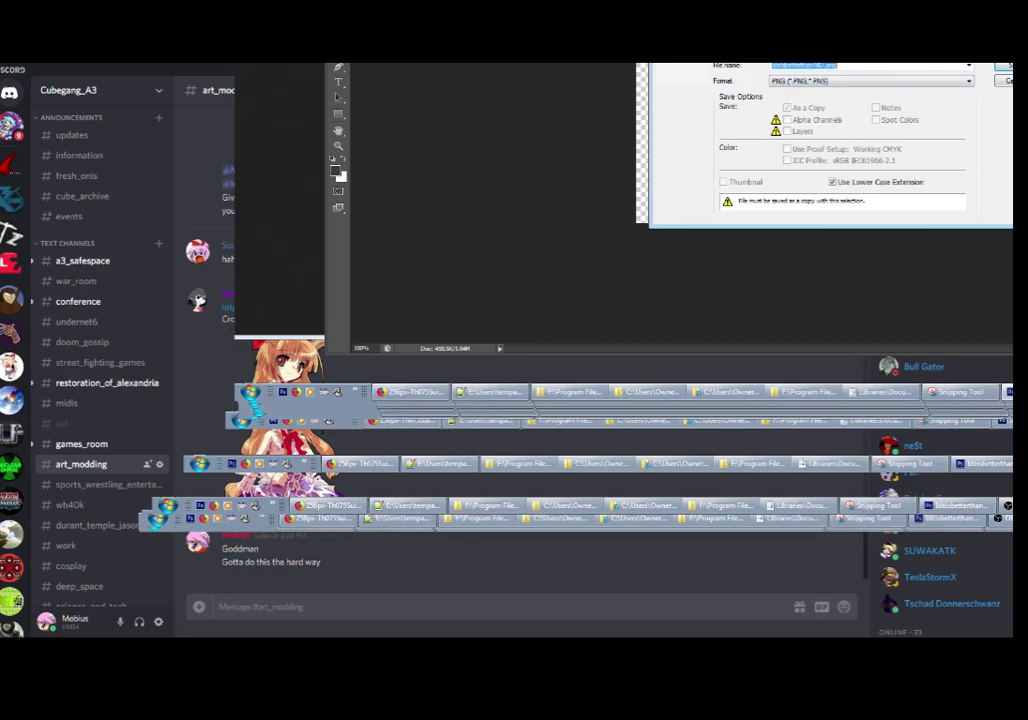
click(825, 66)
text(1FINISHED)
key(Return)
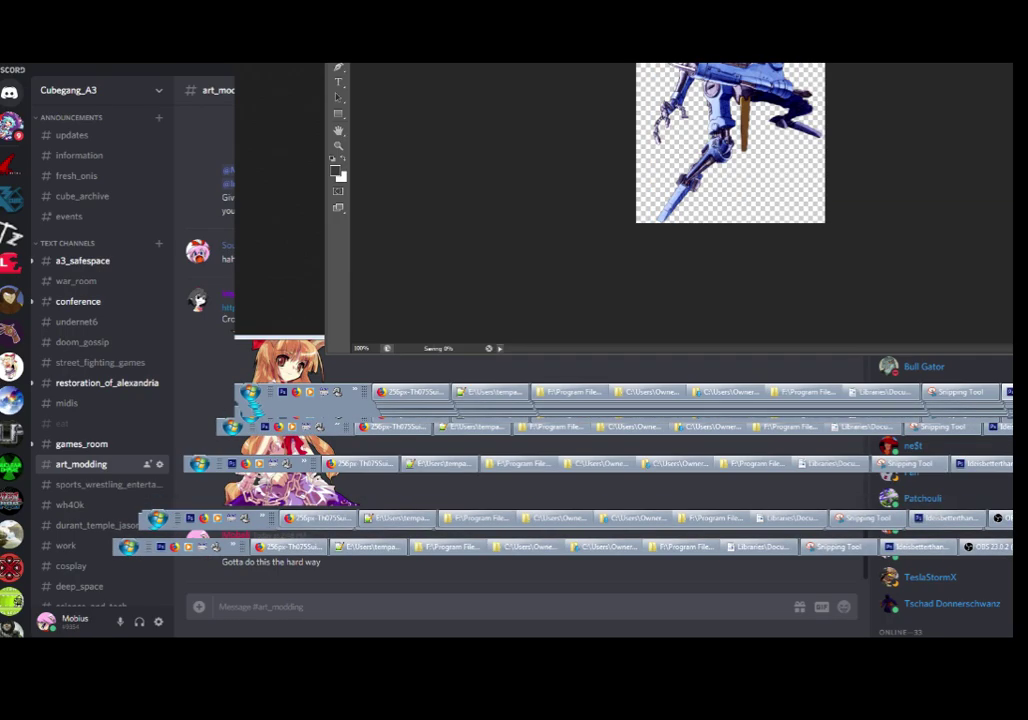
key(alt+f)
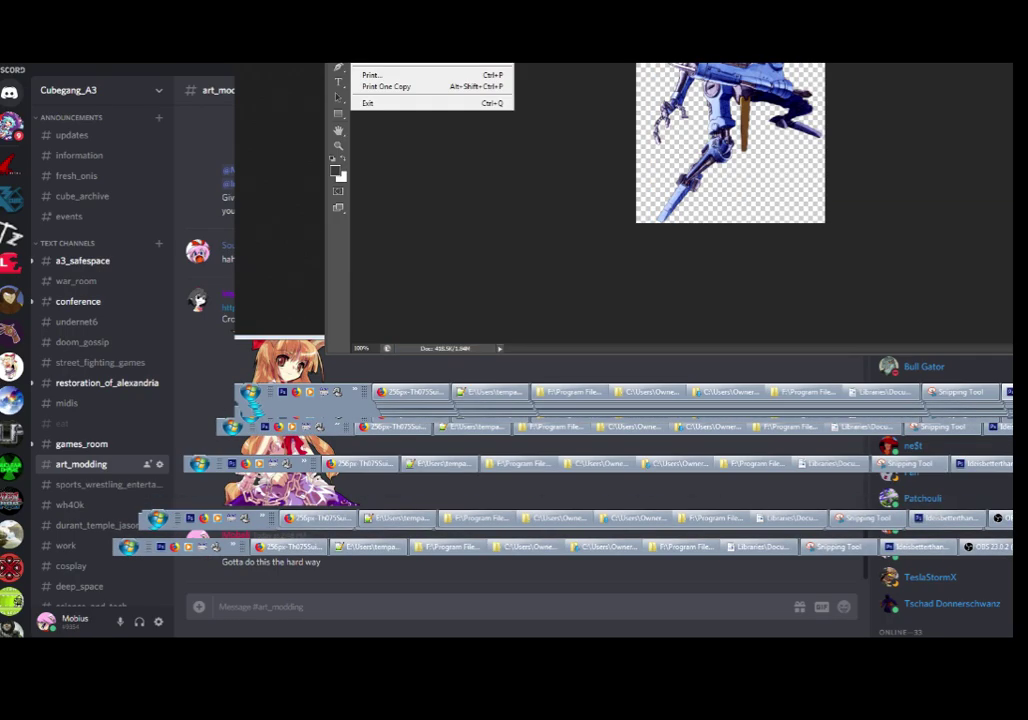
key(Escape)
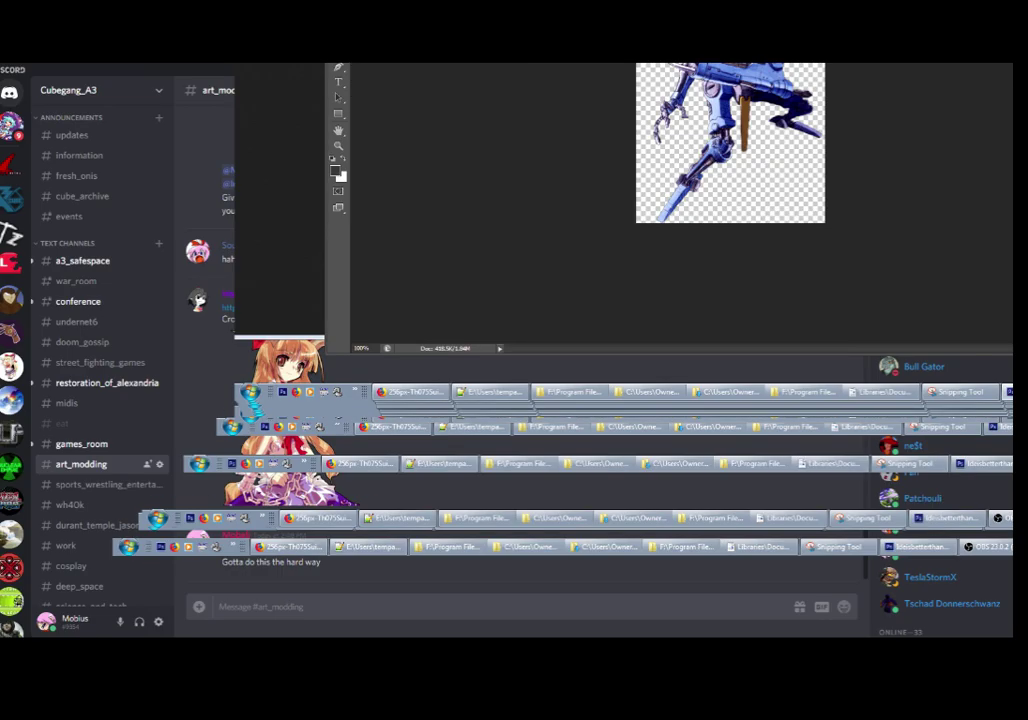
key(alt+f)
key(Escape)
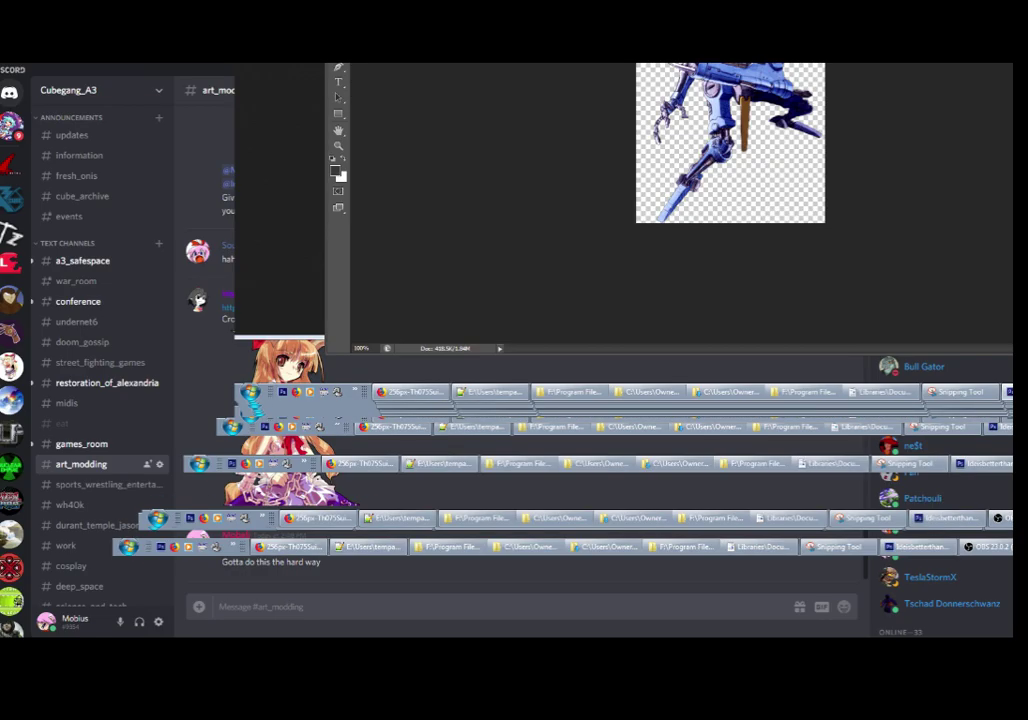